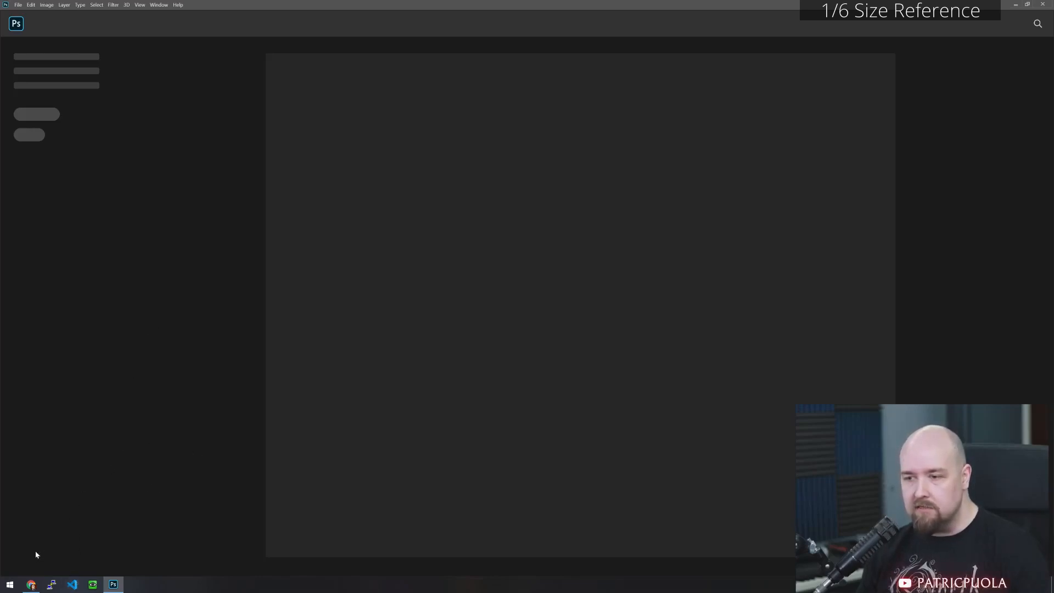
- Switch to the browser, capture the Python scraping stream recording in full screen as a screenshot, and pause the video
click(31, 585)
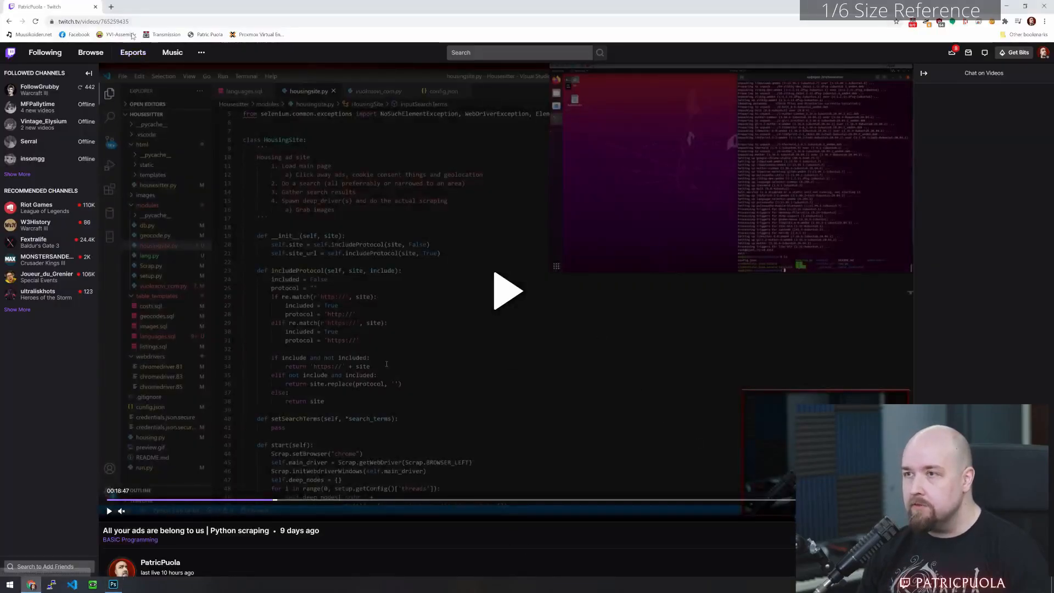
click(144, 21)
key(alt+Left)
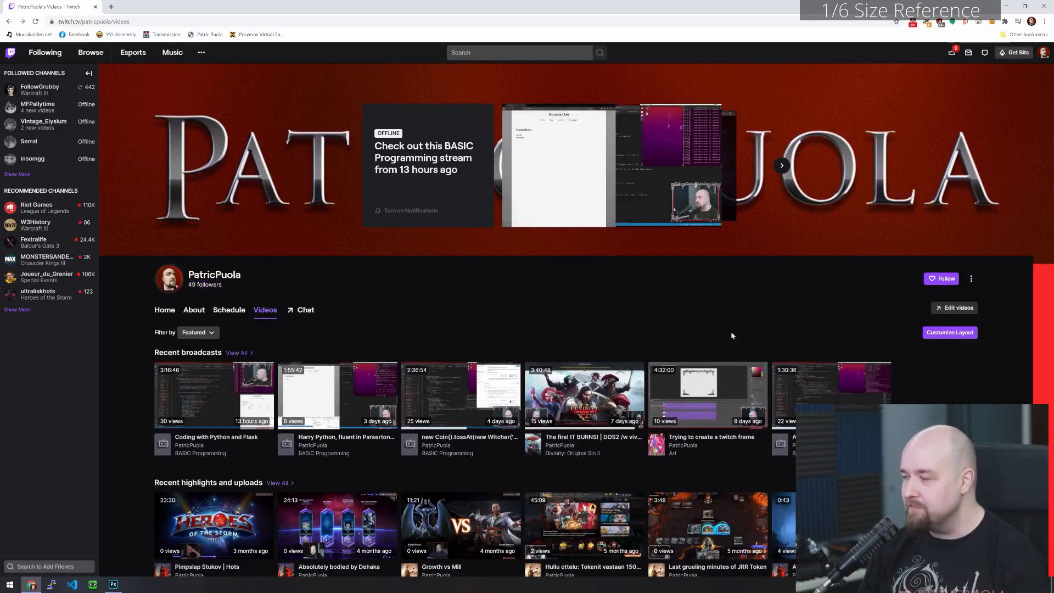
click(839, 389)
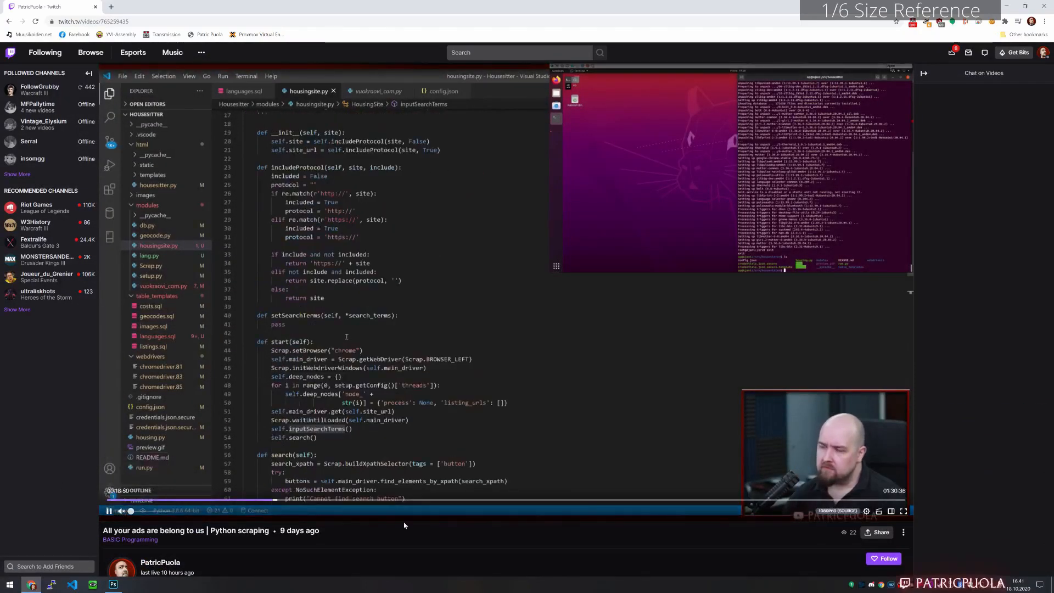
click(903, 511)
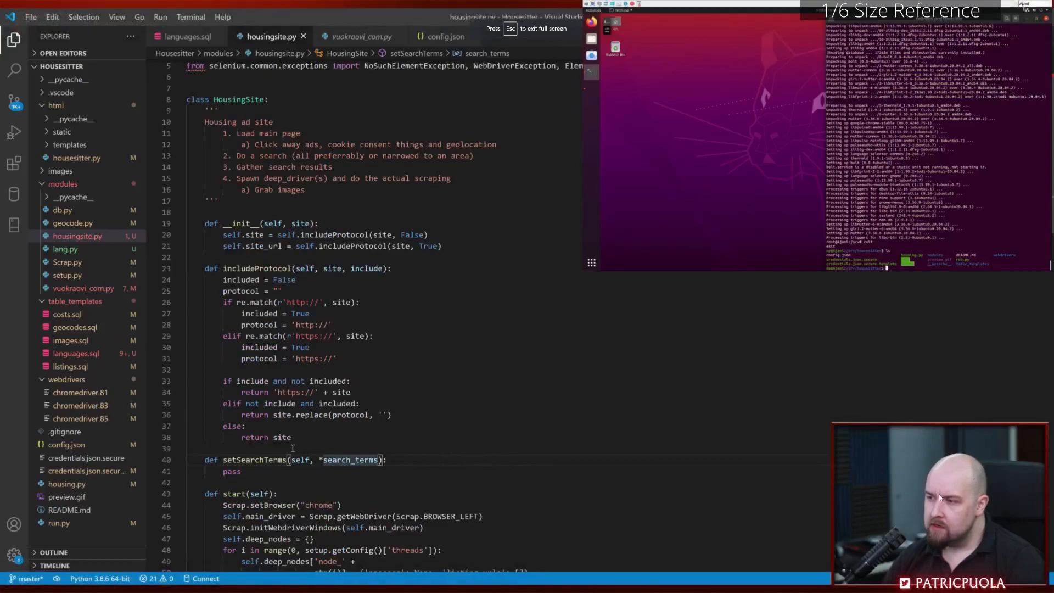
key(Escape)
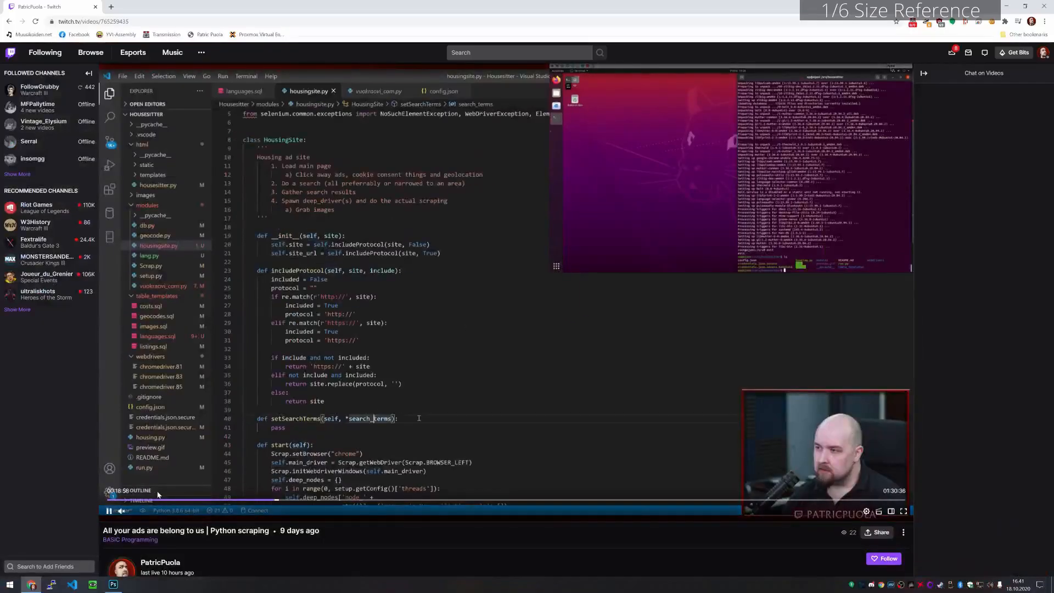
click(108, 511)
- Switch to Photoshop, create a 3840 x 2160 px document from the Clipboard preset, and paste the stream screenshot into it
click(114, 584)
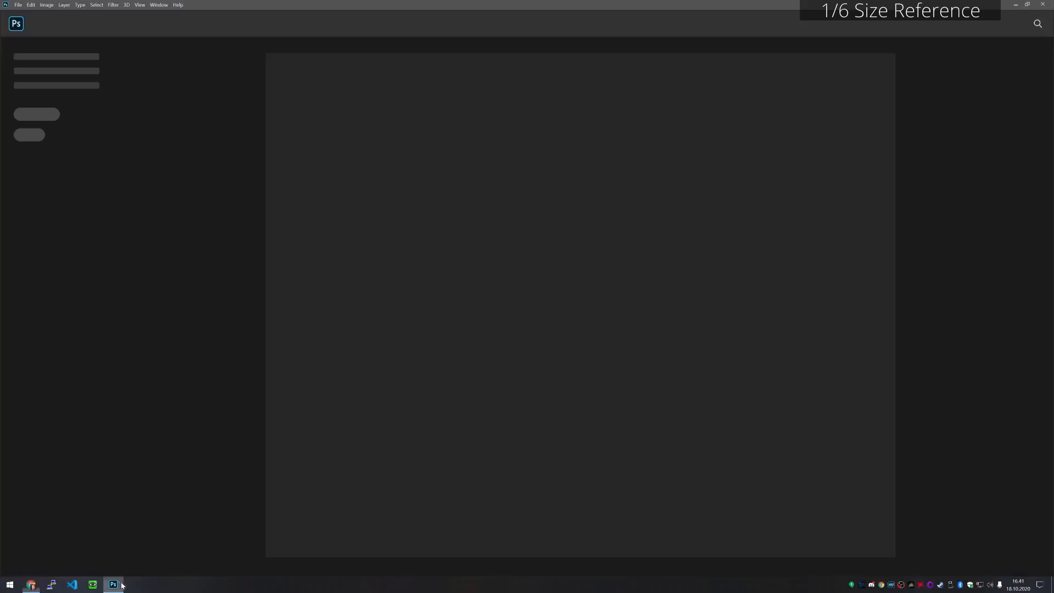
click(18, 5)
click(33, 16)
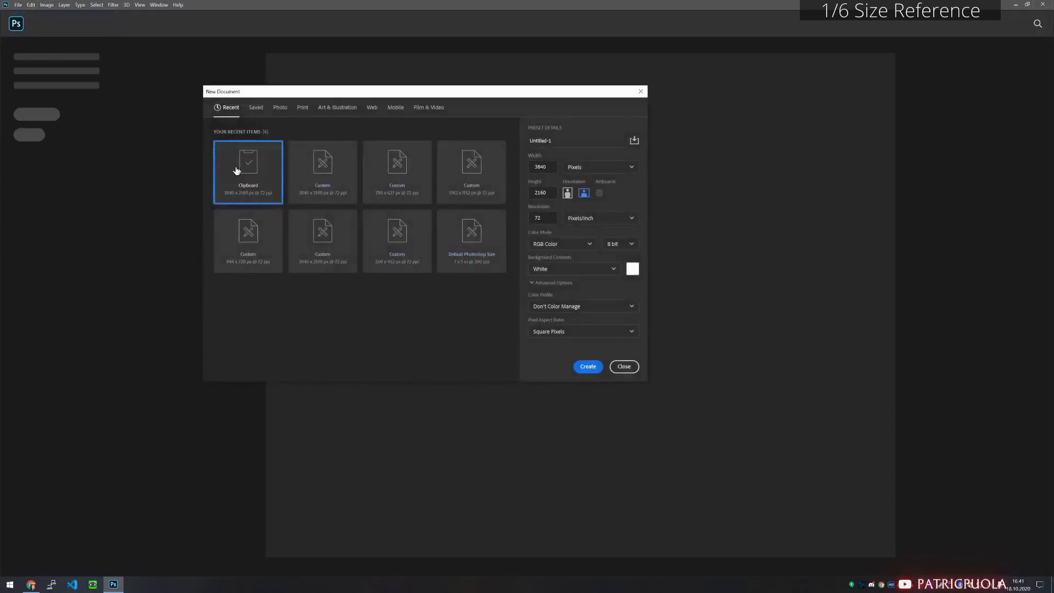
click(586, 366)
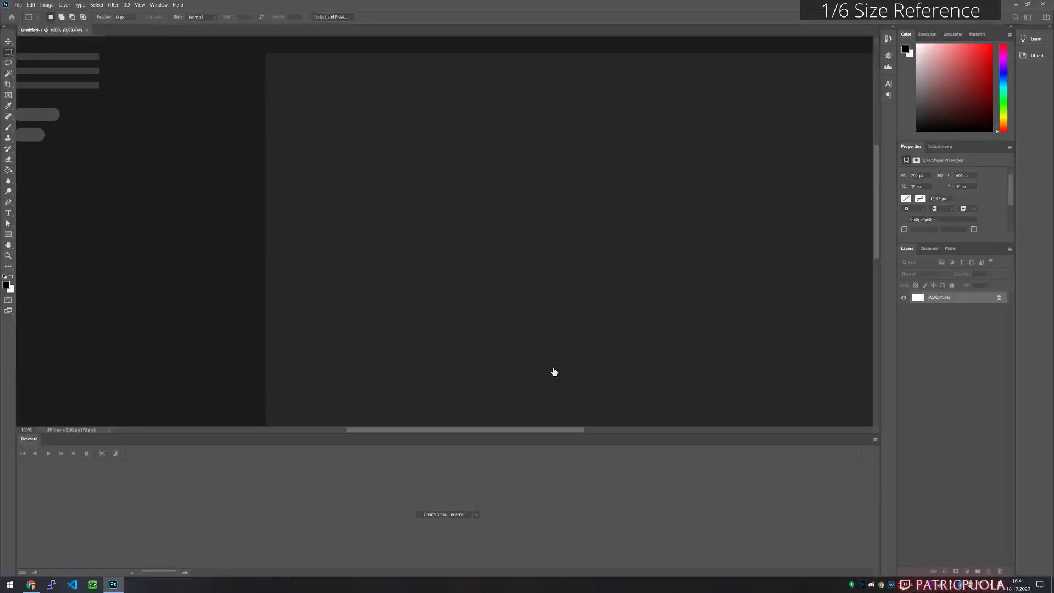
key(ctrl+v)
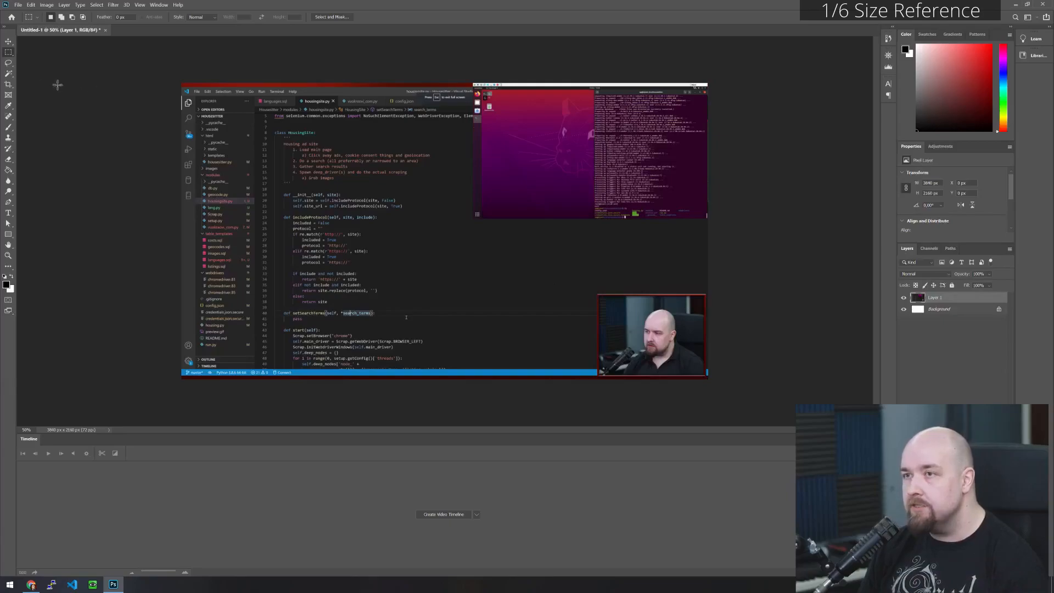
- Crop the document tightly around the red-framed webcam picture in the screenshot's lower-right corner, about 794 x 606 px
scroll(712, 338, up, 2)
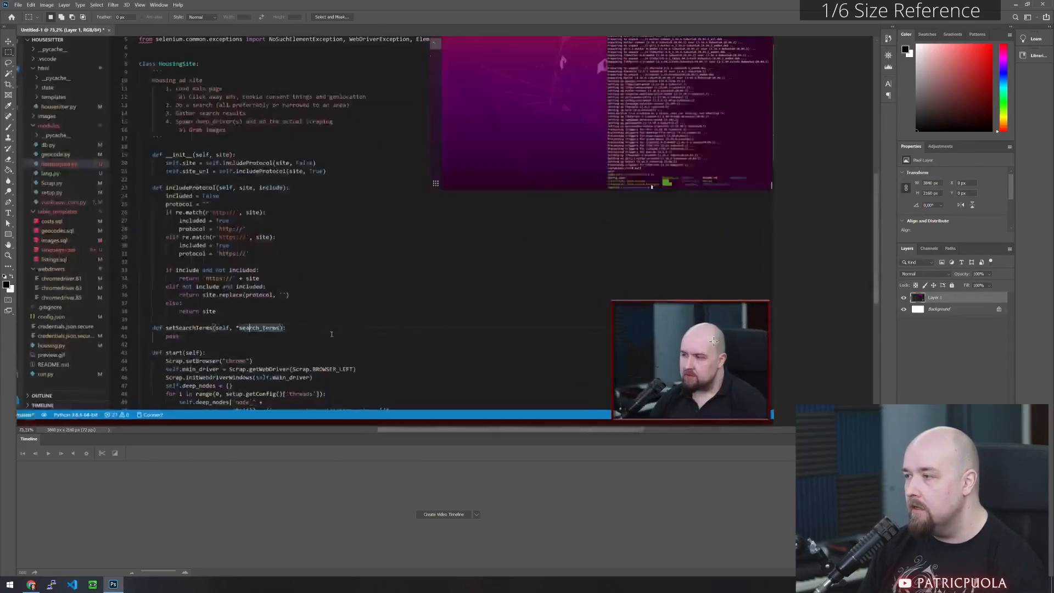
click(8, 85)
scroll(571, 238, down, 2)
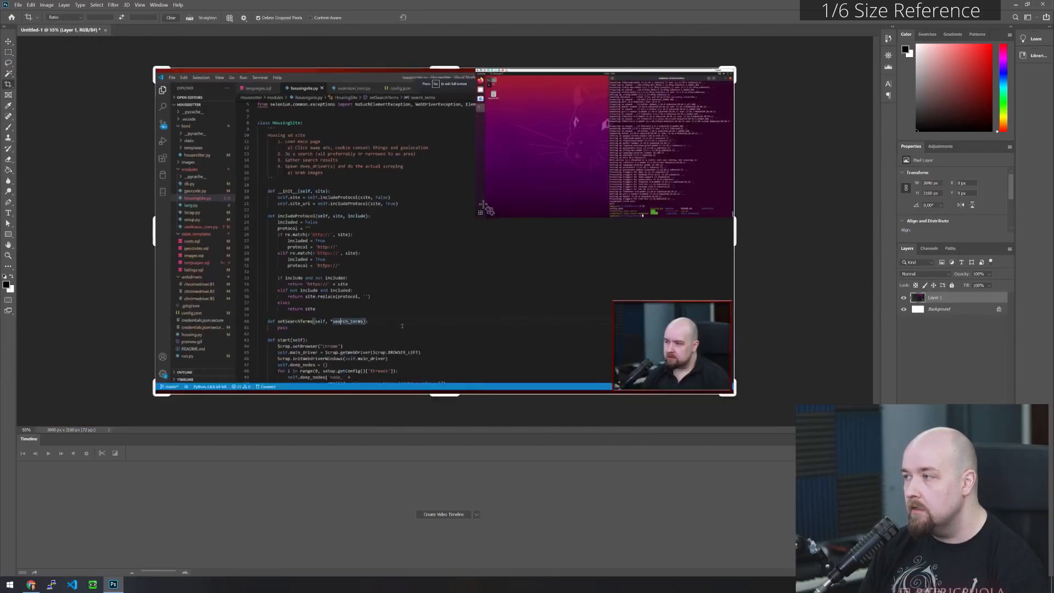
drag(156, 70, 367, 182)
scroll(437, 227, up, 7)
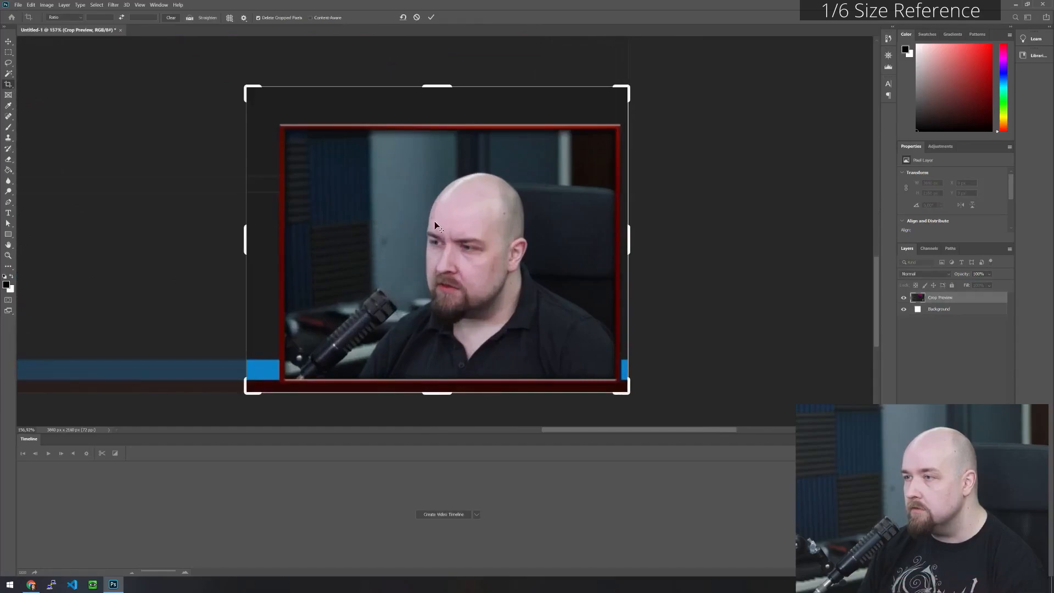
drag(245, 87, 261, 107)
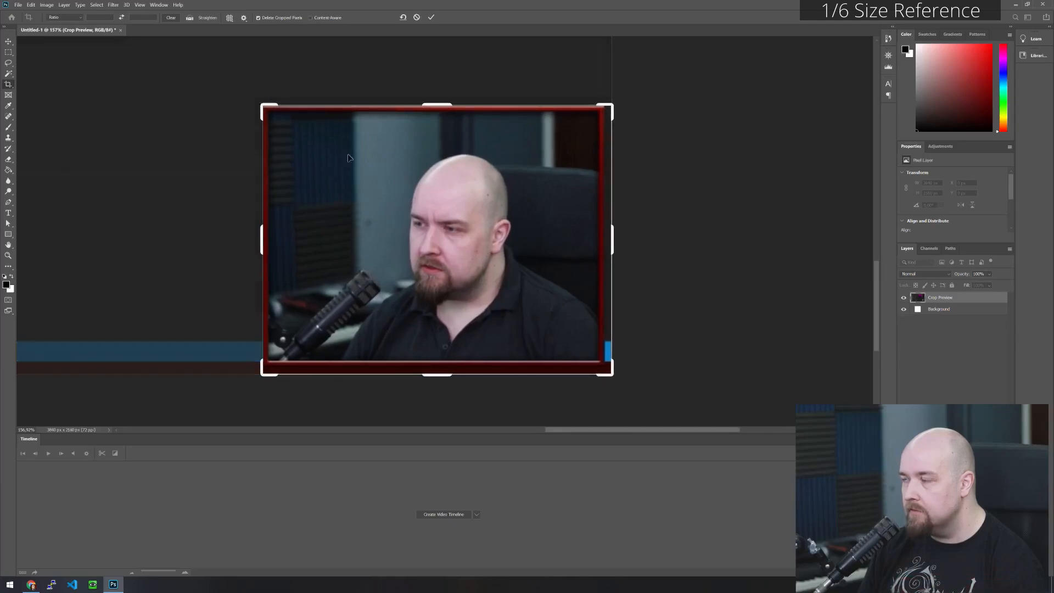
drag(612, 374, 608, 369)
key(Return)
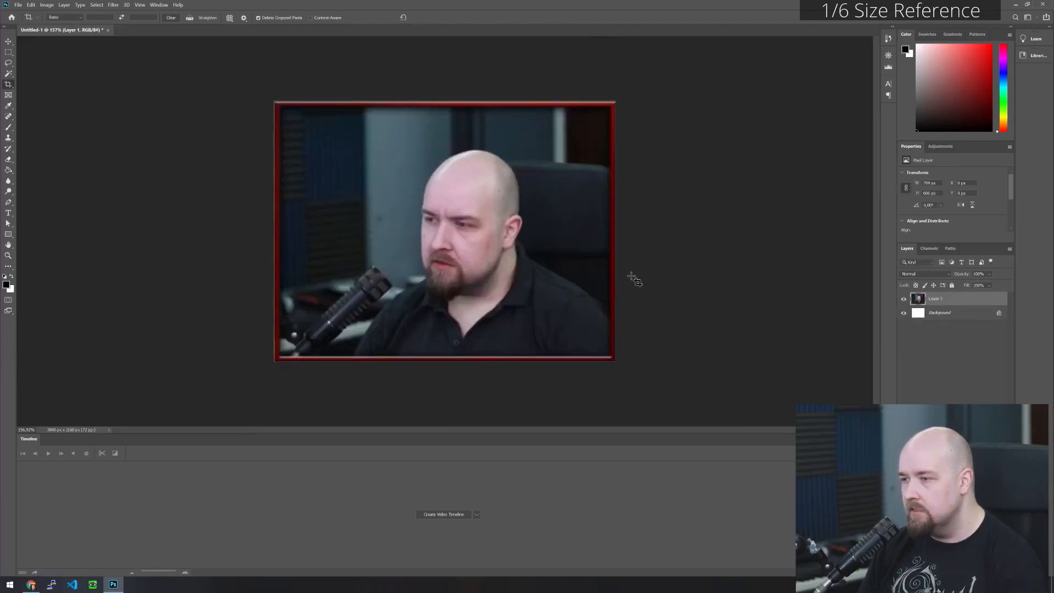
- Enlarge the canvas to 894 x 706 pixels, keeping the webcam picture centred
click(46, 5)
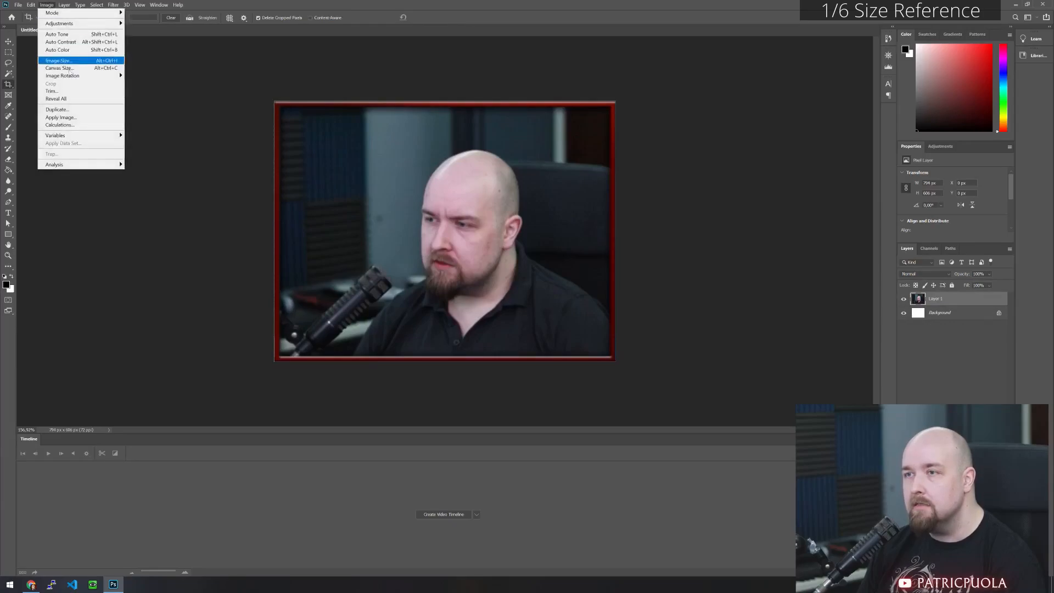
click(70, 68)
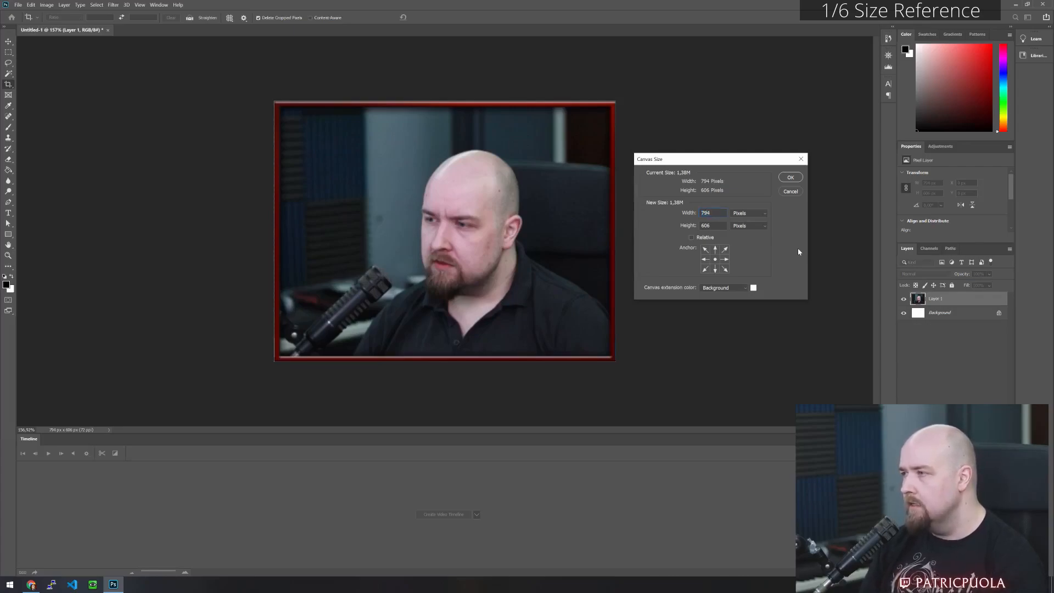
text(894)
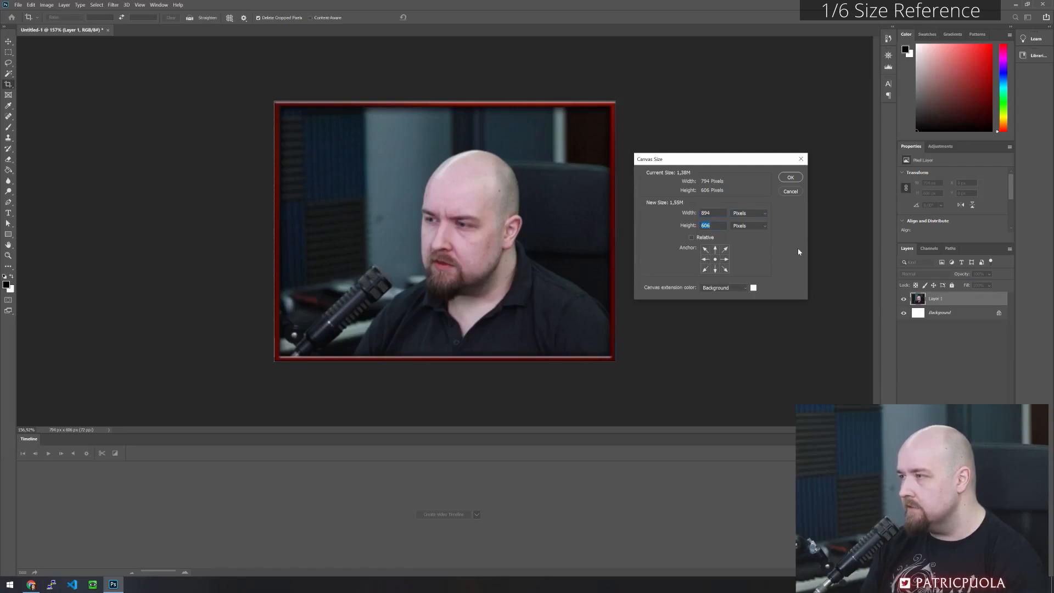
text(706)
key(Return)
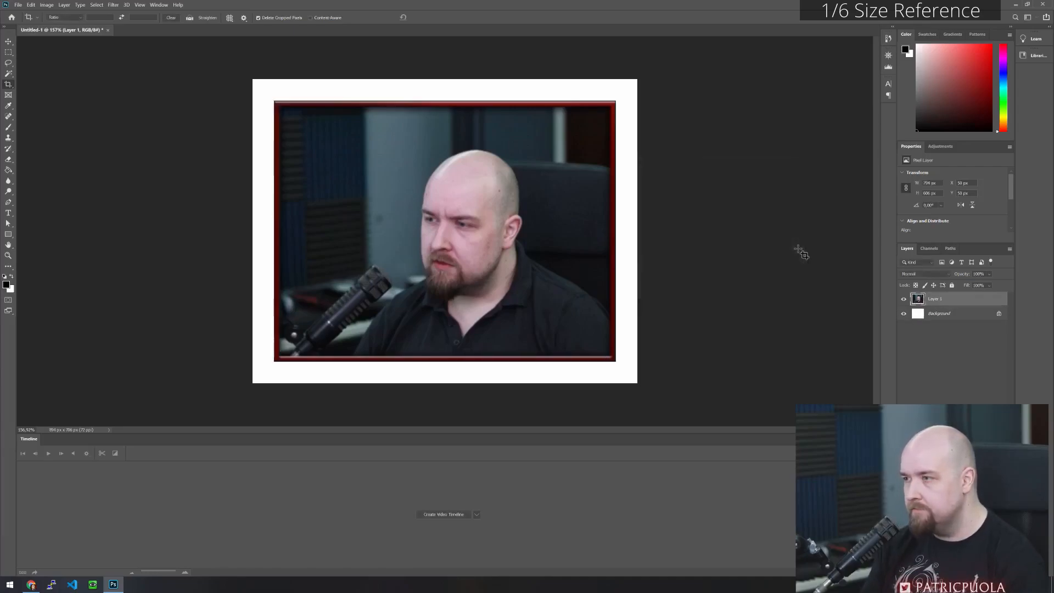
- Draw a rectangle shape of about 796 x 608 px along the outer edge of the webcam frame and give it no fill
click(8, 235)
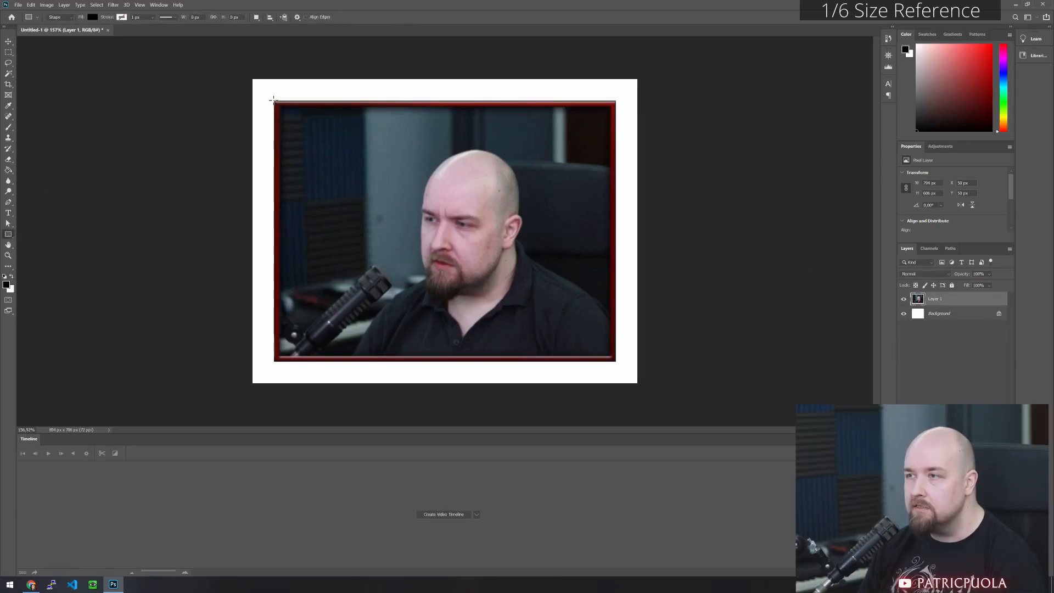
drag(273, 100, 616, 361)
click(92, 17)
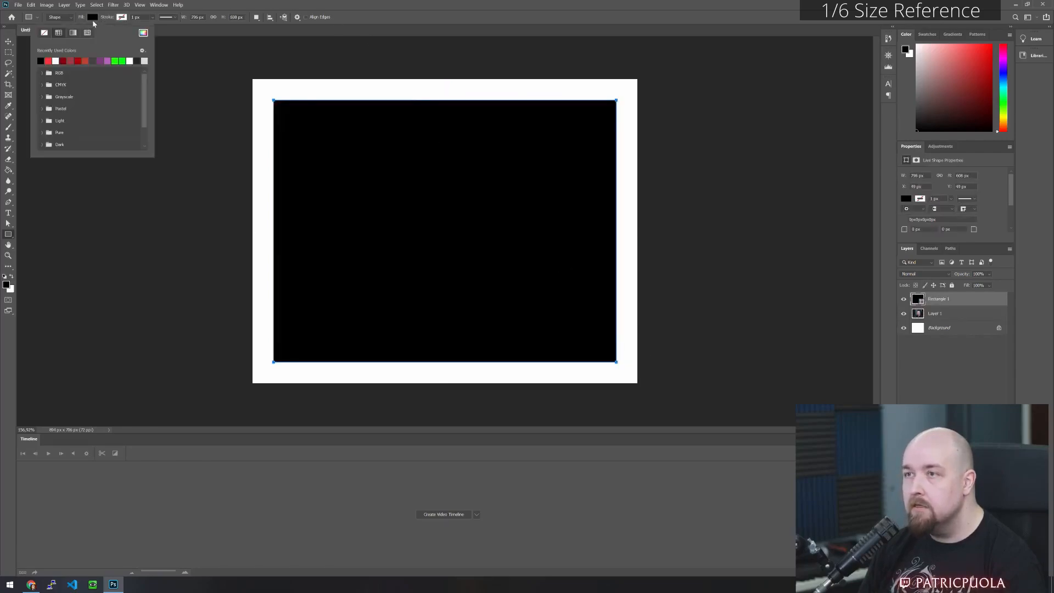
click(45, 33)
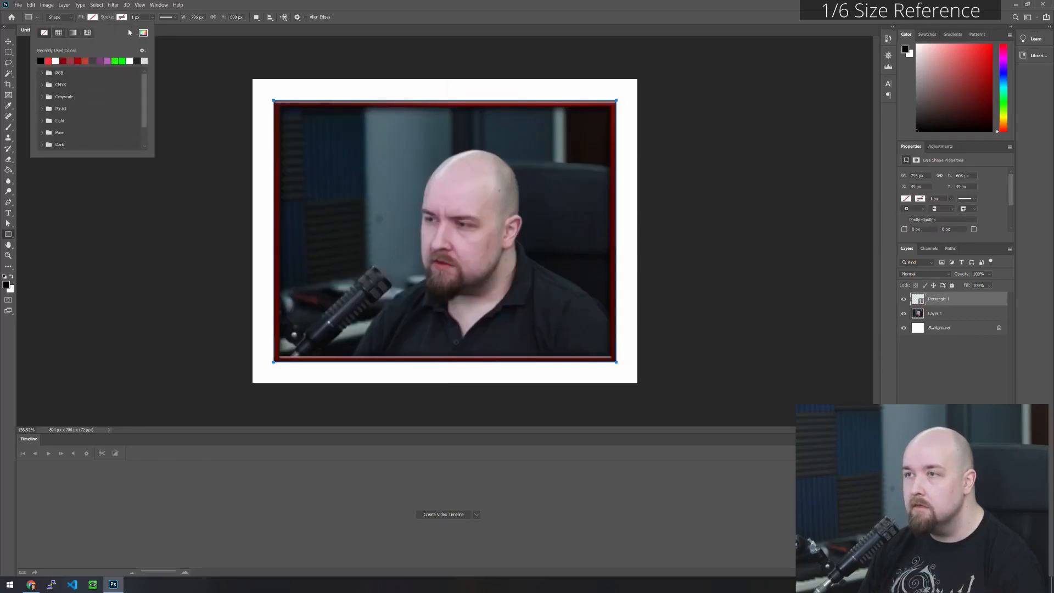
- Give the rectangle a purple stroke about 16.6 px wide so that it covers the red webcam frame
click(122, 17)
click(70, 61)
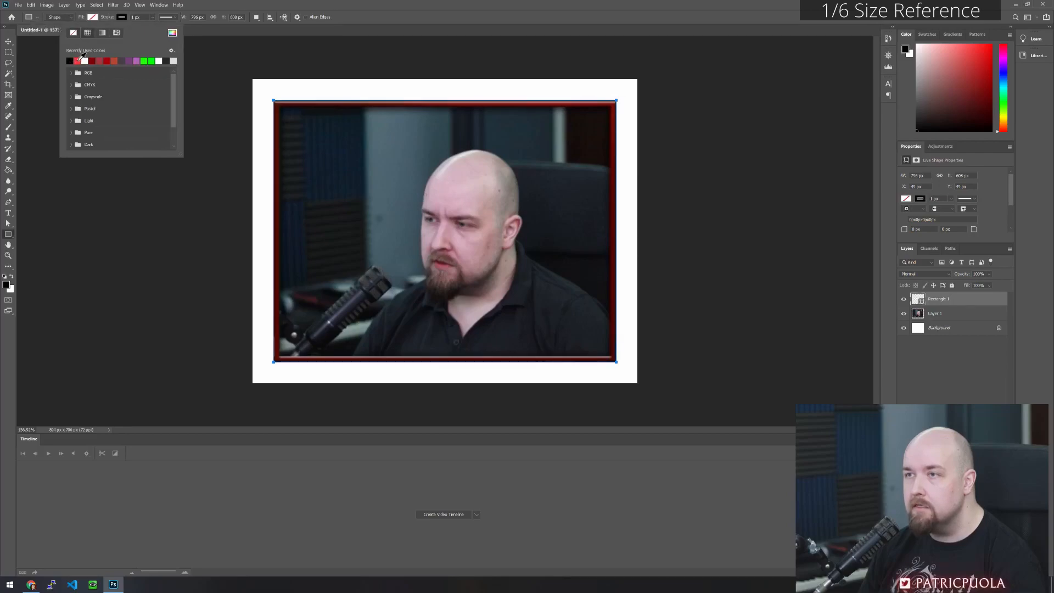
click(136, 61)
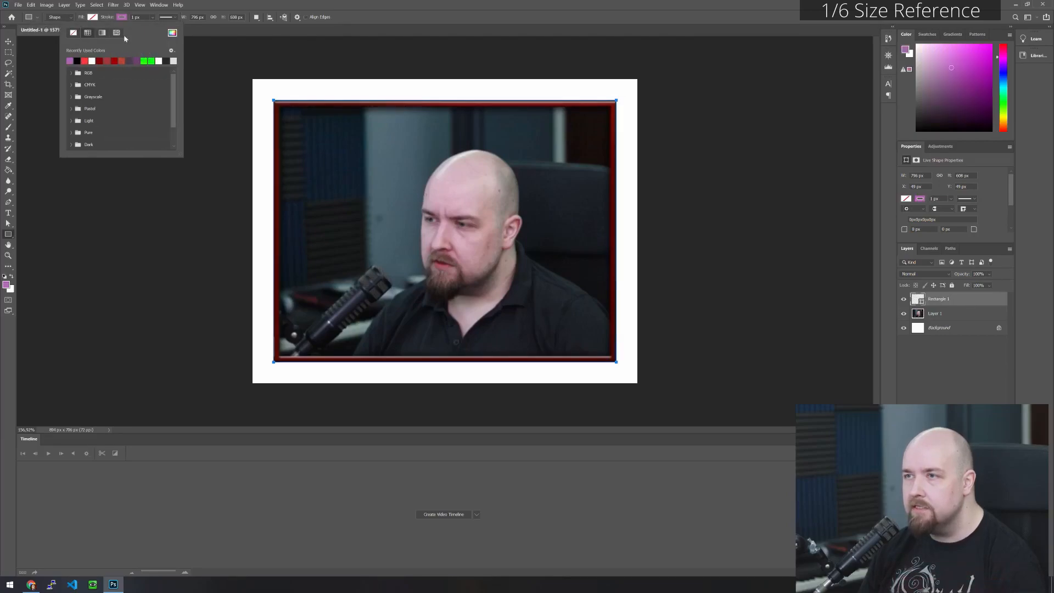
click(153, 17)
drag(155, 28, 166, 31)
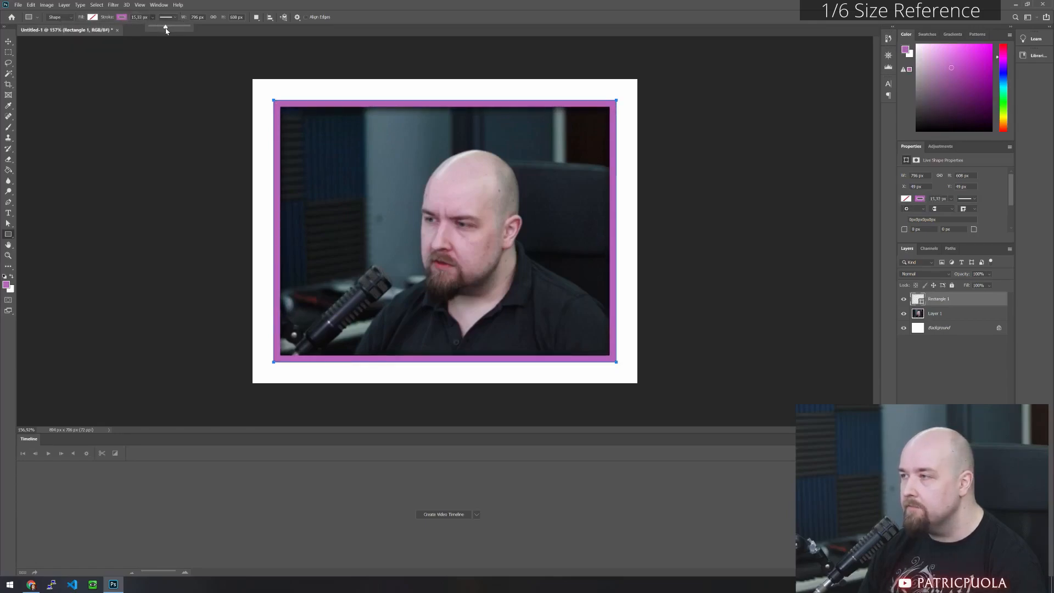
drag(168, 30, 166, 30)
click(8, 52)
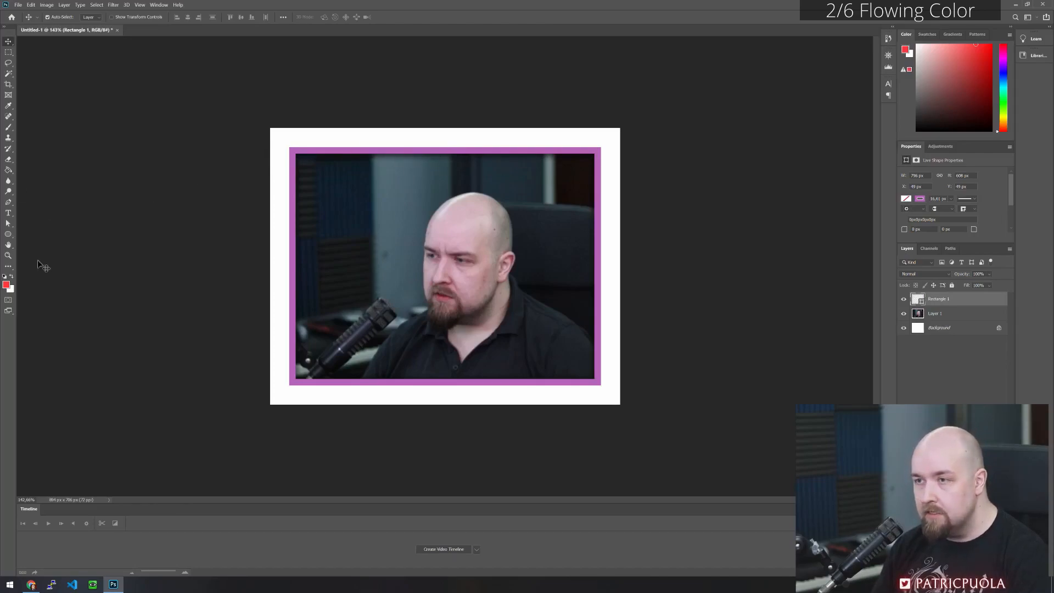
- Draw a circle about 1075 px wide from the centre of the webcam picture, extending beyond the rectangle, and remove its stroke
click(8, 234)
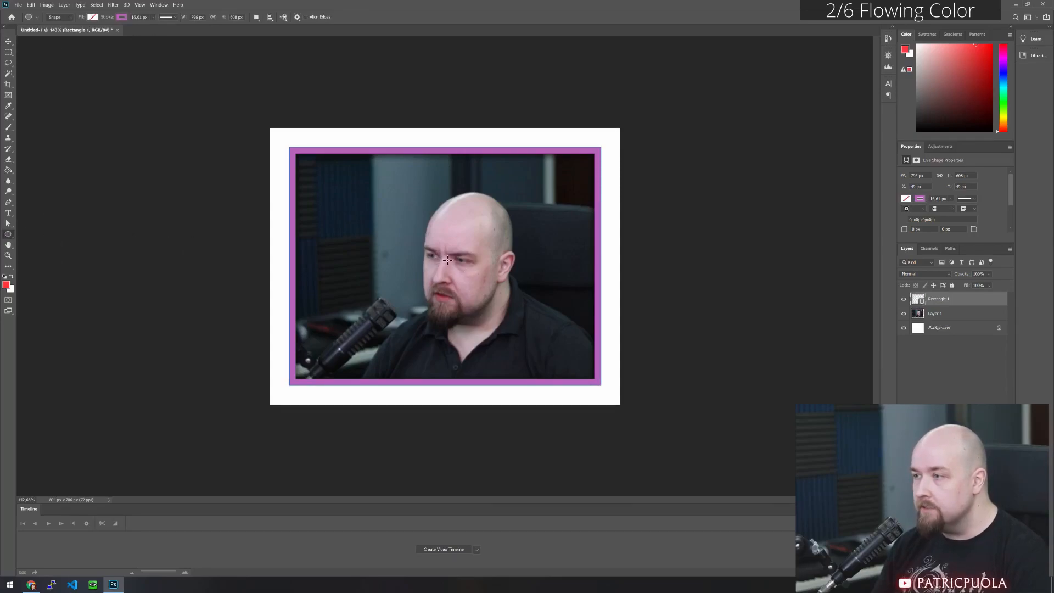
mouse_move(445, 260)
mouse_down()
mouse_move(543, 302)
mouse_move(665, 432)
mouse_move(759, 479)
mouse_move(720, 466)
mouse_move(736, 476)
mouse_move(719, 468)
mouse_move(728, 470)
mouse_up()
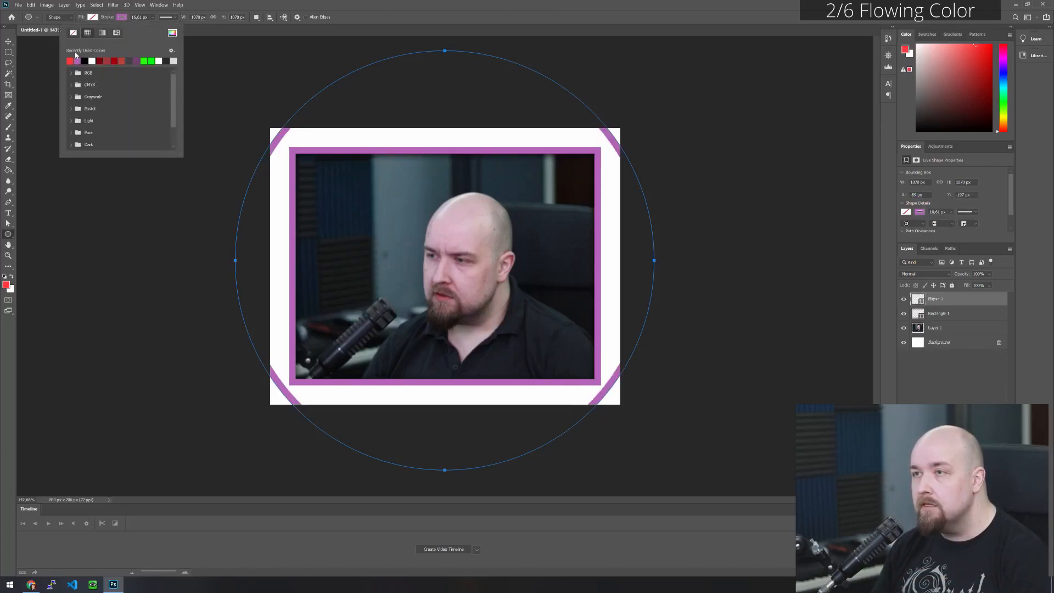
click(73, 34)
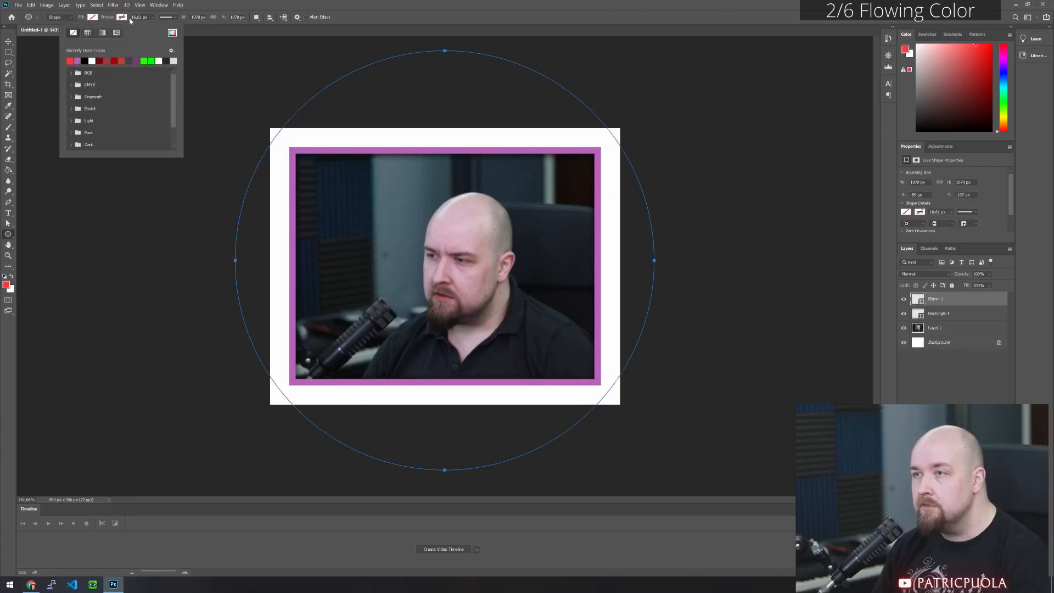
- Fill the circle with the linear gradient preset running from light grey through crimson to dark purple
click(93, 17)
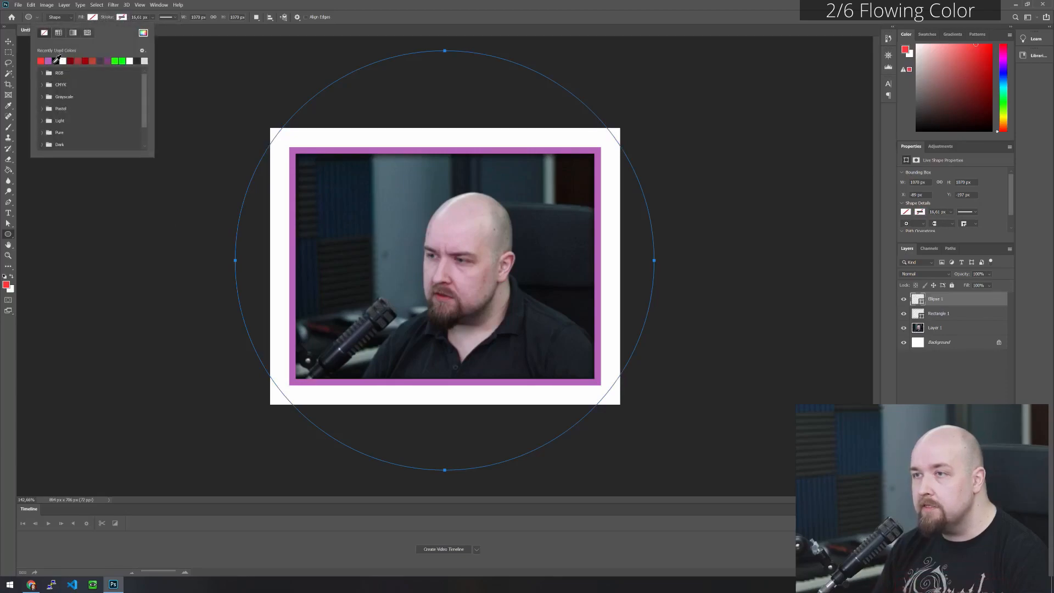
click(73, 35)
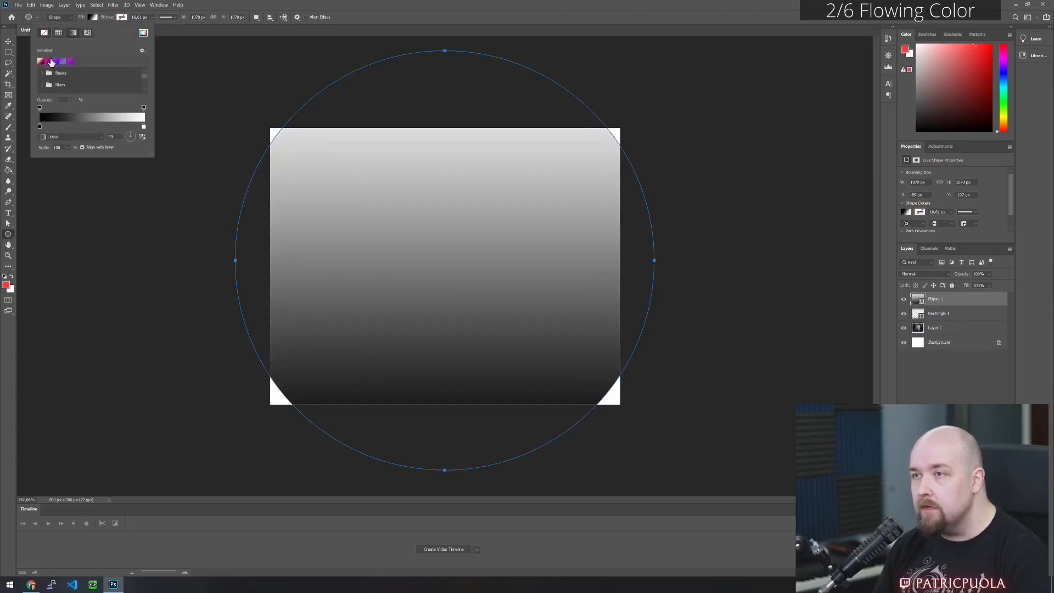
click(41, 61)
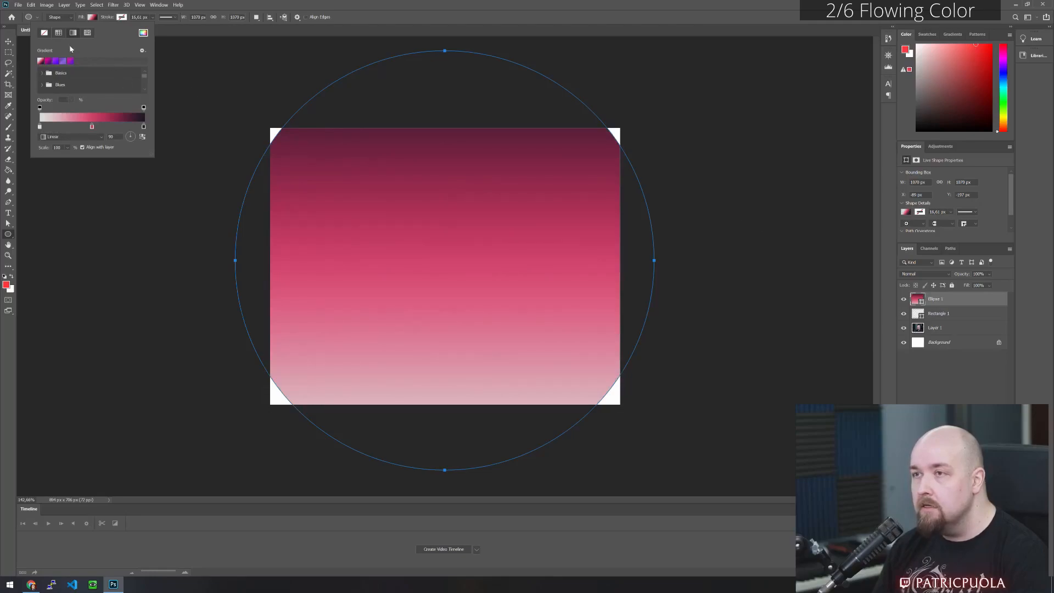
click(237, 7)
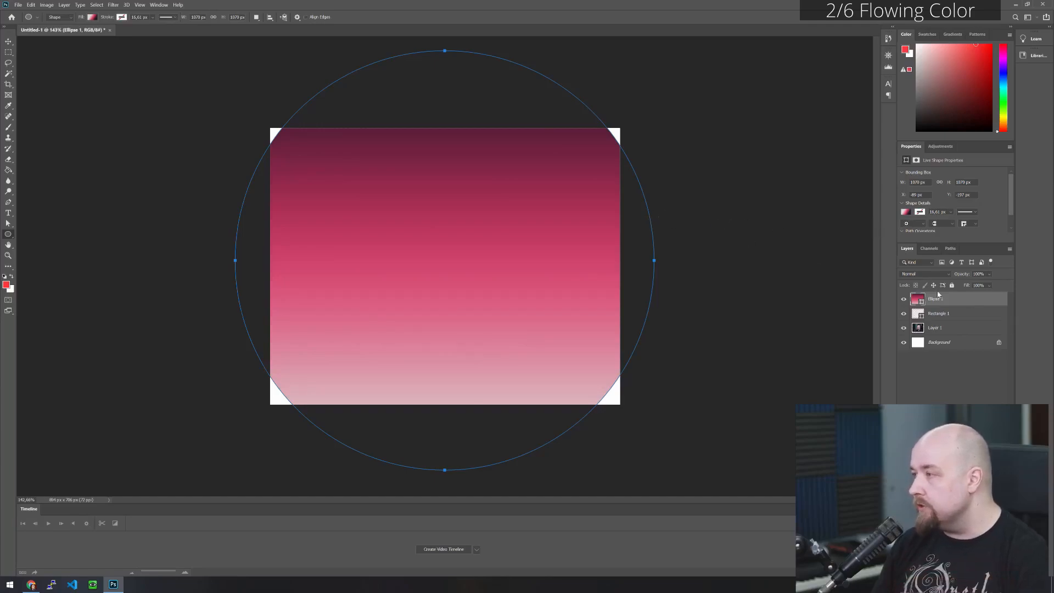
- Clip the gradient circle layer to the rectangle so the gradient fills only the frame's stroke
click(986, 317)
click(959, 305)
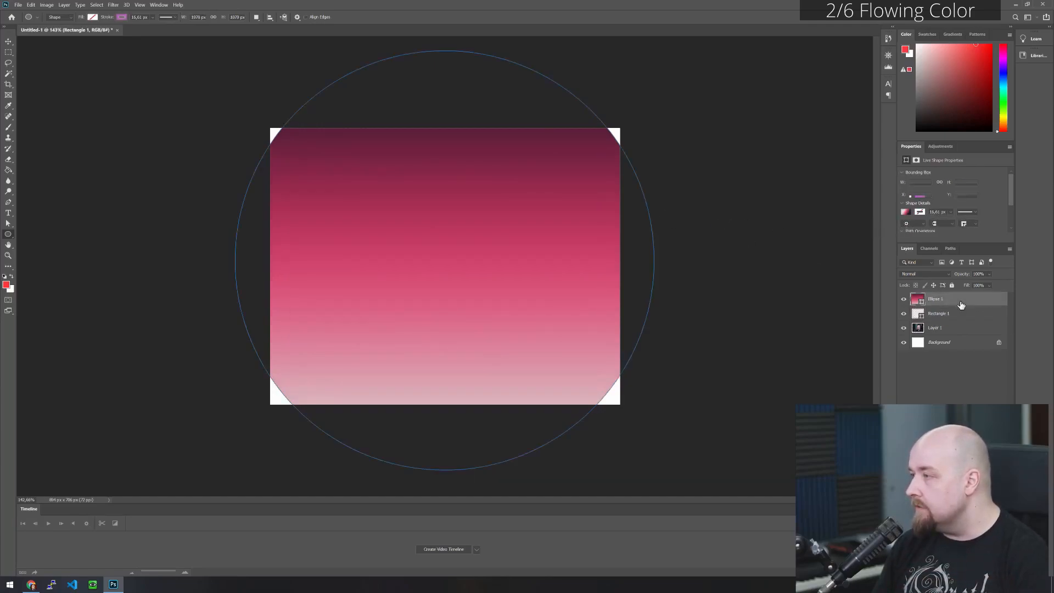
click(962, 314)
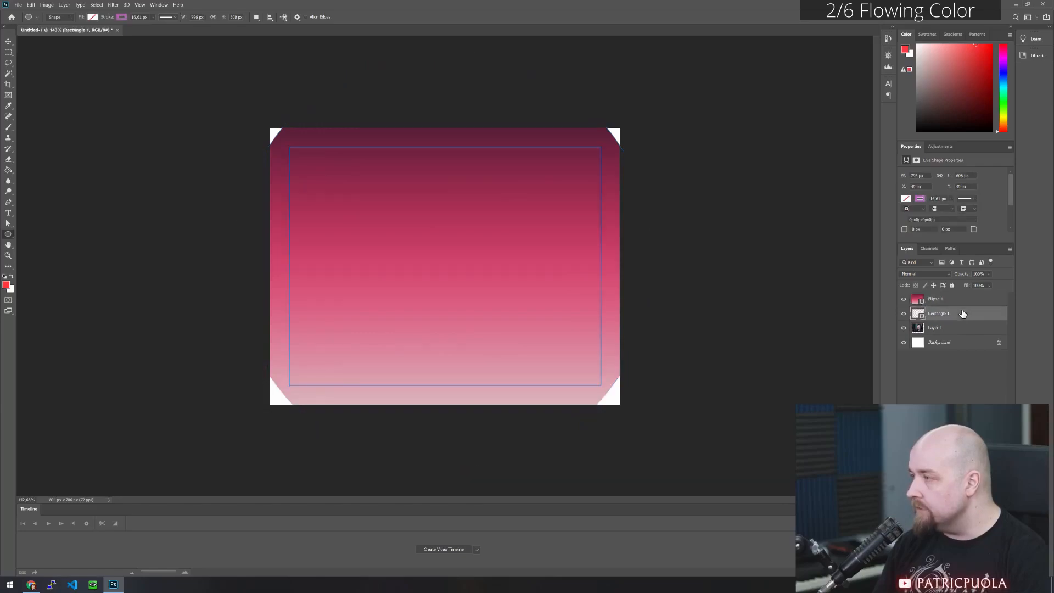
click(943, 300)
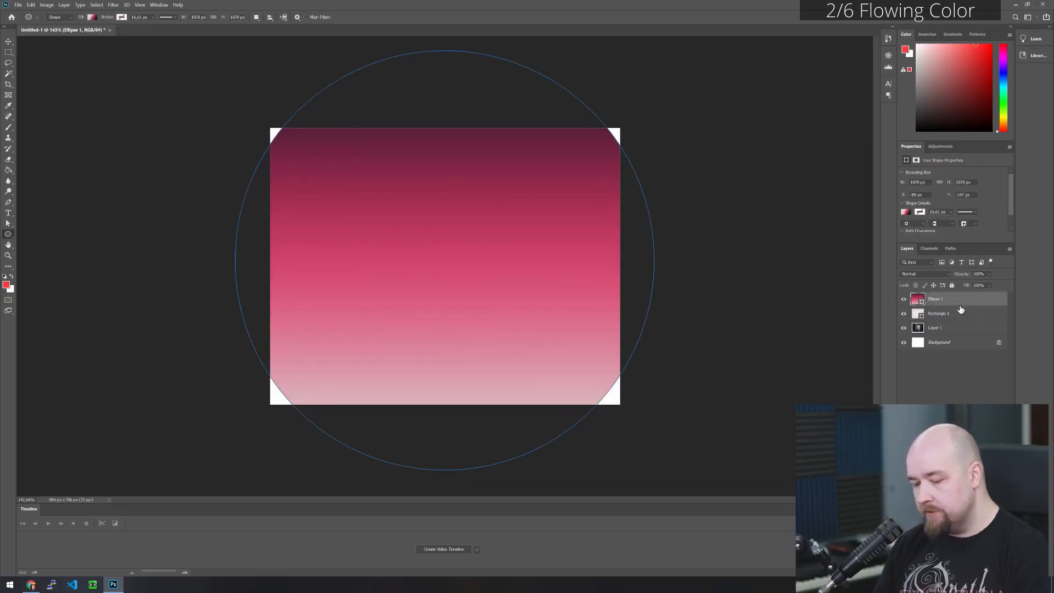
drag(960, 310, 955, 304)
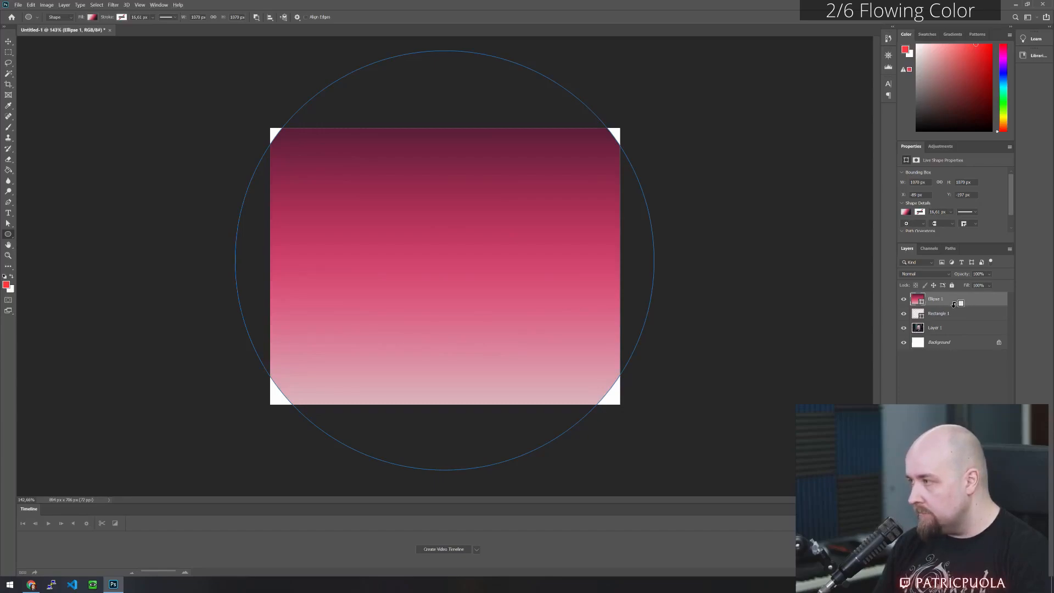
alt+click(955, 304)
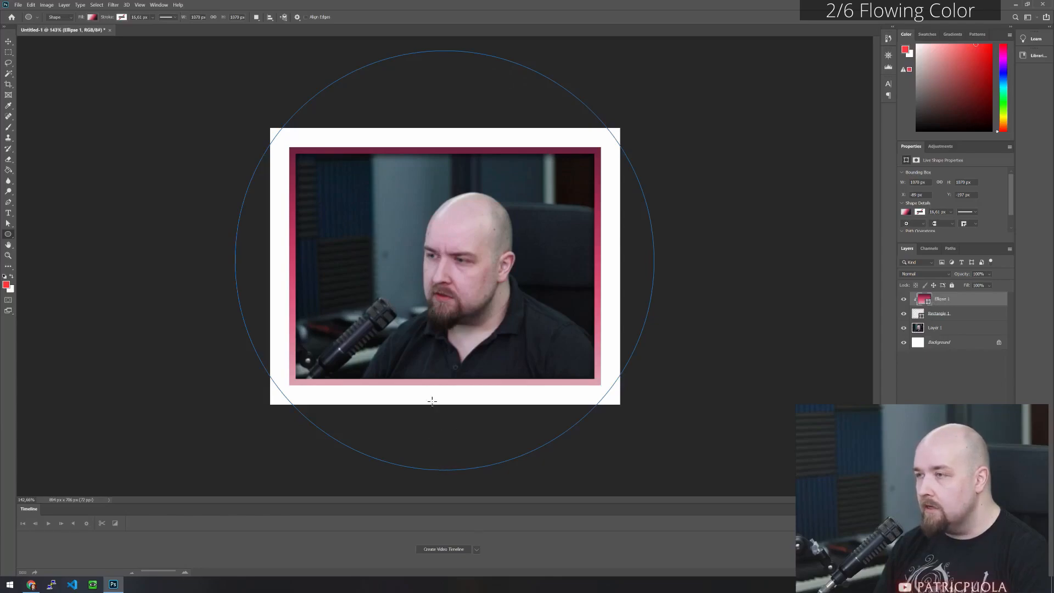
- Try to rotate the clipped circle shape about its centre to move the gradient around the frame
click(959, 315)
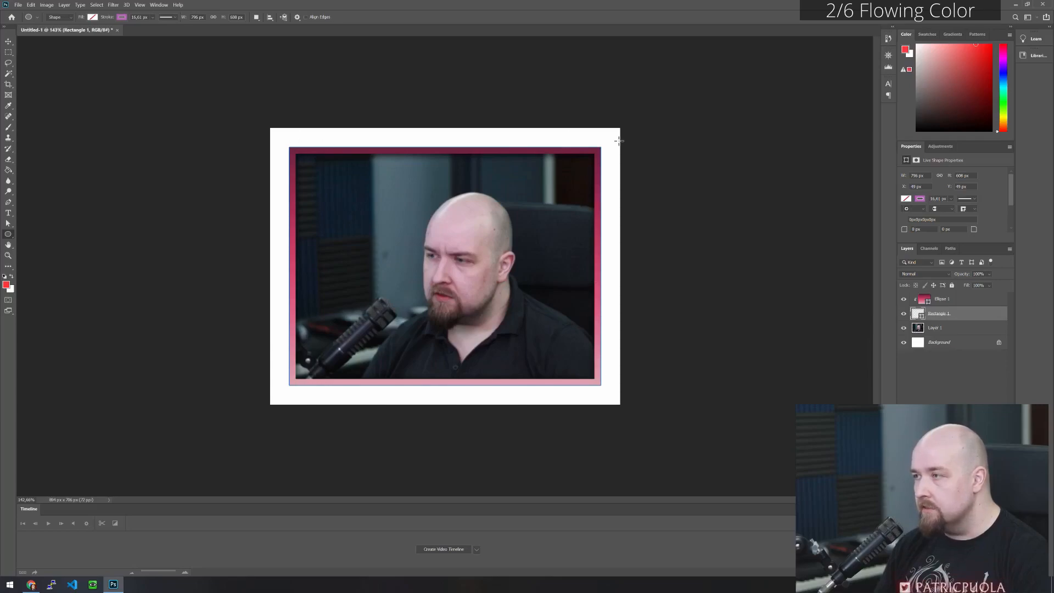
click(963, 302)
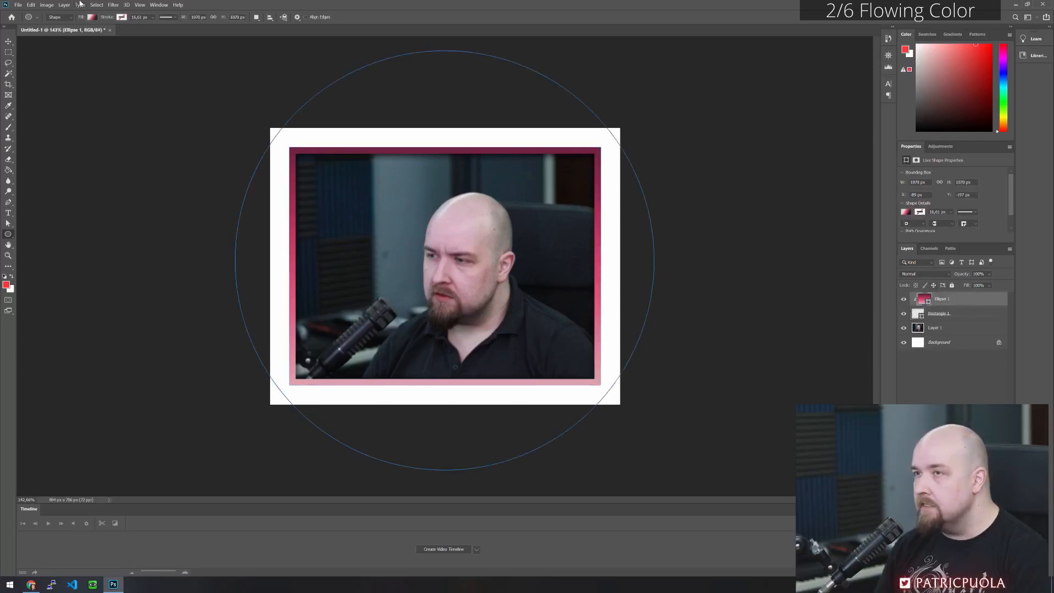
click(30, 6)
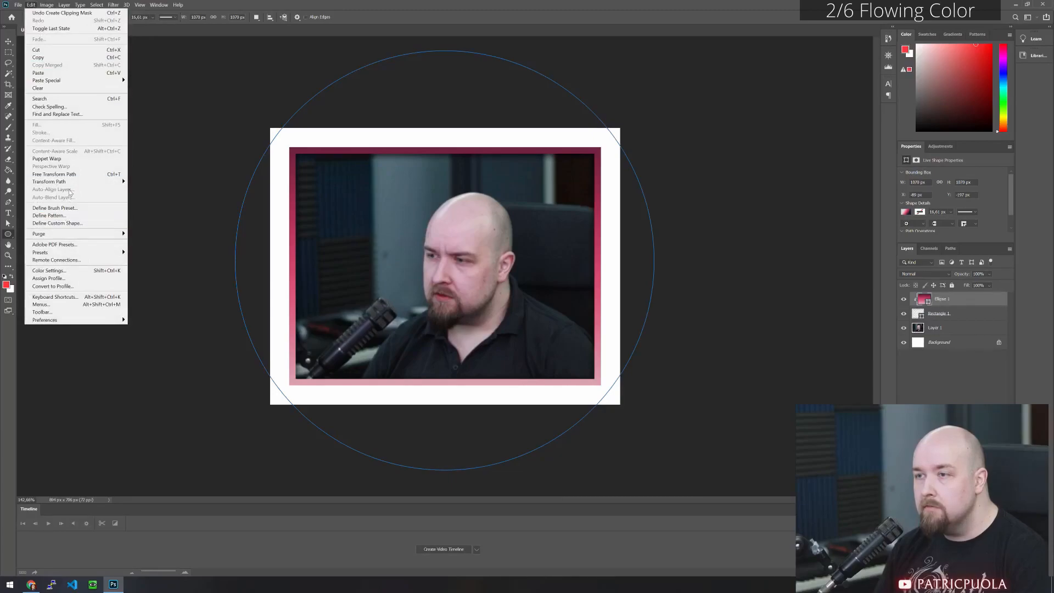
mouse_move(71, 182)
click(150, 193)
drag(668, 51, 364, 472)
drag(183, 155, 545, 13)
drag(169, 148, 324, 58)
drag(180, 400, 269, 92)
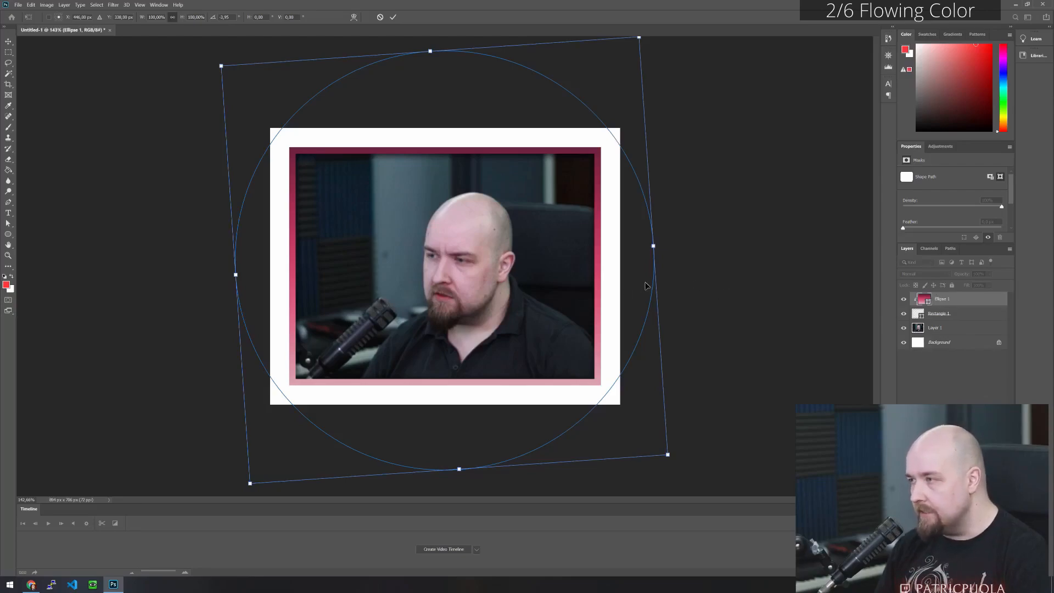
key(Return)
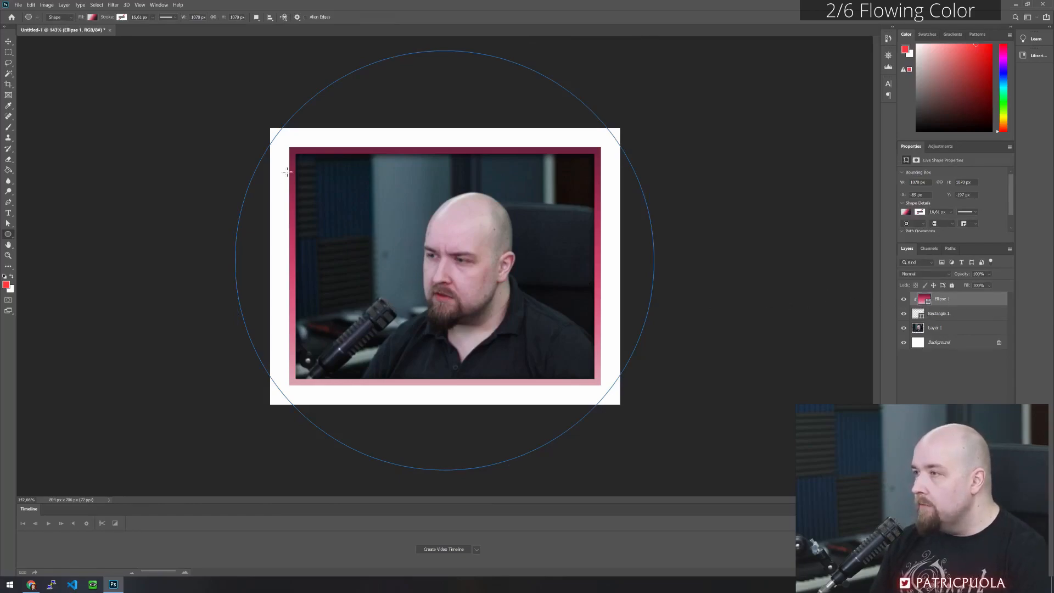
- Rasterize the gradient circle layer
right_click(959, 301)
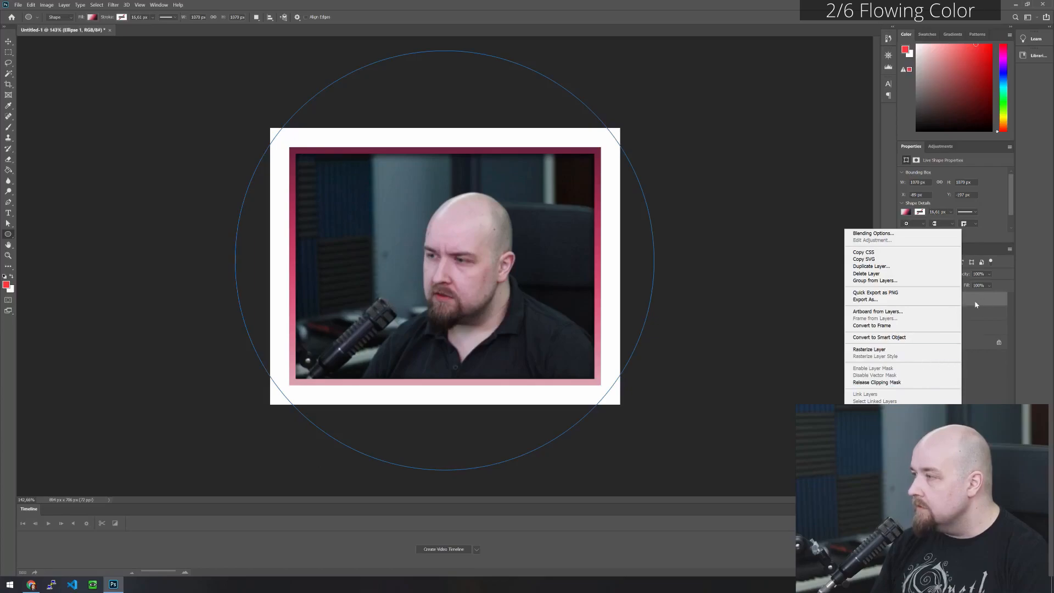
click(873, 349)
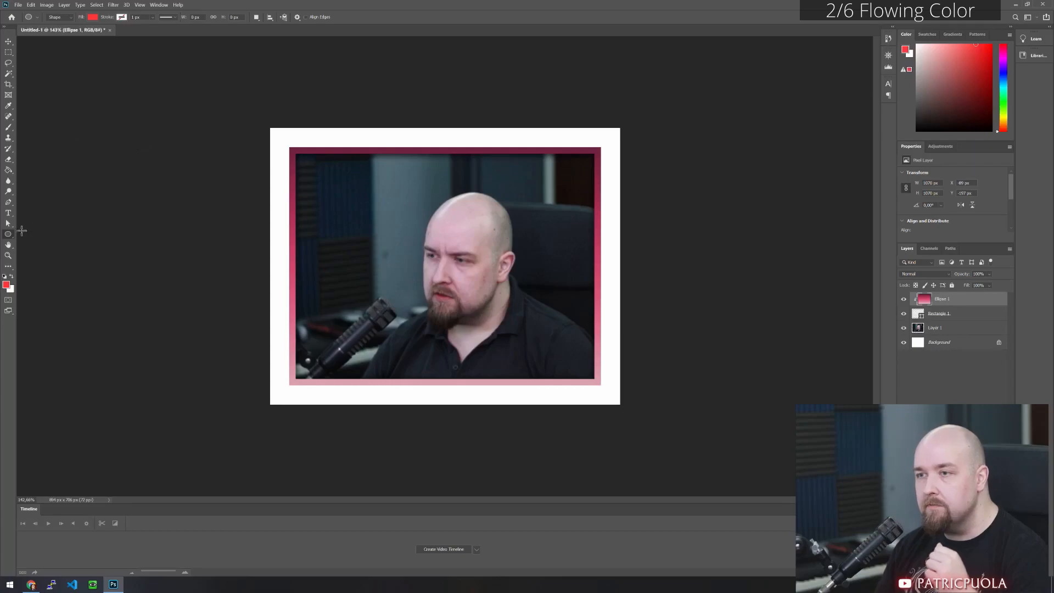
- Try rotating the rasterized gradient circle about its centre within the frame
click(31, 4)
mouse_move(80, 181)
click(159, 199)
drag(669, 58, 614, 273)
key(Return)
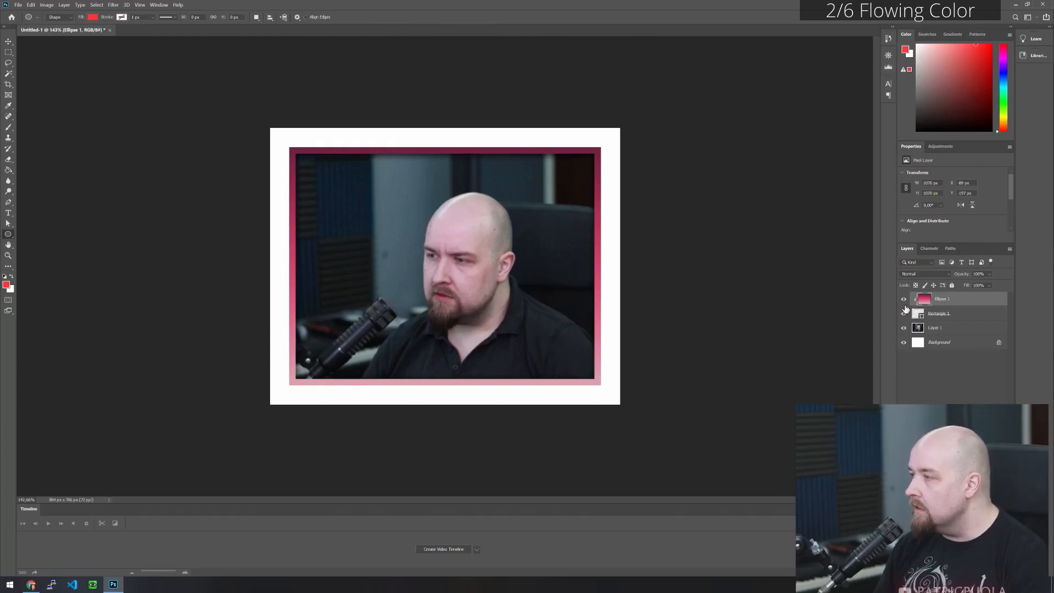
- Release the gradient circle's clipping mask and take up the Brush tool with the selected Kyle's Spatter Brushes preset
alt+click(954, 306)
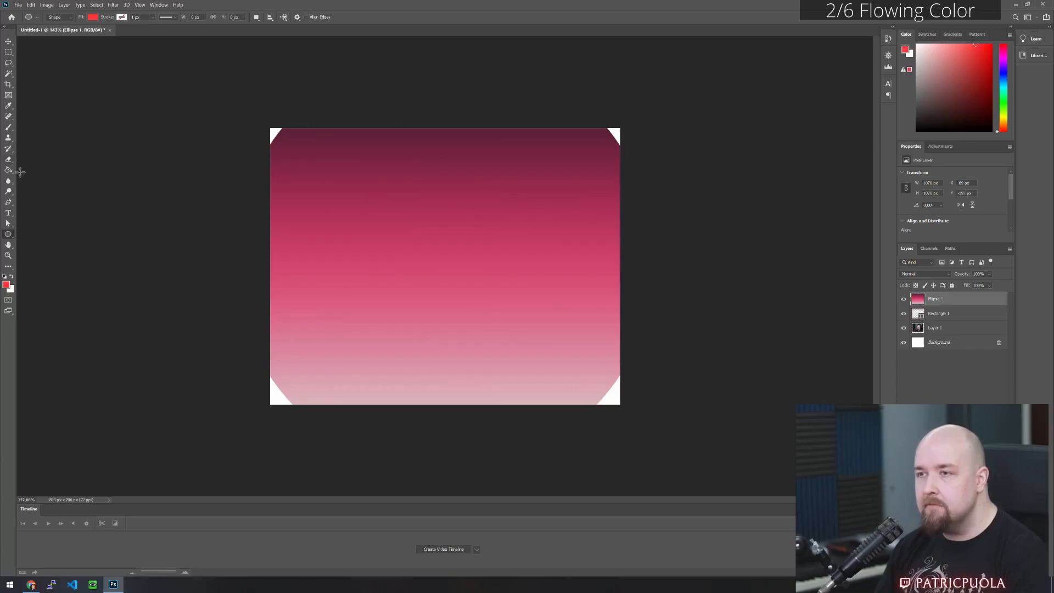
click(8, 128)
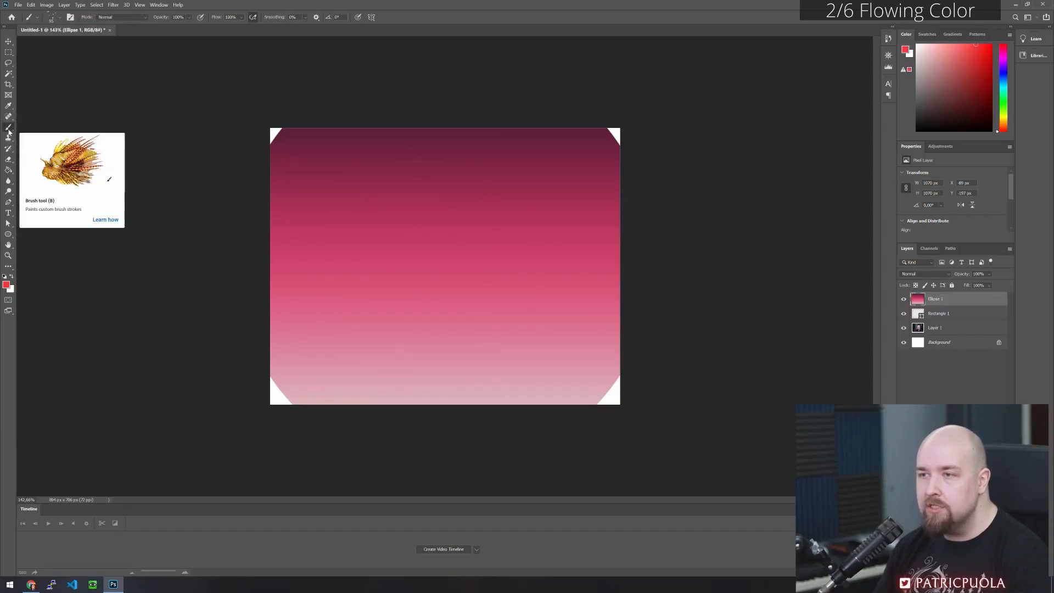
click(54, 17)
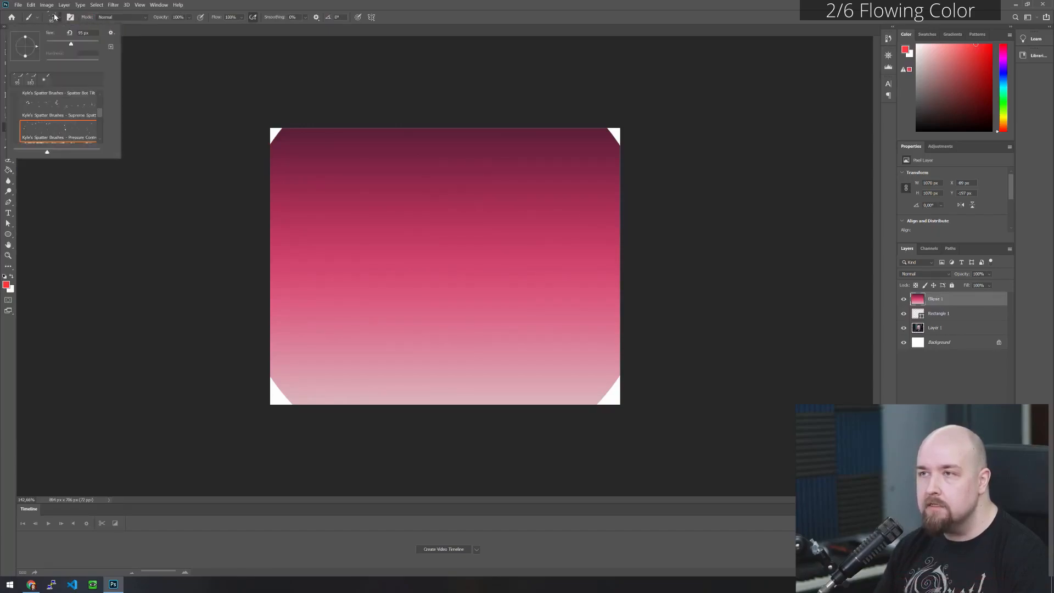
scroll(68, 120, down, 2)
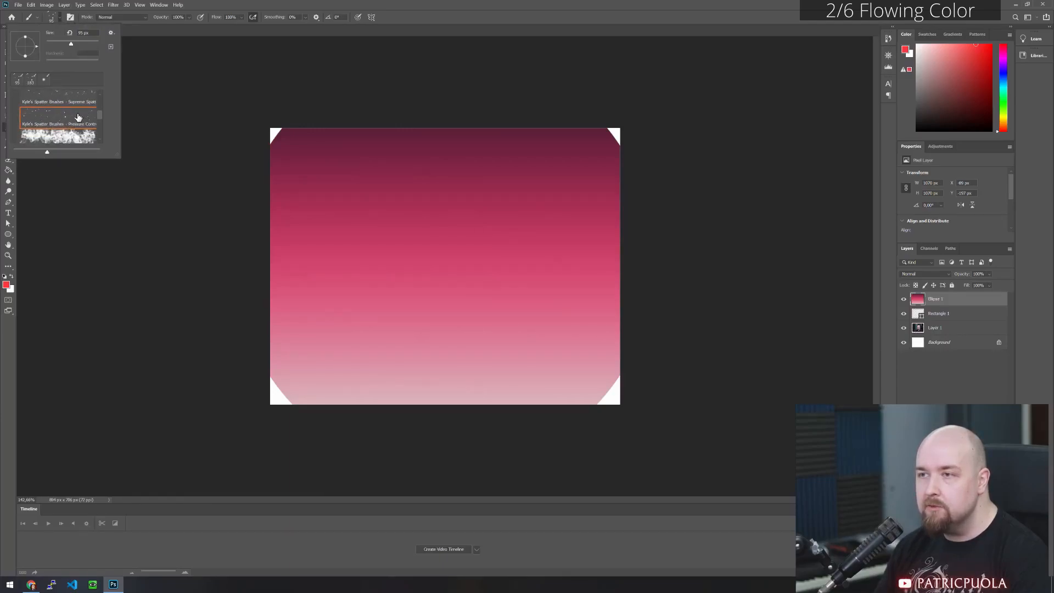
scroll(55, 120, up, 1)
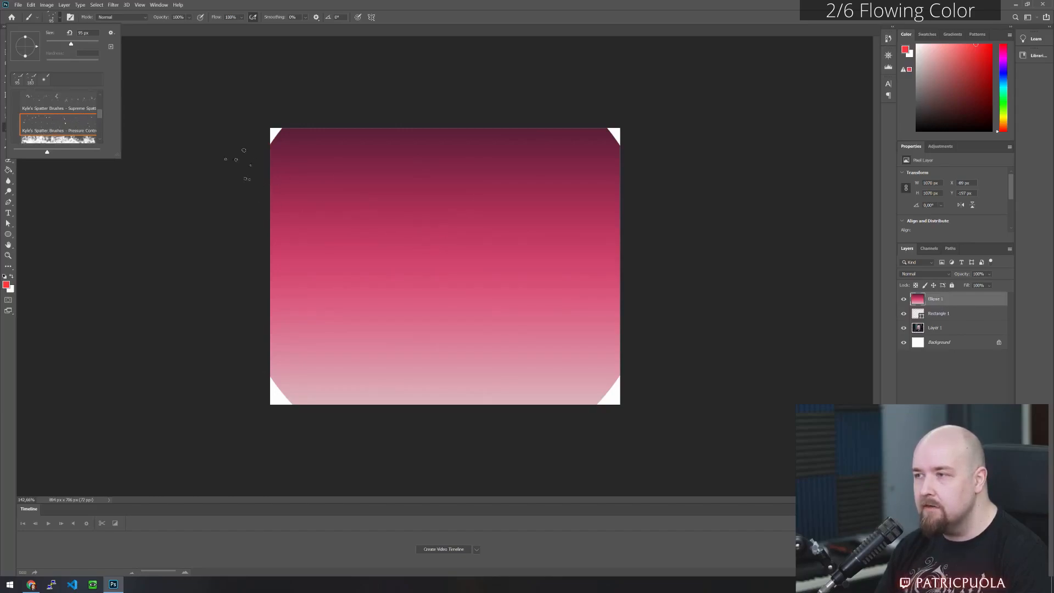
click(206, 6)
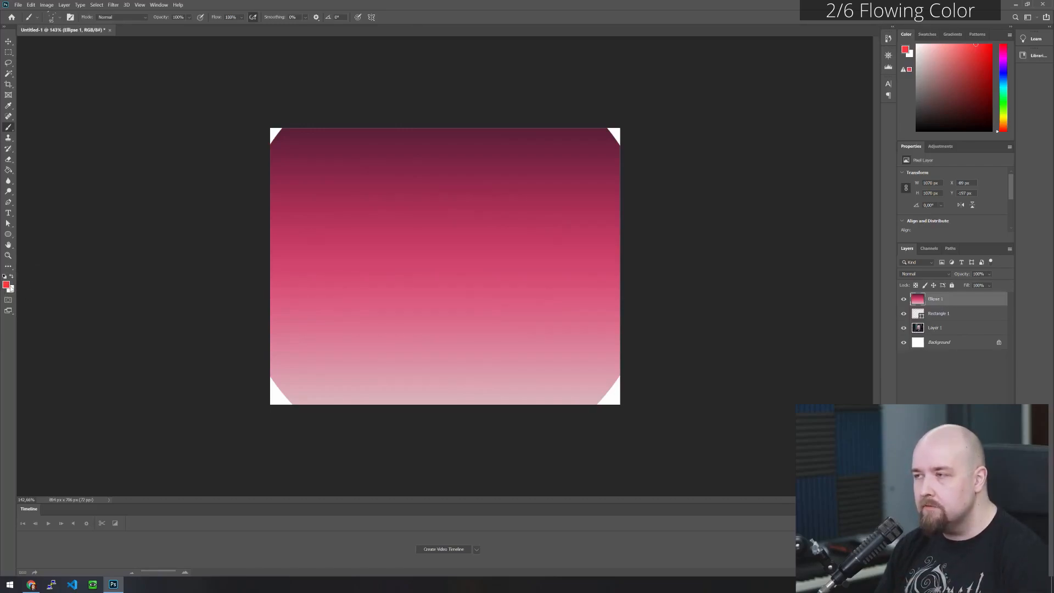
- Set the foreground colour to dark red #450000 and paint spatter specks around the gradient circle
click(6, 285)
drag(620, 356, 661, 363)
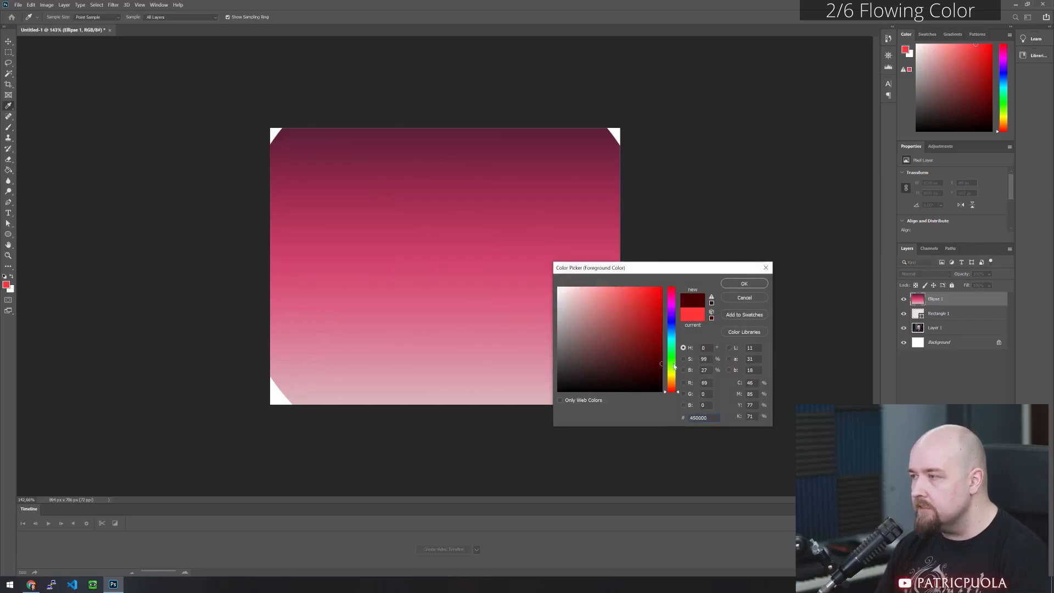
click(754, 283)
drag(476, 189, 587, 354)
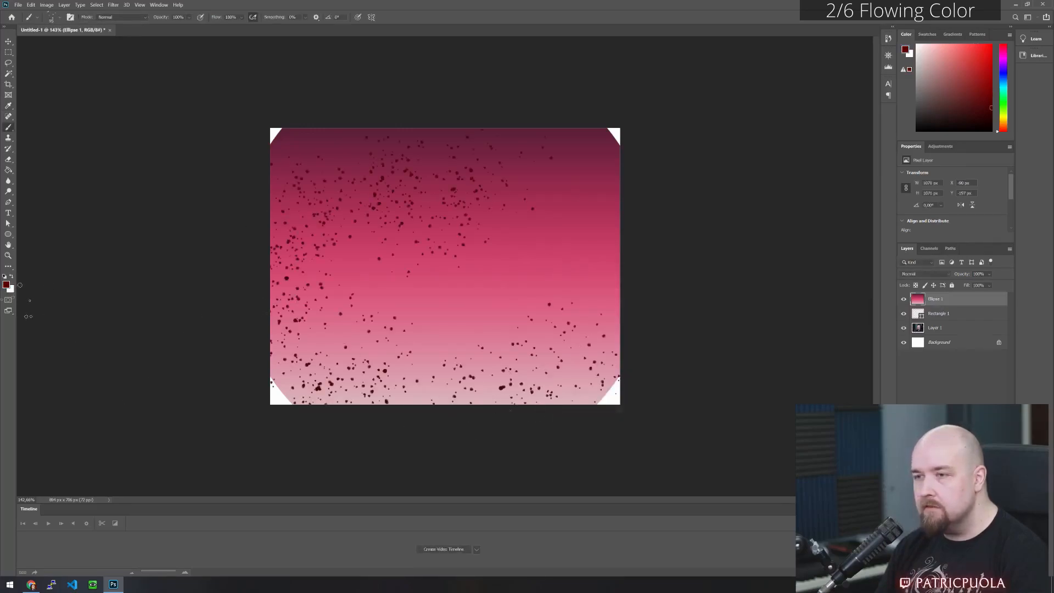
- Set the foreground colour to off-white #e9e3e3 and paint light specks over the gradient circle, undoing the first stroke and repainting it
click(6, 285)
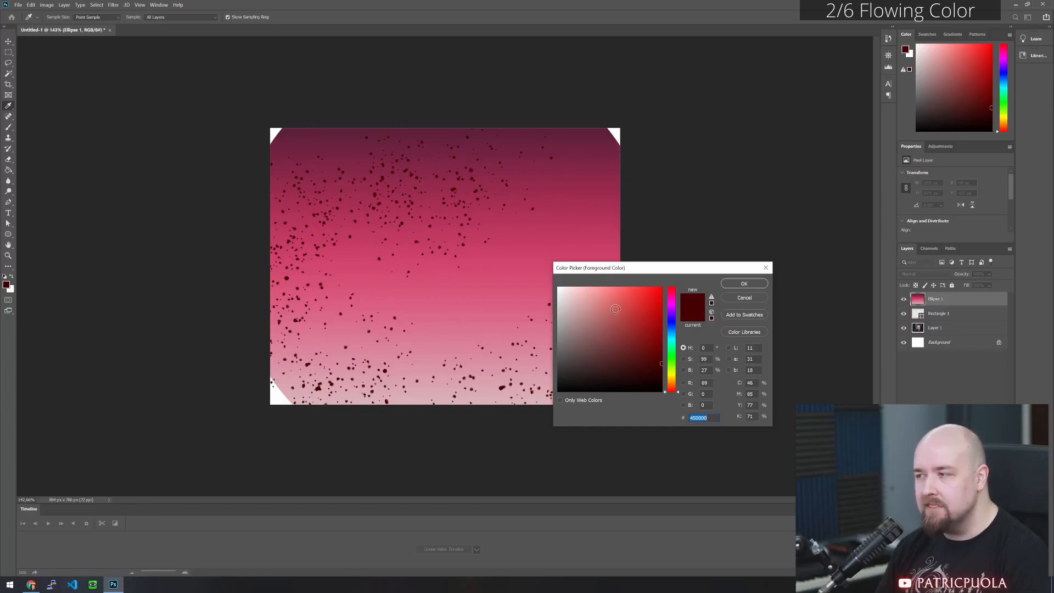
click(558, 287)
click(562, 306)
click(562, 296)
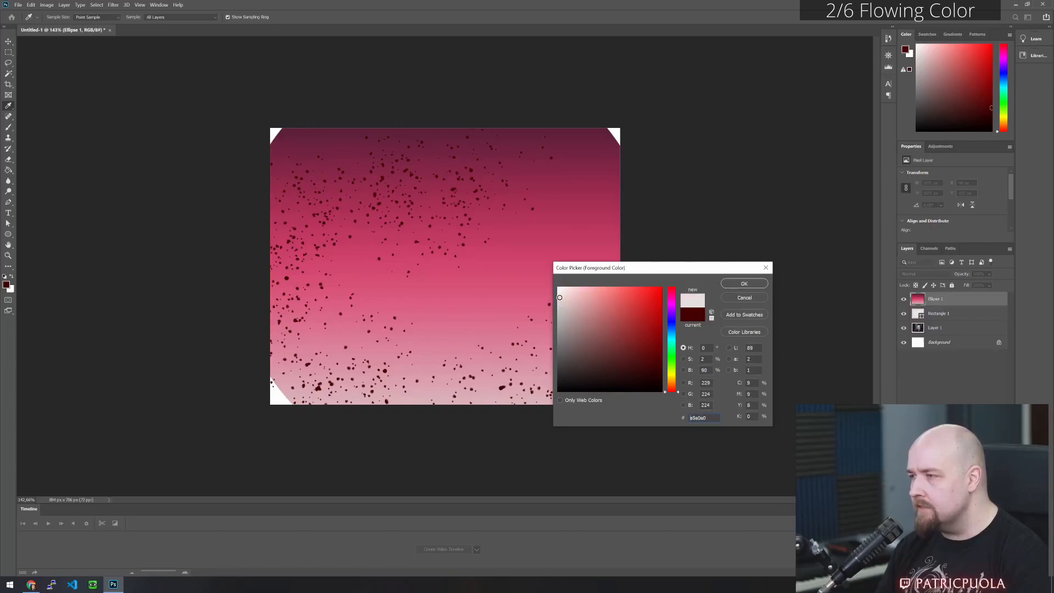
click(743, 283)
key(b)
drag(341, 208, 250, 305)
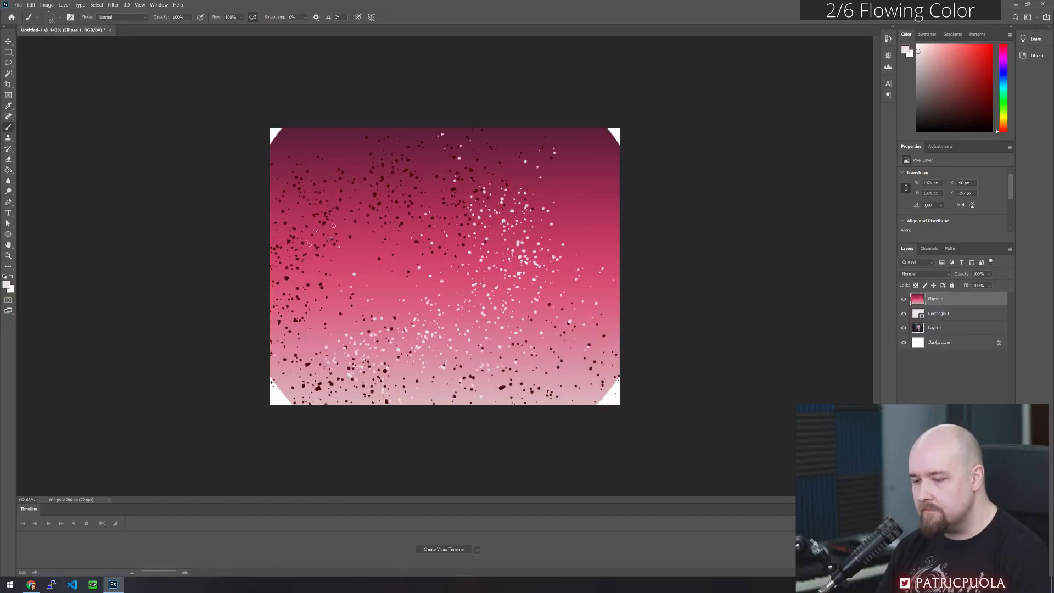
key(ctrl+z)
drag(449, 189, 332, 368)
drag(551, 336, 540, 242)
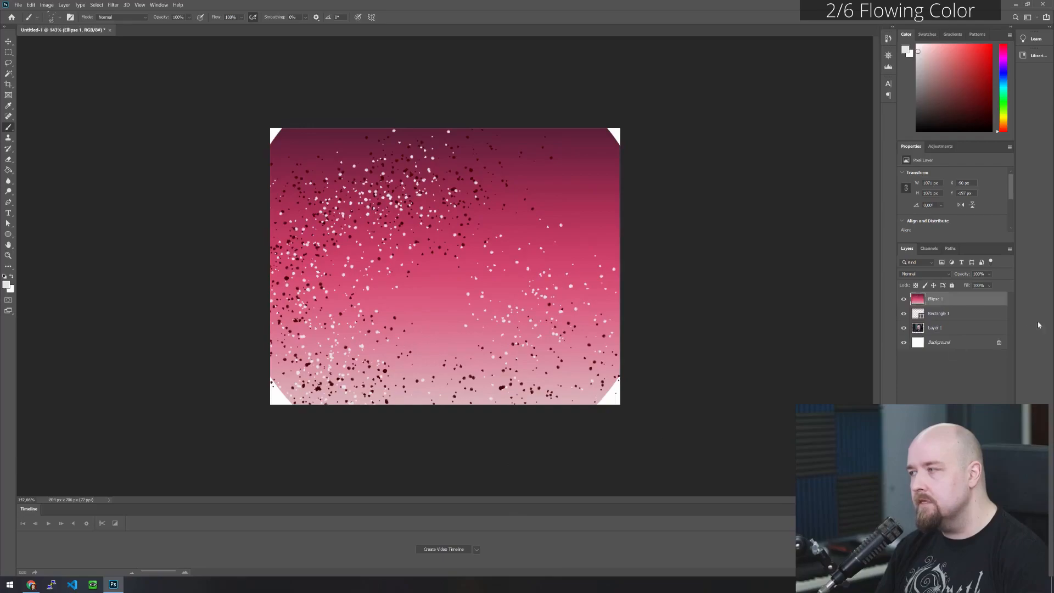
- Clip the speckled circle layer to the rectangle frame again
click(9, 41)
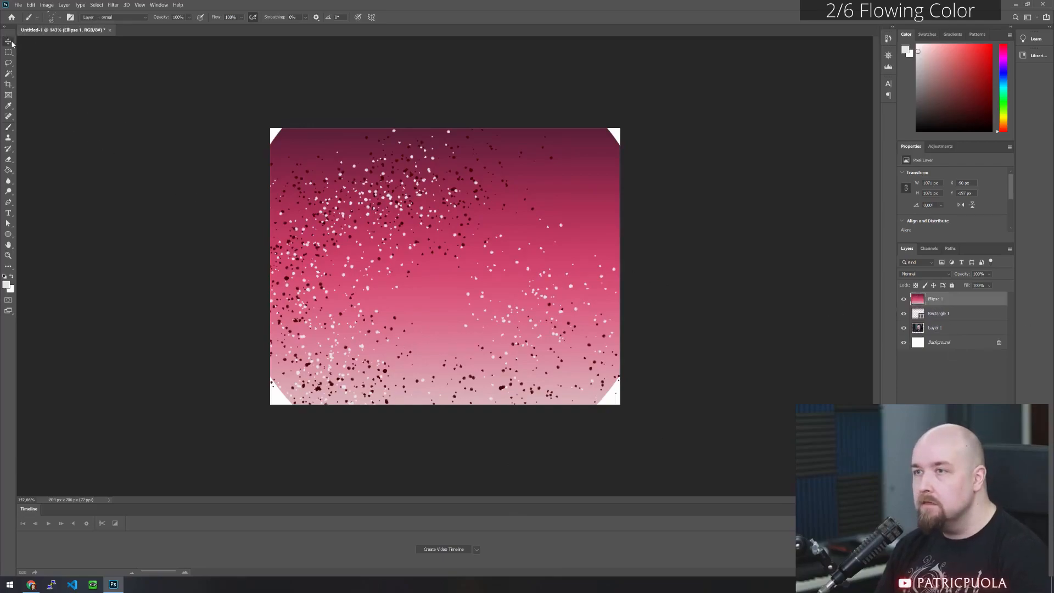
alt+click(948, 302)
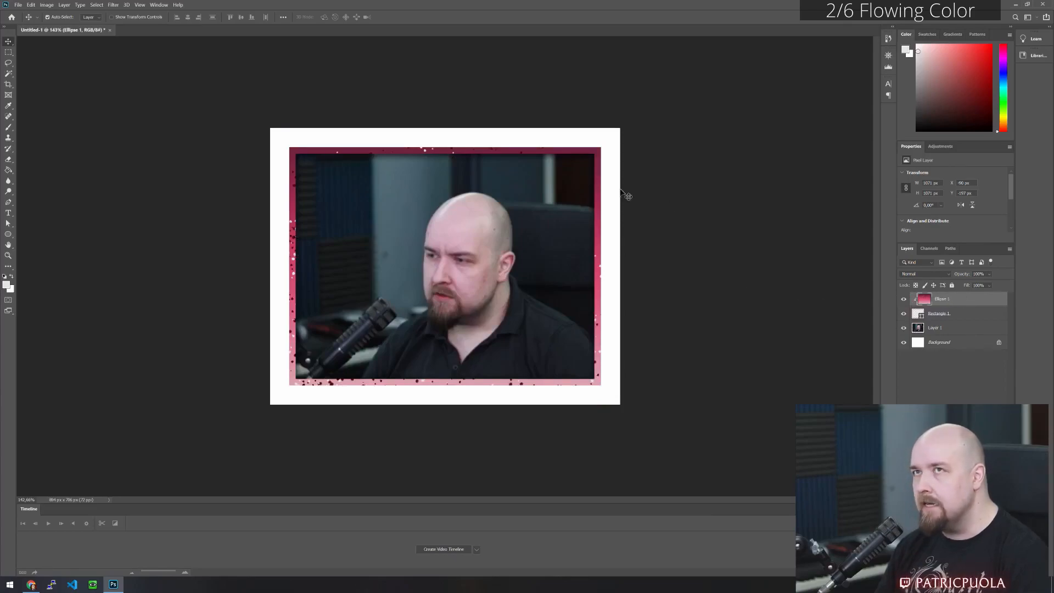
- Try rotating the speckled circle clockwise inside the frame to preview the flowing colour
click(31, 5)
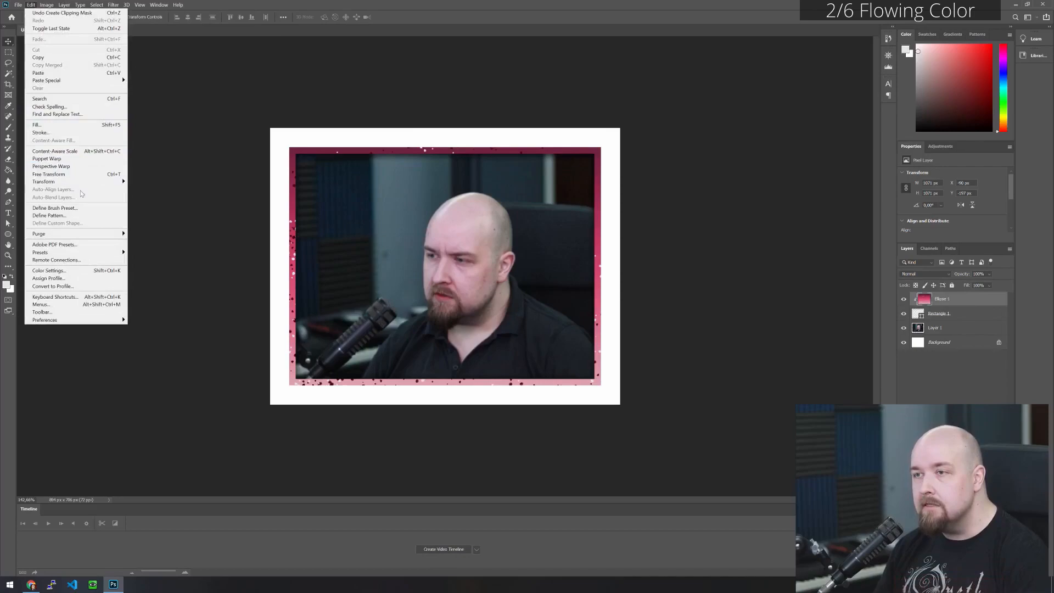
mouse_move(82, 182)
click(146, 200)
drag(656, 53, 624, 256)
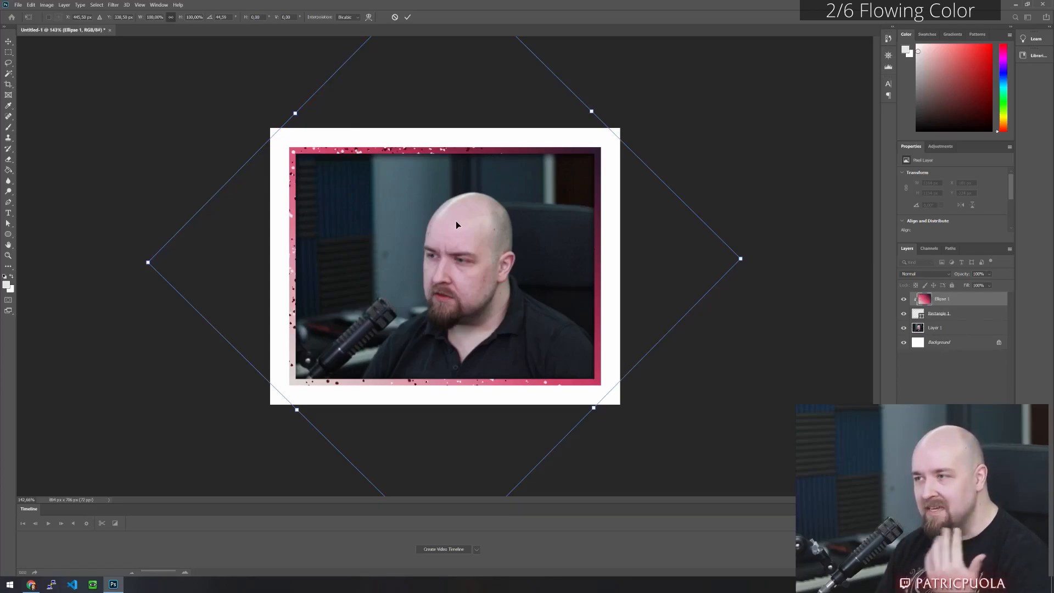
mouse_move(742, 269)
mouse_down()
mouse_move(735, 206)
mouse_move(653, 60)
mouse_move(759, 278)
mouse_up()
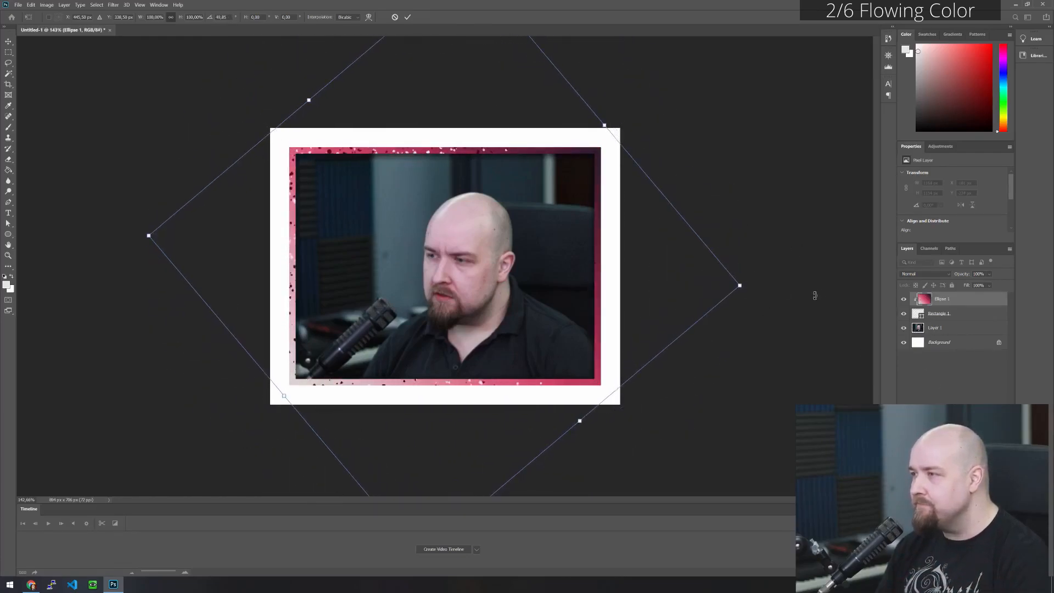
key(Return)
- Add a Bevel & Emboss effect to the rectangle frame layer, toggling it to compare the result
right_click(962, 318)
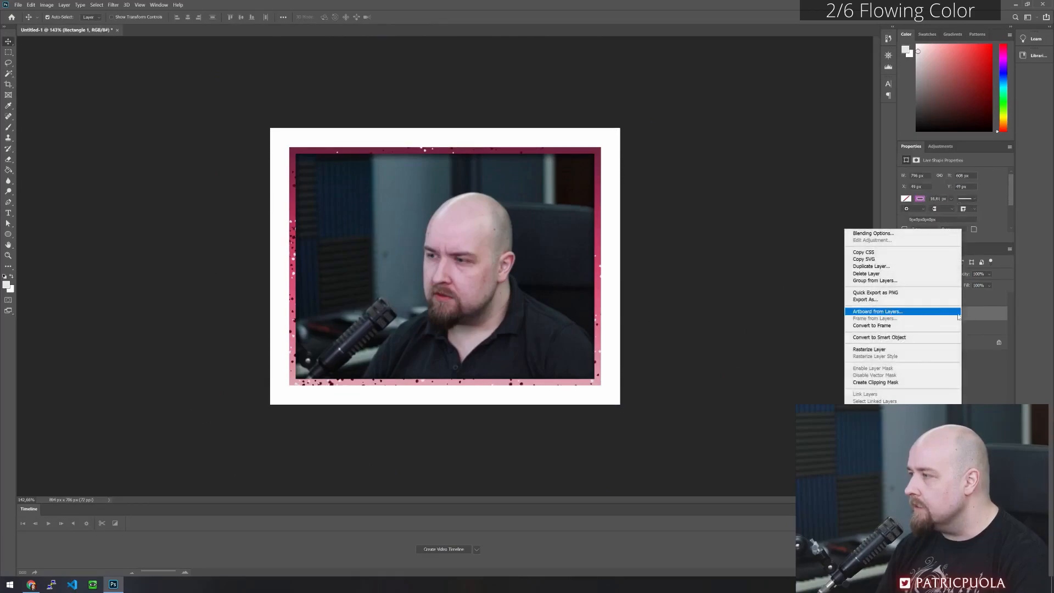
click(893, 233)
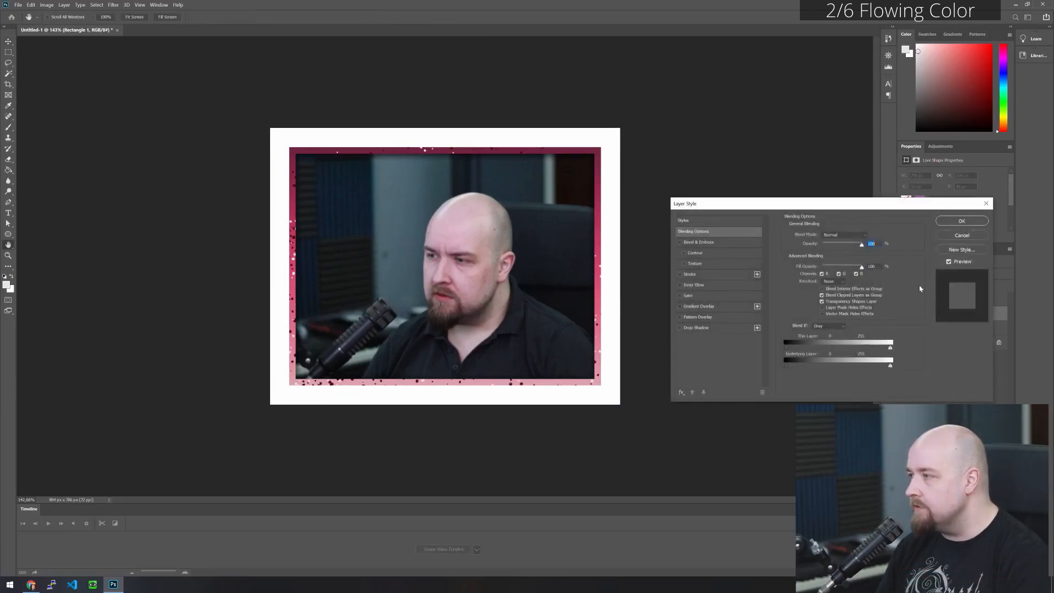
drag(796, 203, 794, 167)
click(679, 207)
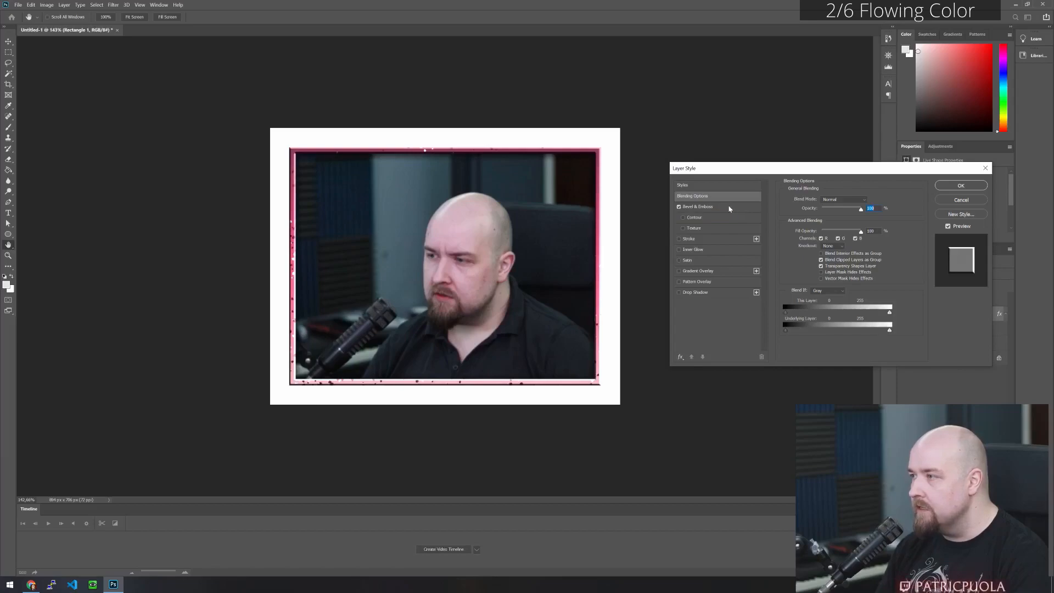
click(679, 206)
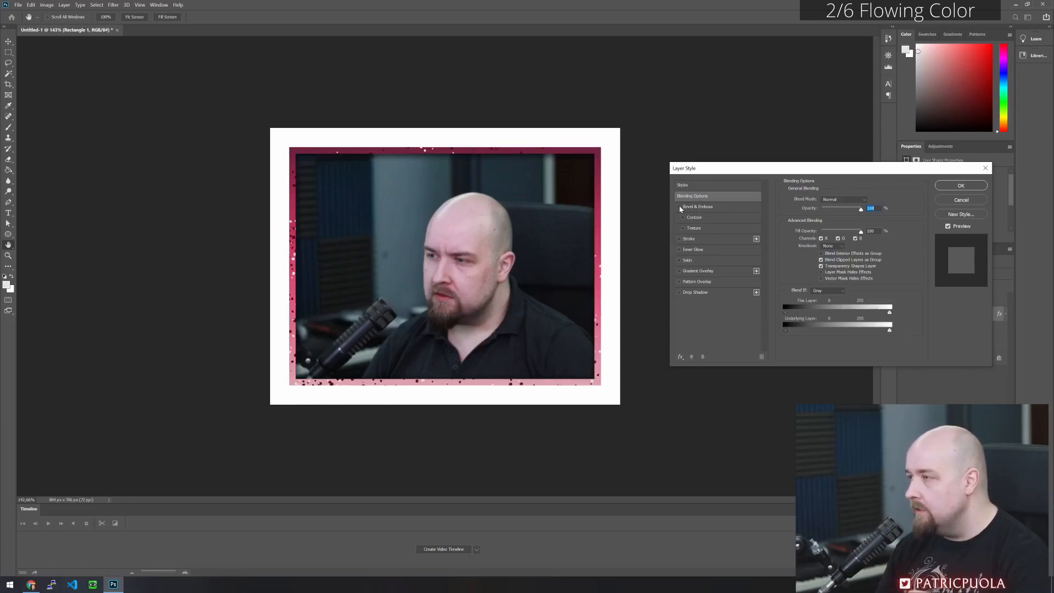
click(680, 207)
- Set the frame bevel's size to 2 px, fine-tune its depth, and enable its Contour option
click(690, 218)
click(683, 218)
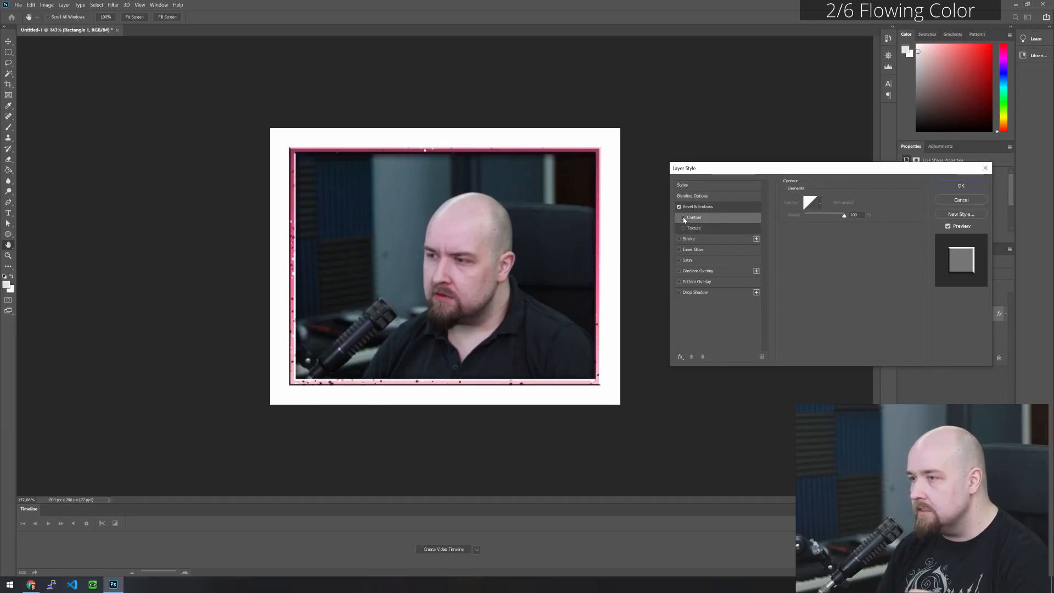
click(732, 206)
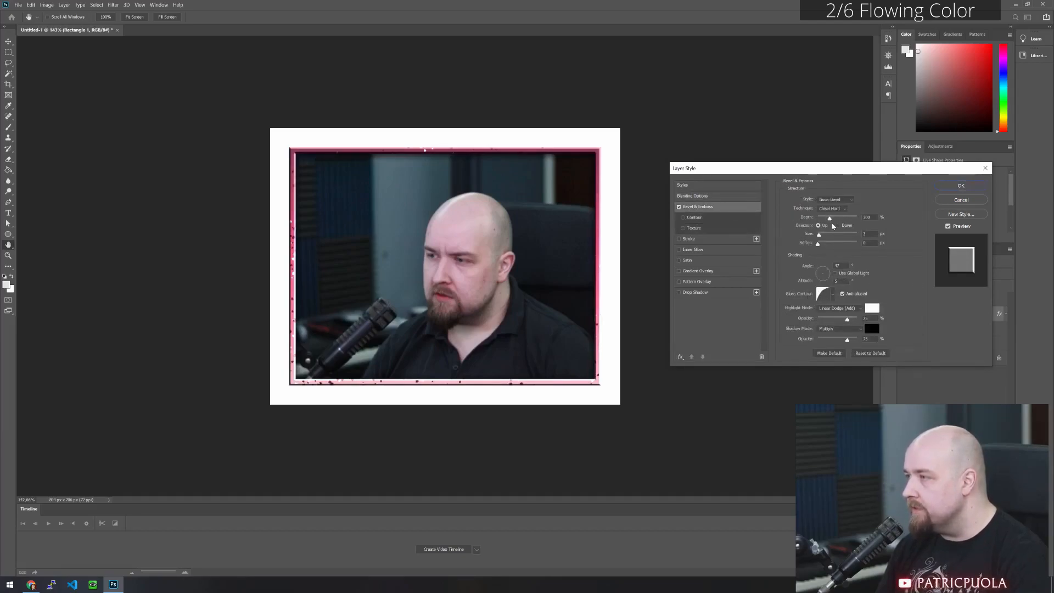
click(820, 236)
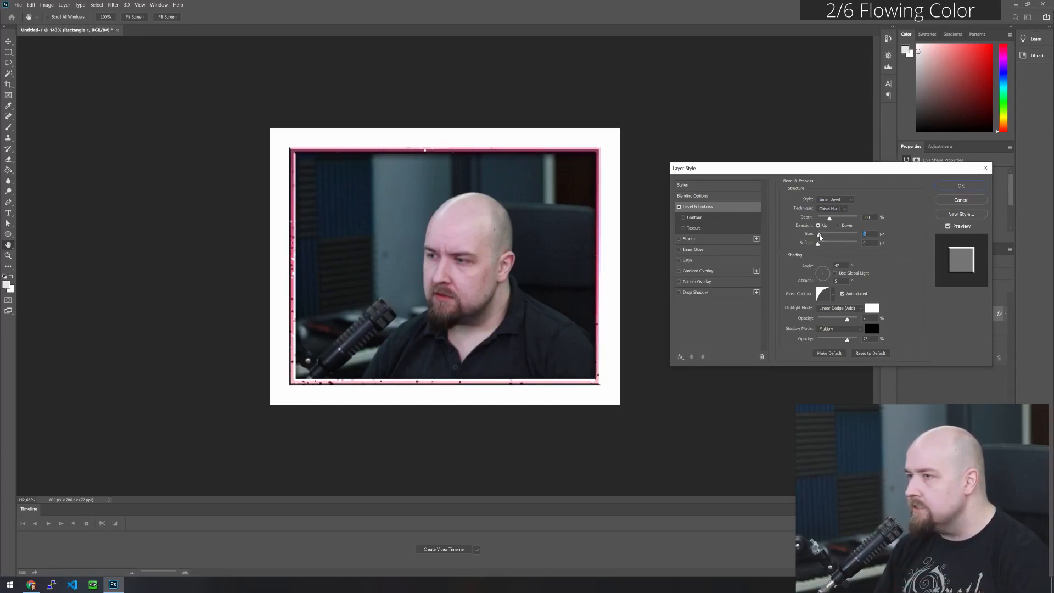
drag(820, 236, 818, 236)
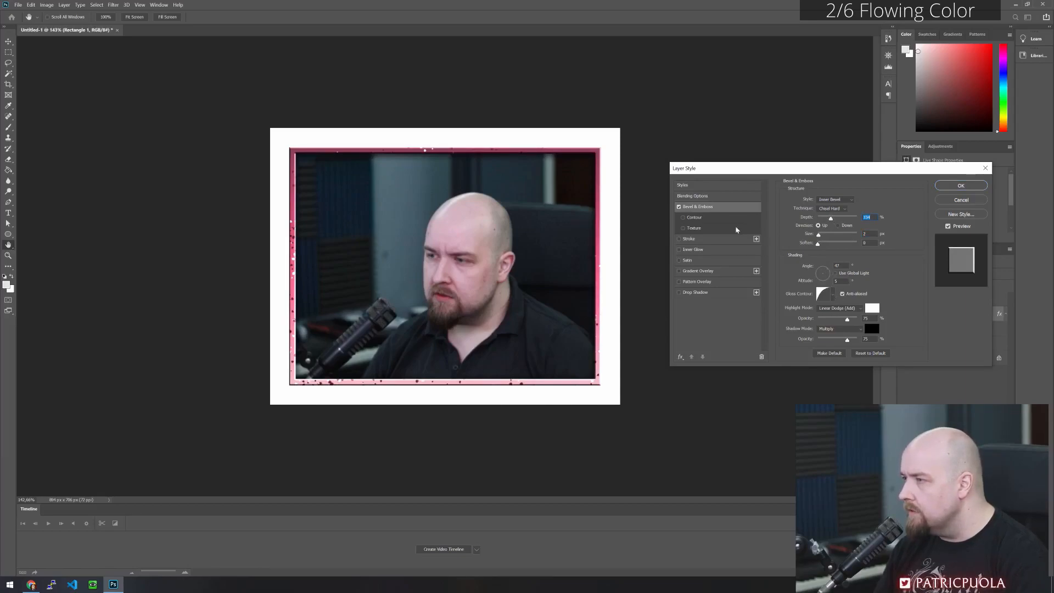
click(683, 217)
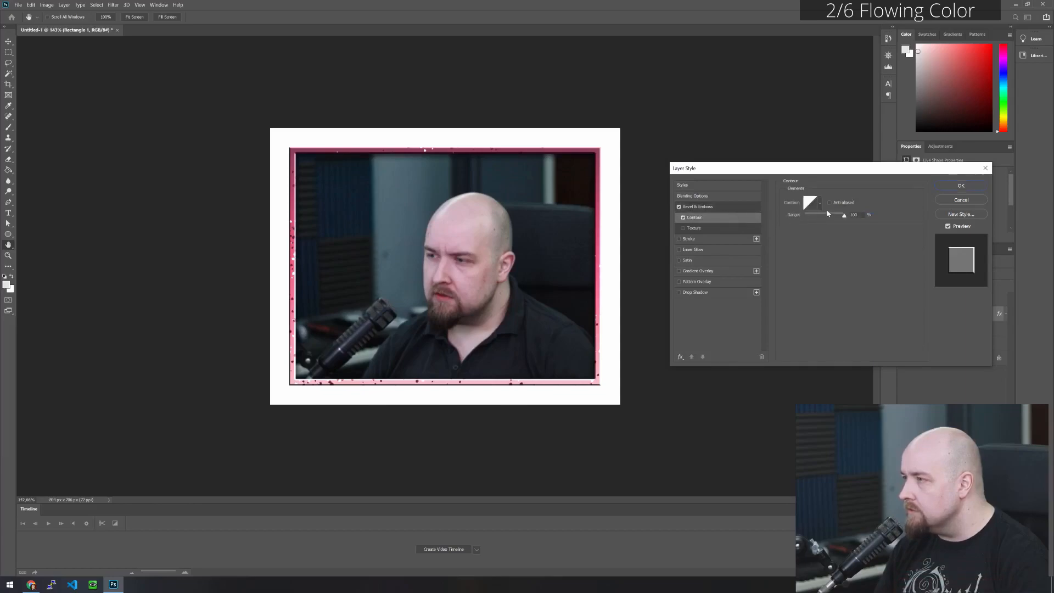
click(700, 206)
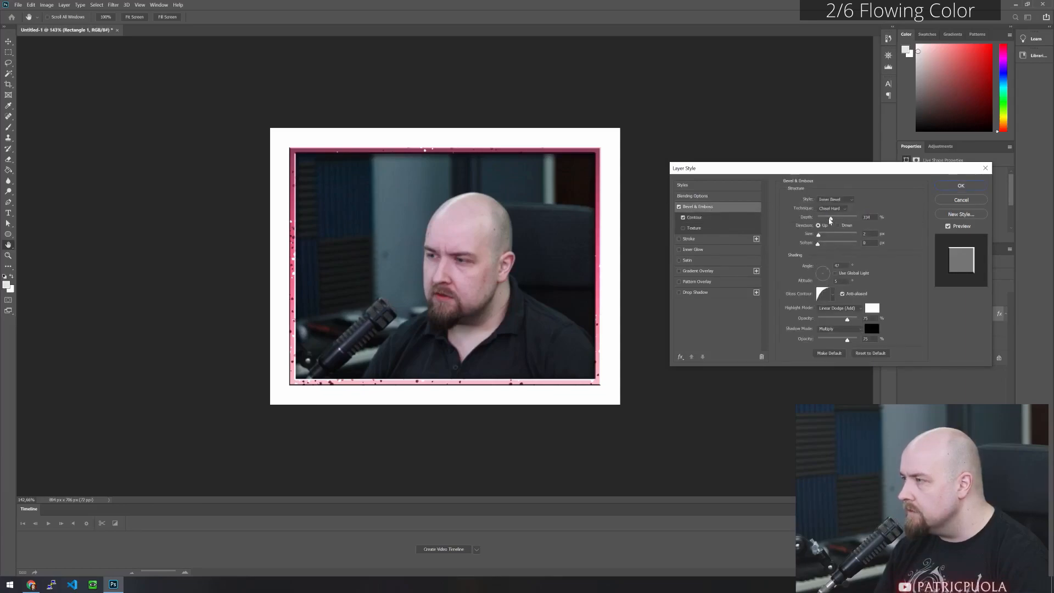
- Set the bevel's size to 3 px, soften to 6 px and depth to about 200%, and apply the layer style
drag(831, 219, 832, 246)
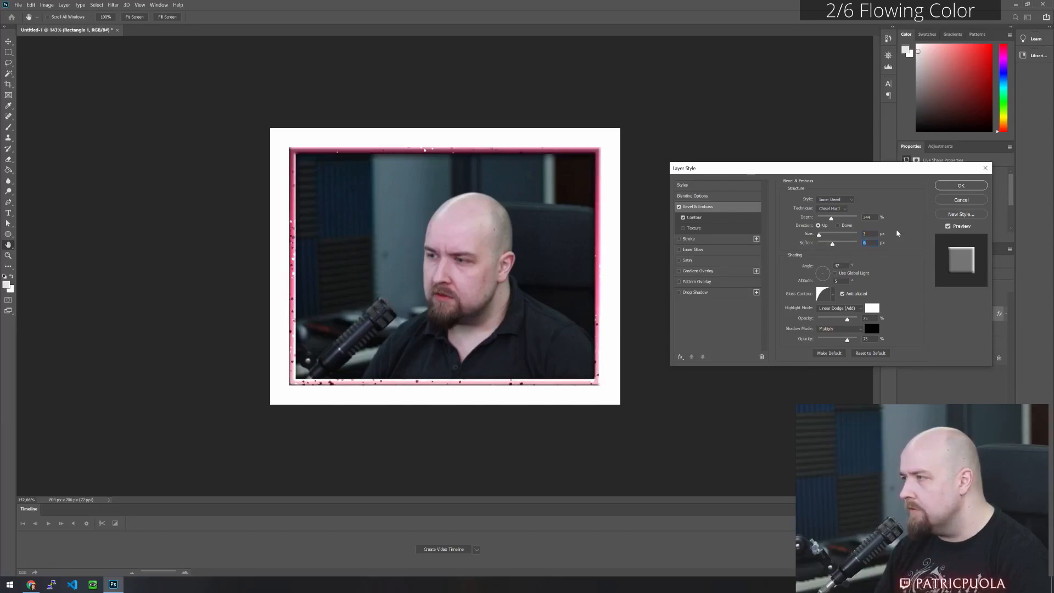
mouse_move(832, 221)
mouse_down()
mouse_move(811, 221)
mouse_move(822, 218)
mouse_up()
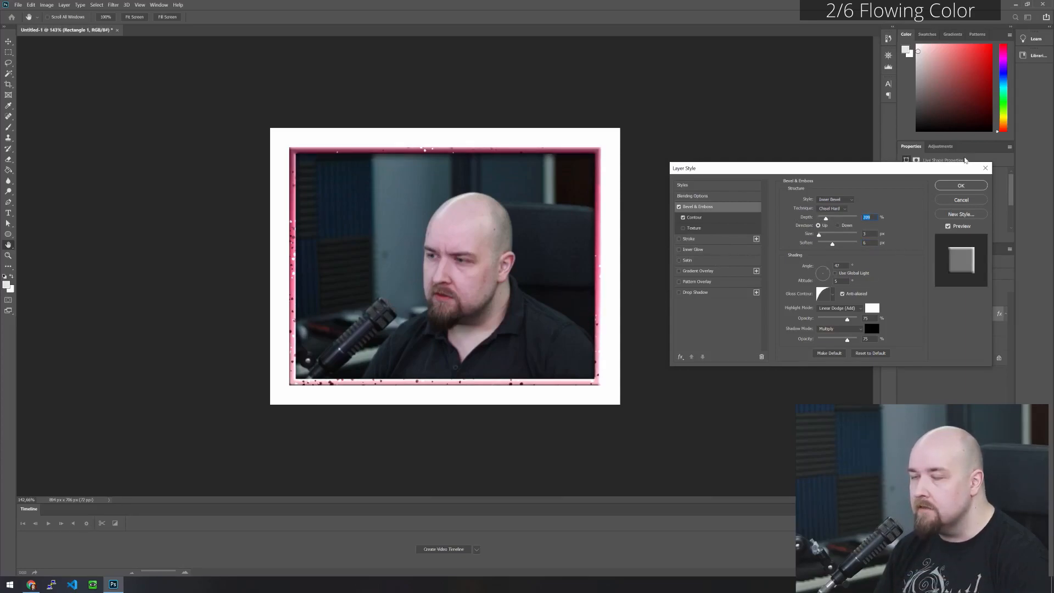
click(962, 187)
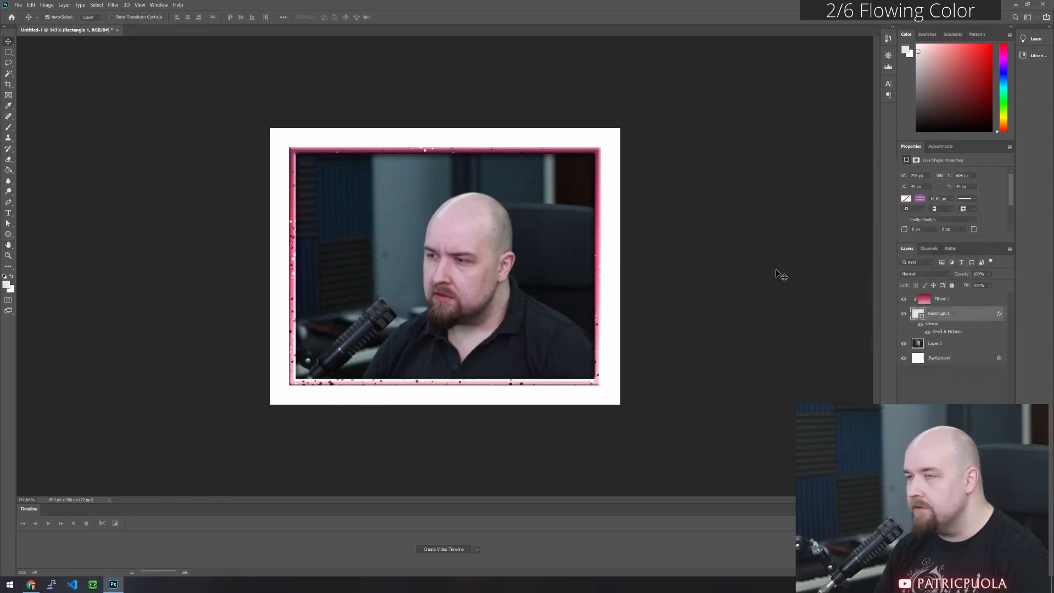
- Rotate the speckled circle under the bevelled frame to preview how the colour flows with the effect
click(980, 297)
click(33, 6)
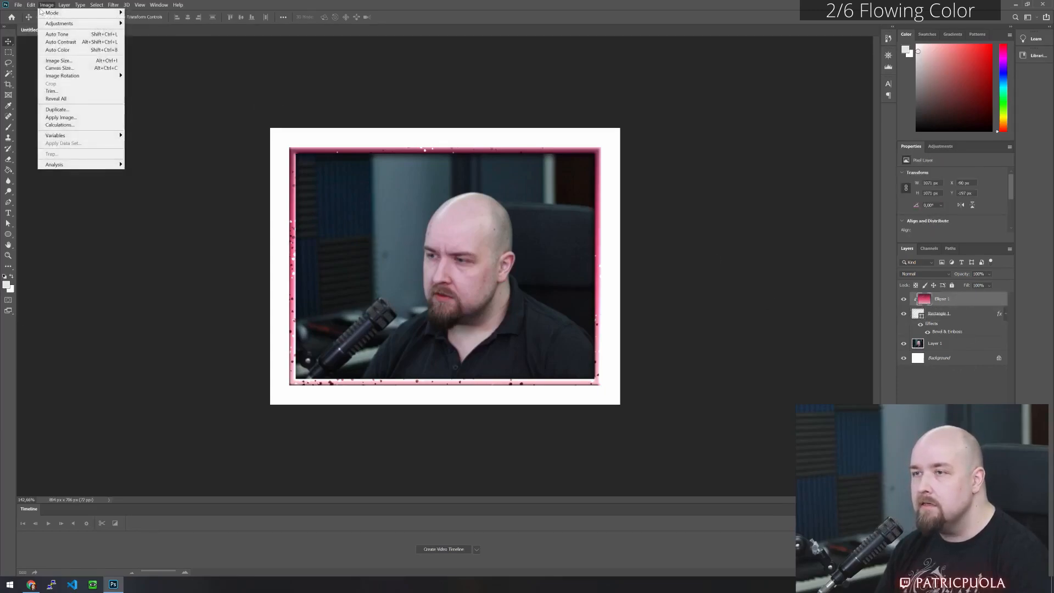
mouse_move(76, 183)
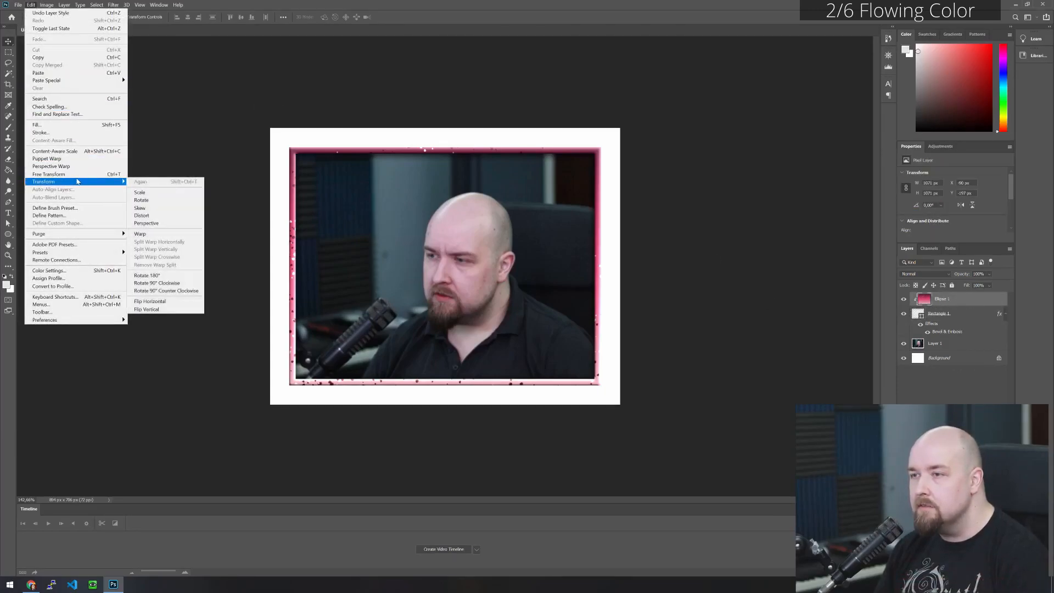
click(144, 200)
drag(661, 46, 583, 130)
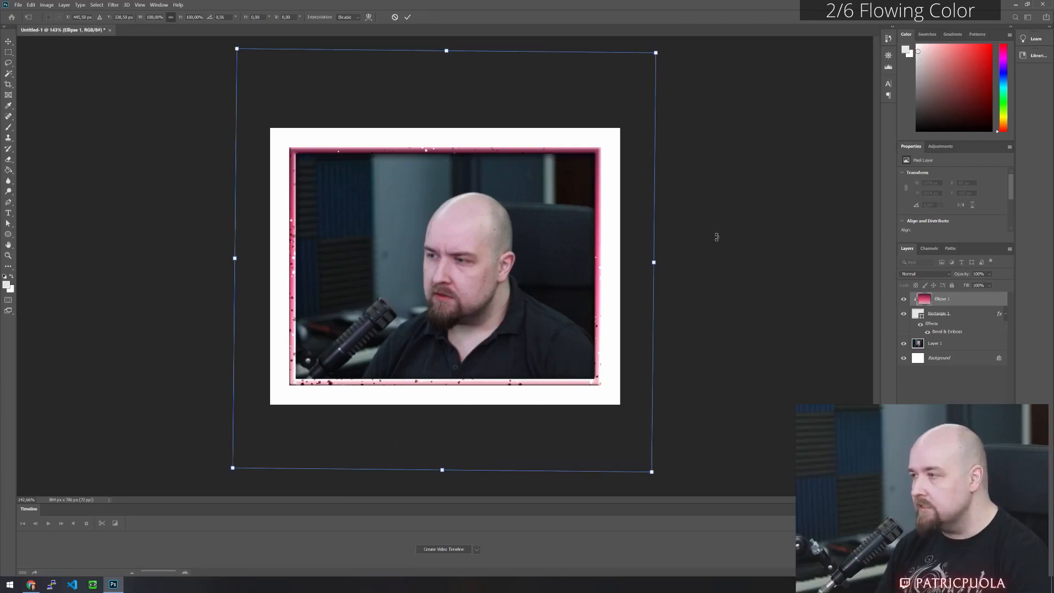
key(Return)
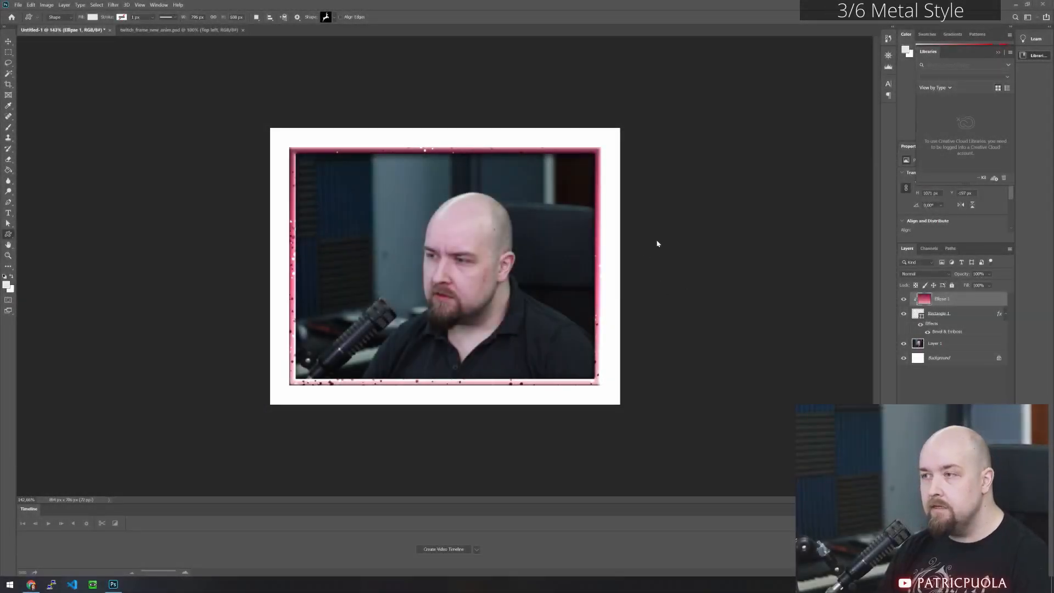
- Hide the rectangle frame layer and the webcam photo layer, leaving the white background
click(904, 314)
click(903, 344)
click(401, 162)
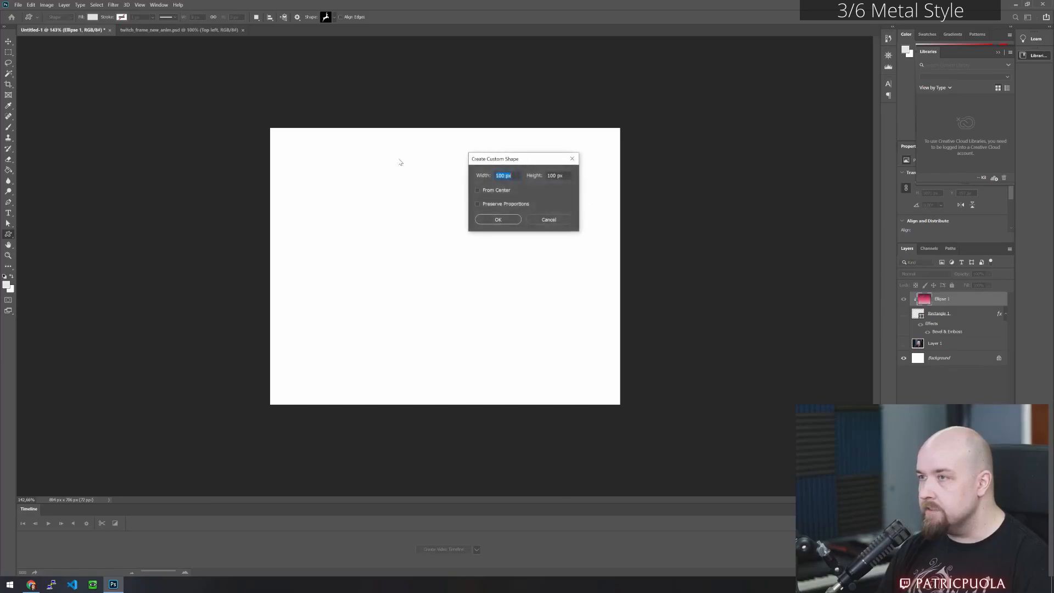
click(547, 219)
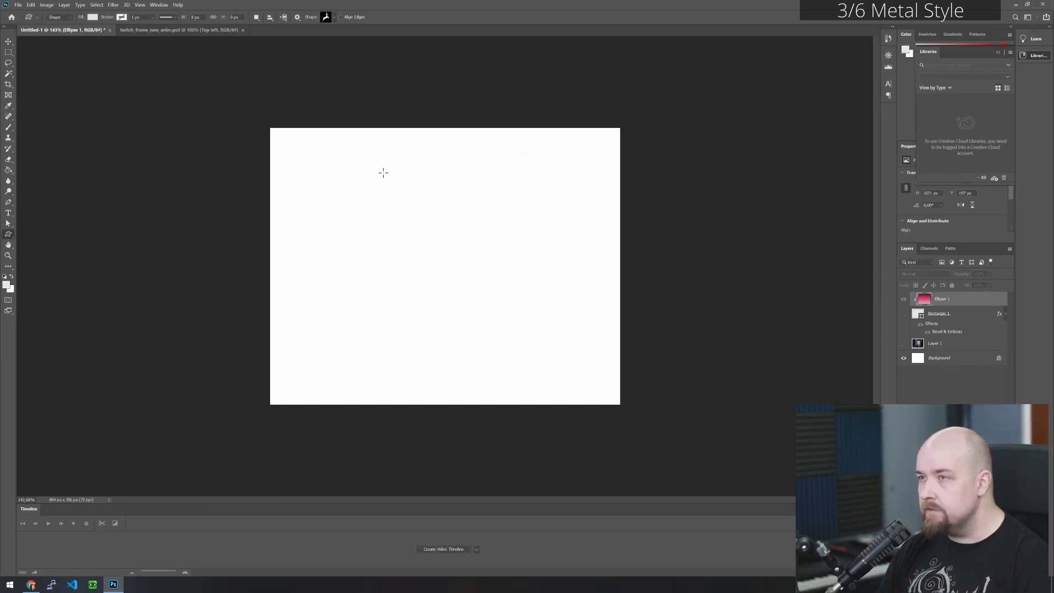
- Draw the leaping deer from the Wild Animals custom shapes, about 450 px wide and 660 px high, and close the Libraries panel
click(8, 51)
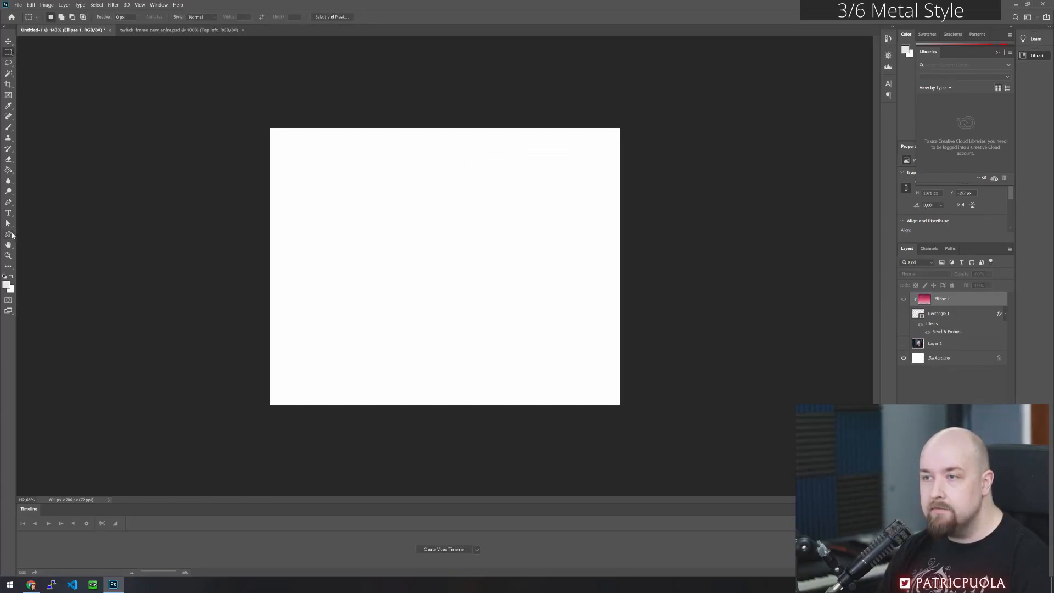
click(9, 235)
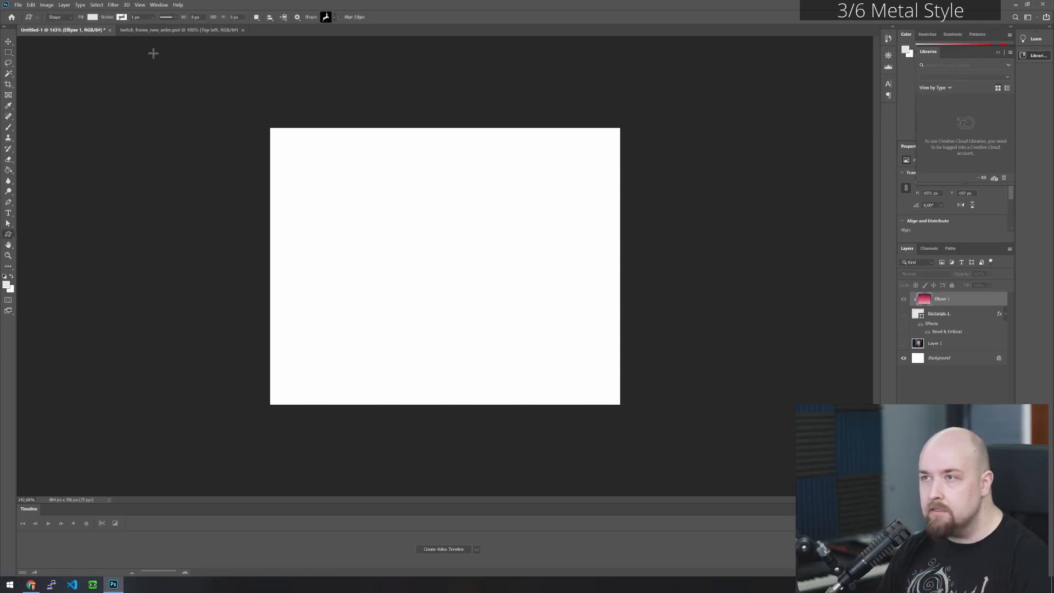
click(332, 16)
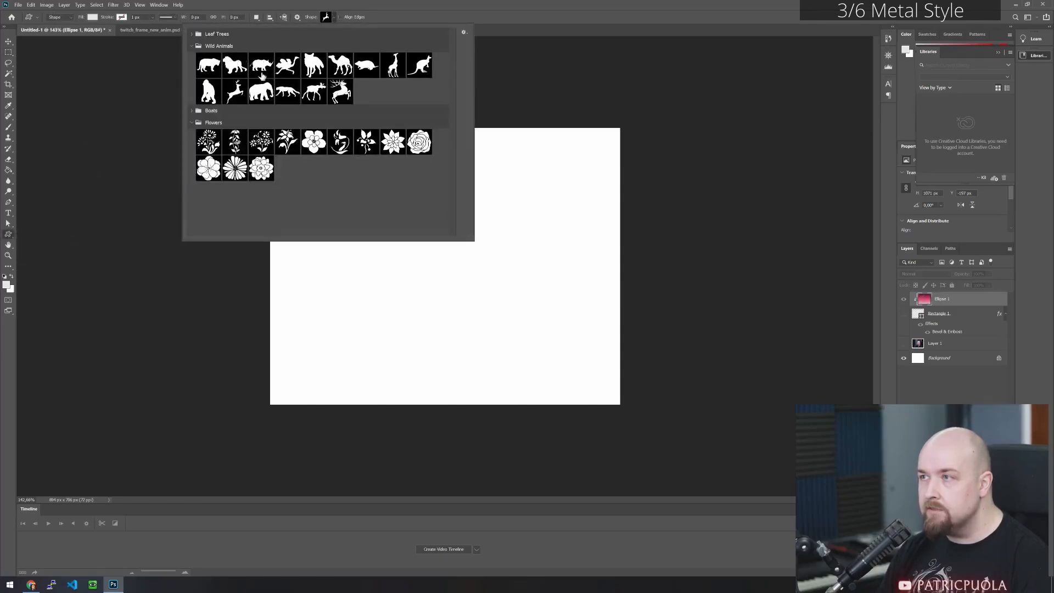
click(235, 91)
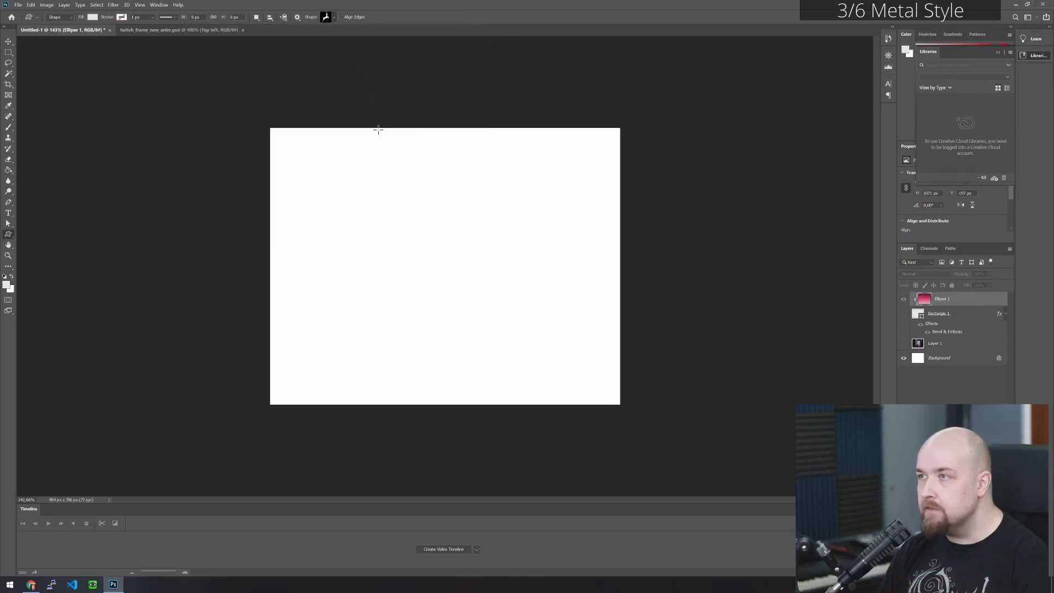
drag(306, 137, 801, 398)
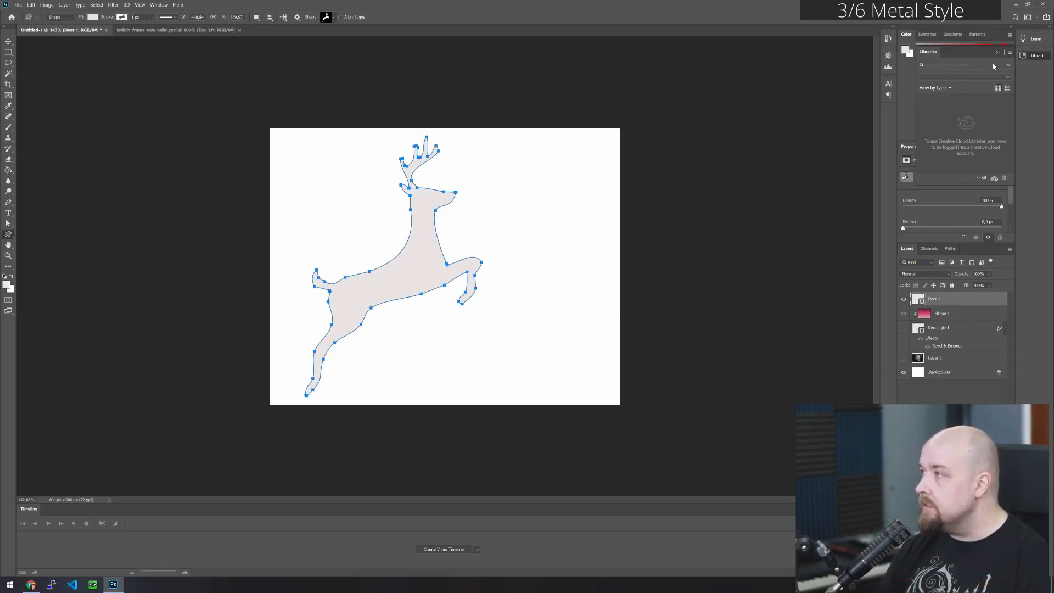
click(1010, 52)
click(989, 121)
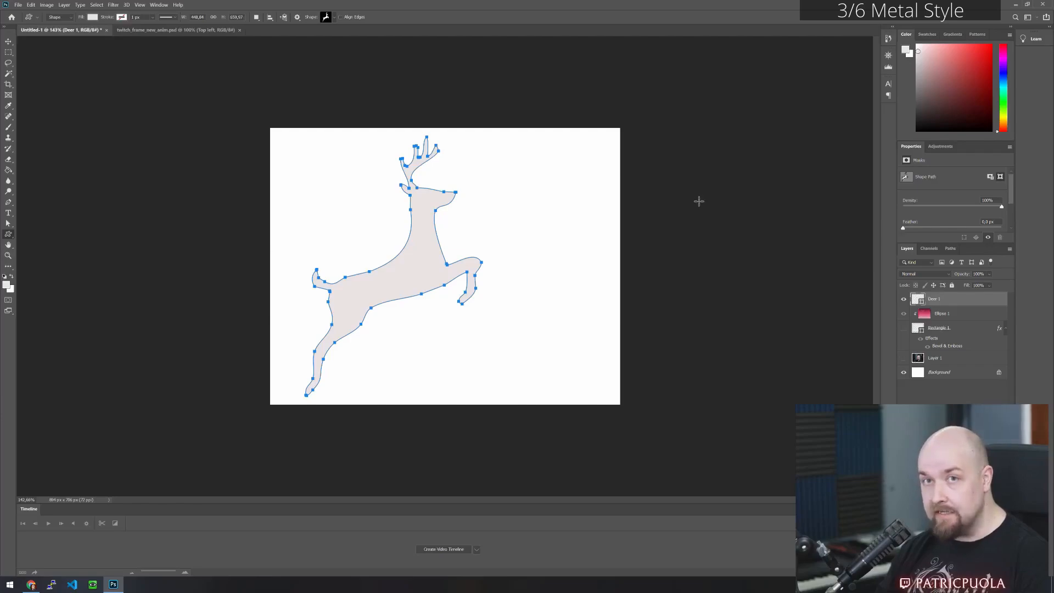
- Enable a Gradient Overlay effect on the deer shape layer
right_click(959, 300)
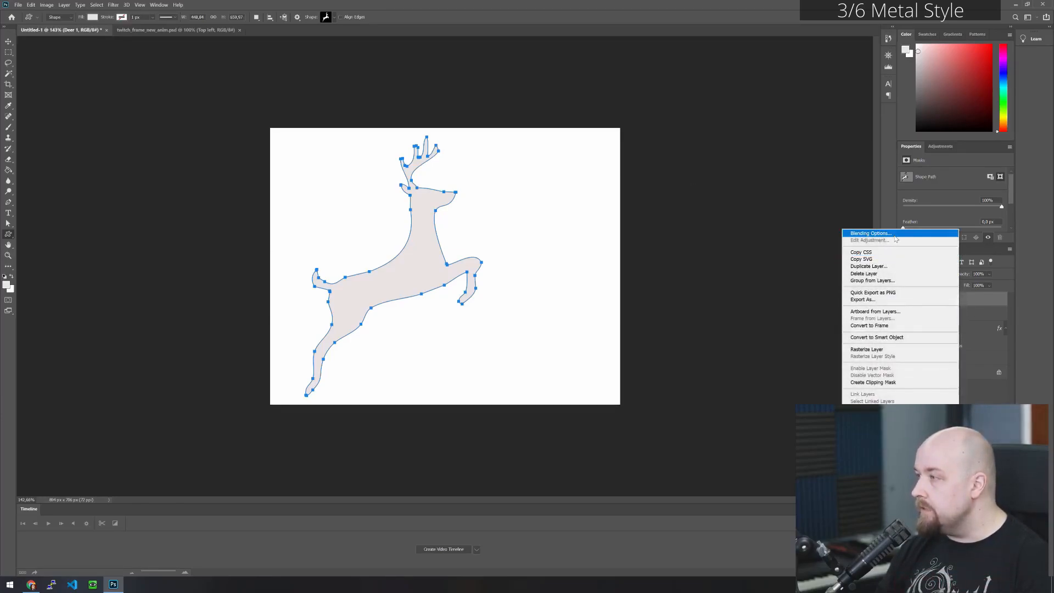
click(870, 234)
drag(587, 154, 639, 209)
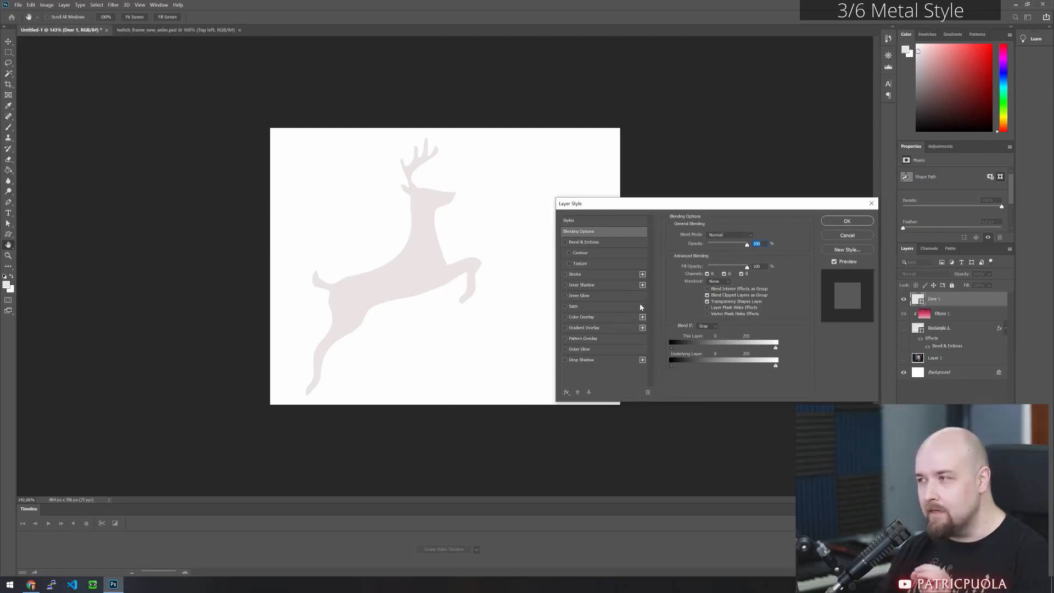
click(565, 328)
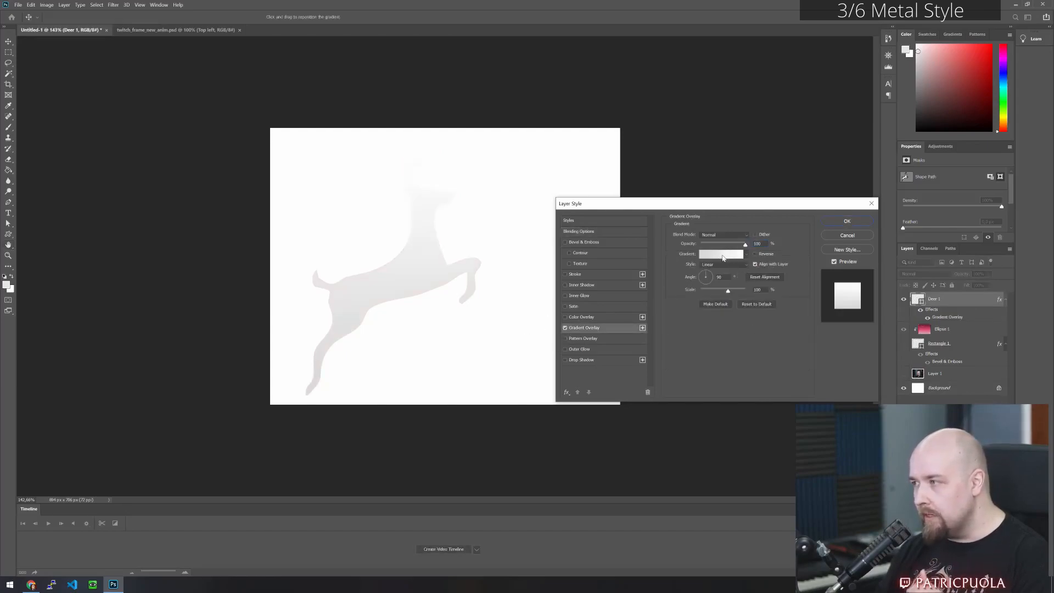
- Add a dark grey colour stop at 32% to the deer's overlay gradient
click(721, 254)
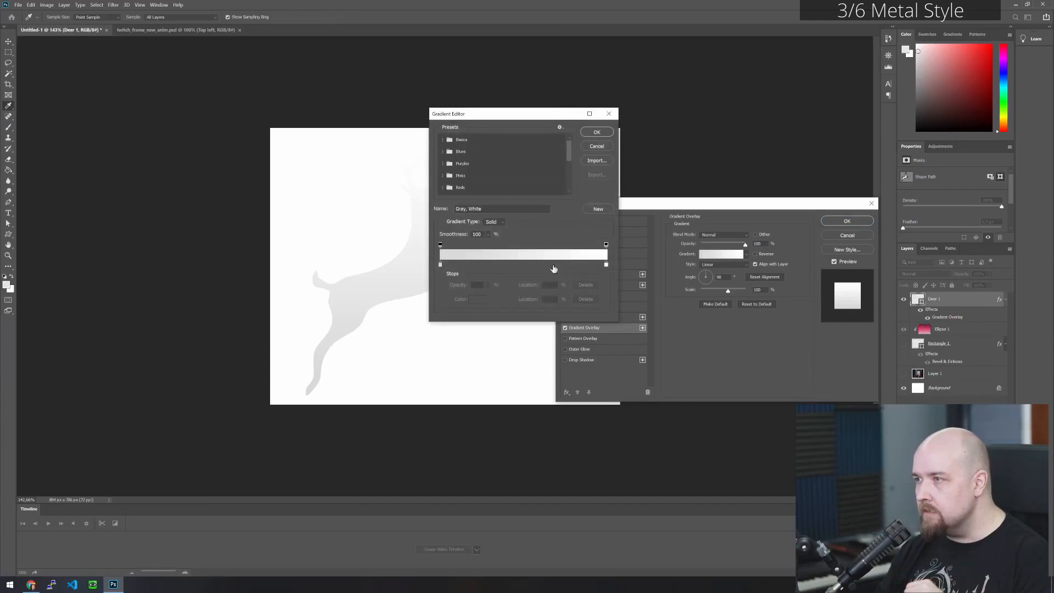
click(493, 265)
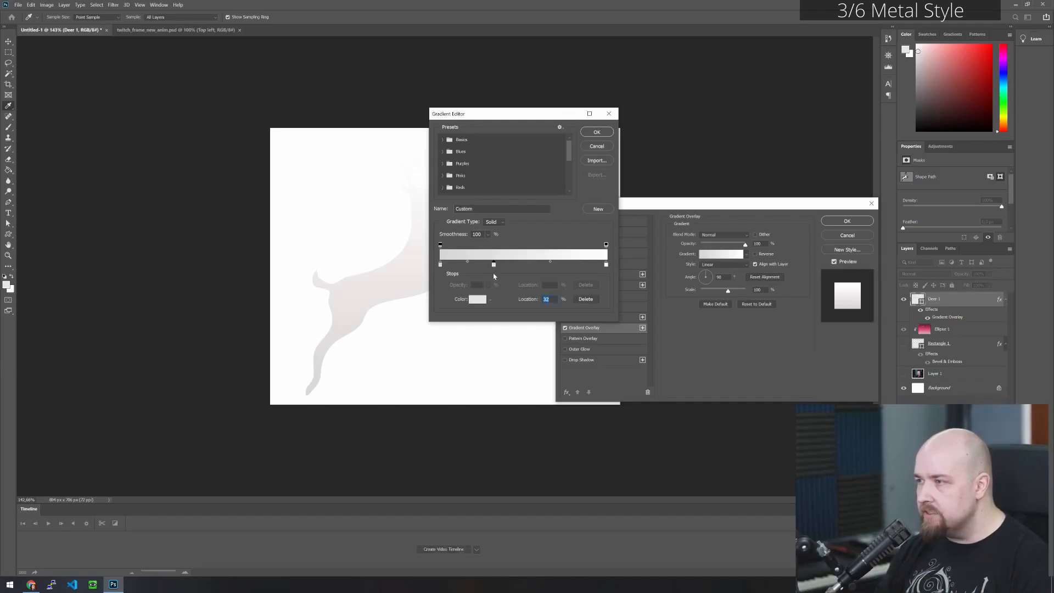
click(479, 300)
drag(576, 348, 544, 351)
click(734, 285)
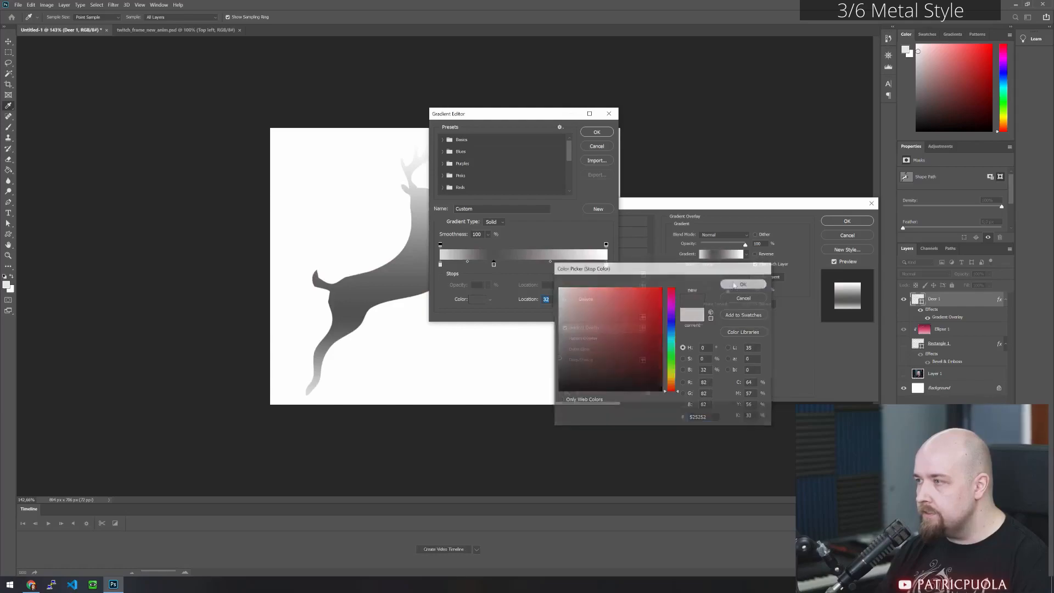
- Add a mid-grey #7b7b7b colour stop at 47% to the overlay gradient
click(519, 264)
click(478, 300)
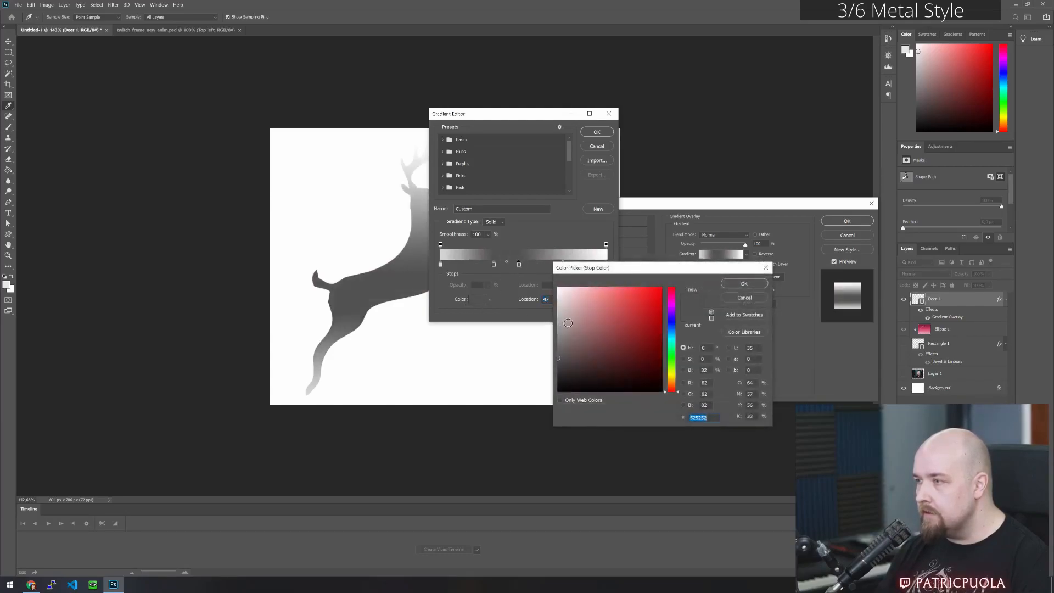
click(744, 283)
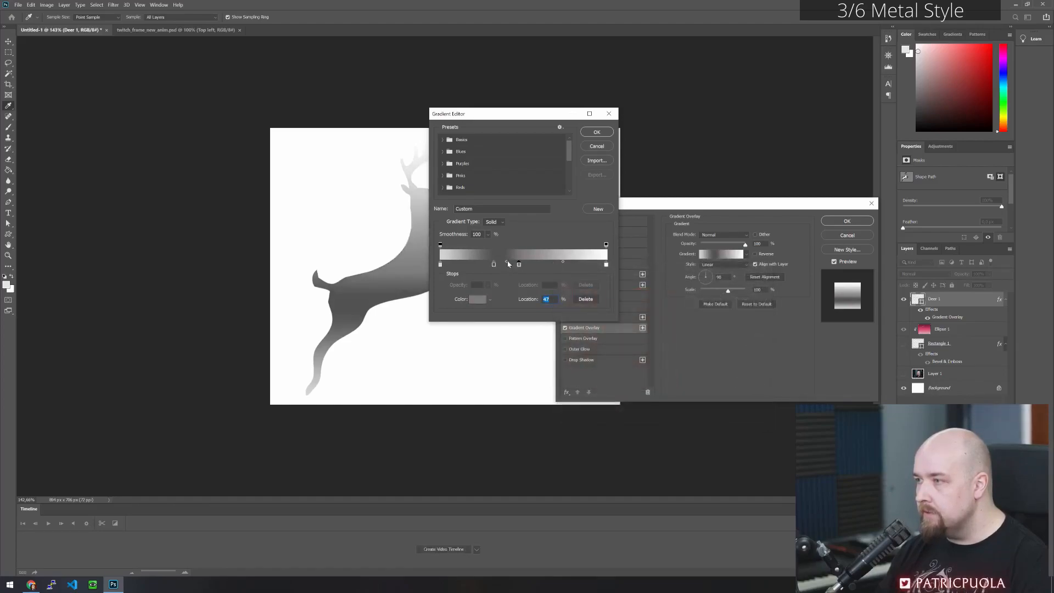
- Create a hard edge by pushing the midpoint against the mid-grey stop, and move the dark grey stop to 33%
mouse_move(506, 262)
mouse_down()
mouse_move(518, 262)
mouse_move(480, 265)
mouse_move(502, 269)
mouse_up()
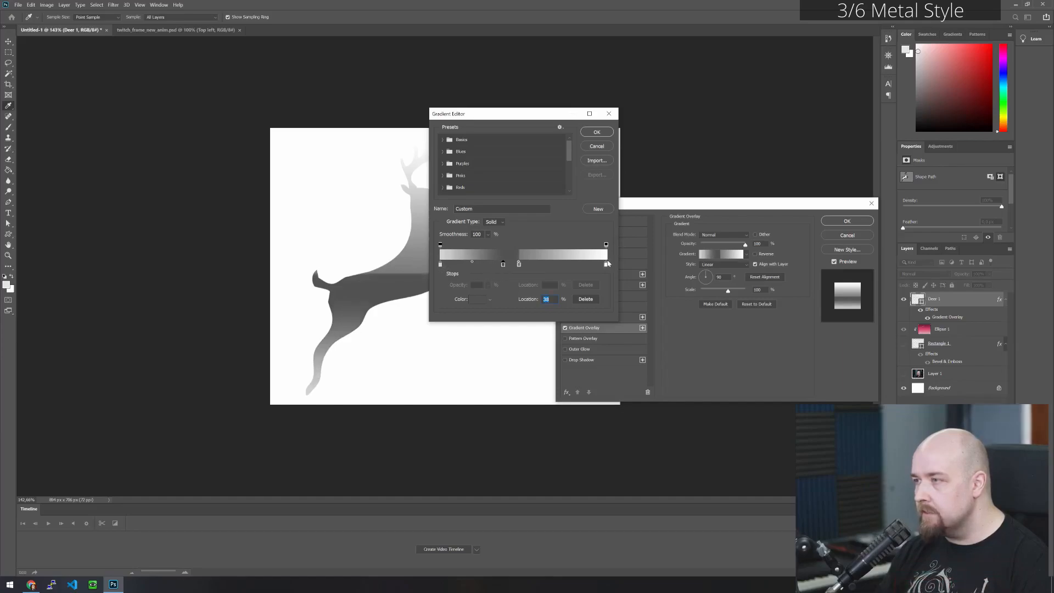
drag(538, 117, 661, 146)
drag(642, 295, 618, 294)
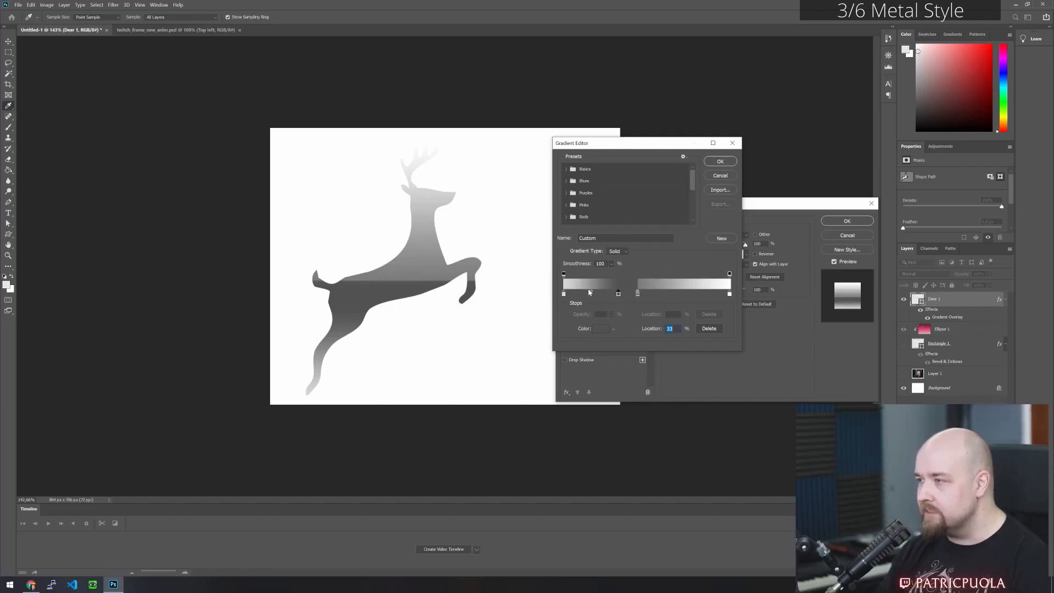
- Set the midpoint before the overlay gradient's dark grey stop to 44% and recolour the white end stop at 100% to #e9e9e9
drag(591, 292, 587, 291)
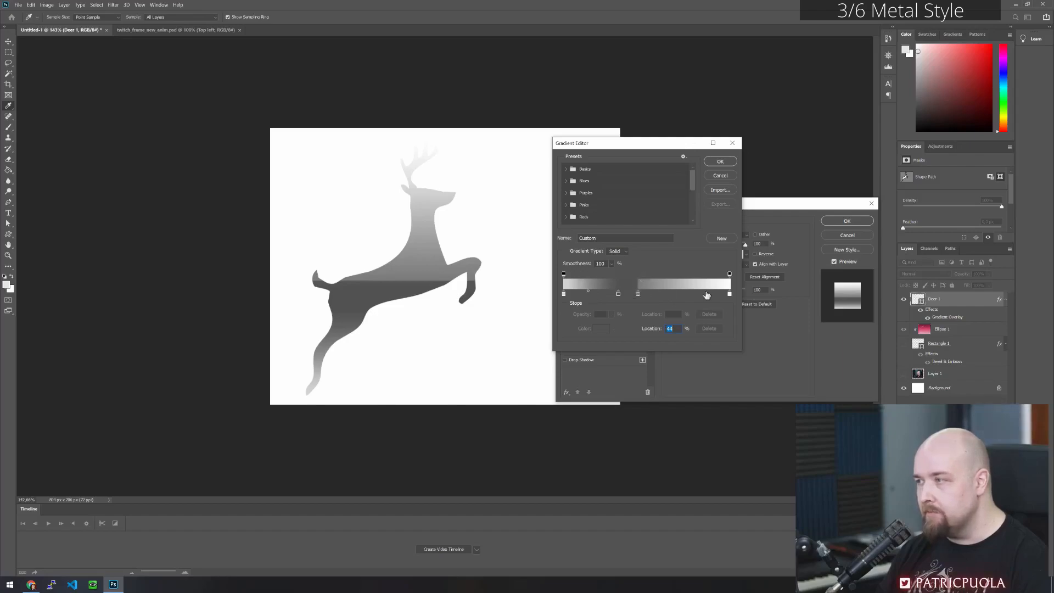
click(728, 294)
click(600, 327)
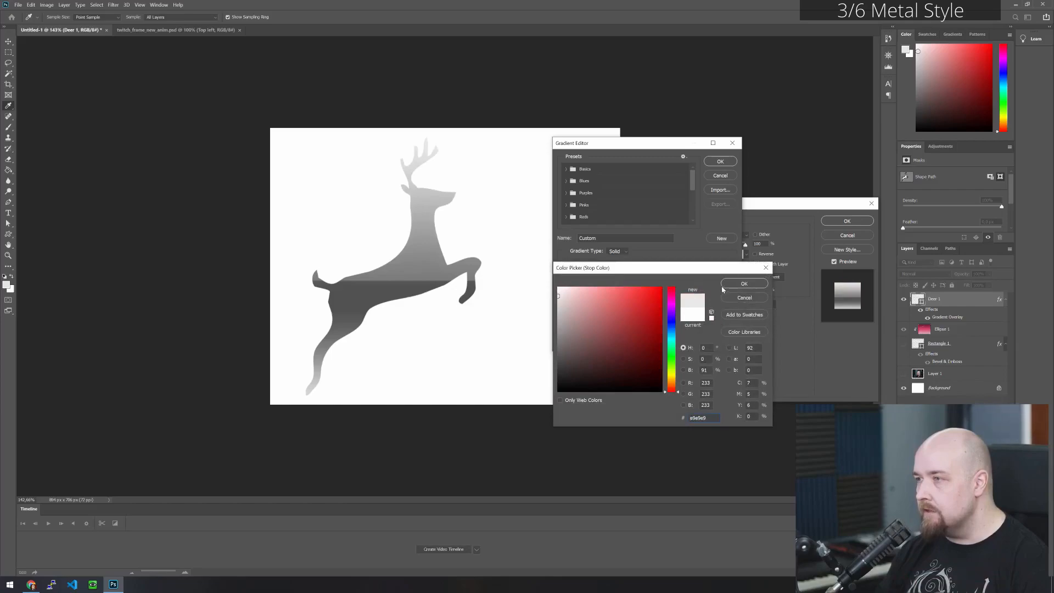
click(743, 285)
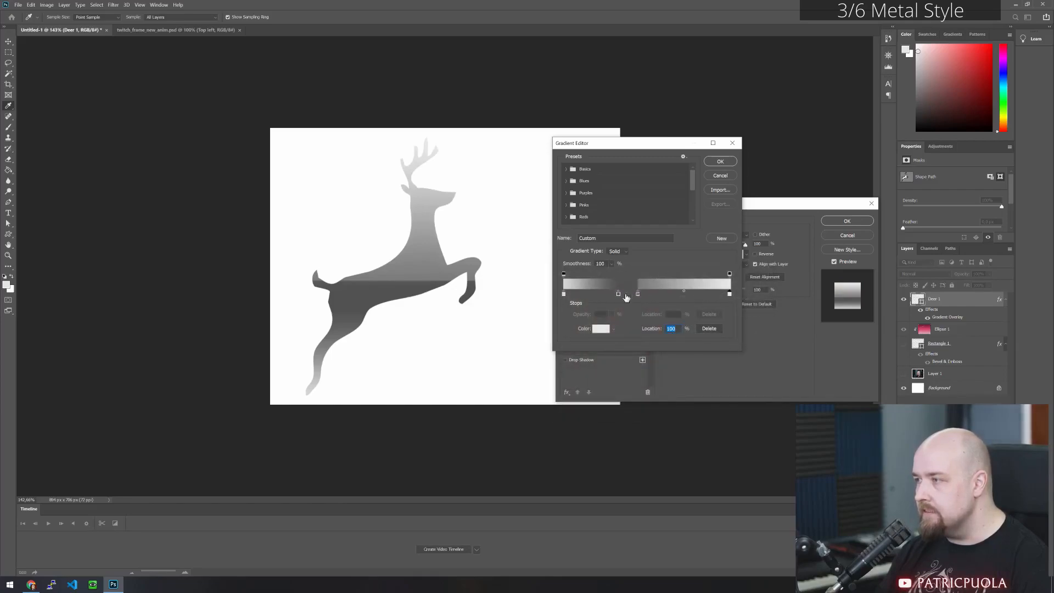
- Darken the overlay gradient's dark grey stop to #3a3a3a, move the mid-grey stop to 46%, and accept the gradient
click(618, 295)
click(601, 328)
drag(567, 361, 558, 368)
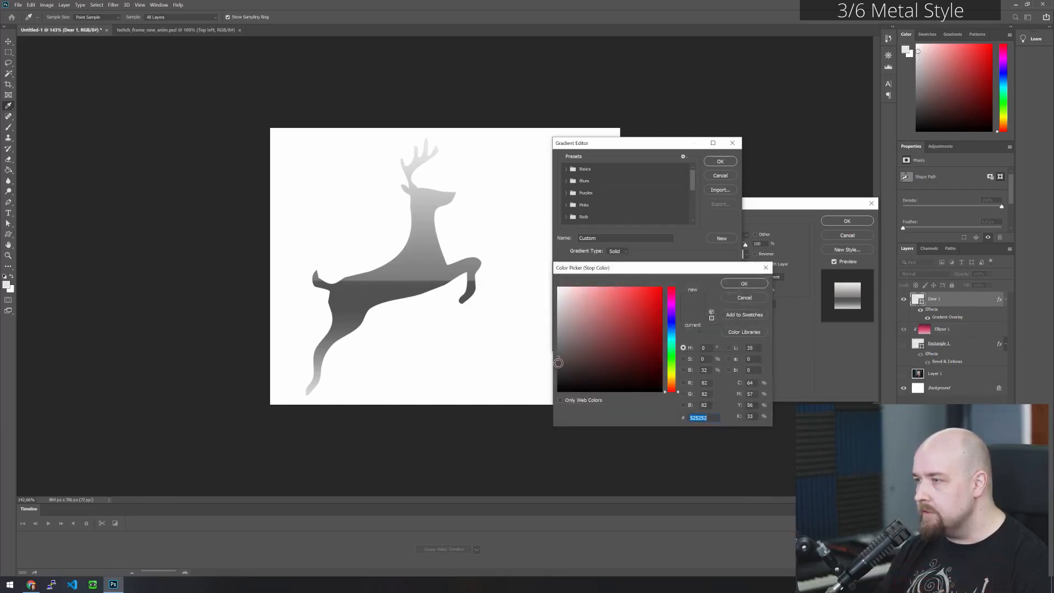
click(735, 283)
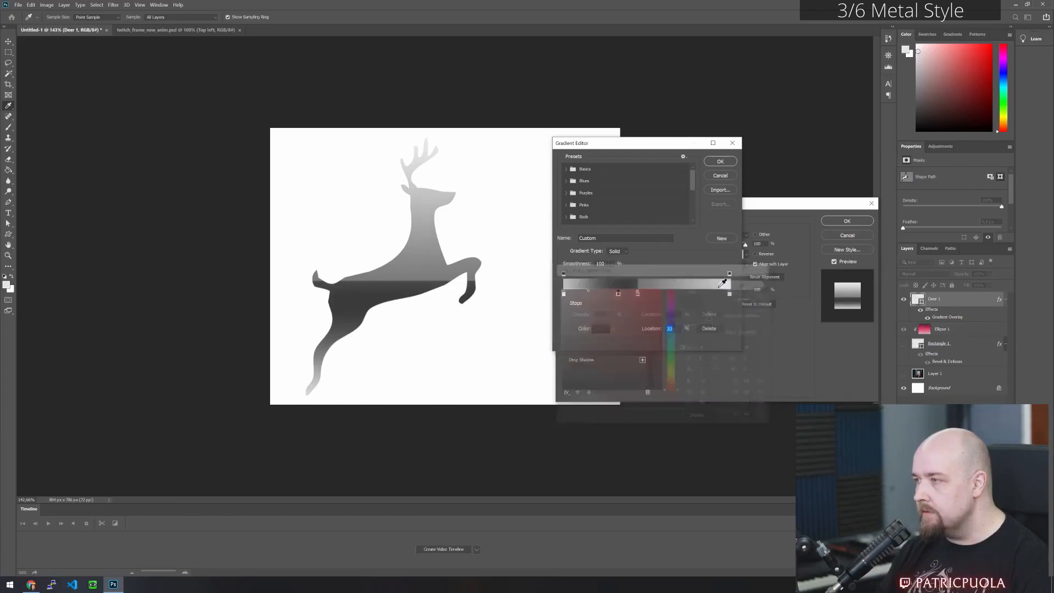
mouse_move(638, 294)
mouse_down()
mouse_move(650, 296)
mouse_move(639, 294)
mouse_up()
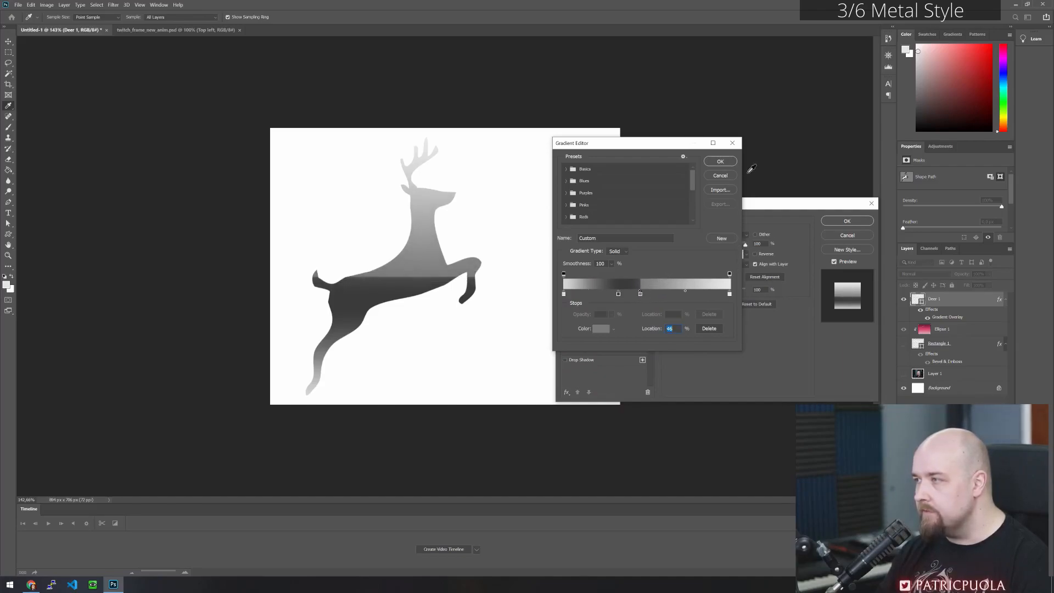
click(720, 161)
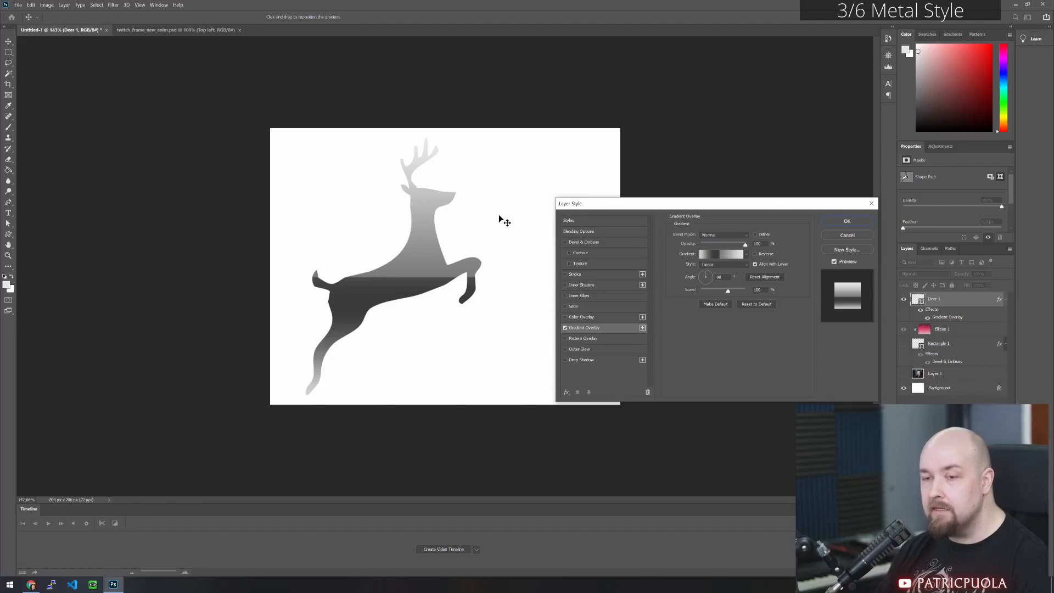
- Enable Bevel & Emboss on the deer with a depth of about 500% and a size of about 8 px
click(564, 242)
click(585, 242)
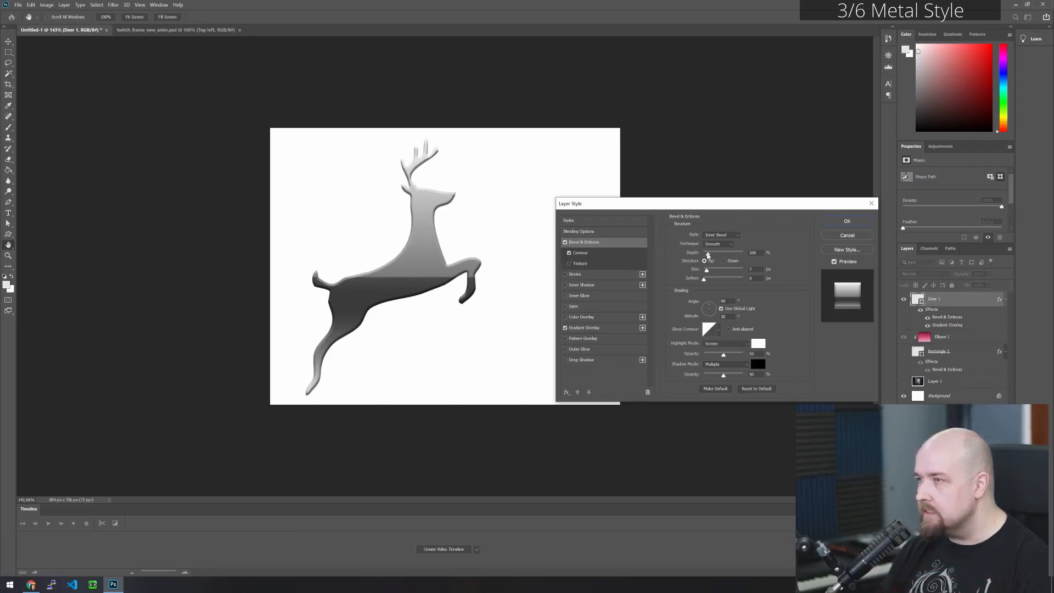
drag(708, 255, 709, 256)
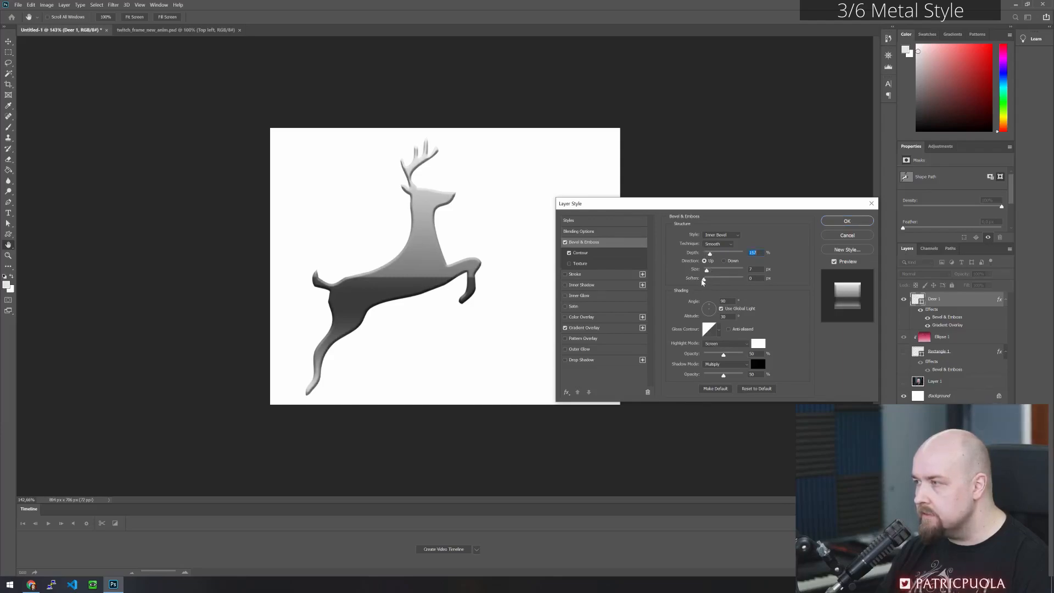
click(705, 278)
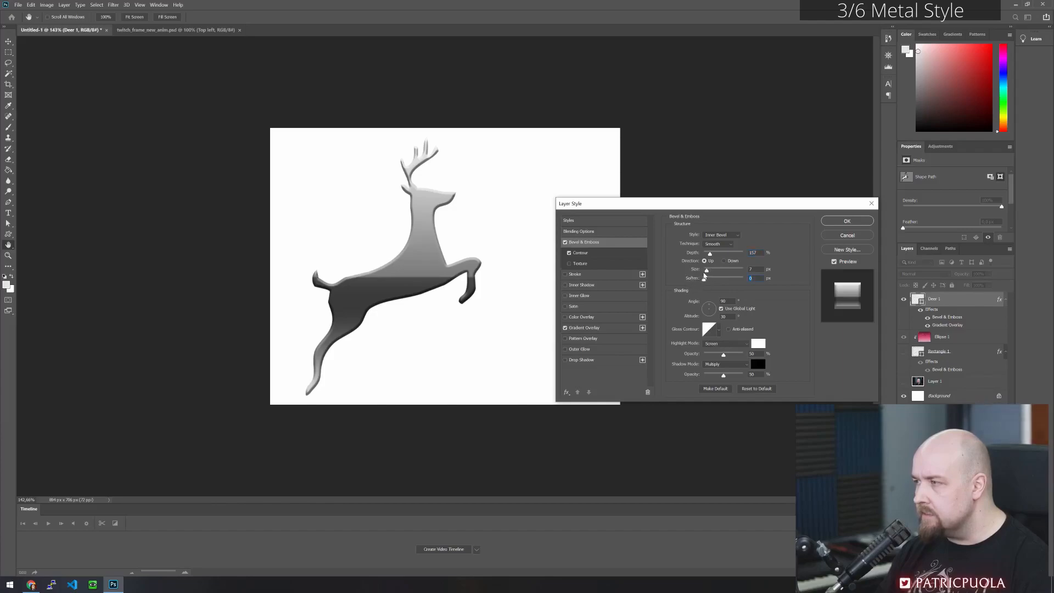
mouse_move(706, 270)
mouse_down()
mouse_move(704, 253)
mouse_move(718, 254)
mouse_up()
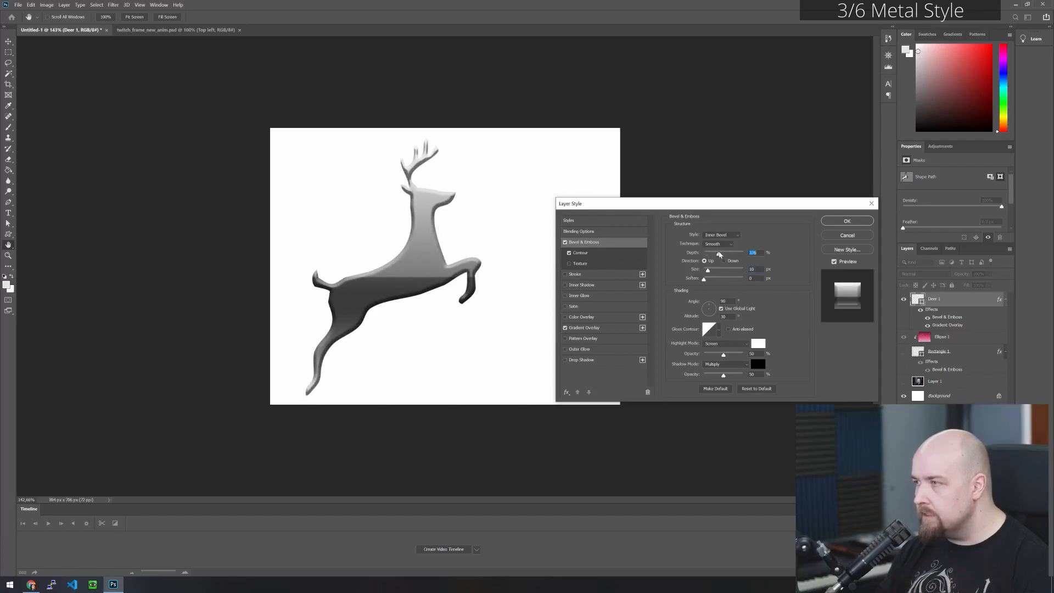
mouse_move(708, 270)
mouse_down()
mouse_move(746, 261)
mouse_move(707, 272)
mouse_up()
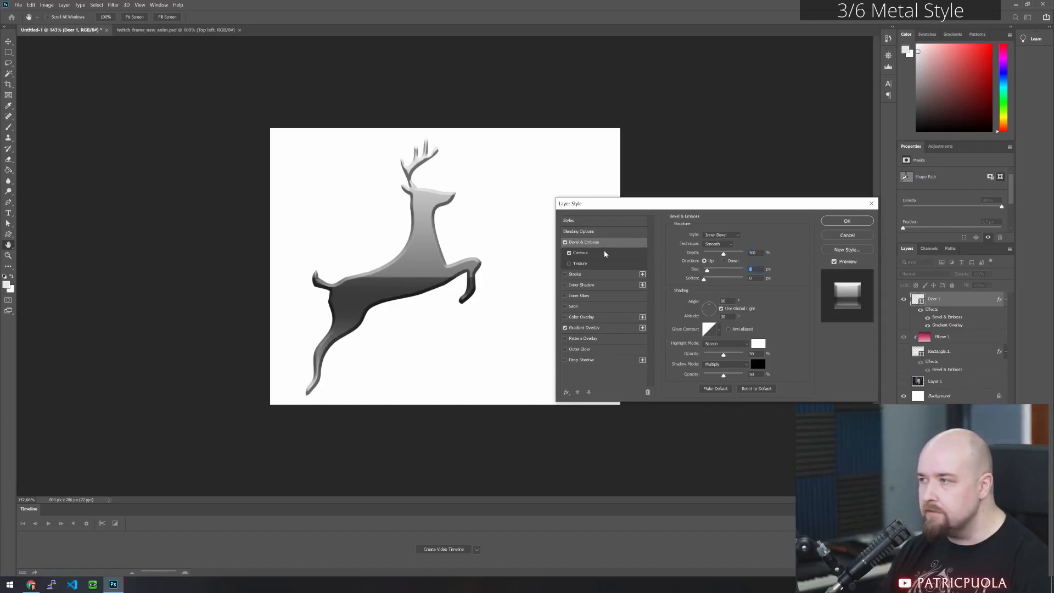
- Compare the bevel with and without Contour, lower the contour range to its minimum, and slightly reduce the bevel size
click(570, 252)
click(569, 253)
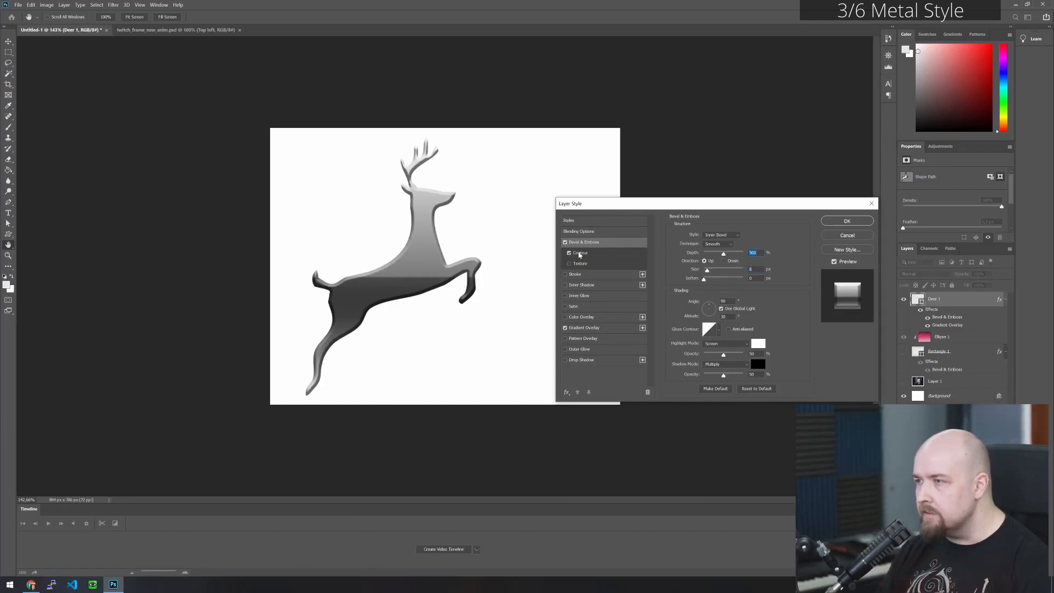
click(627, 254)
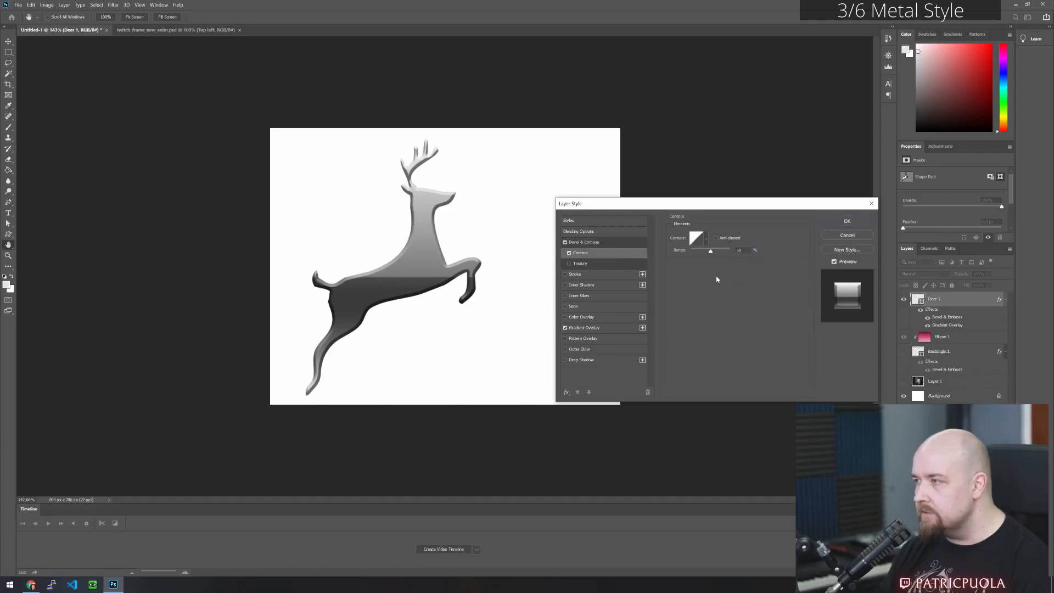
mouse_move(711, 252)
mouse_down()
mouse_move(732, 254)
mouse_move(693, 258)
mouse_move(736, 256)
mouse_move(681, 261)
mouse_move(705, 256)
mouse_up()
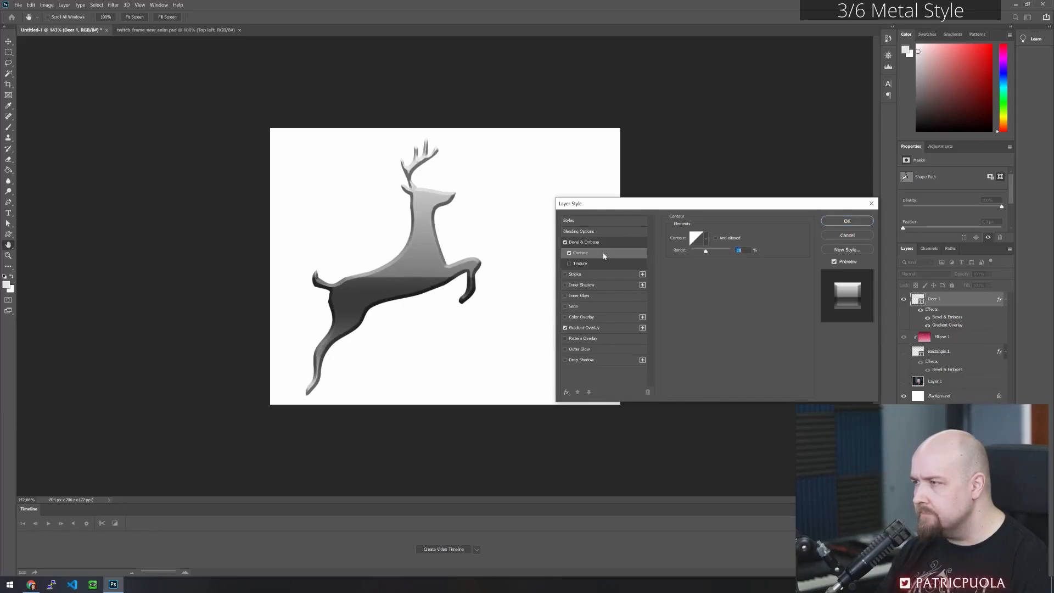
click(569, 253)
click(569, 253)
drag(702, 253, 687, 254)
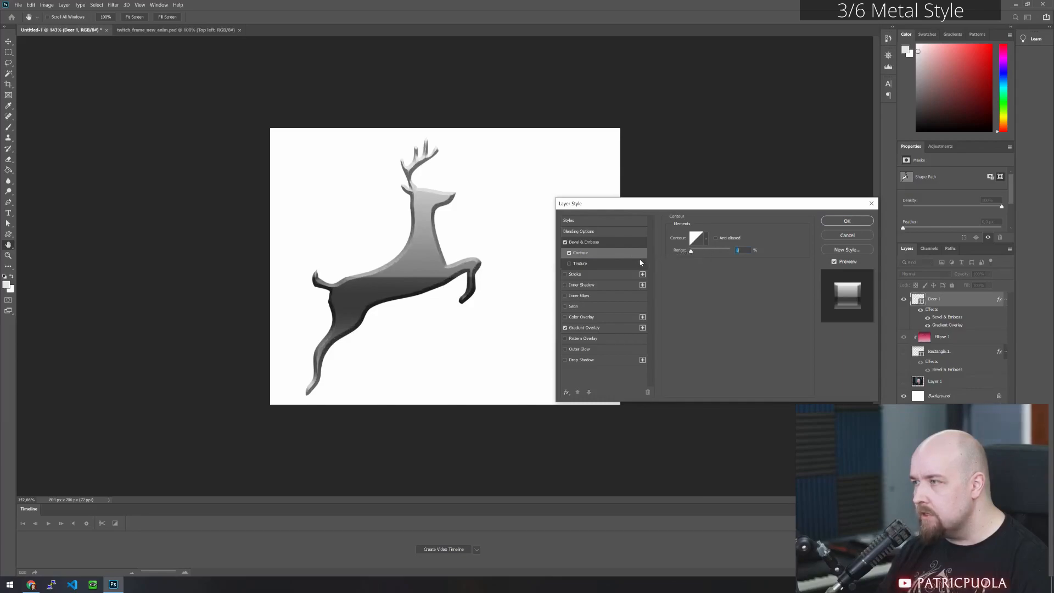
click(583, 242)
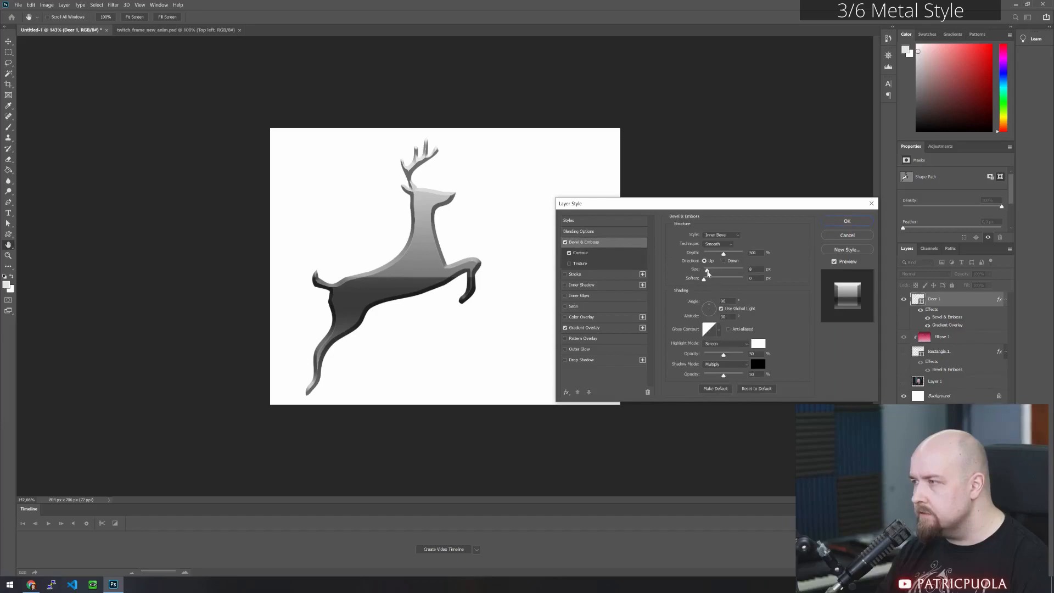
drag(707, 273, 706, 273)
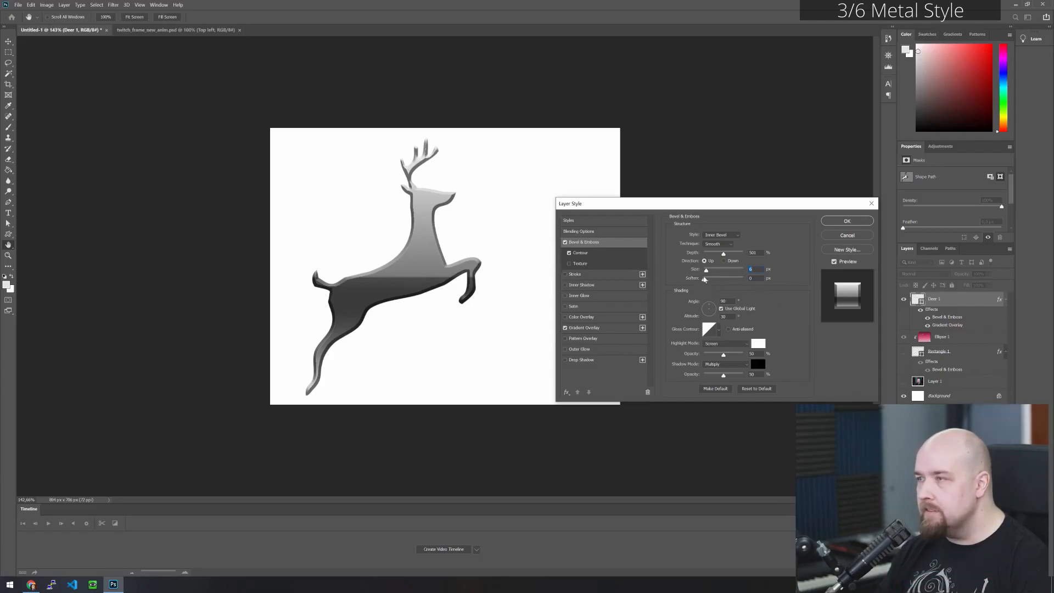
- Enable a Stroke effect on the deer, change its fill type to Gradient, and open the stroke gradient for editing
click(566, 274)
click(610, 276)
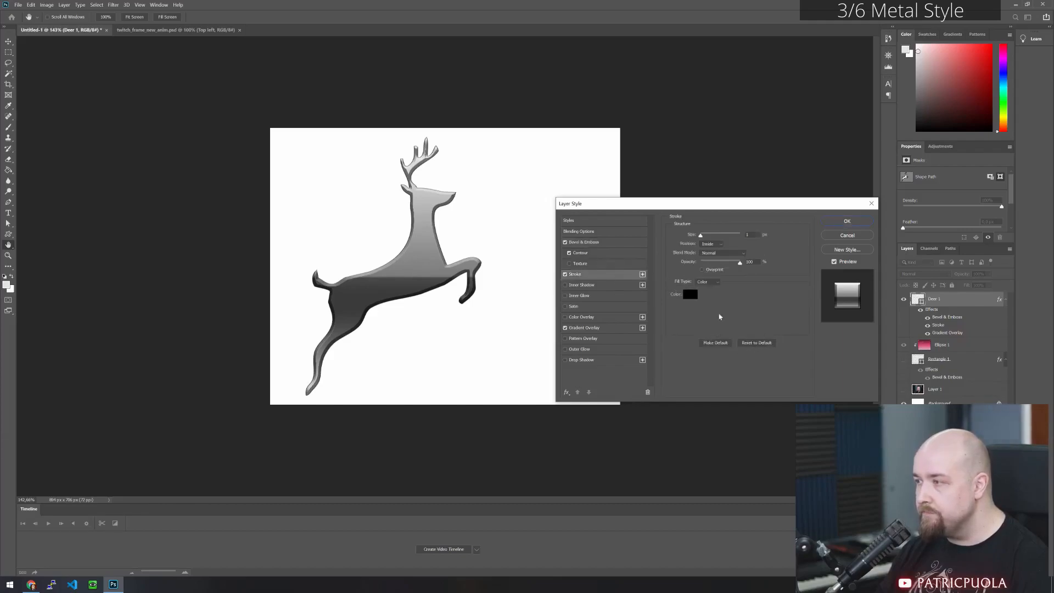
click(709, 282)
click(710, 284)
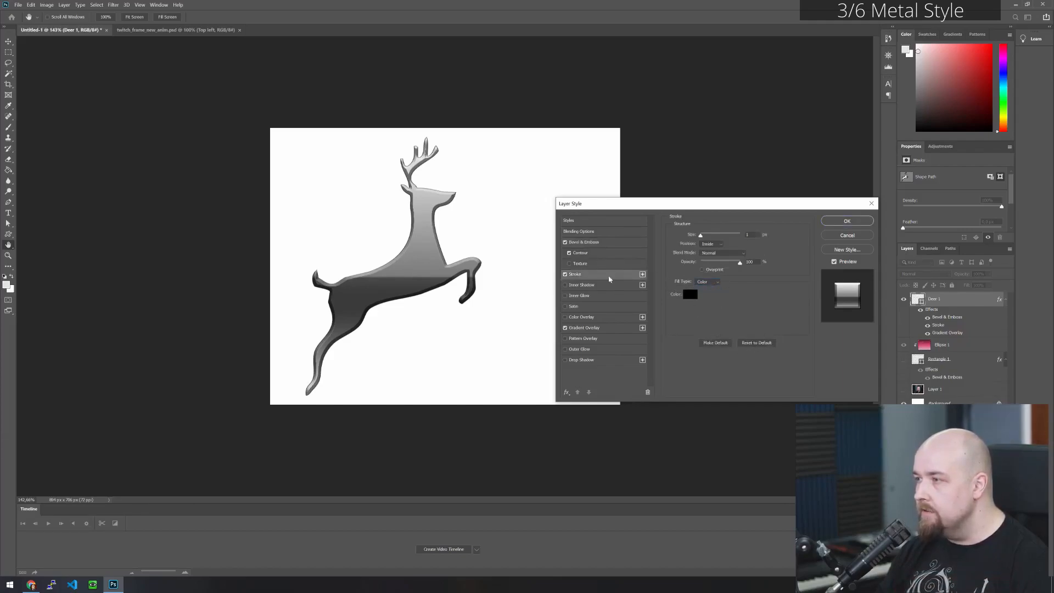
click(716, 296)
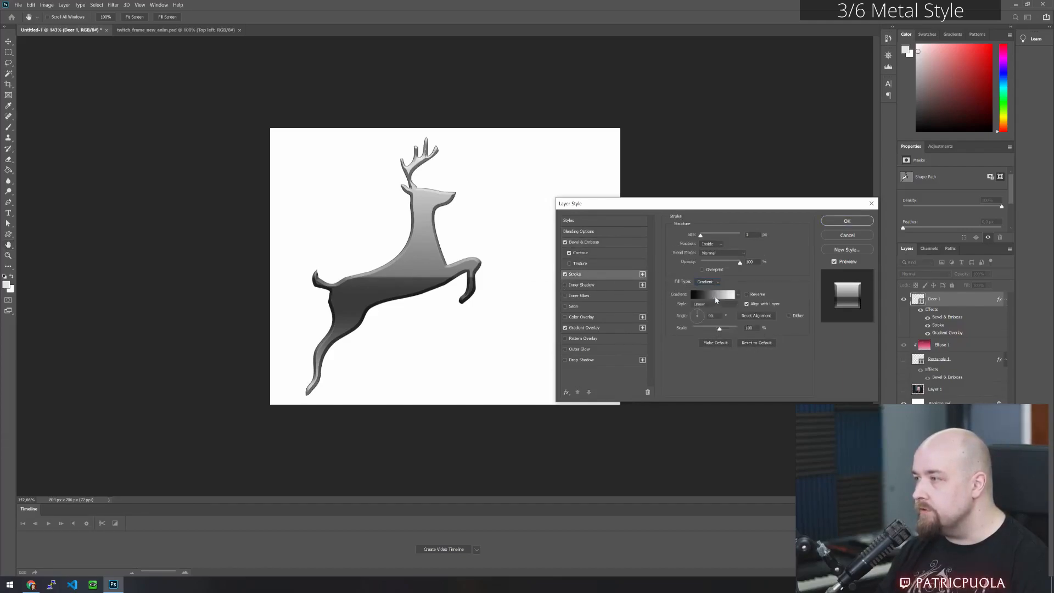
click(716, 296)
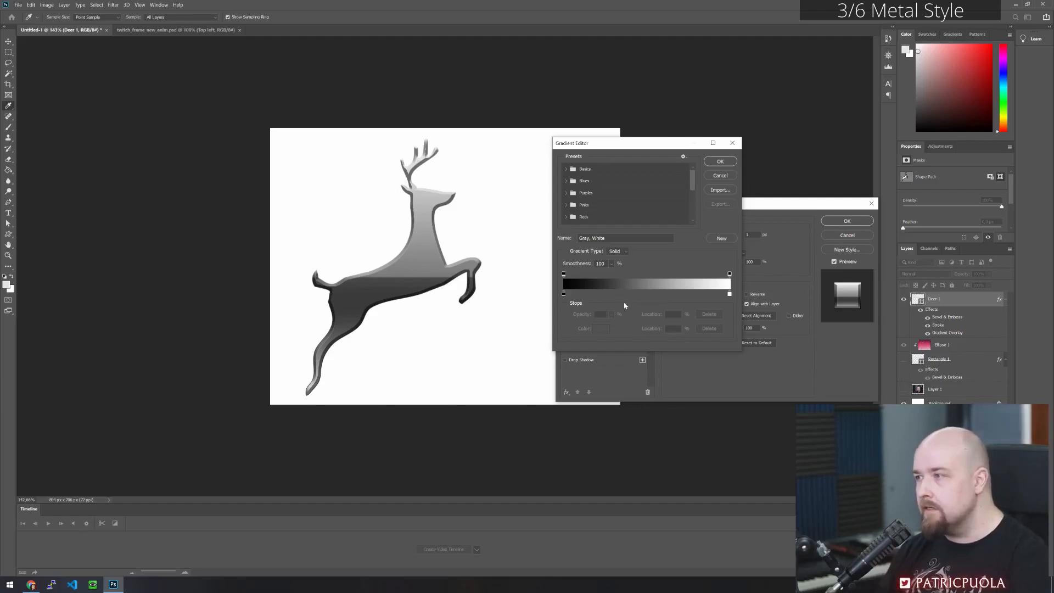
- Move the stroke gradient's black stop to 51% and add a white stop at 0%
drag(564, 295, 649, 301)
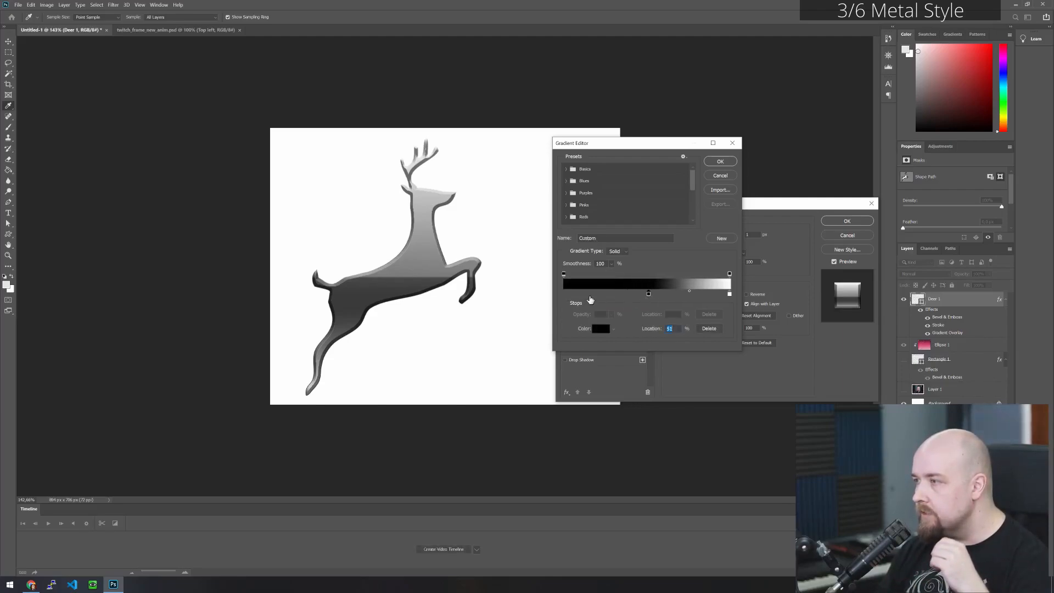
click(562, 297)
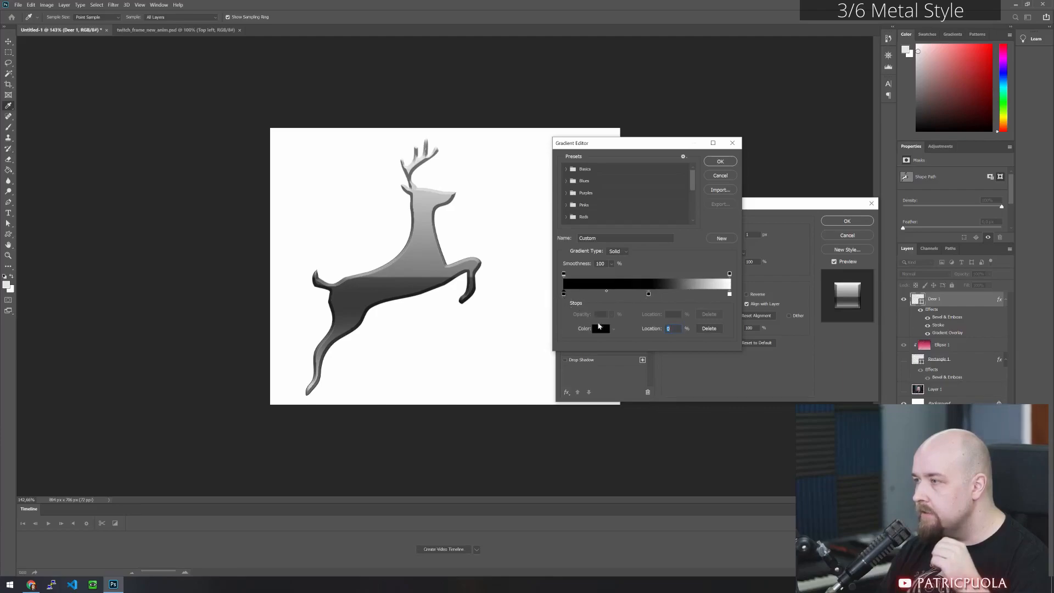
click(600, 329)
drag(561, 332, 534, 275)
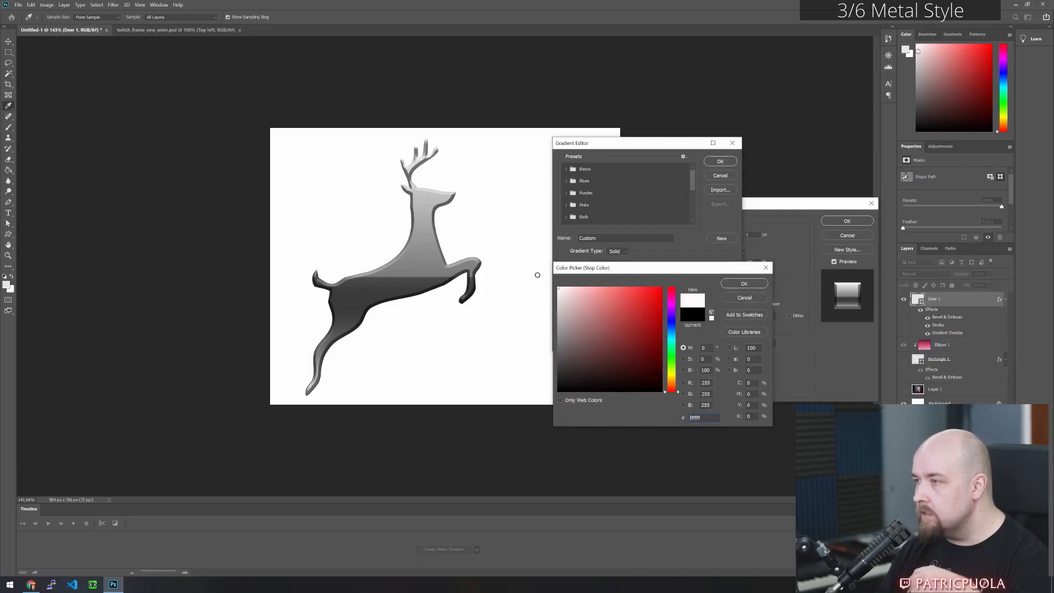
click(743, 283)
- Remove the black stop from the stroke gradient and arrange three white stops at 0%, 50% and 100%
click(730, 294)
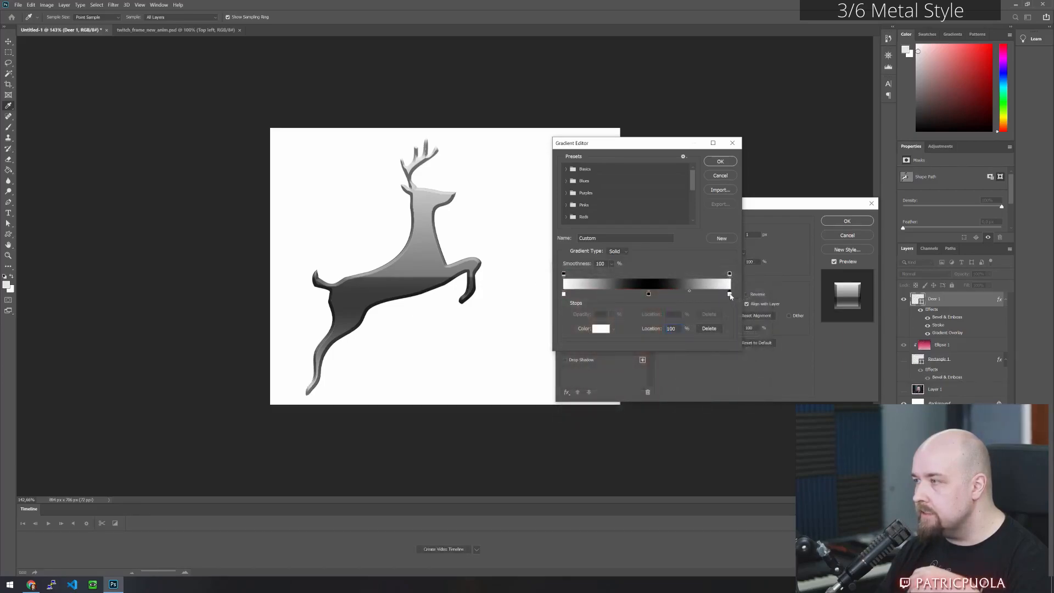
drag(730, 294, 635, 352)
click(564, 294)
drag(565, 295, 566, 305)
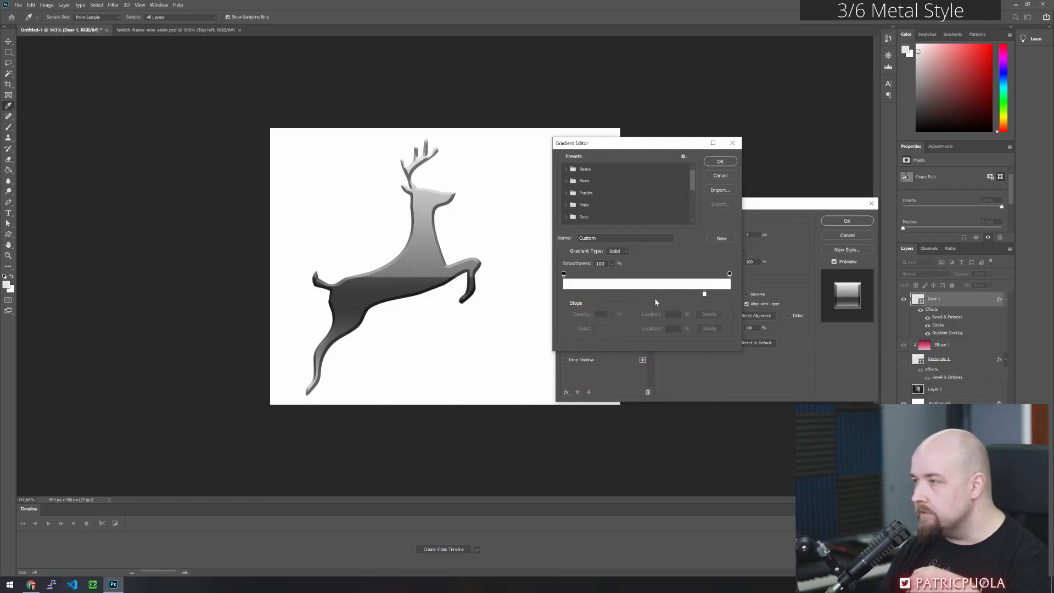
drag(704, 295, 729, 295)
click(568, 295)
drag(569, 294, 555, 296)
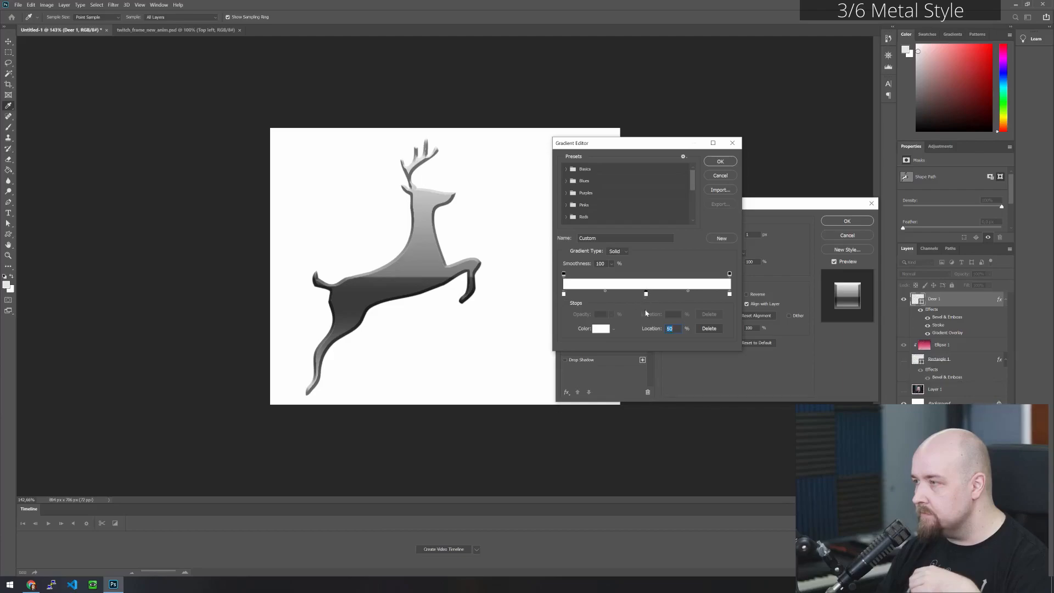
click(600, 329)
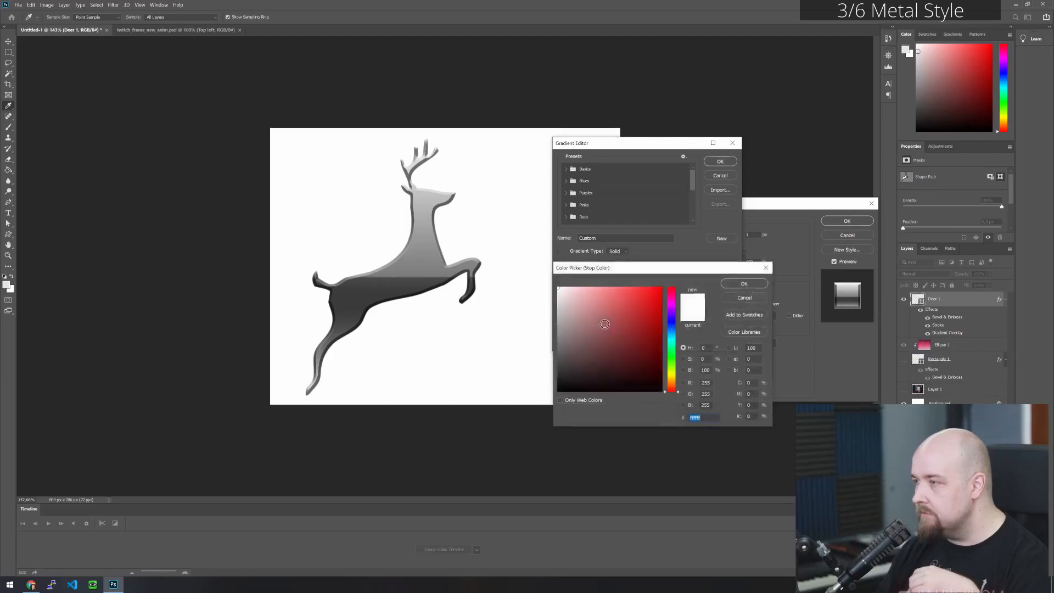
click(744, 283)
click(645, 295)
drag(646, 298, 647, 298)
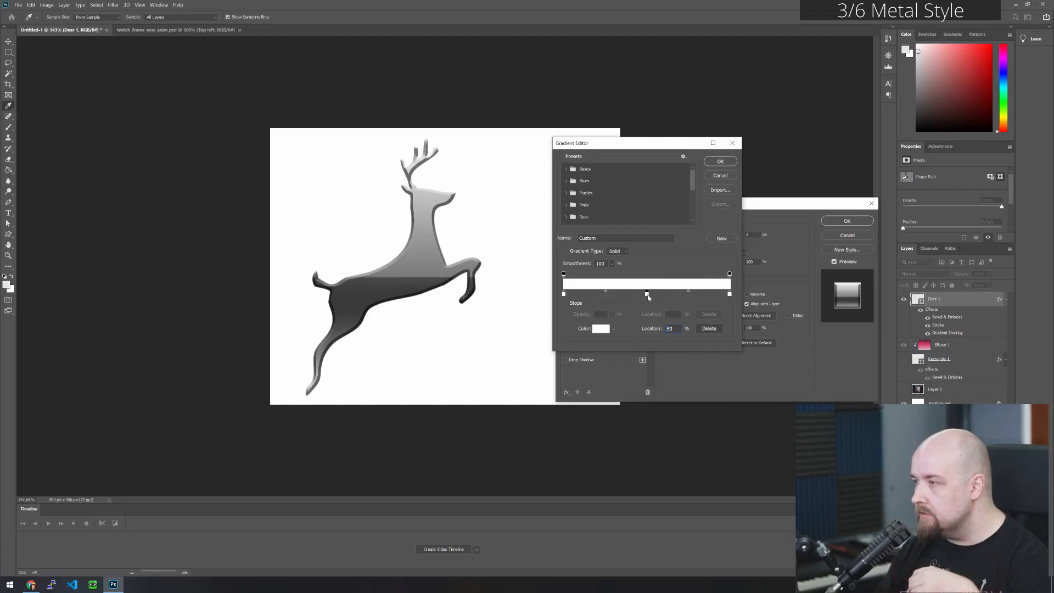
- Recolour the stroke gradient's outer stops, using #595959 at 0% and #4a4a4a at 100%
click(563, 295)
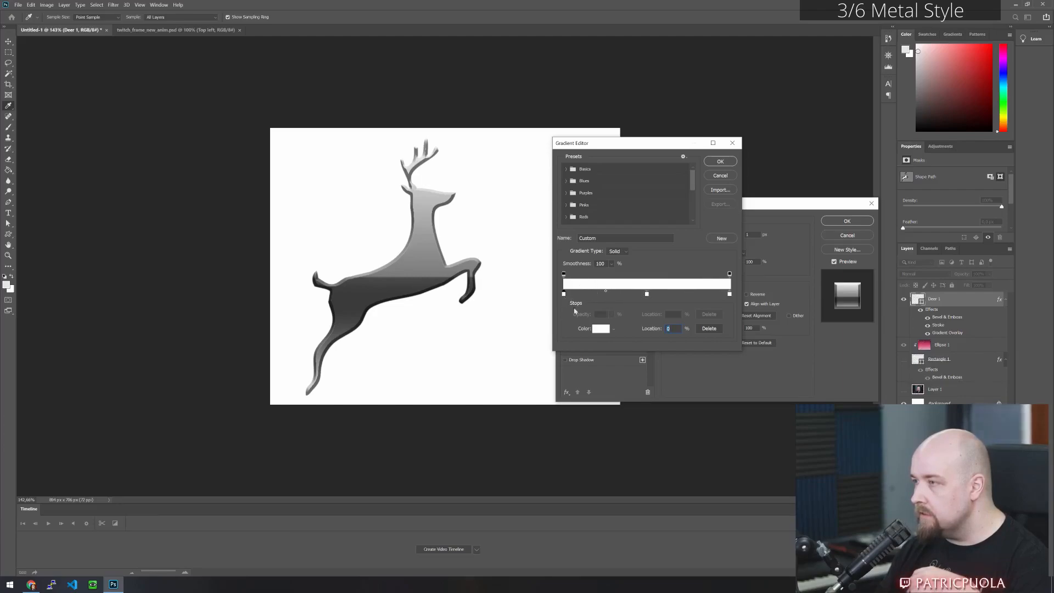
click(596, 327)
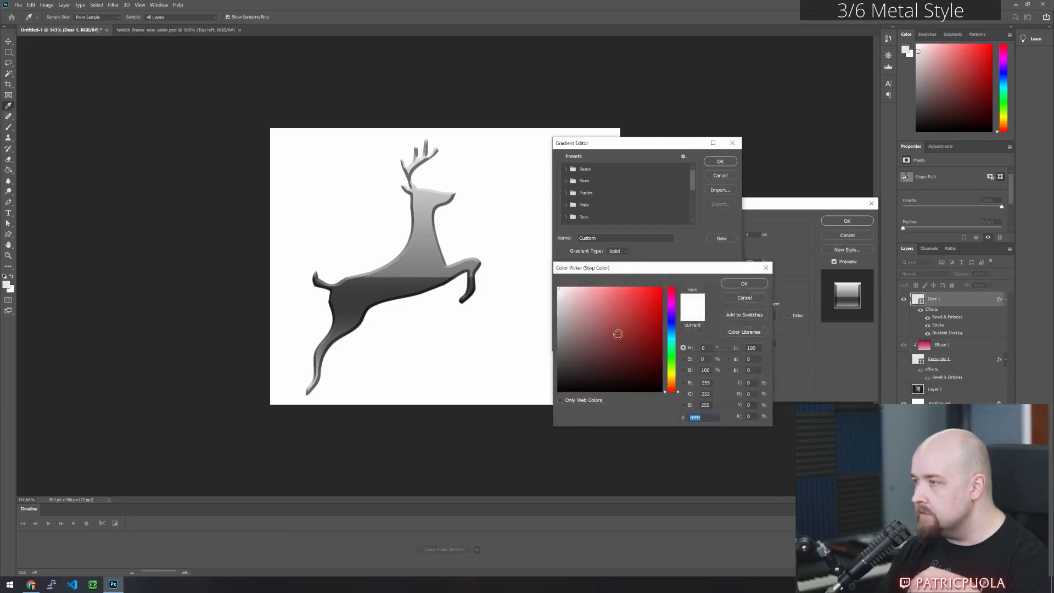
click(744, 284)
click(729, 295)
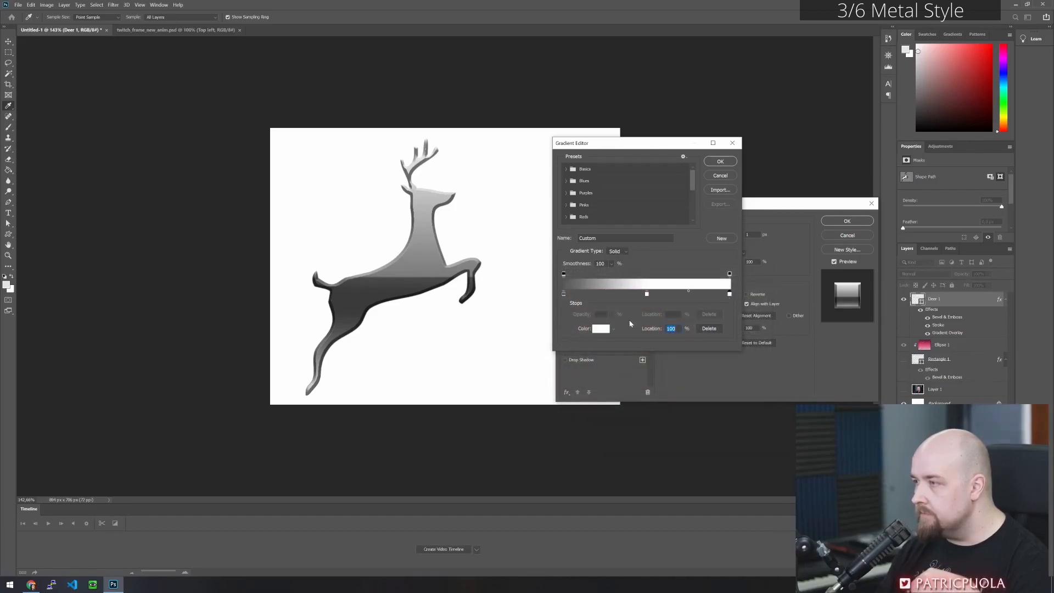
click(600, 329)
text(4a4a4a)
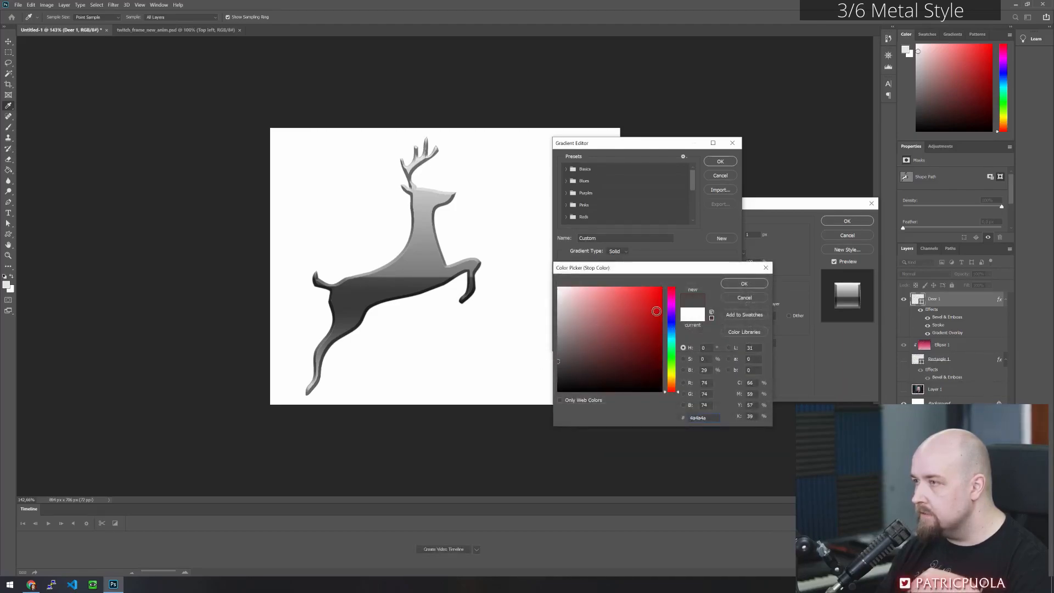
click(745, 286)
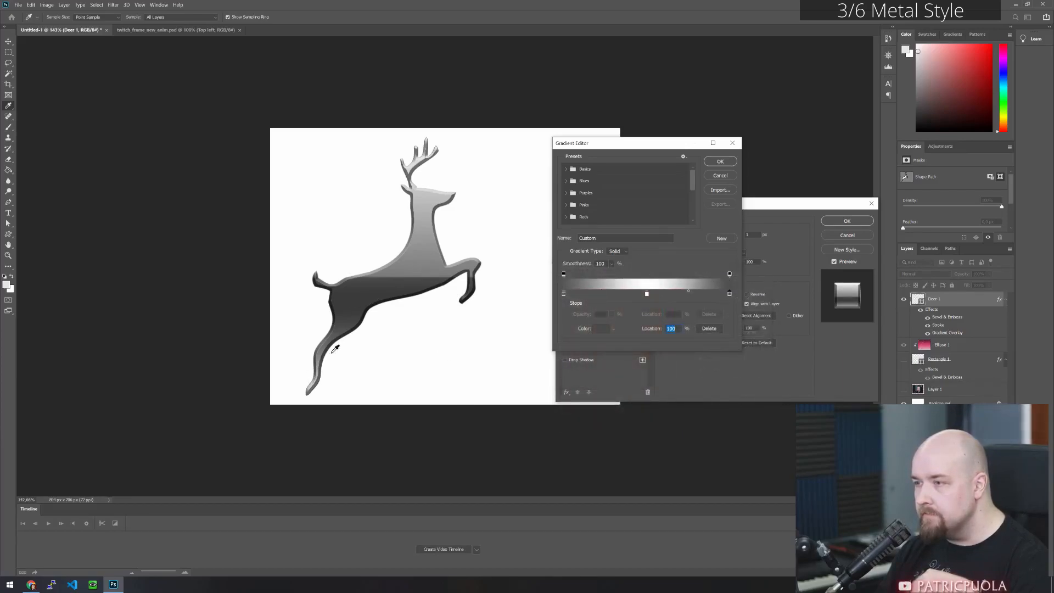
- Accept the edited stroke gradient and slightly increase the deer's stroke size
click(719, 161)
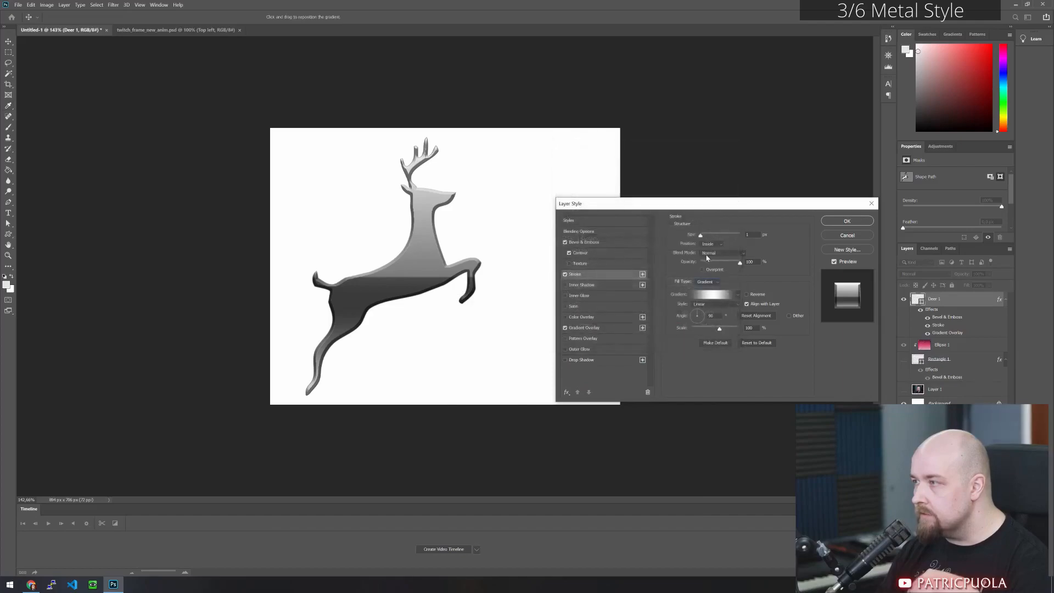
drag(701, 236, 703, 237)
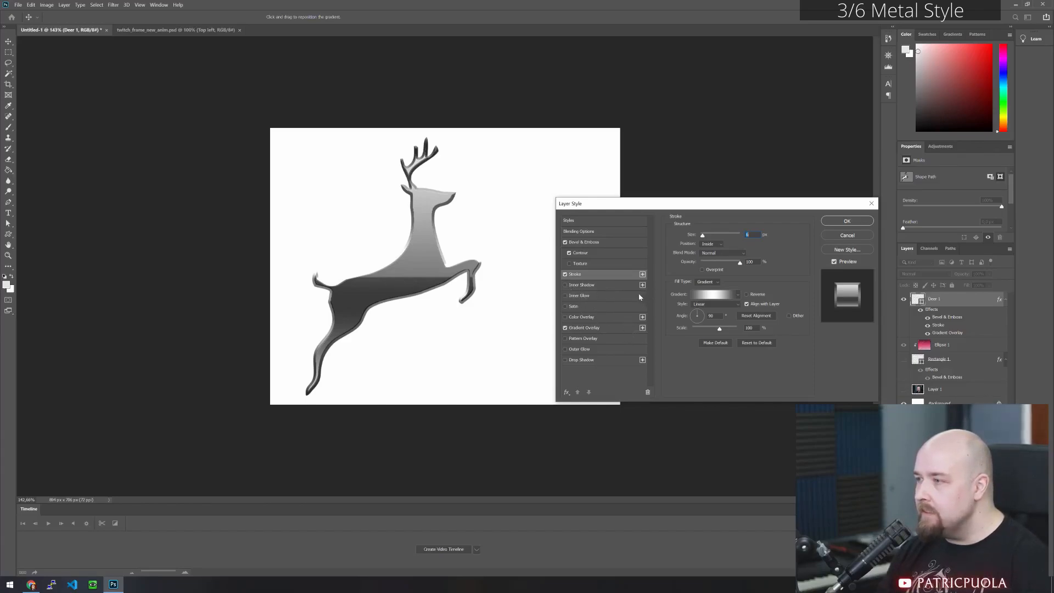
- Enable an Inner Glow effect on the deer and set its glow colour to purple #7662ae
click(565, 295)
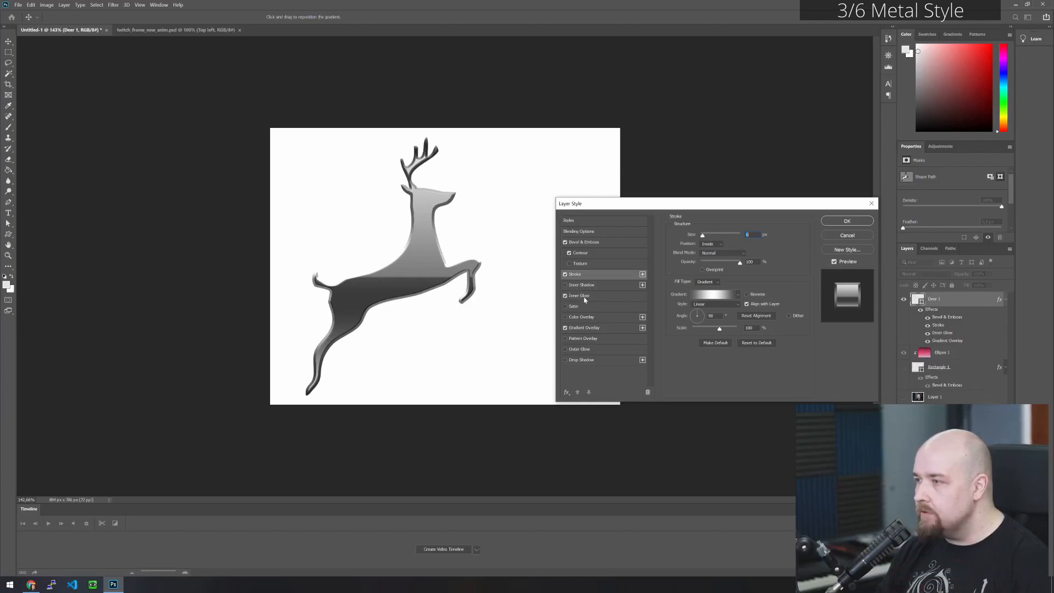
click(606, 297)
click(691, 265)
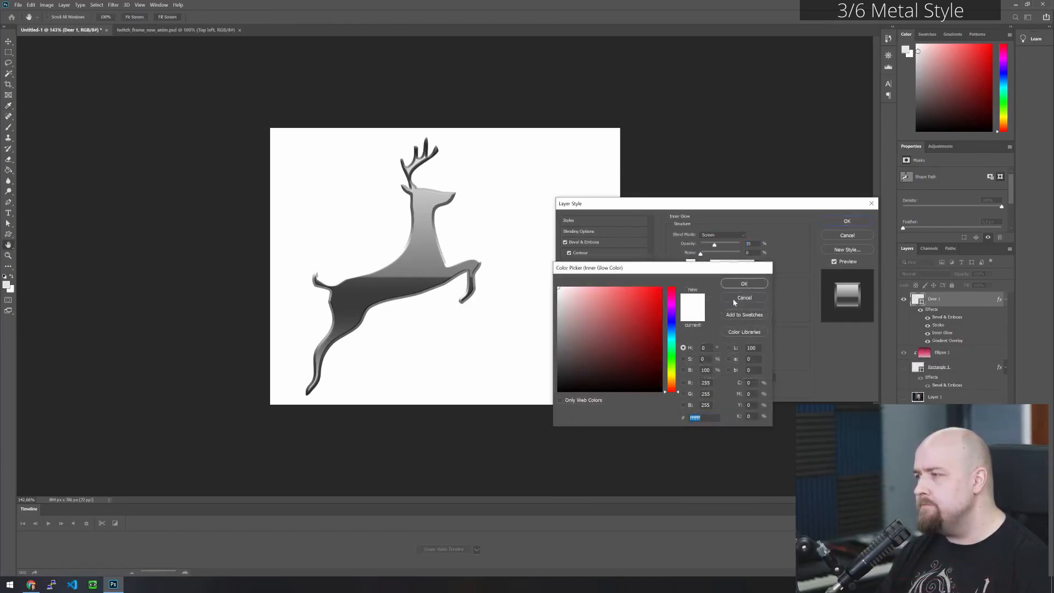
click(736, 298)
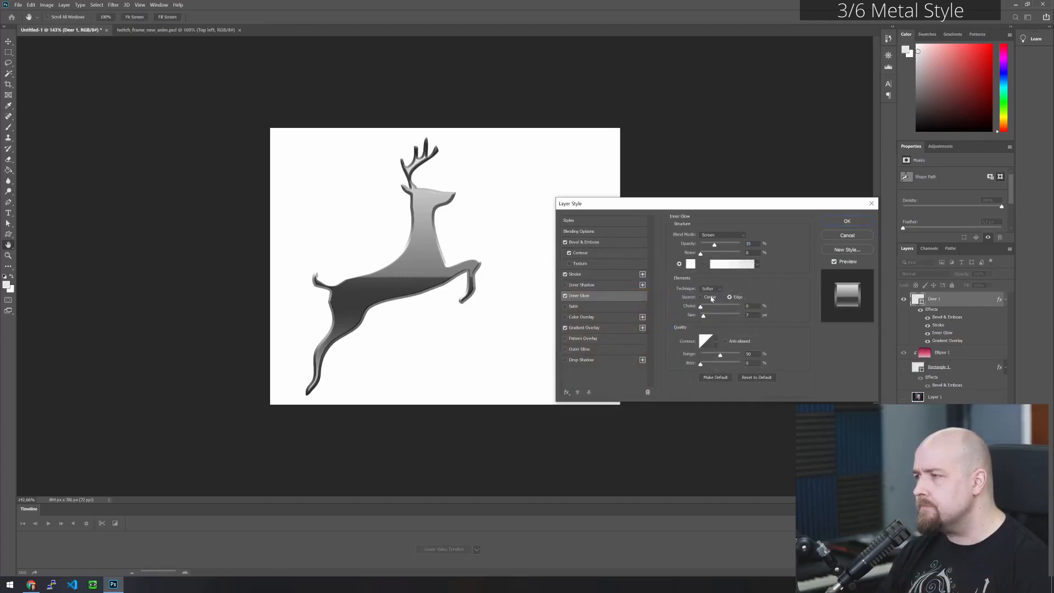
click(691, 268)
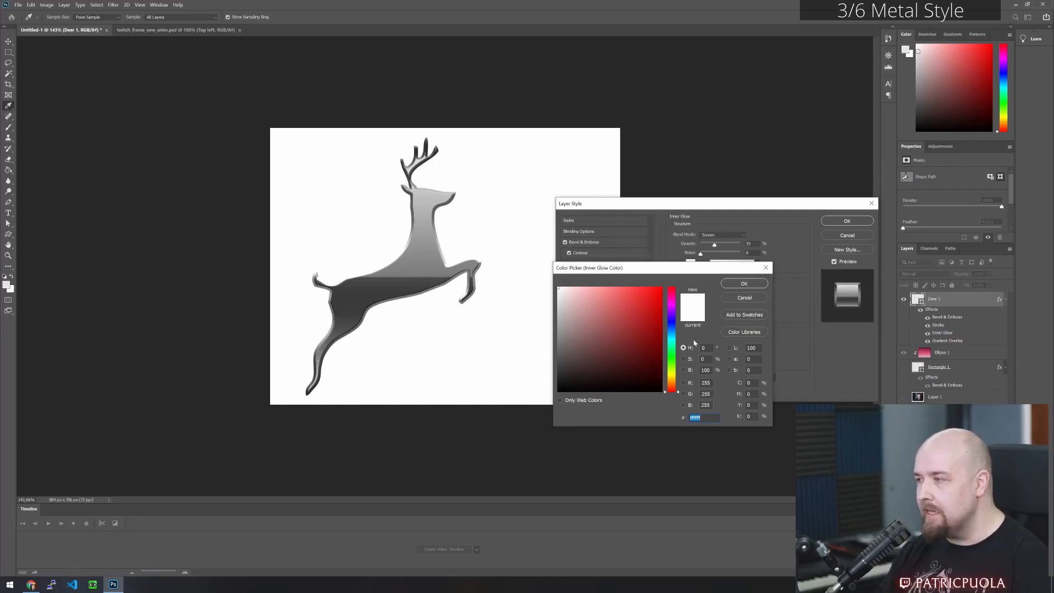
click(671, 319)
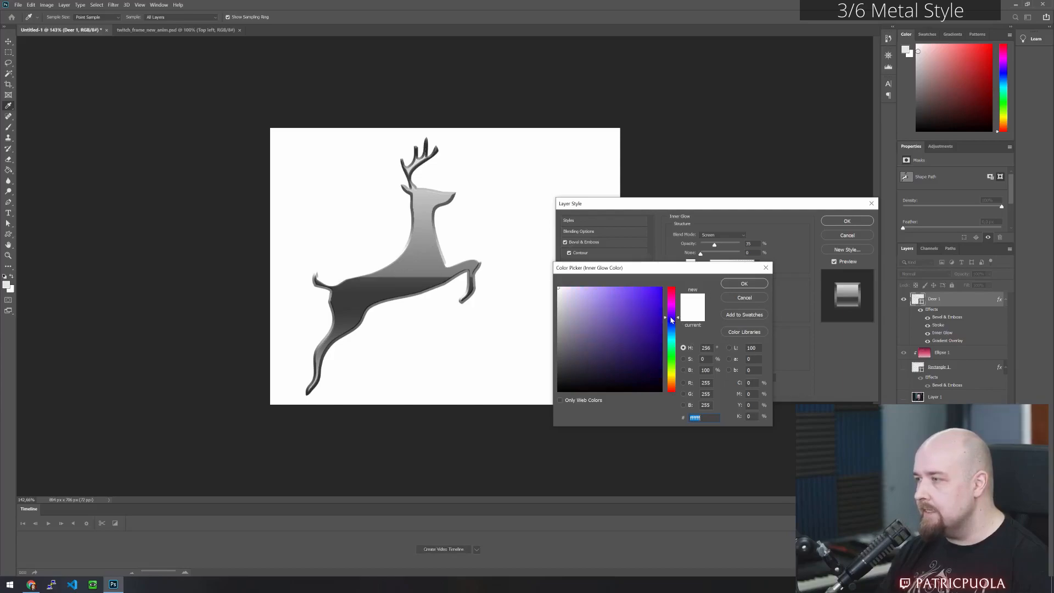
click(572, 321)
mouse_move(577, 326)
mouse_down()
mouse_move(588, 335)
mouse_move(612, 327)
mouse_move(598, 319)
mouse_up()
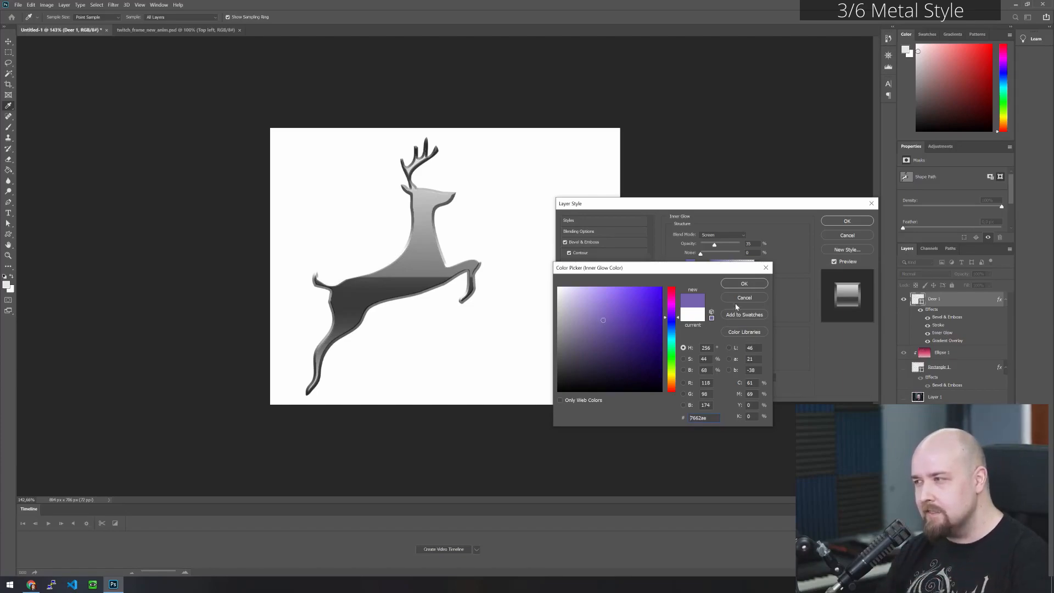
click(742, 285)
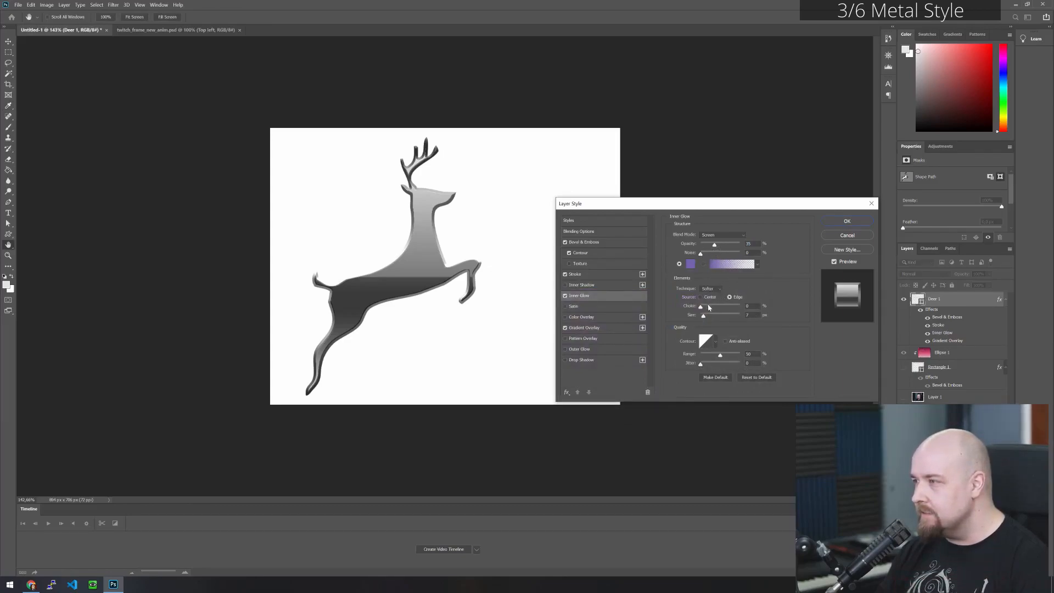
- Raise the inner glow's opacity to about 48% and its size to about 32 px, with choke at 0%
drag(715, 248, 719, 247)
mouse_move(701, 308)
mouse_down()
mouse_move(709, 319)
mouse_move(710, 306)
mouse_move(698, 308)
mouse_up()
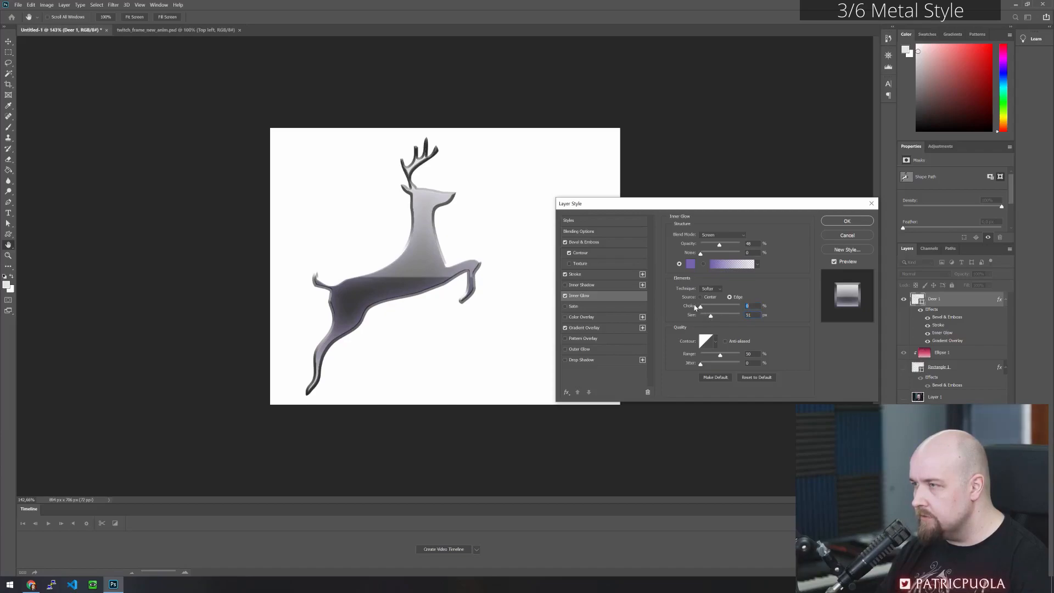
drag(711, 319, 709, 317)
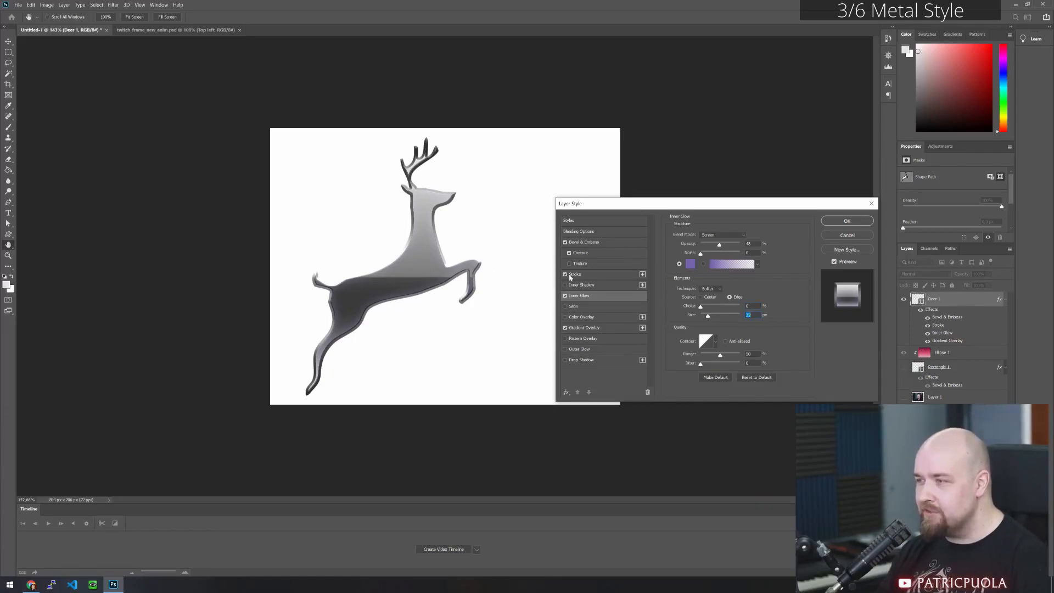
- Try a Satin effect on the deer with a minimal distance and a size of about 32 px
click(565, 307)
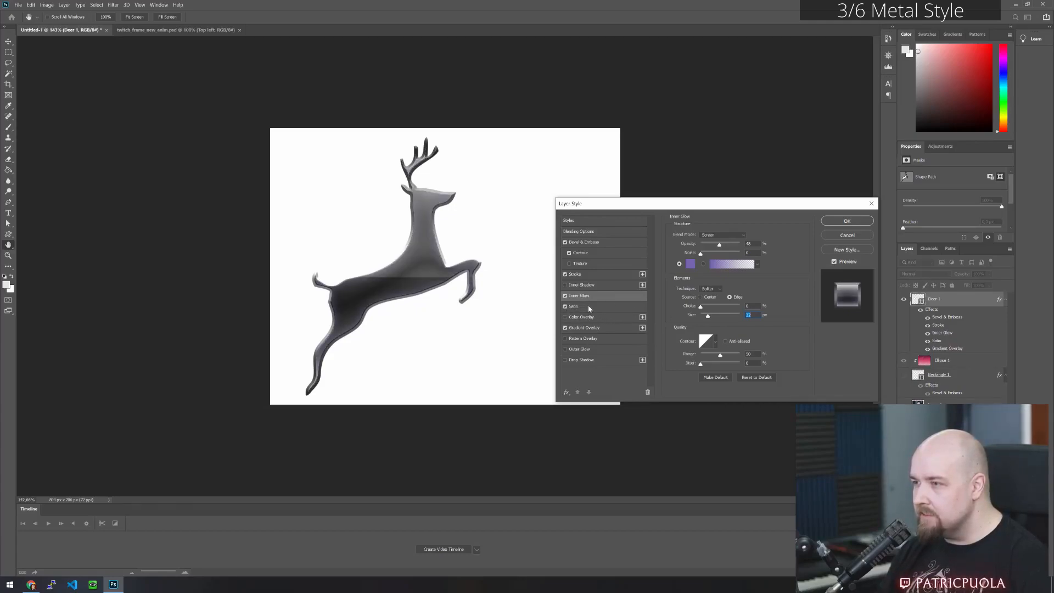
click(574, 306)
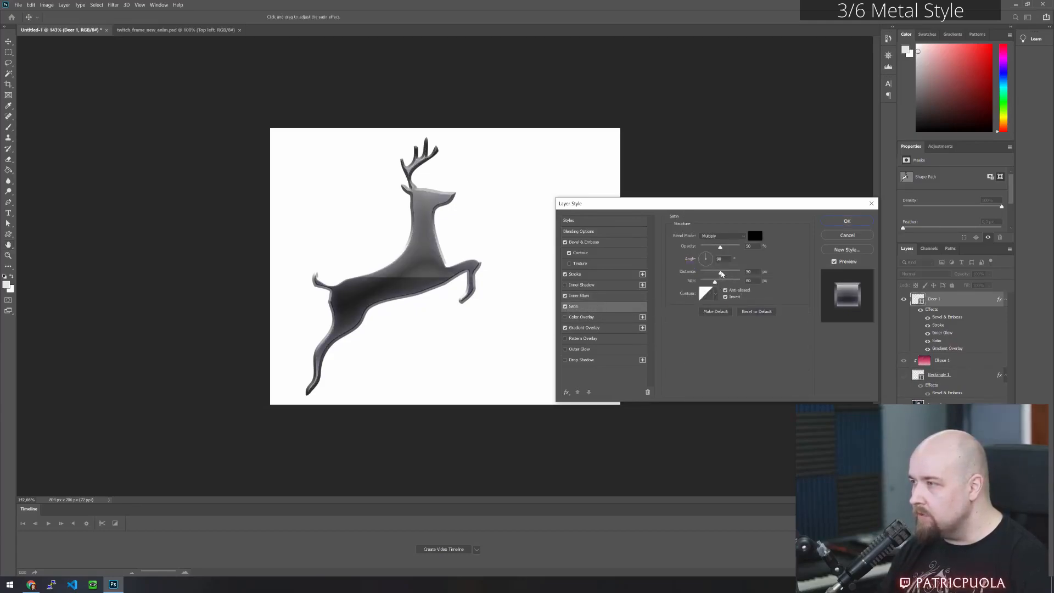
mouse_move(721, 274)
mouse_down()
mouse_move(680, 281)
mouse_move(712, 282)
mouse_up()
drag(701, 273, 702, 277)
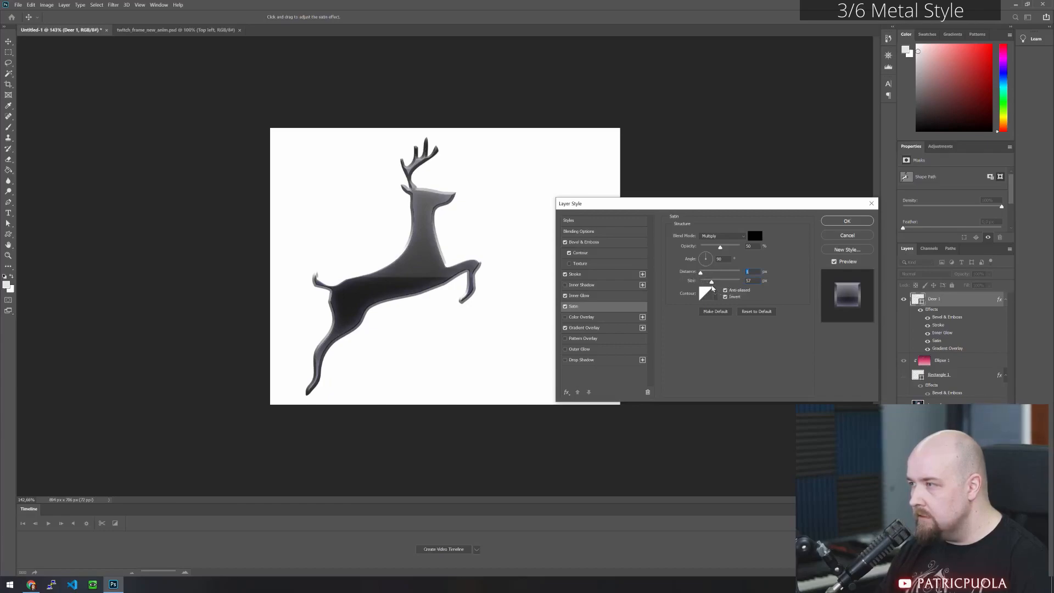
mouse_move(711, 283)
mouse_down()
mouse_move(700, 283)
mouse_move(720, 283)
mouse_move(701, 284)
mouse_move(711, 284)
mouse_up()
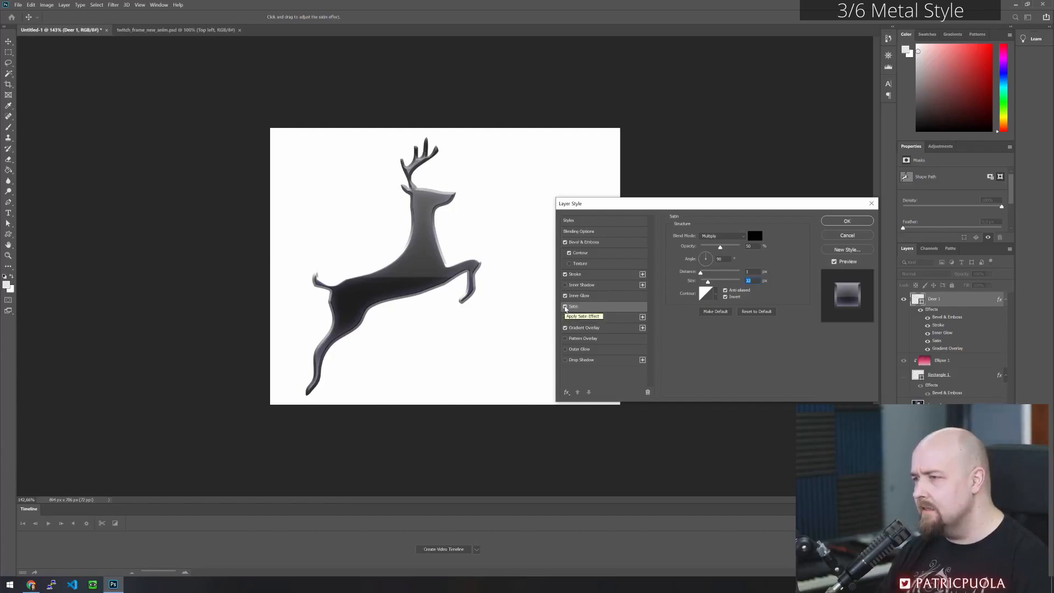
- Compare the deer with and without the Satin effect, and leave Satin disabled
click(565, 307)
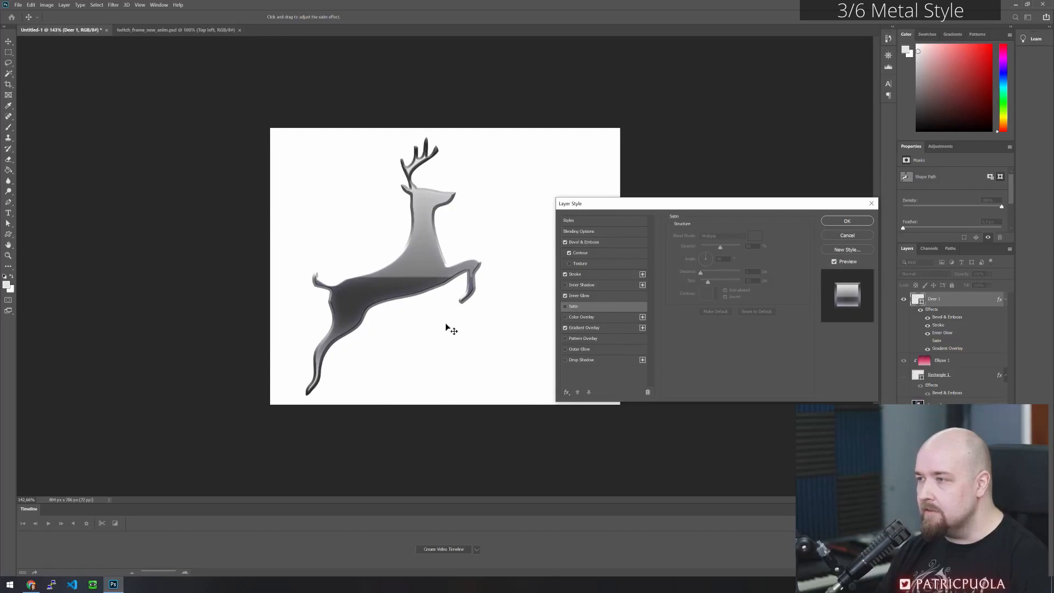
click(565, 306)
click(565, 306)
click(565, 306)
click(565, 306)
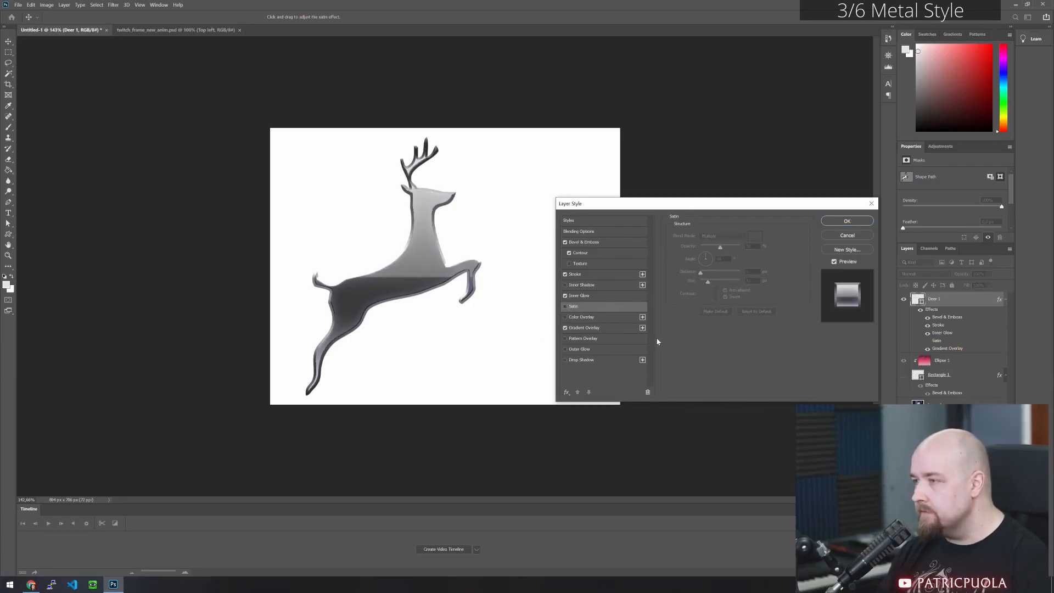
- Add a Drop Shadow to the deer with distance and size of about 10 px each, and apply the layer style
click(600, 360)
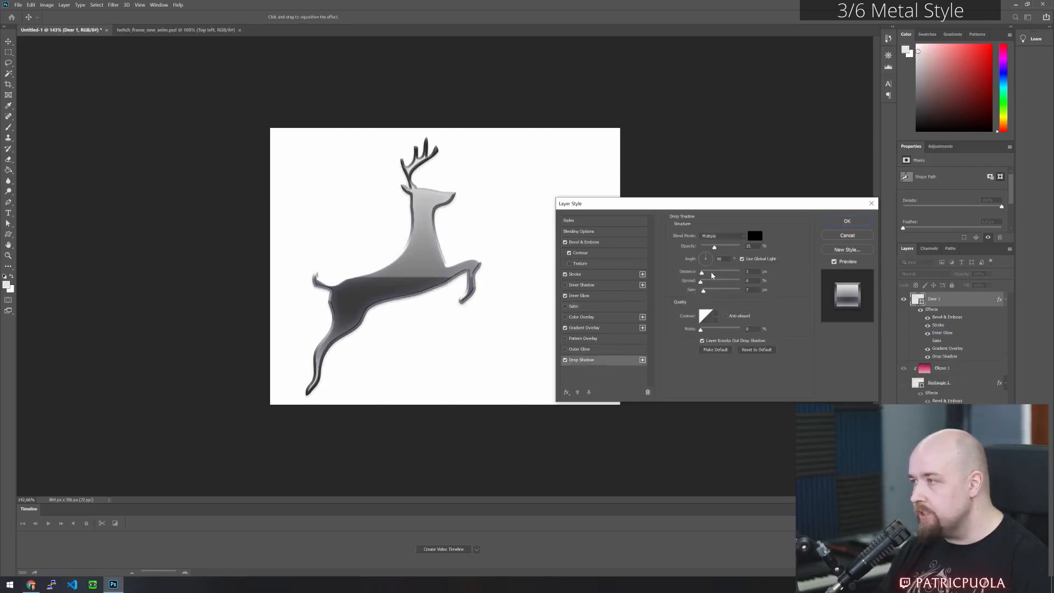
drag(701, 272, 705, 275)
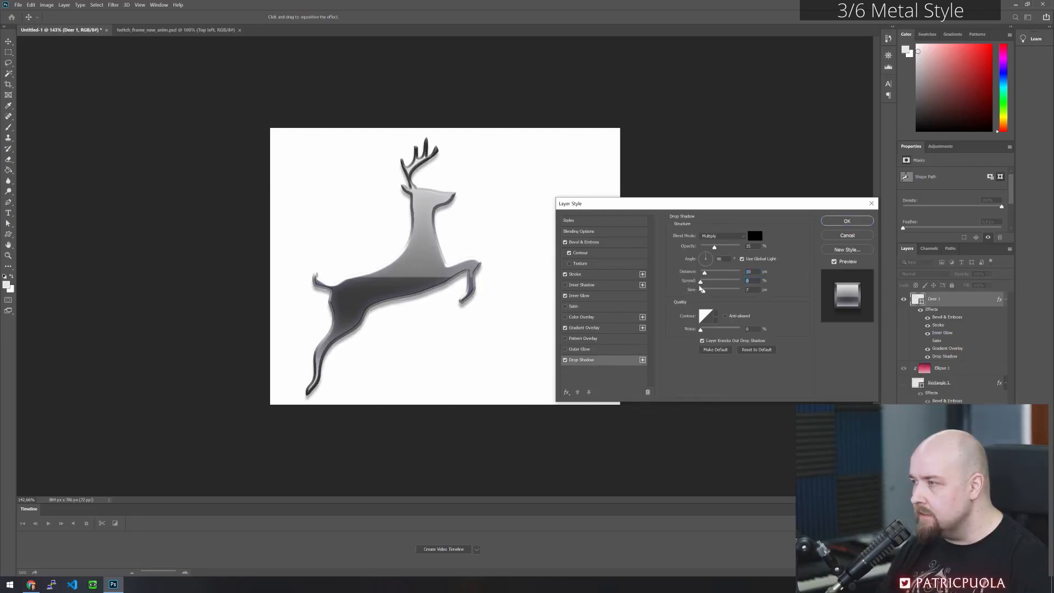
drag(706, 292, 706, 277)
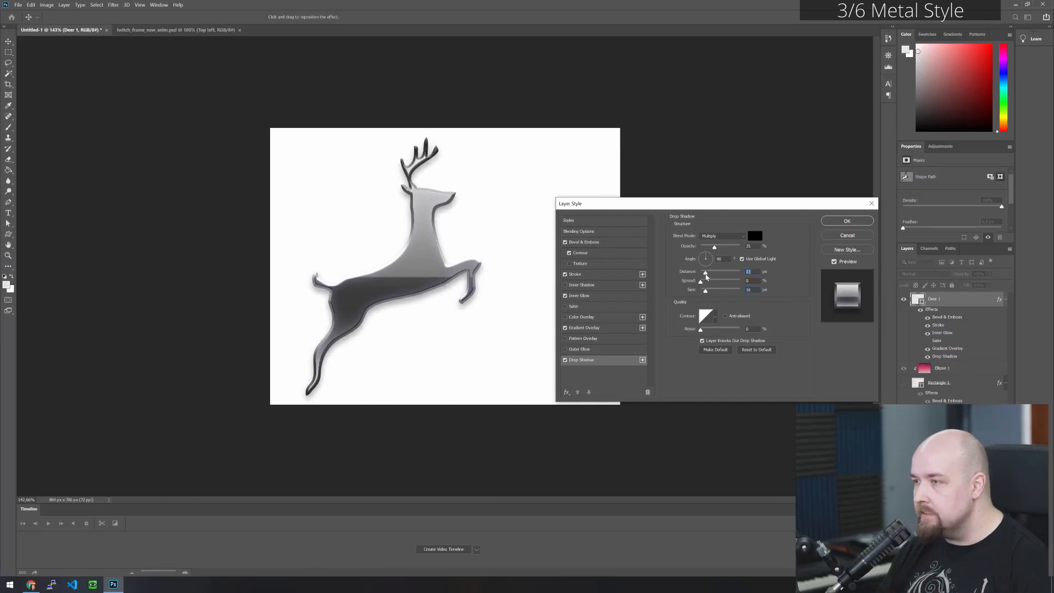
drag(706, 291, 703, 292)
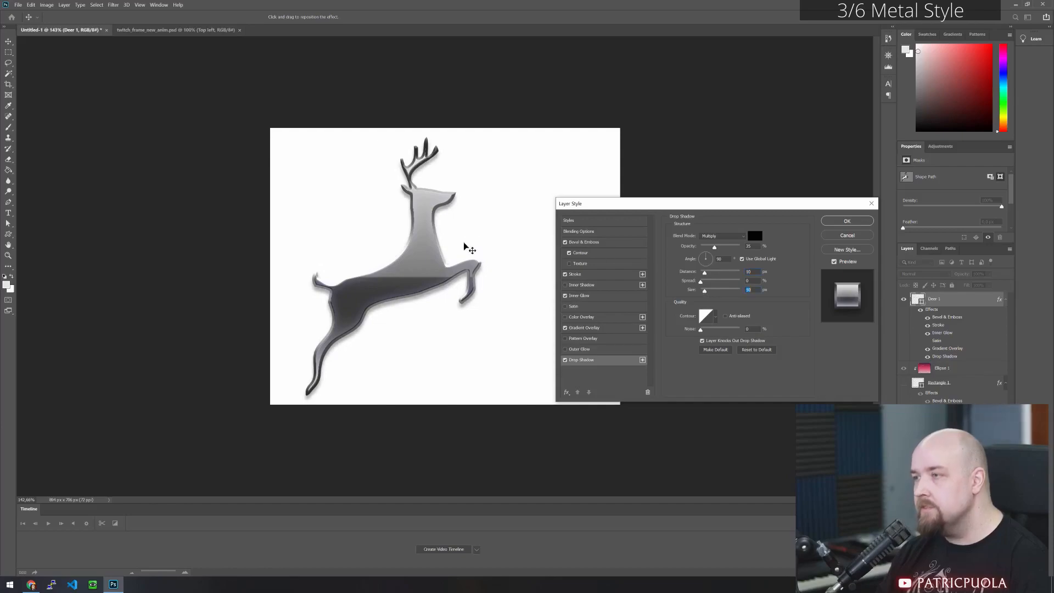
click(860, 221)
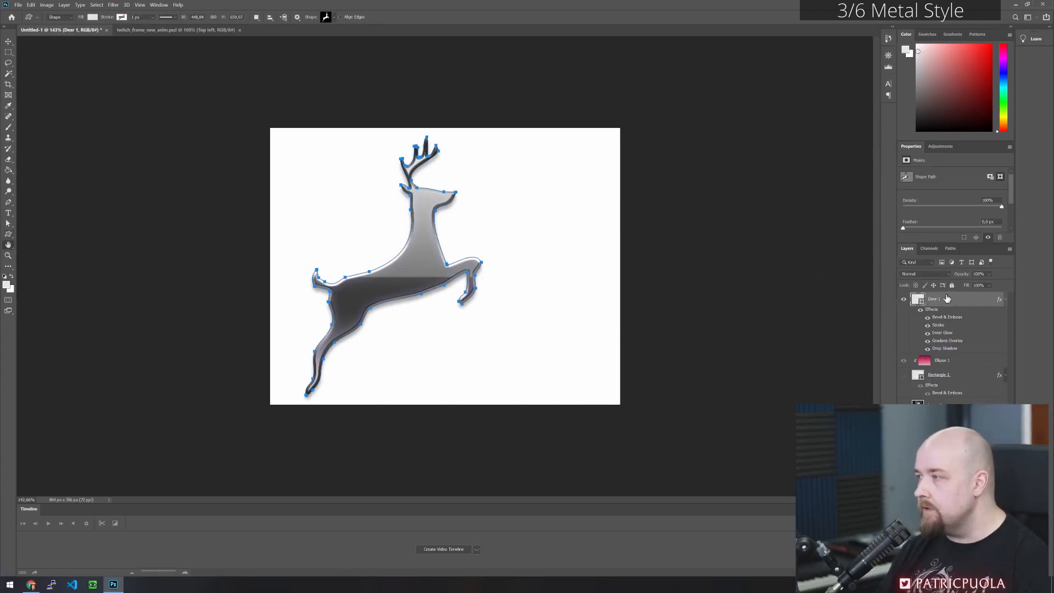
- Save the deer's layer effects as a new style preset named "Metallic AF"
double_click(966, 299)
click(568, 222)
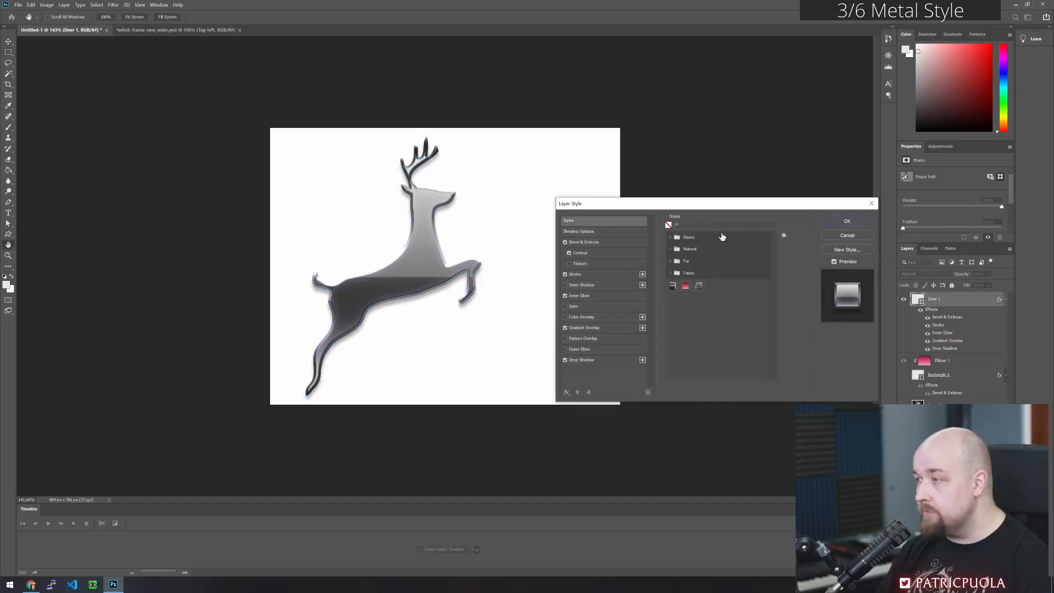
click(845, 250)
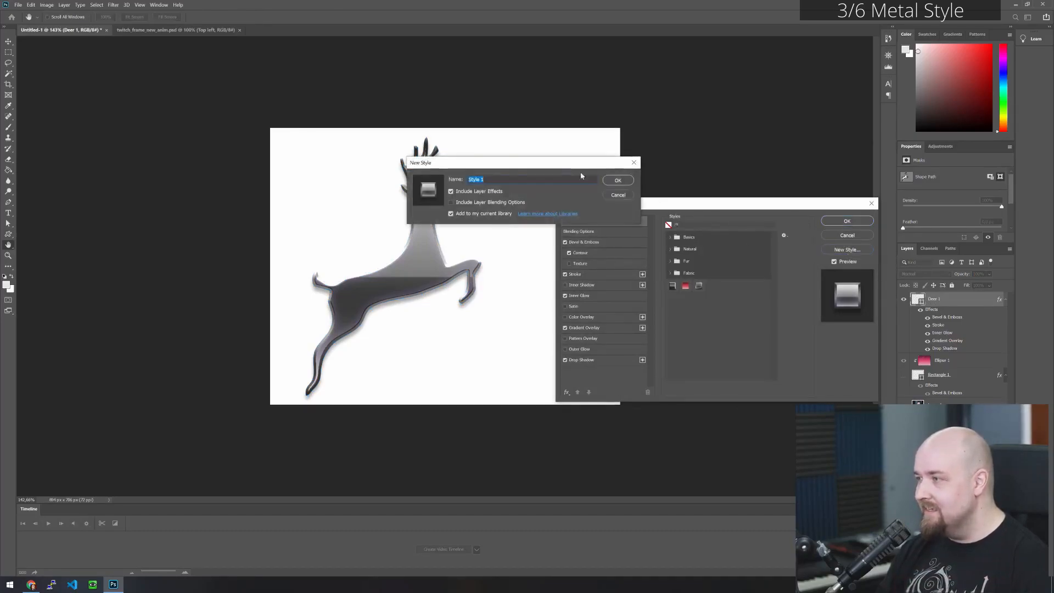
text(Metallic AF)
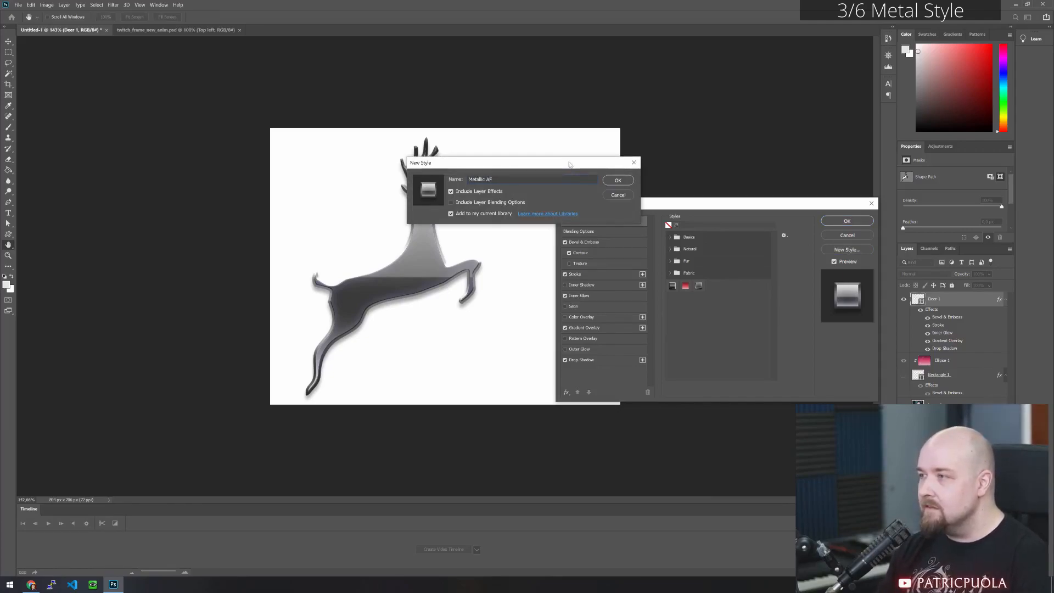
click(618, 182)
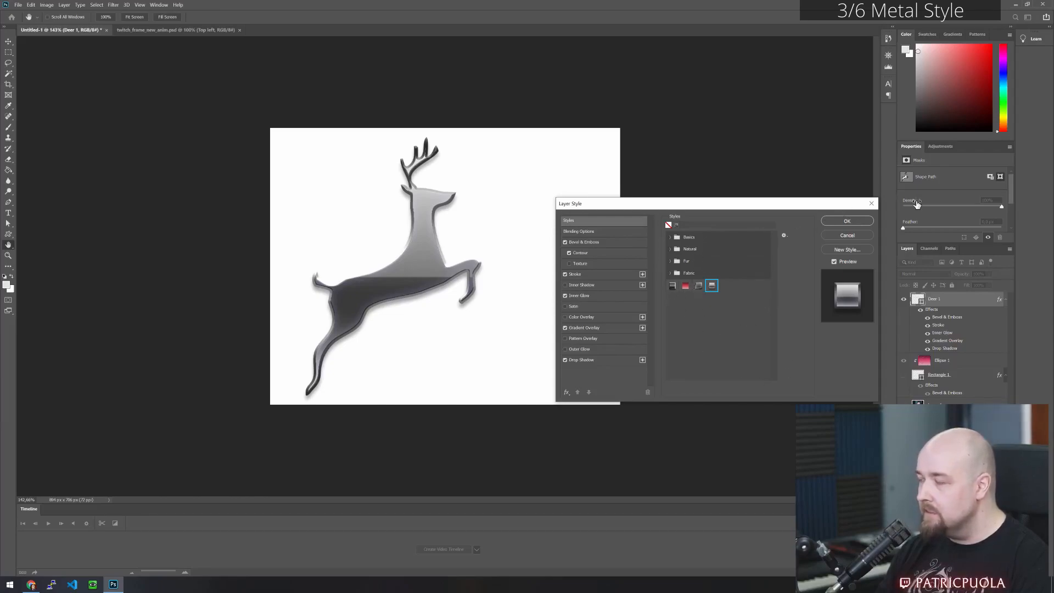
click(855, 222)
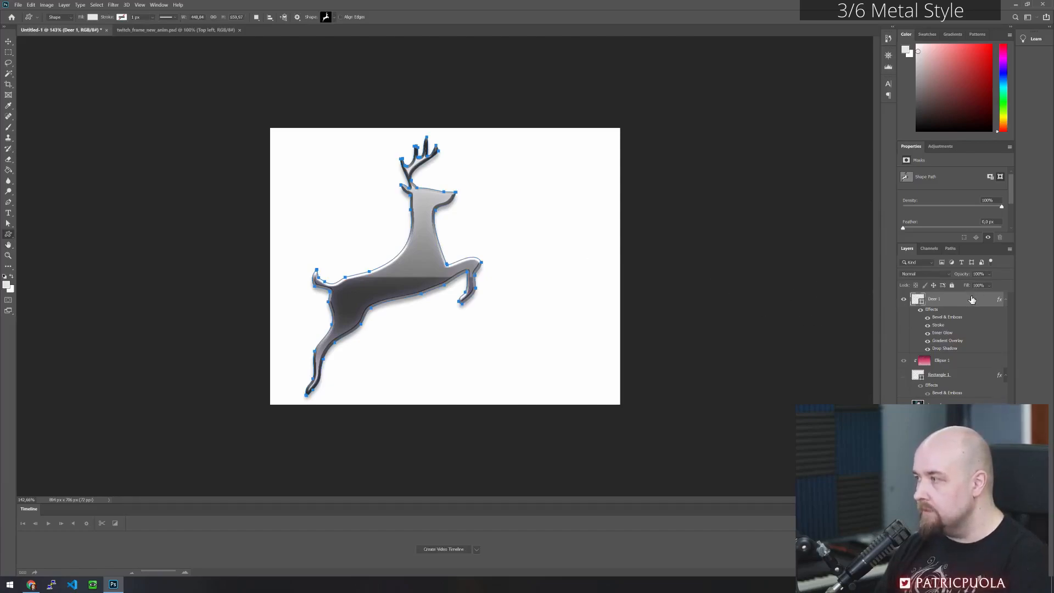
- Replace the deer layer with the two-line text "Hello World", positioned in the middle of the canvas
key(Delete)
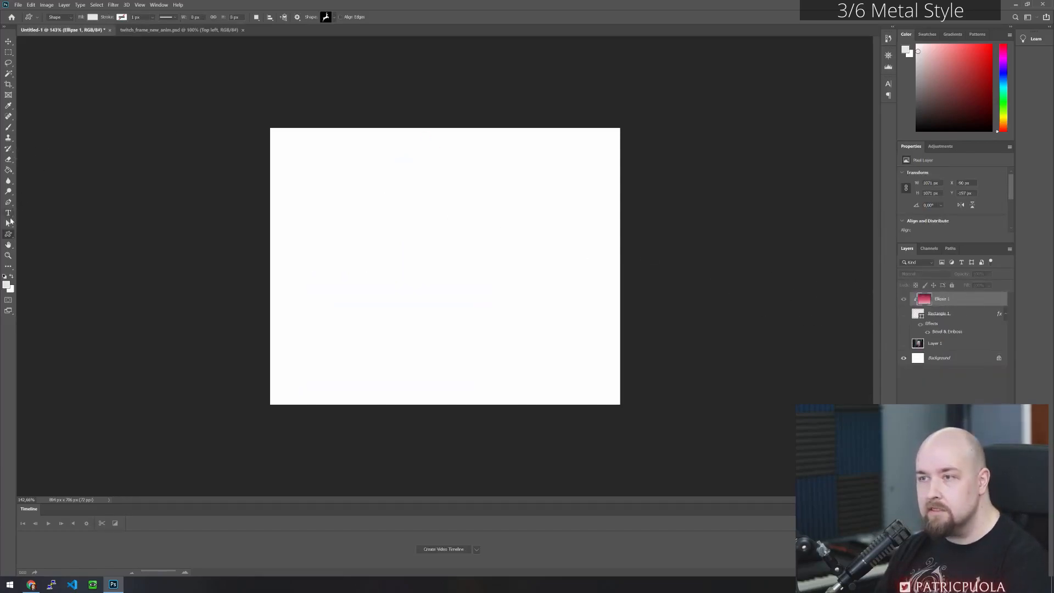
click(9, 213)
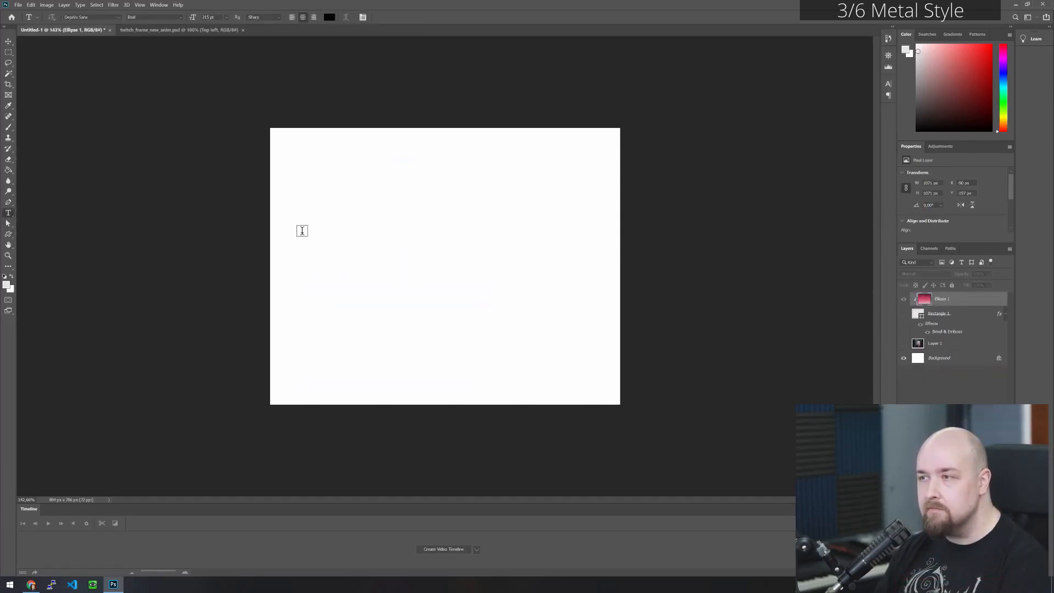
click(354, 223)
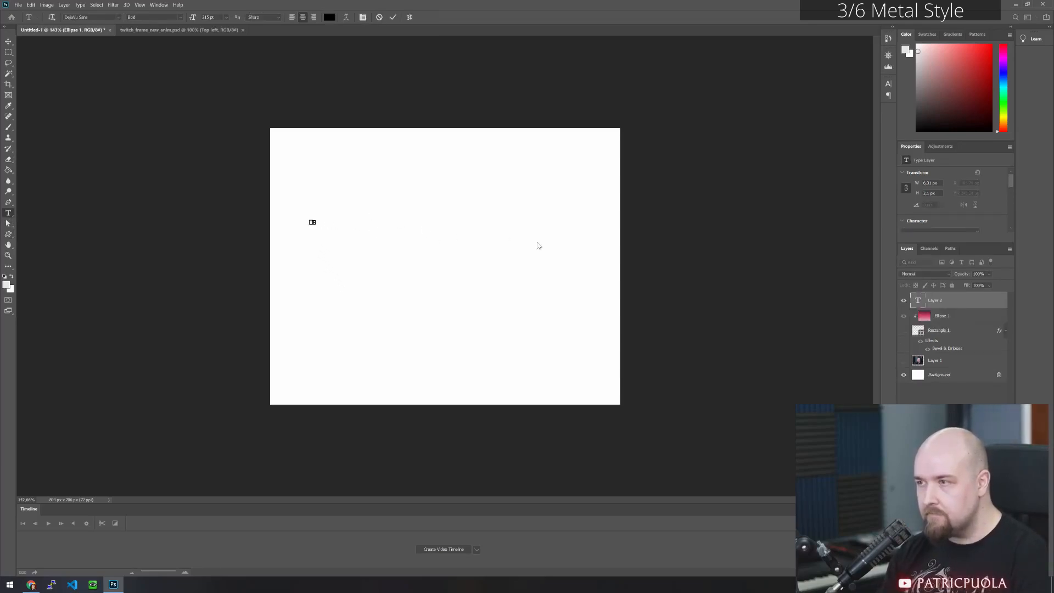
click(464, 138)
click(315, 237)
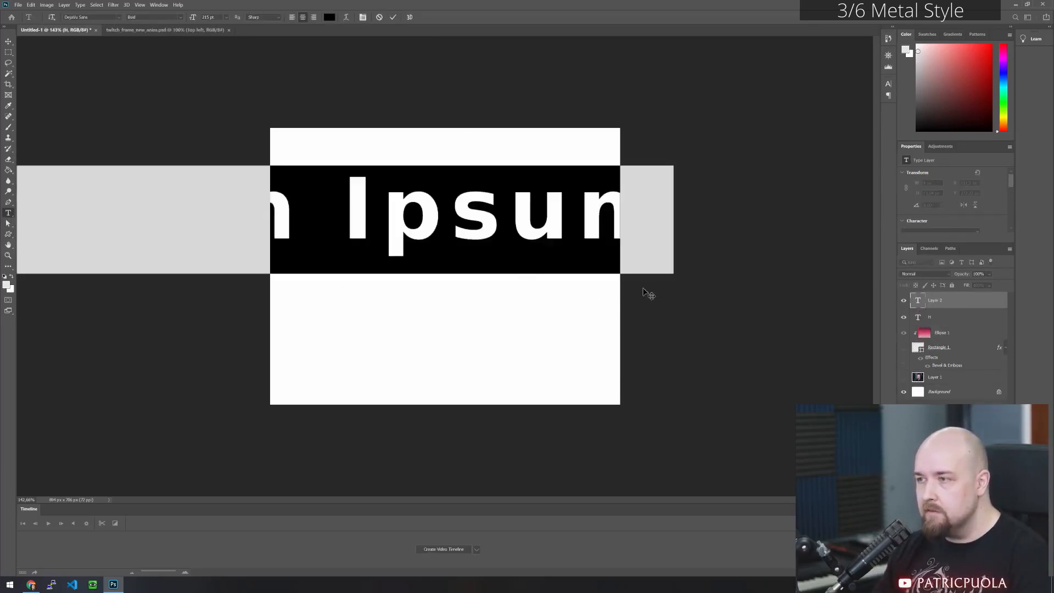
text(Hell)
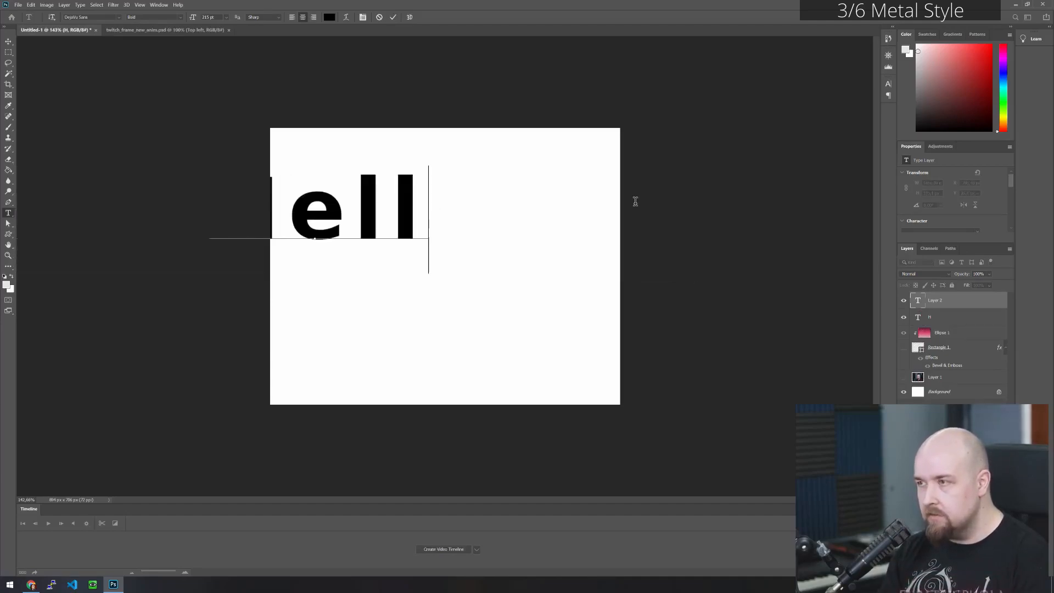
text(oWorld)
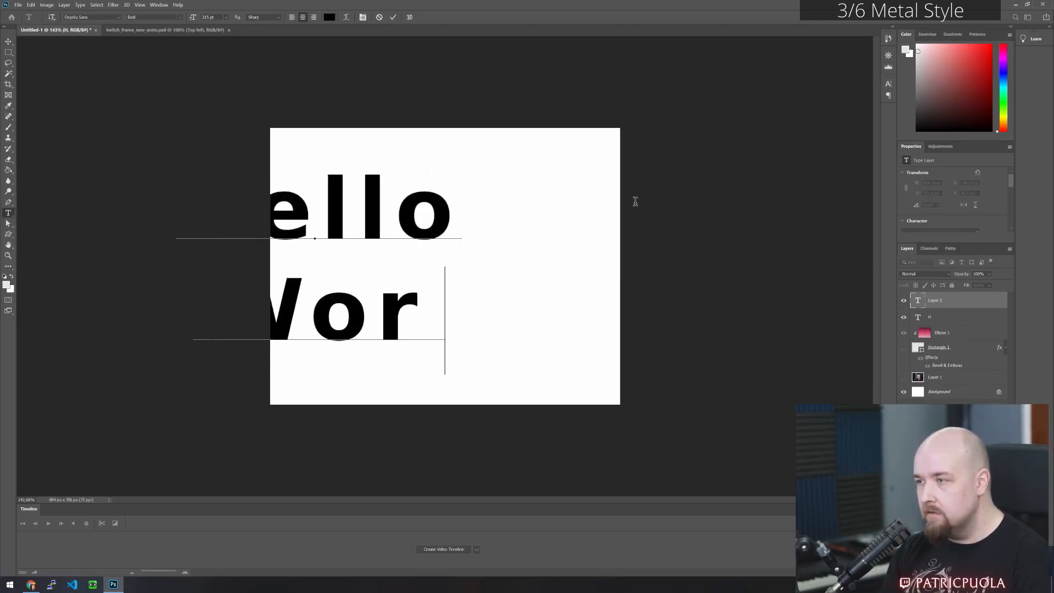
click(9, 41)
drag(363, 264, 478, 264)
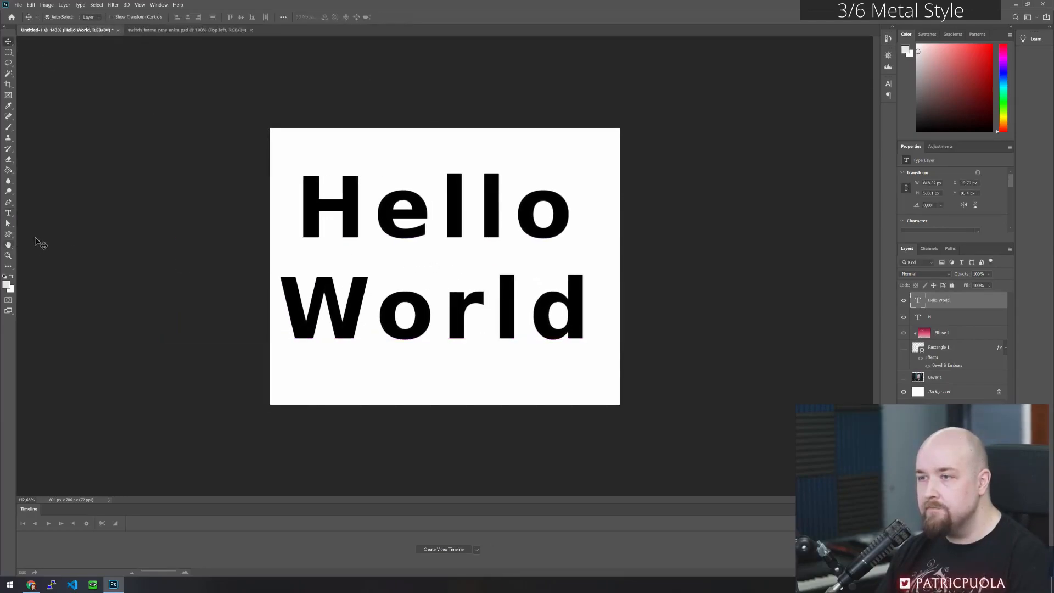
- Apply the saved metallic style preset to the "Hello World" text layer
click(9, 212)
right_click(958, 304)
click(870, 207)
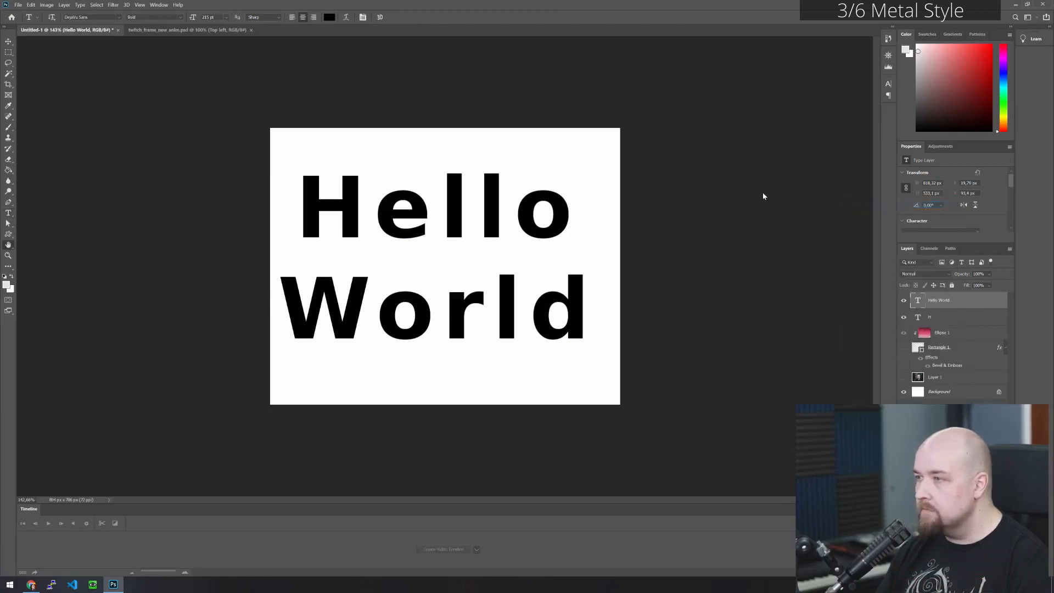
click(592, 222)
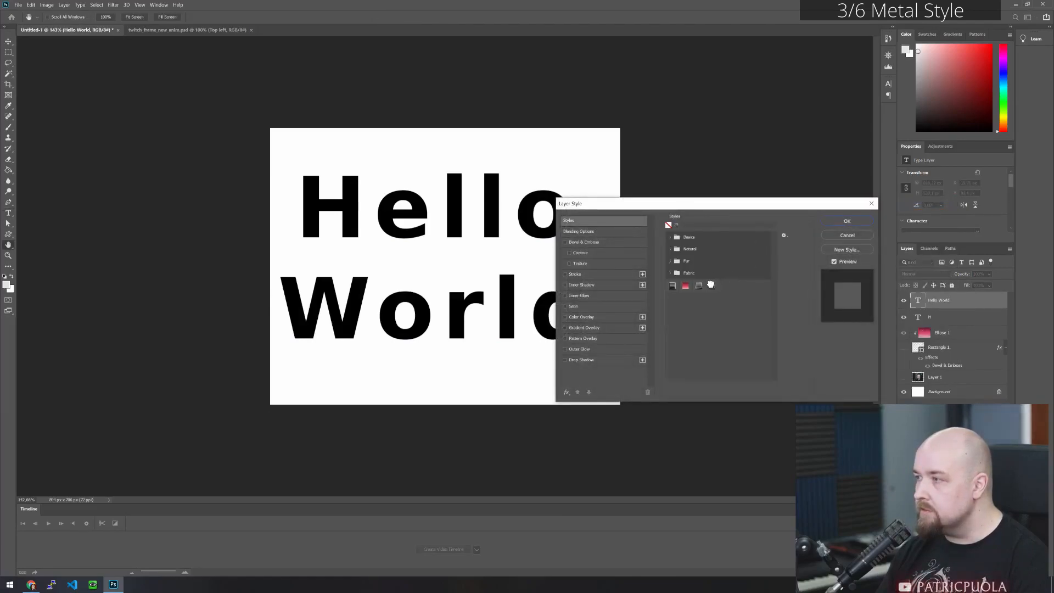
click(711, 285)
click(823, 219)
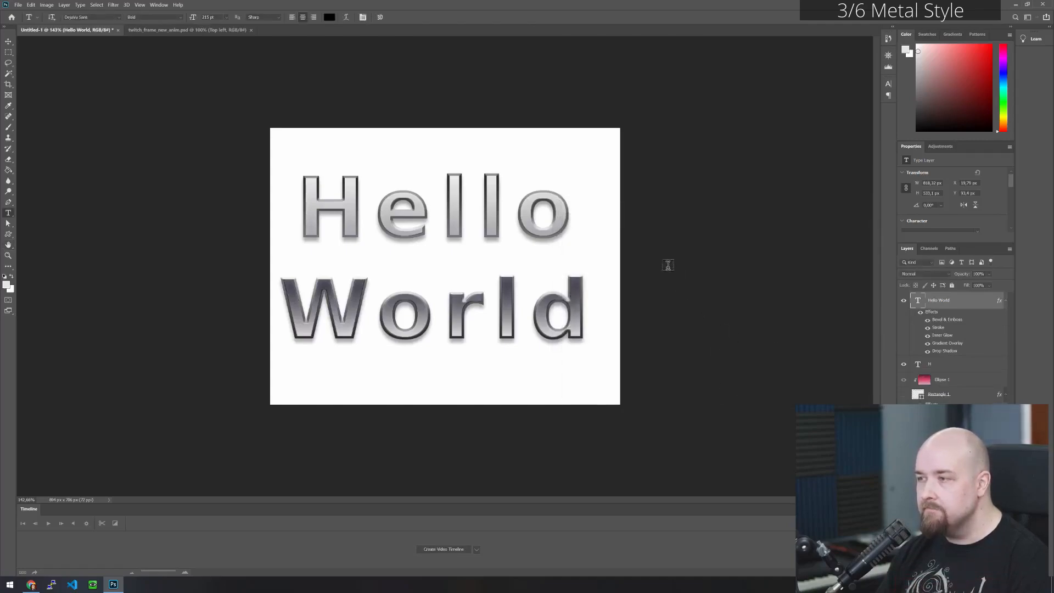
- Shorten the metallic text to the single word "Hello" and move it down towards the middle of the canvas
click(8, 41)
mouse_move(361, 220)
mouse_down()
mouse_move(388, 214)
mouse_move(356, 220)
mouse_up()
click(8, 213)
click(378, 310)
key(Left)
key(Right)
key(Right)
key(BackSpace)
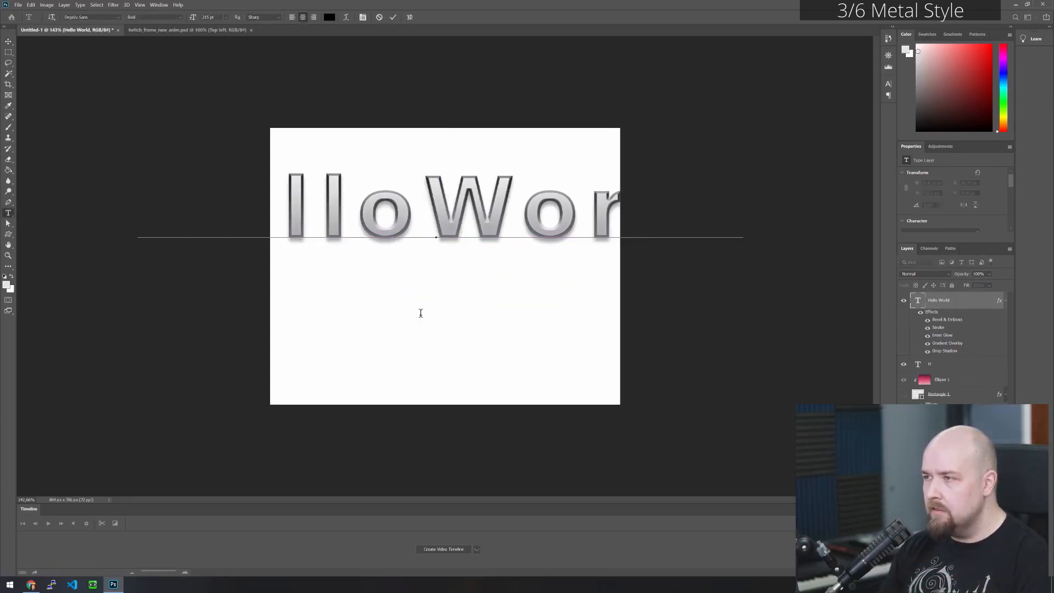
key(shift+End)
key(BackSpace)
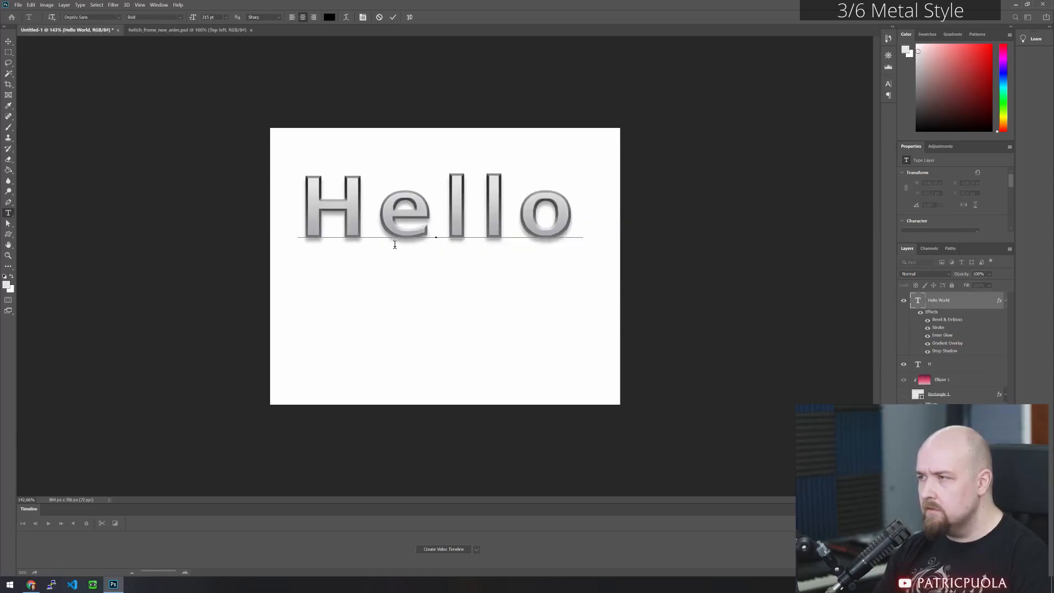
click(9, 41)
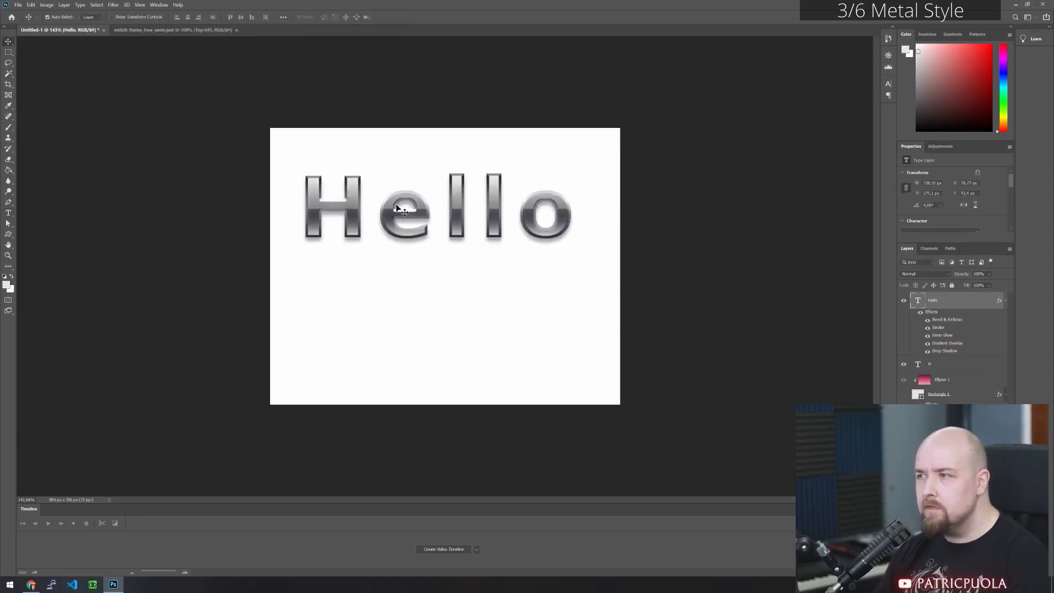
drag(418, 187, 411, 236)
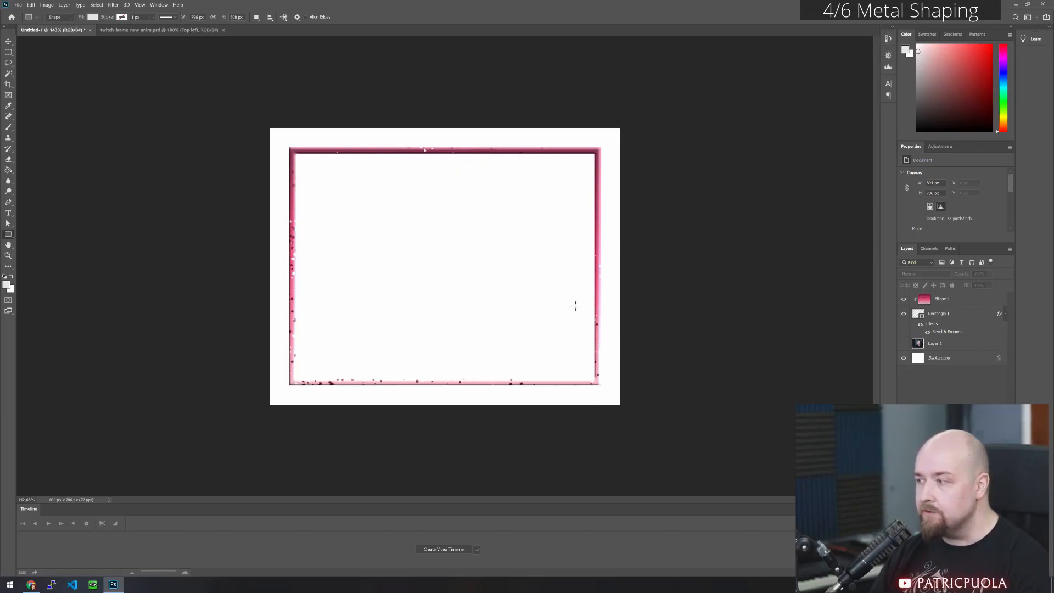
- Draw a rectangle of about 419 x 58 px over the frame's upper-left corner and fill it with light purple
scroll(375, 232, up, 3)
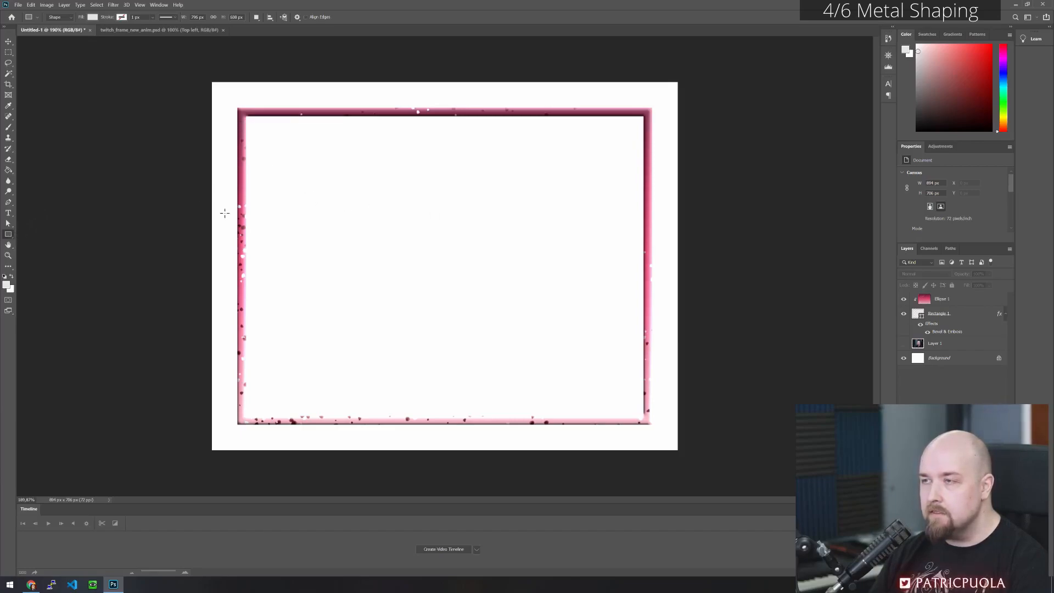
drag(225, 99, 444, 129)
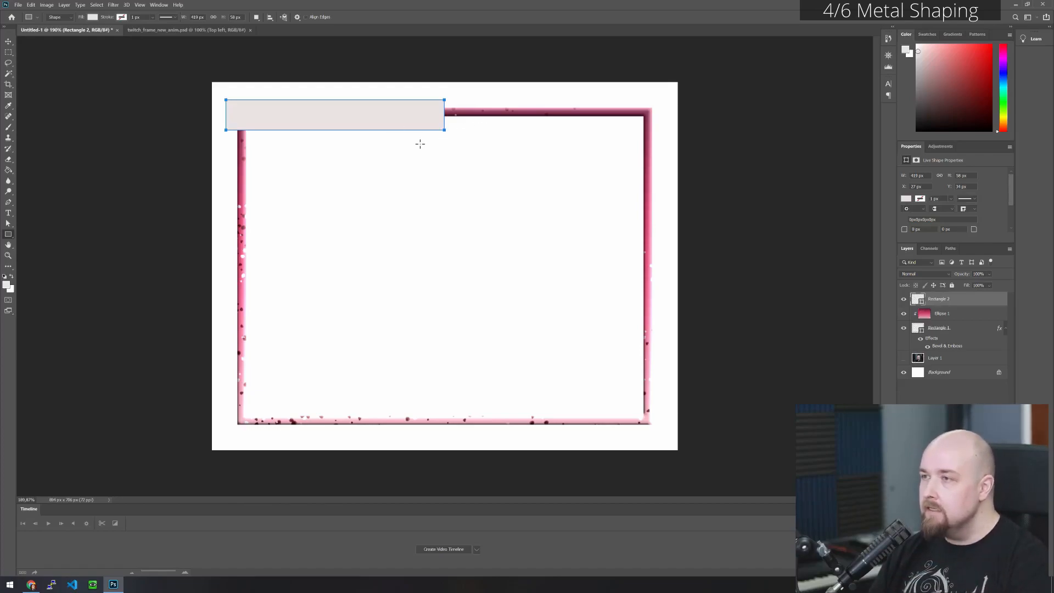
click(92, 17)
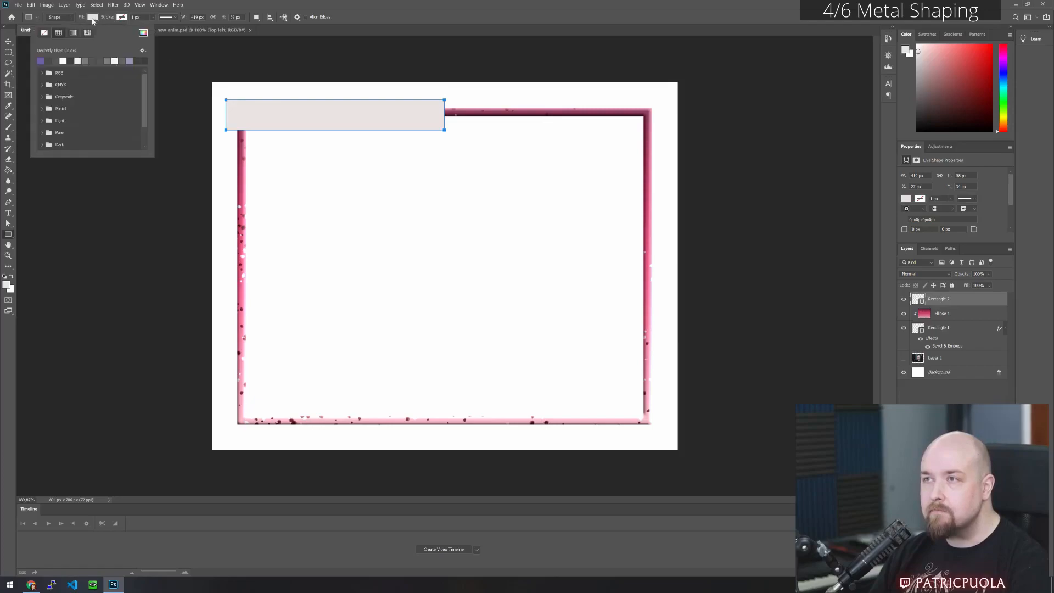
click(88, 60)
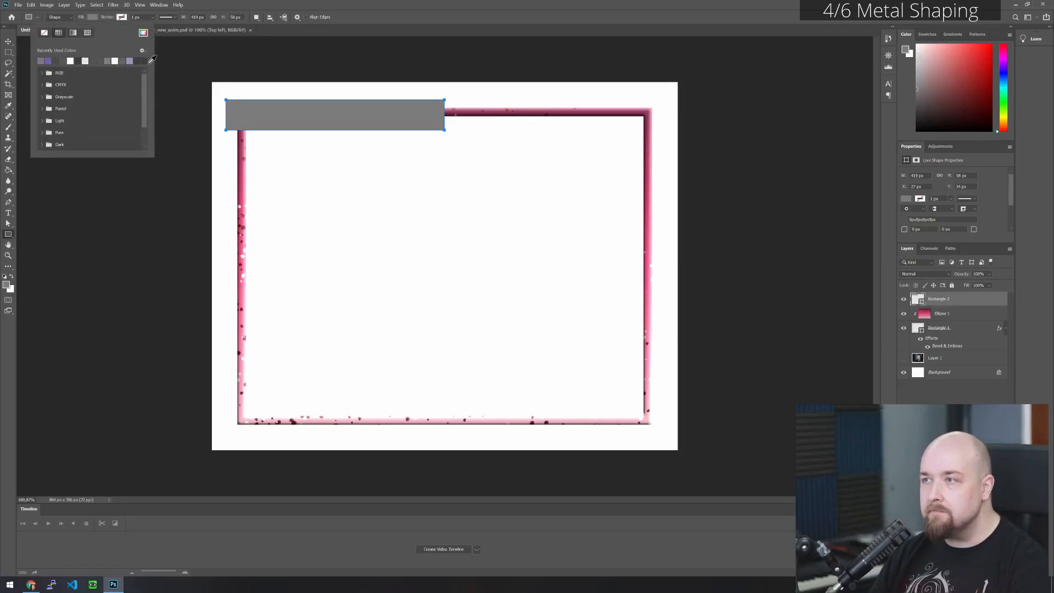
click(131, 60)
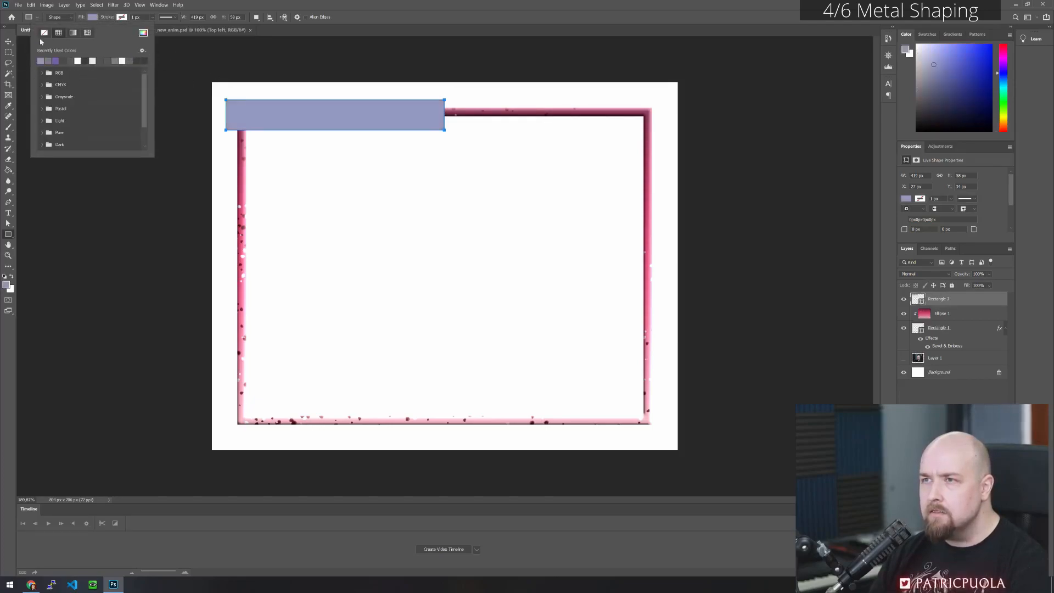
click(353, 19)
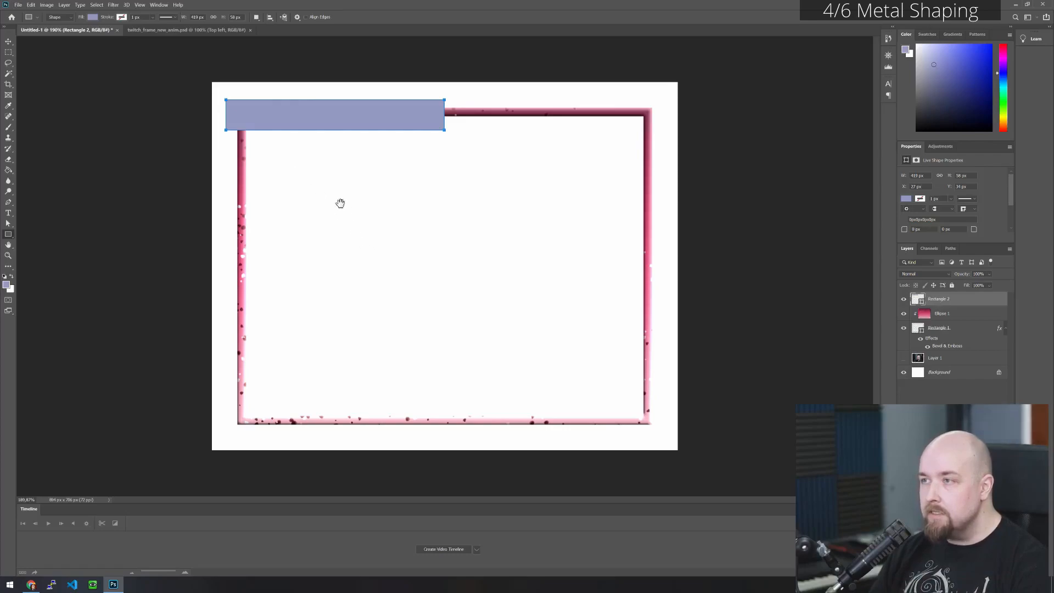
scroll(269, 120, up, 3)
drag(275, 124, 400, 230)
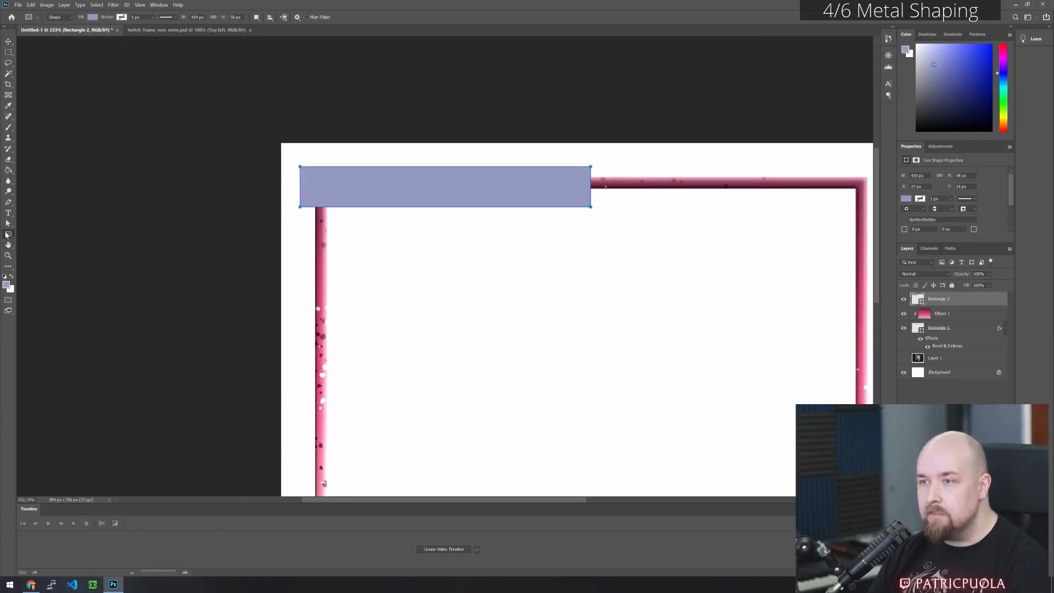
click(8, 202)
right_click(8, 202)
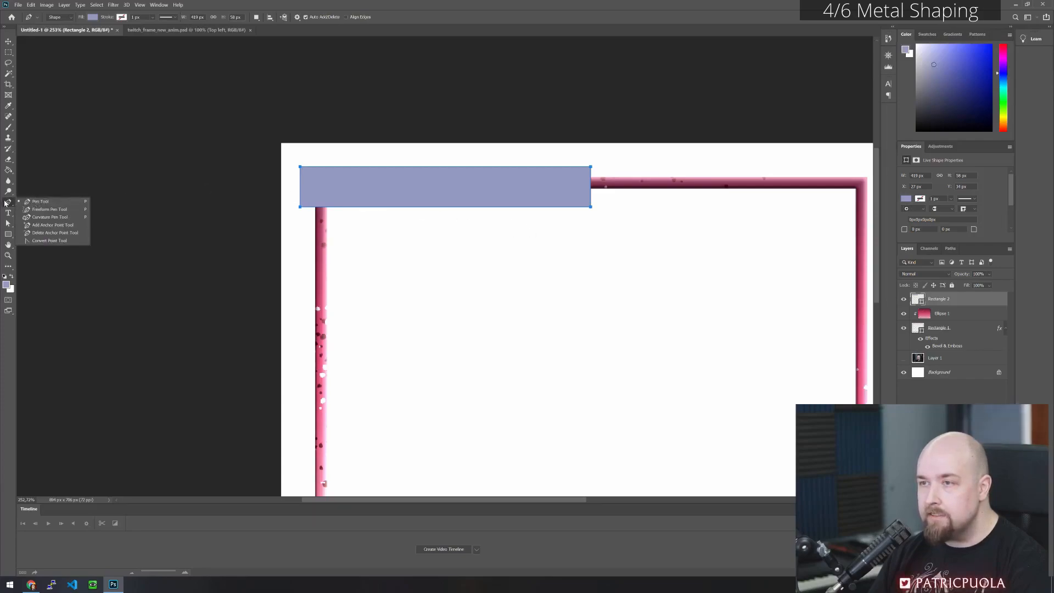
click(41, 202)
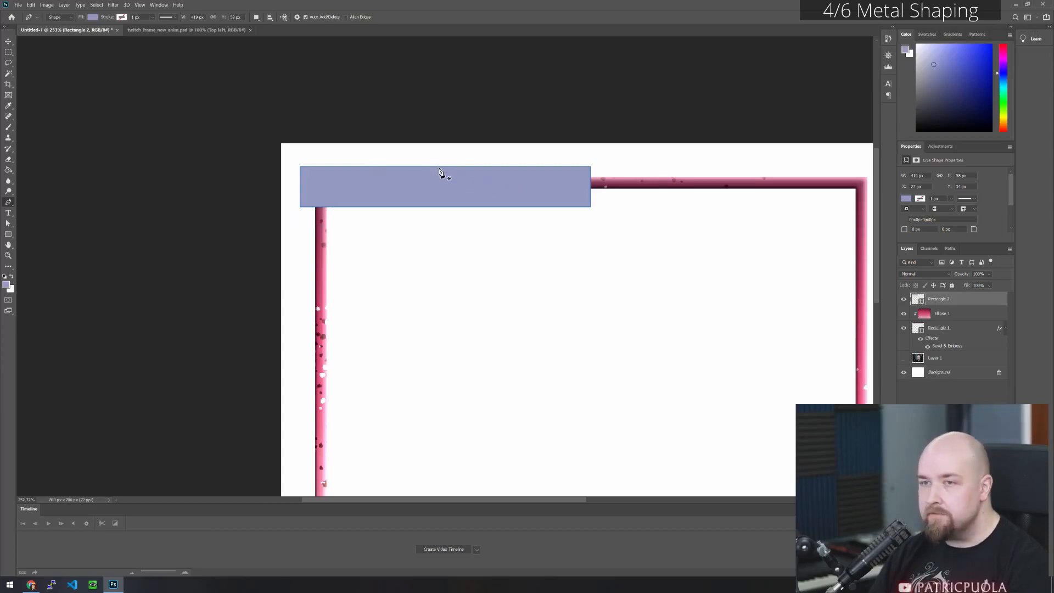
click(336, 207)
click(315, 206)
key(ctrl+z)
key(ctrl+z)
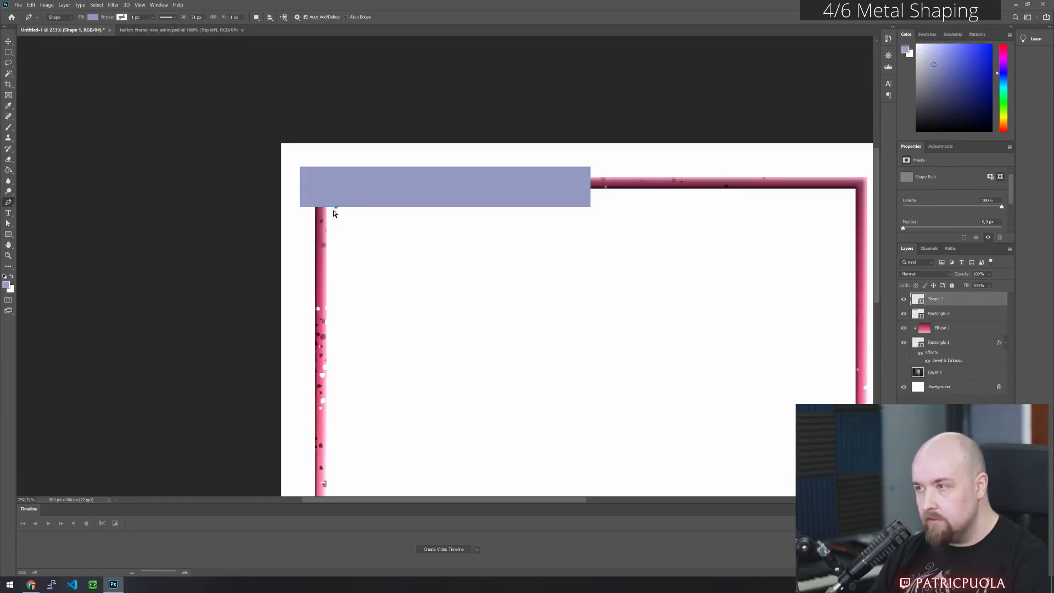
- Add two neighbouring anchor points on the purple rectangle's lower edge, just inside the frame's vertical bar
click(10, 204)
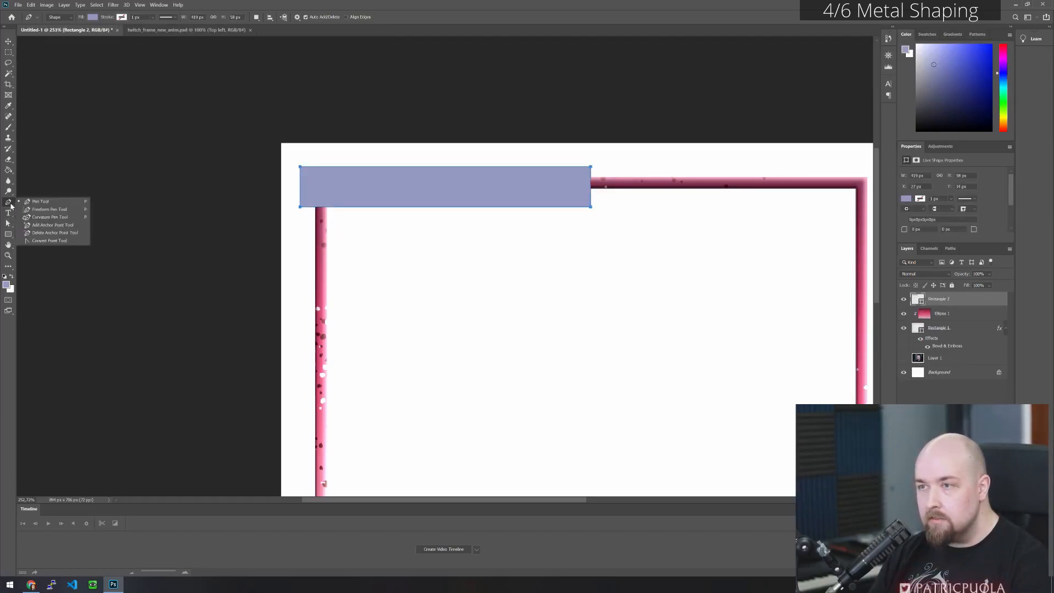
click(55, 225)
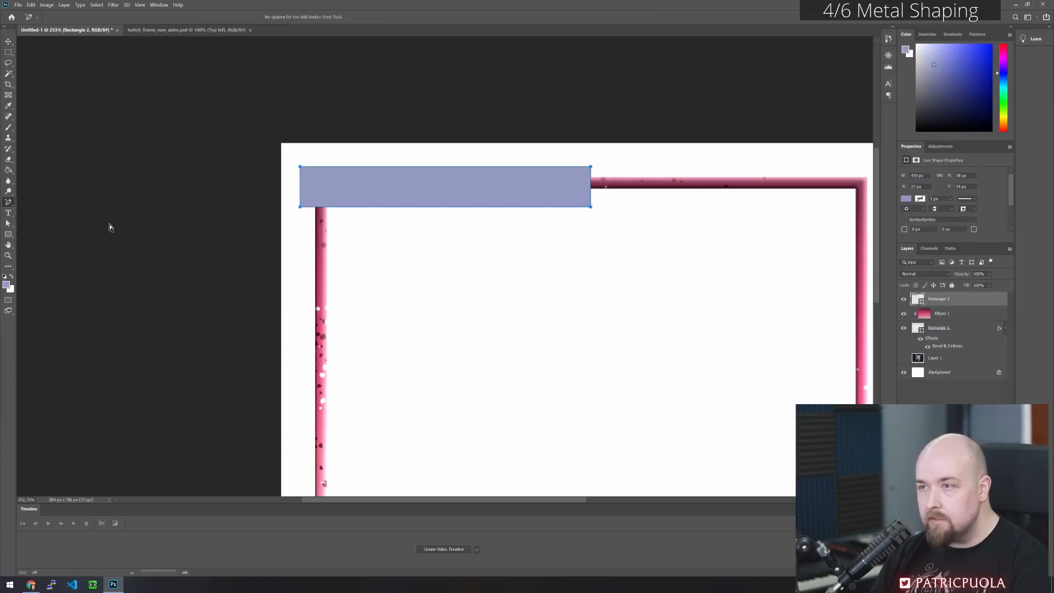
click(332, 207)
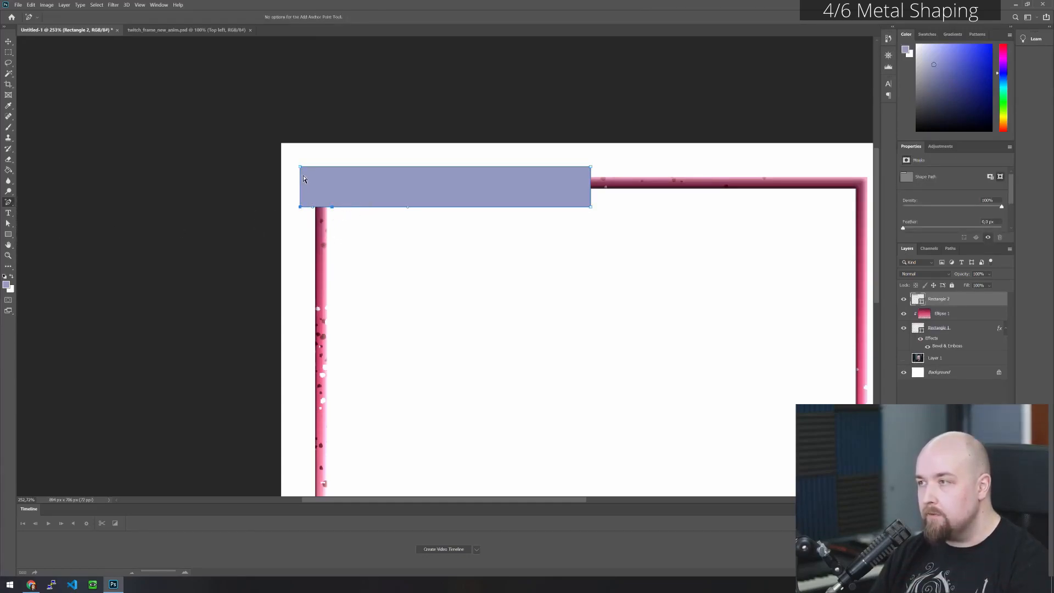
click(344, 206)
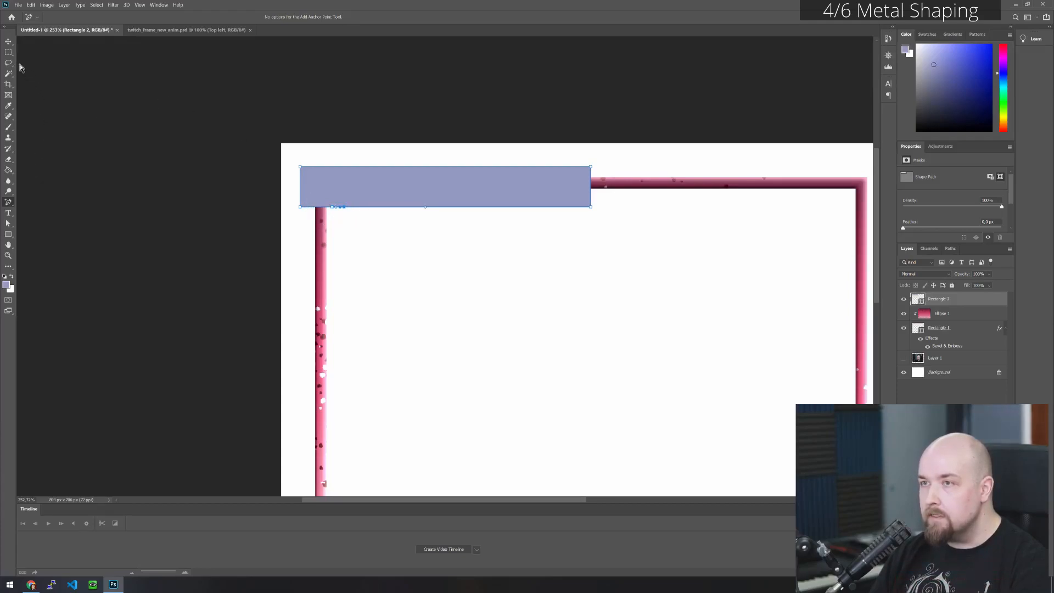
click(8, 224)
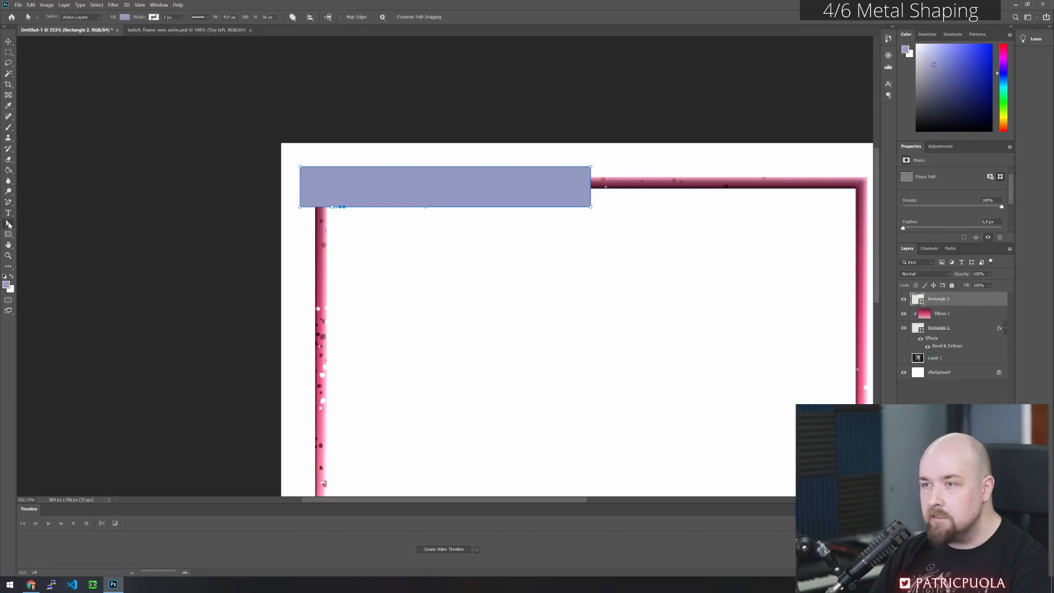
drag(290, 197, 336, 215)
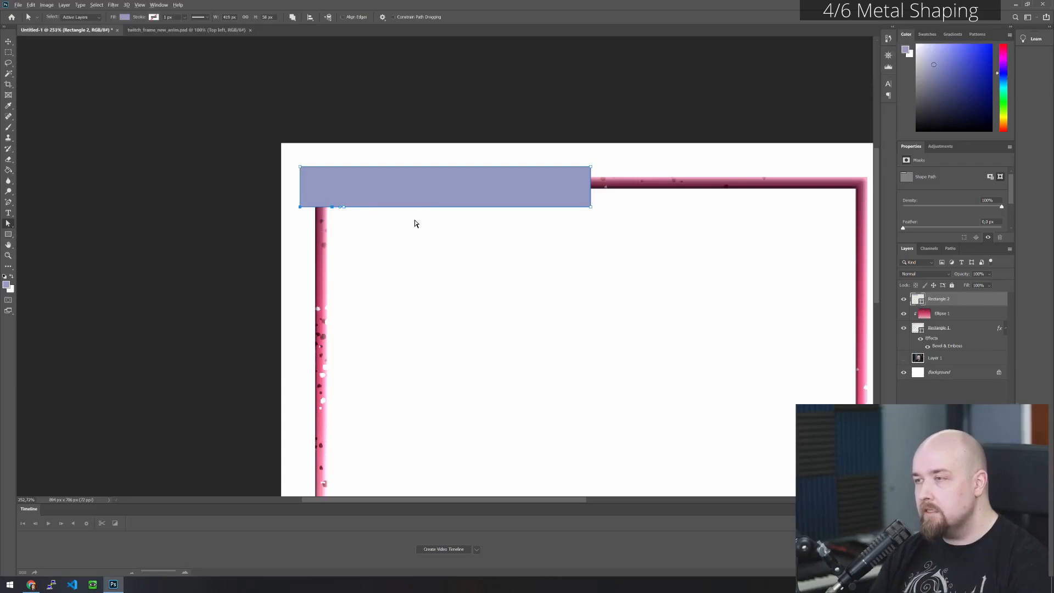
key(Down)
key(Down)
key(Down)
key(Down)
key(Down)
key(Down)
key(Down)
key(Down)
key(Down)
key(Down)
key(Down)
key(Down)
key(ctrl+z)
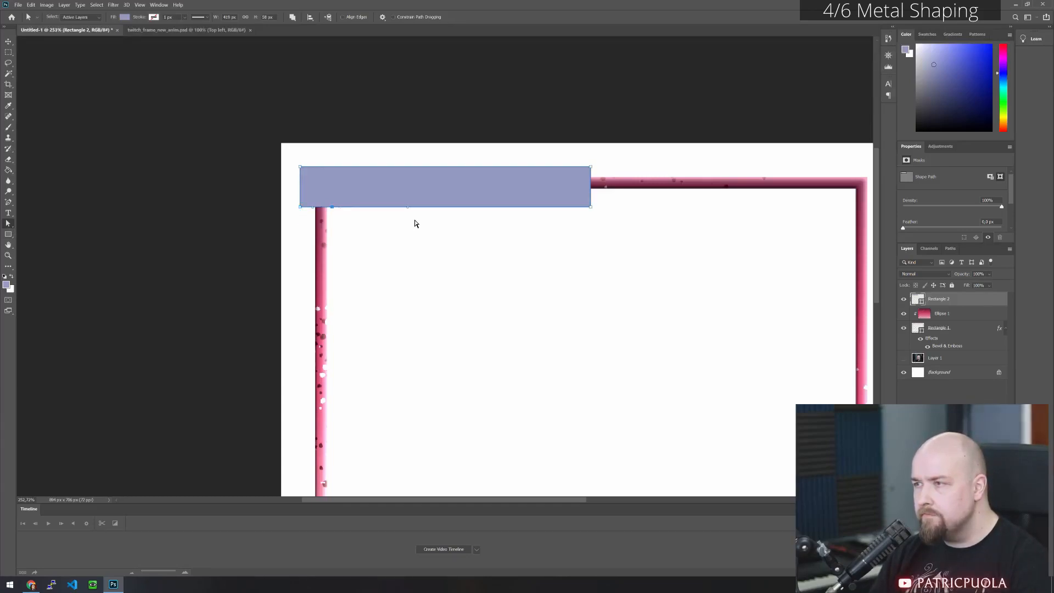
key(ctrl+y)
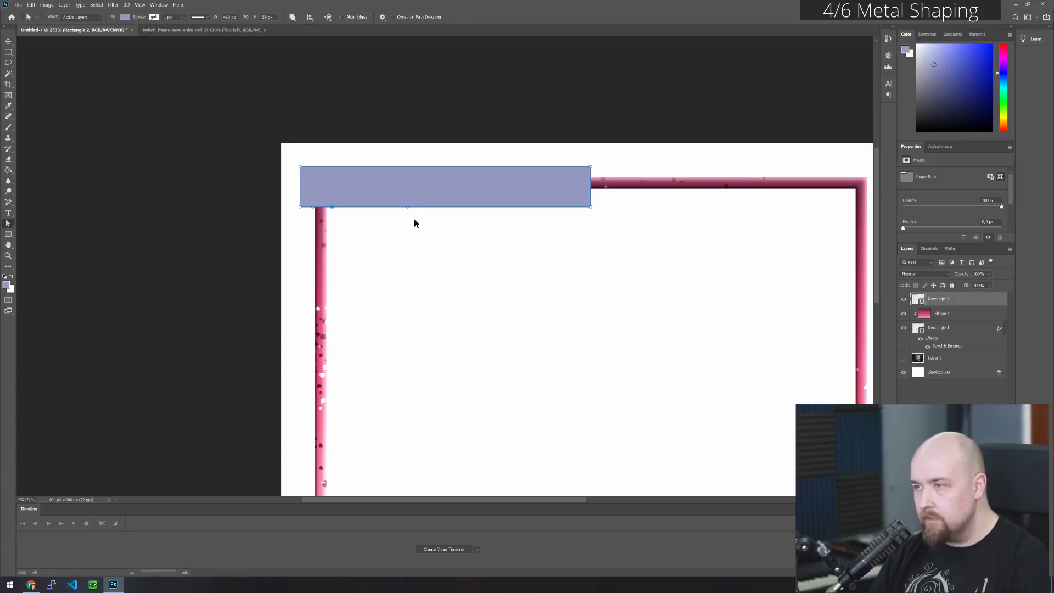
key(ctrl+shift+z)
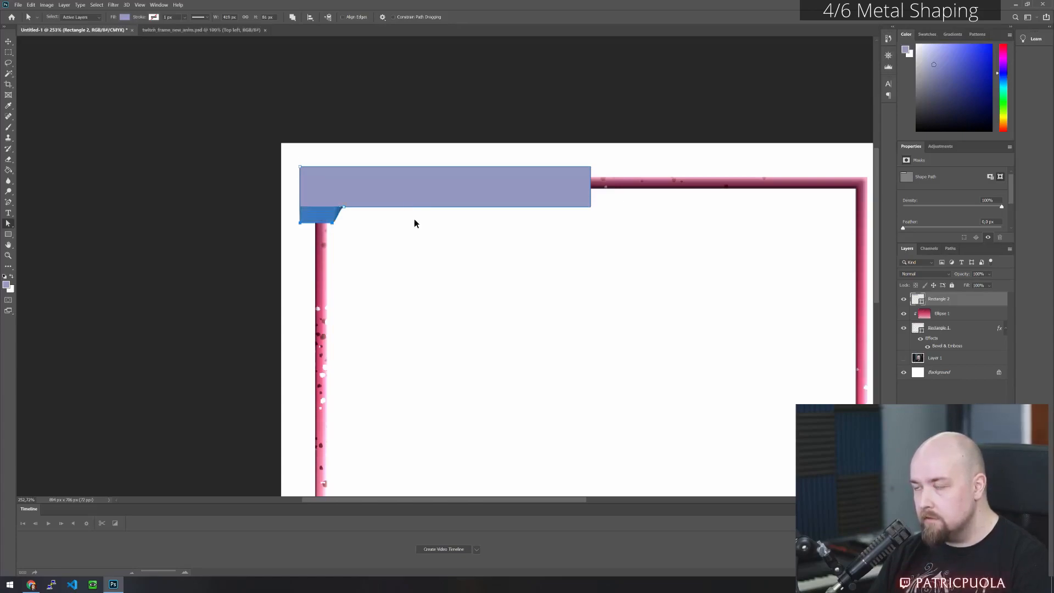
key(ctrl+z)
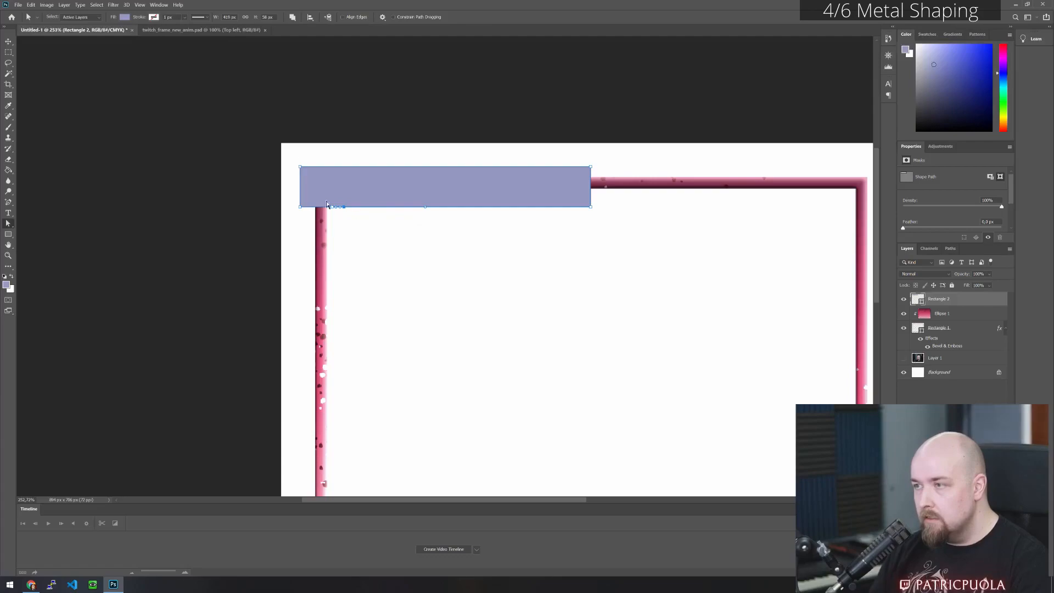
- Move the rectangle's lower-left corner and the adjacent anchor point straight down until the shape is about 179 px tall
key(Down)
key(Down)
key(Down)
key(Down)
key(shift+Down)
key(shift+Down)
key(shift+Down)
key(shift+Down)
key(shift+Down)
key(shift+Down)
key(shift+Down)
key(Down)
key(Down)
key(Down)
key(Down)
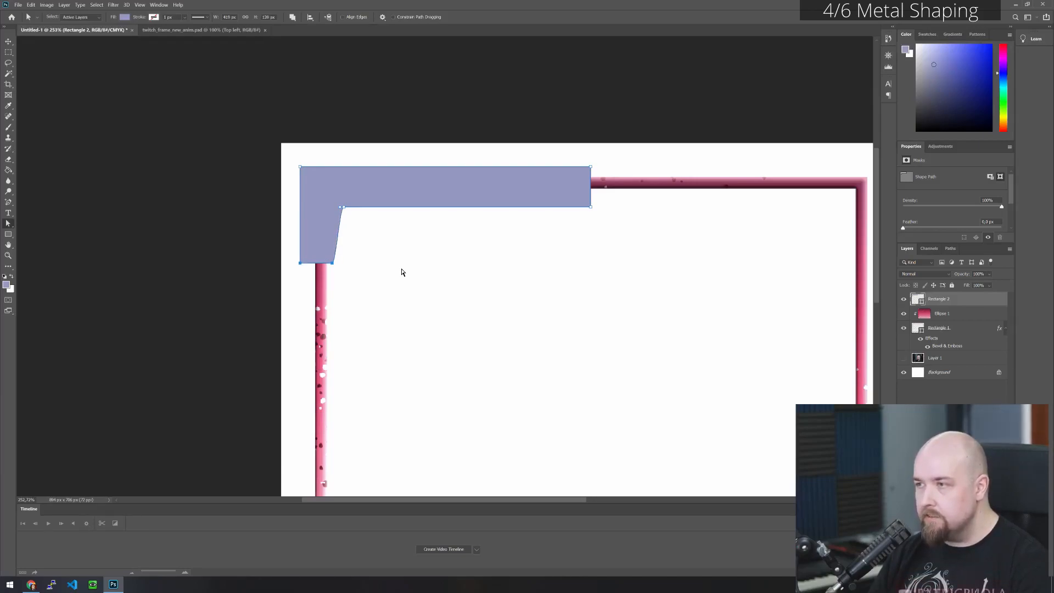
key(shift+Up)
key(shift+Up)
key(shift+Up)
key(shift+Down)
key(shift+Down)
key(shift+Down)
key(shift+Down)
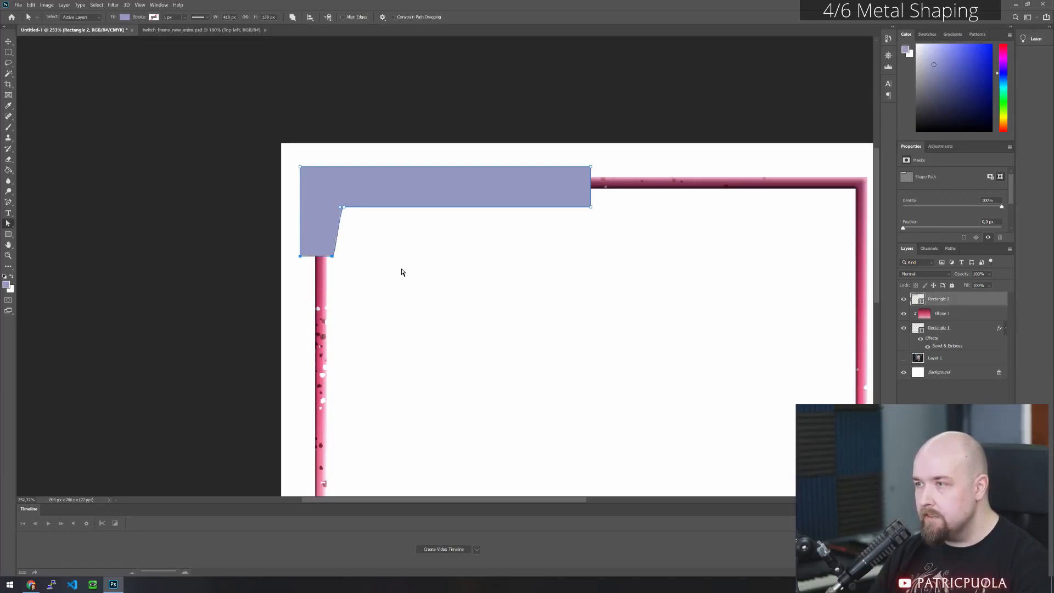
key(shift+Down)
key(shift+Down)
key(shift+Up)
key(shift+Down)
key(shift+Down)
key(shift+Down)
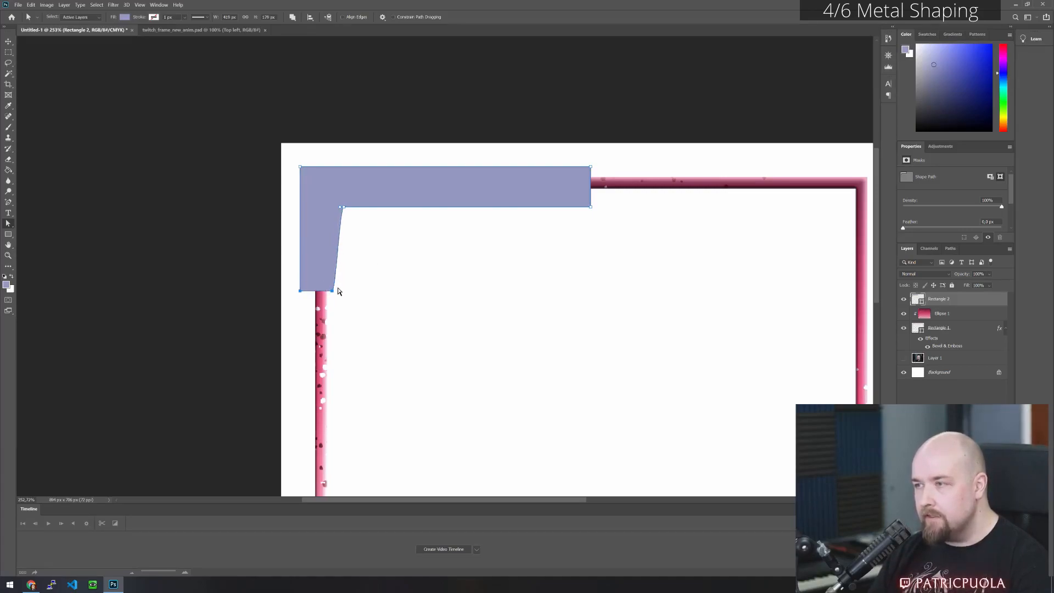
- Convert the inner corner point and the vertical arm's lower-right point into sharp corners so the edge between them is straight
click(347, 216)
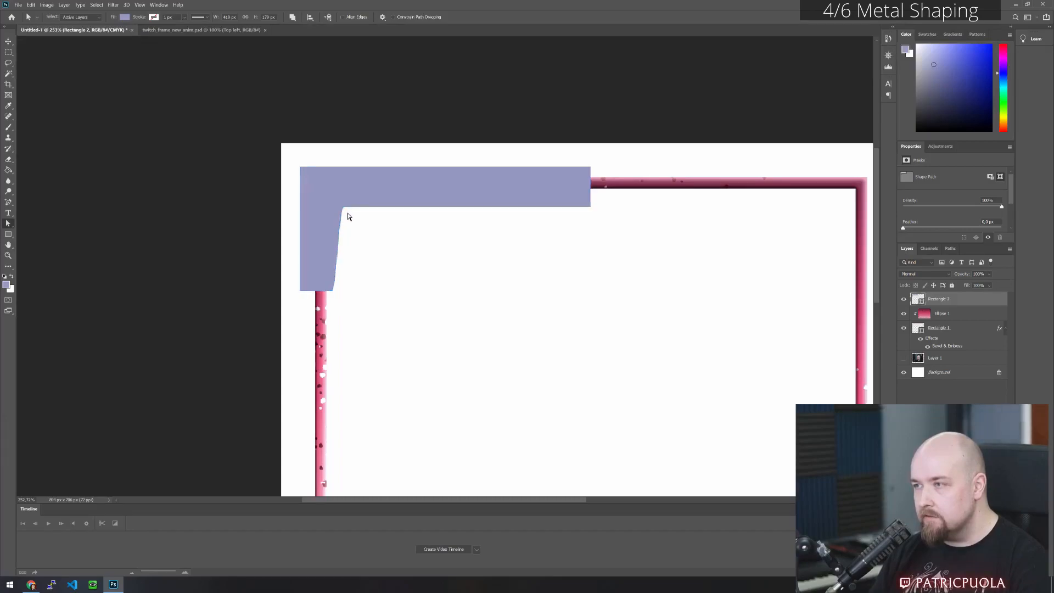
click(320, 237)
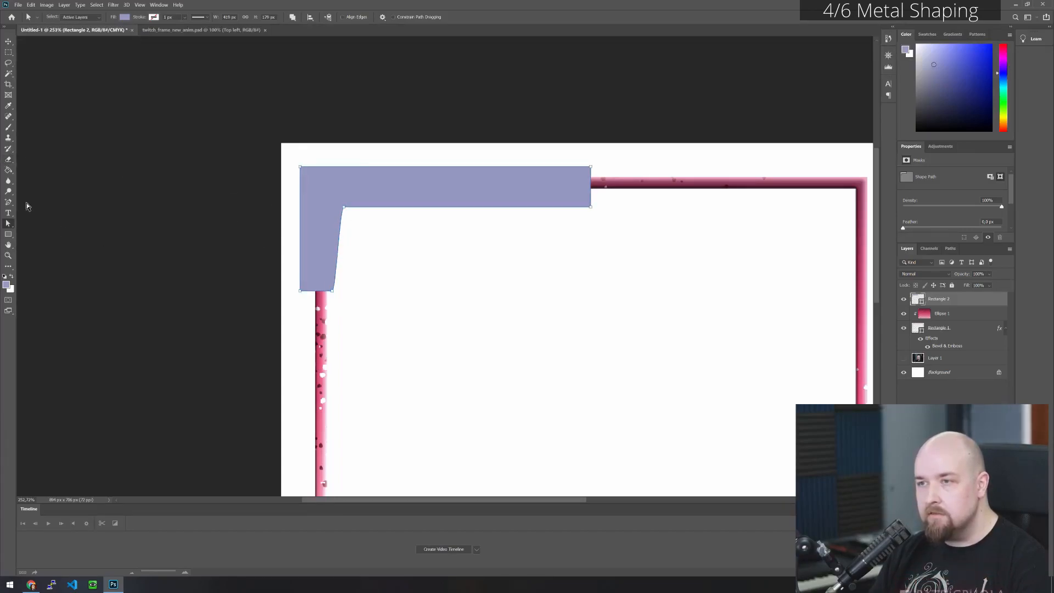
click(9, 203)
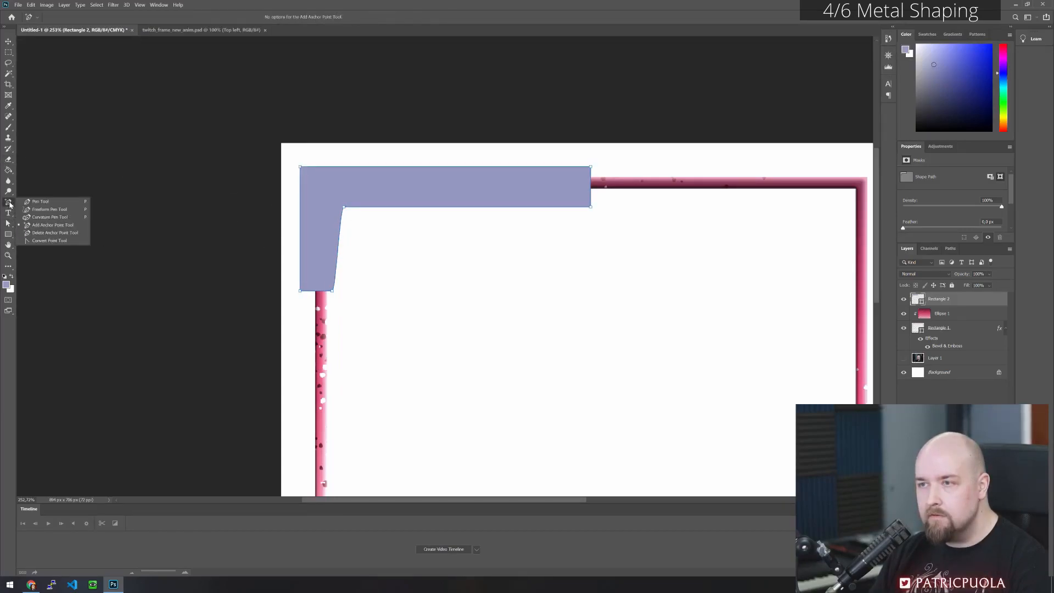
click(10, 204)
click(7, 223)
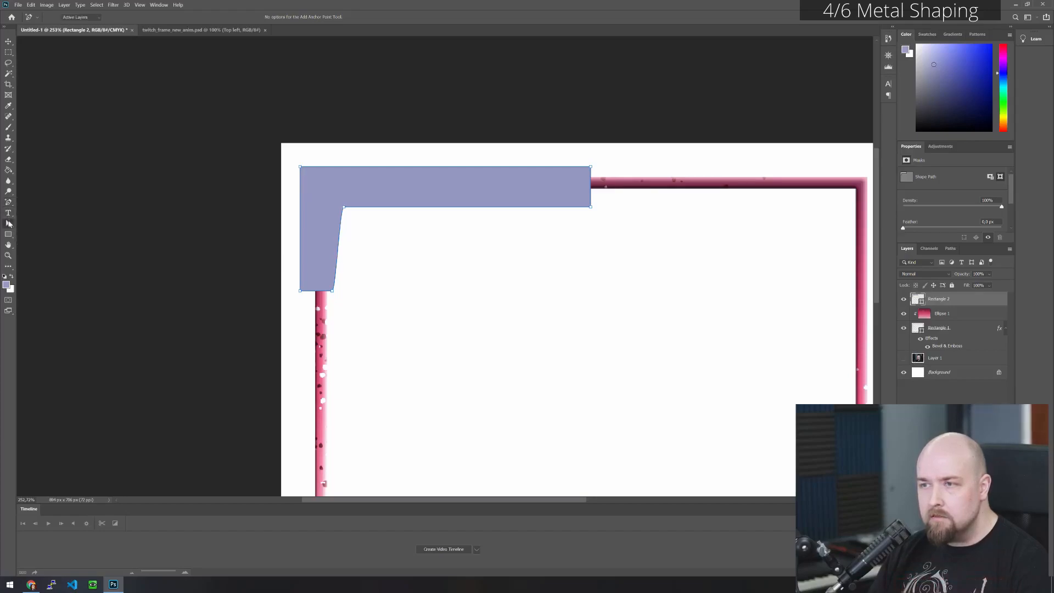
click(8, 223)
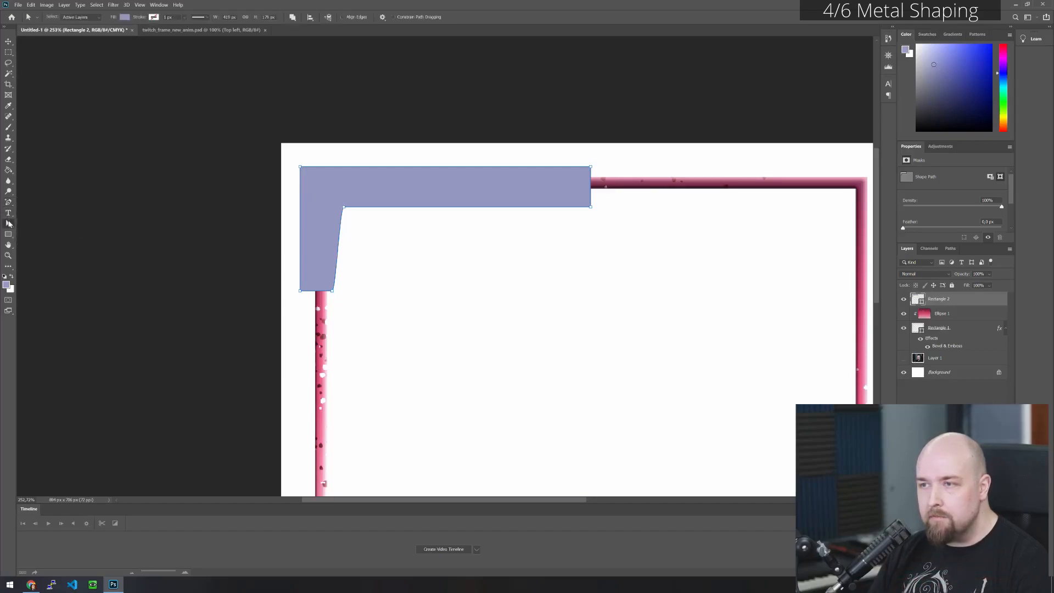
click(344, 207)
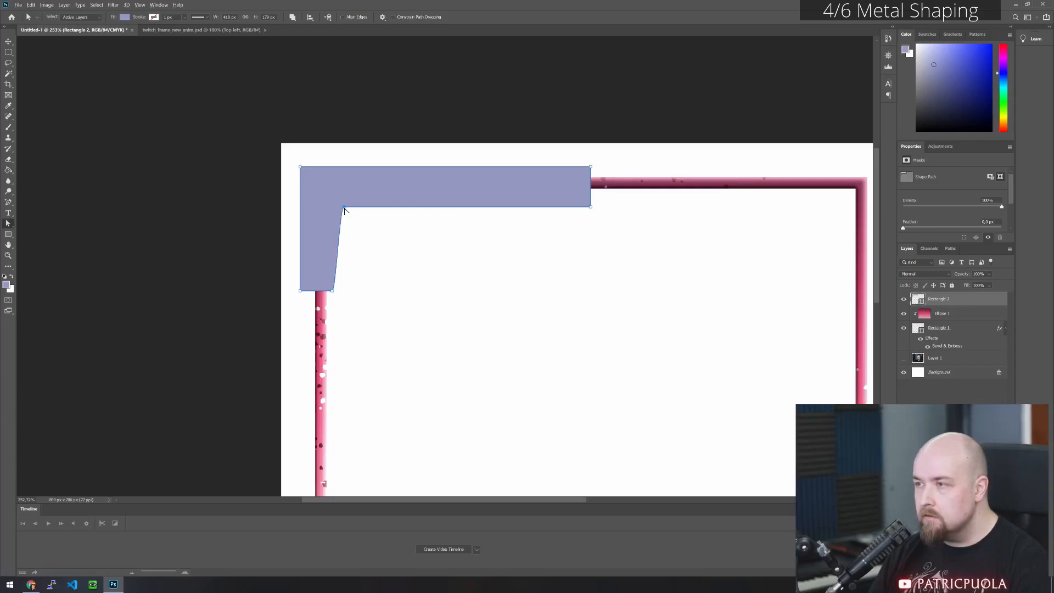
ctrl+alt+click(344, 208)
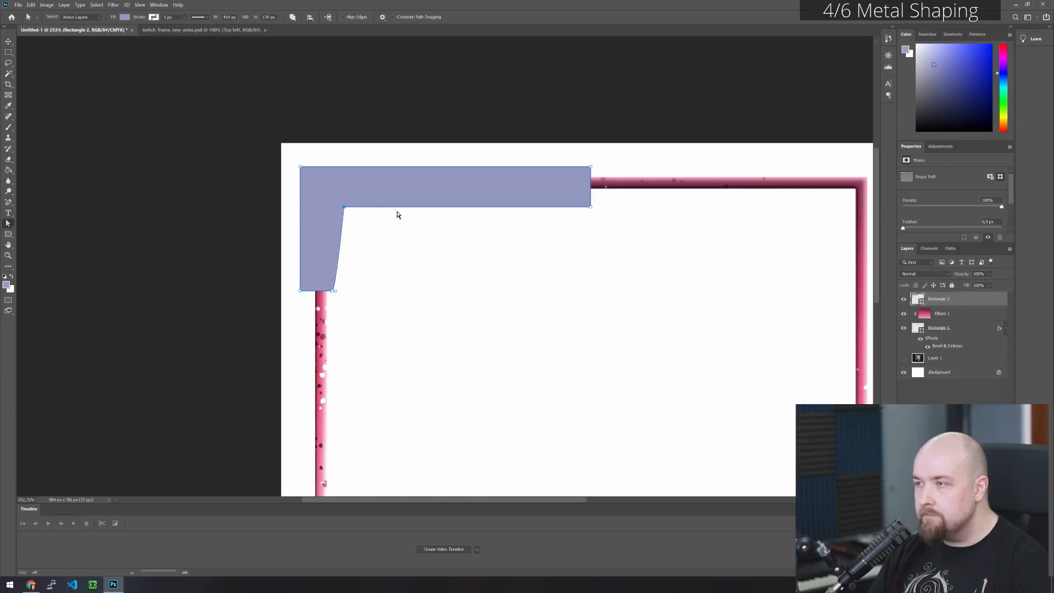
ctrl+alt+click(332, 291)
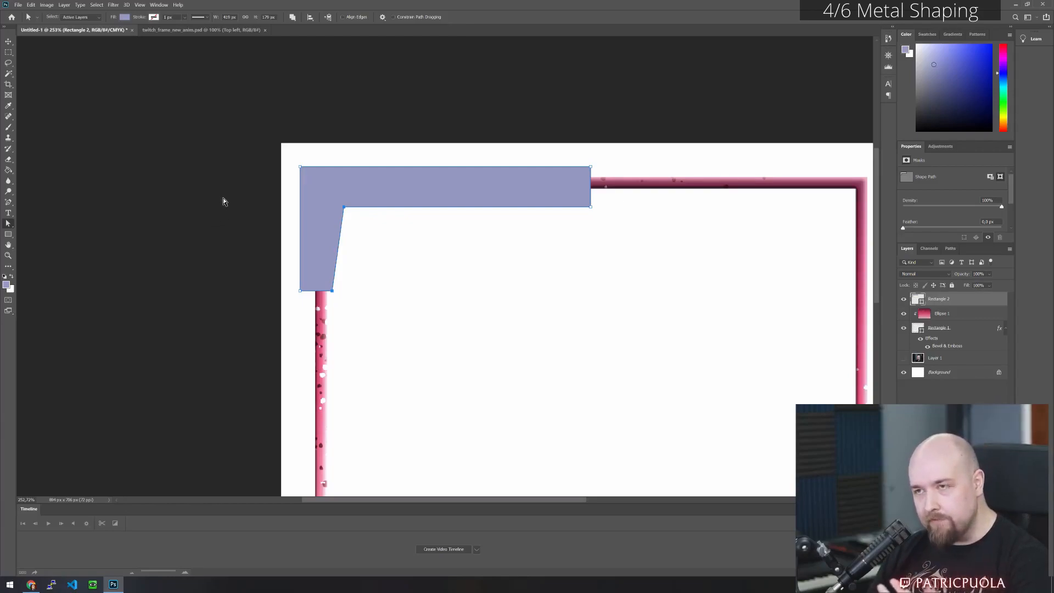
click(333, 292)
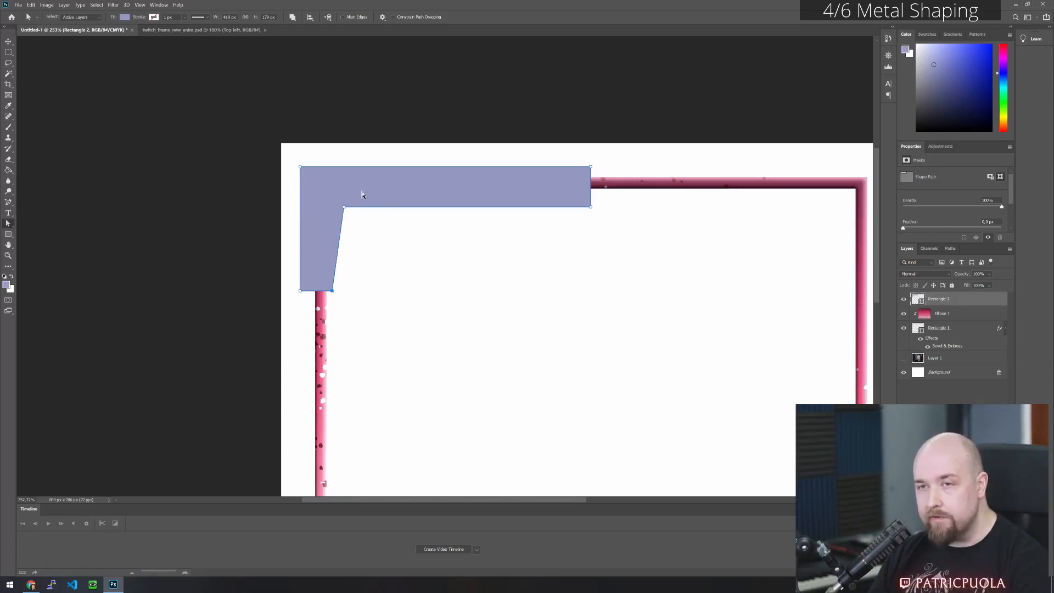
- Add an anchor point midway along the lower edge of the purple shape's horizontal arm
click(9, 202)
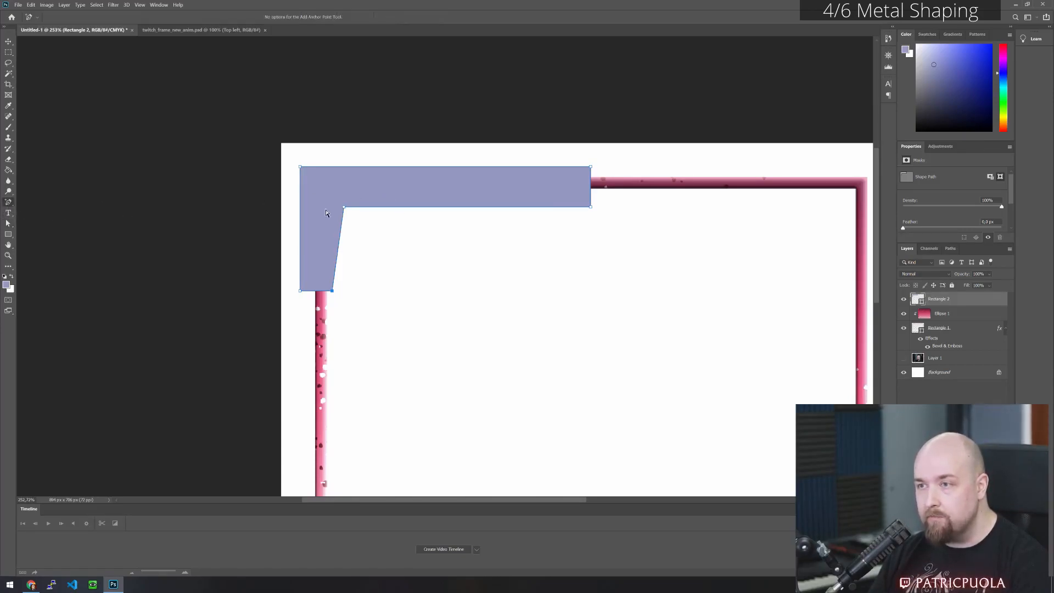
click(464, 207)
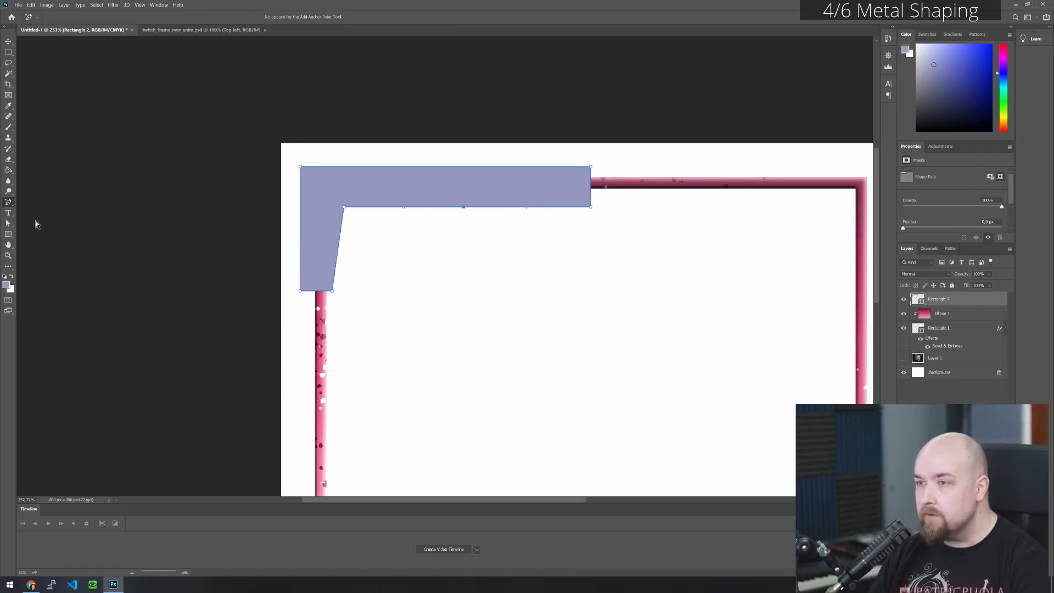
click(7, 224)
- Try pulling the new middle anchor point down and reshaping the lower edge with its direction handles, as a curve and as a corner
drag(463, 208, 465, 227)
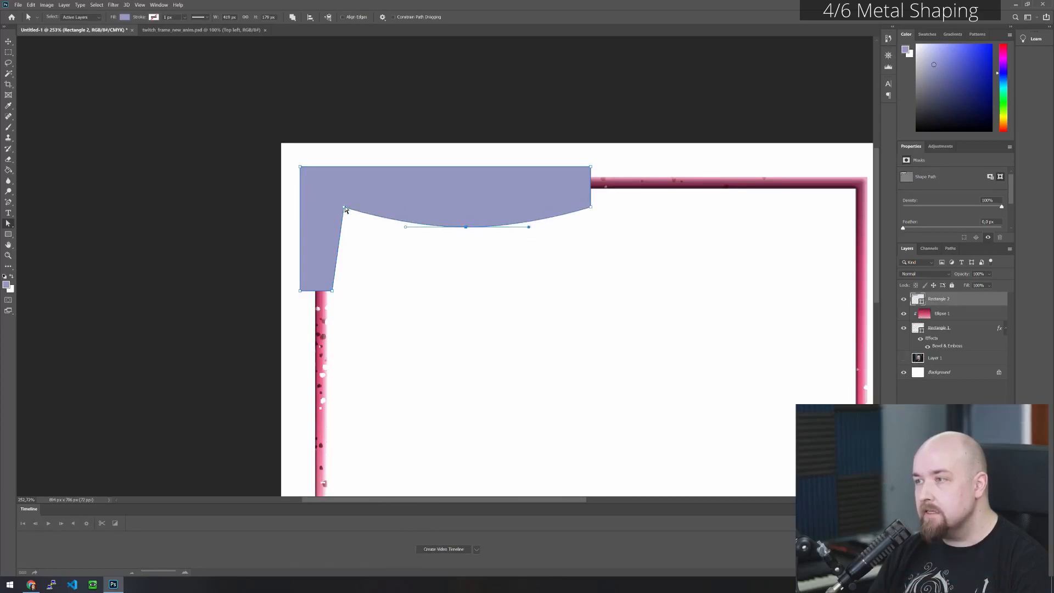
drag(405, 226, 418, 205)
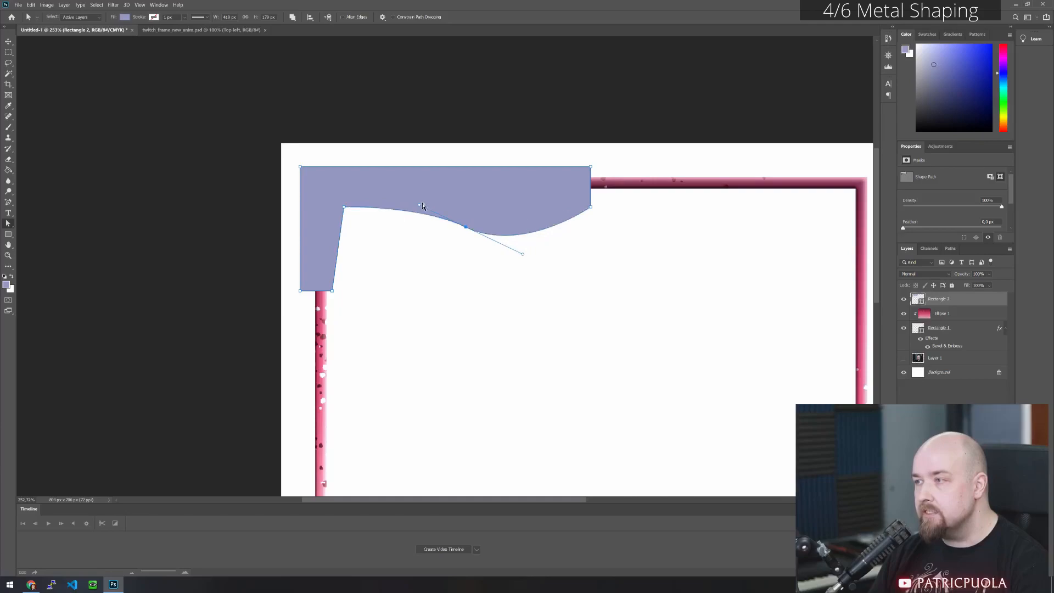
drag(524, 255, 490, 213)
drag(421, 249, 438, 212)
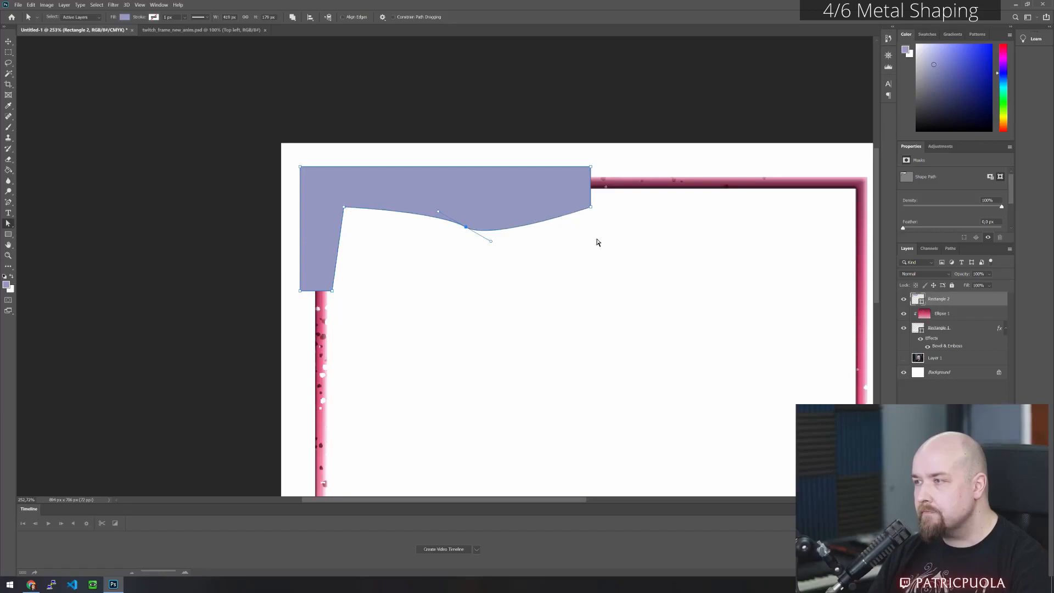
ctrl+alt+click(466, 227)
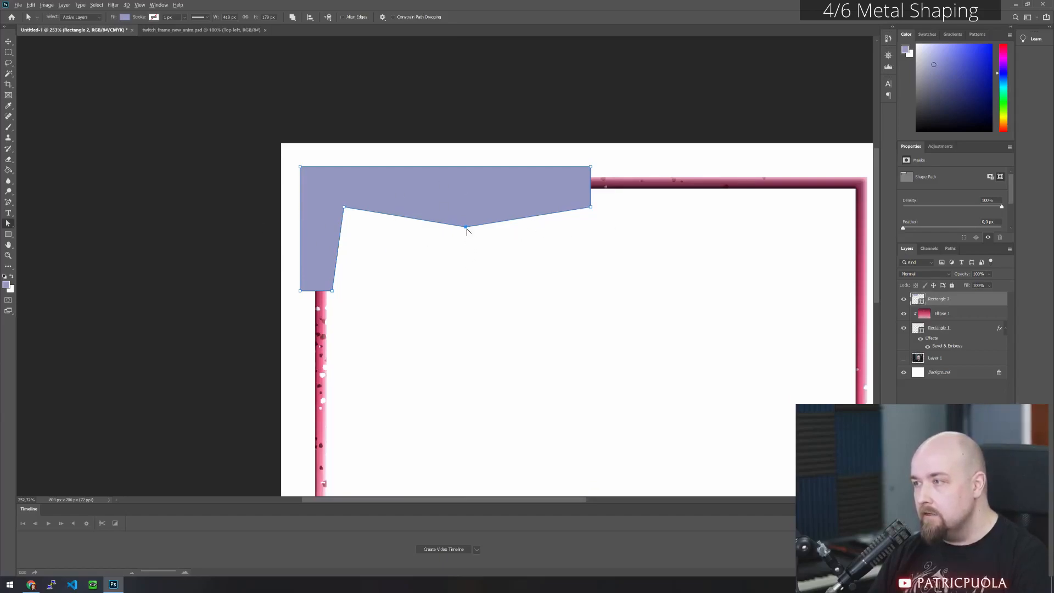
drag(466, 227, 401, 226)
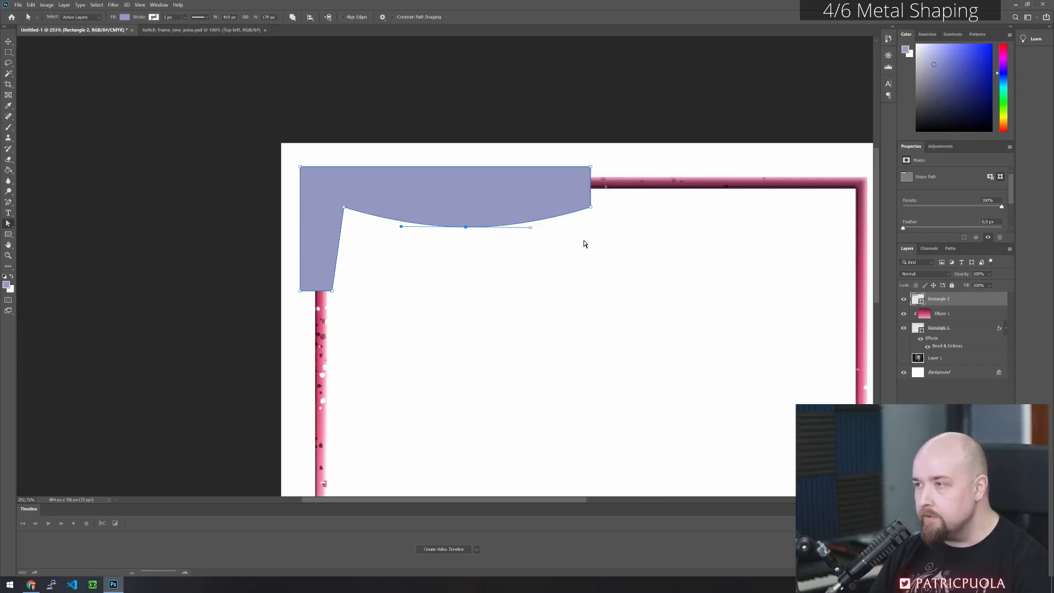
- Undo the reshaping of the middle anchor point, keeping the point on the straight lower edge
key(ctrl+z)
key(ctrl+z)
key(ctrl+z)
key(ctrl+z)
key(ctrl+z)
key(ctrl+z)
key(ctrl+z)
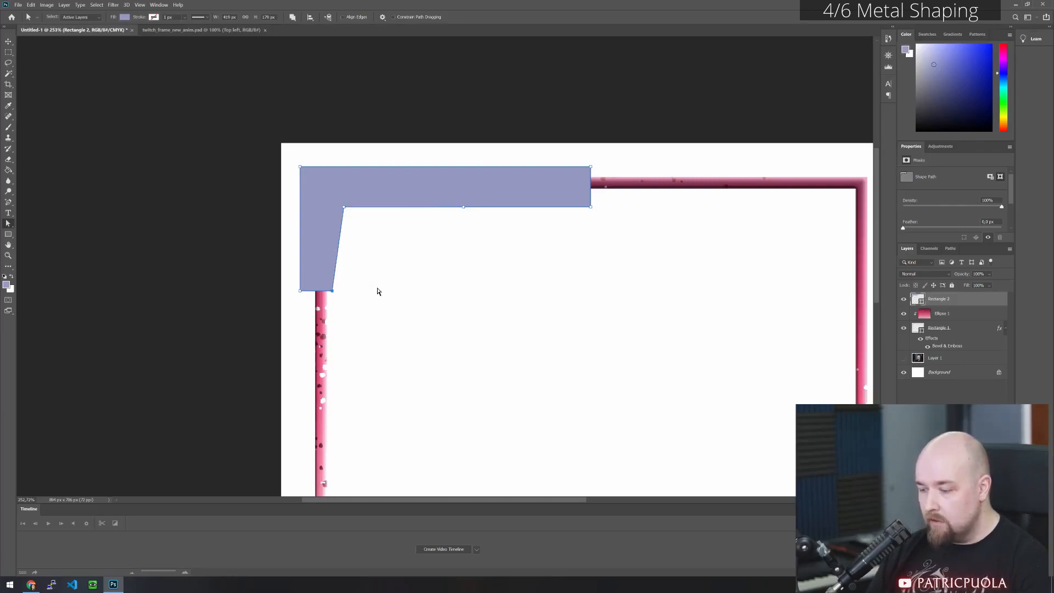
- Nudge the vertical arm's lower-right point right and the inner corner point left until the arm's inner edge is nearly vertical
key(shift+Right)
key(shift+Right)
key(shift+Left)
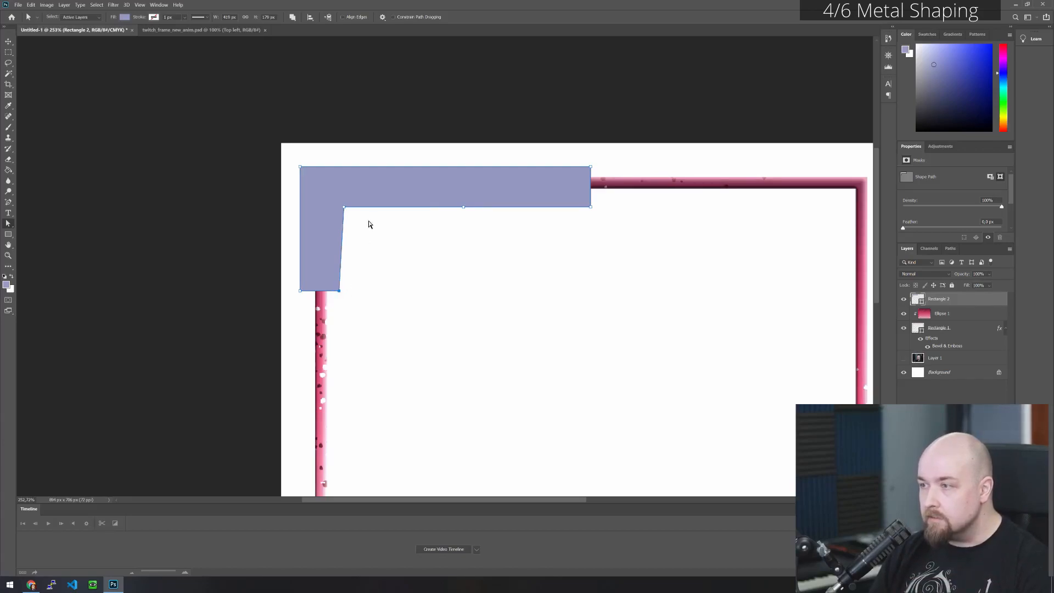
click(343, 208)
key(shift+Left)
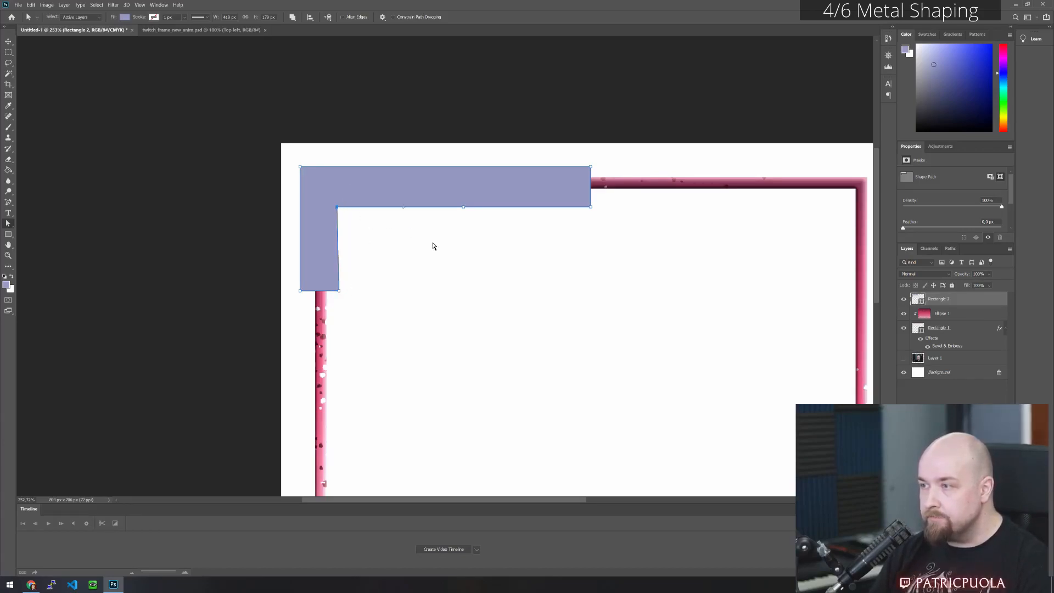
key(Right)
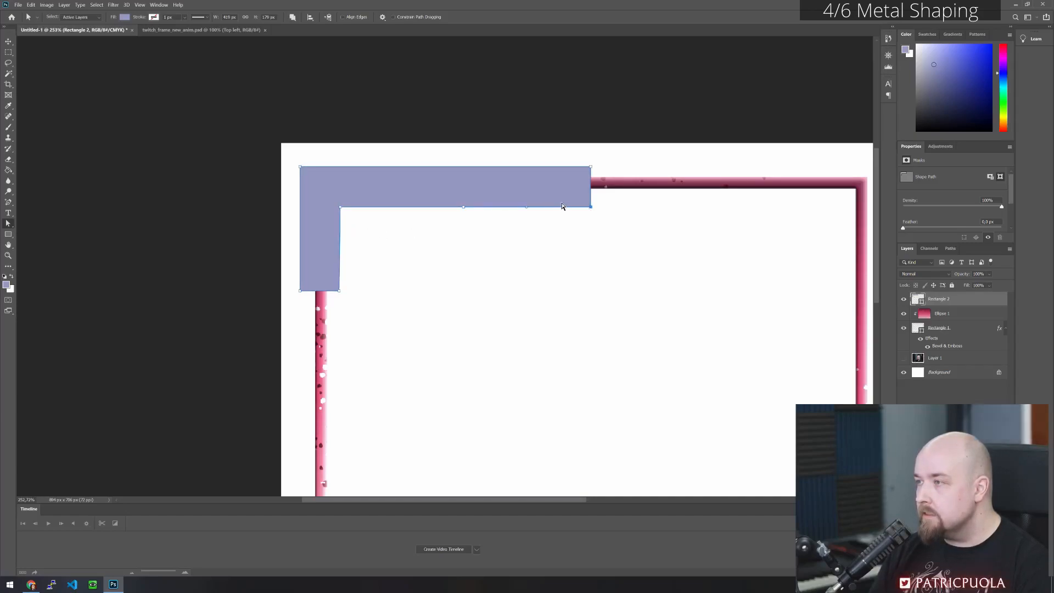
- Add three anchor points on the horizontal arm's lower edge, between its midpoint and its right end
click(9, 202)
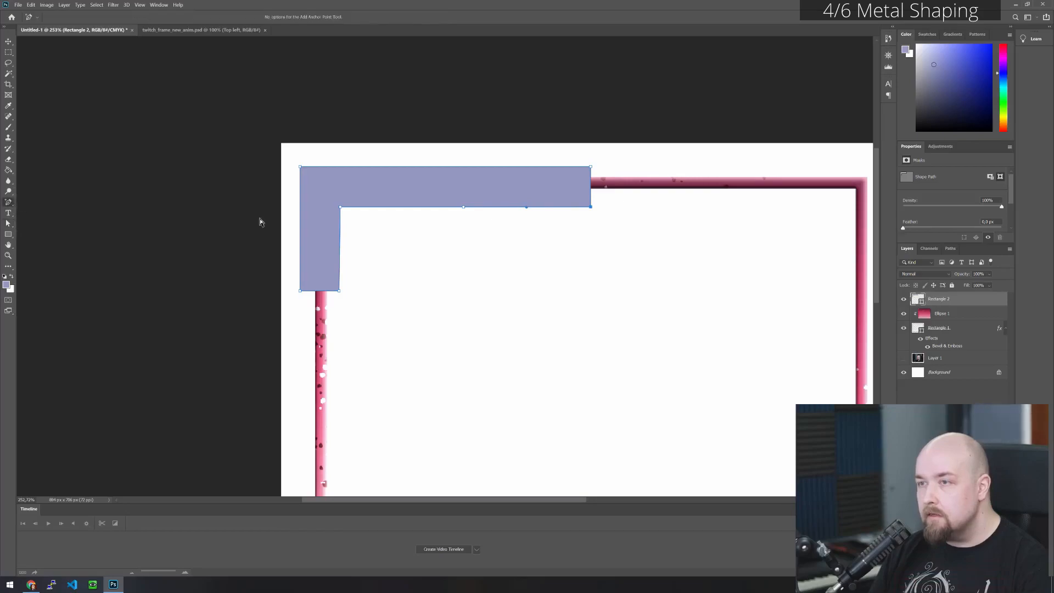
click(566, 207)
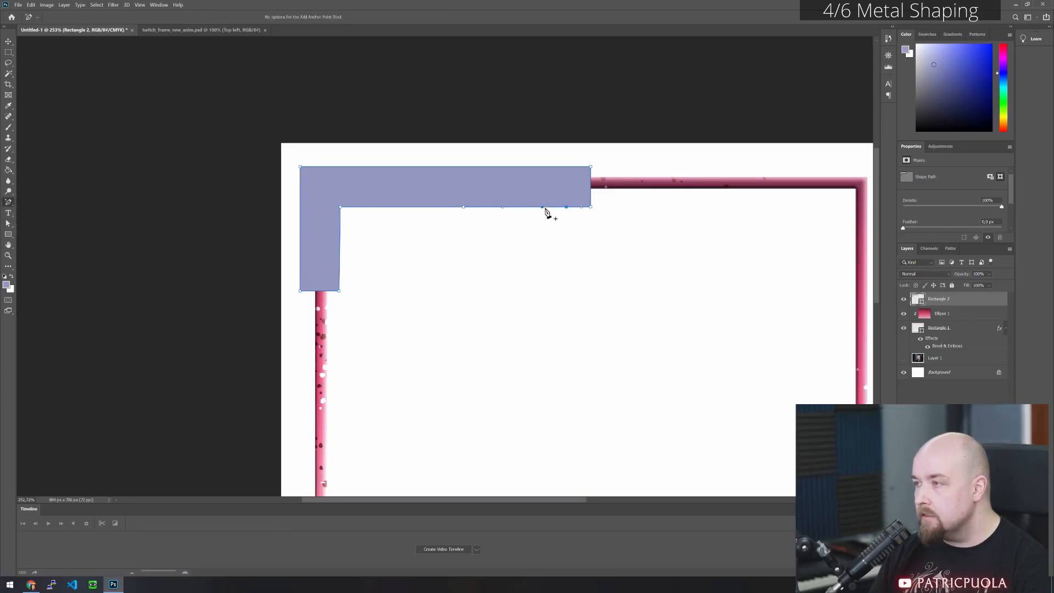
click(515, 207)
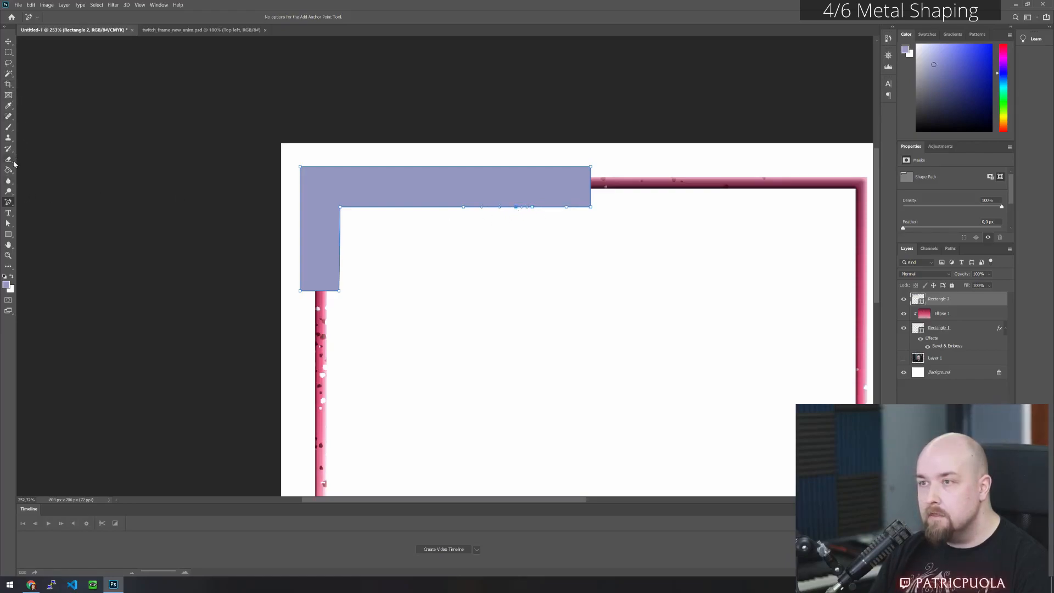
- Move the horizontal arm's lower-right corner point straight down to form a curved, pointed tip
click(12, 221)
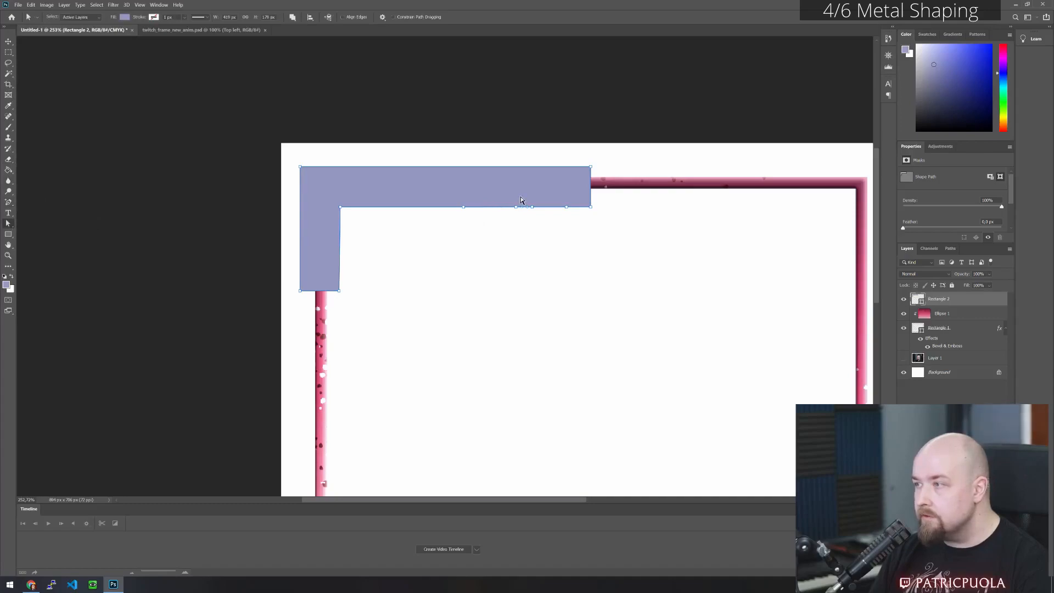
click(591, 207)
key(shift+Down)
key(shift+Down)
key(shift+Down)
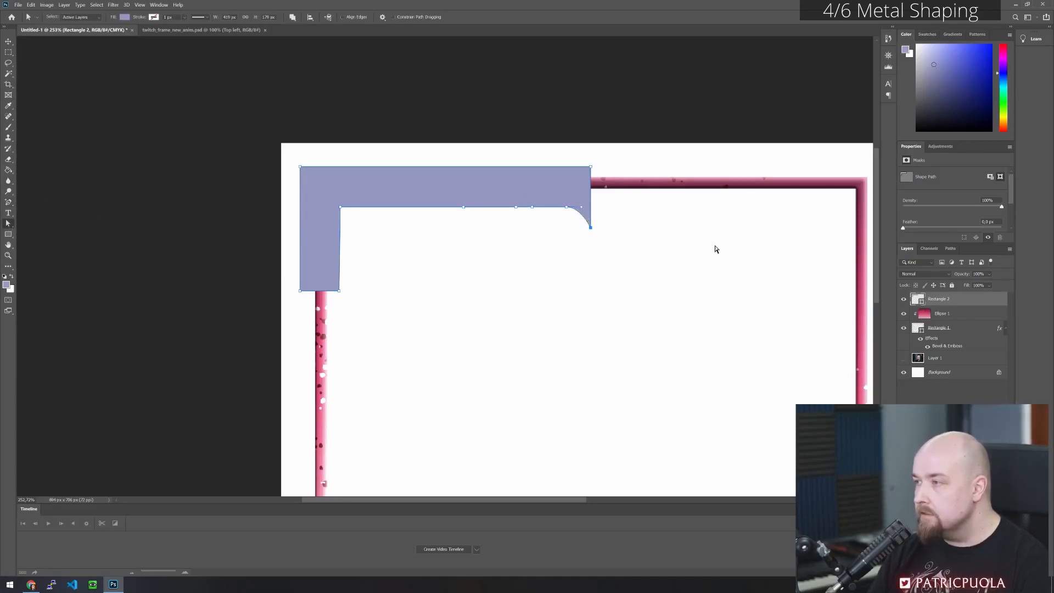
click(608, 240)
- Pull the middle of the three added points down and right, shaping its handles into a second hooked spike beside the tip
click(538, 199)
click(533, 208)
key(shift+Down)
key(shift+Down)
key(shift+Down)
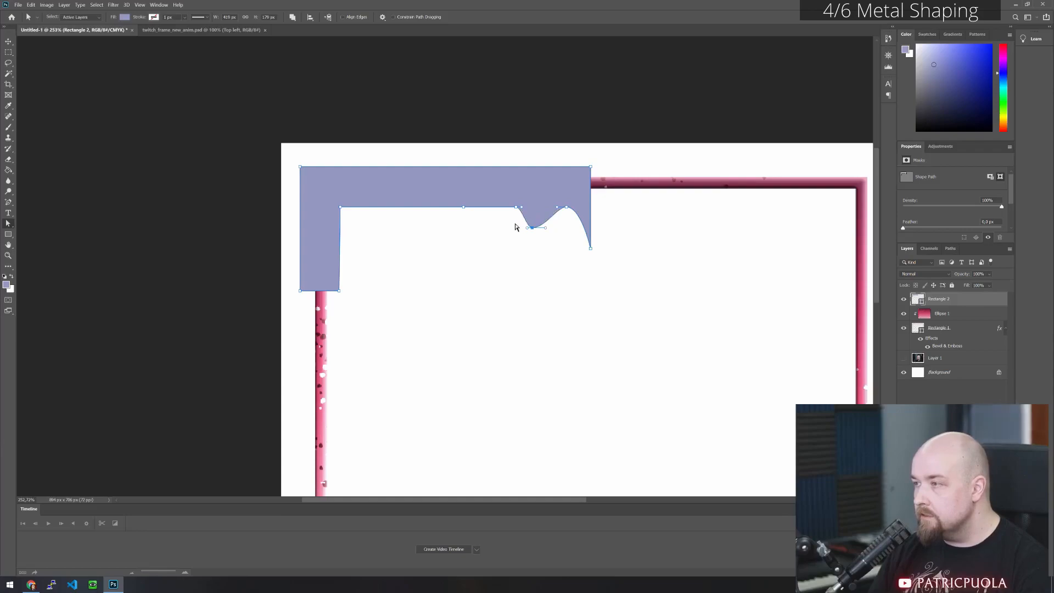
drag(520, 232, 560, 229)
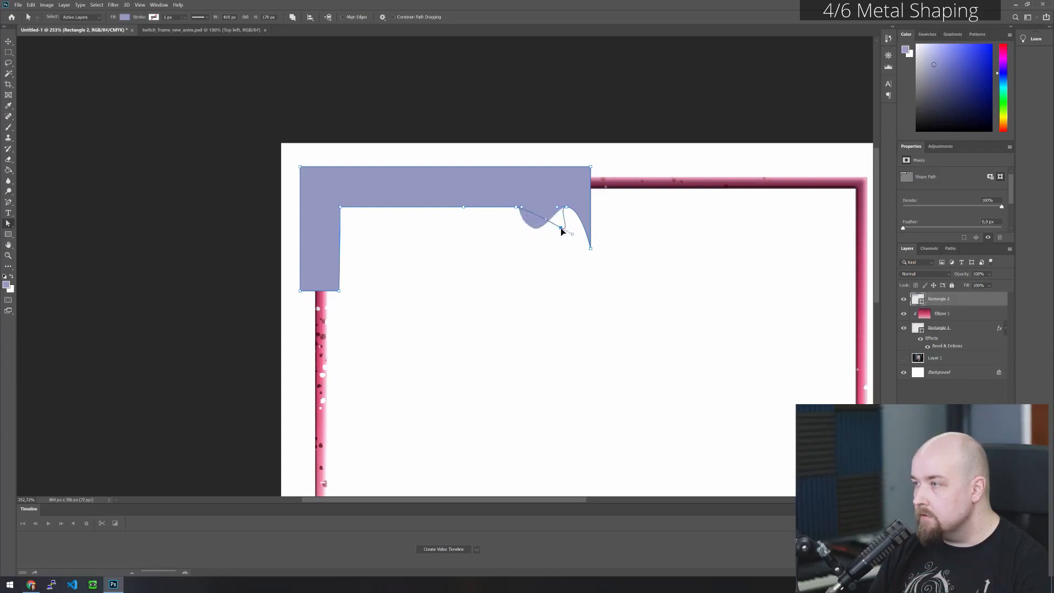
drag(573, 236, 568, 240)
drag(562, 230, 580, 235)
click(566, 255)
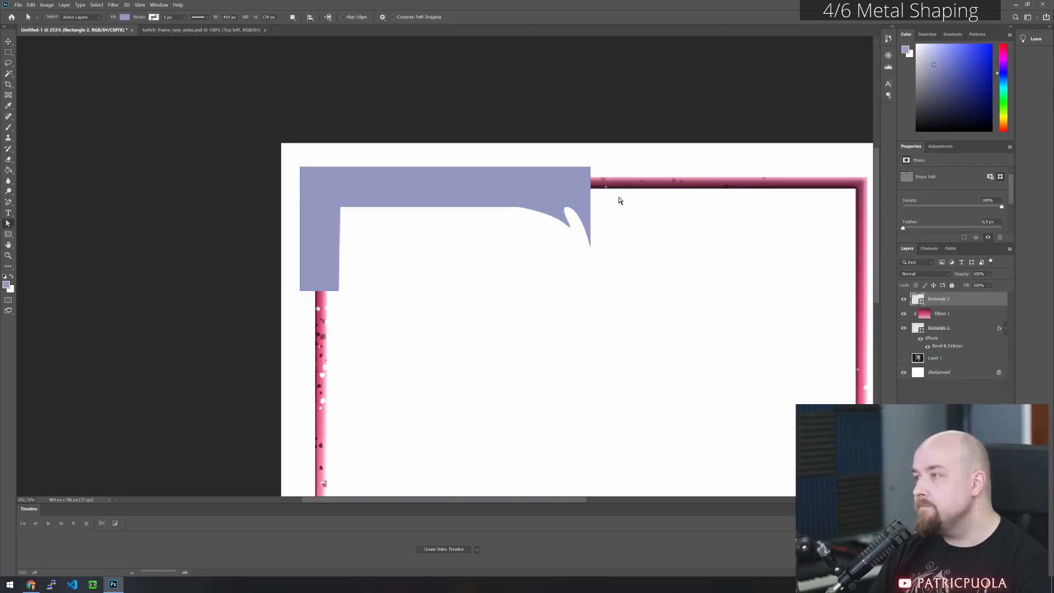
- Add six anchor points in a row along the purple shape's upper edge, on the right half of the horizontal arm
click(591, 245)
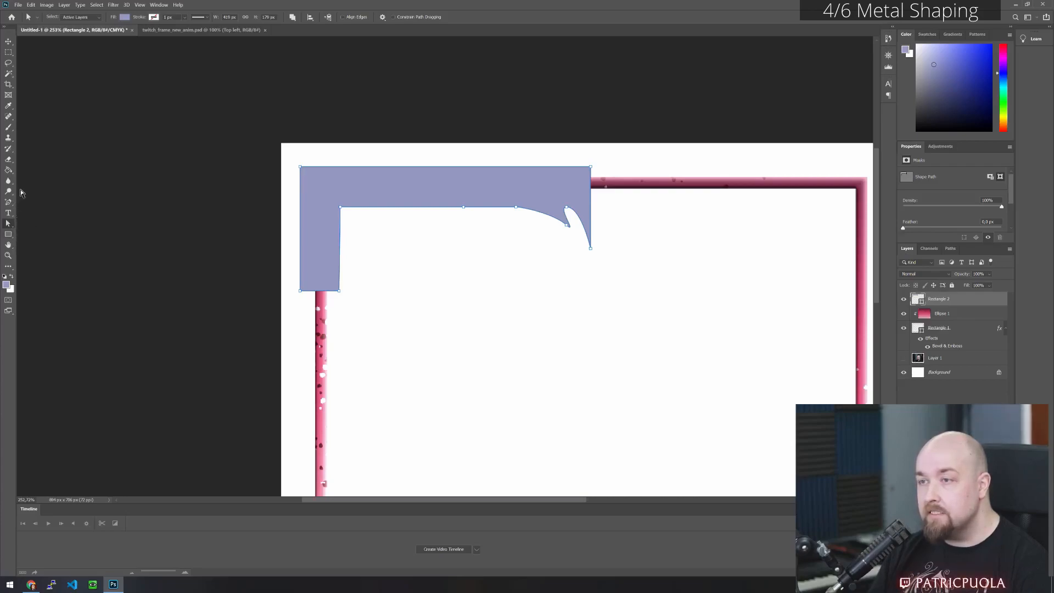
click(10, 202)
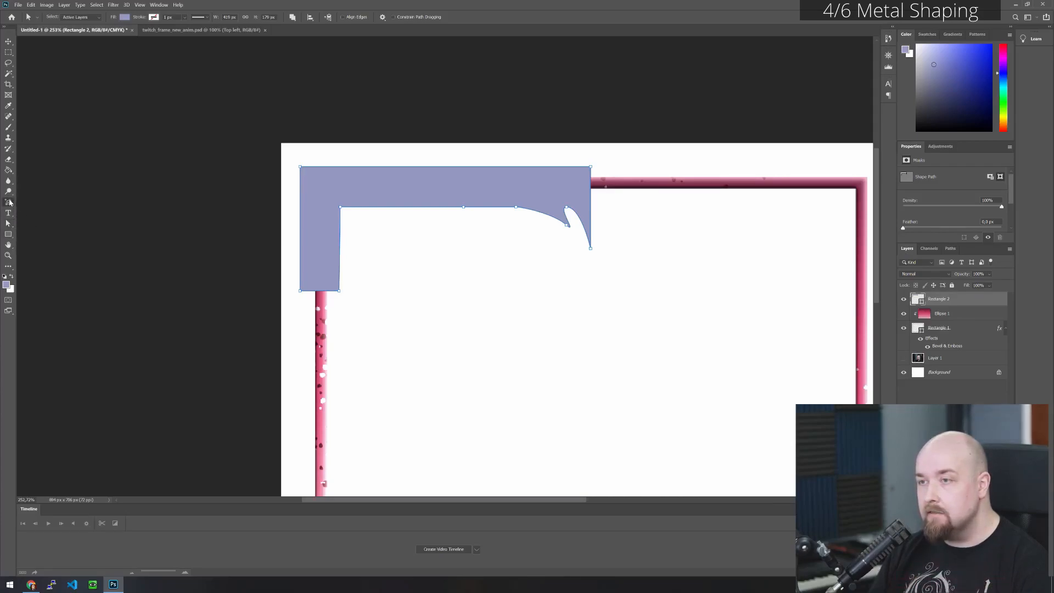
click(515, 167)
click(481, 166)
click(457, 166)
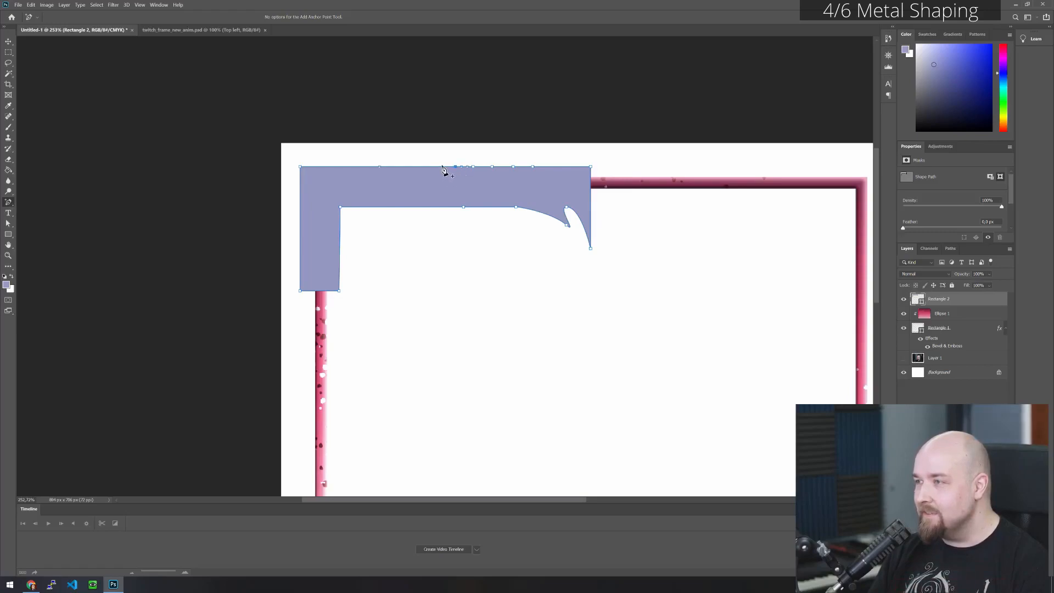
click(436, 167)
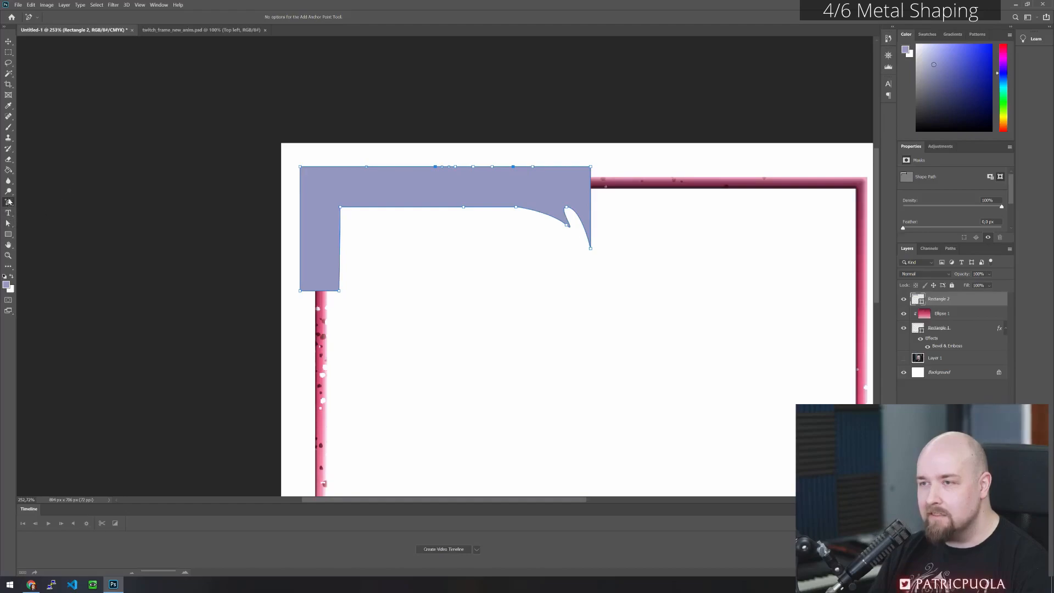
click(8, 223)
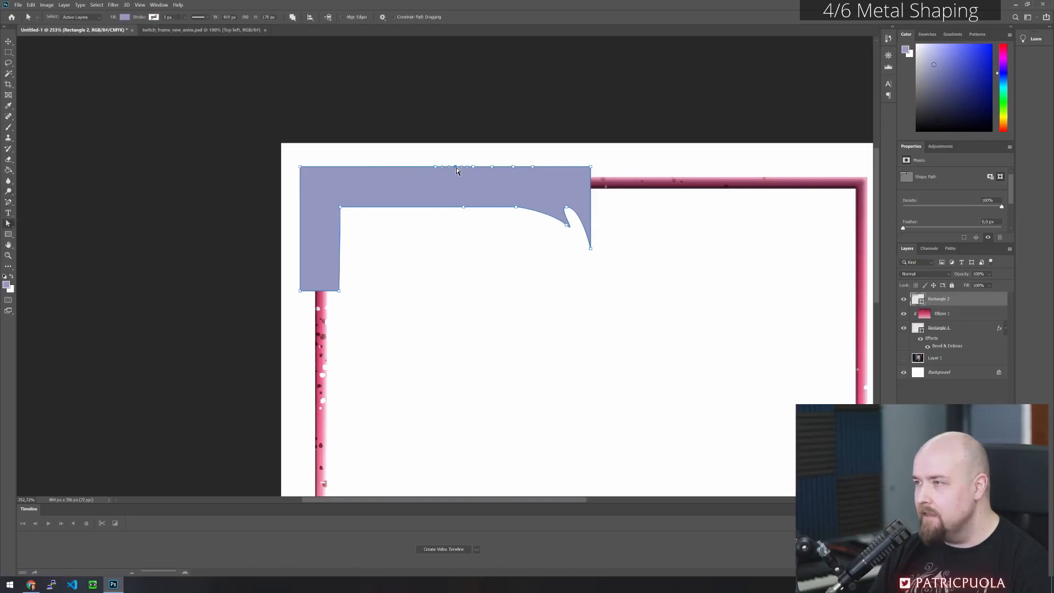
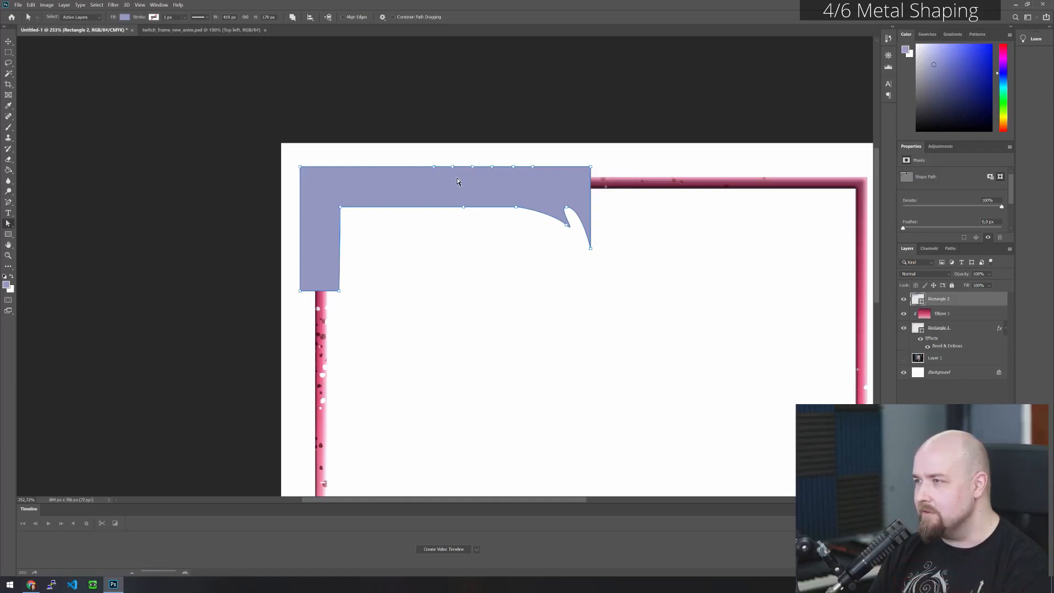
- Move every second of the six added upper-edge anchor points down together to form a row of notches
click(513, 166)
click(453, 167)
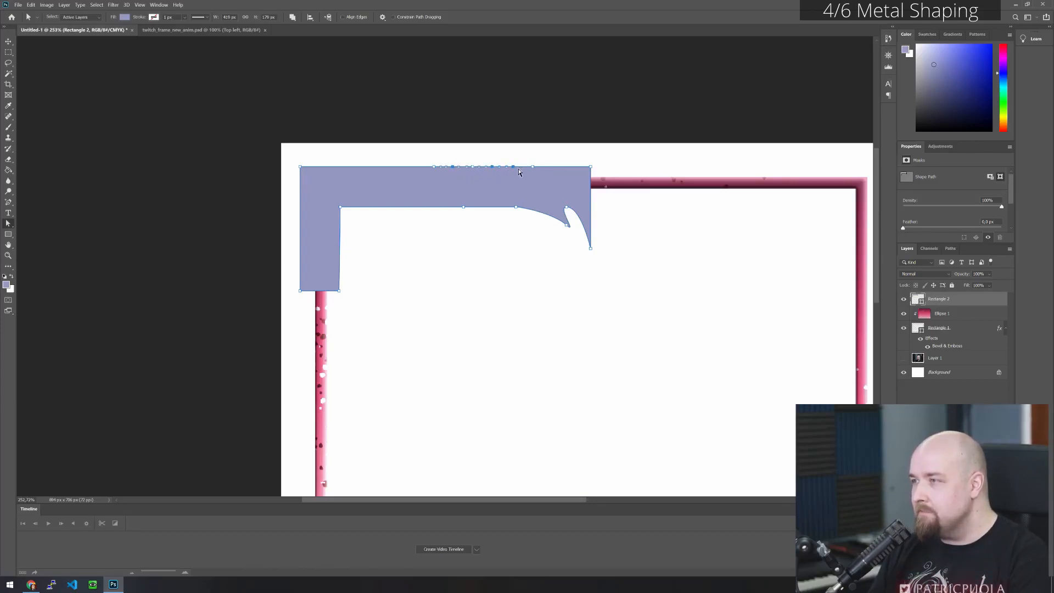
key(Down)
key(Down)
key(Down)
key(Down)
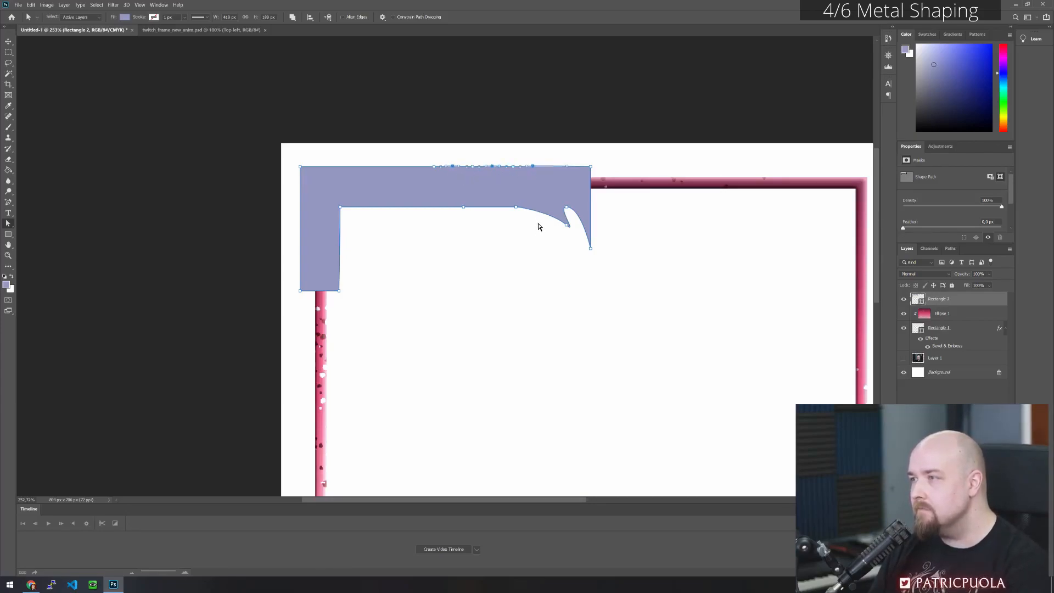
key(Down)
key(Down)
key(Down)
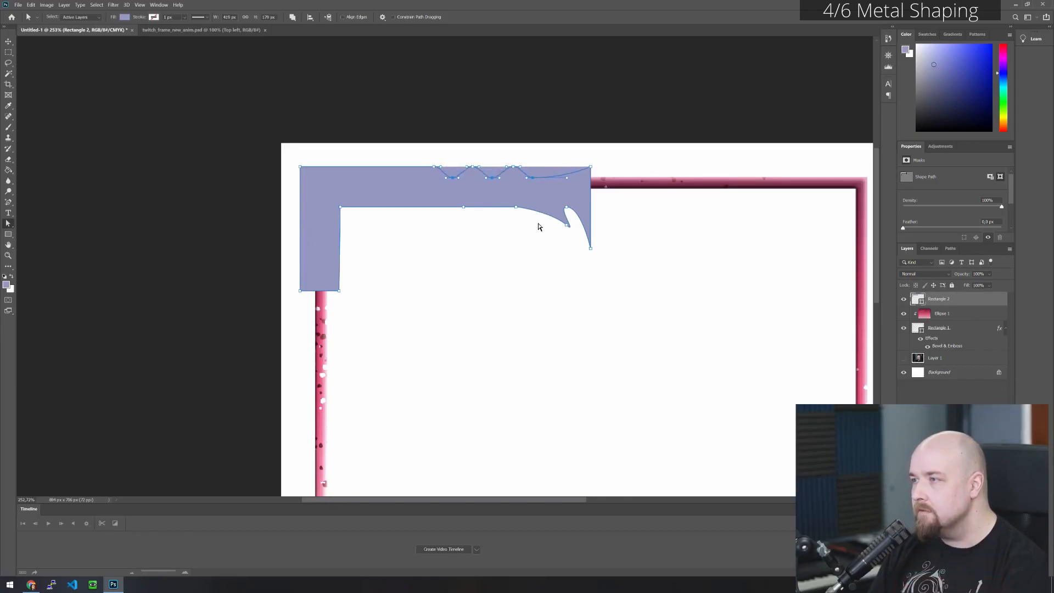
- Shift the three raised anchor points between the notches to the right, slanting them into sharp, right-leaning spikes
click(478, 168)
click(479, 169)
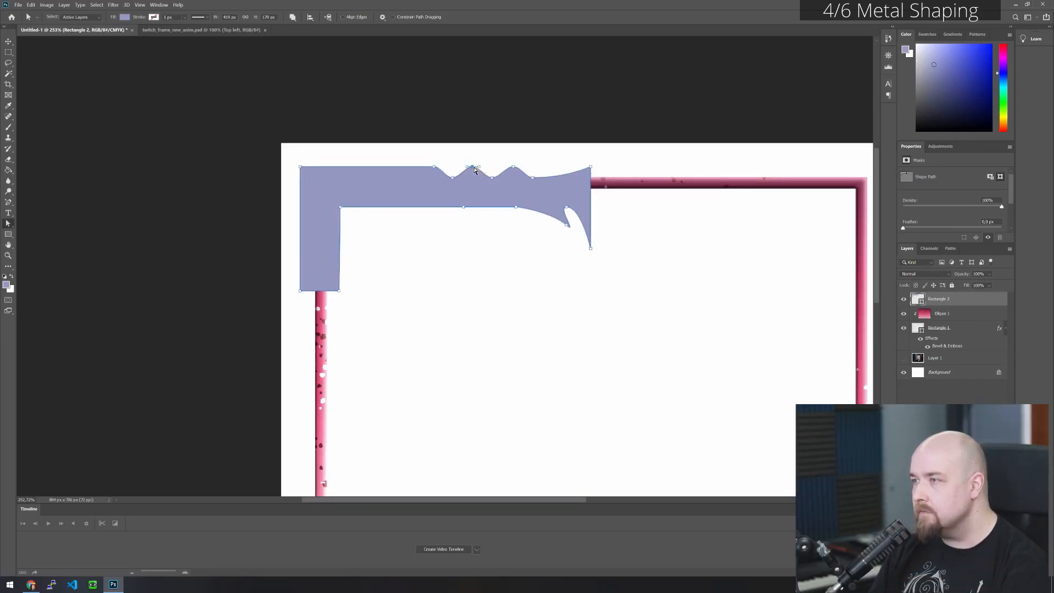
shift+click(511, 168)
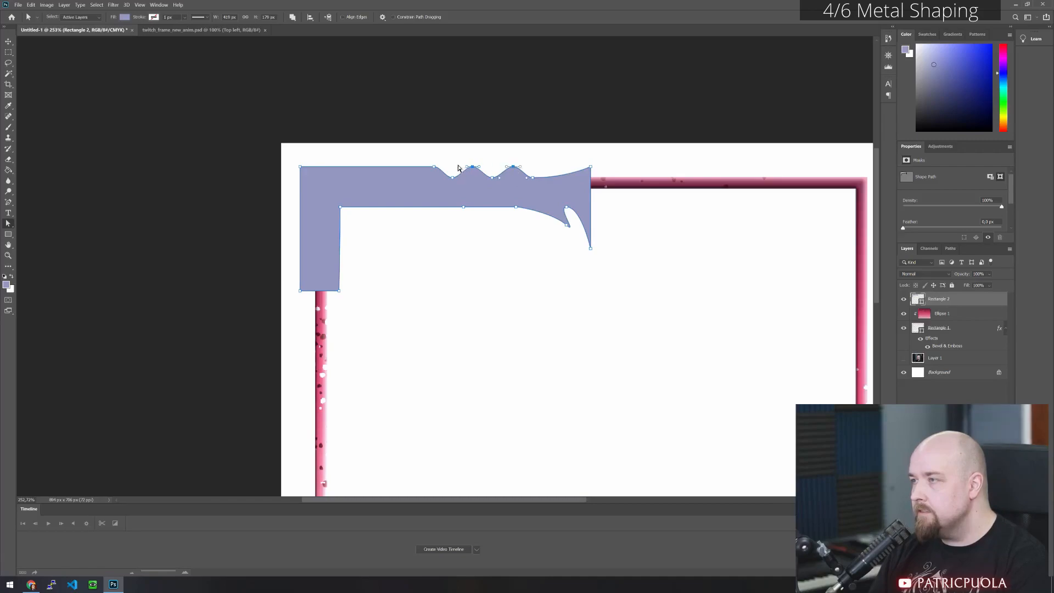
key(Right)
key(Right)
key(Right)
key(Right)
key(Right)
key(Right)
key(Right)
key(Right)
key(Right)
key(Right)
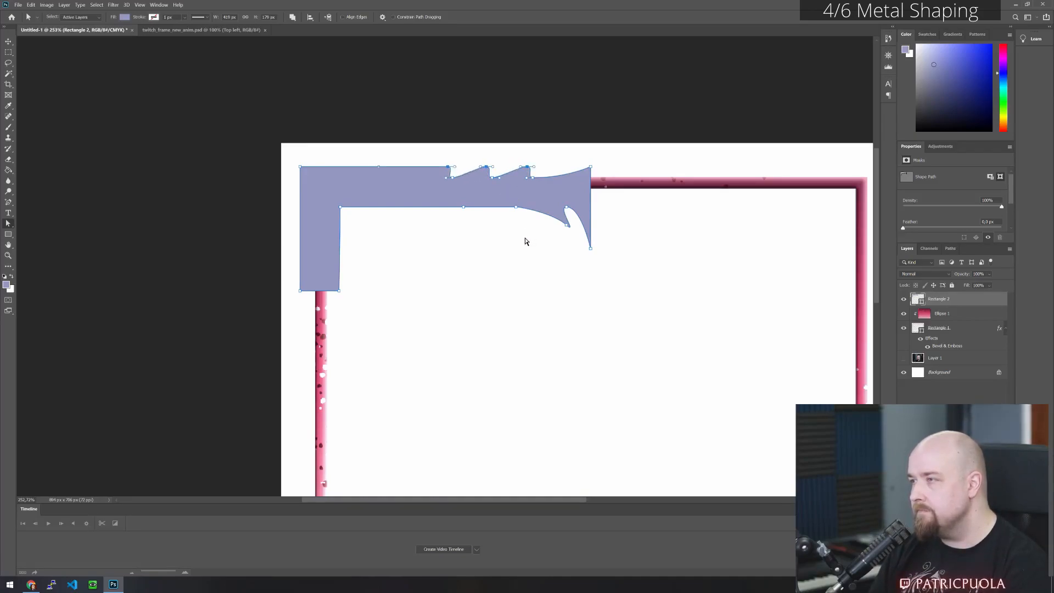
key(Right)
key(Right)
key(Right)
key(Right)
key(Right)
key(Right)
key(Right)
key(Right)
key(Right)
key(Right)
click(529, 256)
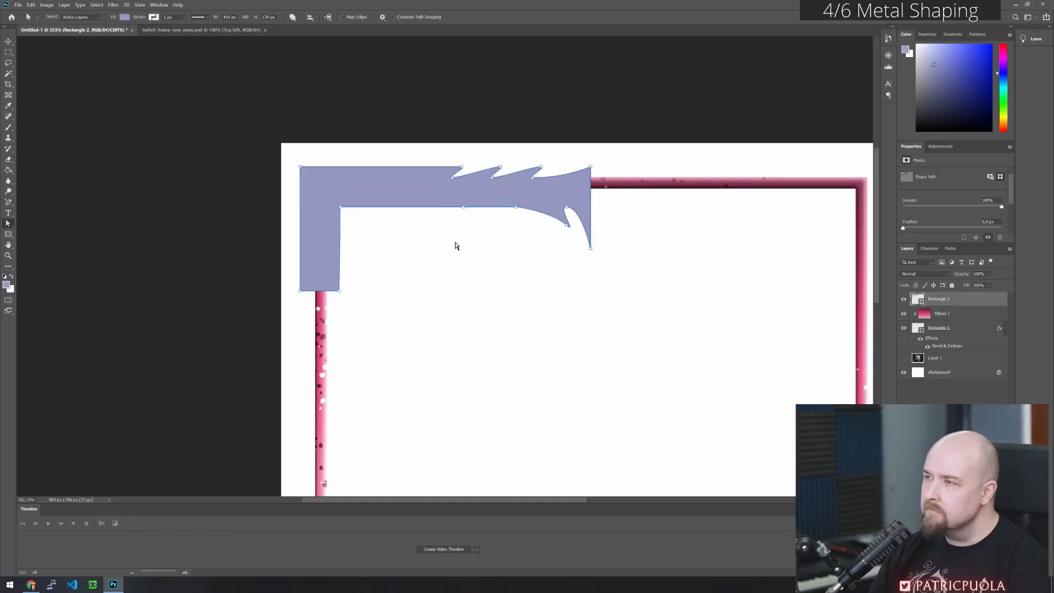
- Reshape the handles of the shape's outer upper-left corner point into a small flared tip with a curved upper edge
click(344, 169)
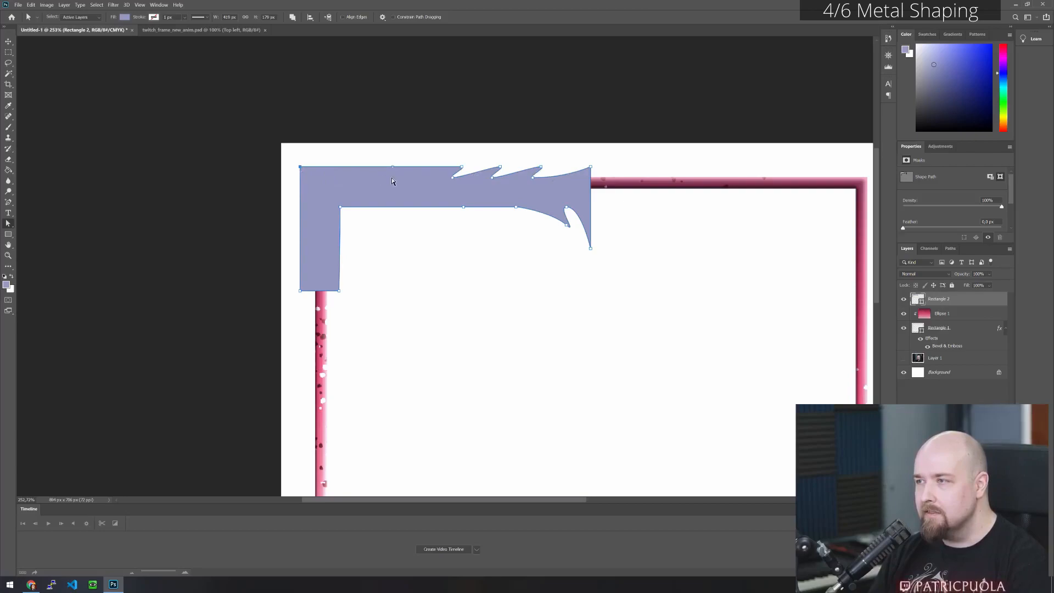
mouse_move(300, 169)
mouse_down()
mouse_move(275, 158)
mouse_move(329, 163)
mouse_move(296, 155)
mouse_move(311, 181)
mouse_up()
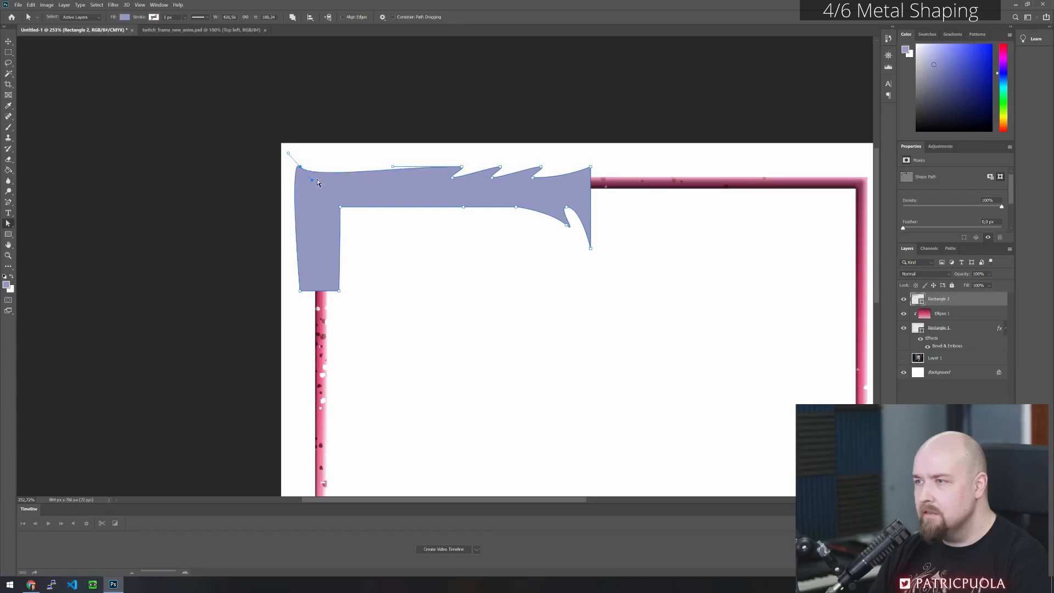
click(406, 228)
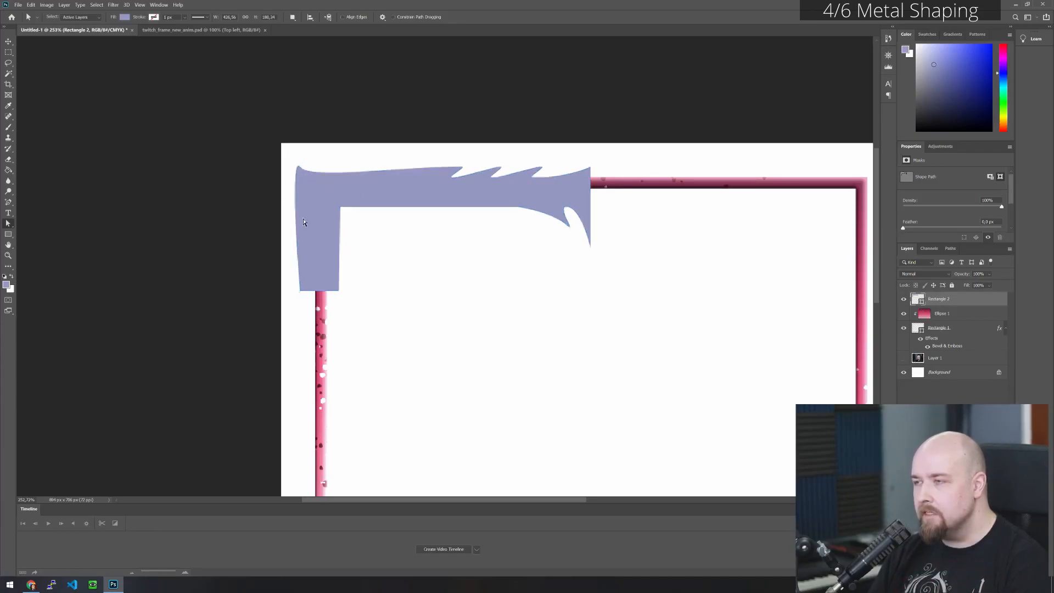
click(335, 175)
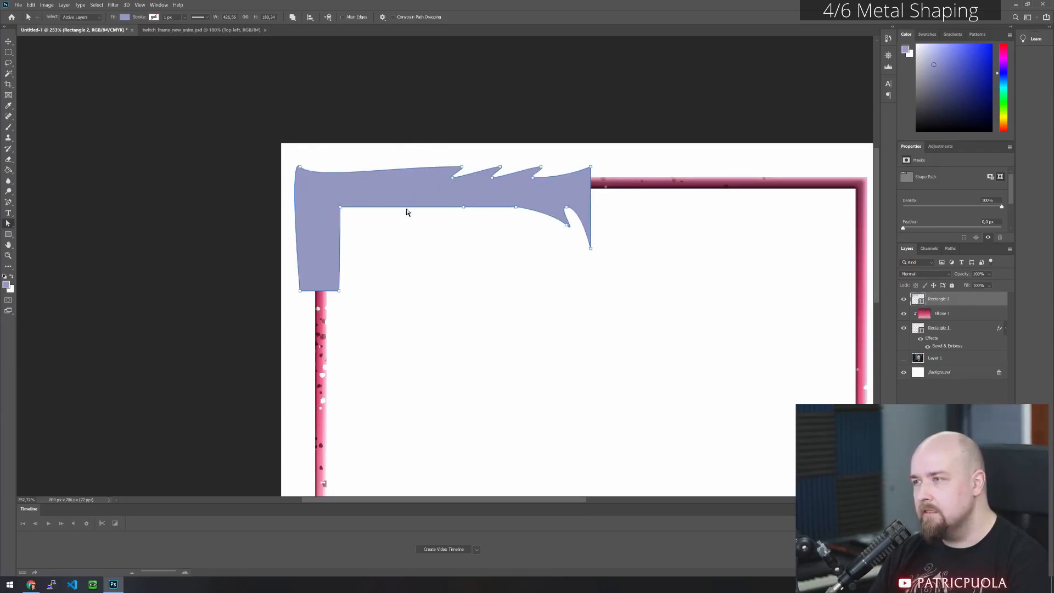
click(415, 275)
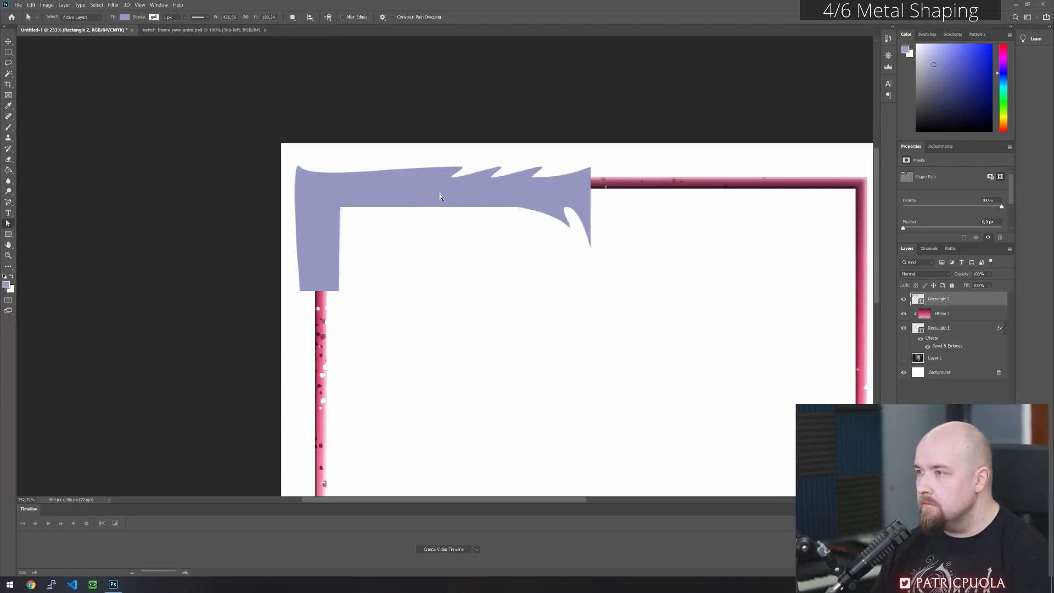
click(9, 202)
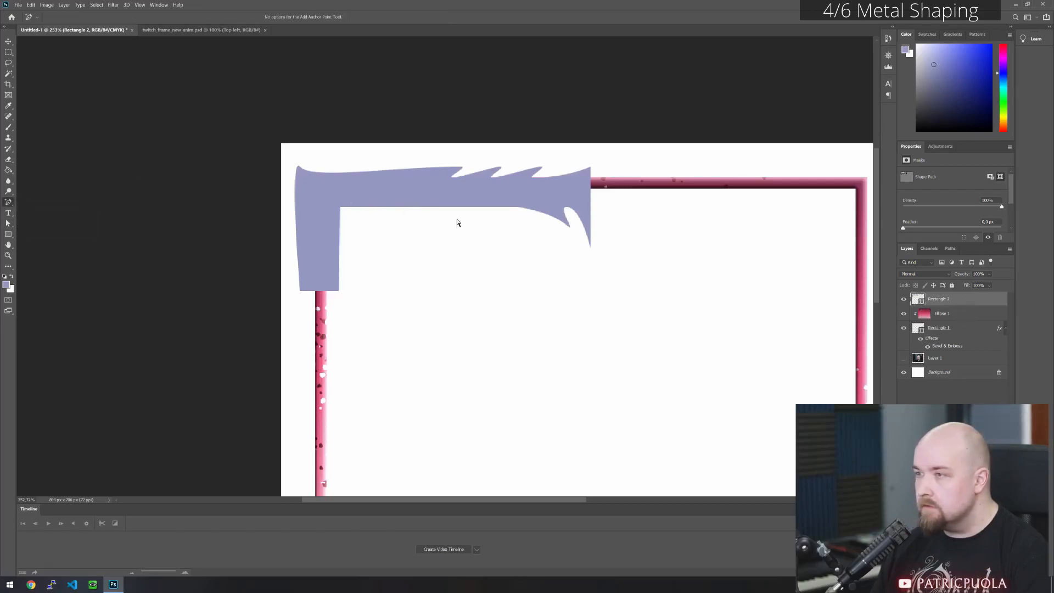
right_click(9, 202)
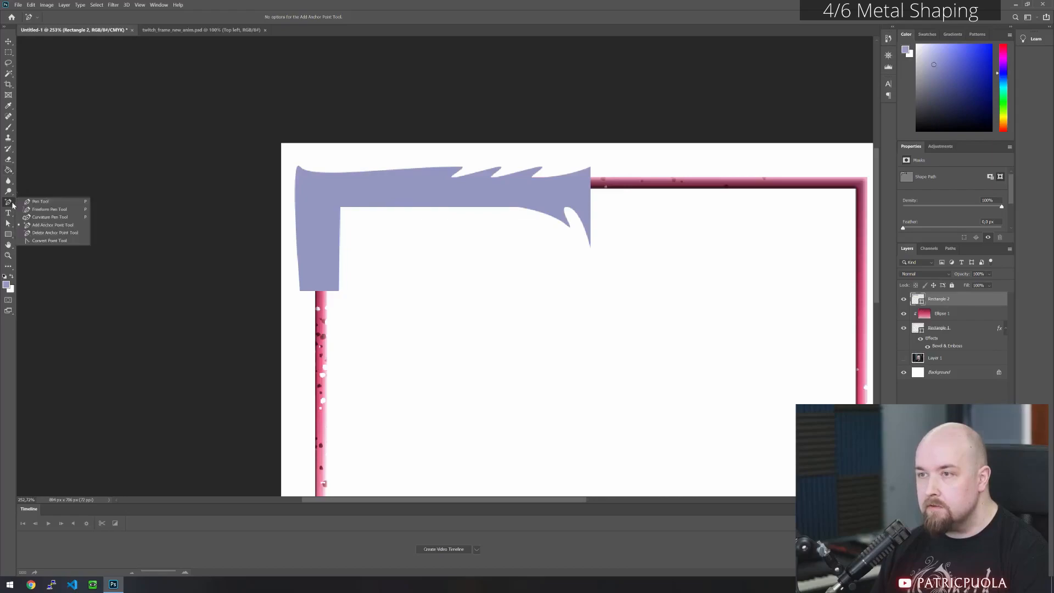
click(47, 224)
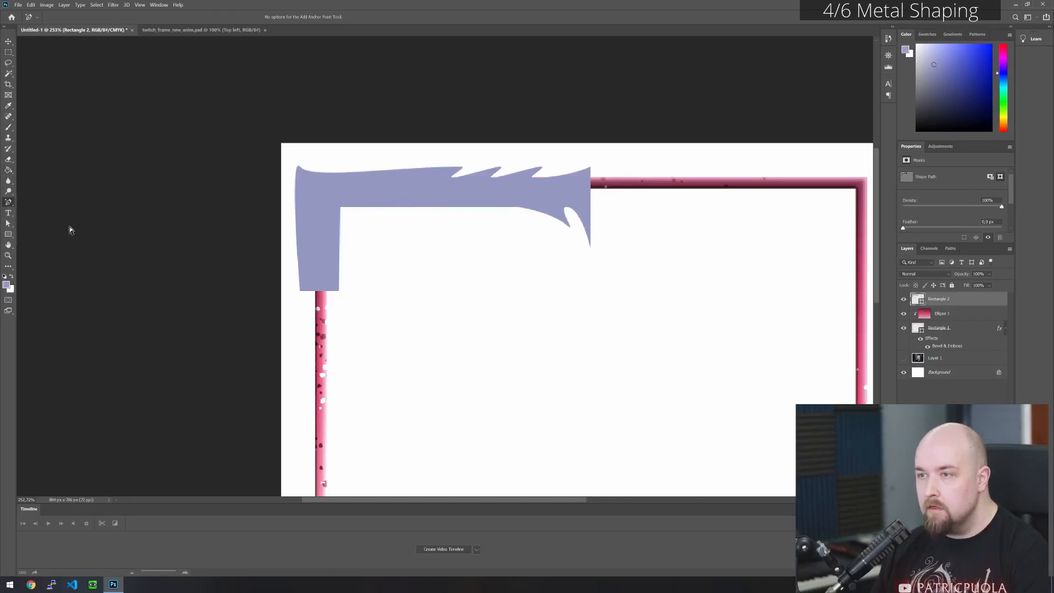
click(442, 207)
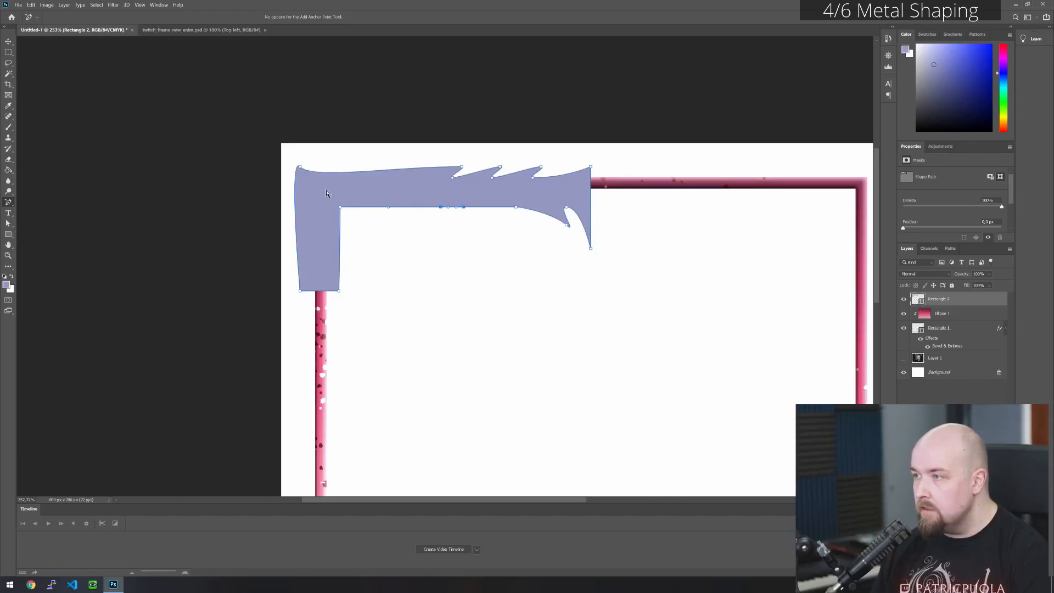
click(13, 227)
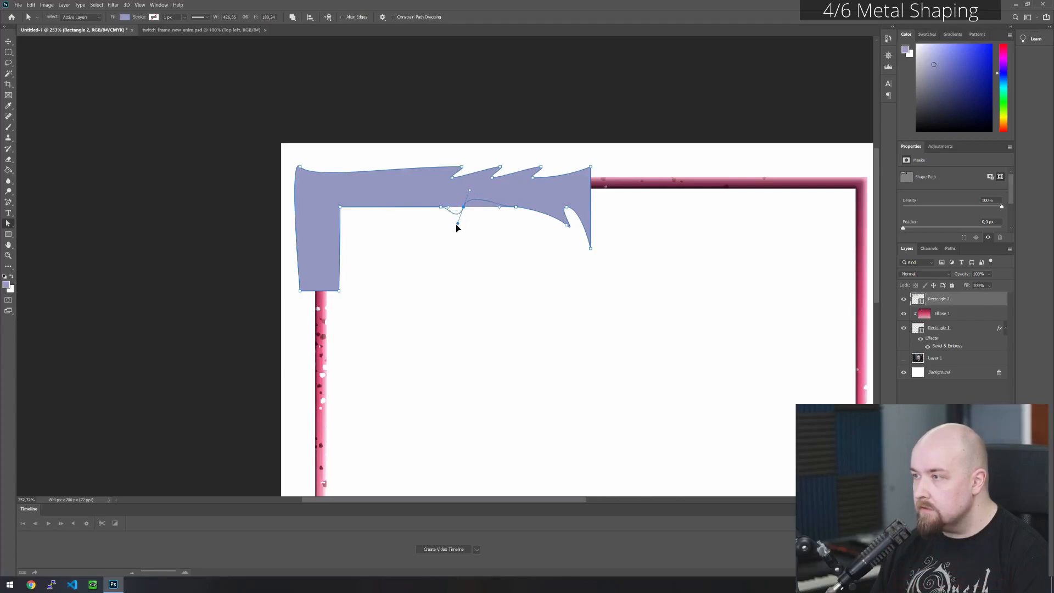
key(ctrl+z)
key(ctrl+z)
- Move the lower edge's middle anchor point toward the inner corner, and pull the inner corner point down and right into a small curled hook
drag(464, 207, 384, 202)
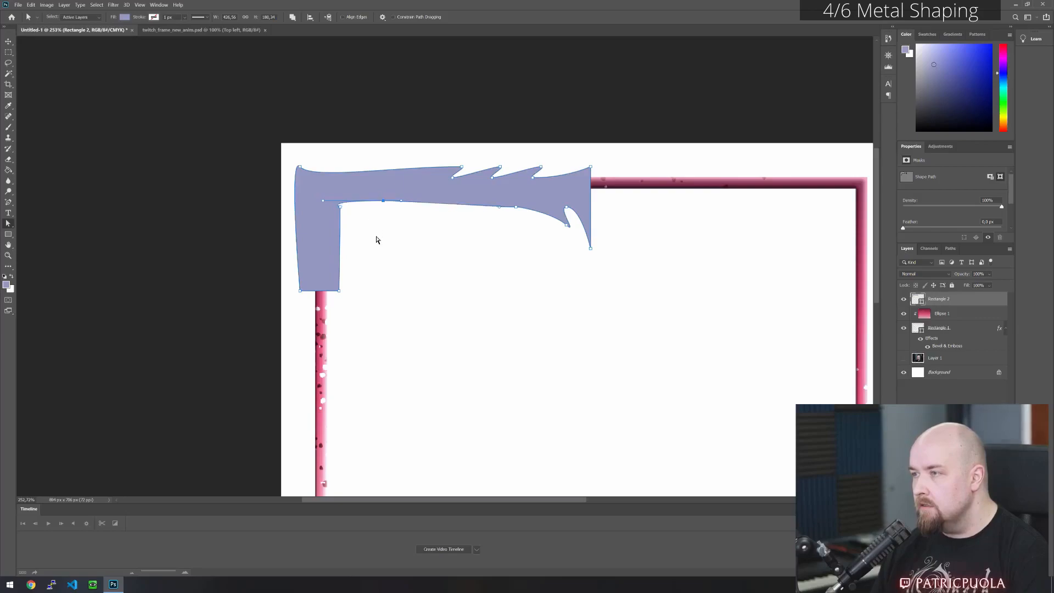
drag(341, 211, 321, 198)
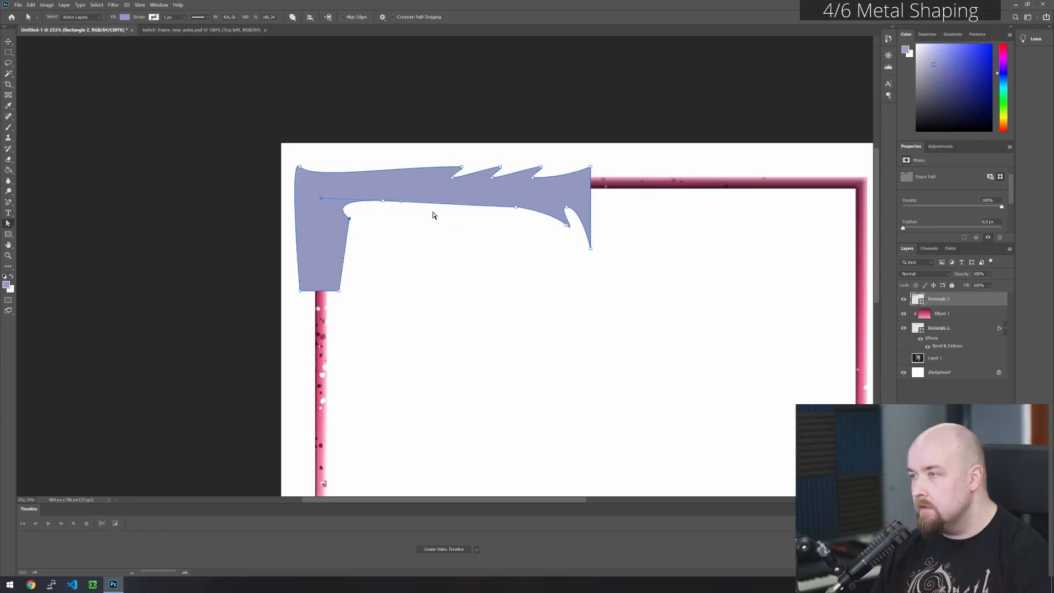
click(446, 231)
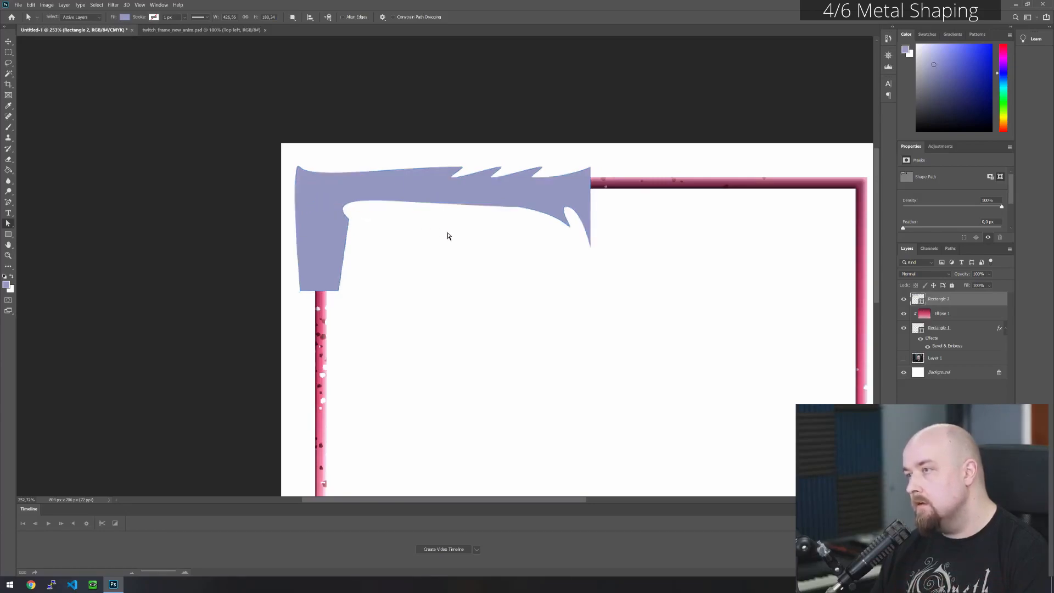
mouse_move(350, 221)
mouse_down()
mouse_move(357, 228)
mouse_move(356, 207)
mouse_up()
key(ctrl+z)
alt+click(351, 221)
click(382, 237)
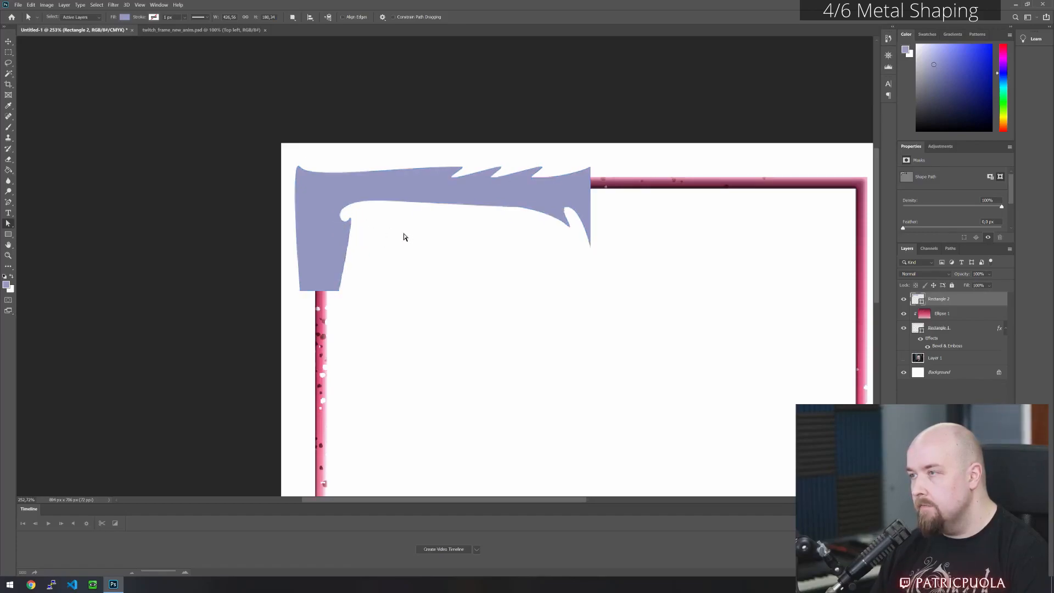
- Add an anchor point midway on the vertical arm's outer left edge and move it right to curve the edge inward
click(300, 227)
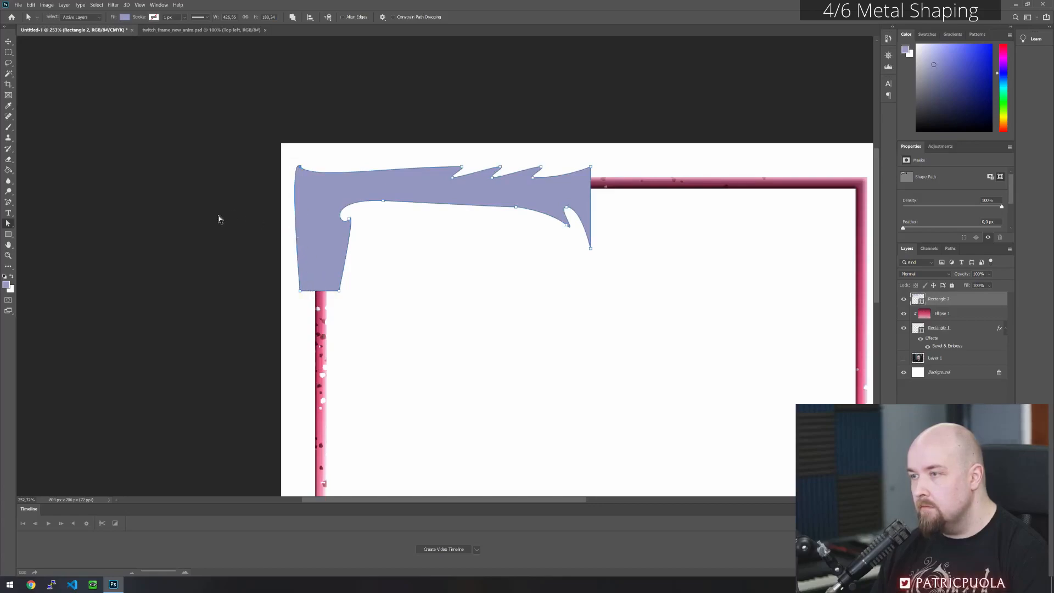
click(13, 201)
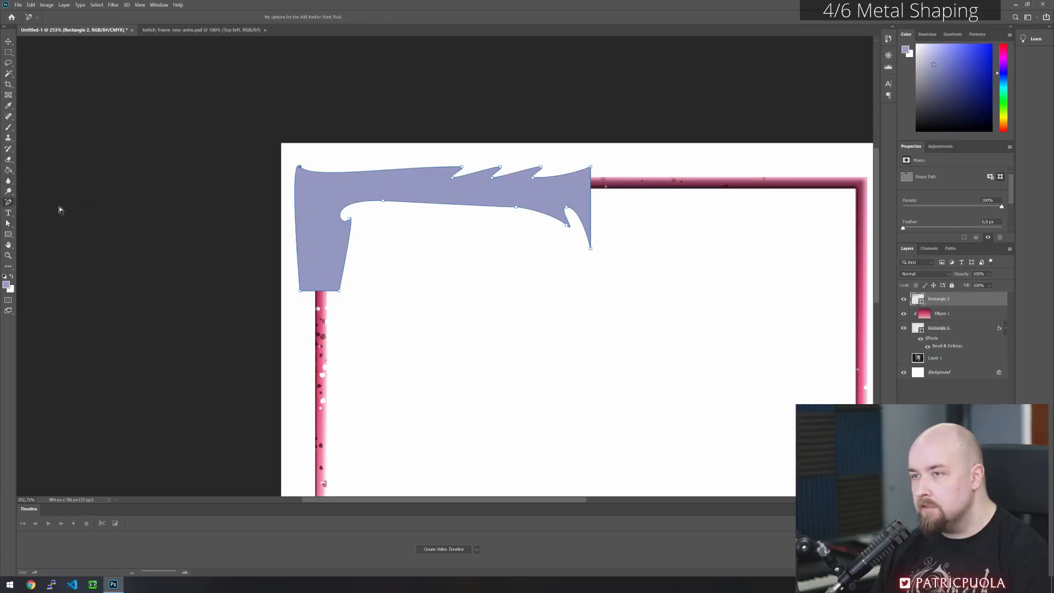
click(295, 234)
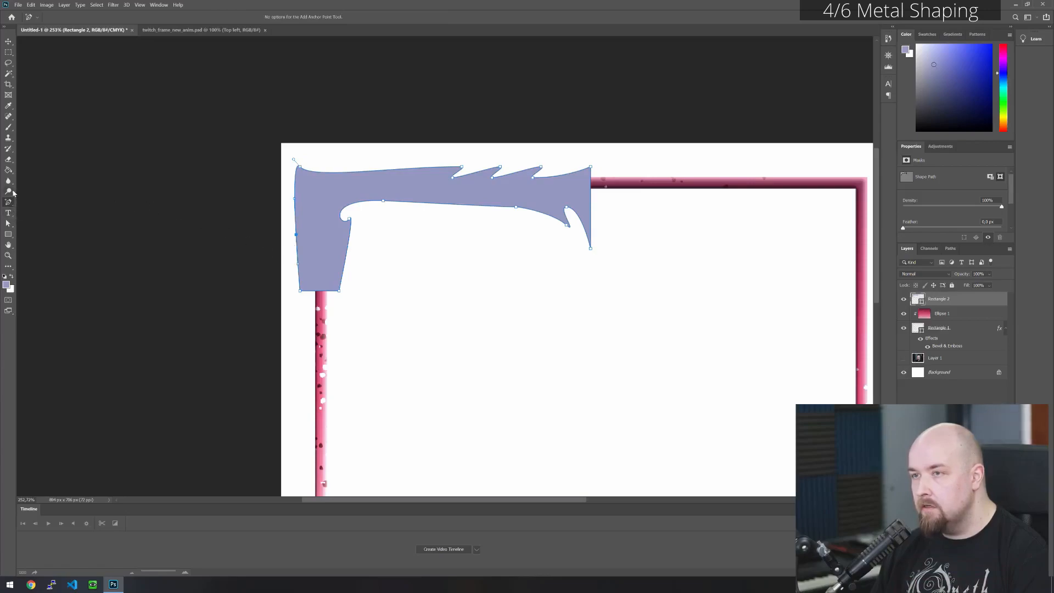
click(8, 223)
drag(297, 235, 305, 232)
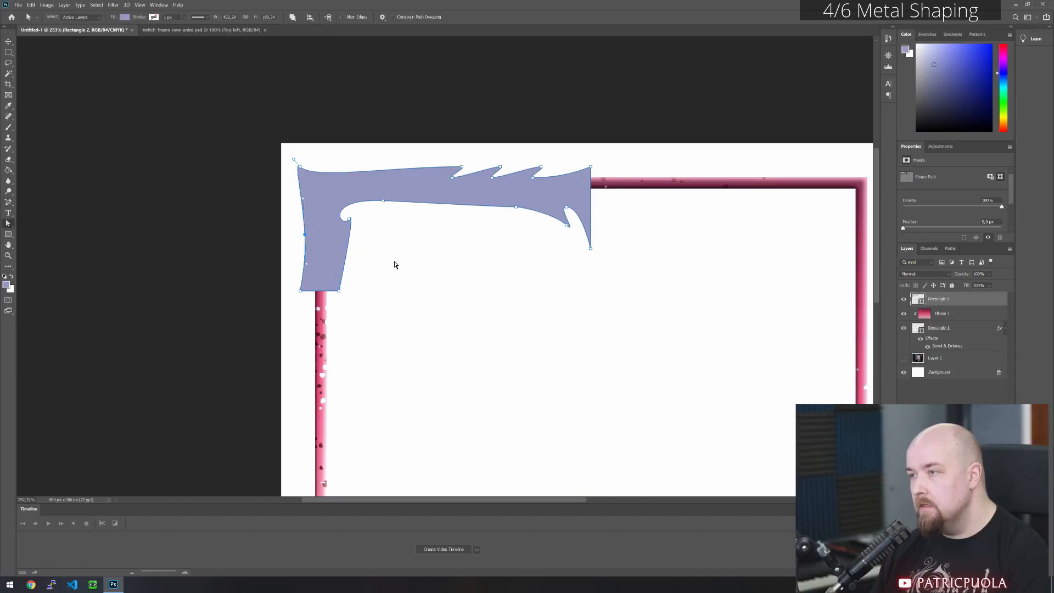
click(356, 246)
click(336, 263)
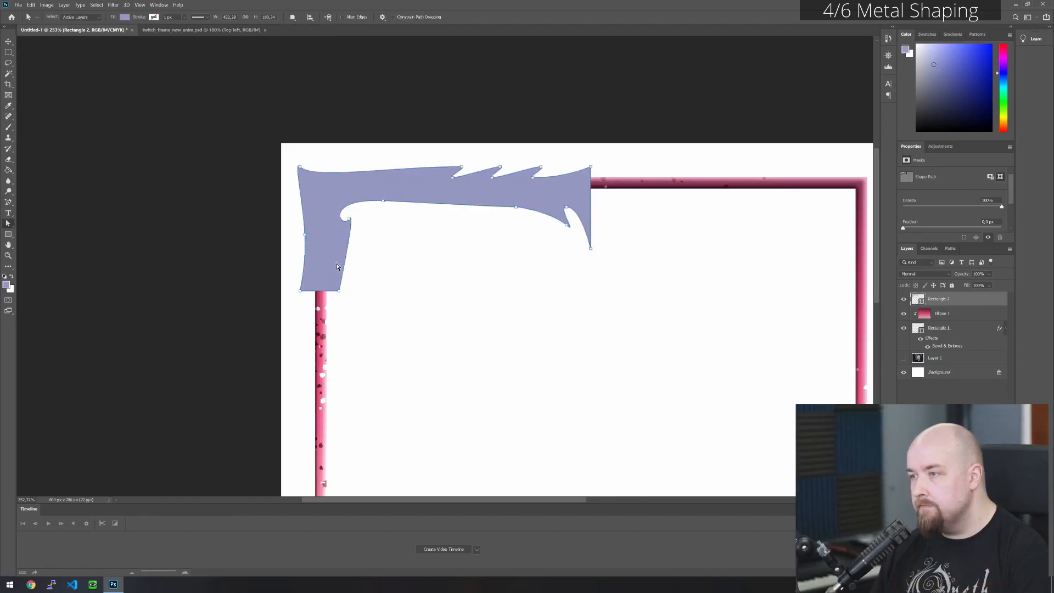
- Add an anchor point on the vertical arm's inner edge, pull it left into a curve, and lower the outer edge's point level with it
click(8, 202)
click(347, 249)
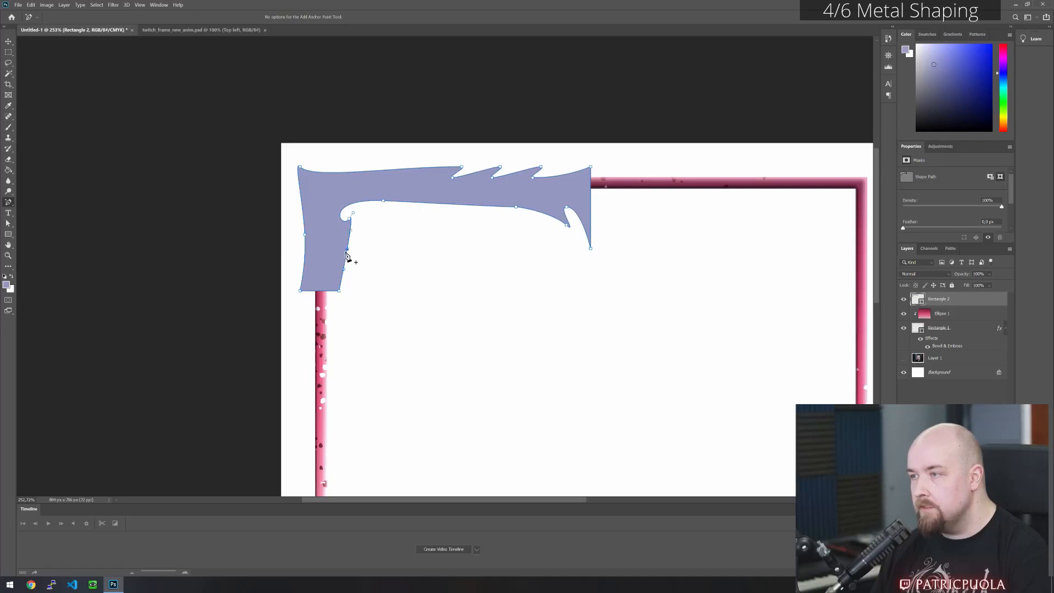
click(8, 224)
drag(347, 251, 301, 259)
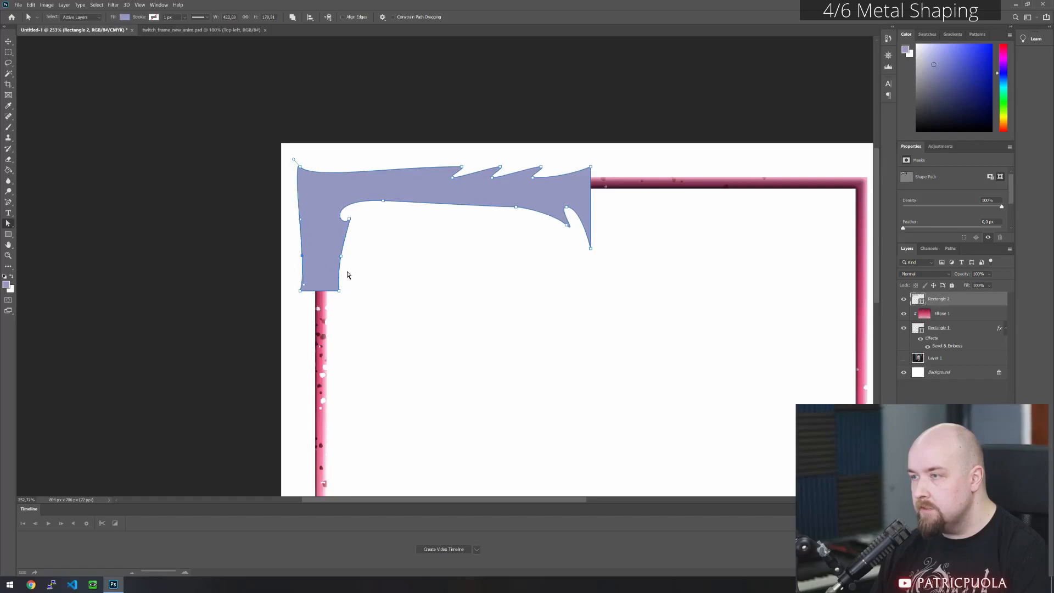
click(380, 273)
- Widen the vertical arm's lower-right corner slightly and adjust both side points' lower handles to straighten the edges below them
click(336, 280)
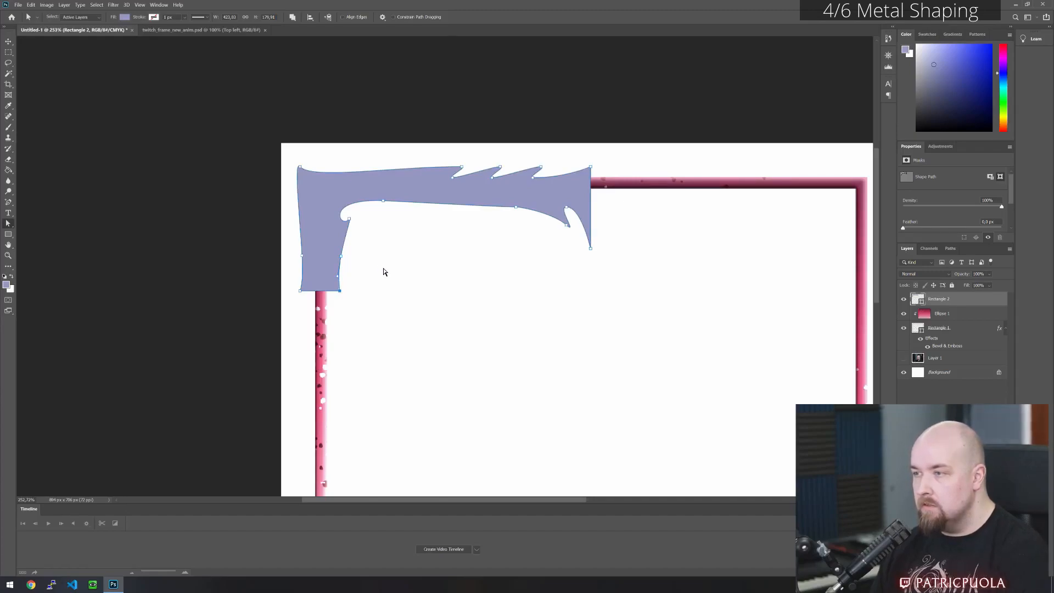
click(341, 256)
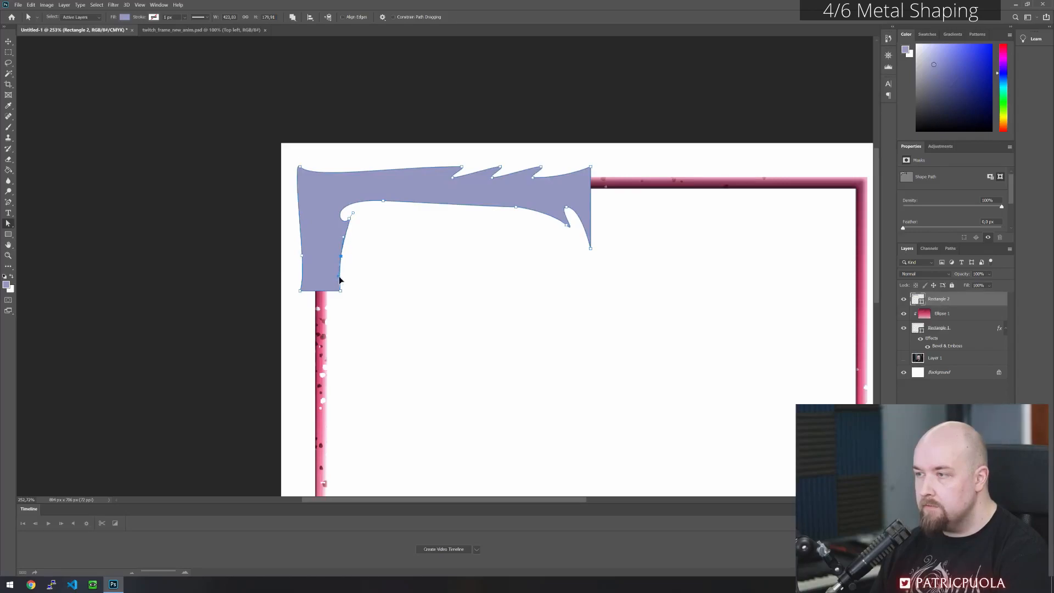
click(303, 257)
drag(303, 285, 301, 286)
key(Left)
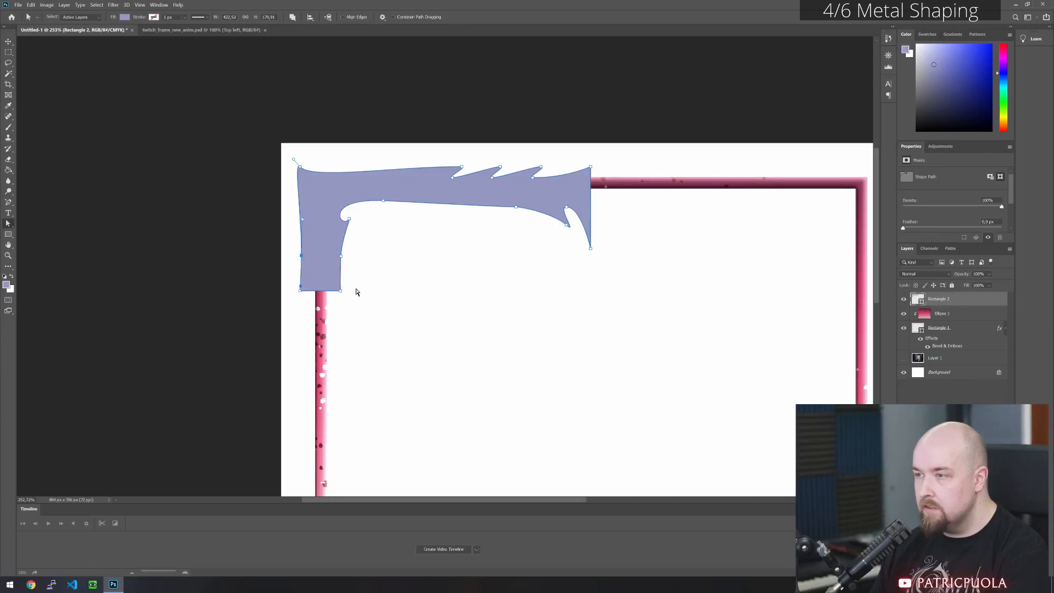
click(344, 279)
click(327, 274)
click(300, 290)
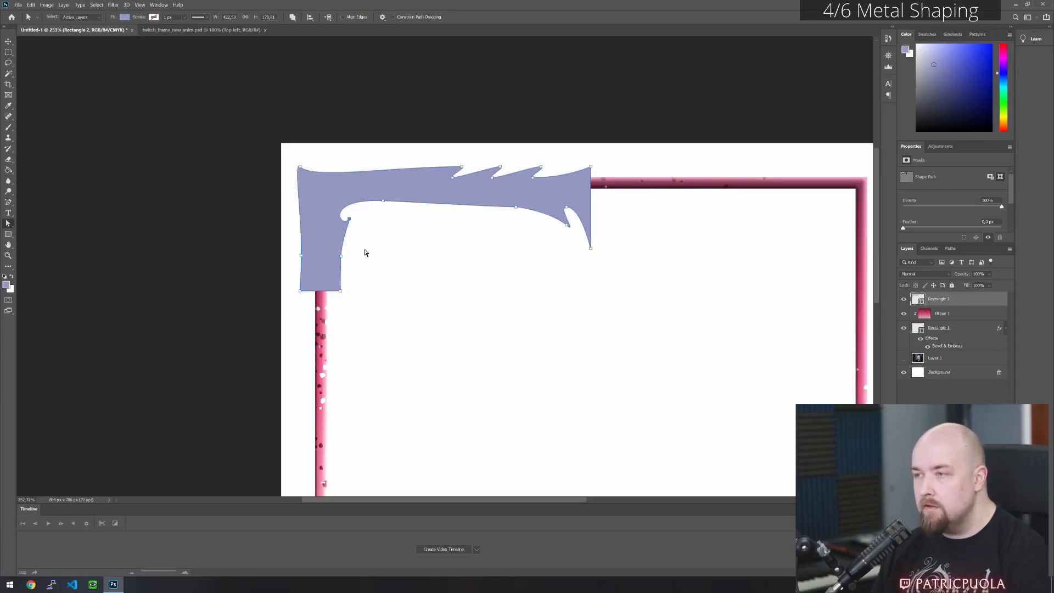
- Add an anchor point at the middle of the vertical arm's lower edge and pull it down to form a rounded end
click(8, 203)
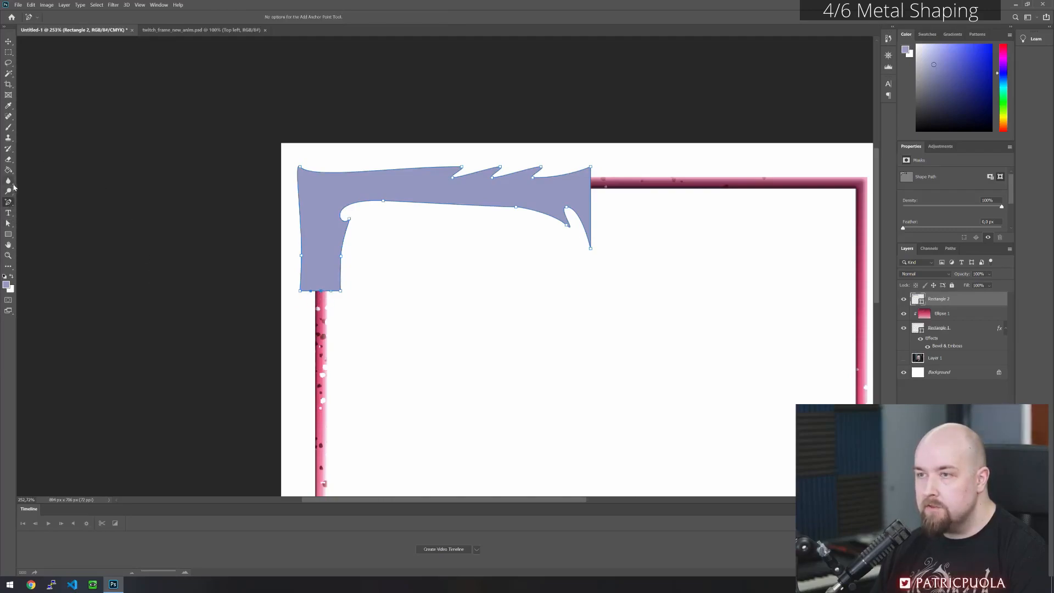
click(13, 223)
drag(321, 294, 329, 306)
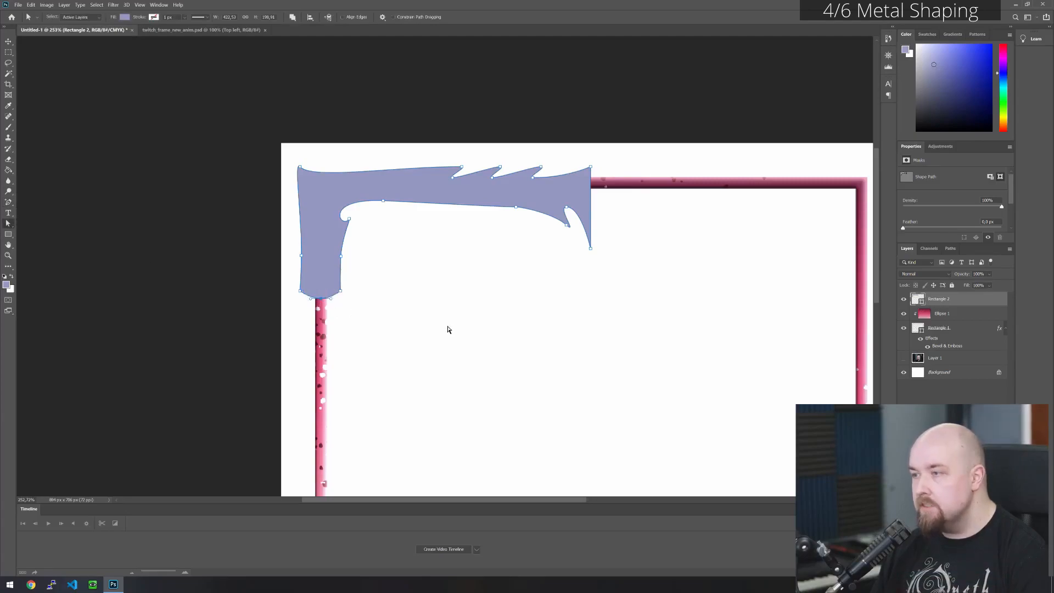
click(479, 291)
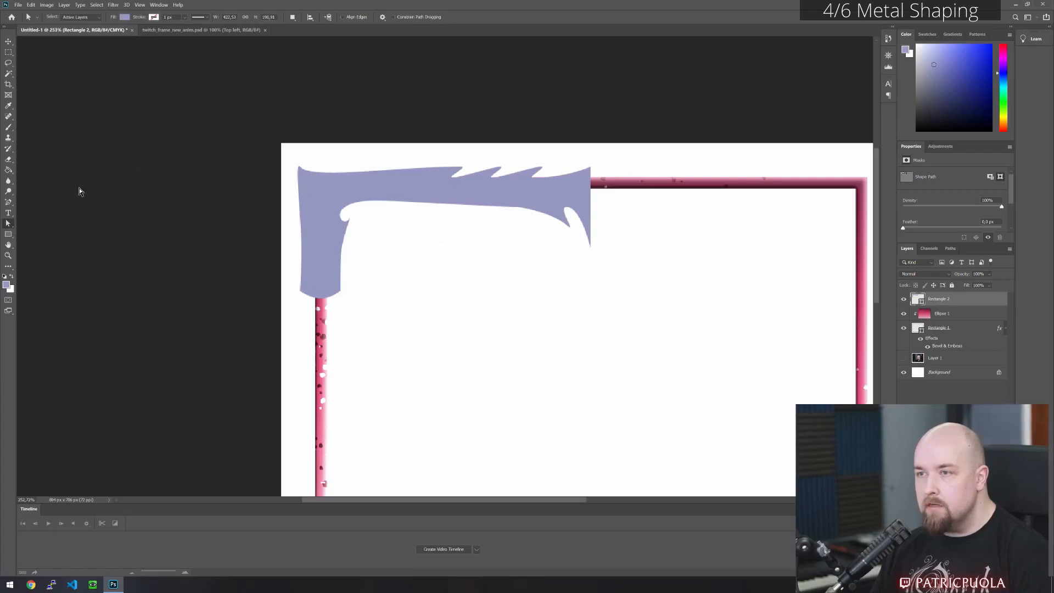
- Draw a rectangle about 28 by 16 px over the pink bar just below the vertical arm's rounded end
scroll(315, 279, up, 2)
scroll(315, 282, up, 2)
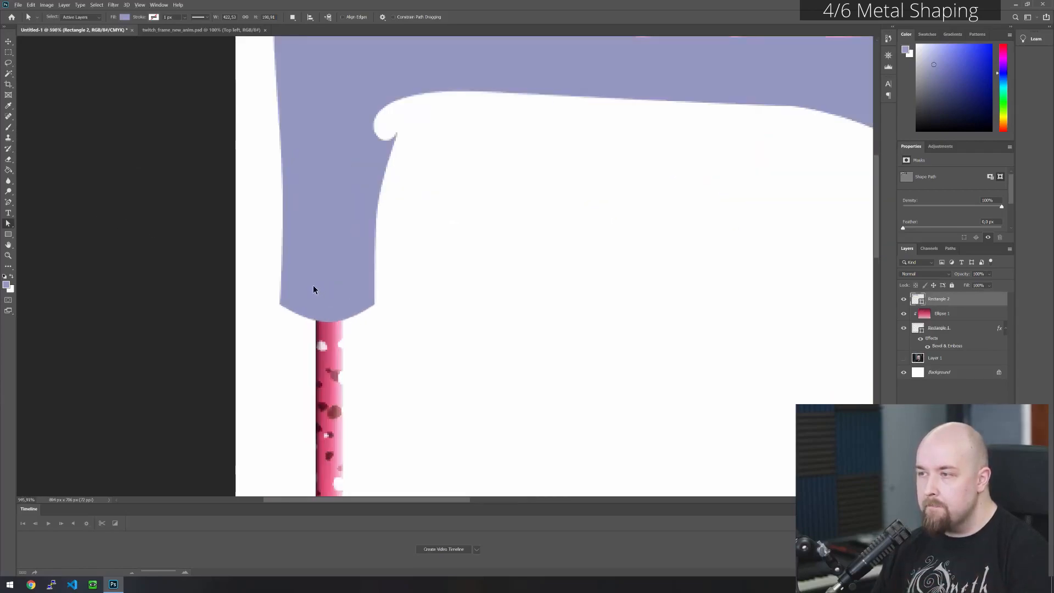
click(12, 234)
drag(430, 224, 476, 251)
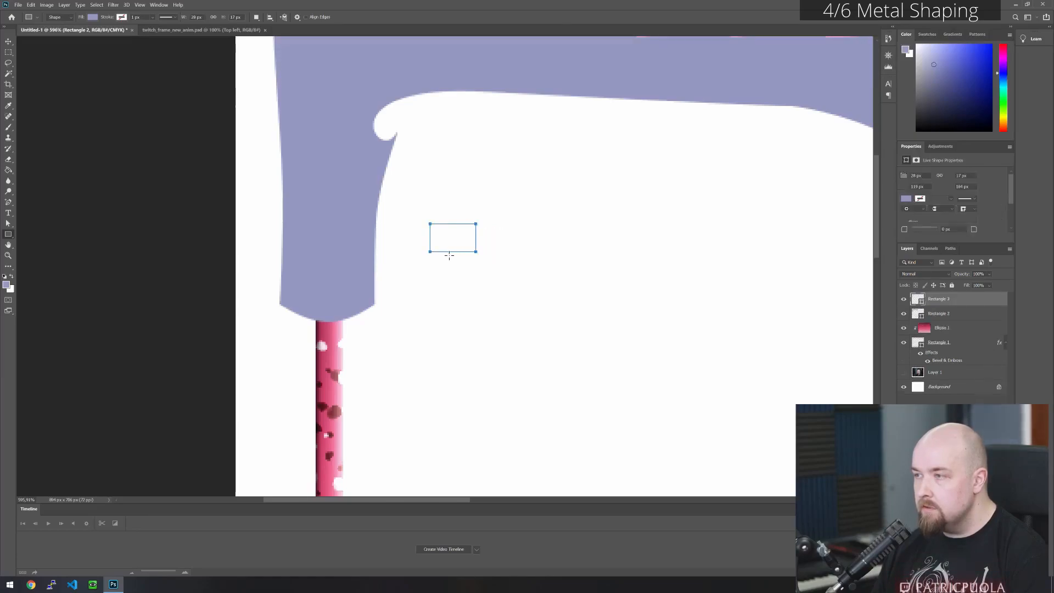
key(ctrl+z)
drag(307, 339, 353, 364)
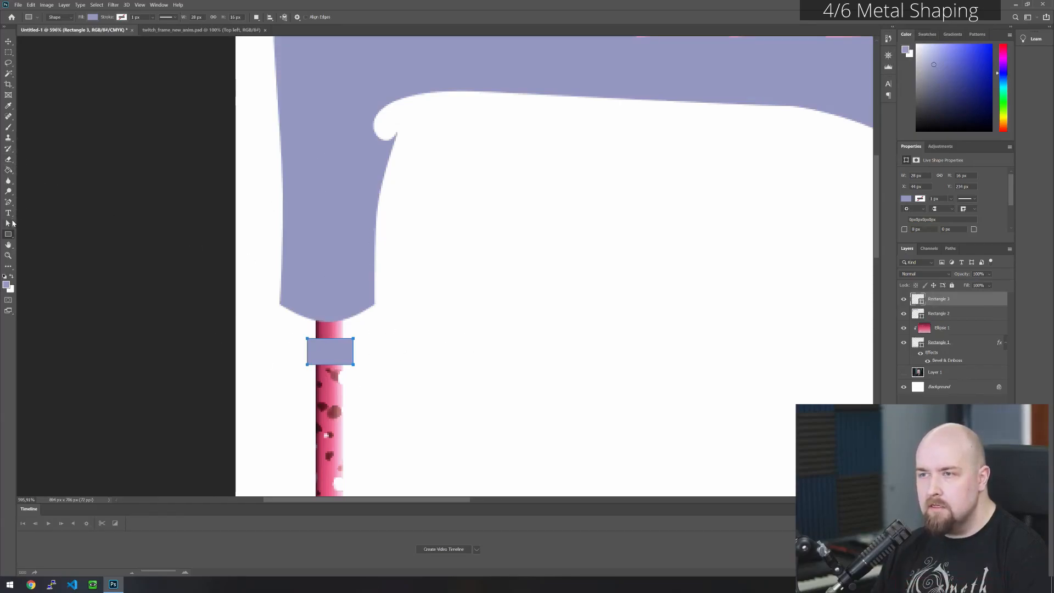
- Add anchor points midway on the small rectangle's upper and lower edges and nudge both down to form a curved band
click(9, 202)
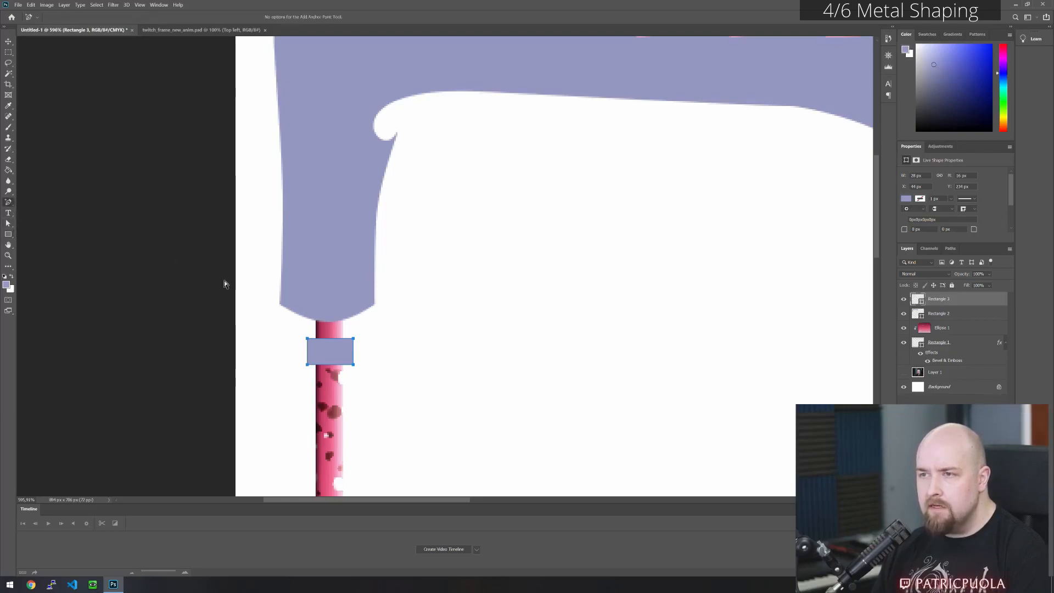
click(330, 339)
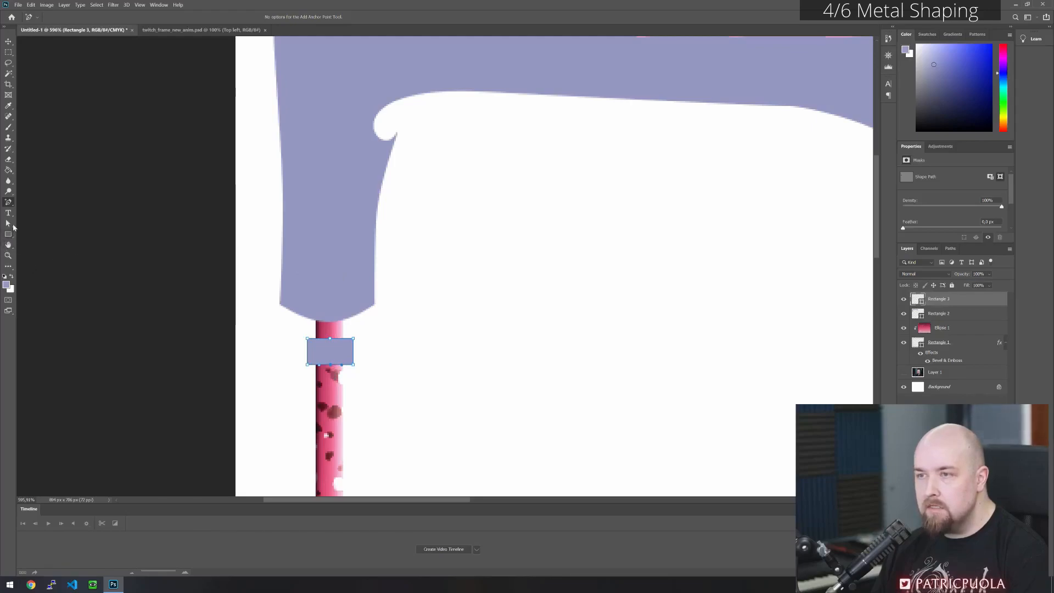
click(8, 223)
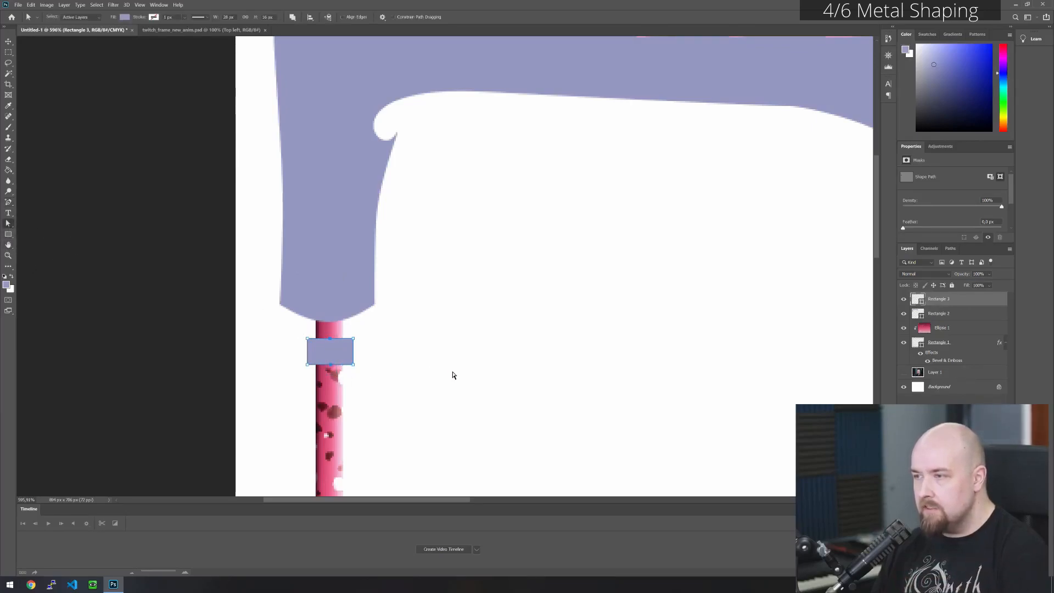
key(Down)
key(Down)
key(Down)
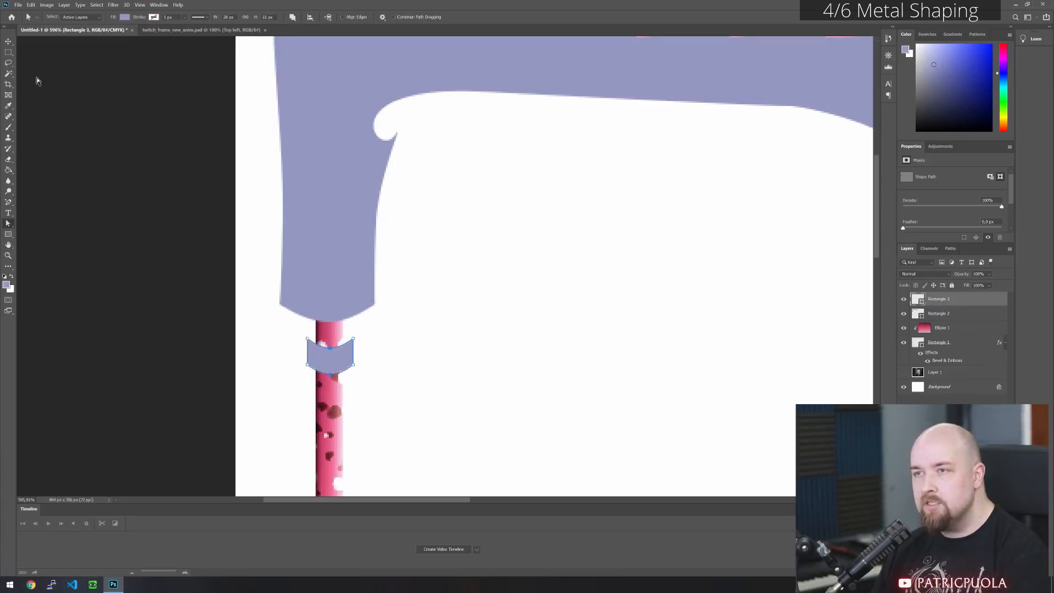
key(Up)
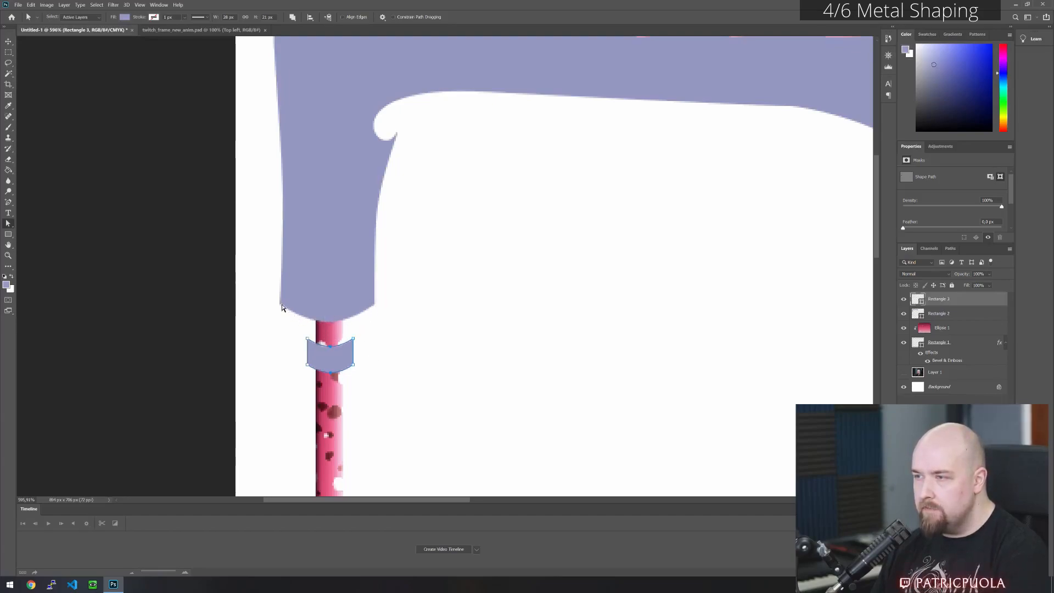
key(Up)
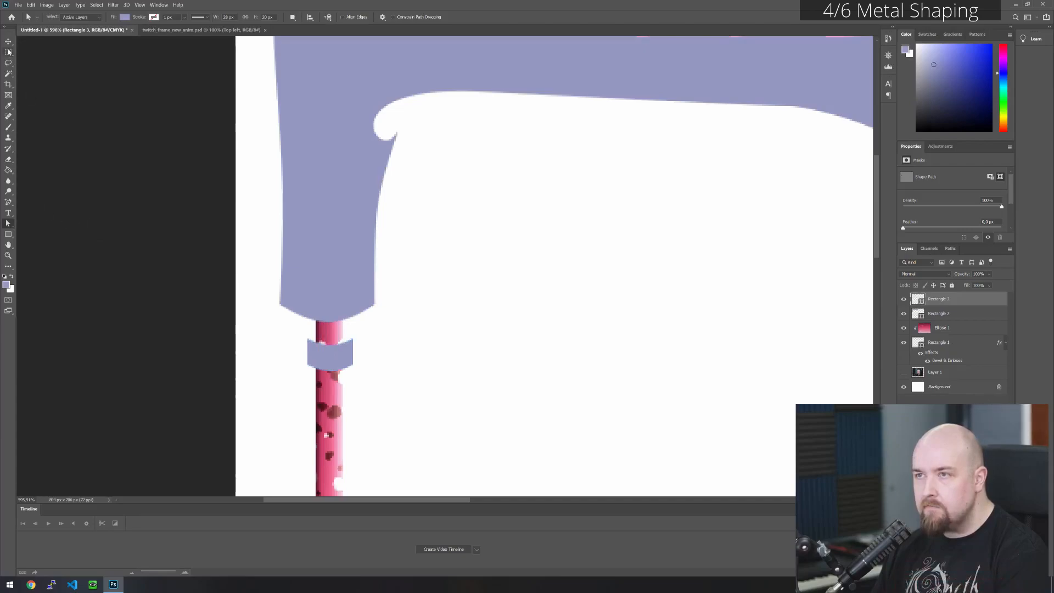
- Move the curved band onto the white area beside the vertical arm and duplicate it upward into a stack of three
key(v)
drag(330, 357, 446, 293)
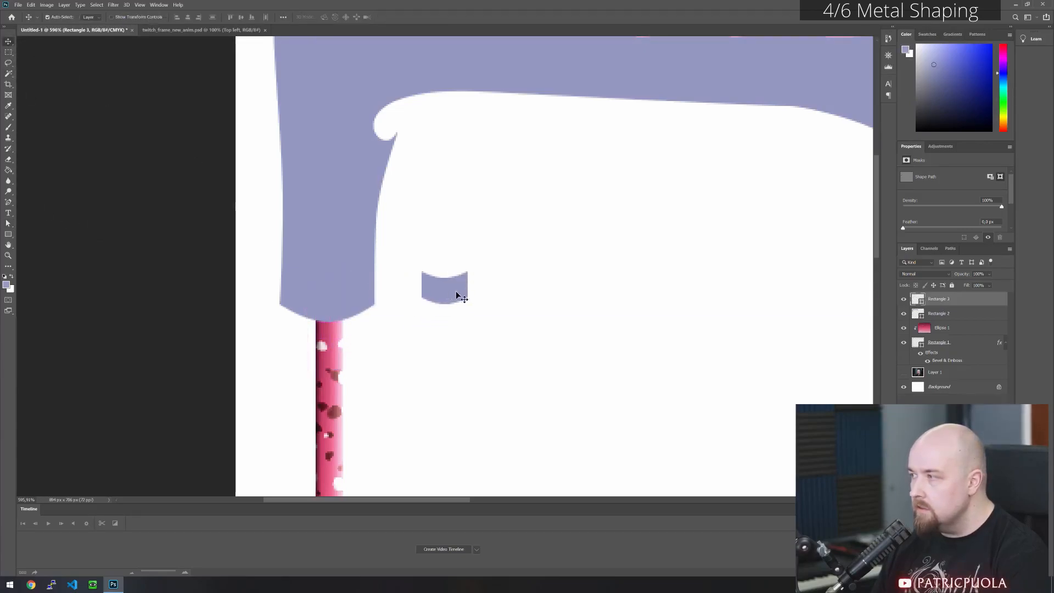
click(16, 224)
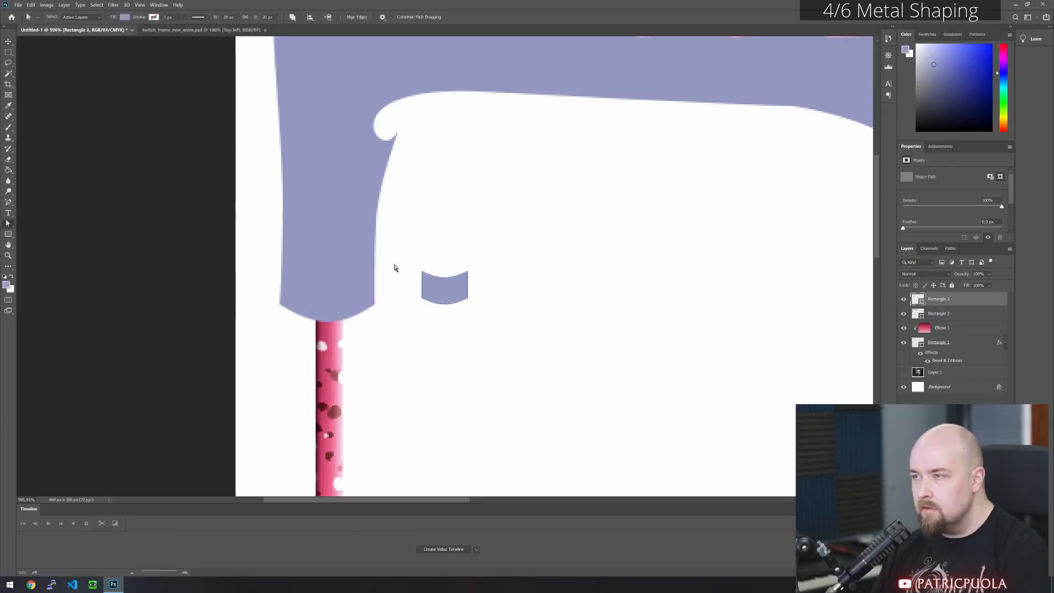
drag(444, 291, 448, 216)
click(682, 246)
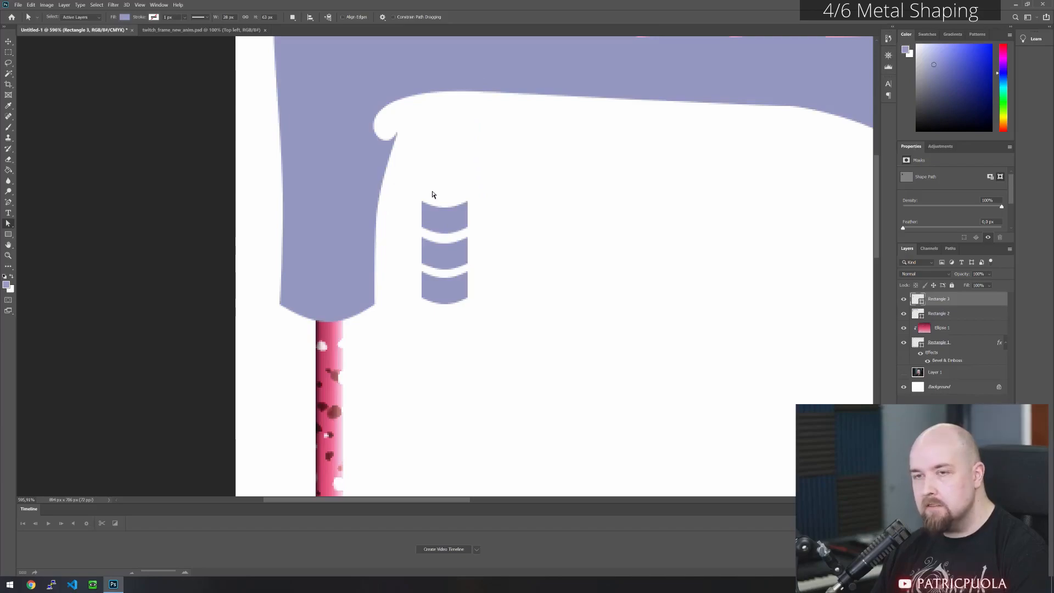
- Set the fill of the three curved bands to red, bf0000
click(964, 310)
click(966, 301)
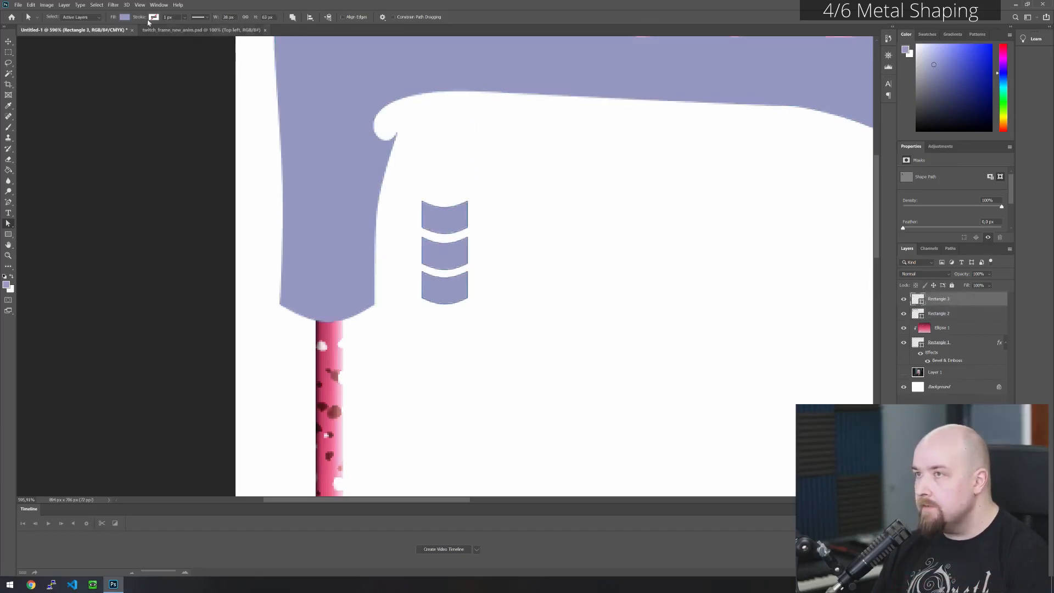
click(124, 17)
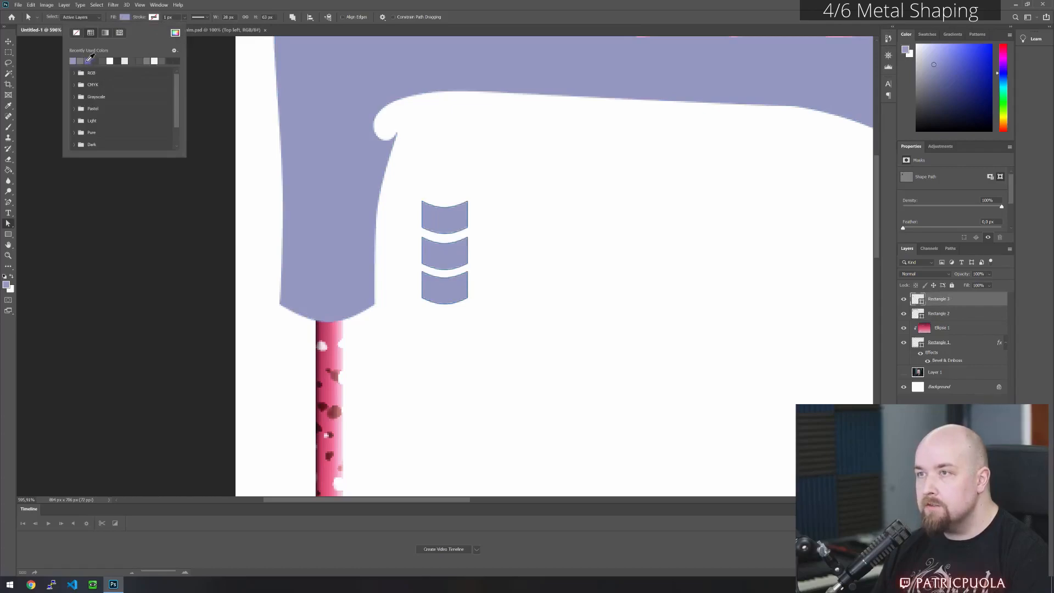
click(148, 60)
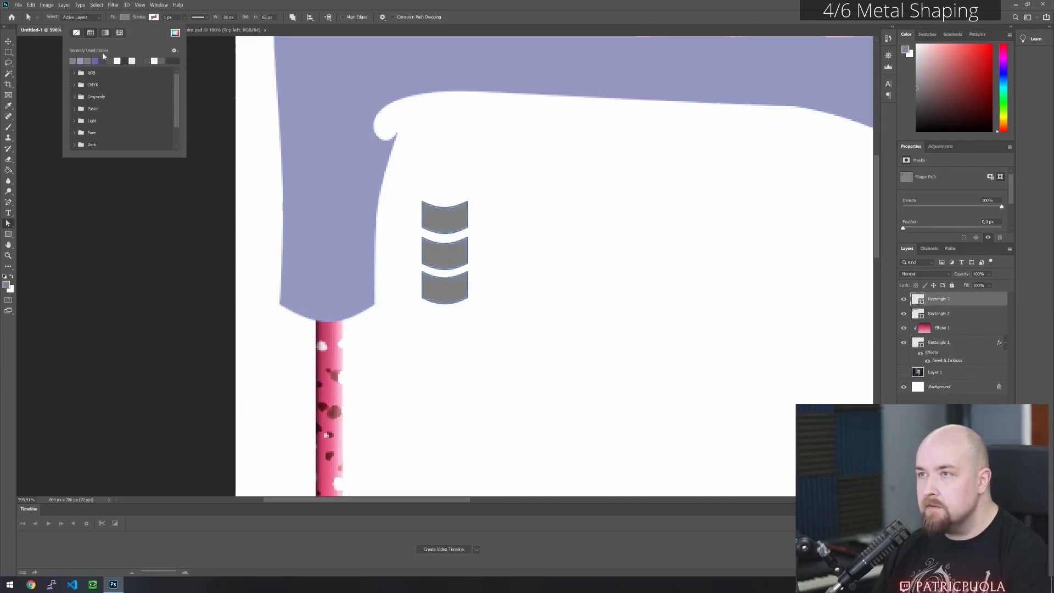
click(174, 33)
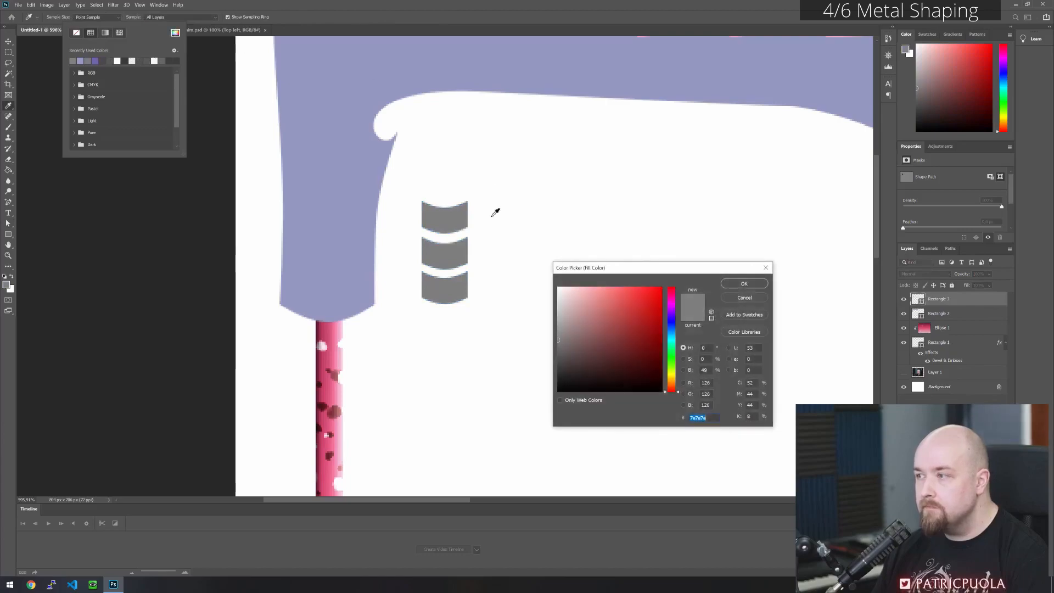
text(bf0000)
click(759, 283)
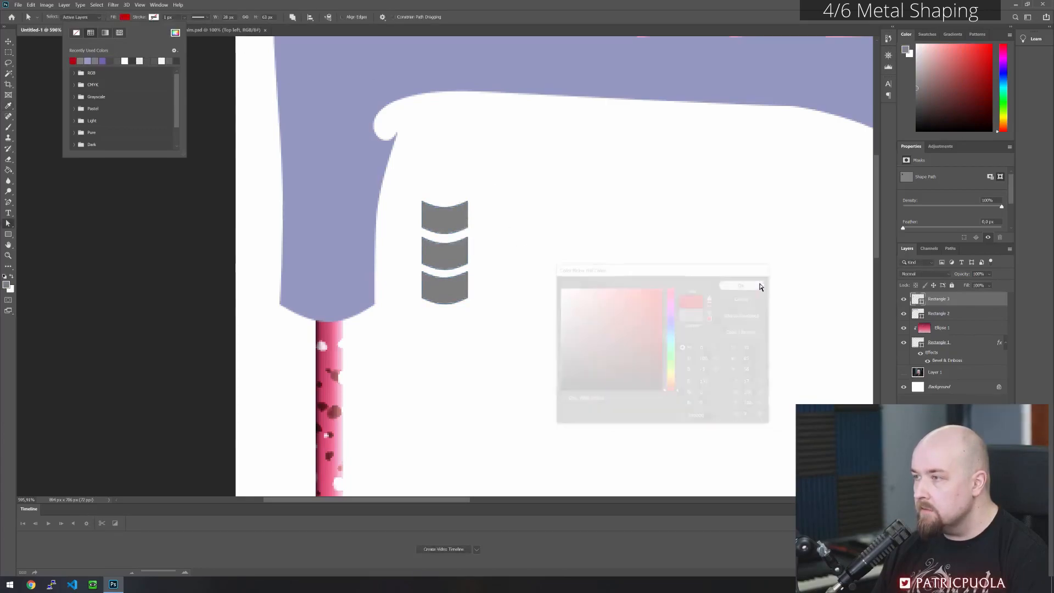
- Move the three red bands onto the lower part of the vertical arm, centred between its edges
click(9, 43)
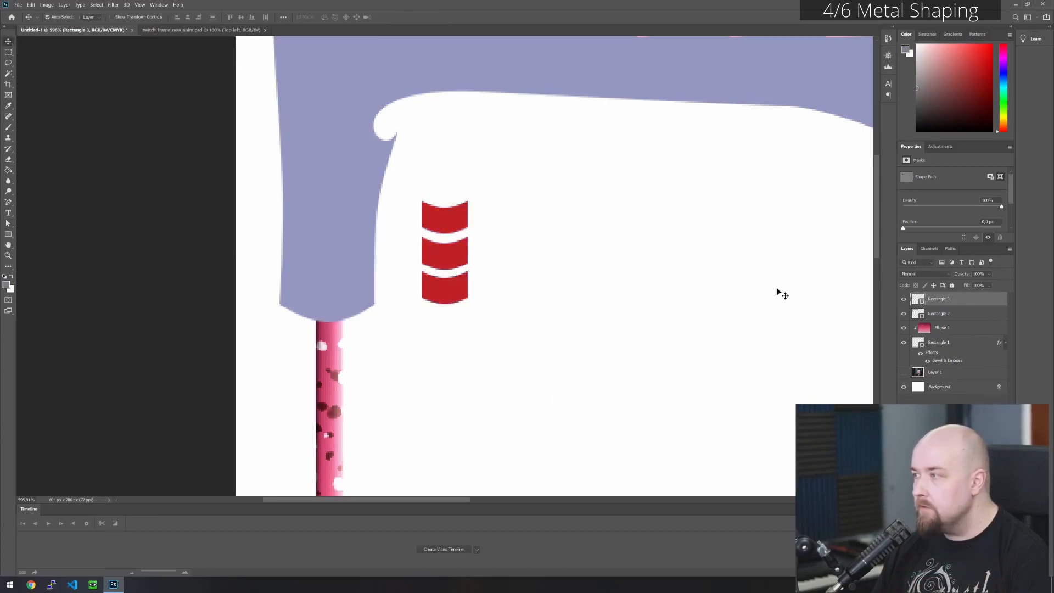
drag(450, 256, 331, 253)
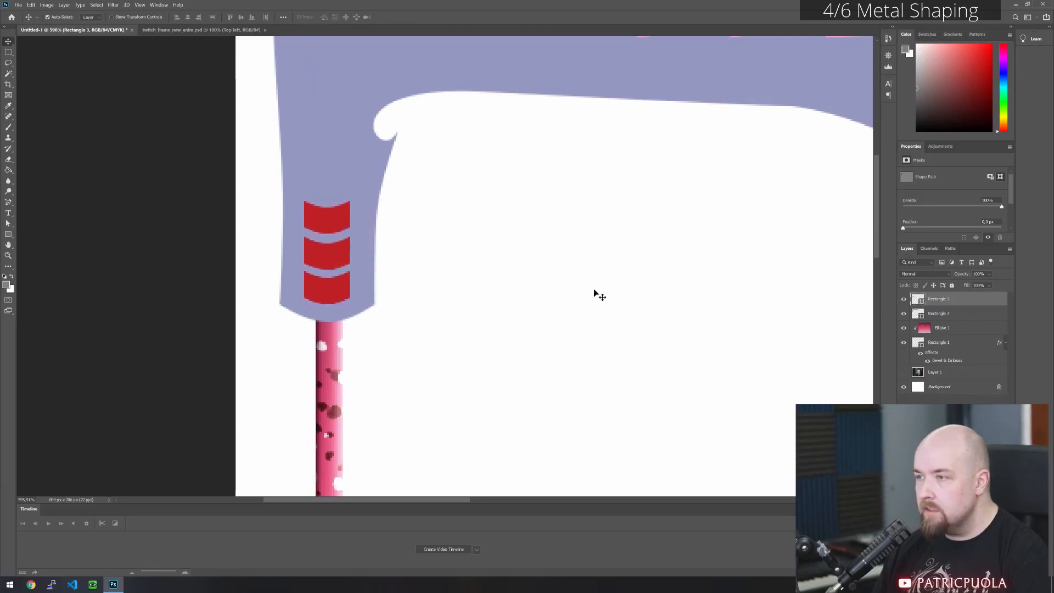
click(596, 282)
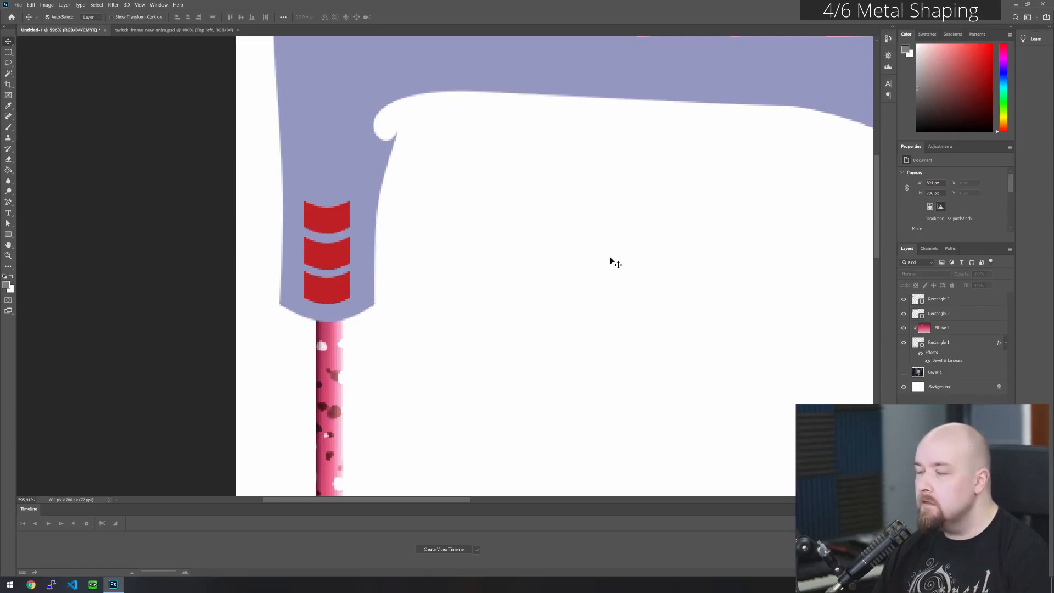
- Cut the three band paths from their Rectangle 3 layer and paste them into the metal shape's Rectangle 2 layer
click(962, 305)
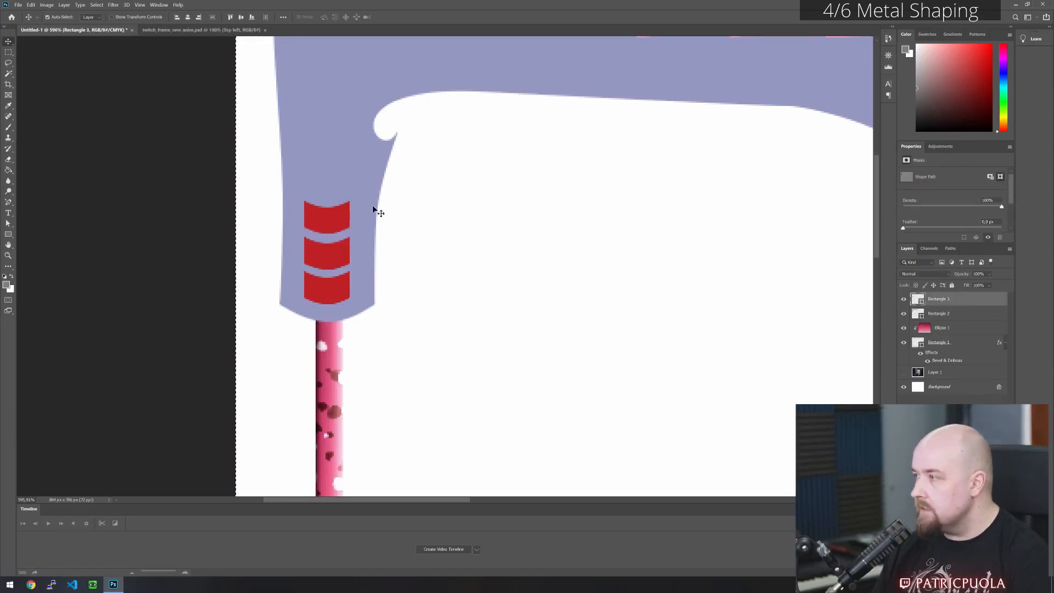
click(8, 223)
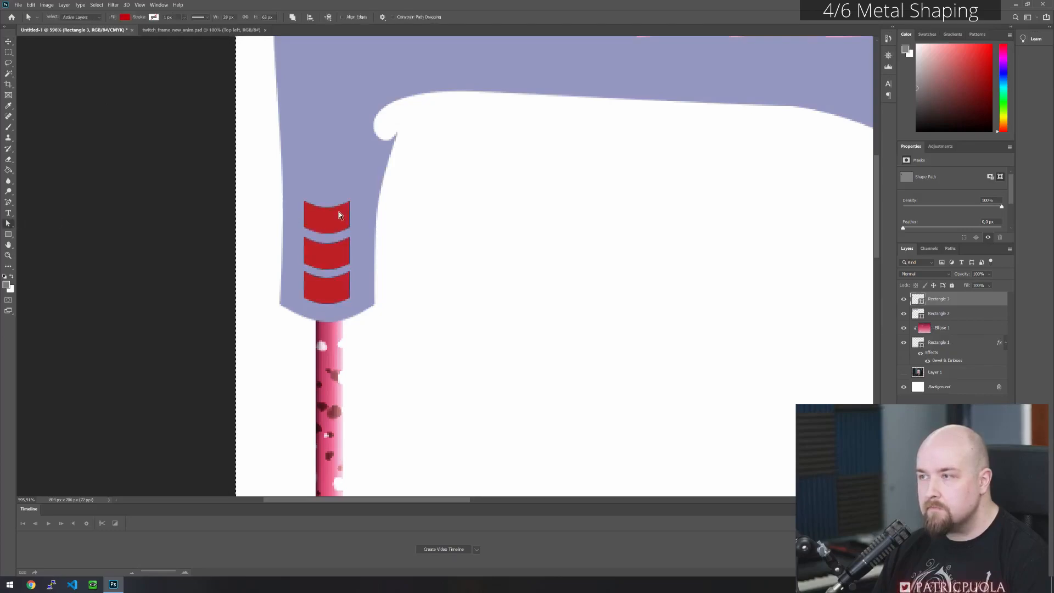
click(8, 53)
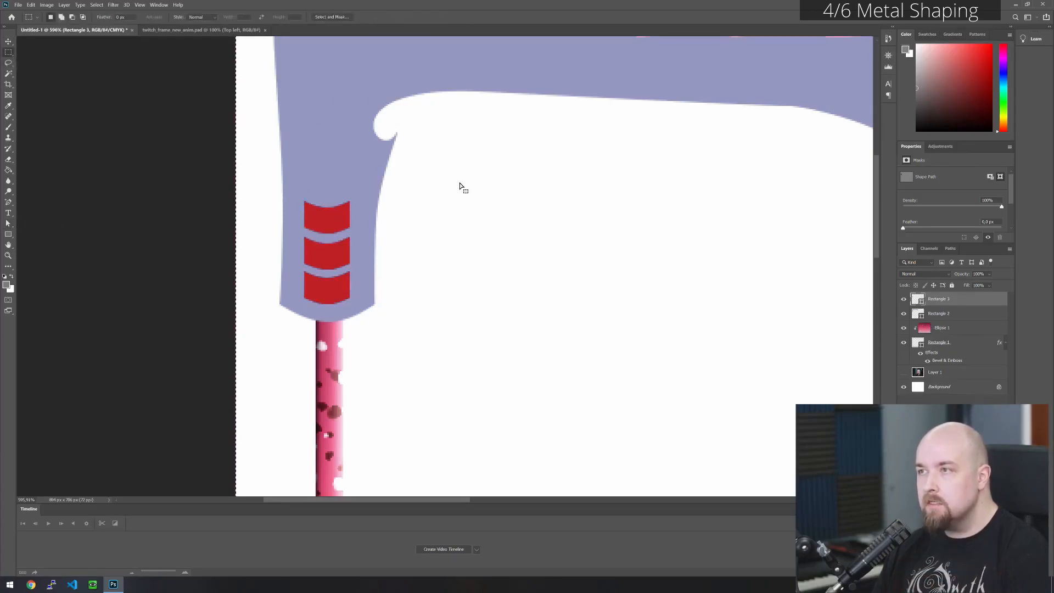
click(951, 317)
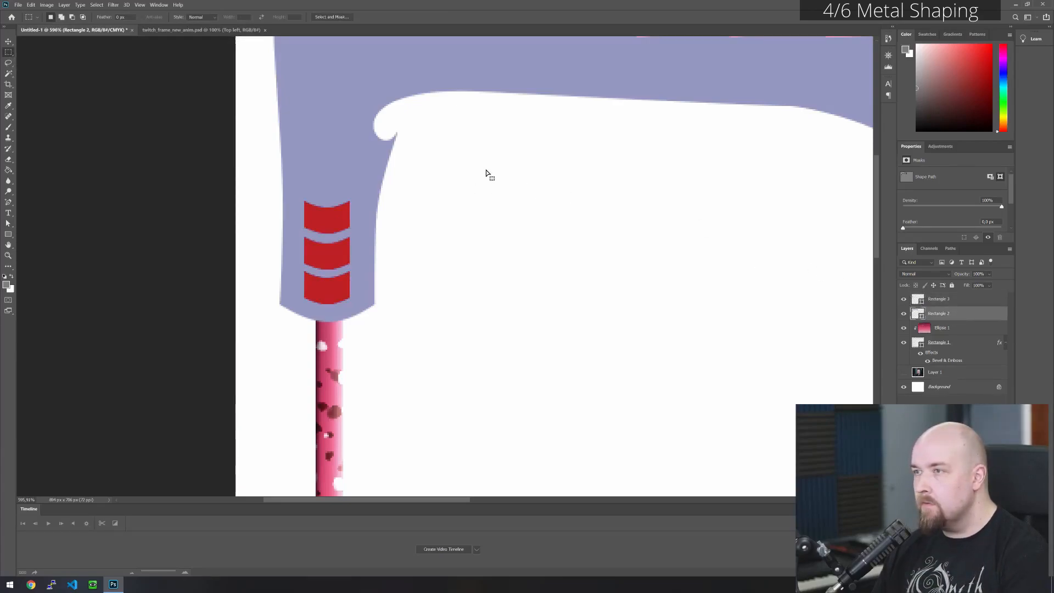
click(961, 298)
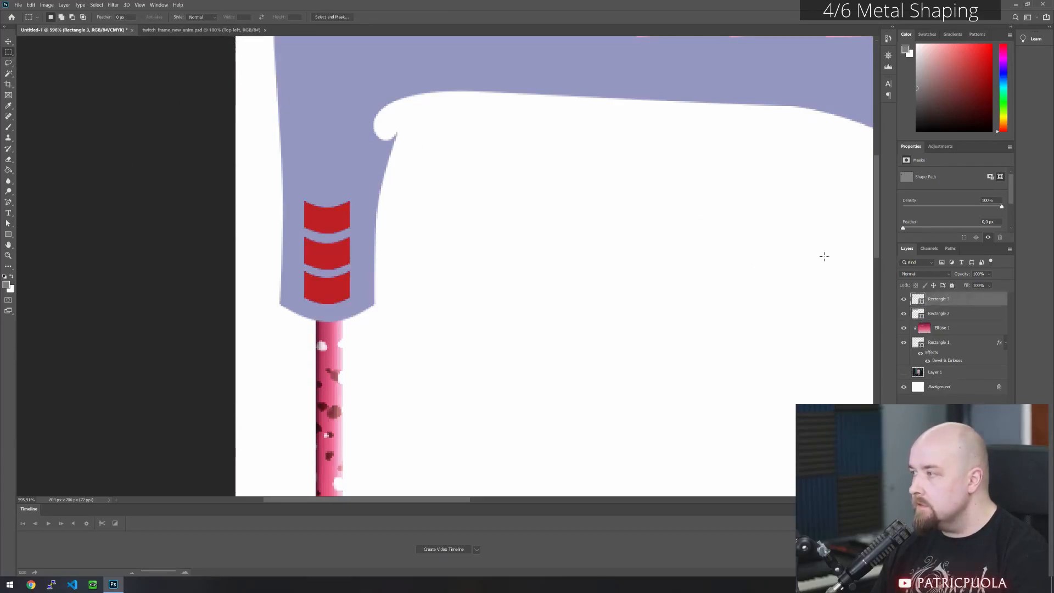
click(8, 223)
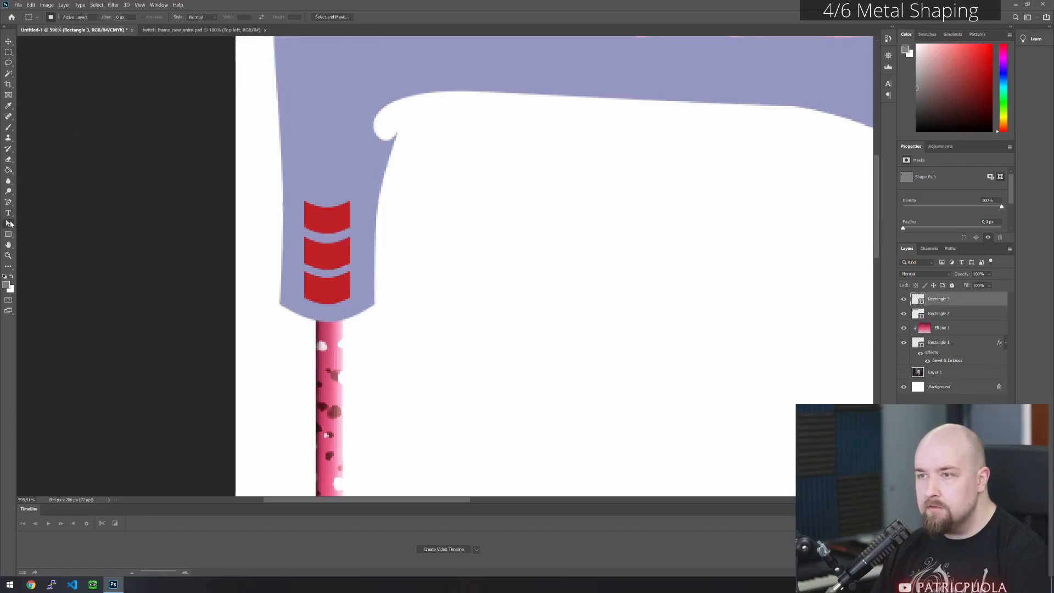
drag(289, 187, 374, 307)
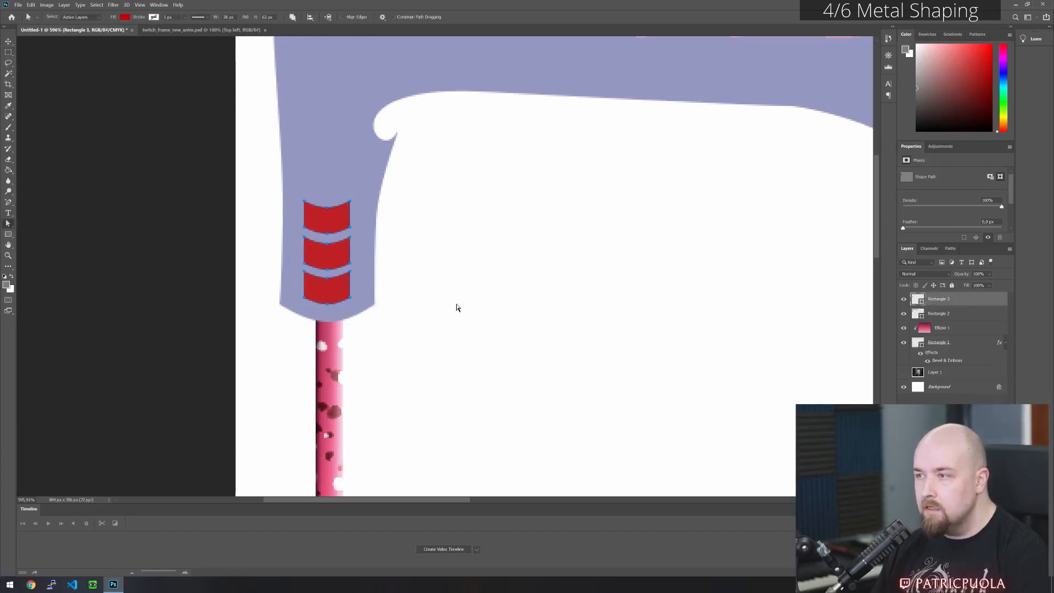
key(Delete)
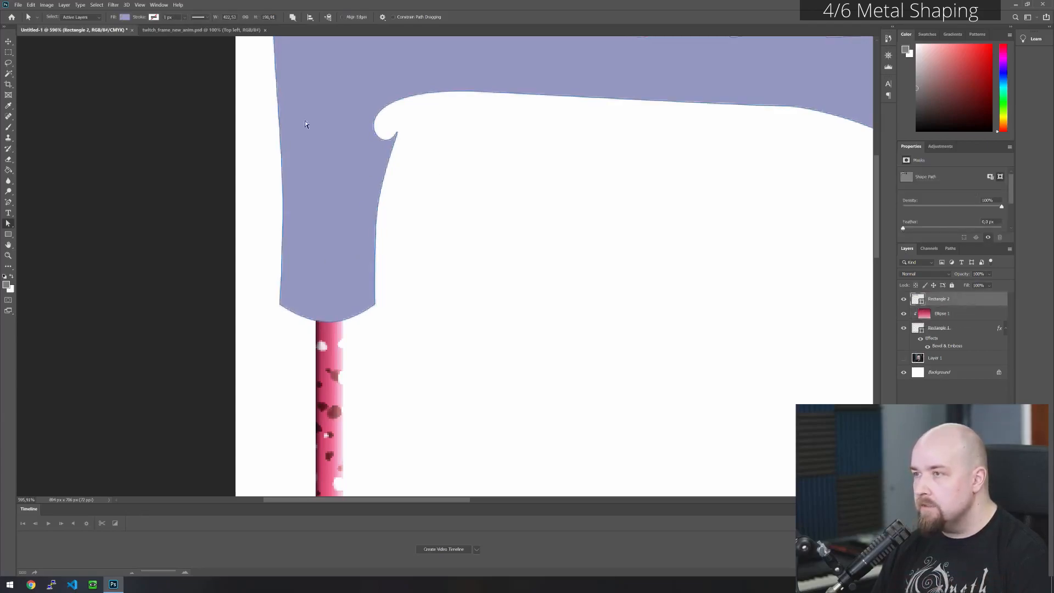
key(ctrl+v)
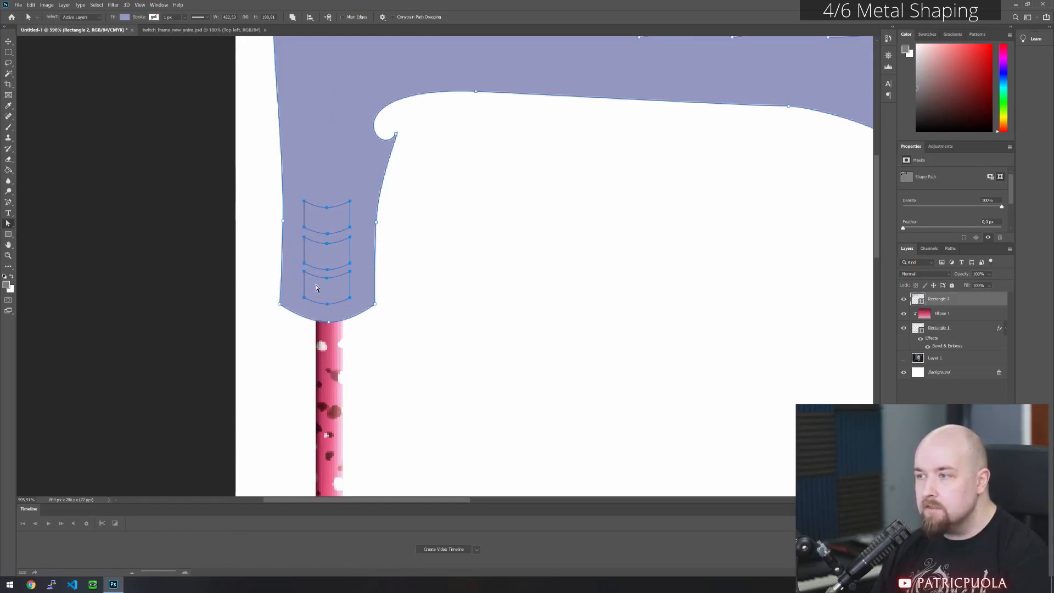
- Select the metal outline with the three pasted band paths and apply Exclude Overlapping Shapes to cut windows through the arm
scroll(327, 294, down, 2)
drag(298, 320, 690, 159)
scroll(309, 250, up, 2)
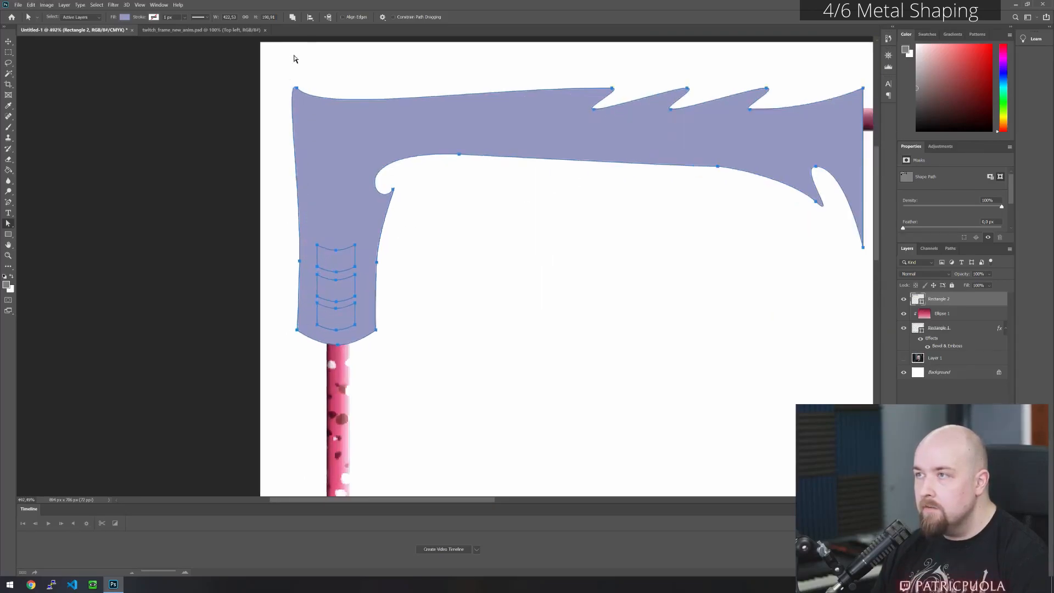
click(292, 17)
click(341, 44)
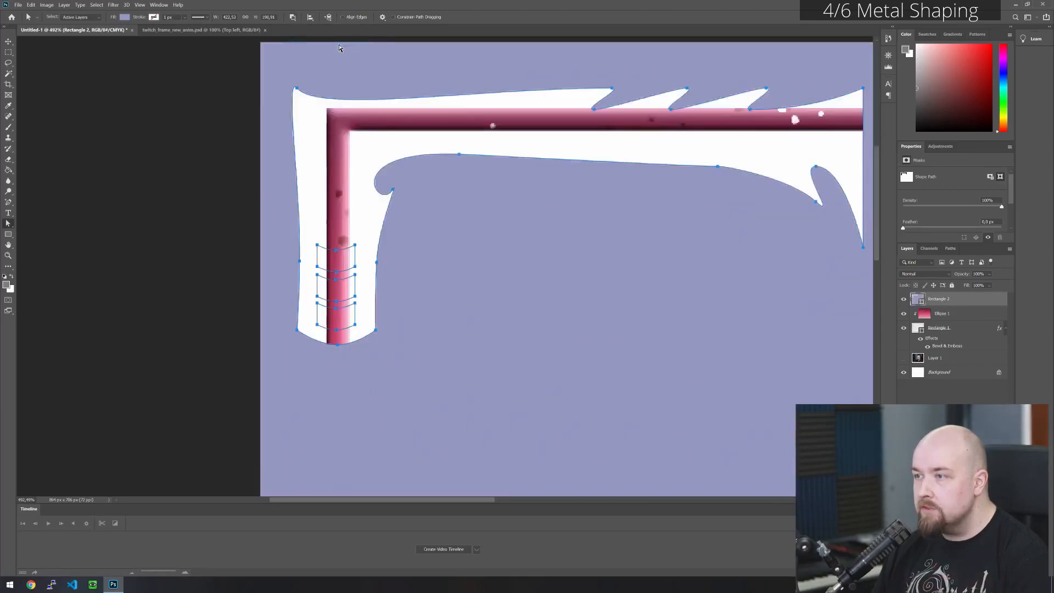
click(292, 18)
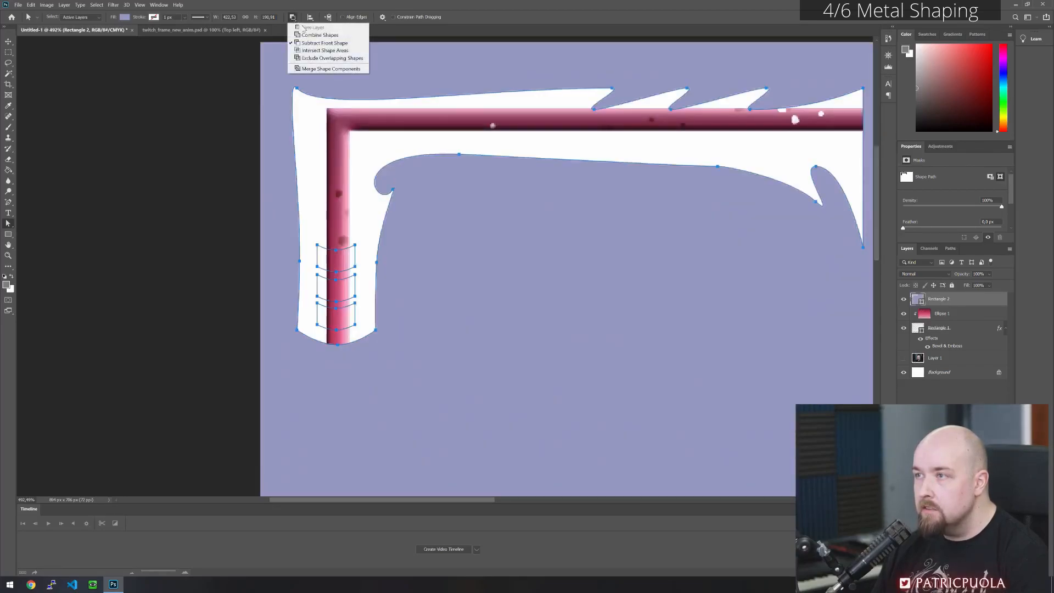
click(323, 58)
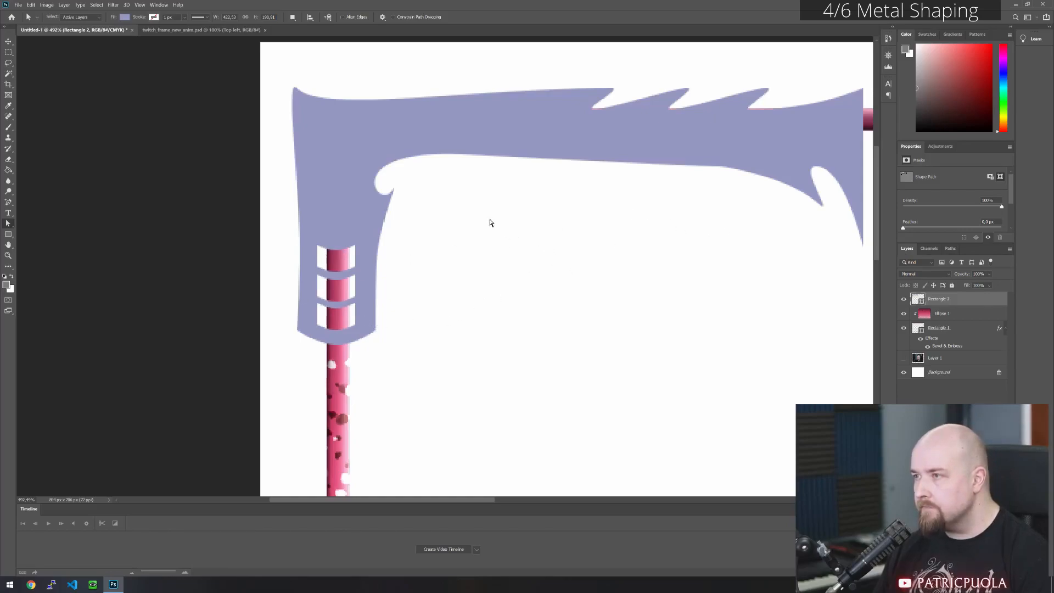
scroll(526, 259, down, 5)
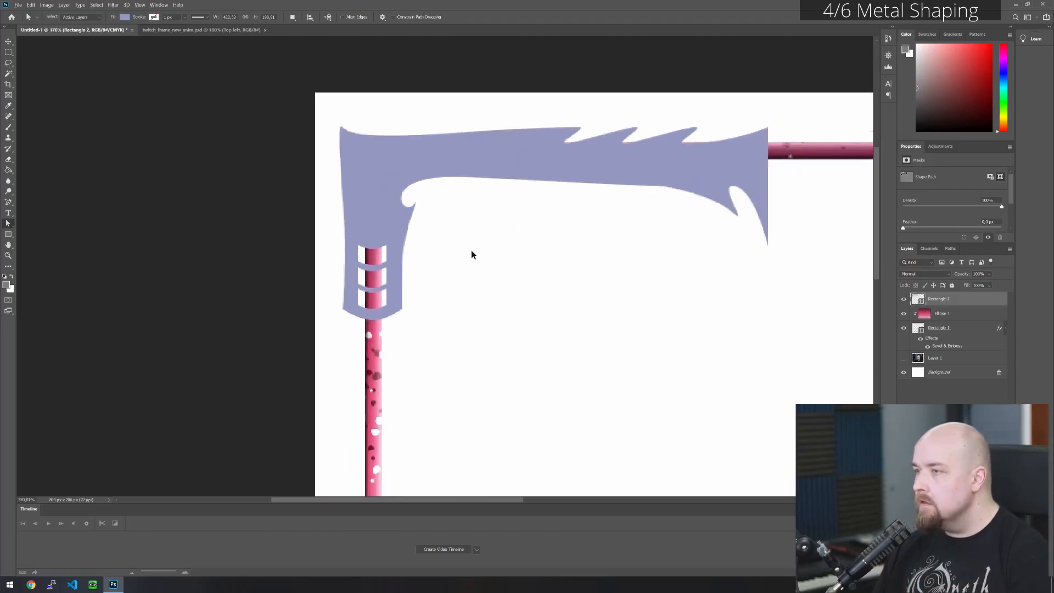
scroll(348, 229, down, 2)
scroll(331, 172, up, 2)
scroll(335, 173, down, 3)
scroll(341, 83, up, 1)
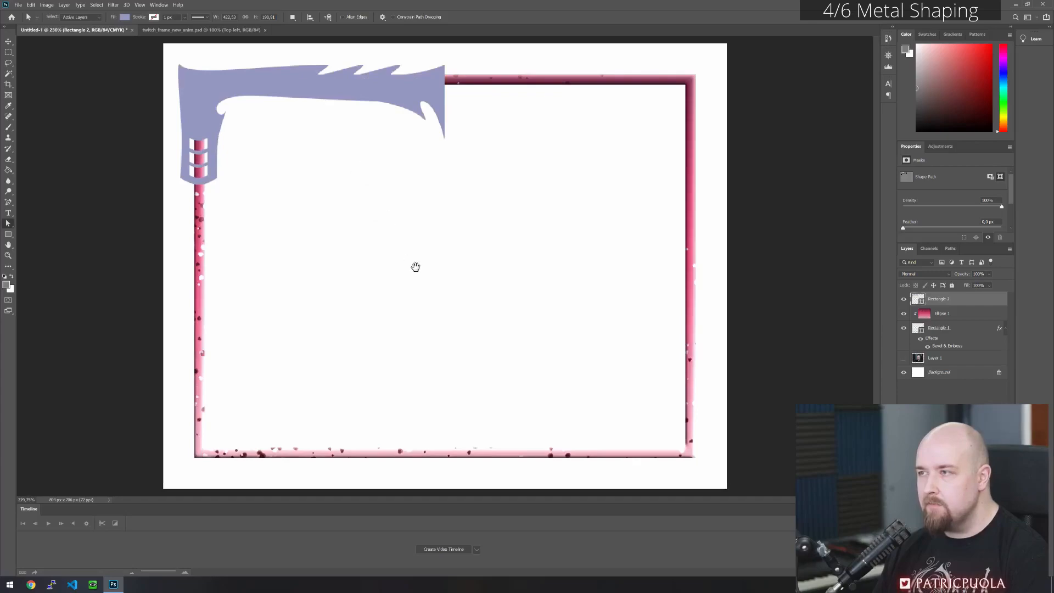
- Raise the anchor points at the base of the three notches on the metal shape's upper edge slightly
scroll(324, 91, up, 4)
drag(333, 90, 407, 282)
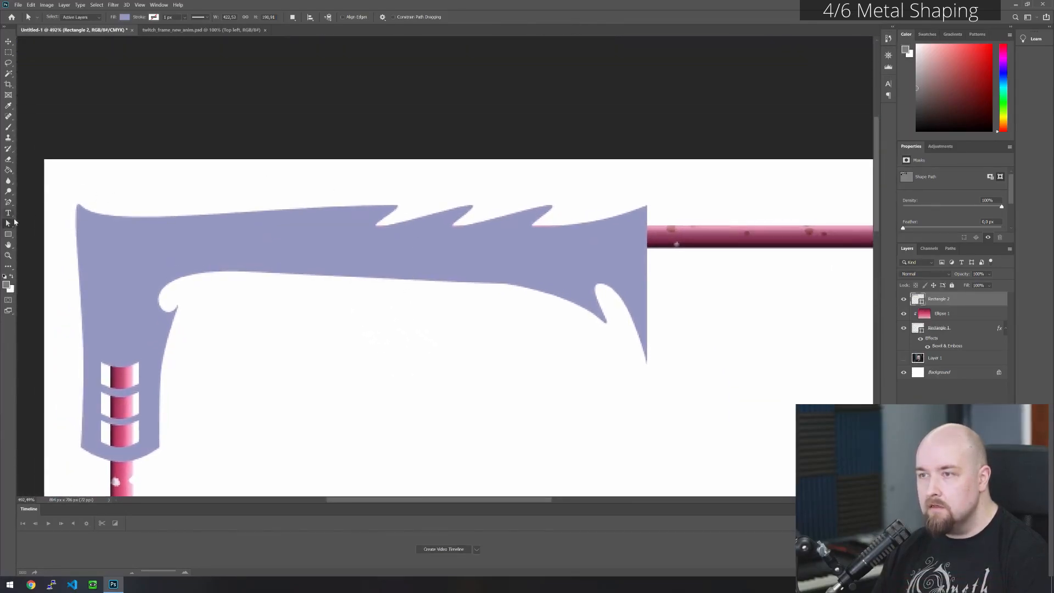
click(248, 241)
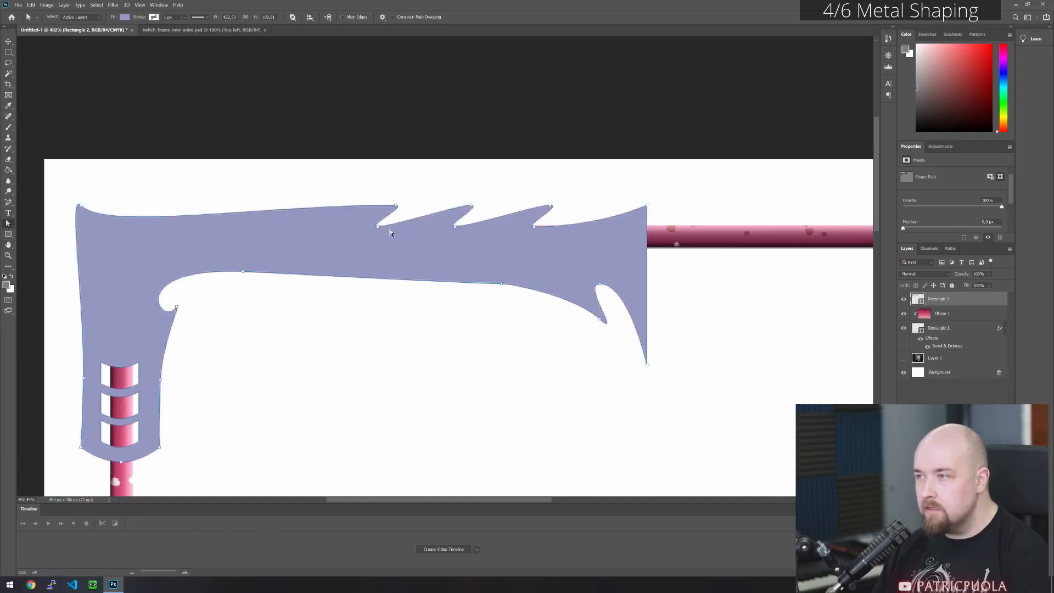
click(533, 227)
drag(401, 240, 576, 256)
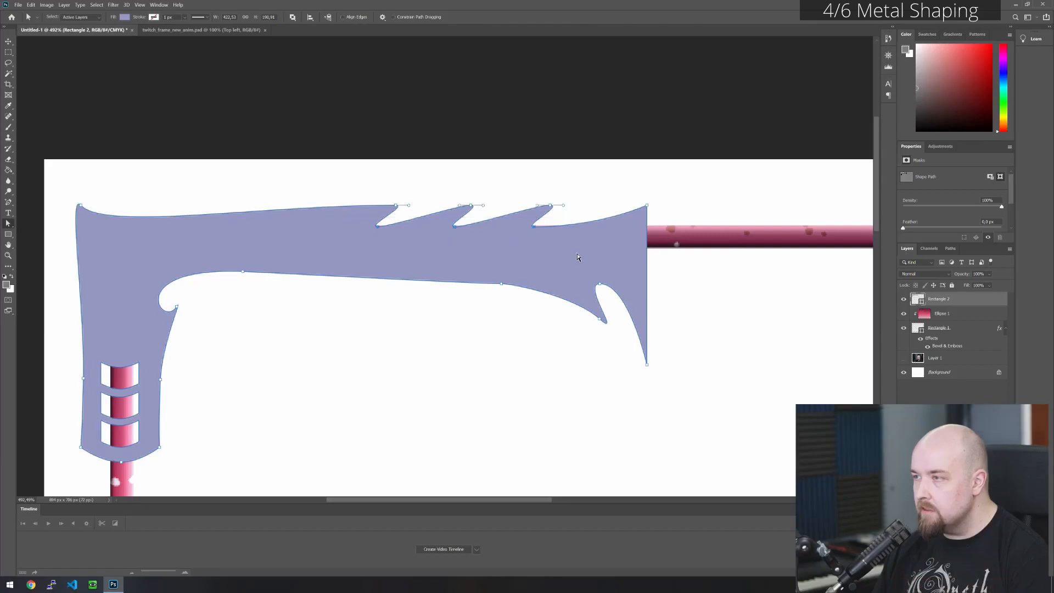
key(Up)
key(Up)
key(Up)
key(Up)
key(Up)
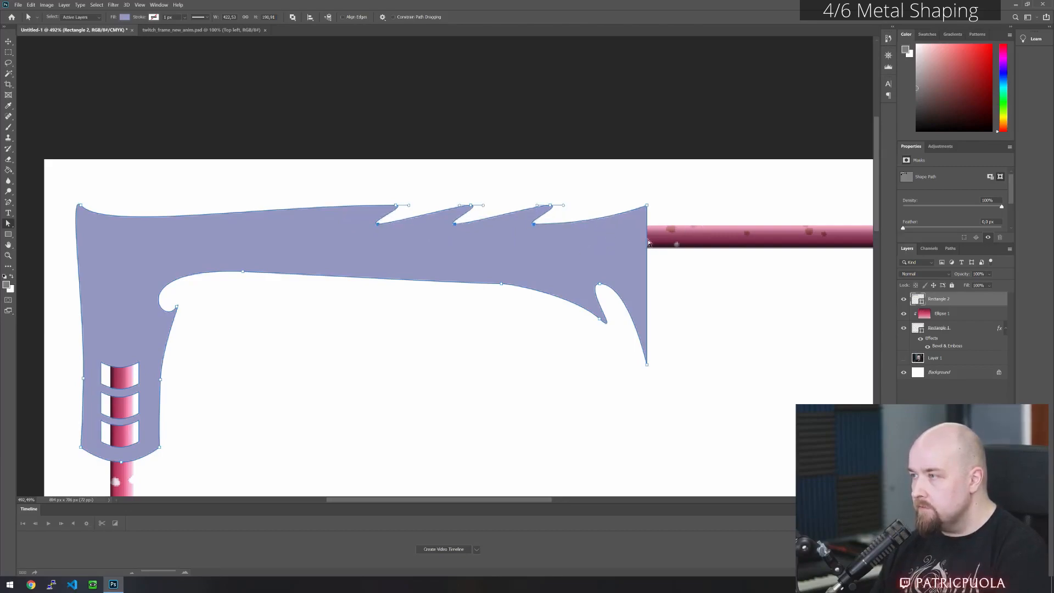
- Shift the tips of the three upper-edge spikes left so that their back sides stand nearly vertical
drag(377, 183, 575, 218)
key(Left)
key(Left)
key(Left)
key(Left)
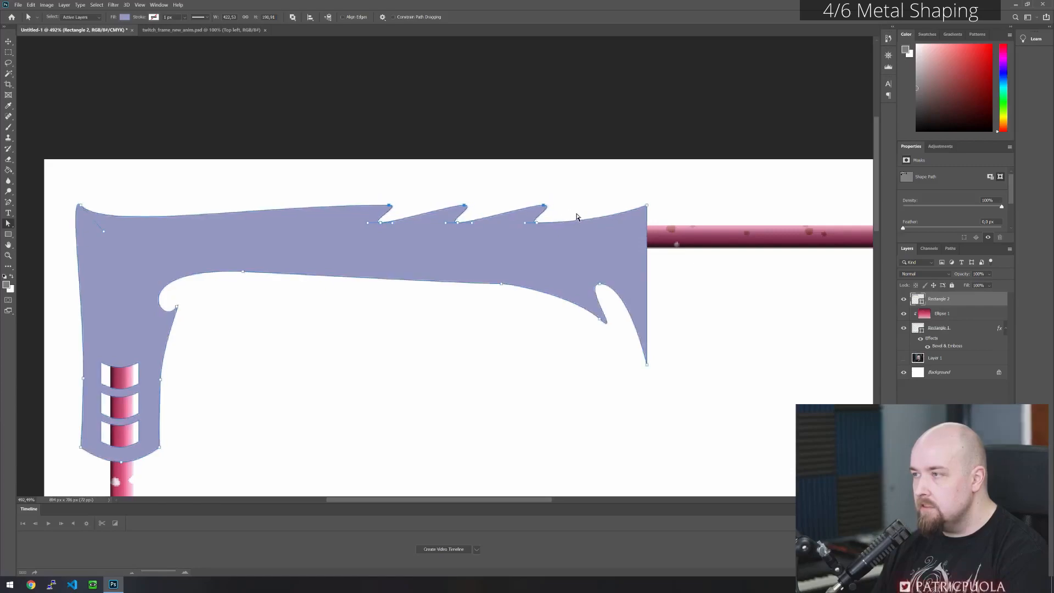
key(Left)
key(Left)
key(Left)
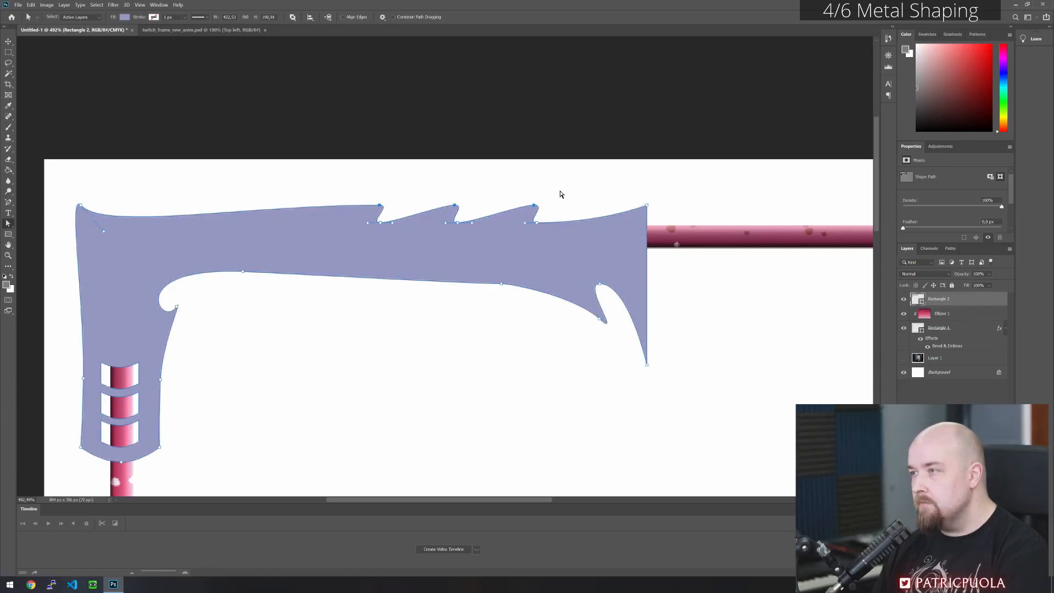
key(Left)
key(Left)
key(Left)
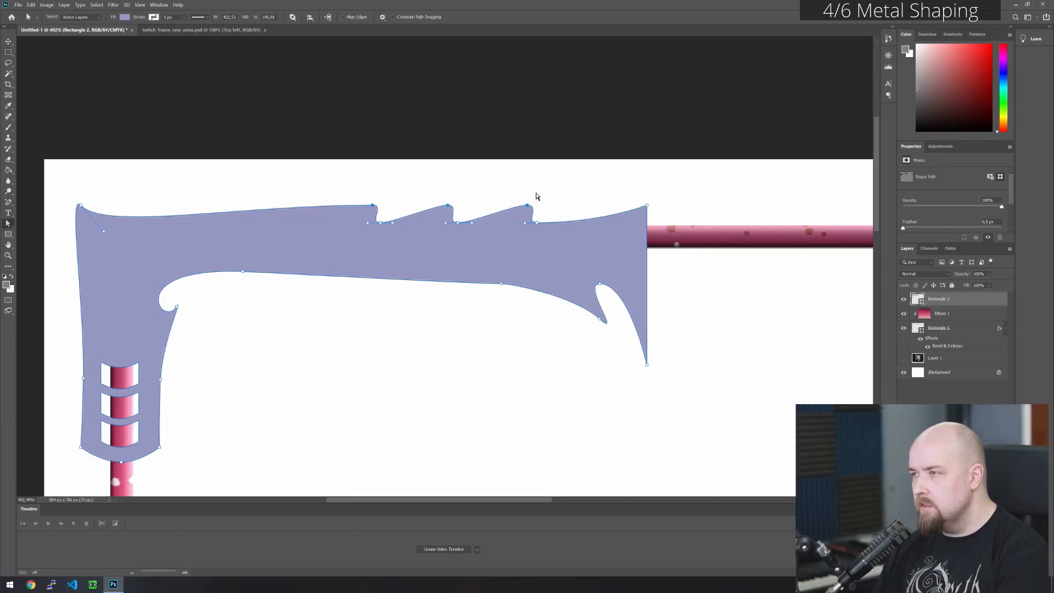
- Sharpen the three spike tips by shortening their curve handles, shifting the middle and rightmost tips slightly right
click(542, 202)
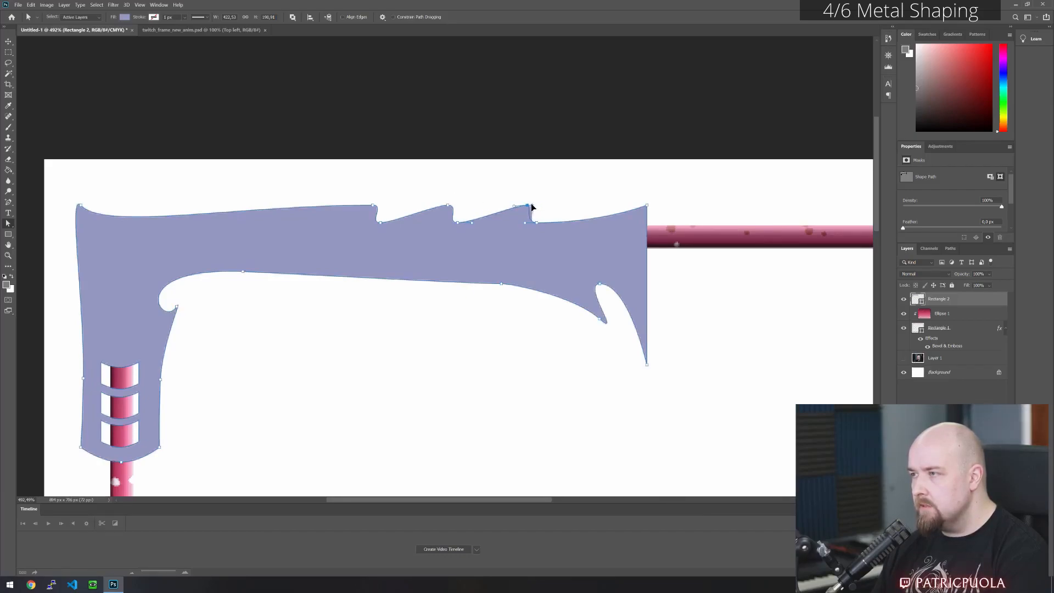
key(Right)
click(450, 207)
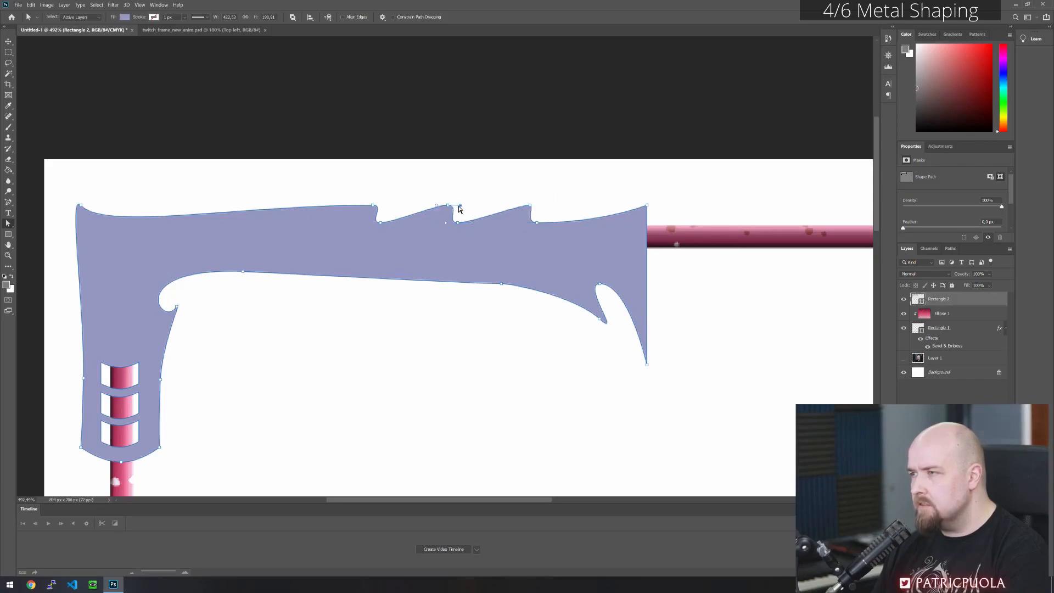
drag(455, 208, 452, 206)
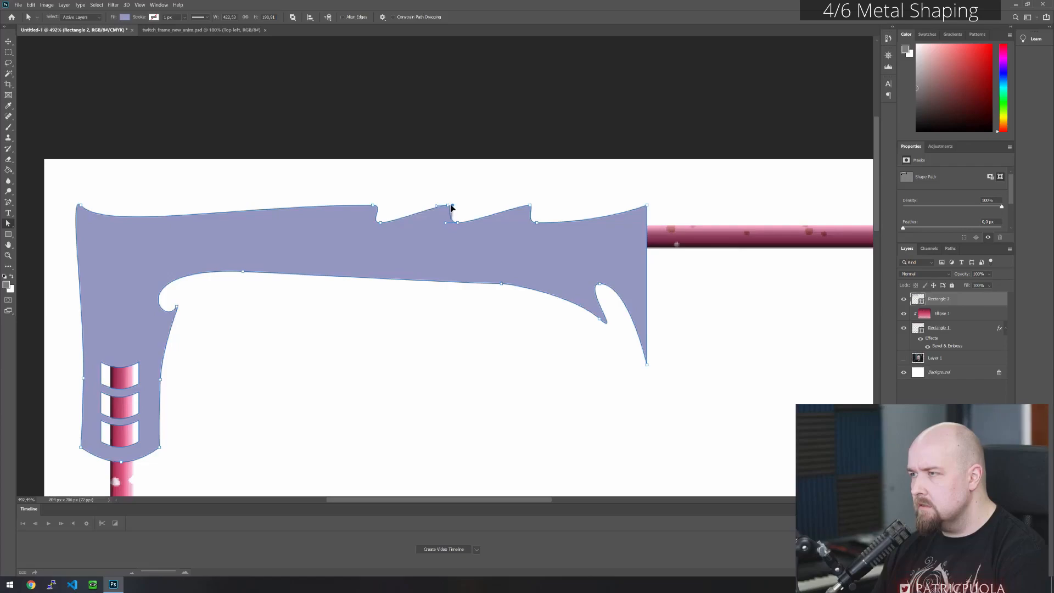
click(534, 210)
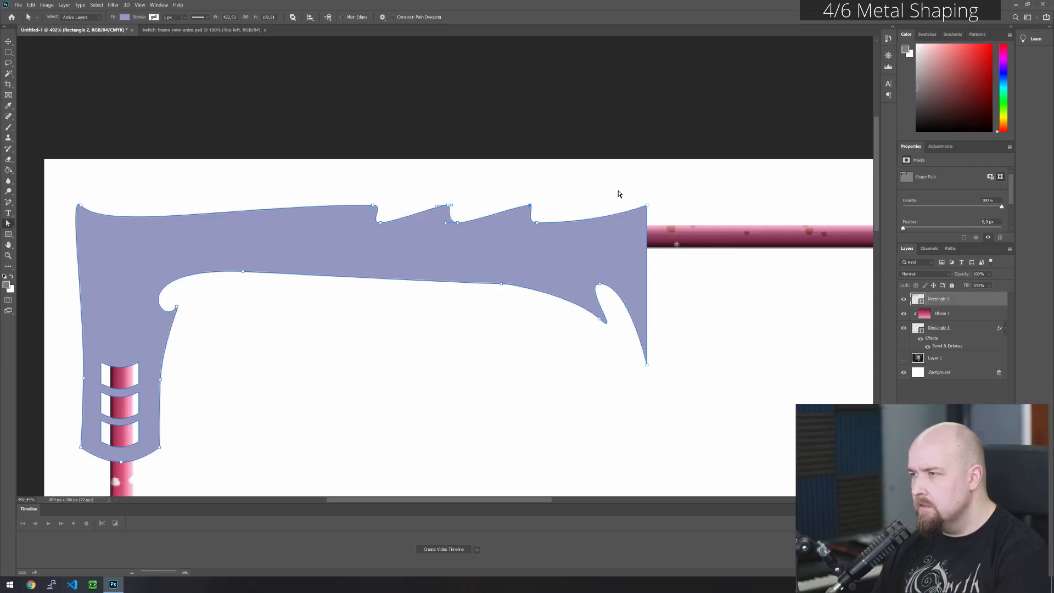
drag(448, 207, 449, 207)
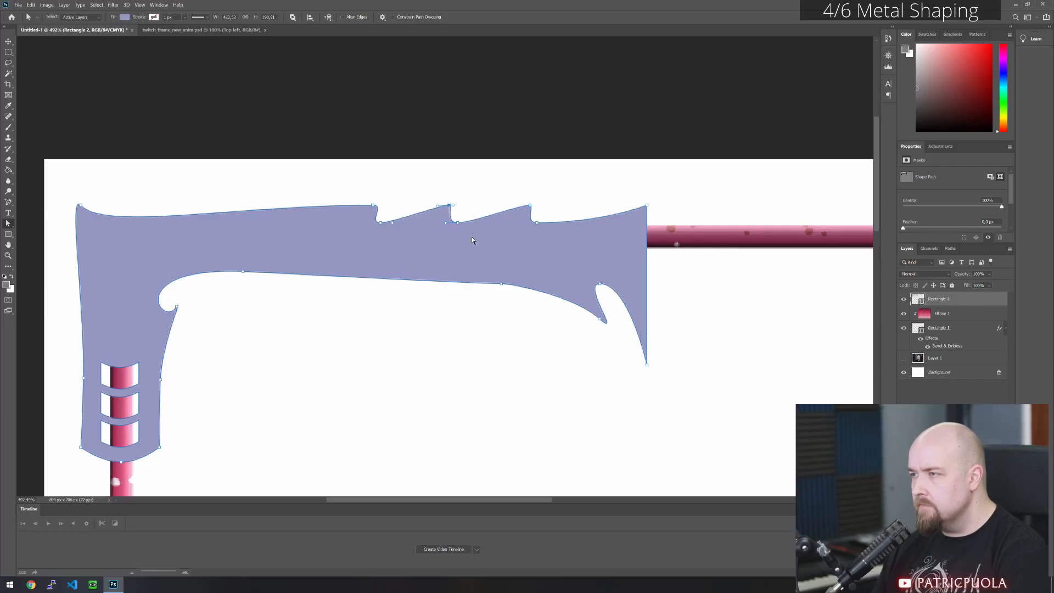
click(455, 189)
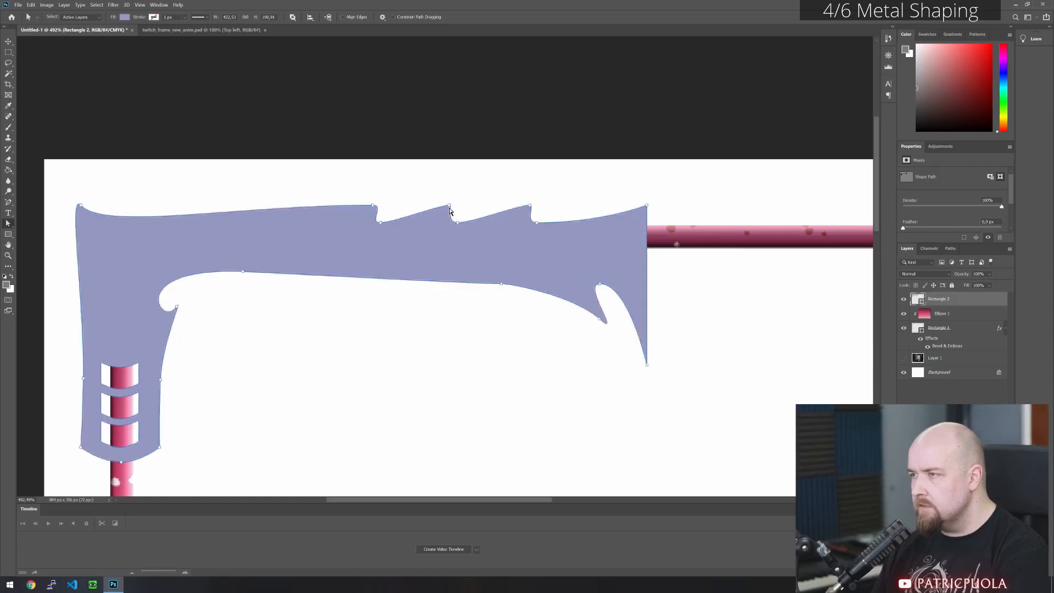
click(374, 216)
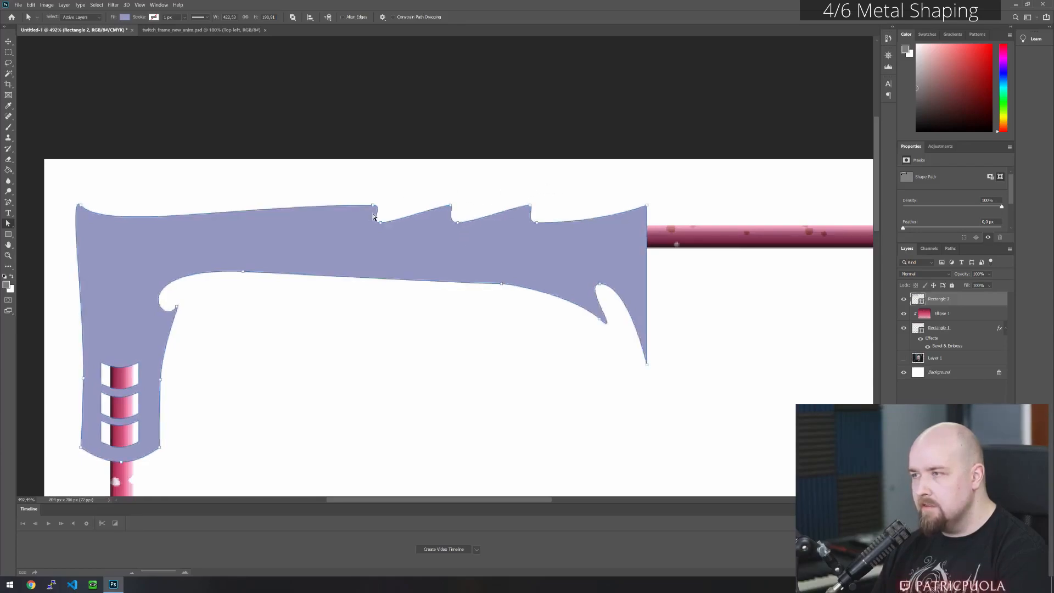
click(372, 206)
drag(385, 206, 377, 206)
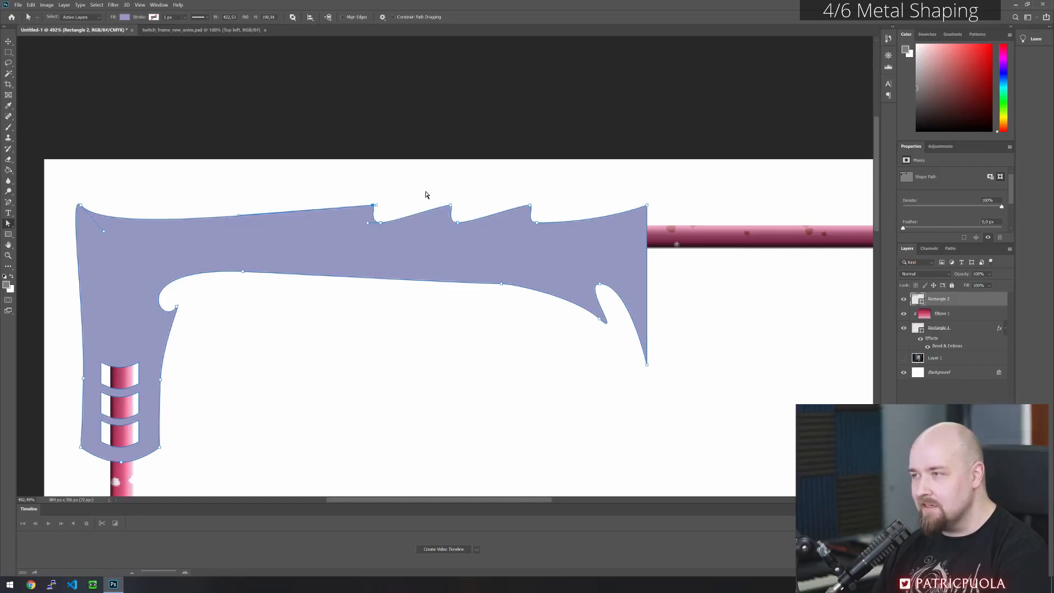
click(422, 192)
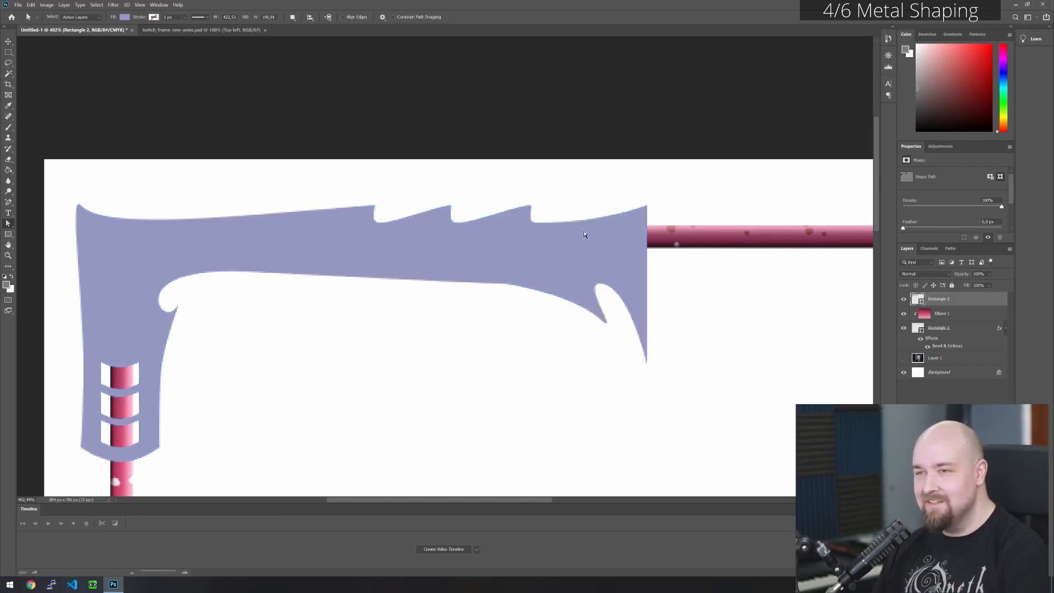
- Shorten the curve handle at the tip of the small hook on the arm's lower edge to sharpen it
click(600, 315)
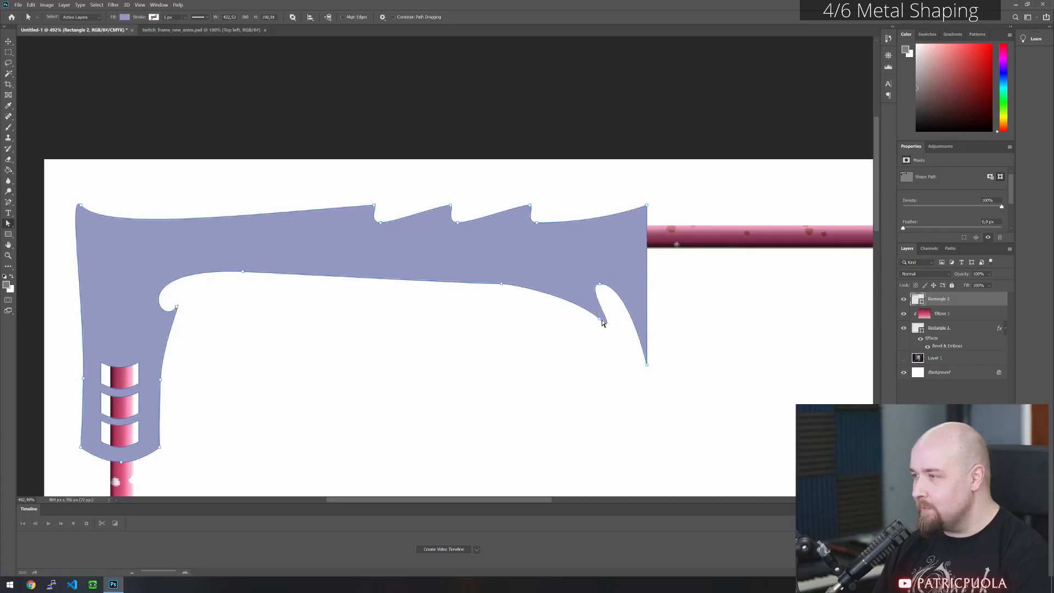
click(599, 319)
drag(623, 340, 604, 320)
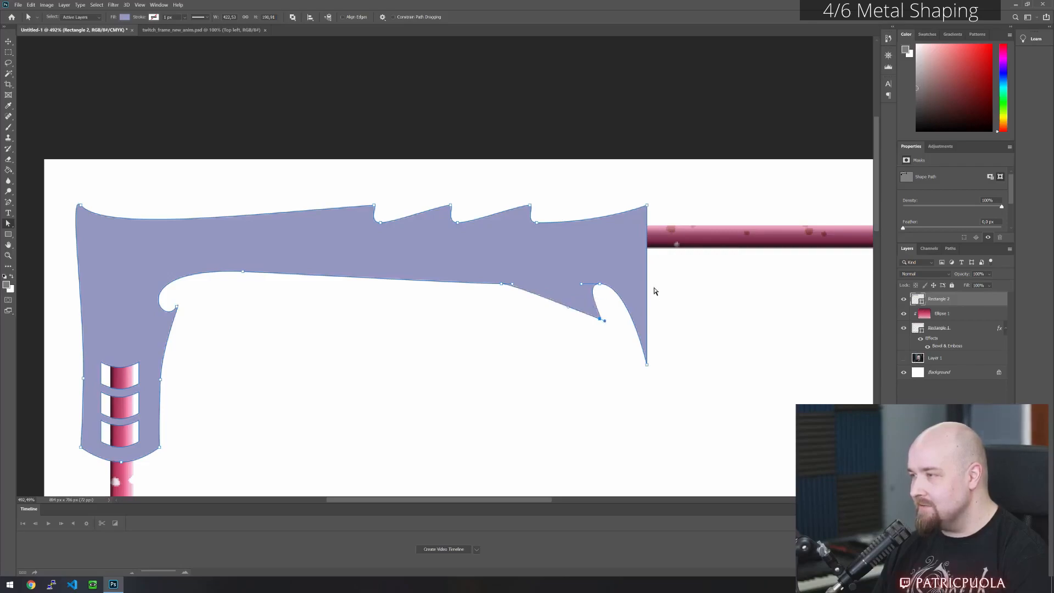
- Move the lower hook's tip up and slightly left to make the hook shorter
key(Left)
key(Left)
key(Up)
key(Up)
key(Up)
key(Left)
key(Up)
key(Up)
key(Left)
key(Left)
key(Left)
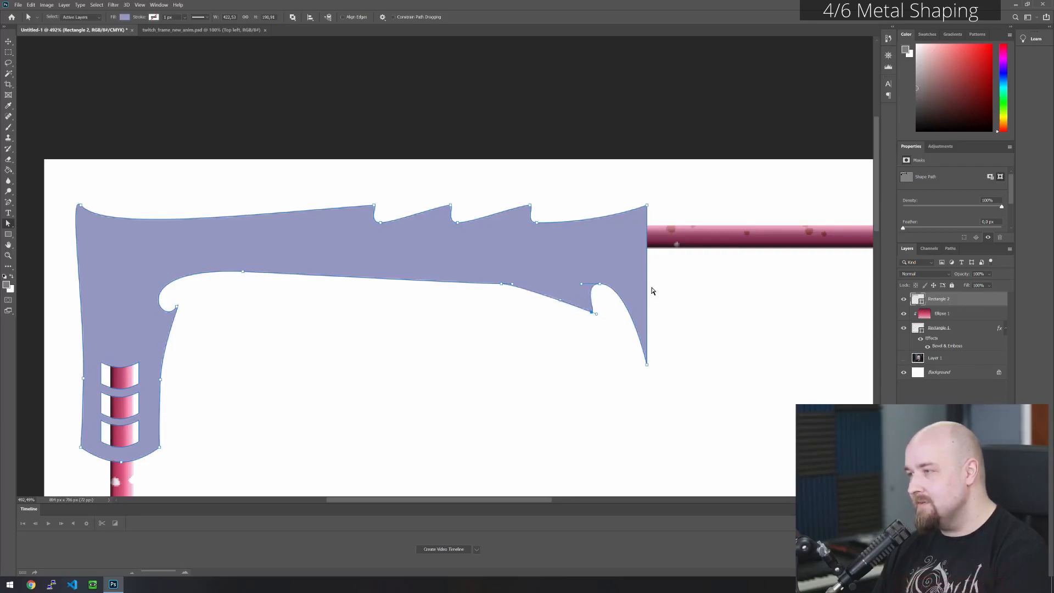
key(Left)
key(Up)
key(Up)
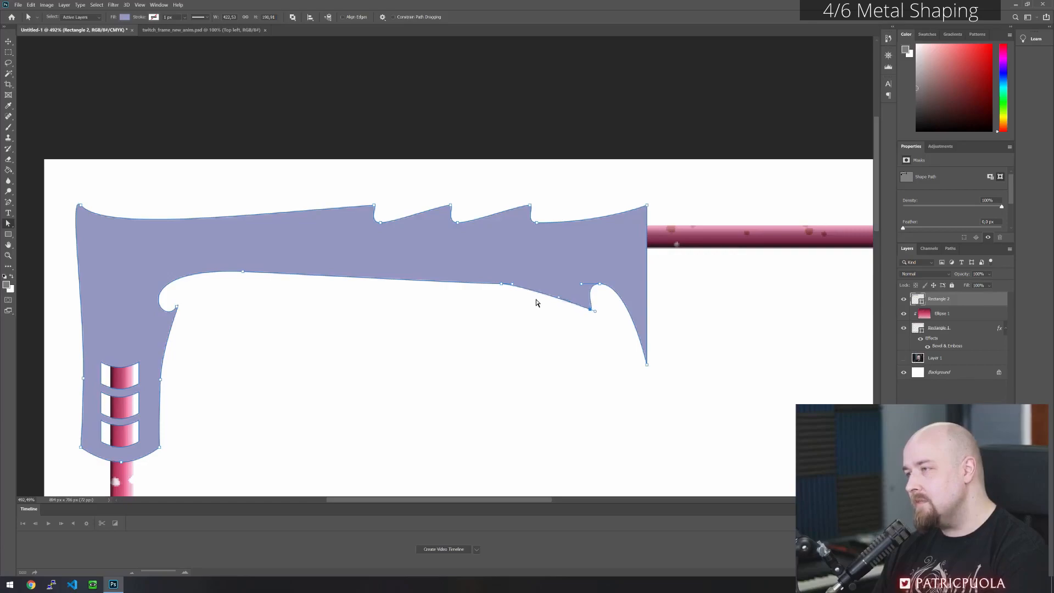
key(Right)
key(Right)
key(Up)
key(Up)
key(Right)
click(558, 360)
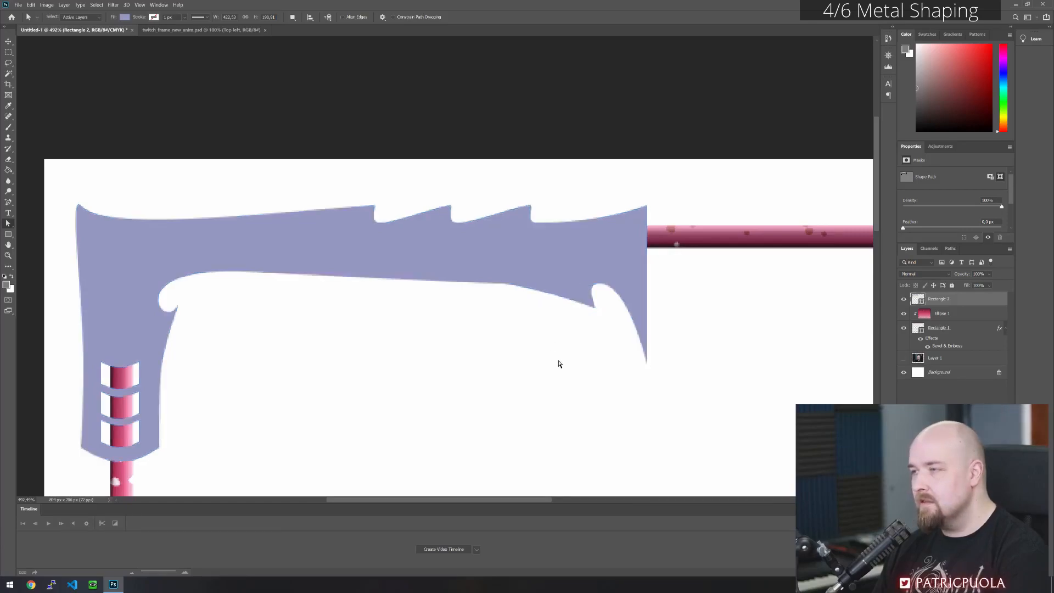
- Try the saved light, grey and dark metallic style presets on the Rectangle 2 layer, then discard them
scroll(383, 347, down, 5)
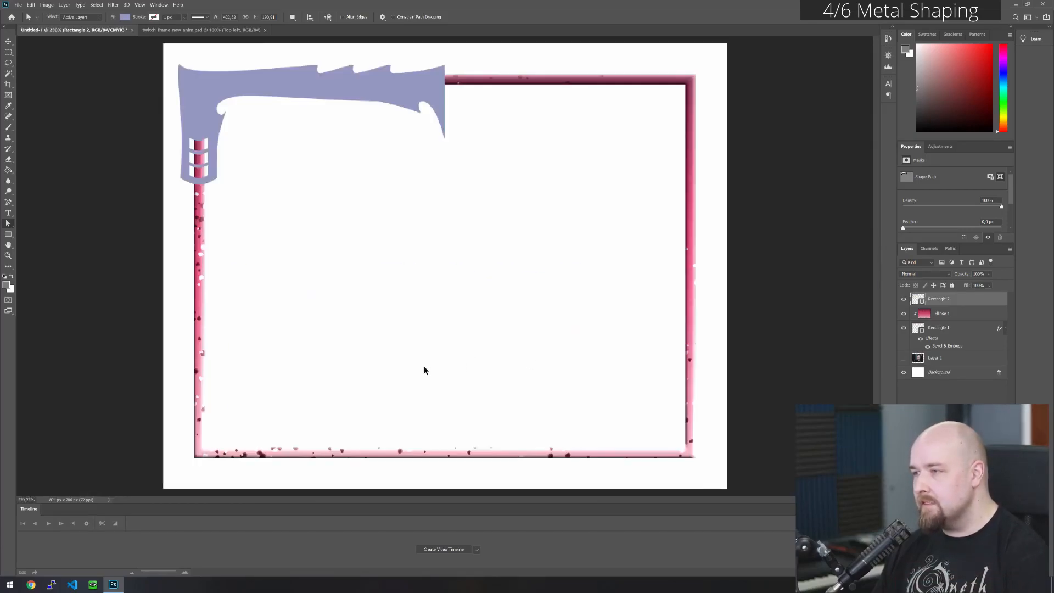
scroll(224, 77, up, 3)
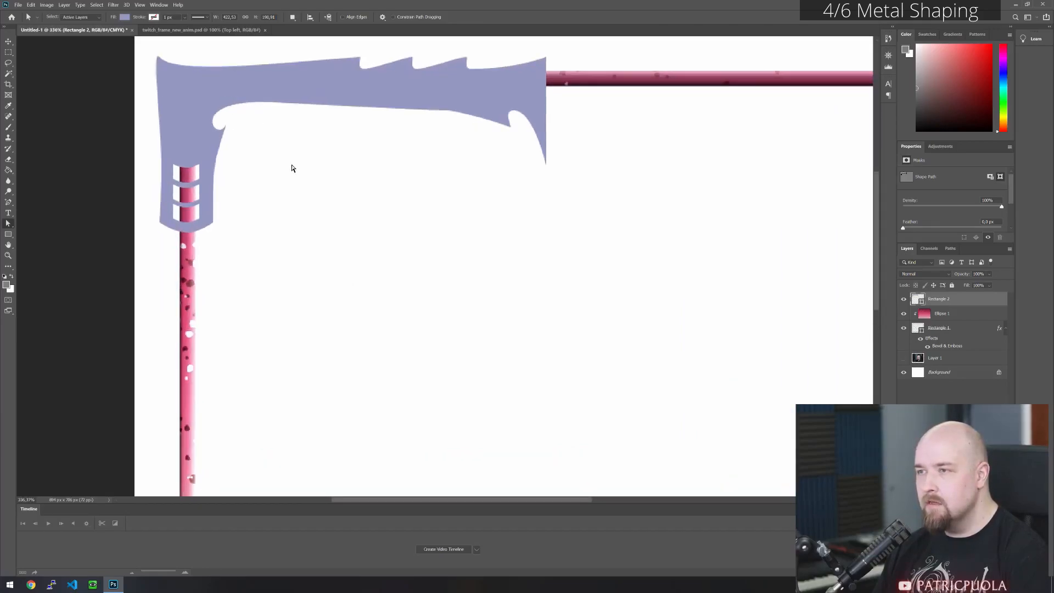
click(299, 85)
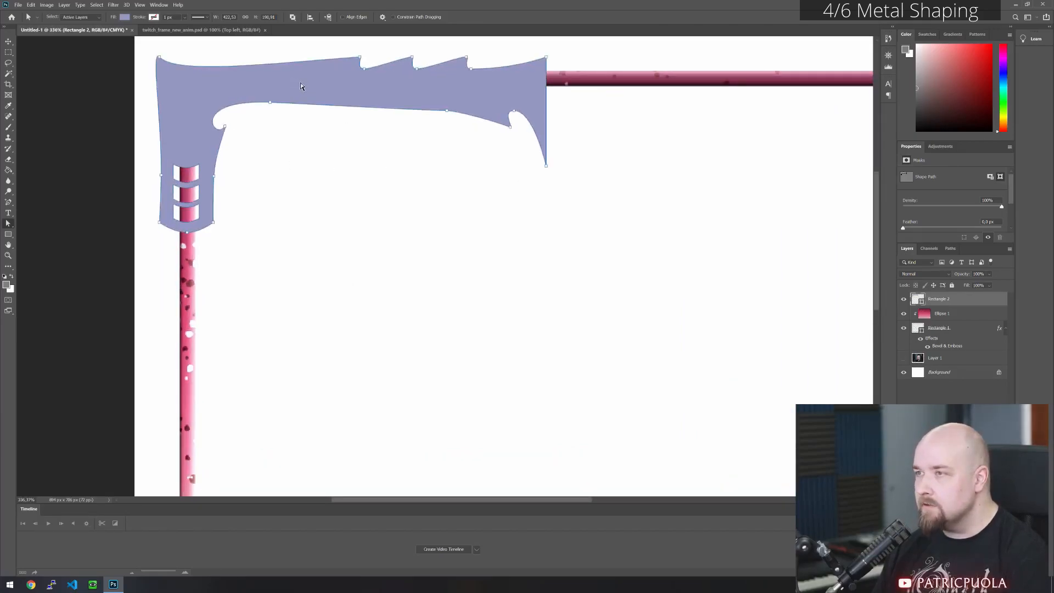
right_click(956, 302)
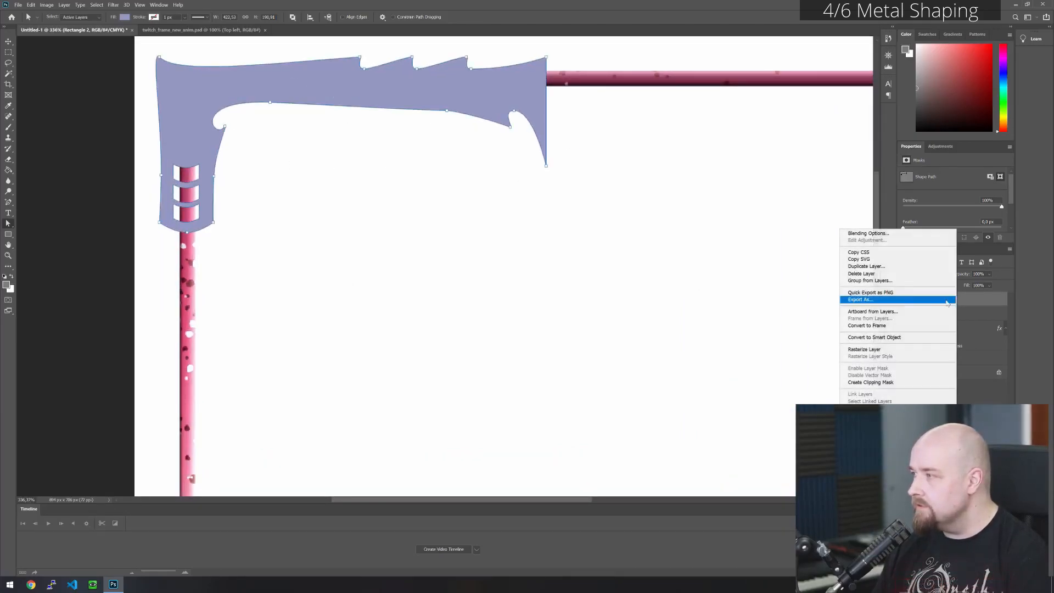
click(889, 233)
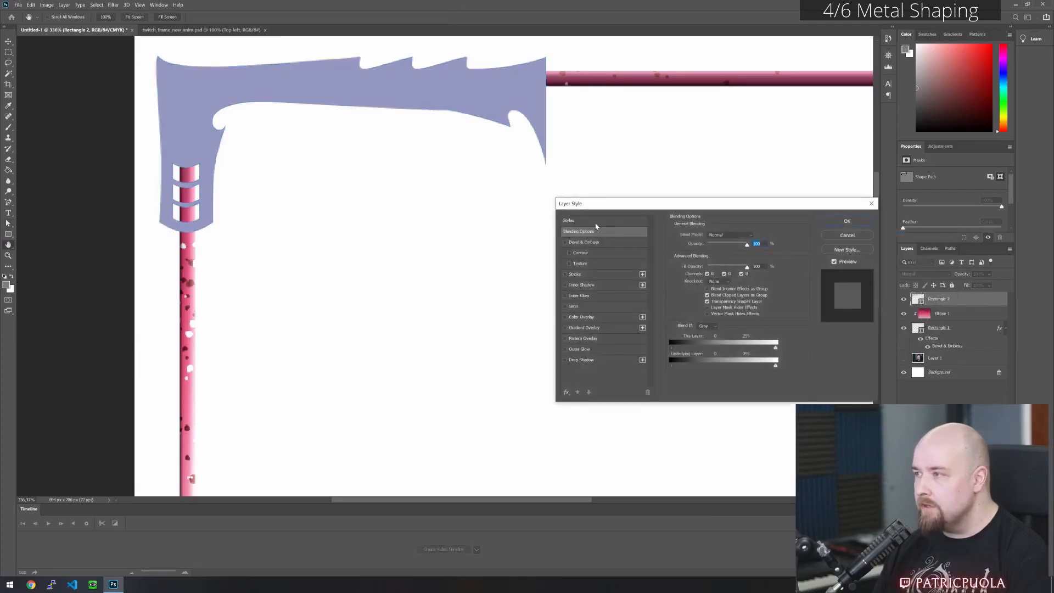
click(596, 221)
click(712, 286)
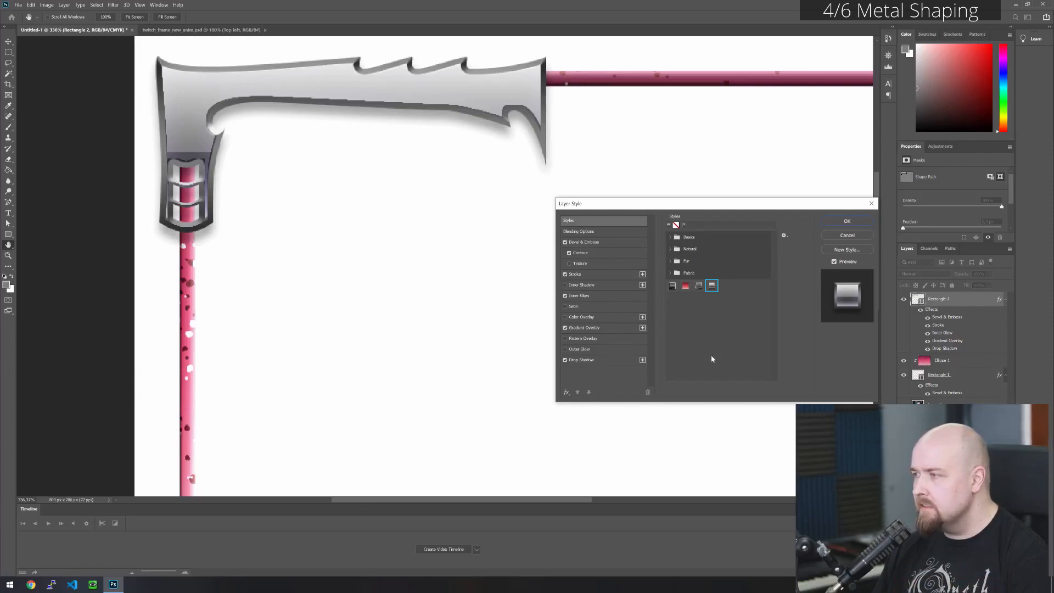
click(698, 286)
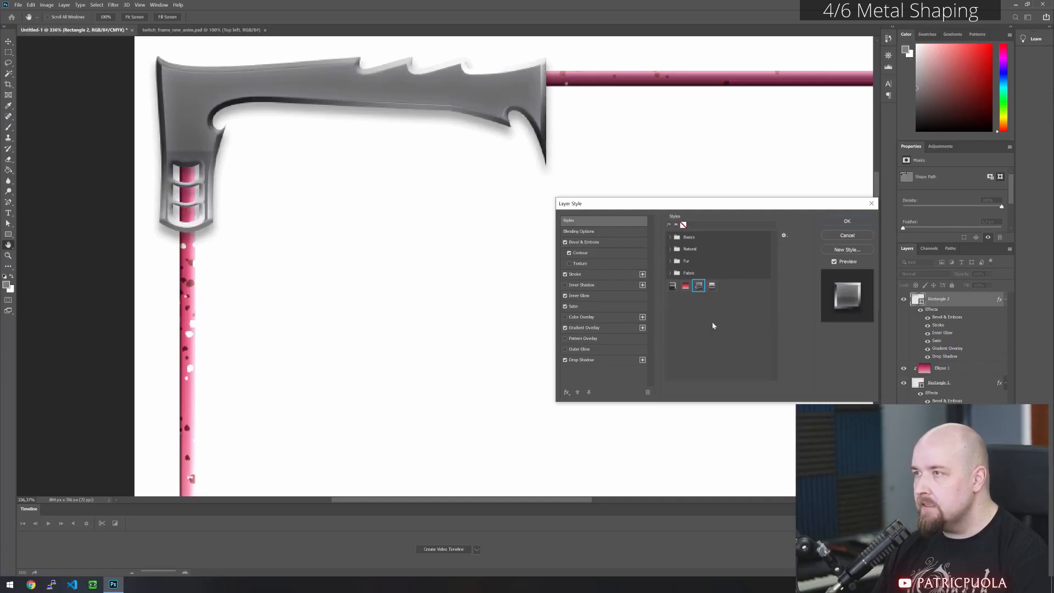
click(672, 286)
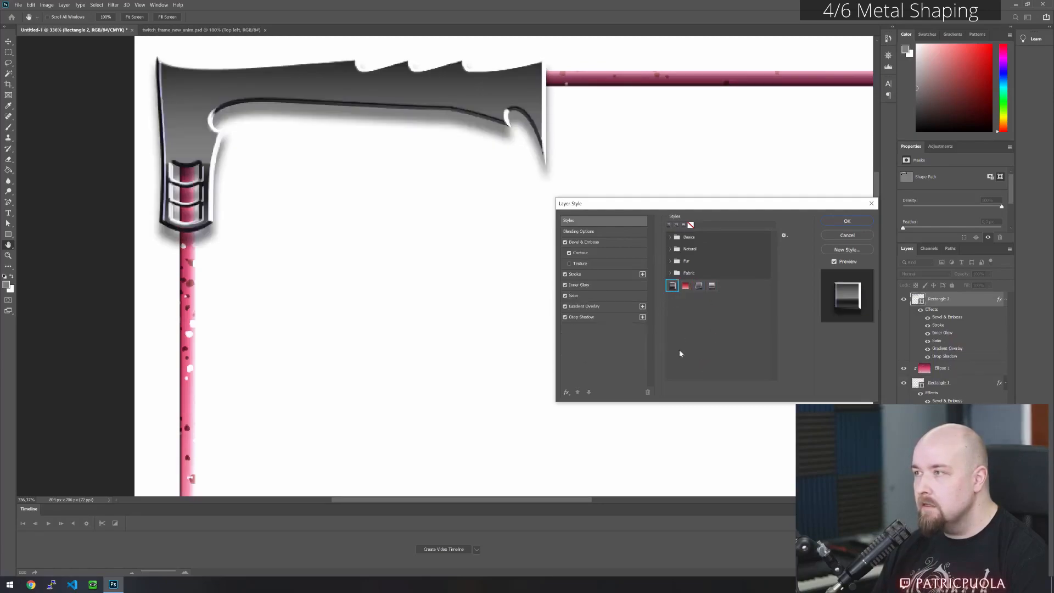
click(711, 286)
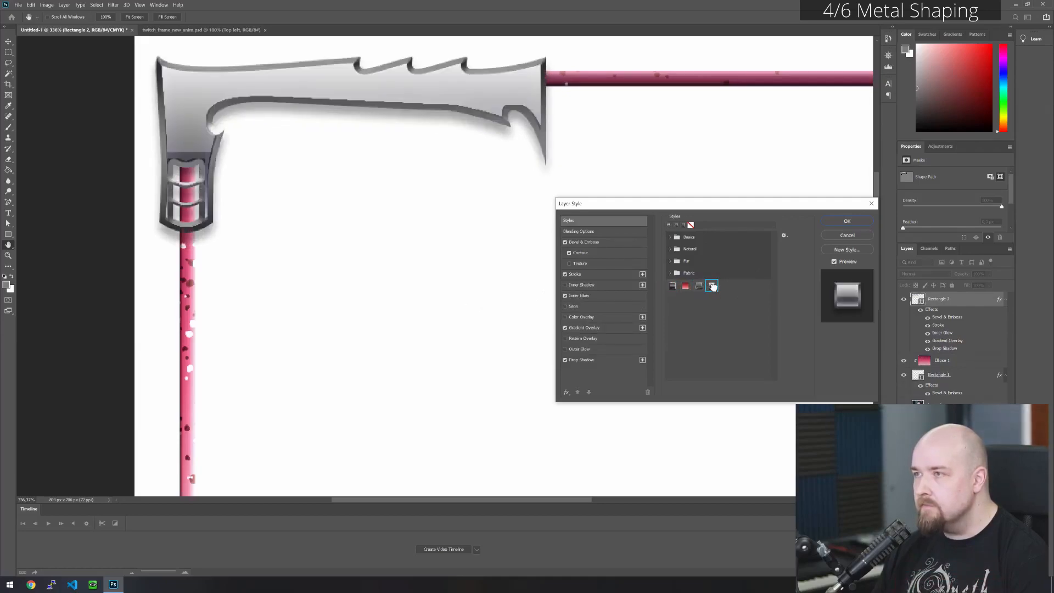
click(699, 286)
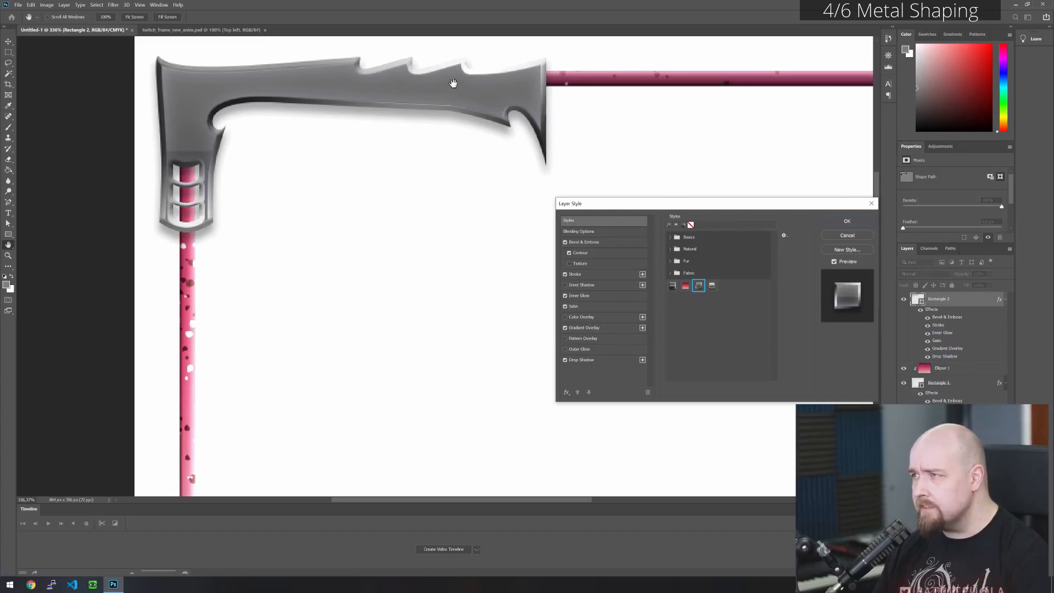
click(711, 286)
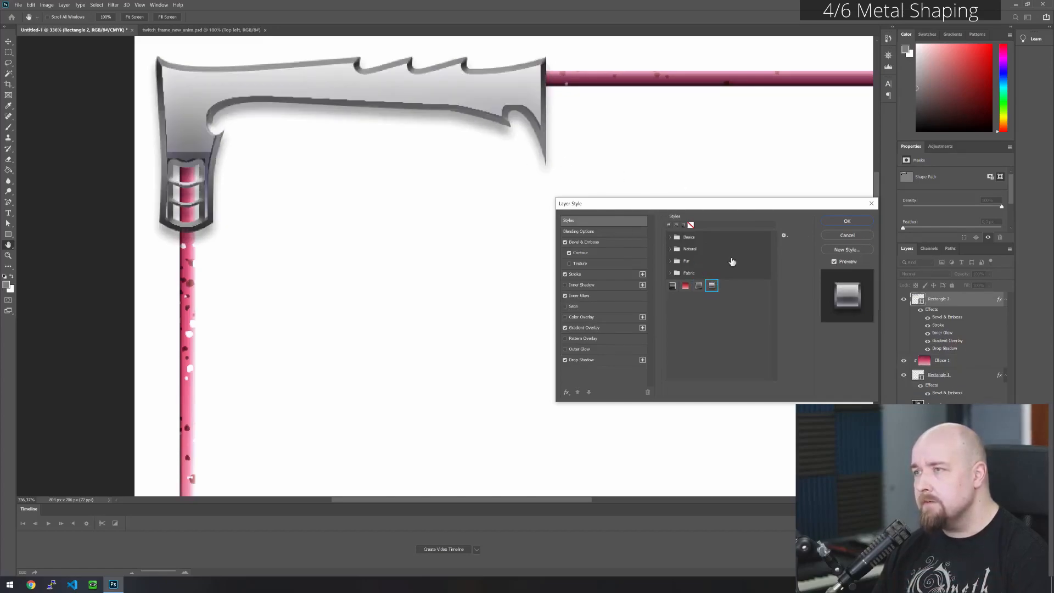
click(852, 236)
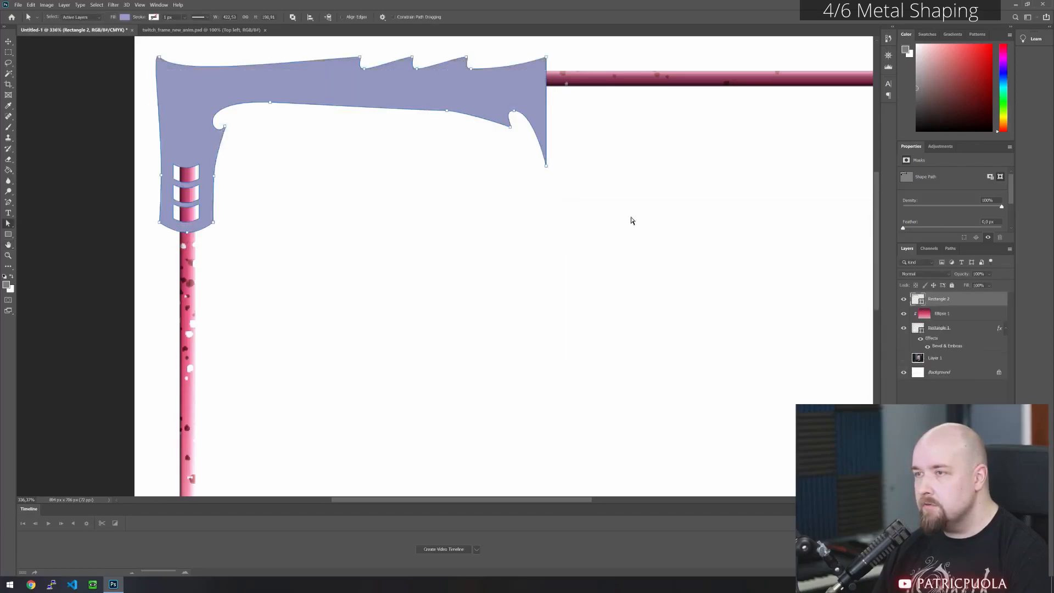
scroll(146, 164, up, 3)
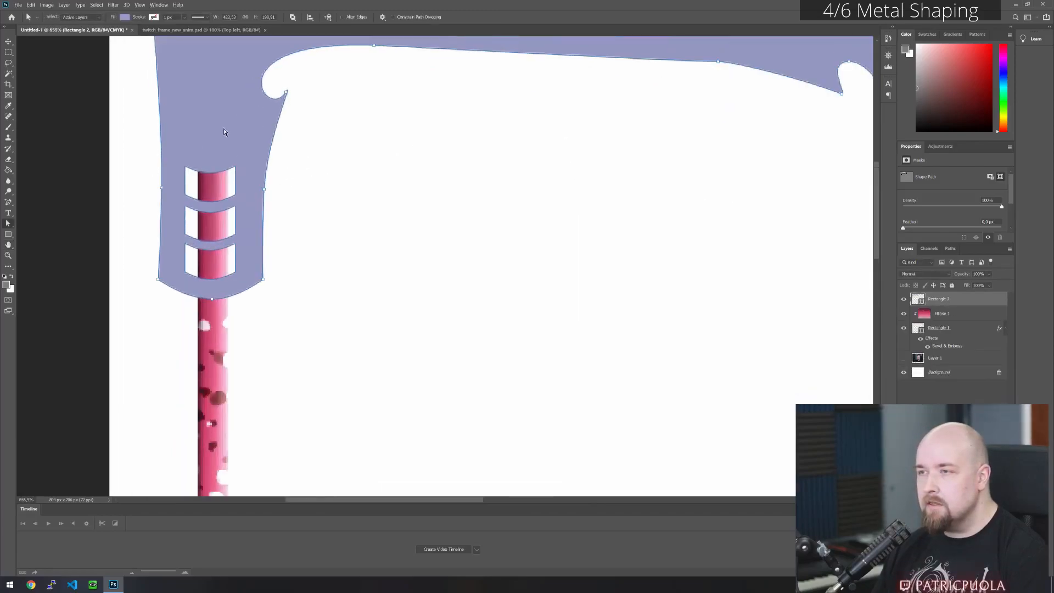
drag(176, 145, 192, 280)
drag(246, 173, 231, 235)
key(ctrl+z)
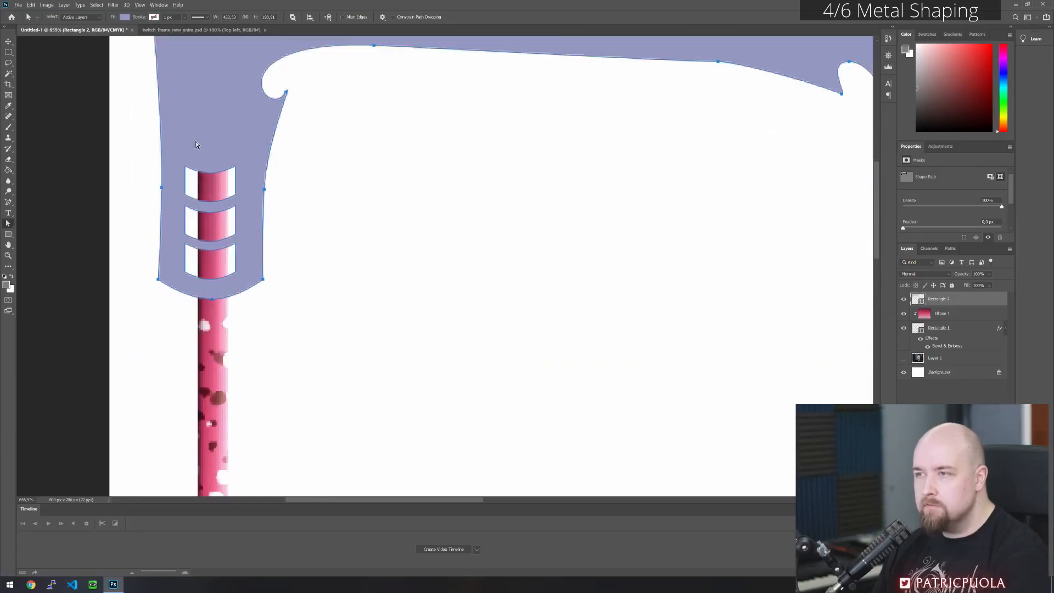
- Scale the three cut-out windows down together to about 79% width and 91% height, and shift them slightly right over the pink bar
drag(177, 145, 247, 279)
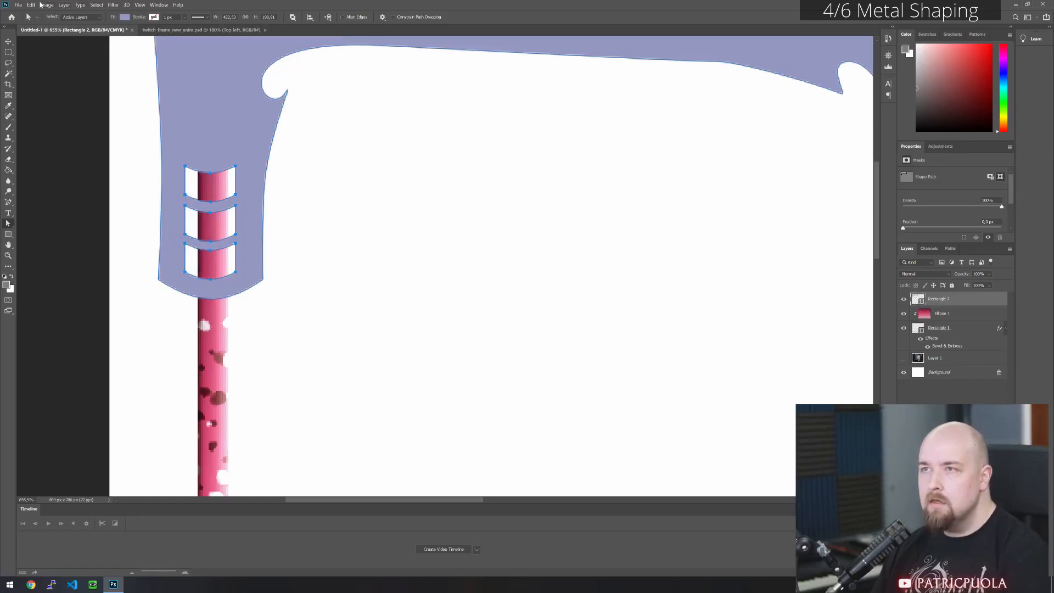
click(30, 5)
mouse_move(98, 182)
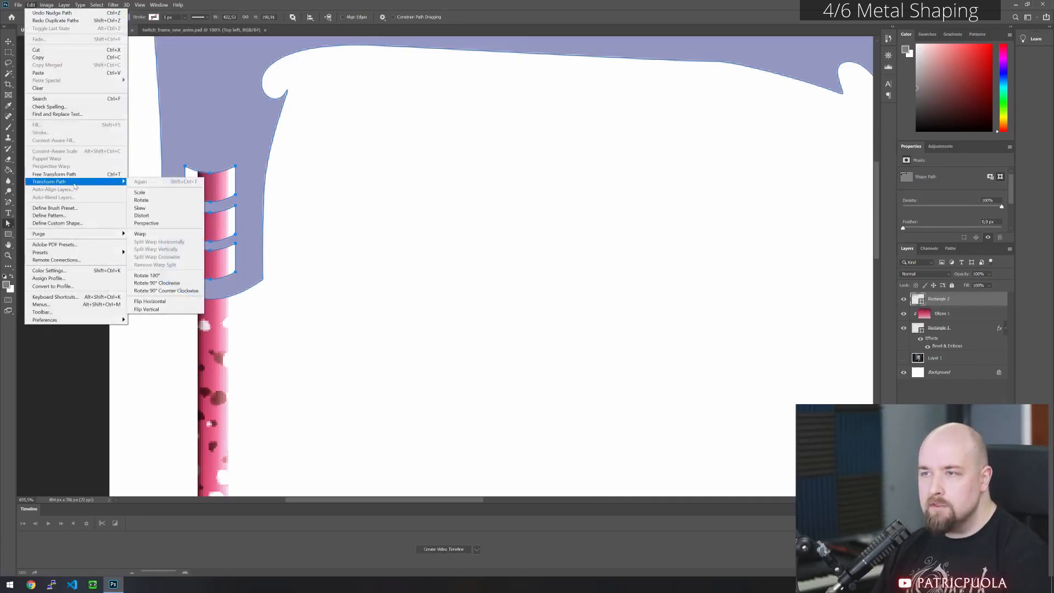
click(140, 192)
mouse_move(235, 223)
mouse_down()
mouse_move(248, 222)
mouse_move(227, 220)
mouse_move(239, 217)
mouse_move(230, 213)
mouse_up()
key(Right)
key(Right)
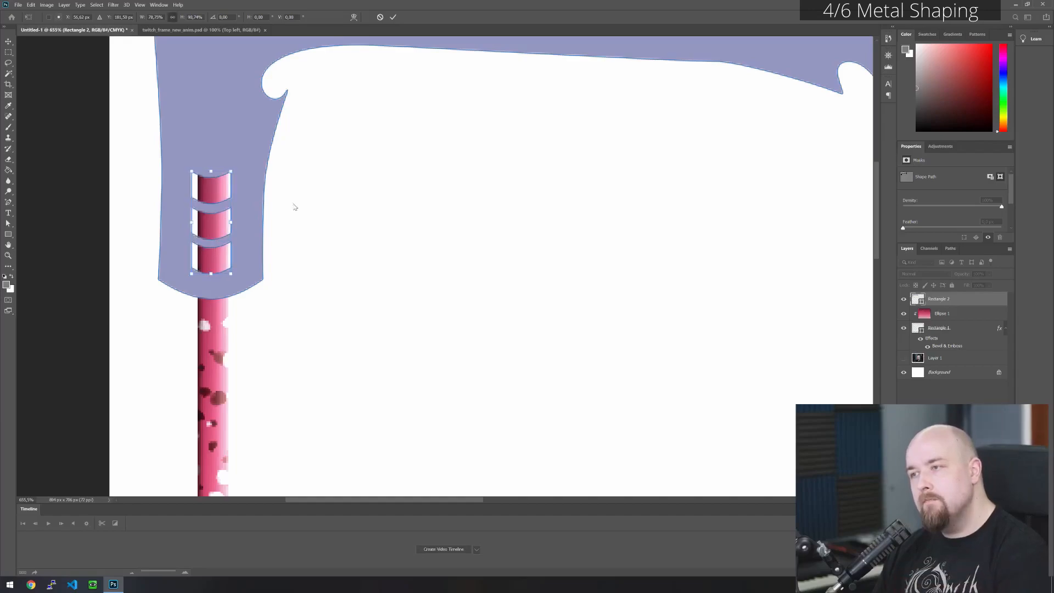
click(394, 17)
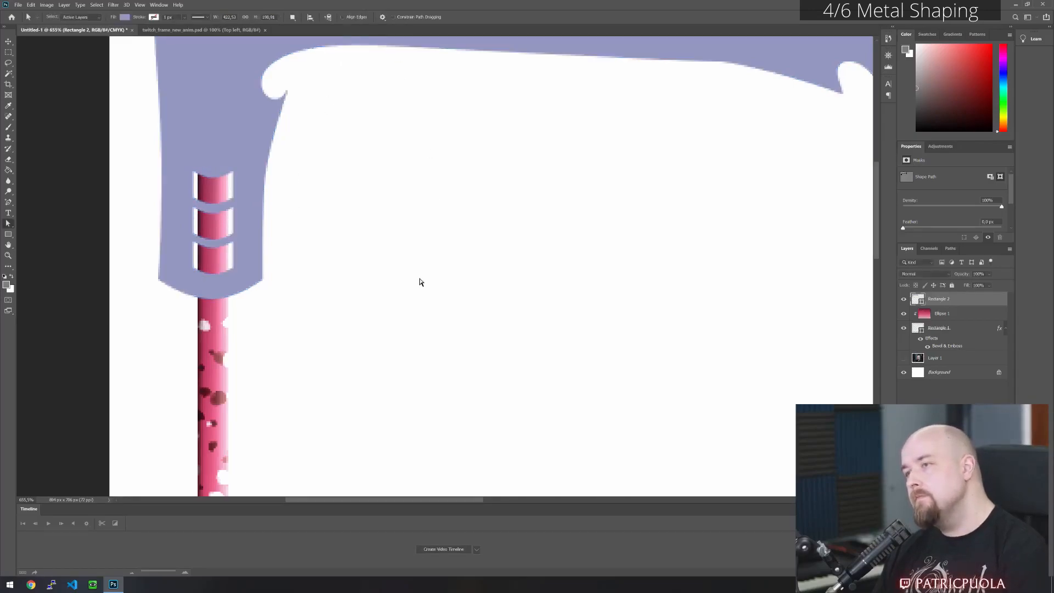
- Duplicate the whole corner piece with its windows beside the original and flip the copy horizontally
scroll(469, 299, down, 5)
scroll(422, 290, down, 1)
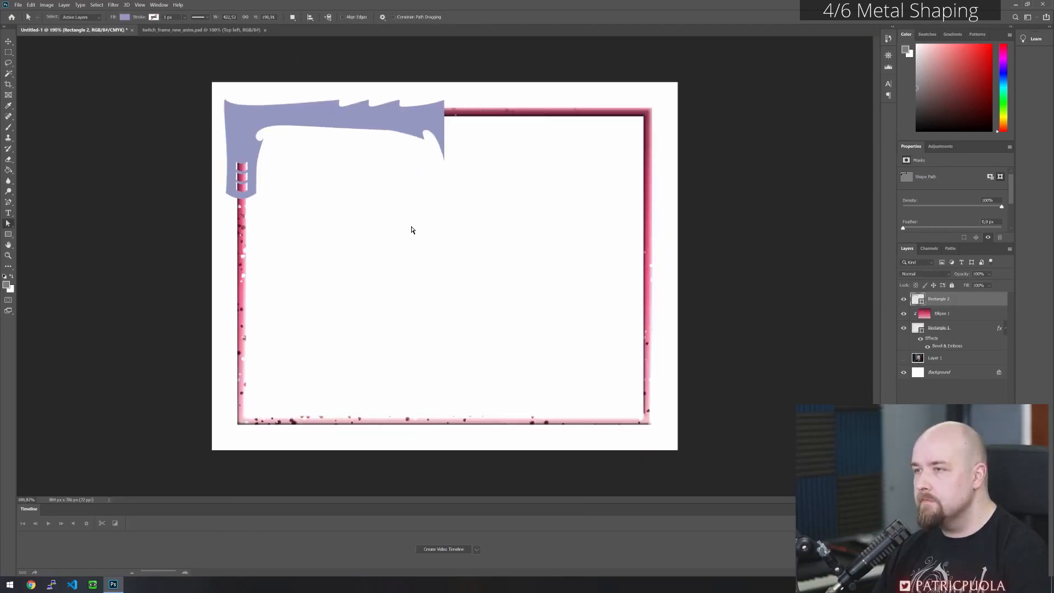
scroll(242, 146, up, 4)
scroll(299, 208, down, 2)
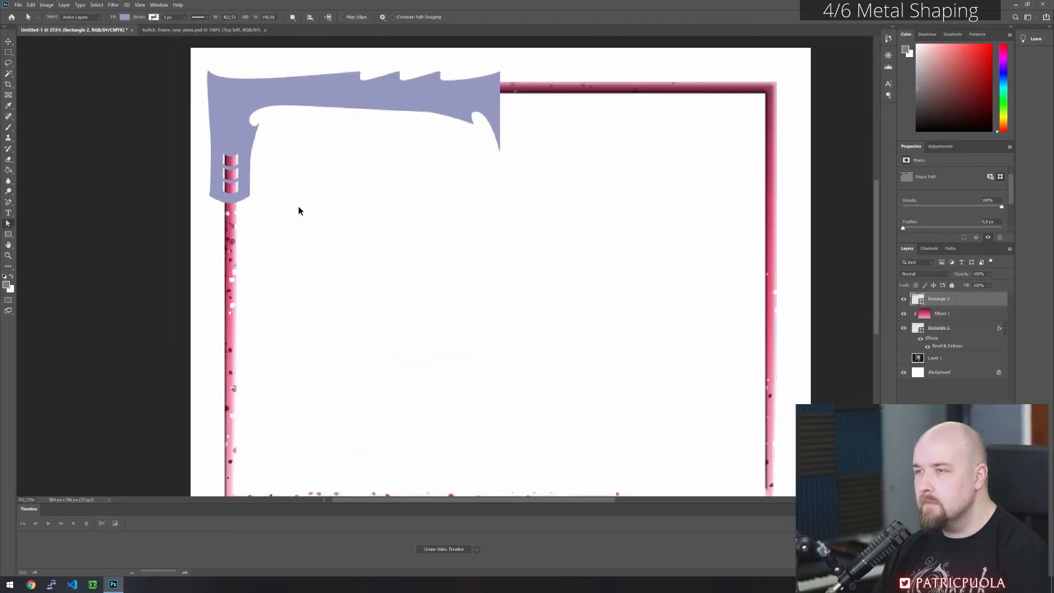
click(449, 102)
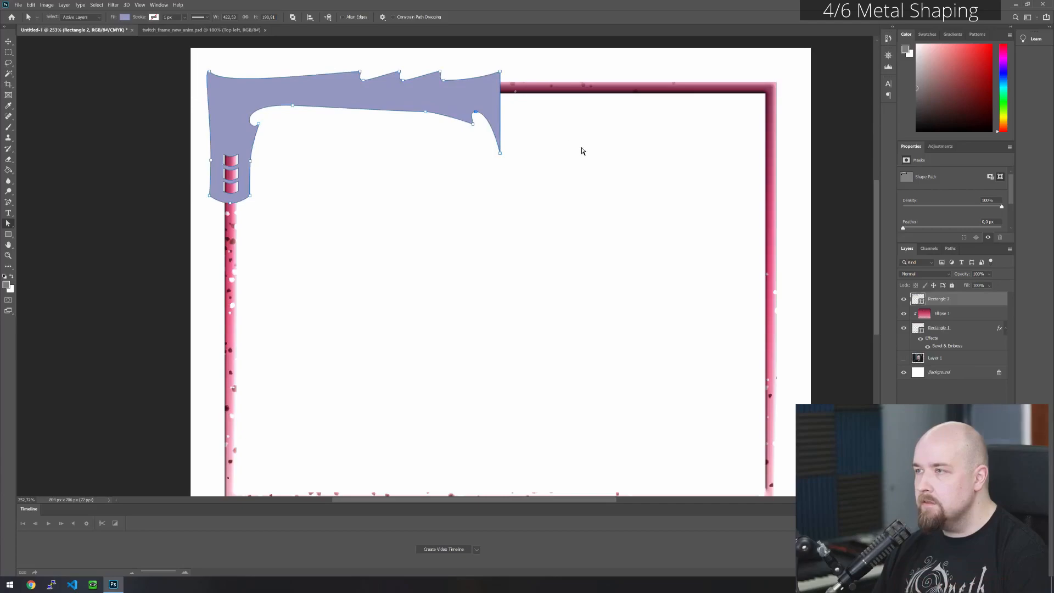
scroll(503, 256, down, 1)
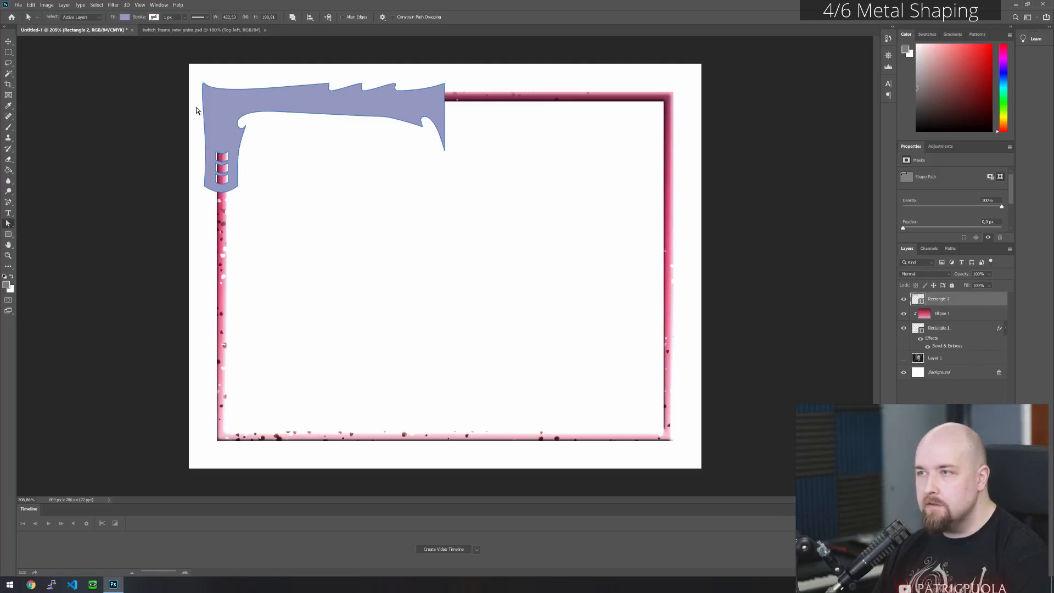
drag(196, 73, 497, 264)
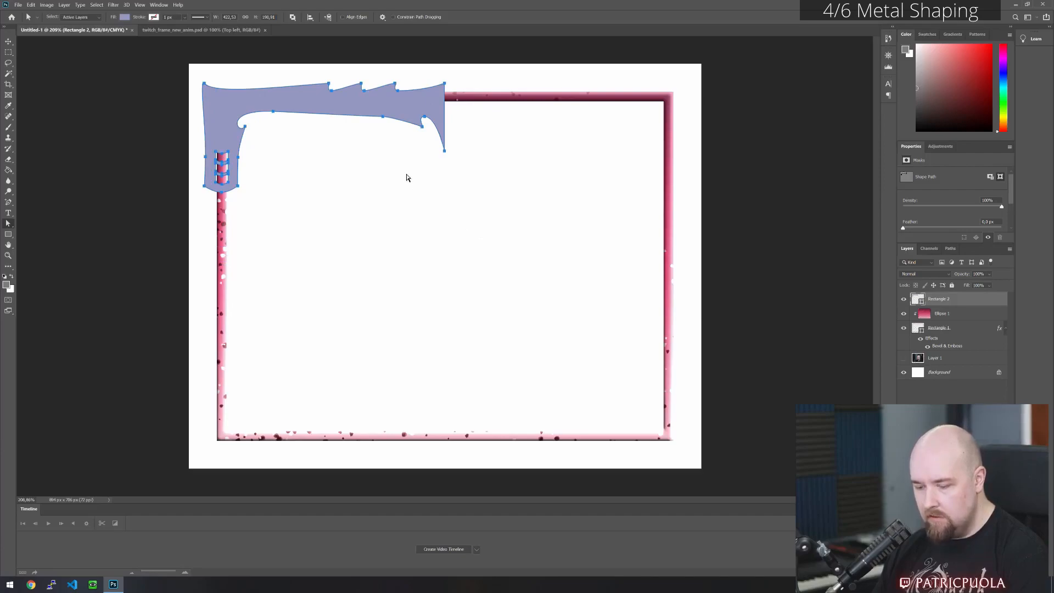
drag(279, 95, 508, 101)
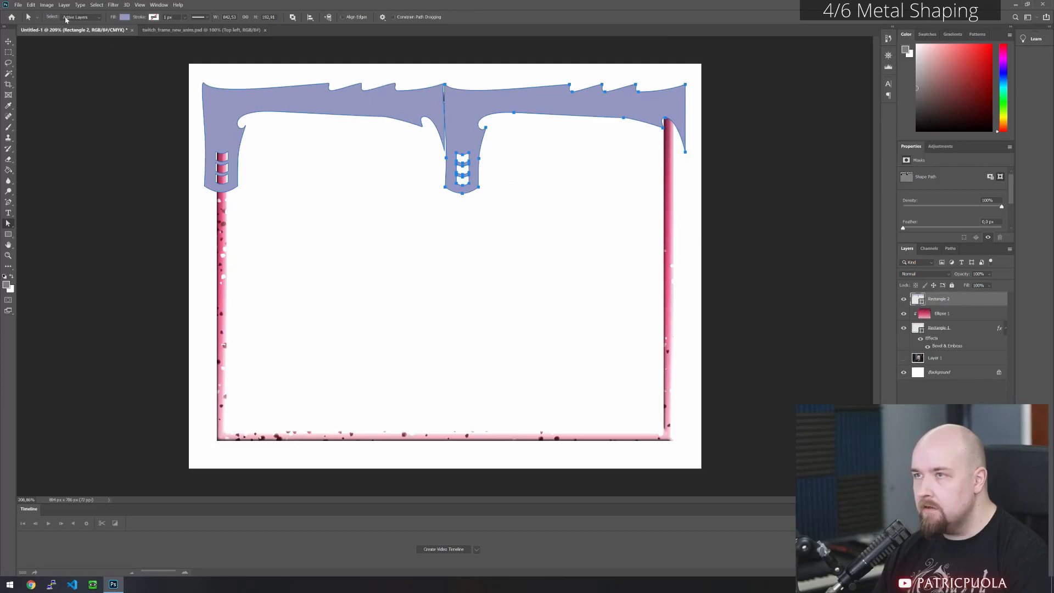
click(45, 5)
mouse_move(31, 5)
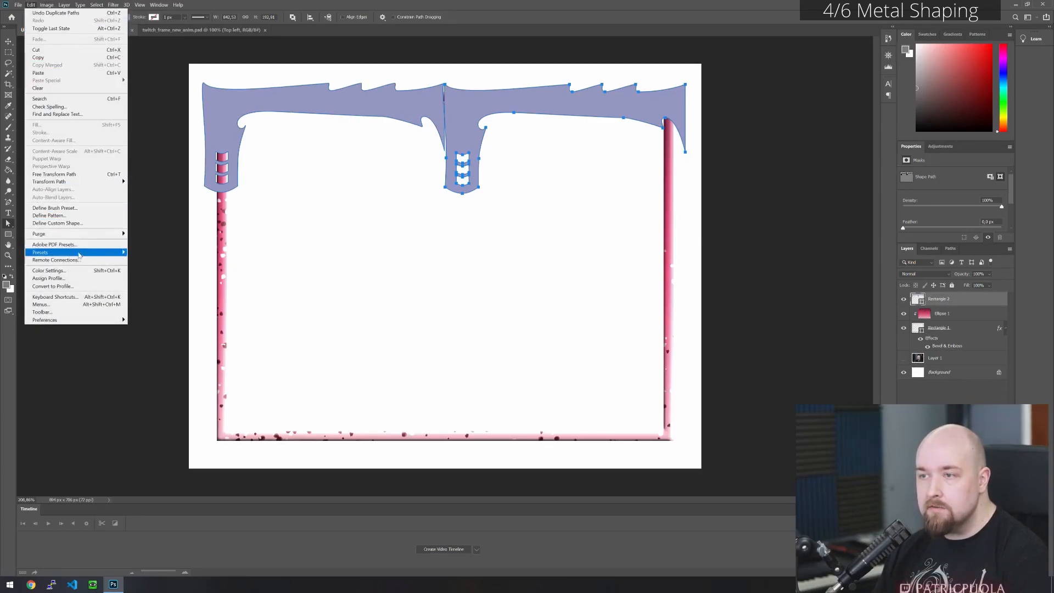
mouse_move(101, 185)
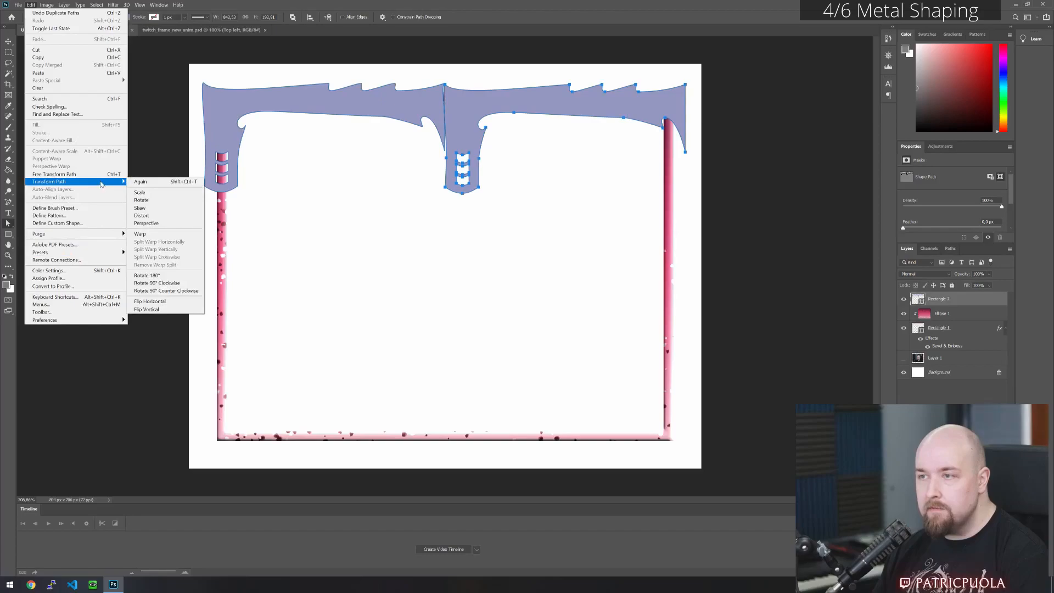
click(176, 301)
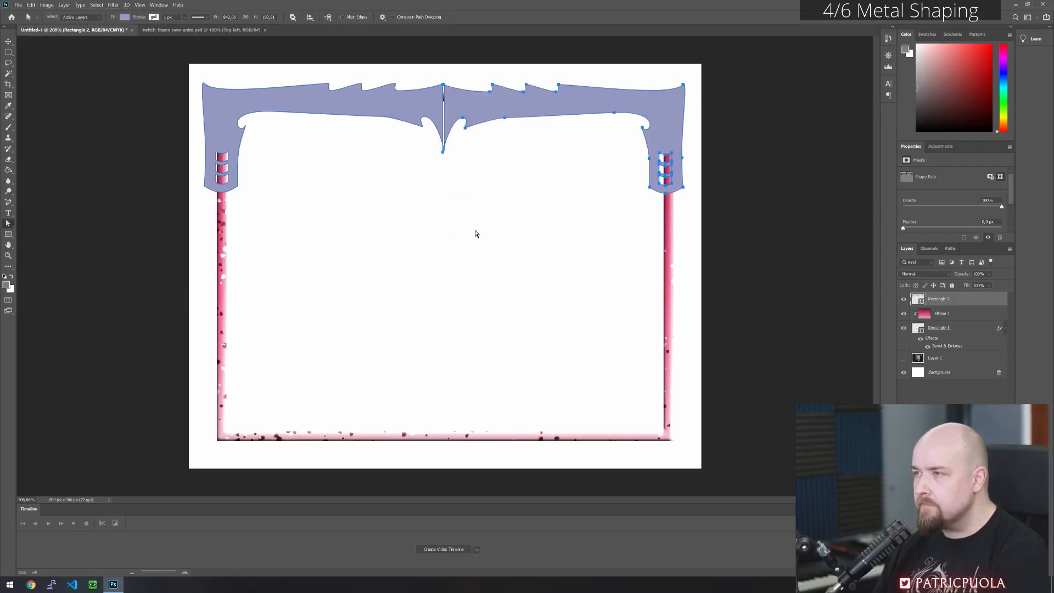
- Nudge the mirrored copy right until its windows sit over the frame's right bar
key(Right)
key(Right)
key(Right)
key(Right)
key(Right)
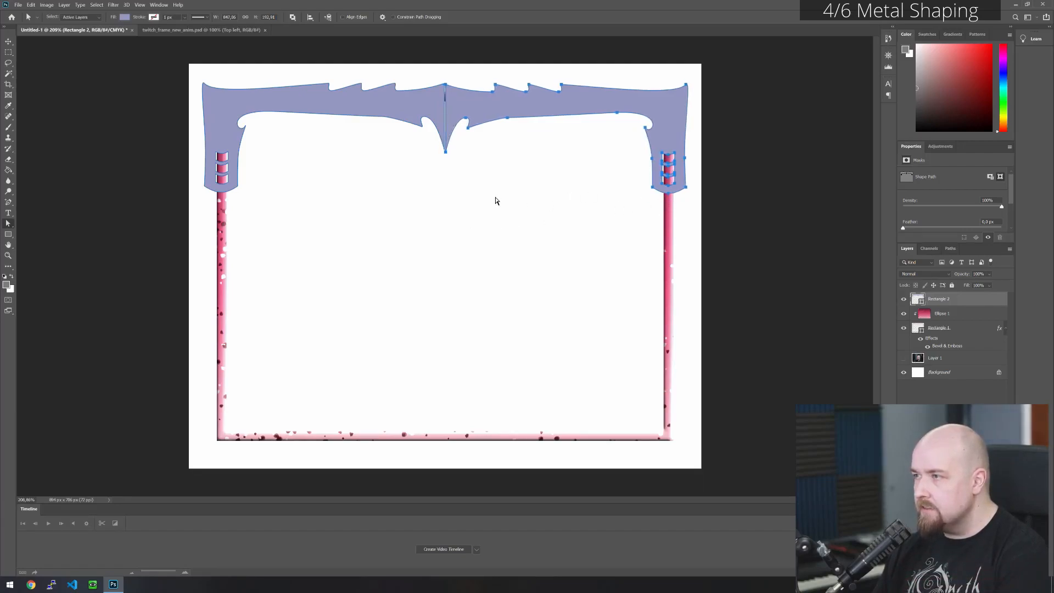
key(Up)
key(Right)
key(Down)
click(472, 200)
click(492, 117)
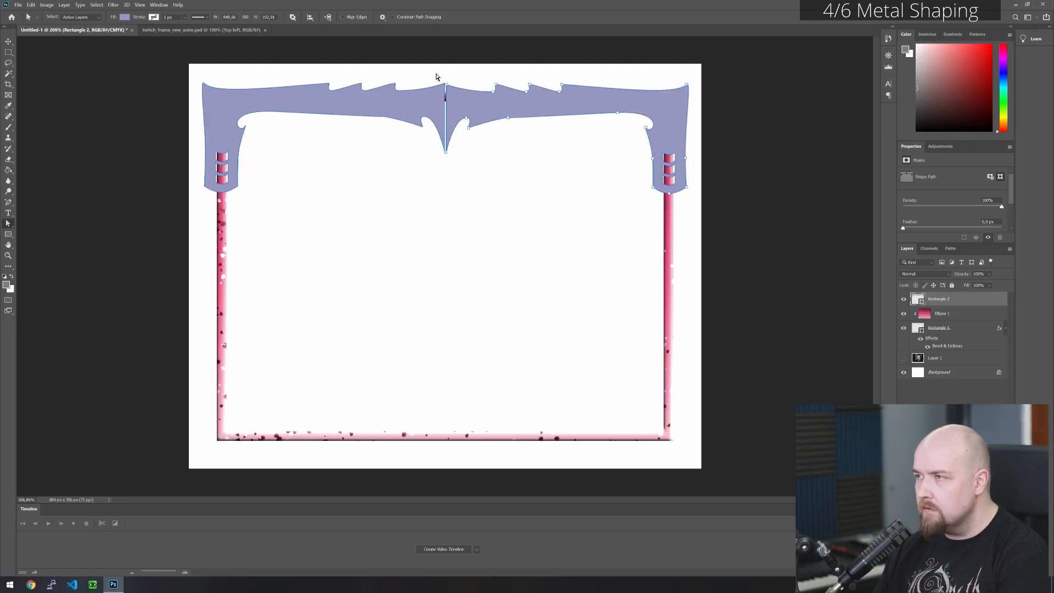
- Select the mirrored copy including its windows and fine-tune its position, raising it level with the original piece
drag(445, 72, 719, 221)
click(559, 214)
drag(698, 80, 446, 223)
key(Up)
click(520, 253)
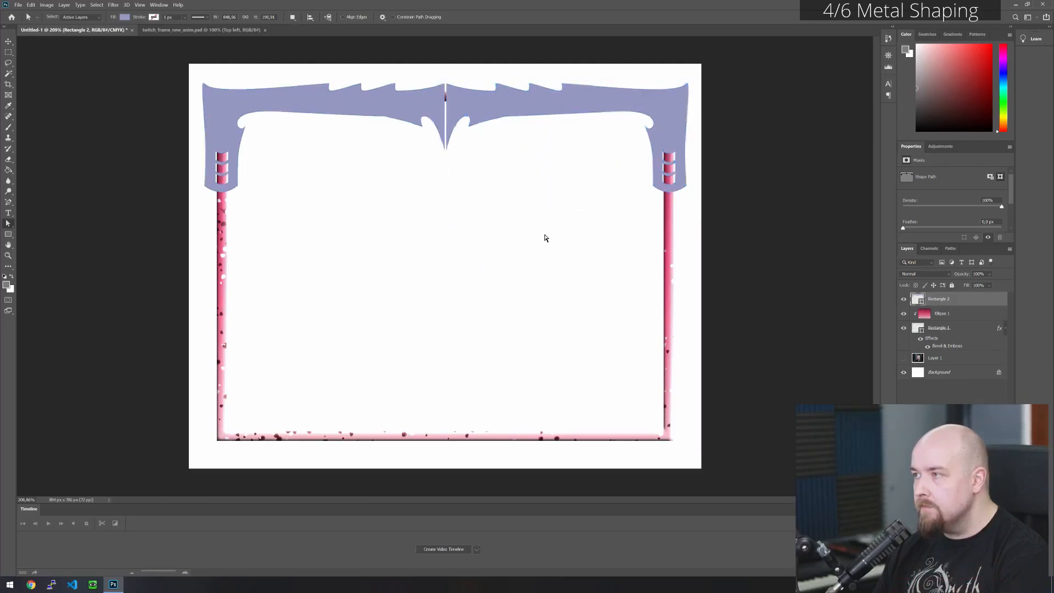
drag(445, 74, 704, 243)
click(575, 247)
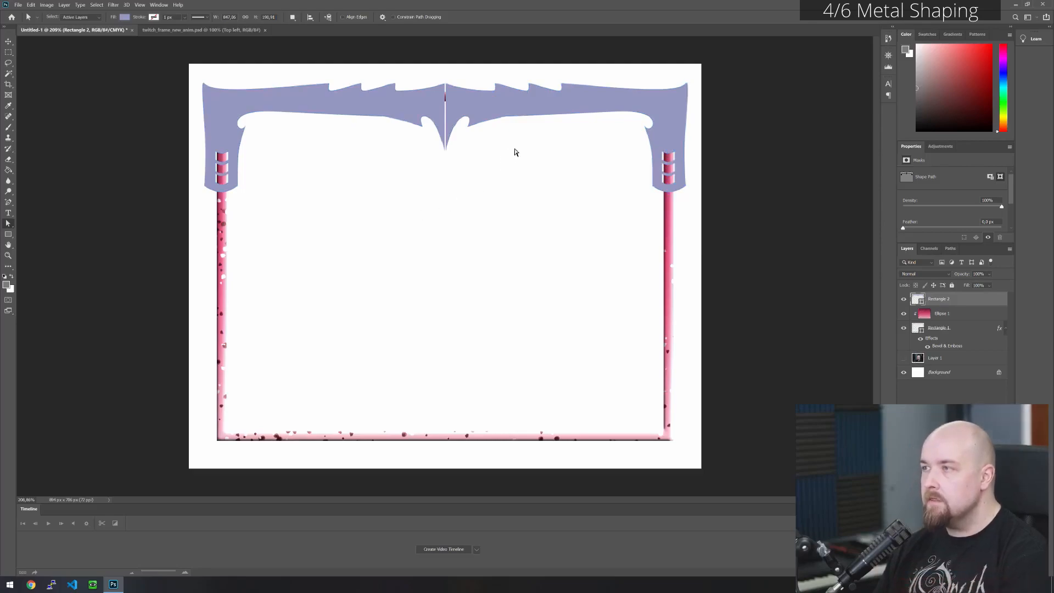
- Preview the fourth saved style, the light metallic one, on the Rectangle 2 layer and discard it
right_click(950, 299)
click(876, 232)
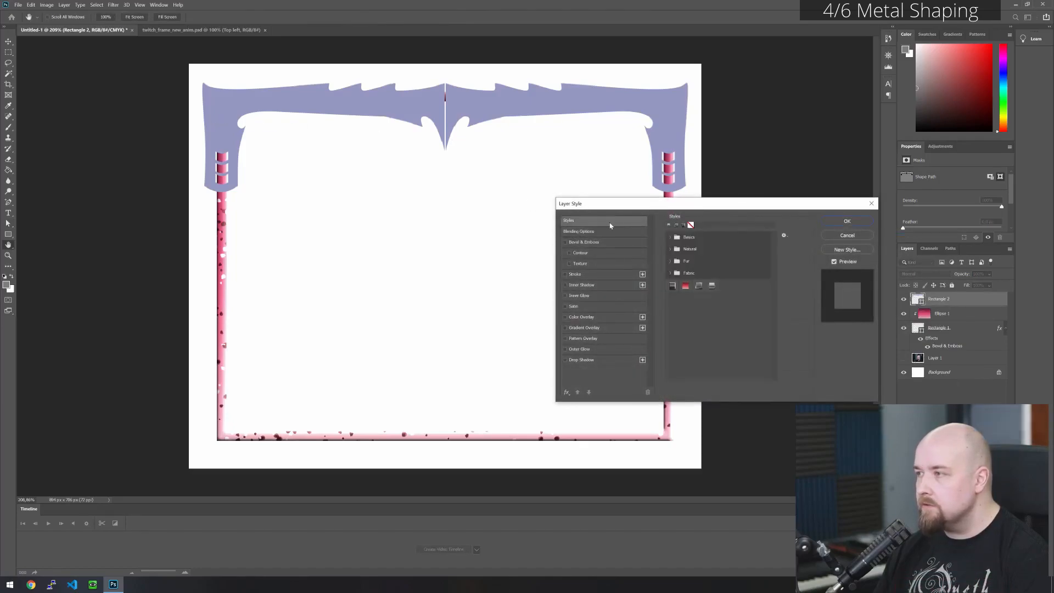
click(712, 286)
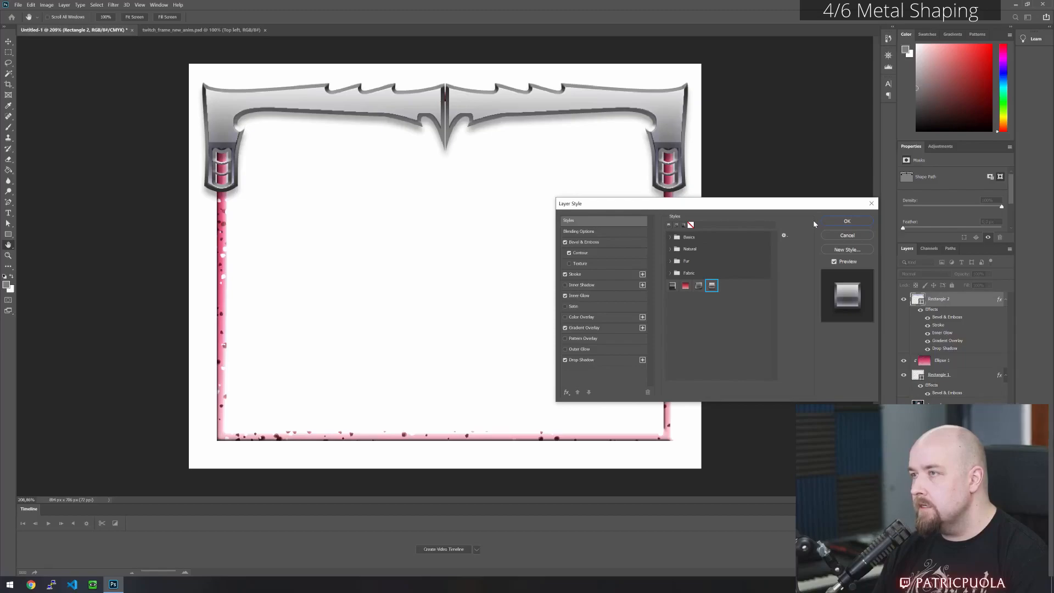
click(855, 235)
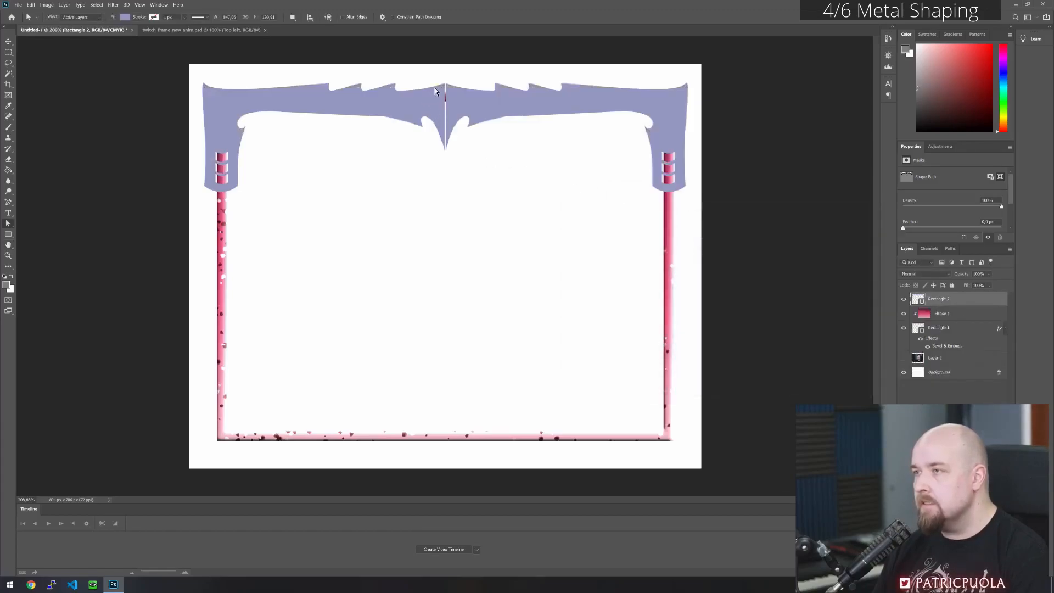
- Shift the end anchor points at the centre seam so the two mirrored halves meet without a gap
scroll(434, 89, up, 13)
drag(507, 133, 519, 262)
click(500, 207)
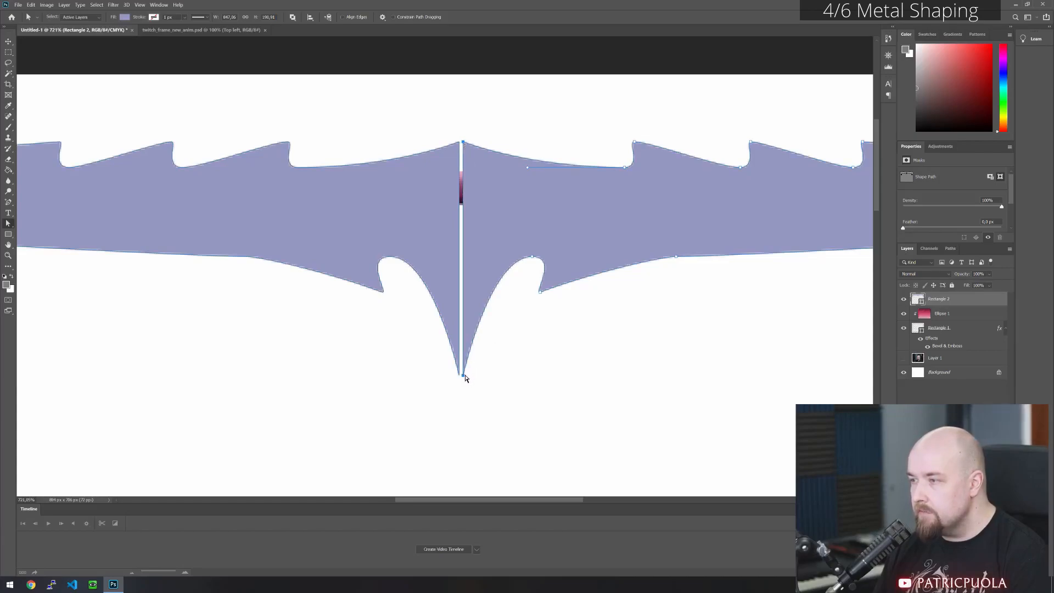
click(445, 114)
drag(445, 127, 449, 211)
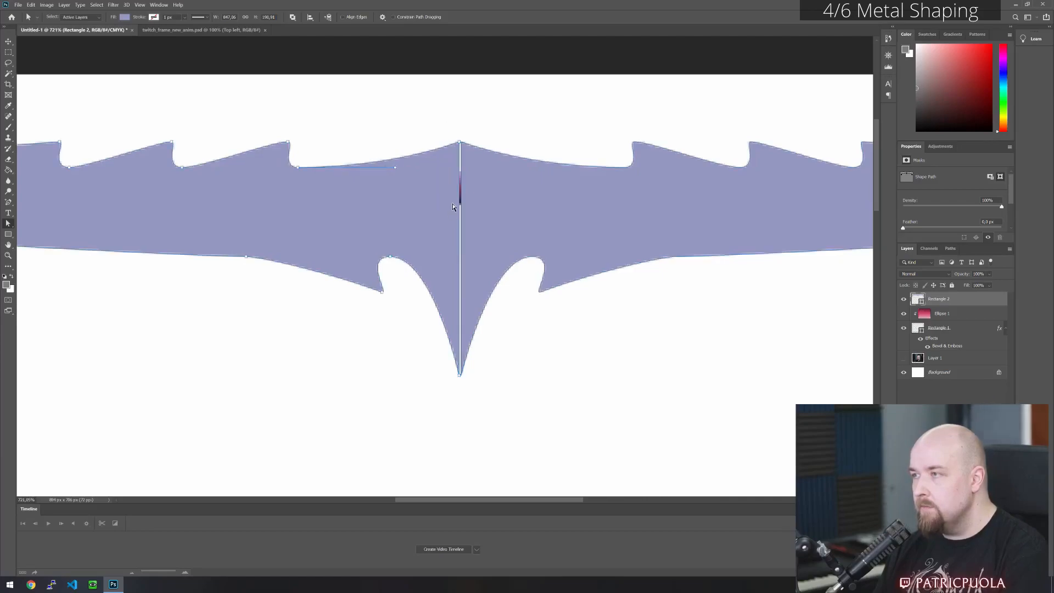
shift+click(460, 375)
key(Right)
key(Right)
key(Right)
key(Right)
click(556, 364)
scroll(437, 212, down, 5)
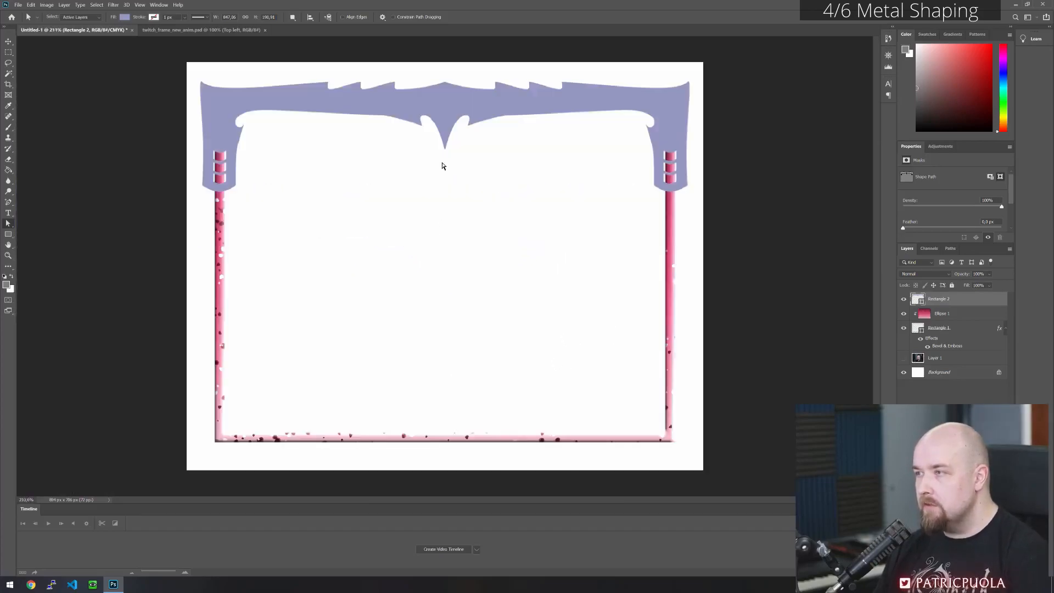
- Apply the saved light metallic style preset to the joined shape on the Rectangle 2 layer
right_click(958, 301)
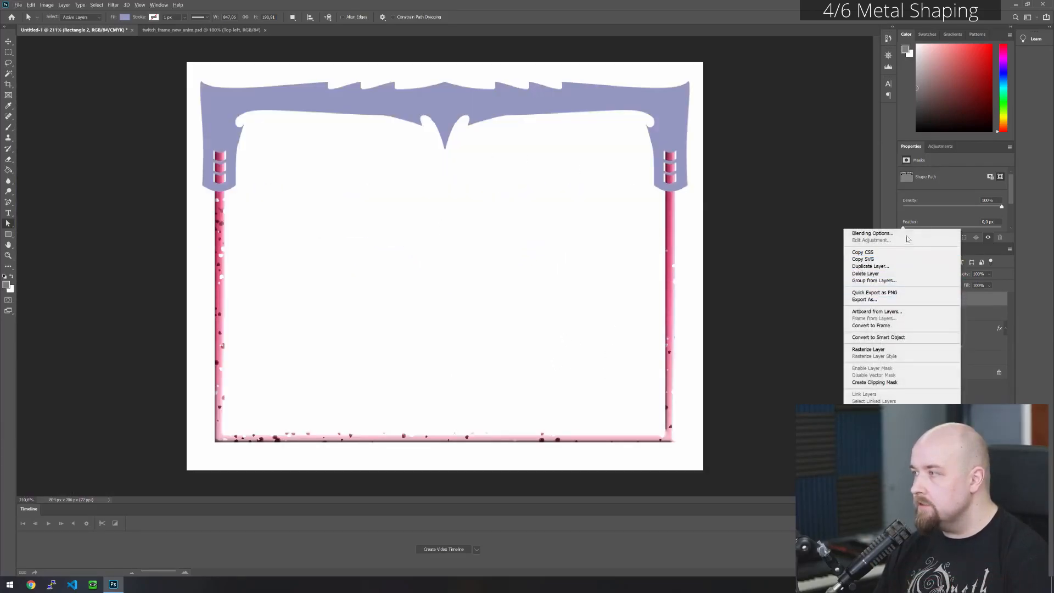
click(907, 234)
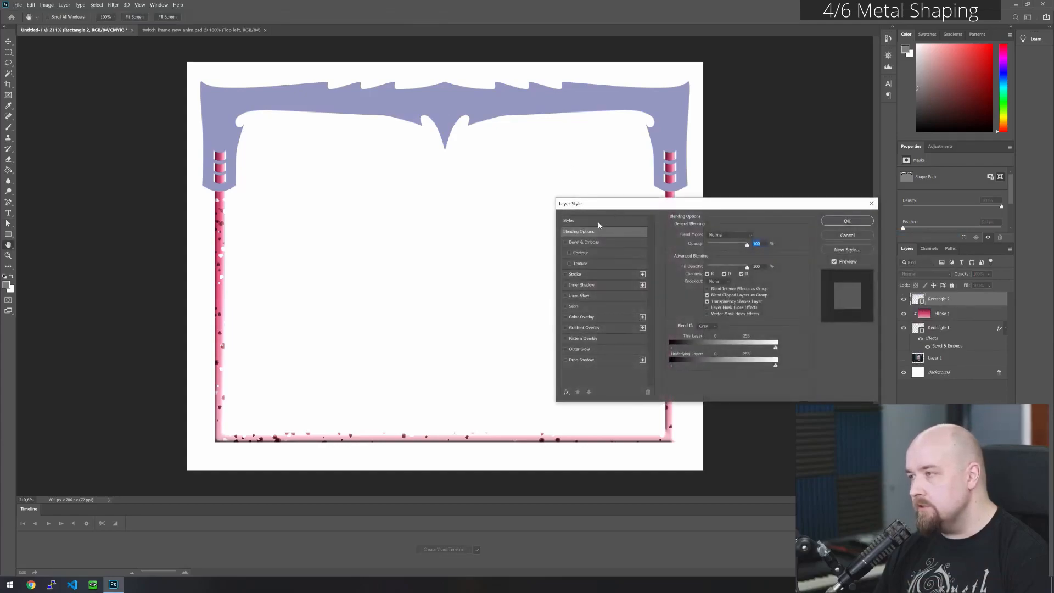
click(606, 221)
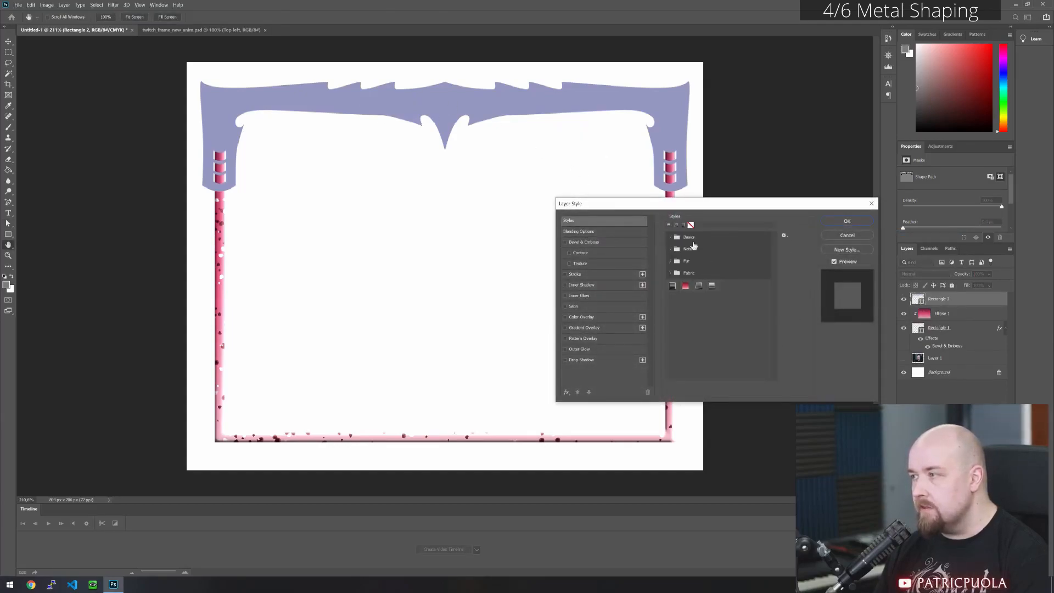
click(712, 286)
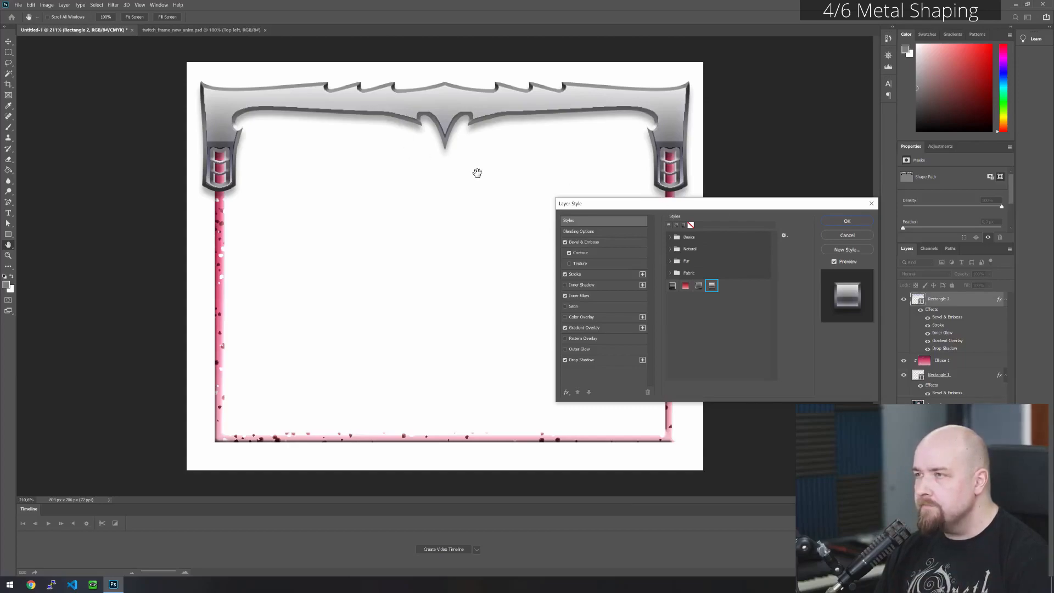
click(855, 222)
- Undo the metallic style, the seam edits and the mirrored copy, back to the single corner piece
key(ctrl+z)
key(ctrl+z)
key(ctrl+z)
key(ctrl+z)
key(ctrl+z)
key(ctrl+z)
key(ctrl+z)
key(ctrl+z)
key(ctrl+z)
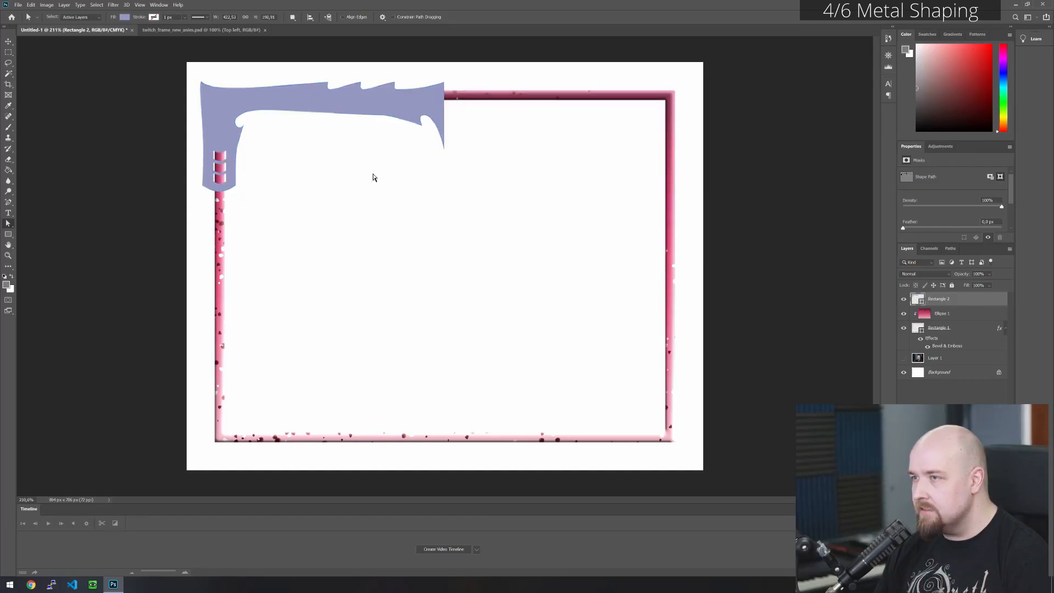
- Add three closely spaced anchor points to the arm's upper edge near the corner and three more to the lower edge beneath them
scroll(311, 101, up, 4)
drag(301, 125, 404, 246)
scroll(357, 197, up, 5)
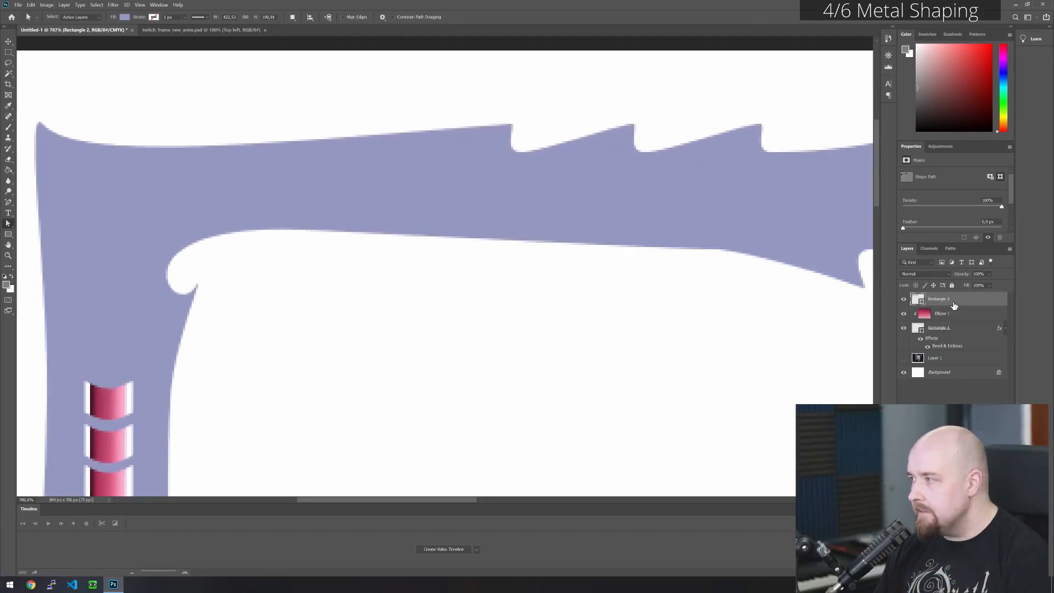
click(10, 203)
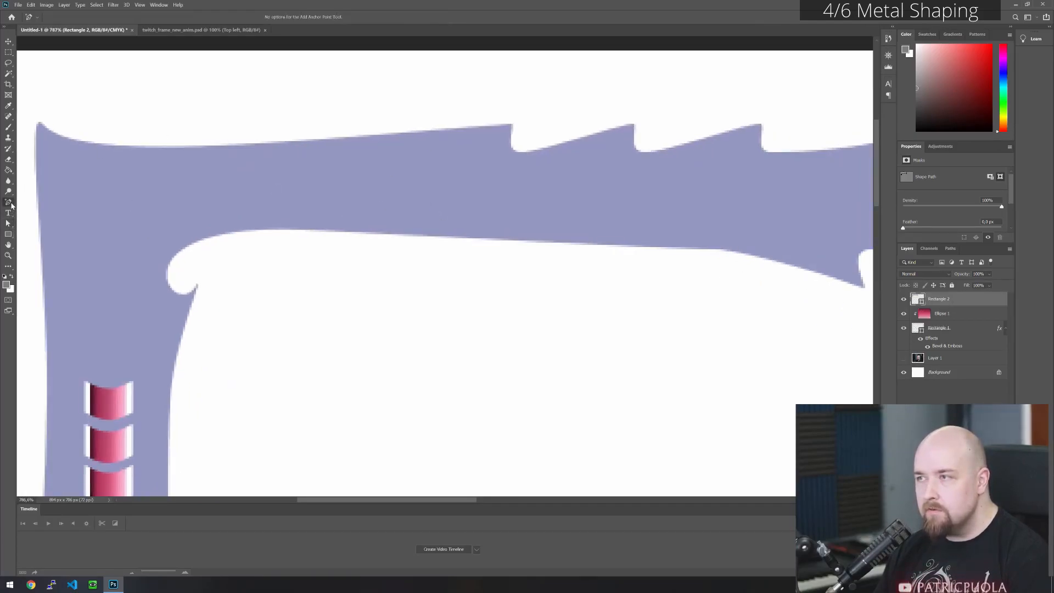
click(7, 224)
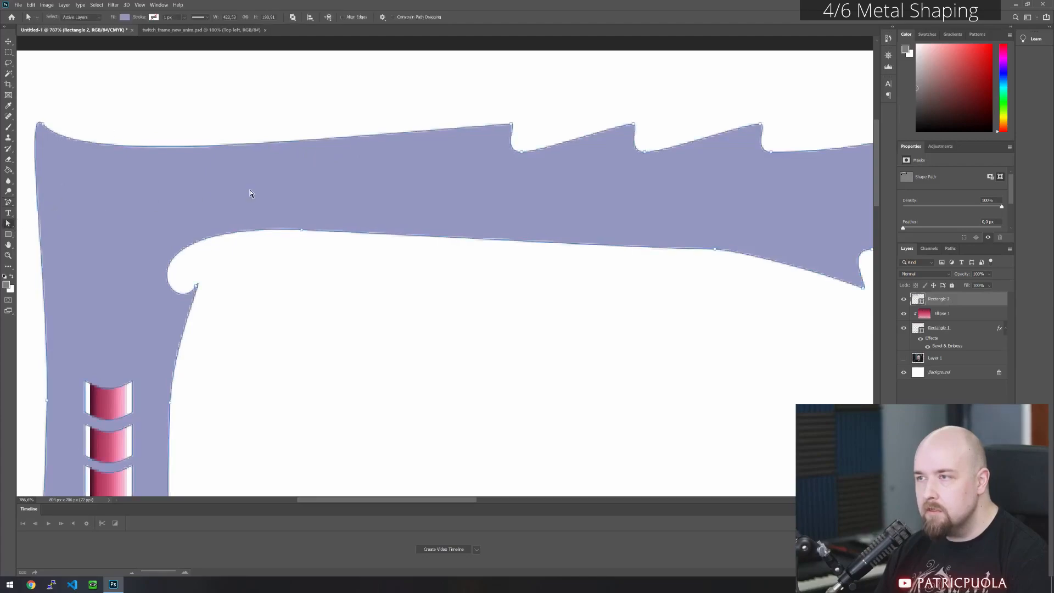
click(9, 203)
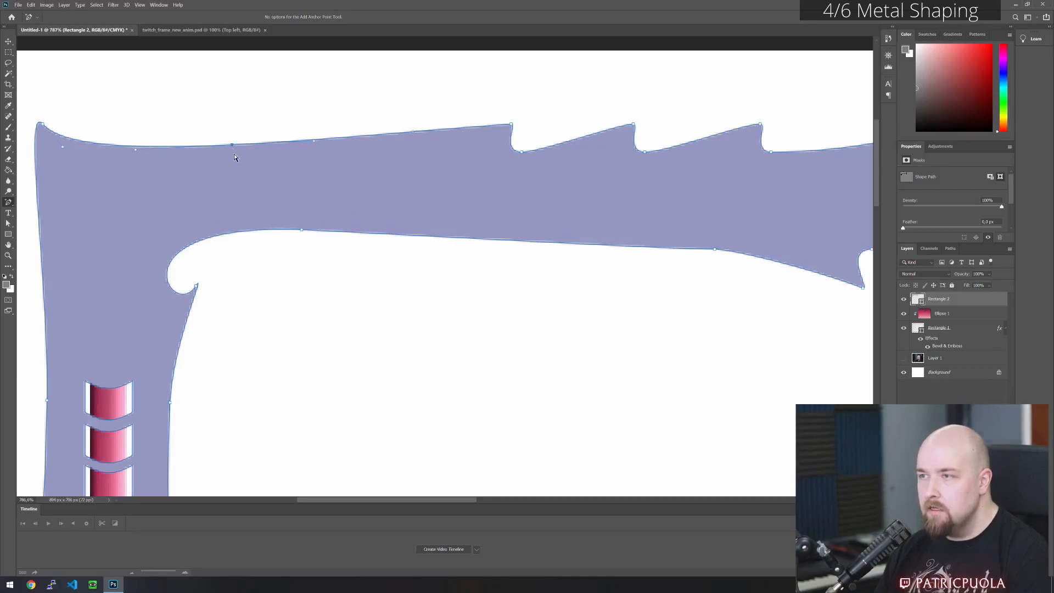
click(251, 144)
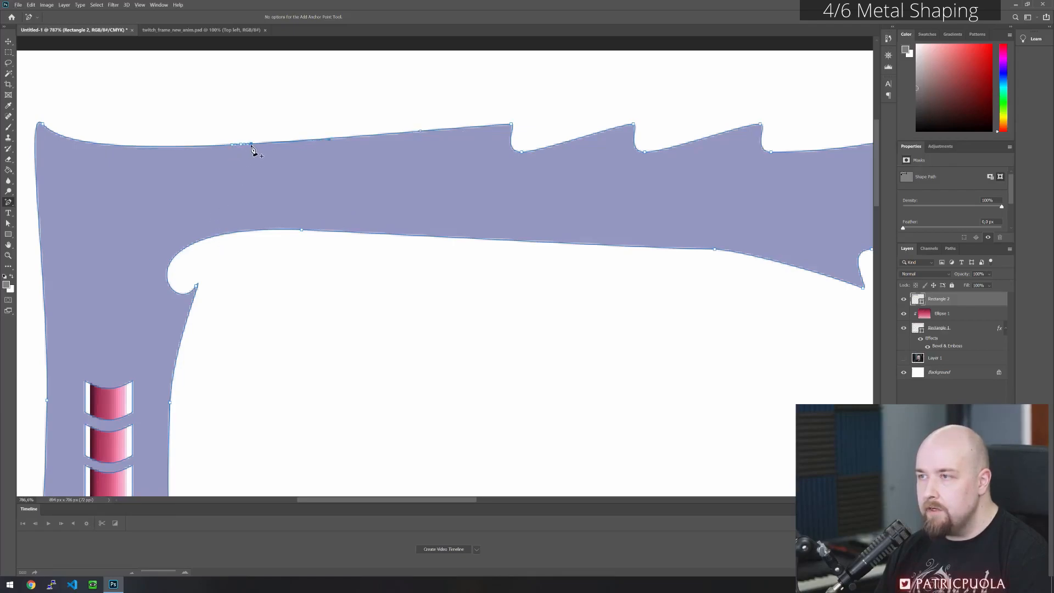
click(243, 231)
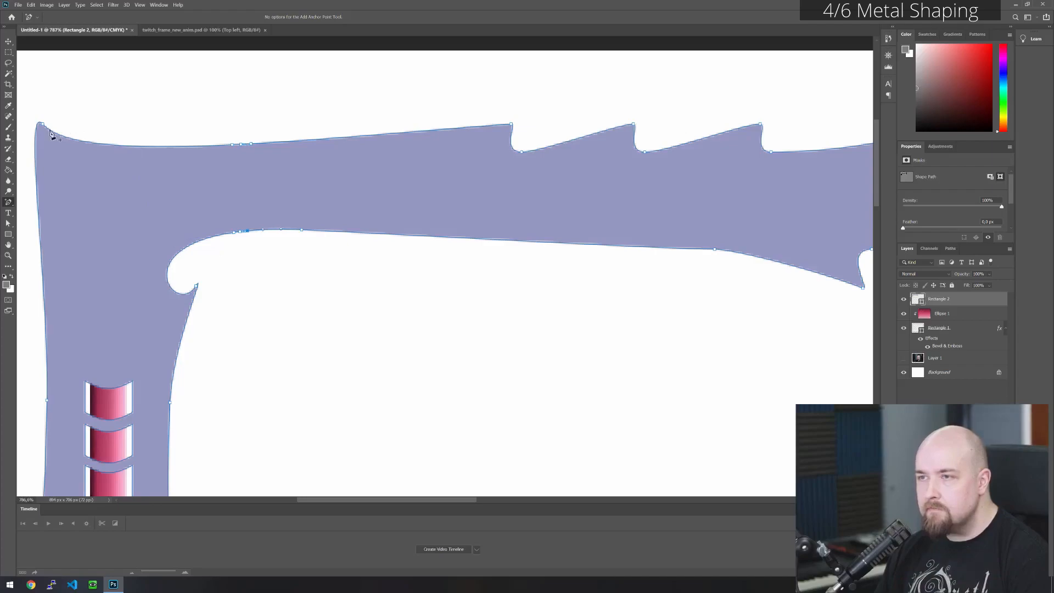
click(8, 223)
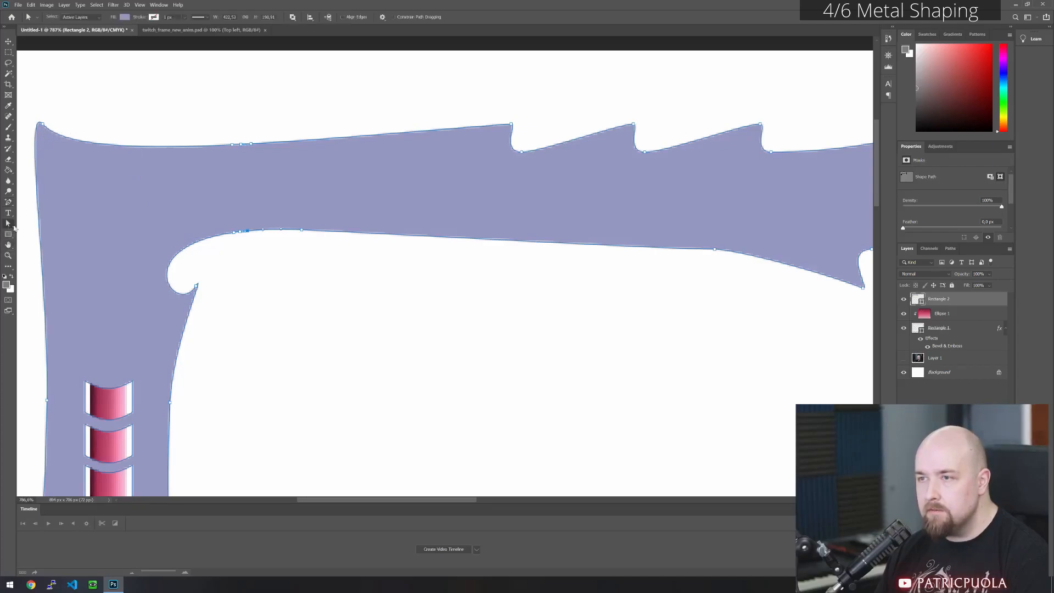
- Delete the middle anchor points on the arm's lower and upper edges to split the arm beside the corner
click(237, 254)
click(240, 234)
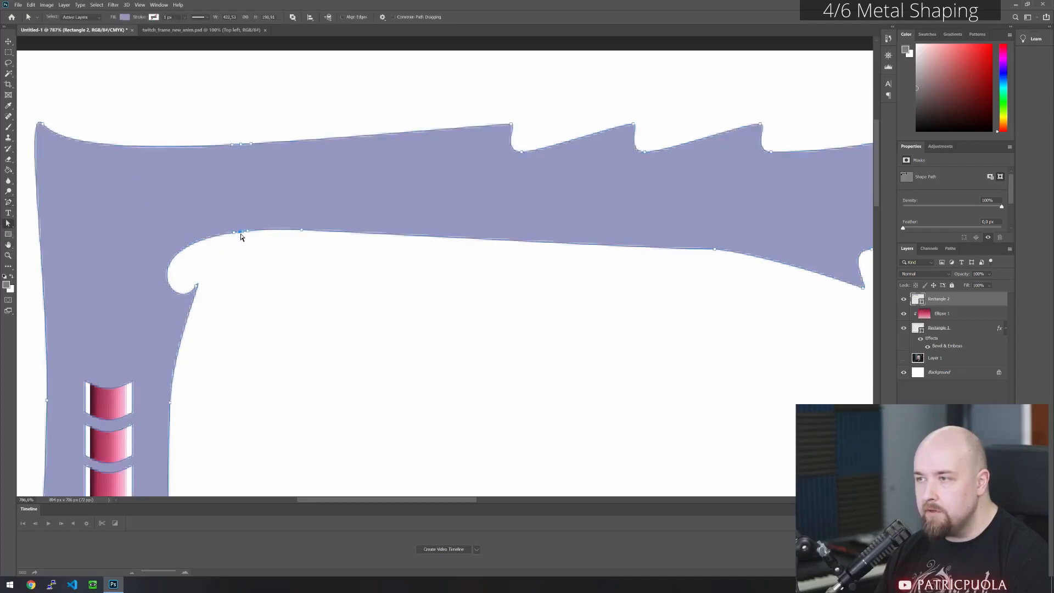
key(Delete)
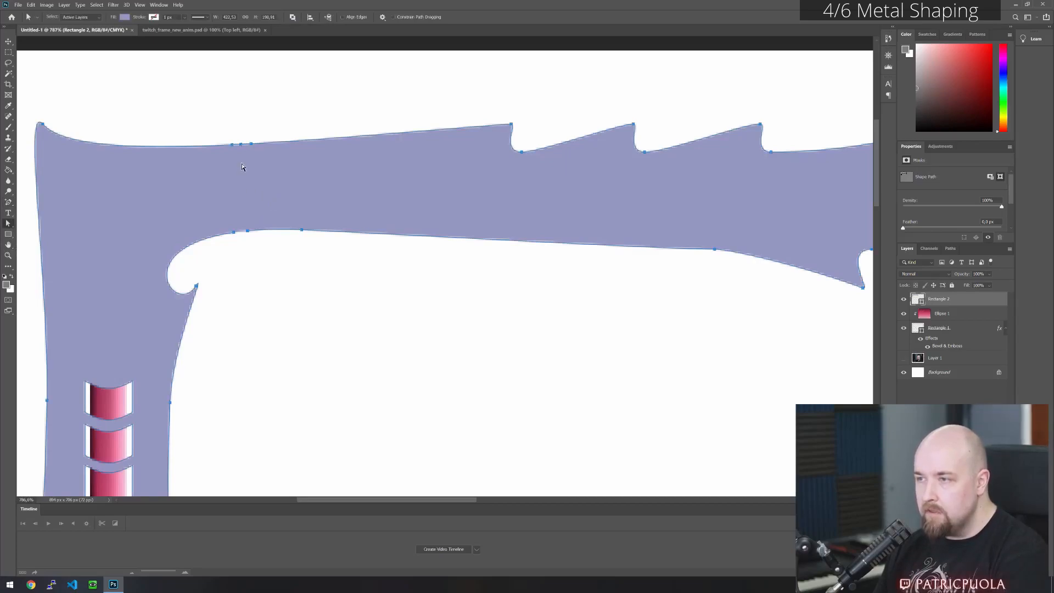
click(240, 145)
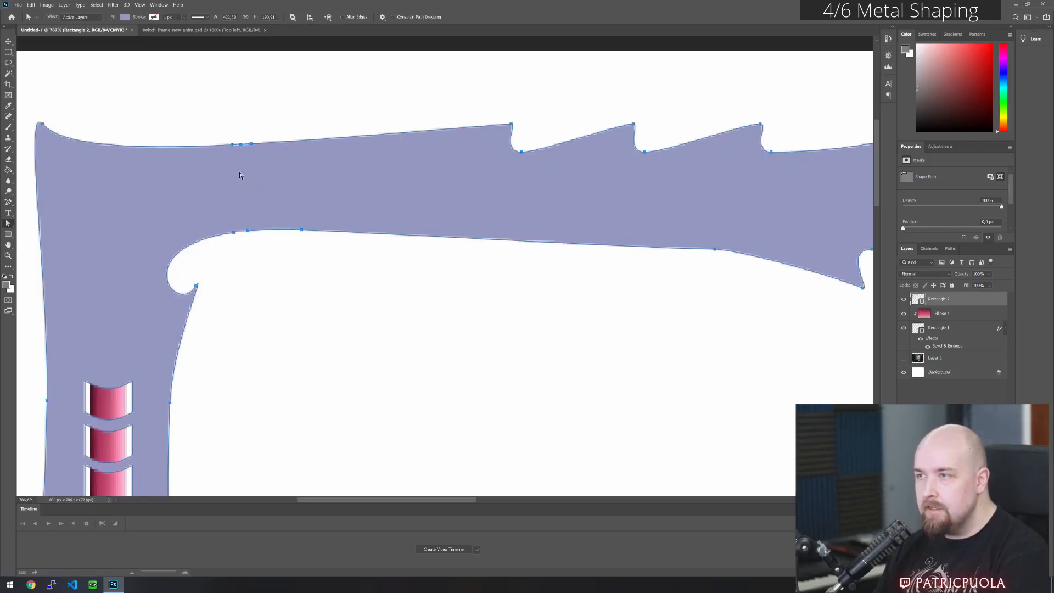
key(Delete)
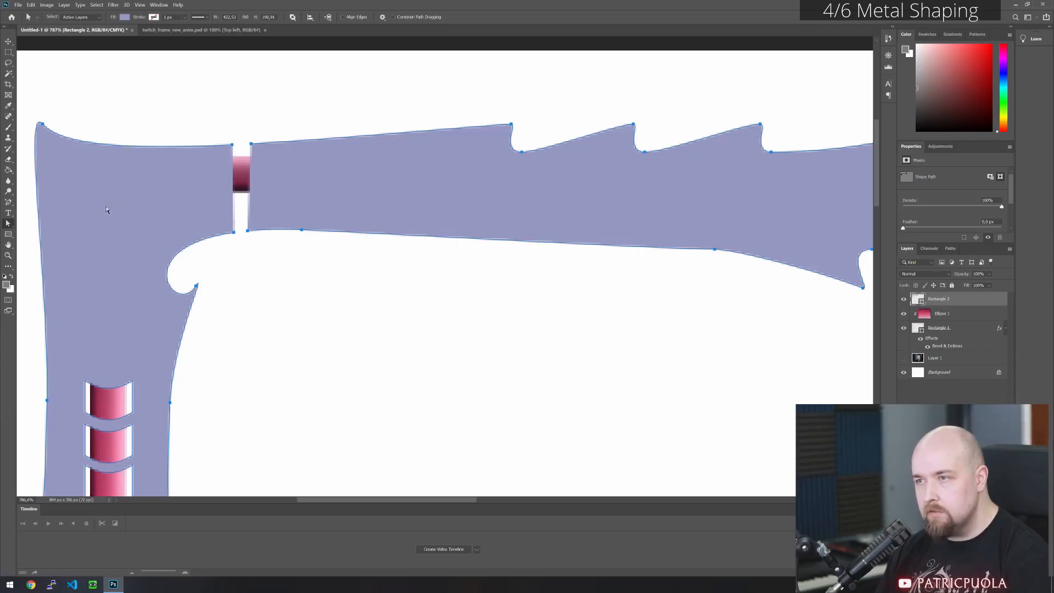
- Close the open ends on both sides of the gap by joining their upper and lower end points with the Pen tool
click(10, 202)
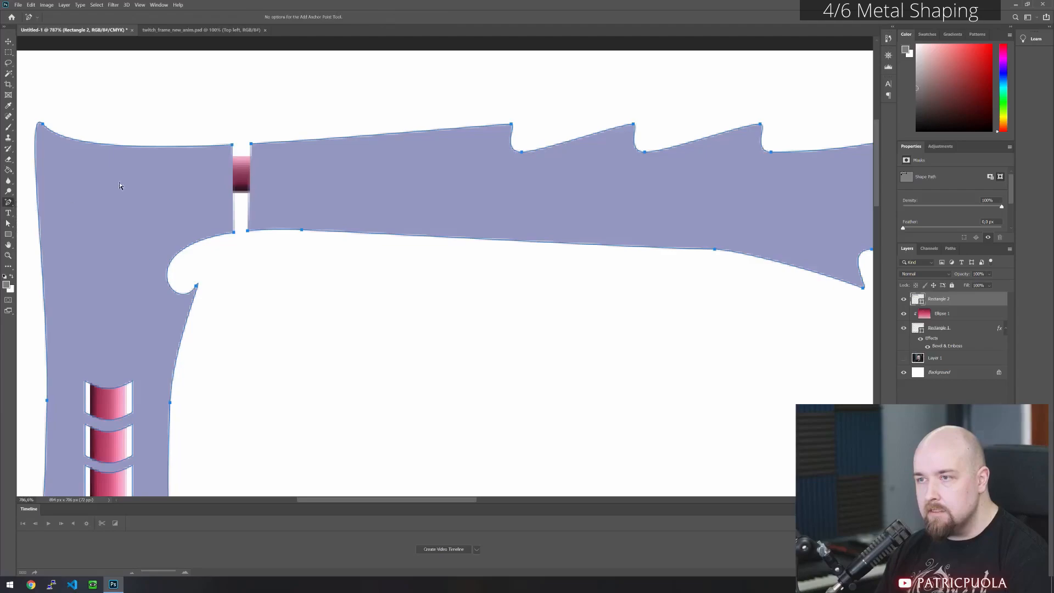
click(235, 232)
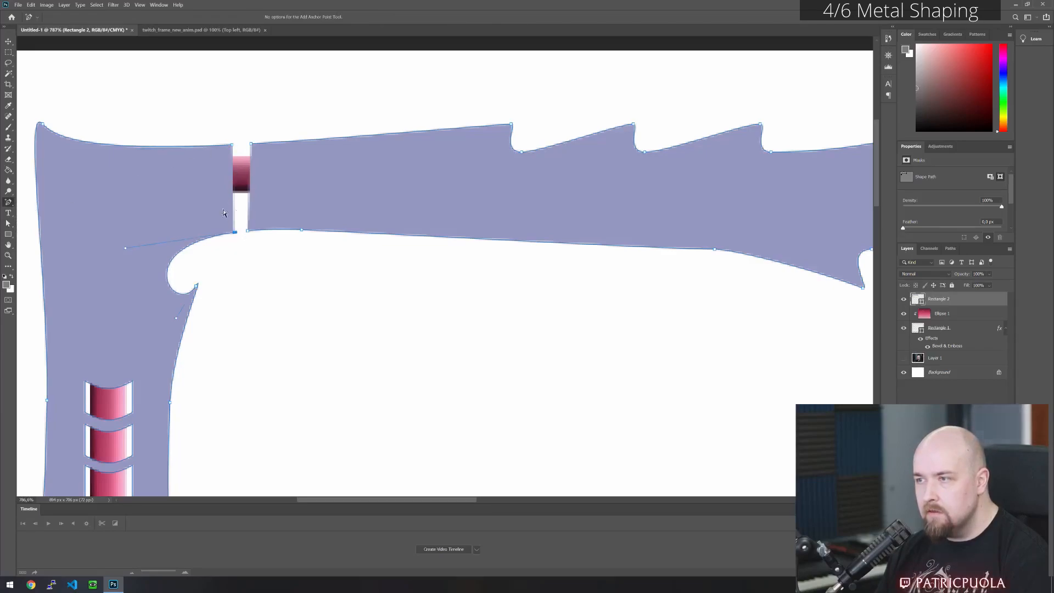
right_click(9, 203)
click(38, 201)
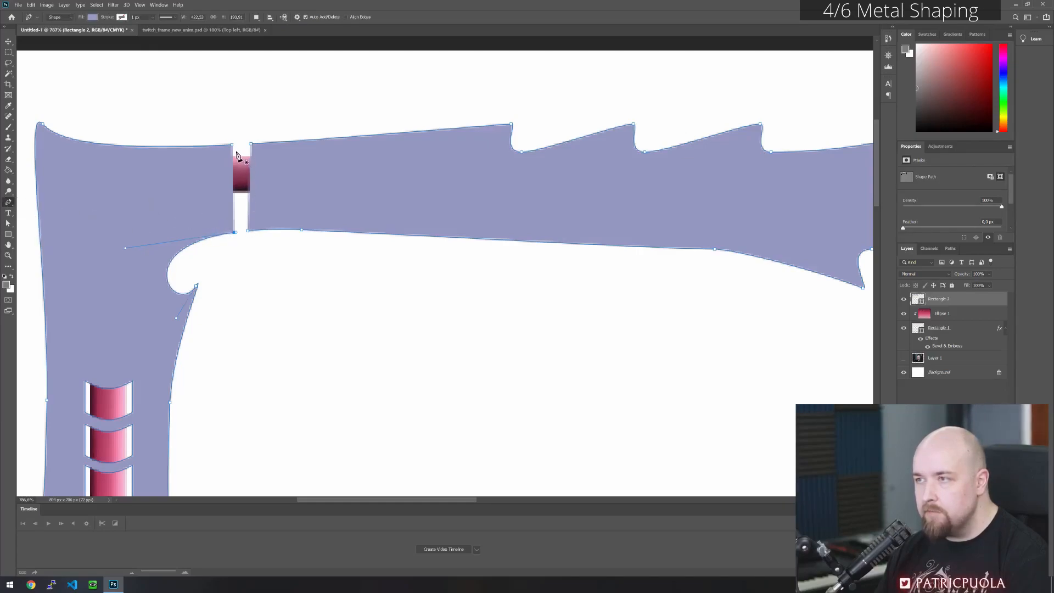
click(233, 144)
click(235, 233)
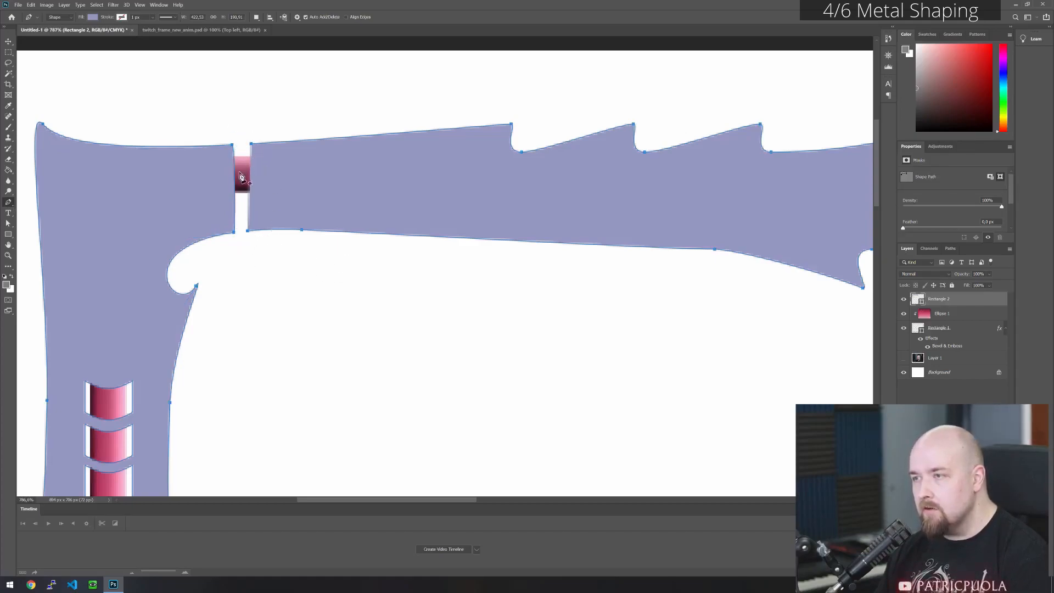
click(251, 144)
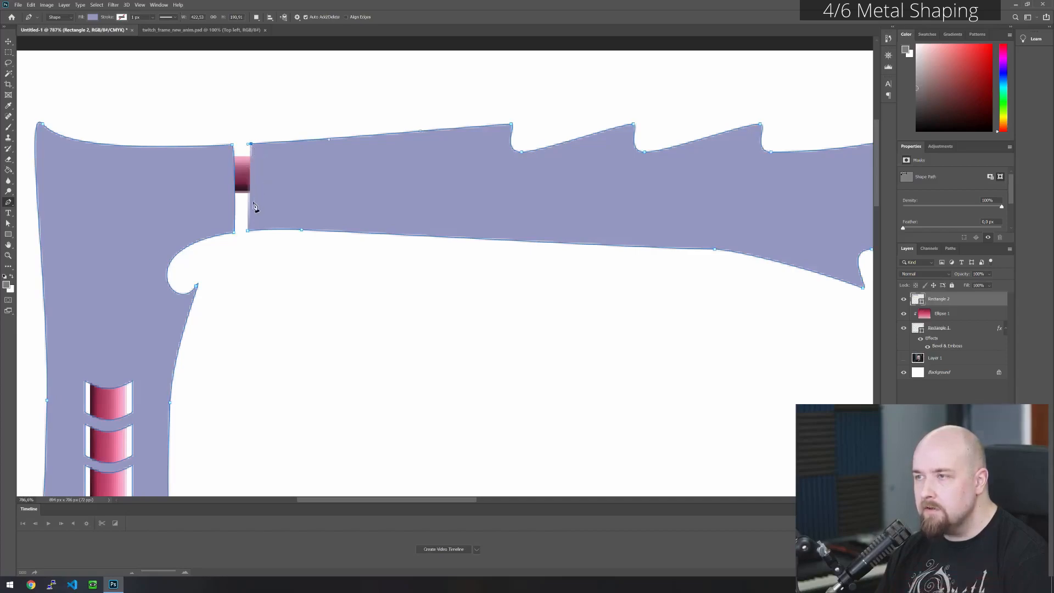
click(247, 231)
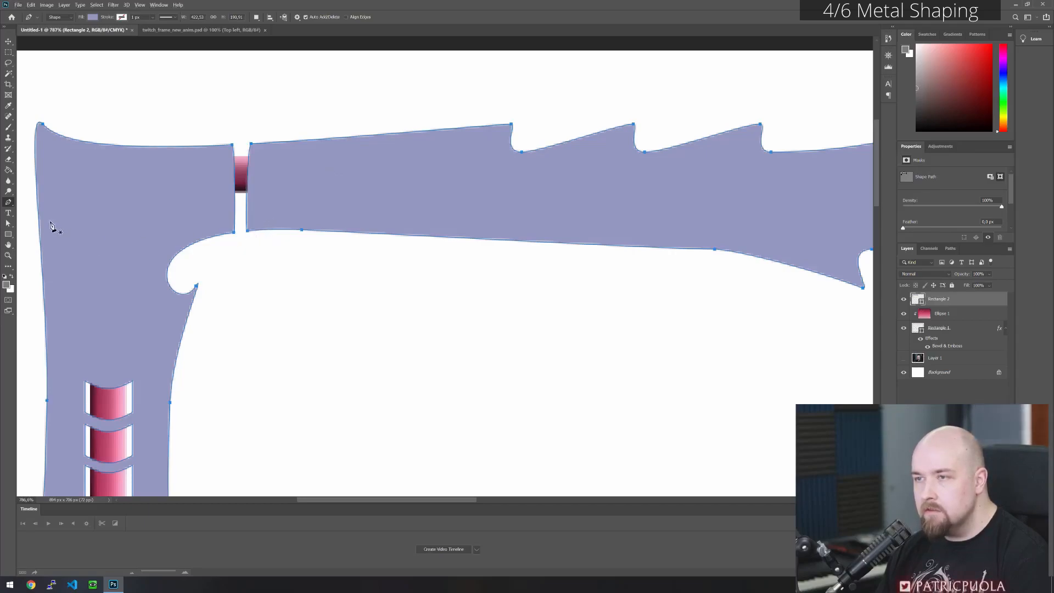
right_click(8, 202)
click(8, 223)
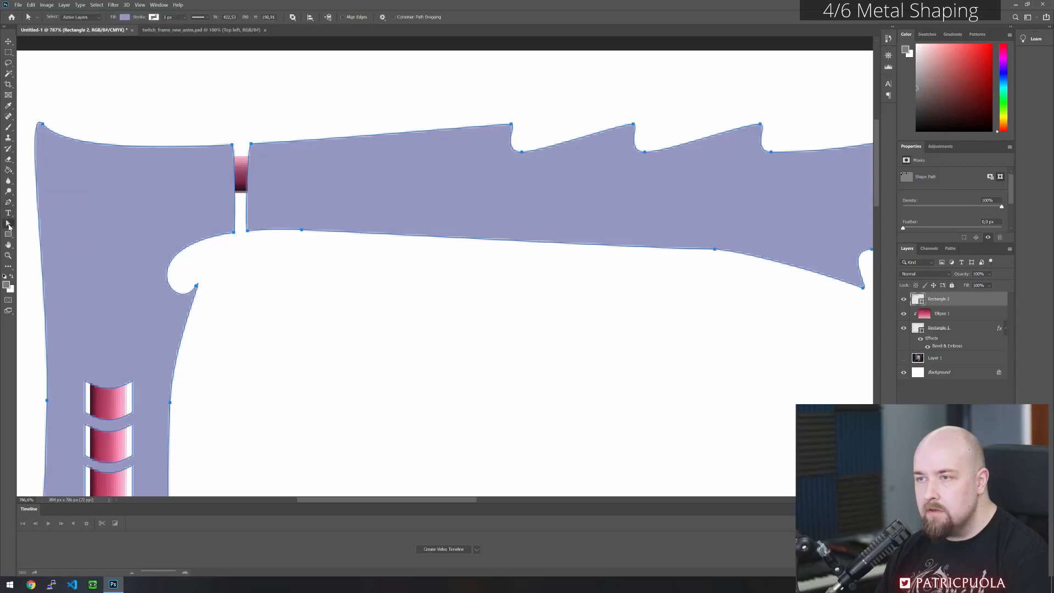
- Straighten the curved notch edge under the corner piece and move the hook's tip in towards the vertical arm
ctrl+alt+click(251, 144)
ctrl+alt+click(232, 146)
ctrl+alt+click(235, 233)
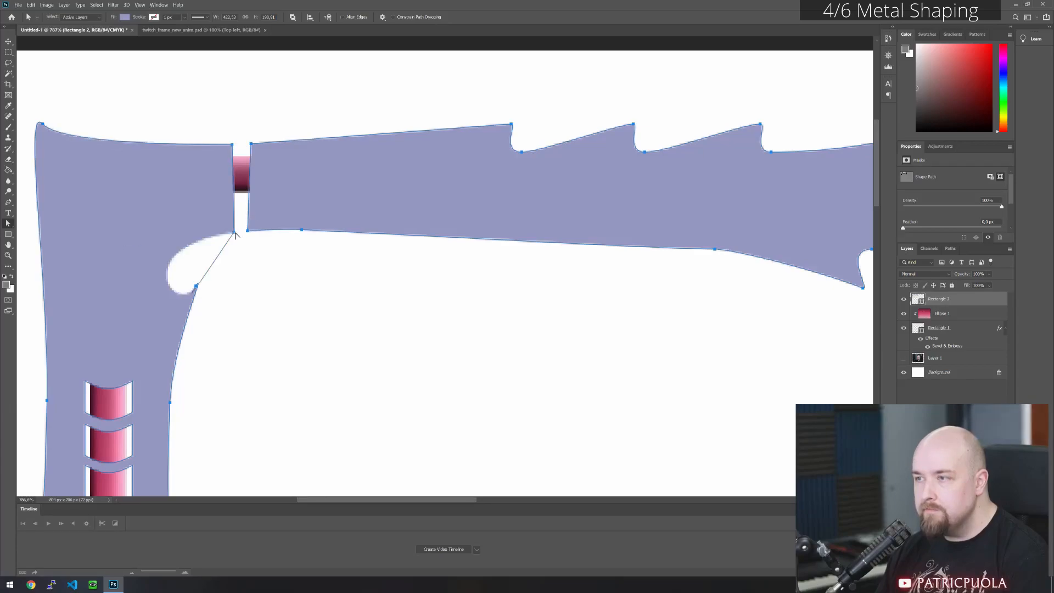
click(196, 285)
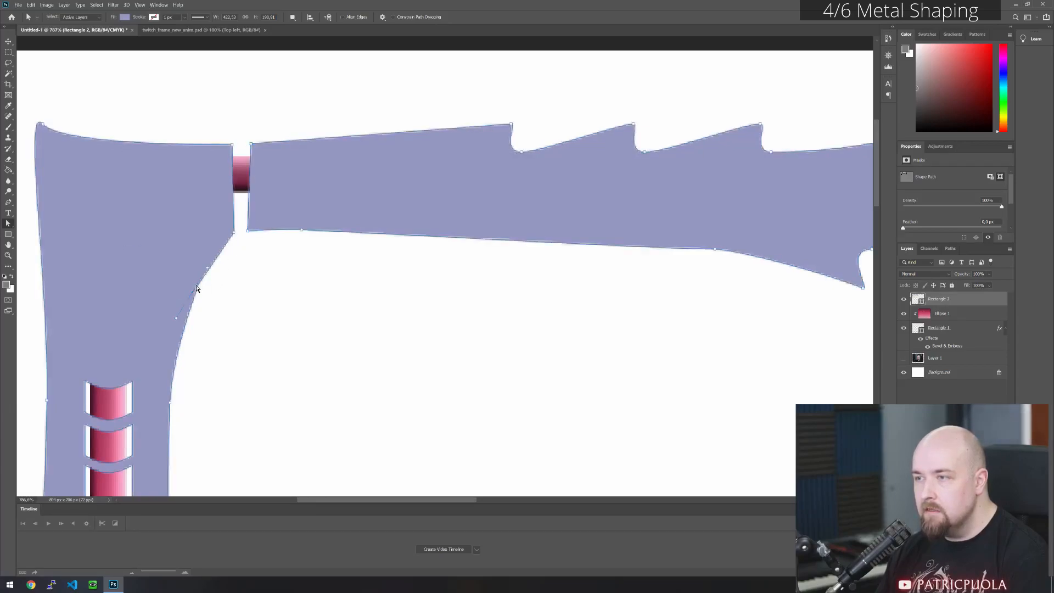
drag(196, 286, 171, 277)
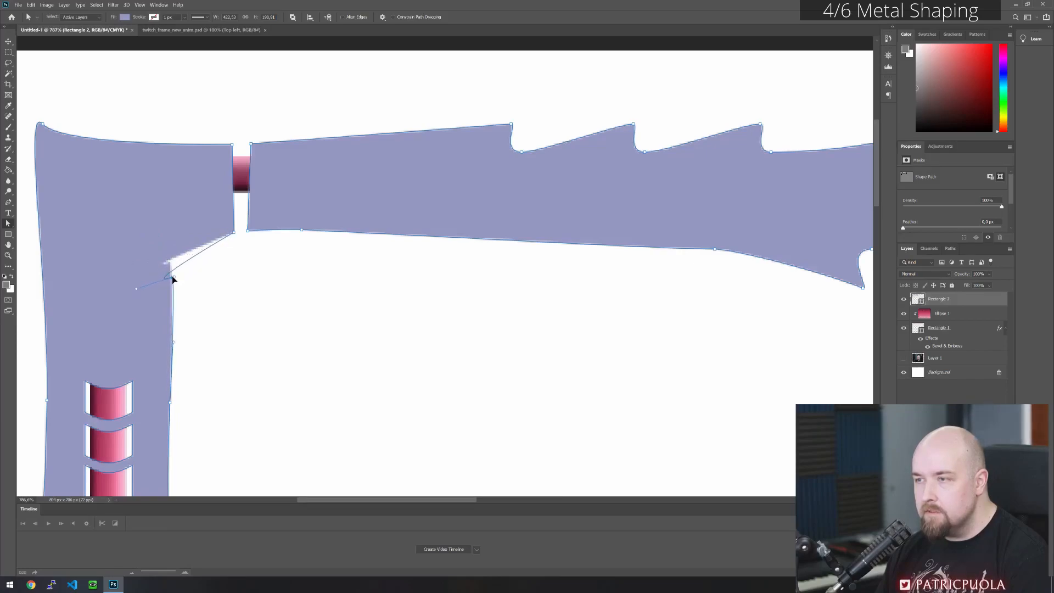
- Add an anchor point to the diagonal edge under the corner and reshape it into a smaller rounded hook notch
key(p)
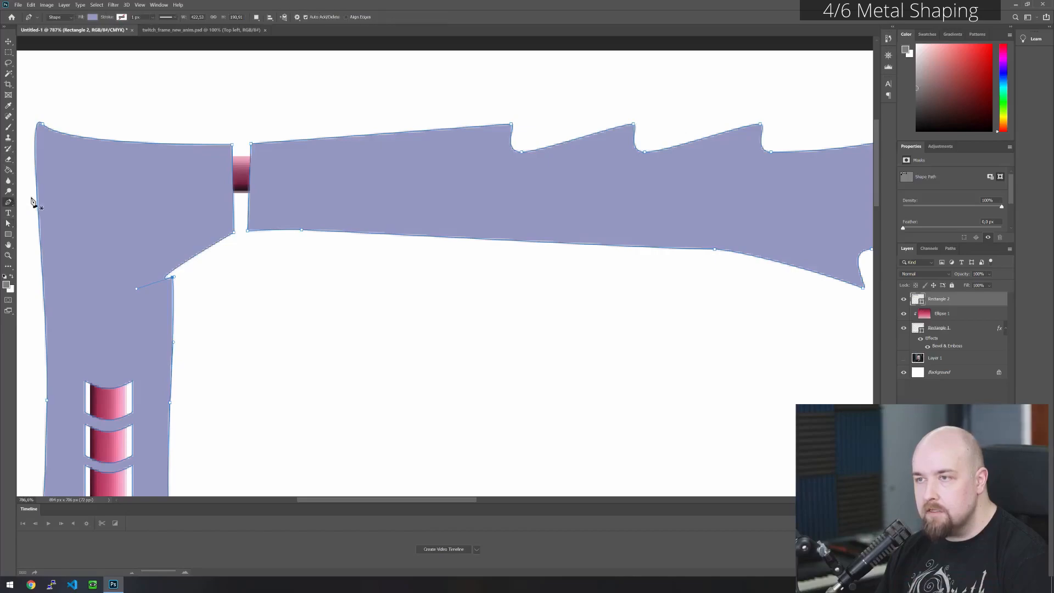
right_click(8, 202)
click(52, 225)
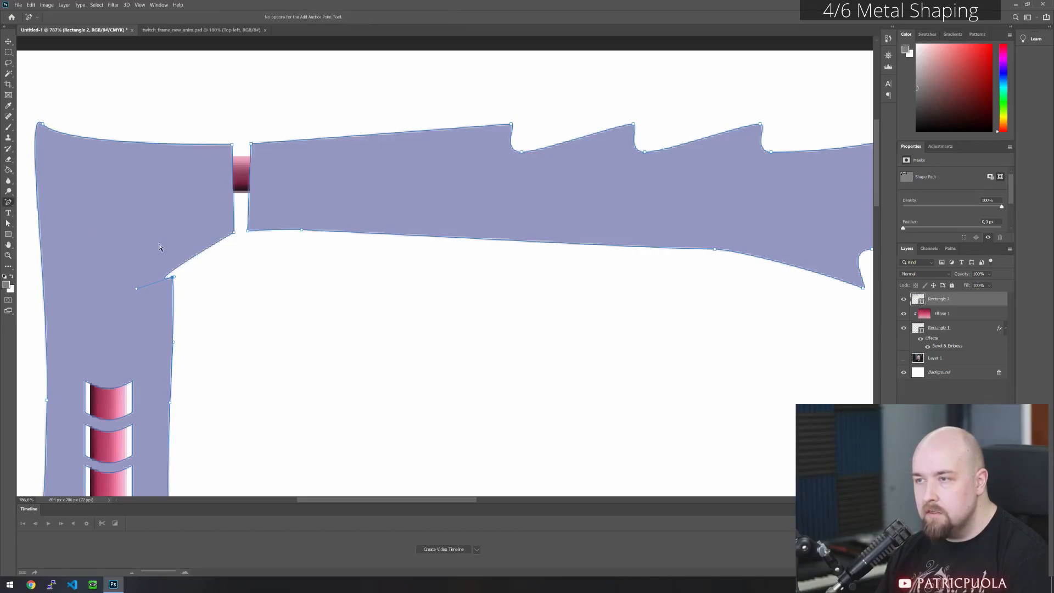
click(200, 251)
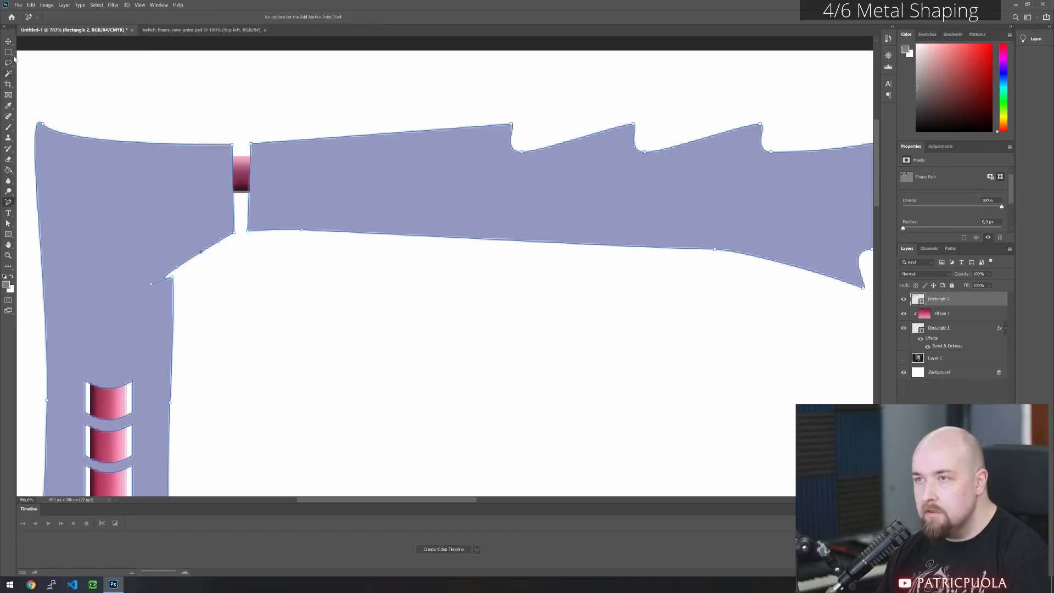
click(9, 223)
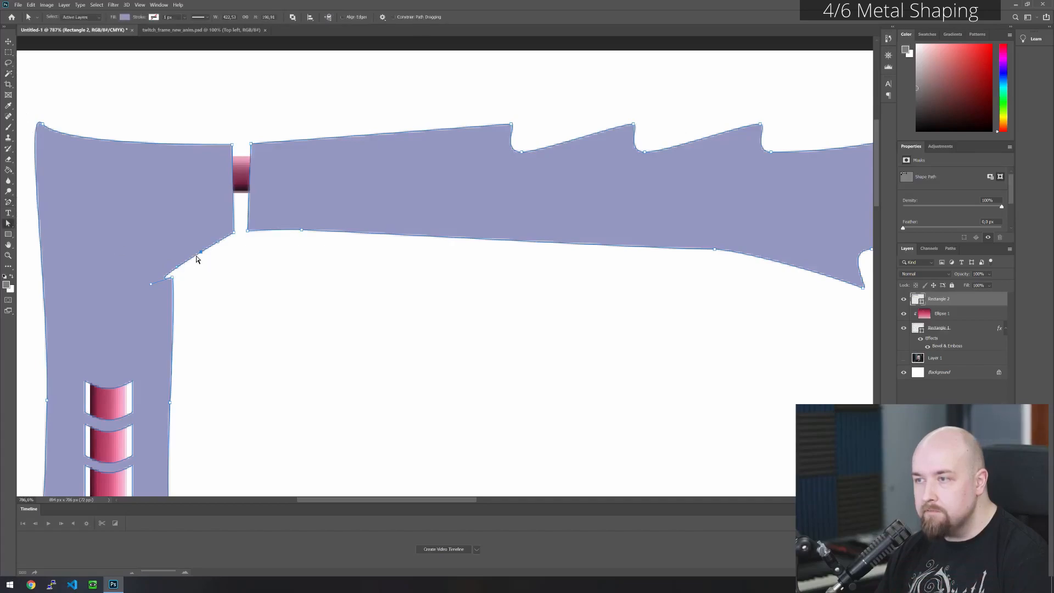
drag(201, 252, 170, 248)
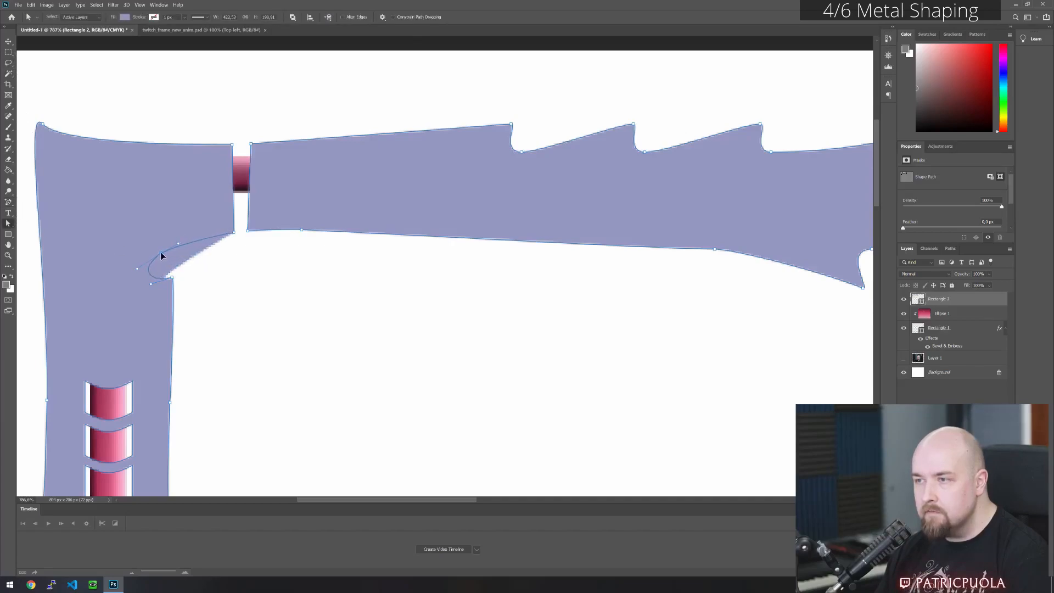
click(217, 291)
click(163, 281)
drag(172, 279, 177, 272)
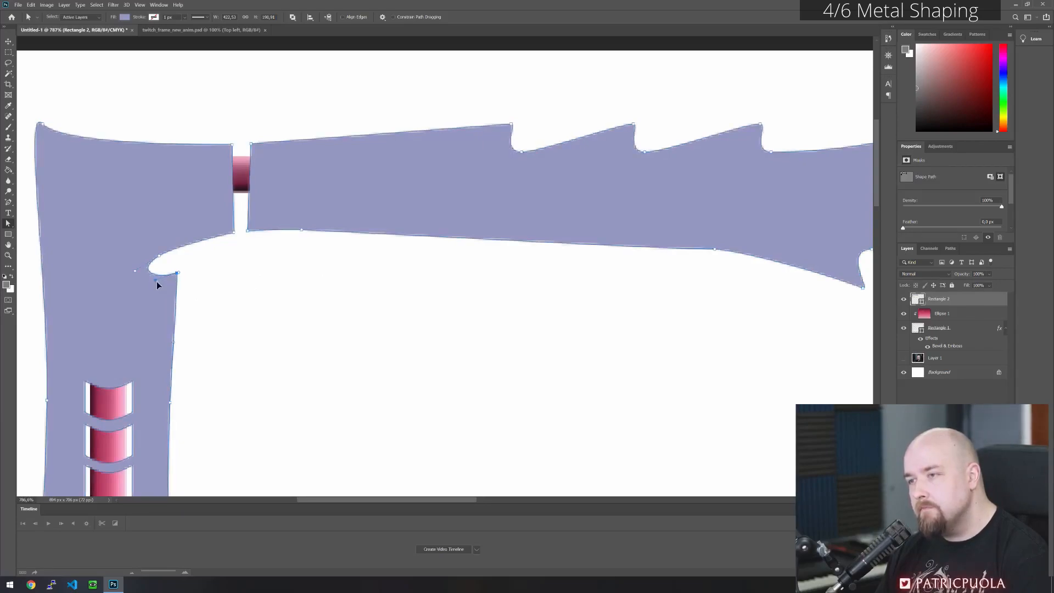
click(304, 281)
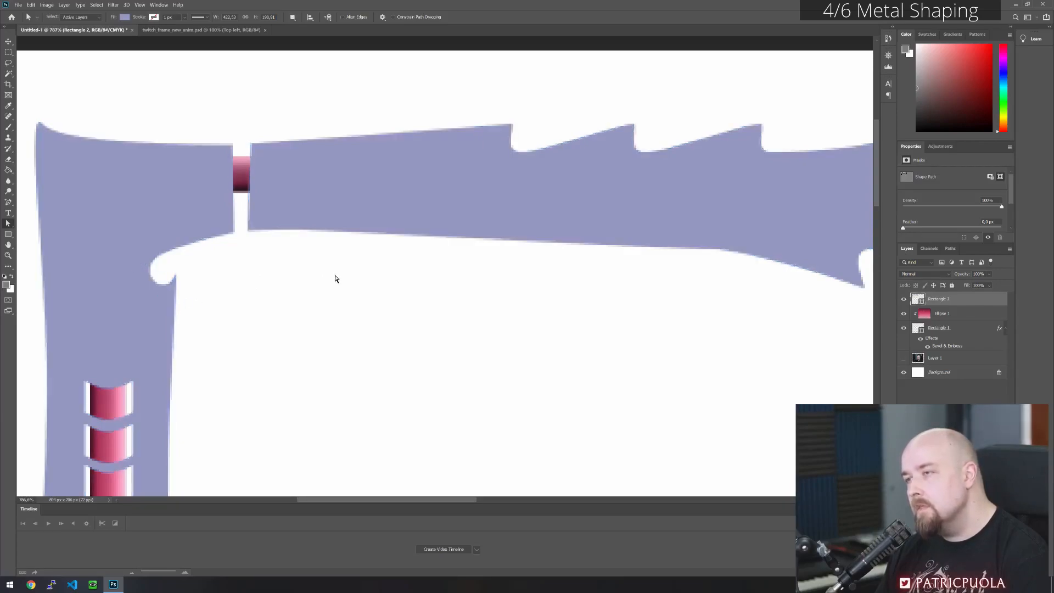
- Move the arm segment's upper and lower end points to the corner piece, leaving only a thin seam
click(266, 184)
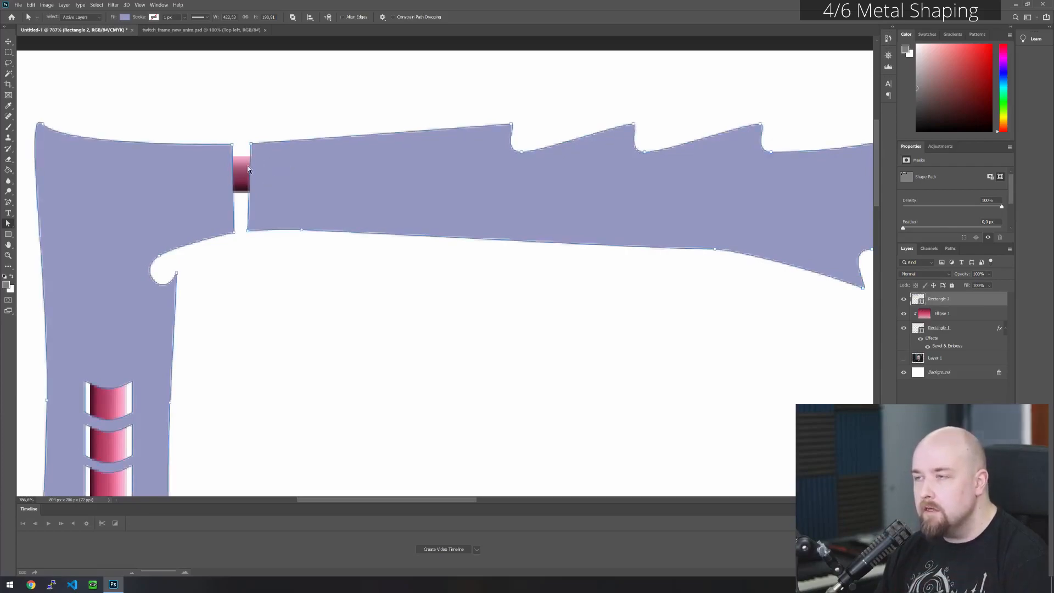
drag(240, 243, 268, 181)
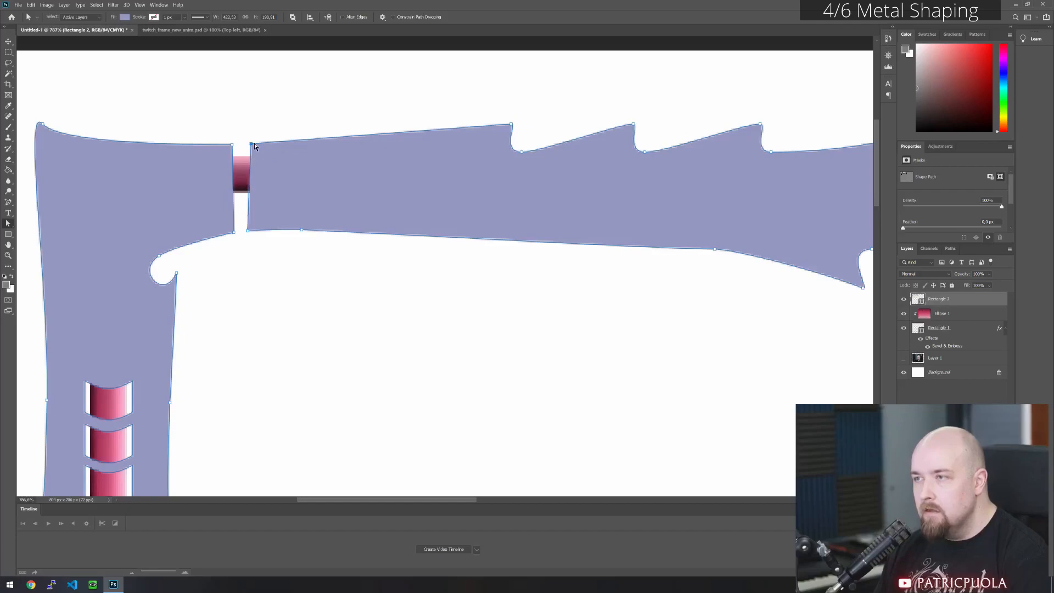
drag(250, 144, 236, 146)
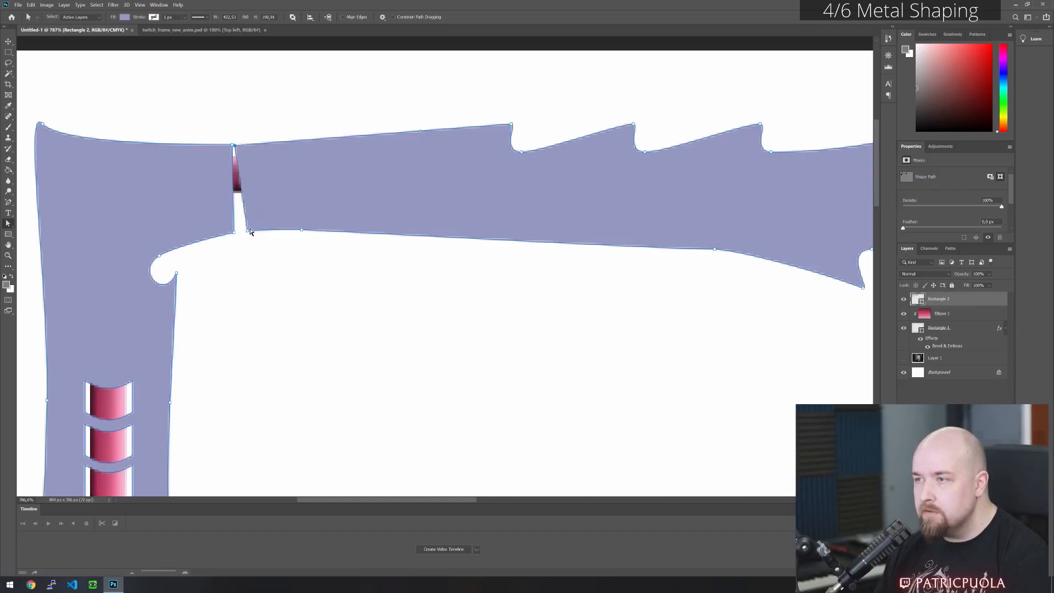
drag(247, 231, 236, 231)
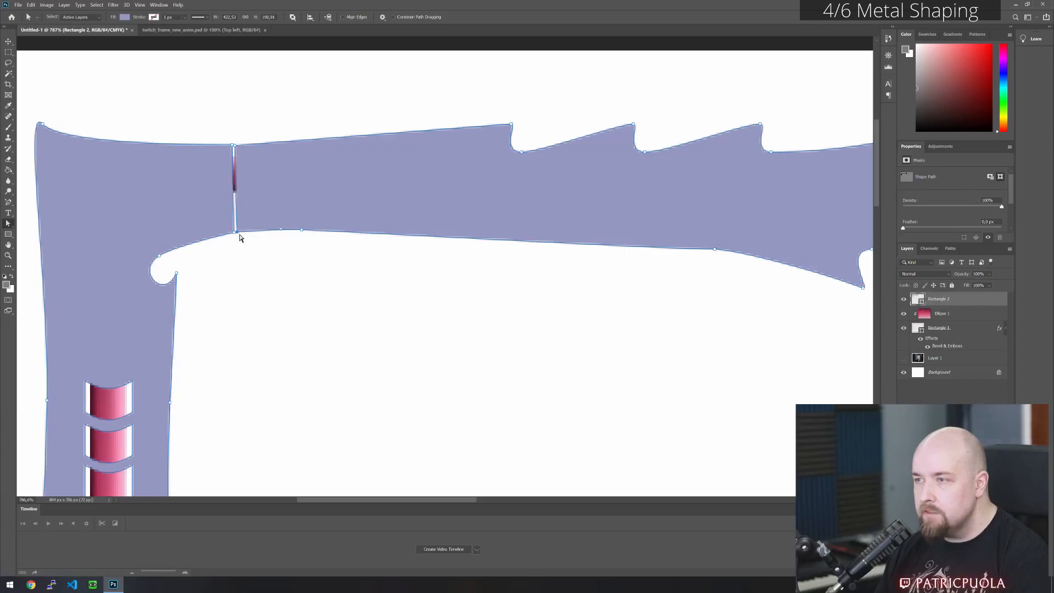
click(249, 243)
- Nudge the arm segment's two end points at the seam even closer to the corner piece
scroll(229, 166, up, 15)
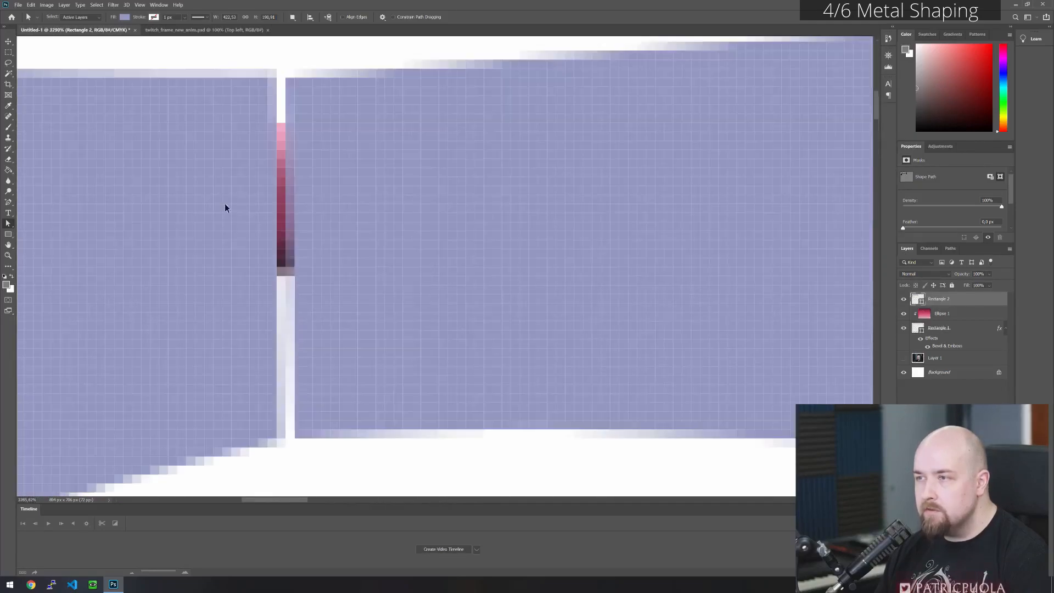
click(283, 84)
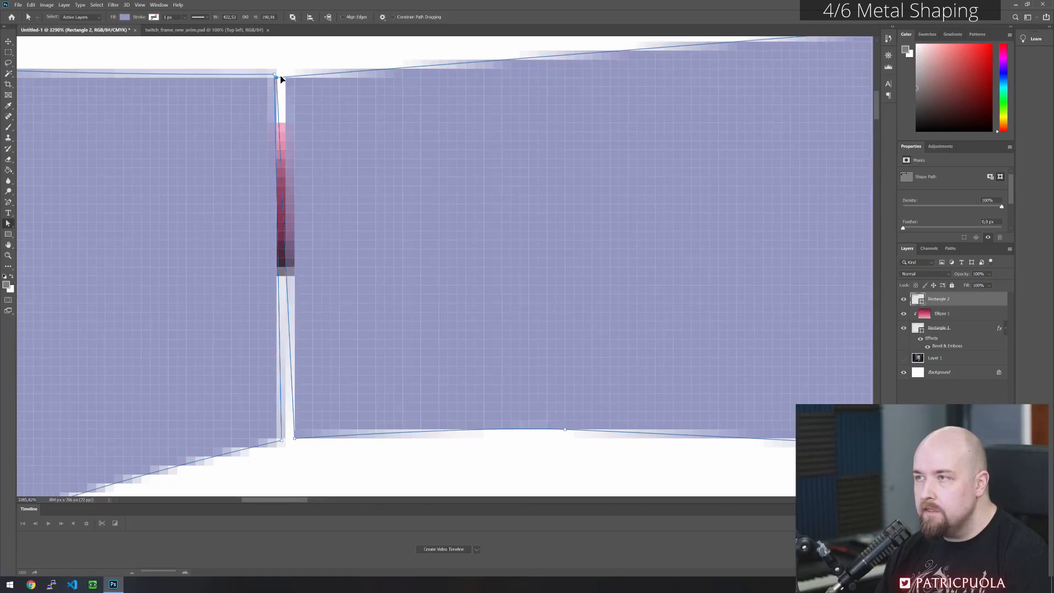
drag(281, 74, 280, 83)
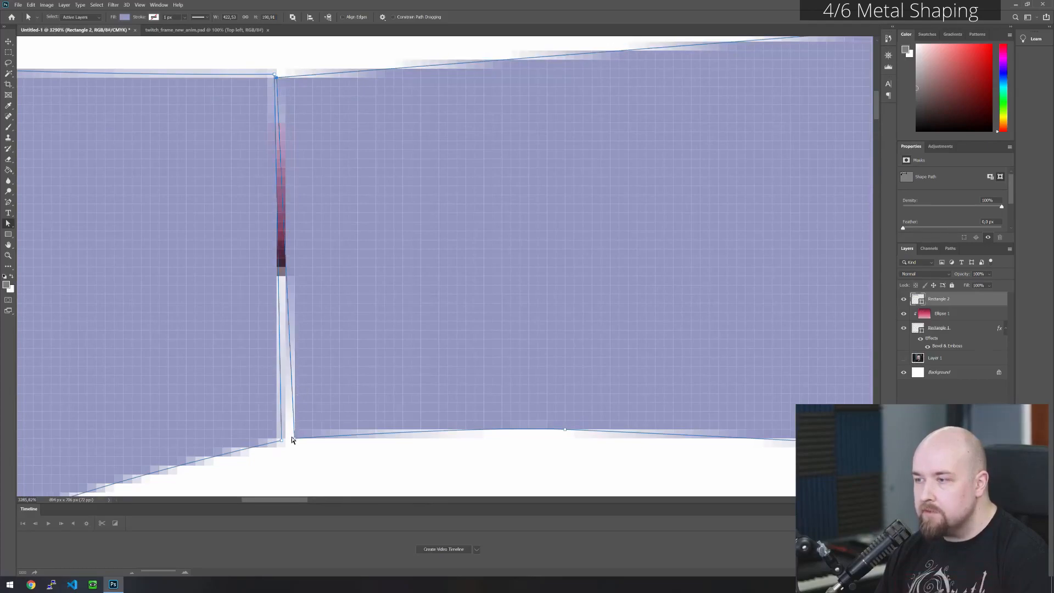
drag(291, 438, 287, 437)
click(309, 459)
scroll(303, 228, down, 5)
scroll(306, 233, down, 4)
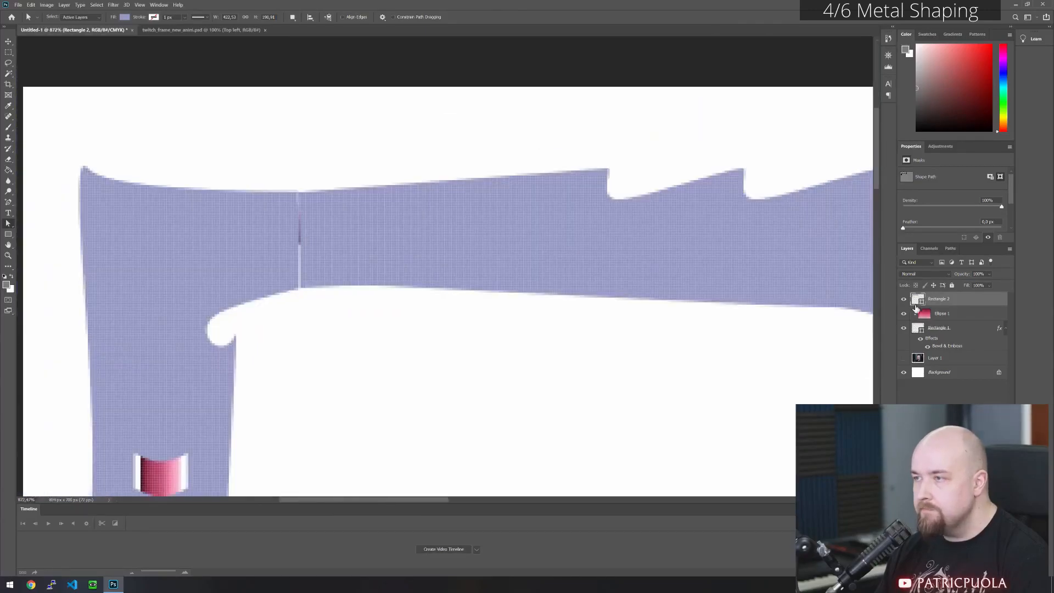
scroll(530, 280, down, 2)
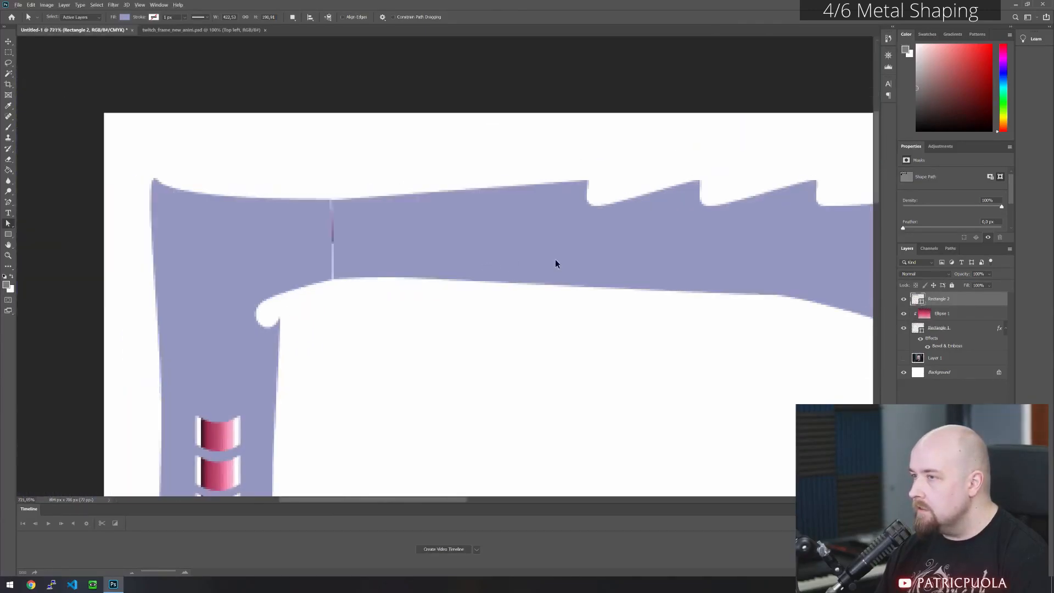
- Apply the saved light metallic style preset to the split shape on the Rectangle 2 layer
right_click(946, 298)
click(856, 233)
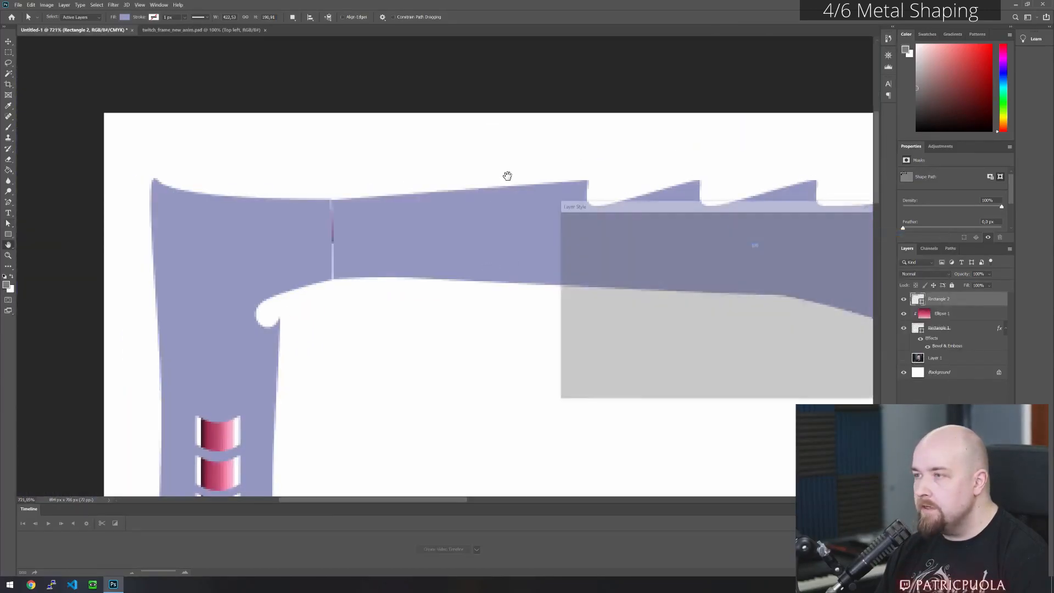
click(711, 286)
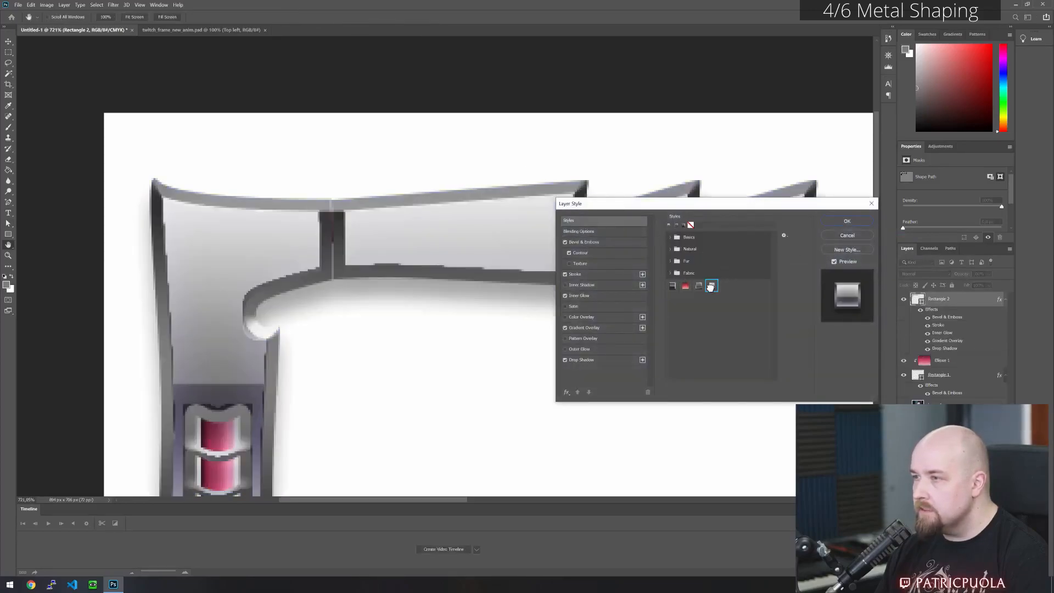
click(867, 222)
scroll(414, 322, down, 5)
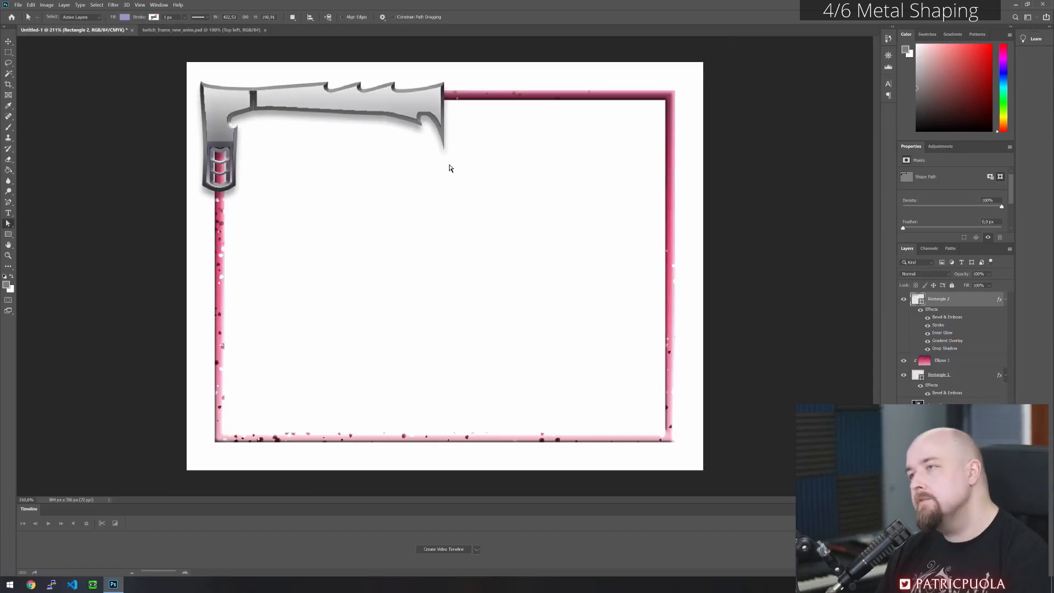
- Undo the metallic style and the last seam adjustments on the Rectangle 2 layer
scroll(250, 87, up, 8)
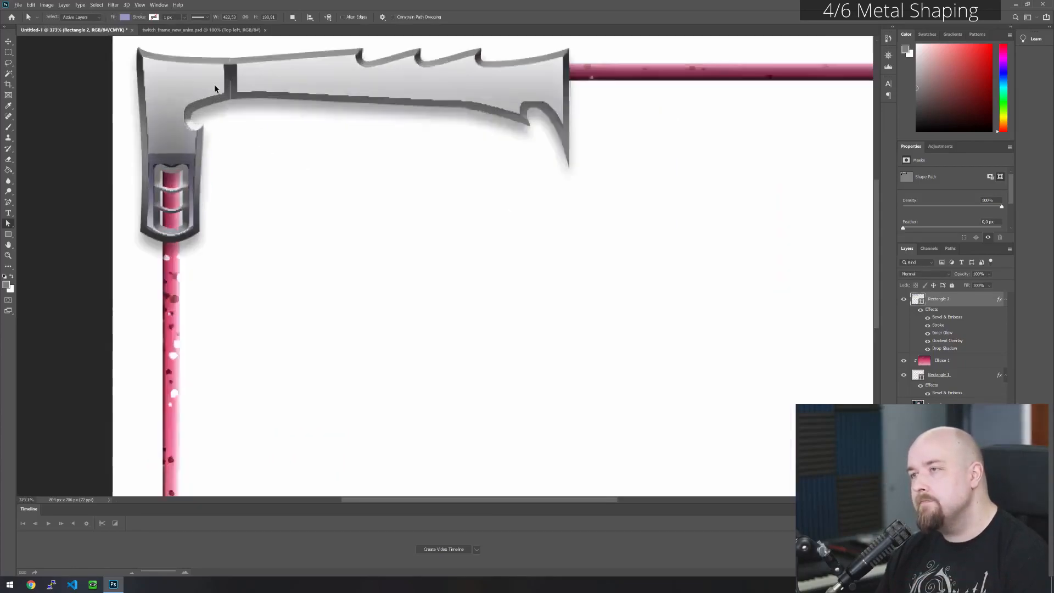
key(ctrl+z)
key(ctrl+z)
scroll(266, 63, down, 3)
scroll(282, 83, up, 6)
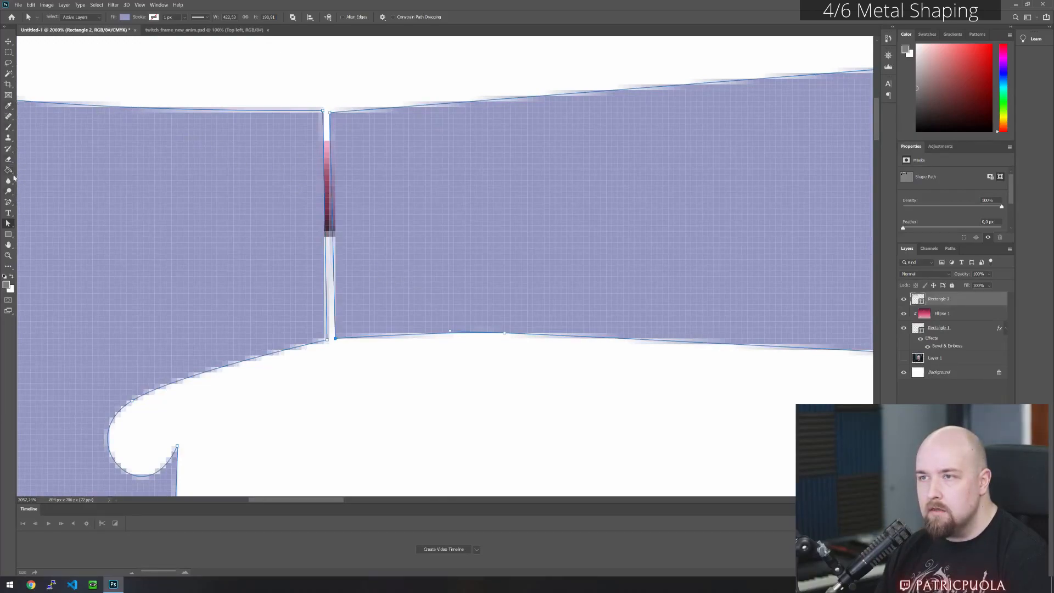
- Add an anchor point midway along each side of the straight seam, and delete both to open the two plate outlines
click(8, 203)
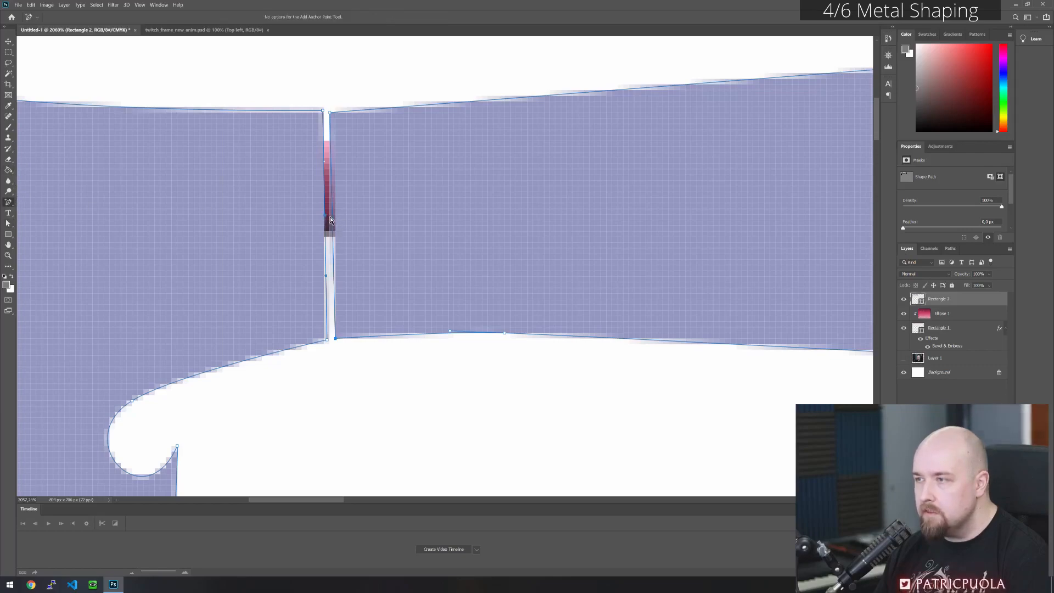
click(332, 221)
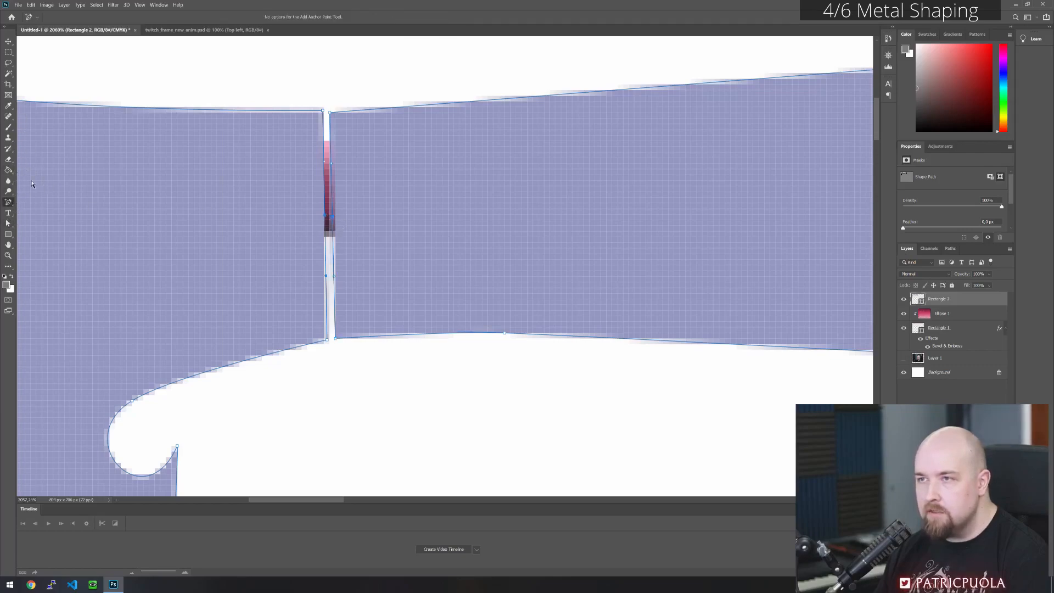
click(9, 224)
click(327, 231)
key(Delete)
click(332, 217)
key(Delete)
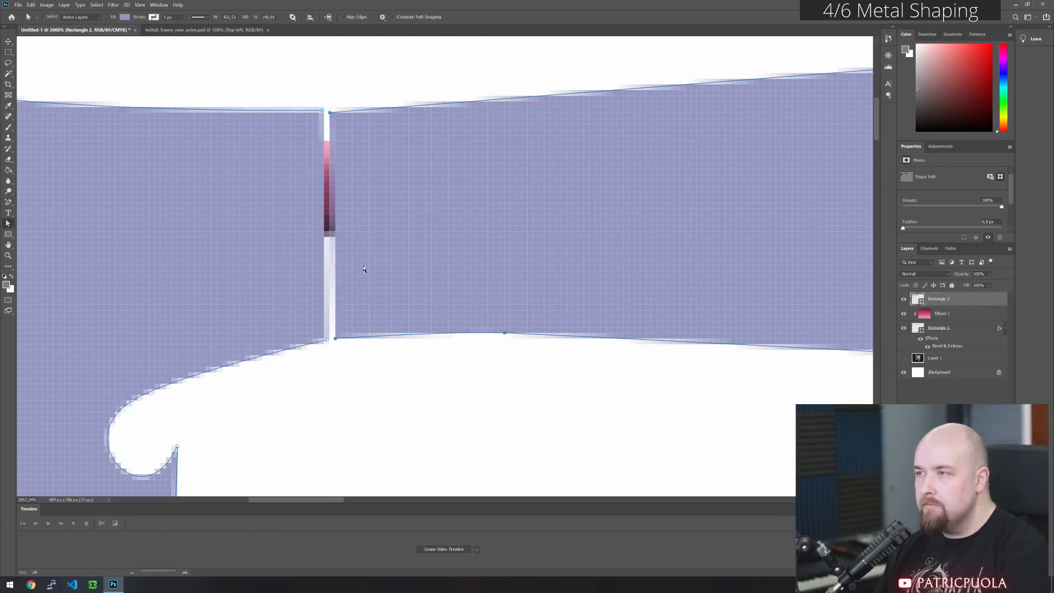
- Close both open plate outlines with the Pen tool, forming a thin V-shaped seam that points into the corner piece
click(10, 203)
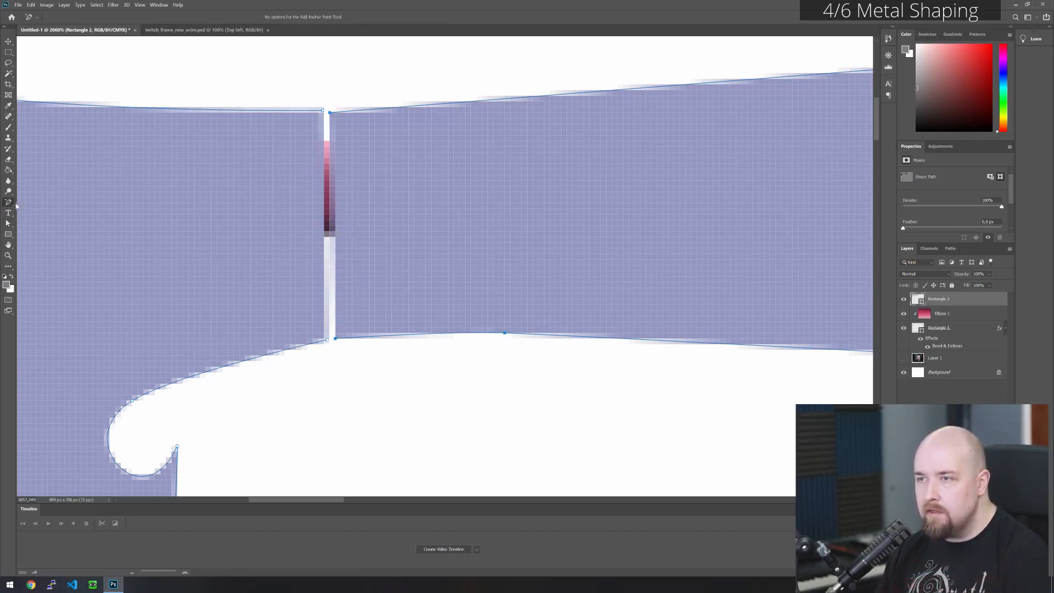
right_click(10, 203)
click(44, 203)
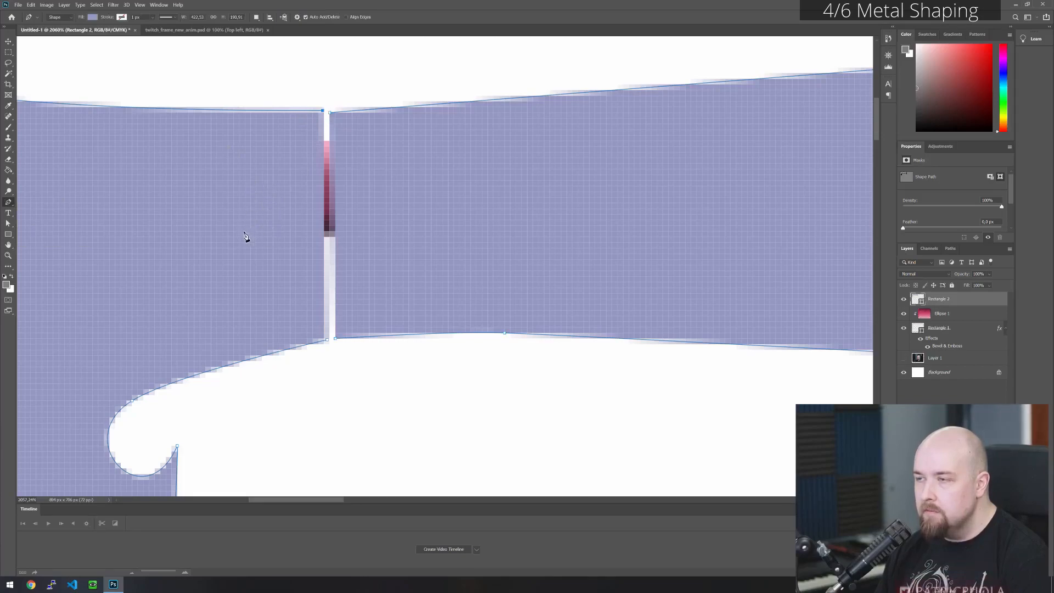
click(239, 225)
click(327, 339)
click(335, 338)
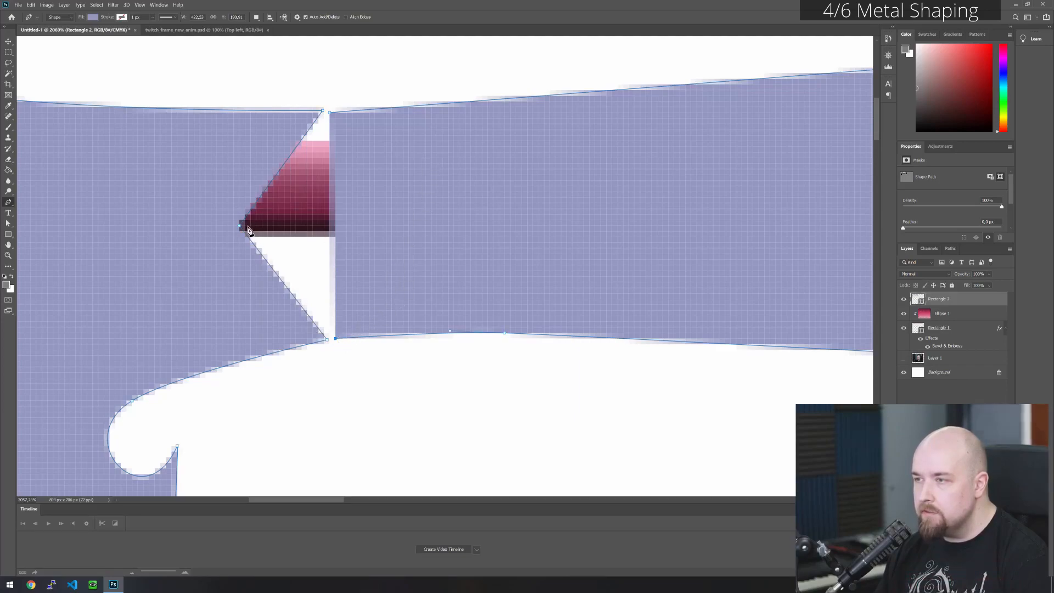
click(247, 227)
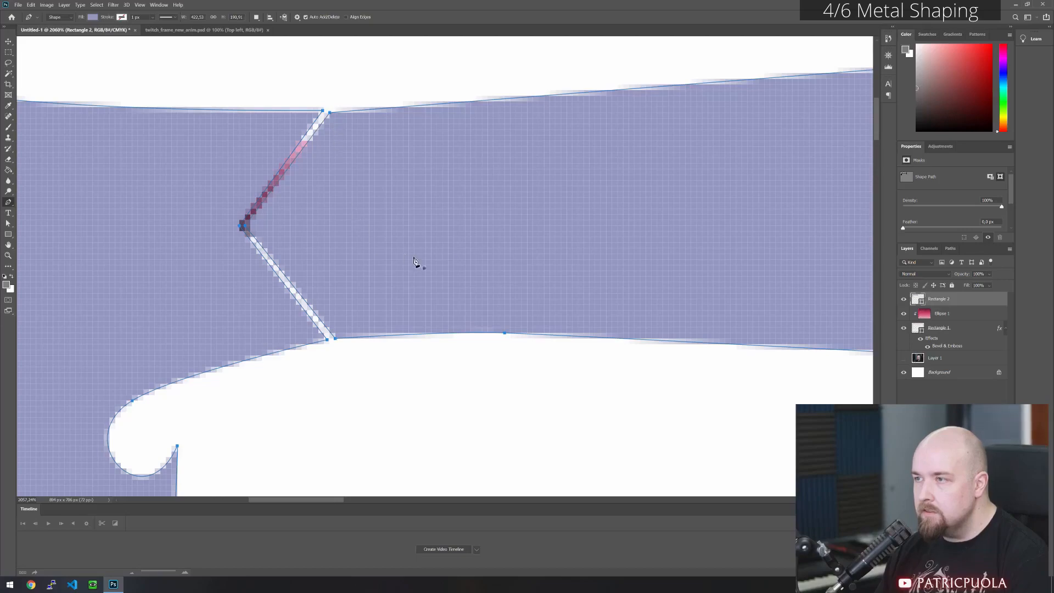
- Apply the saved light metallic style preset to the shape with the V-shaped seam on the Rectangle 2 layer
scroll(336, 238, down, 5)
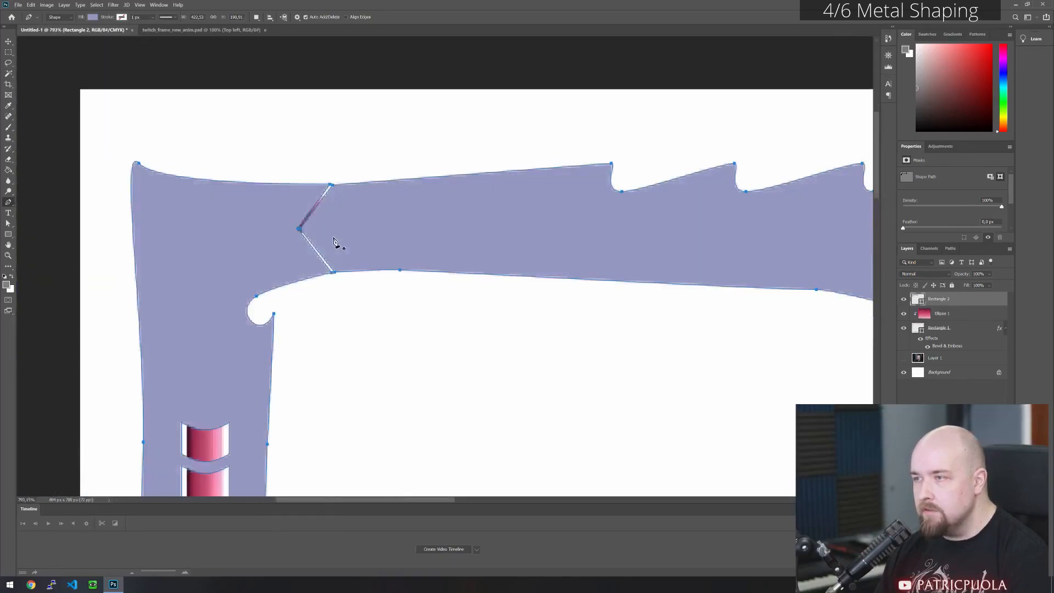
scroll(336, 240, down, 3)
right_click(947, 303)
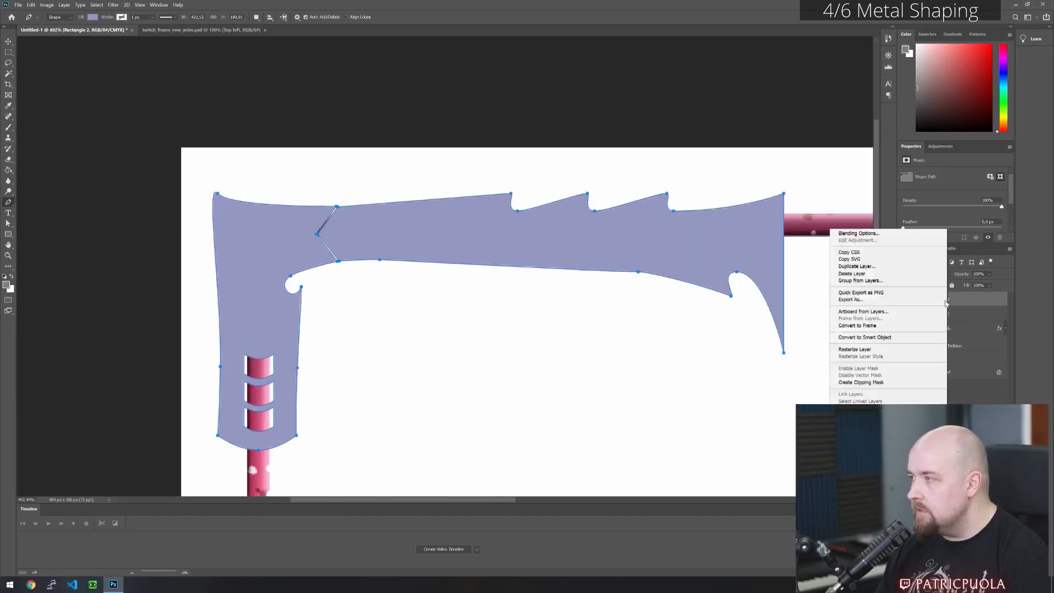
click(857, 232)
click(634, 219)
click(711, 286)
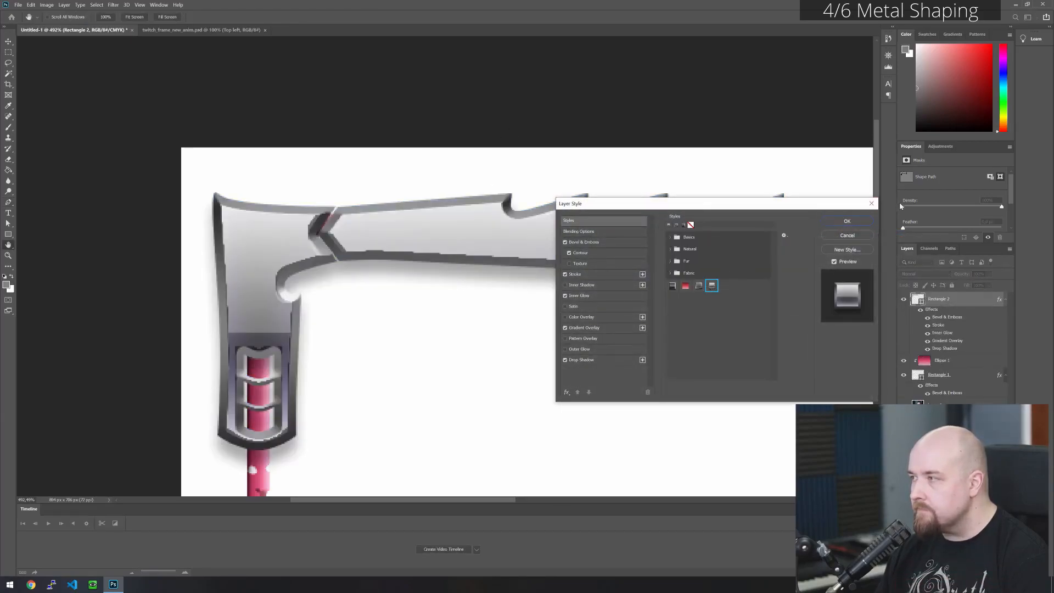
click(847, 220)
- Check the styled corner piece within the whole frame, and hide the layer effects on the Rectangle 2 layer
scroll(416, 254, down, 4)
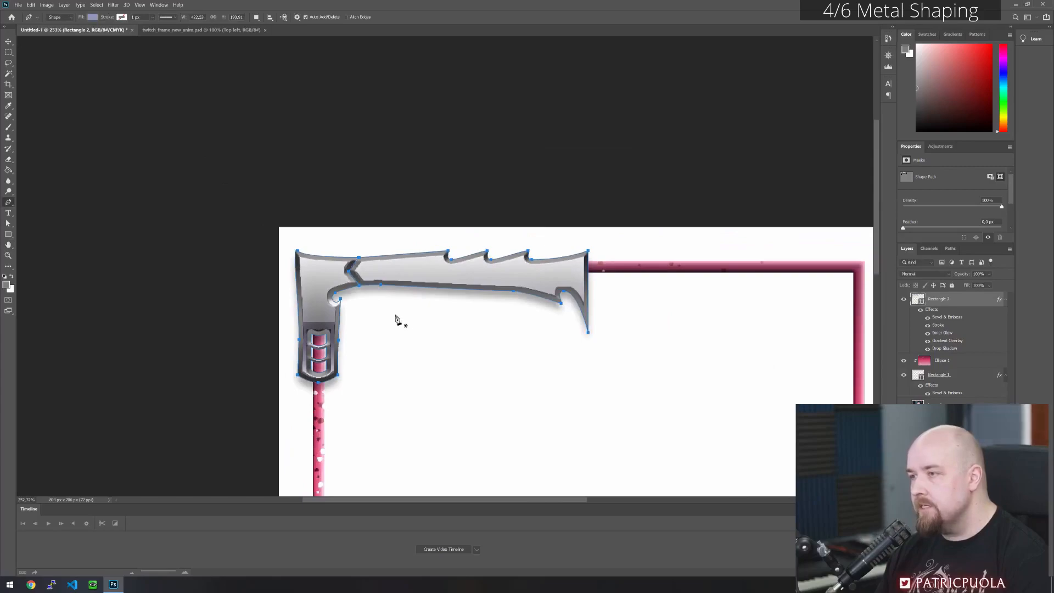
click(8, 52)
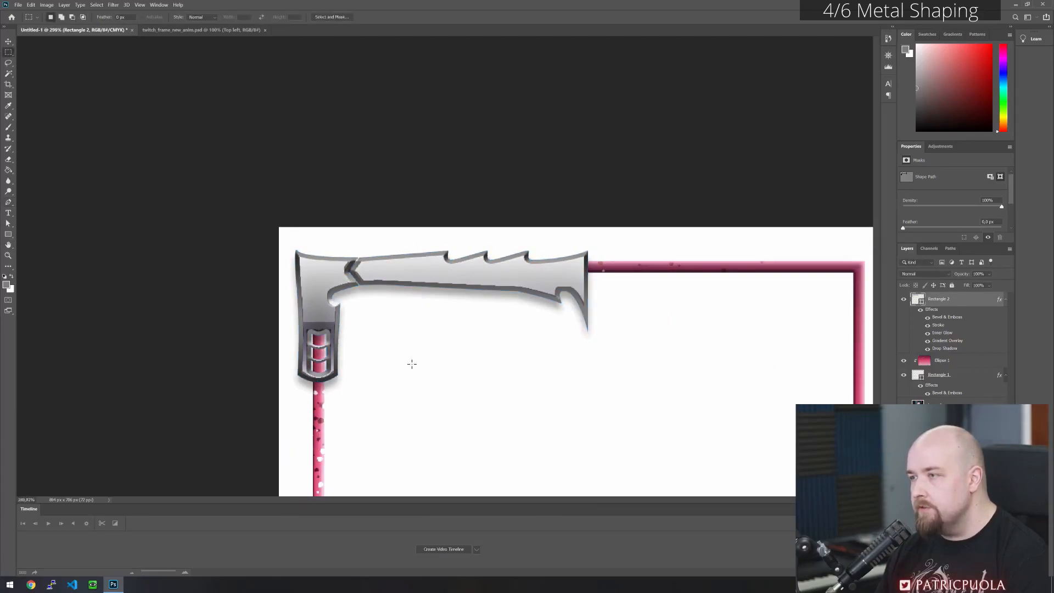
scroll(361, 222, down, 2)
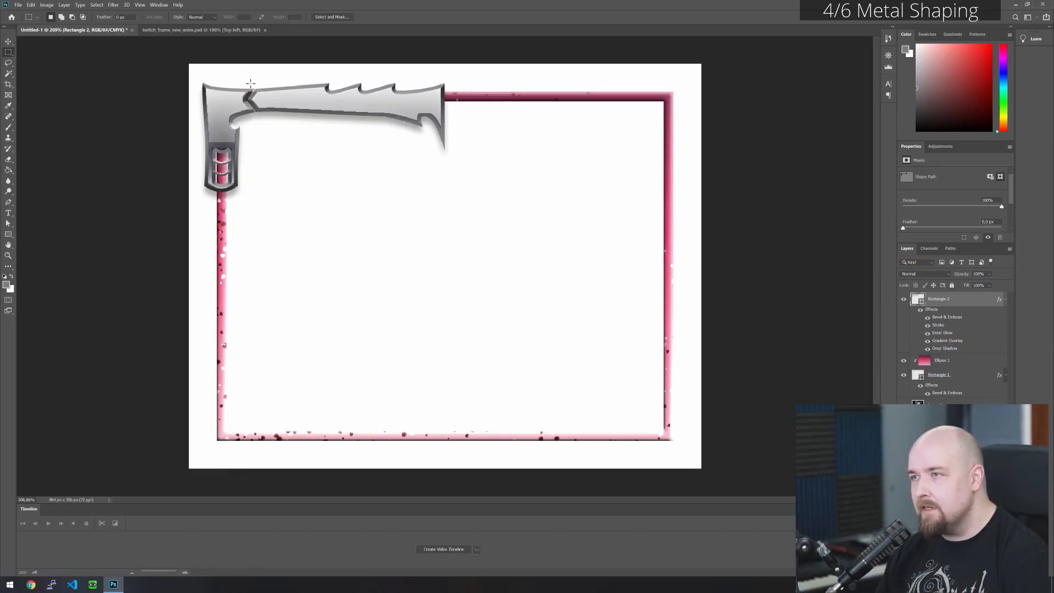
scroll(248, 83, up, 15)
drag(331, 163, 347, 220)
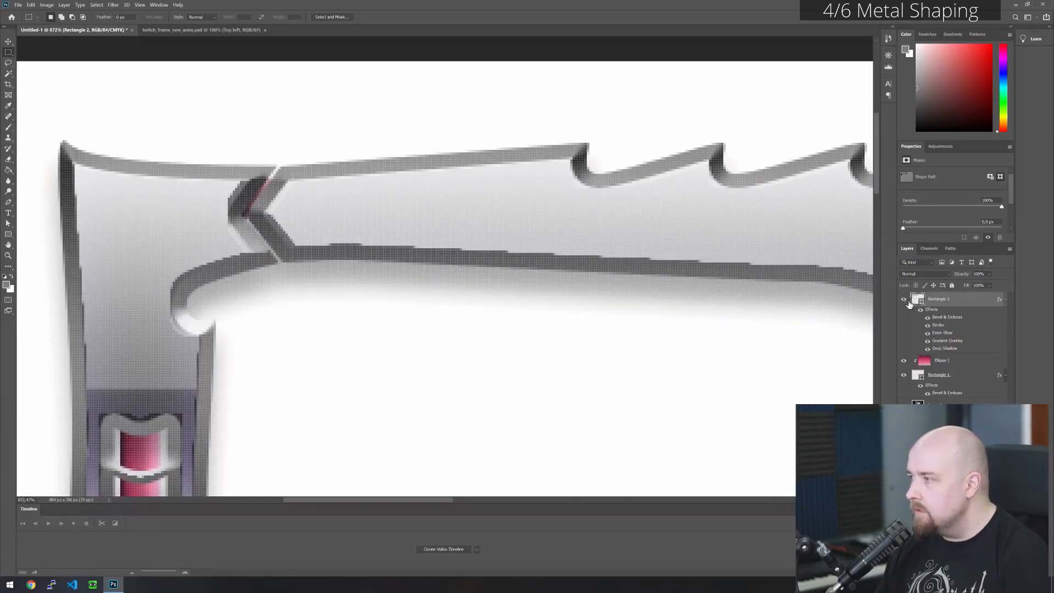
click(921, 309)
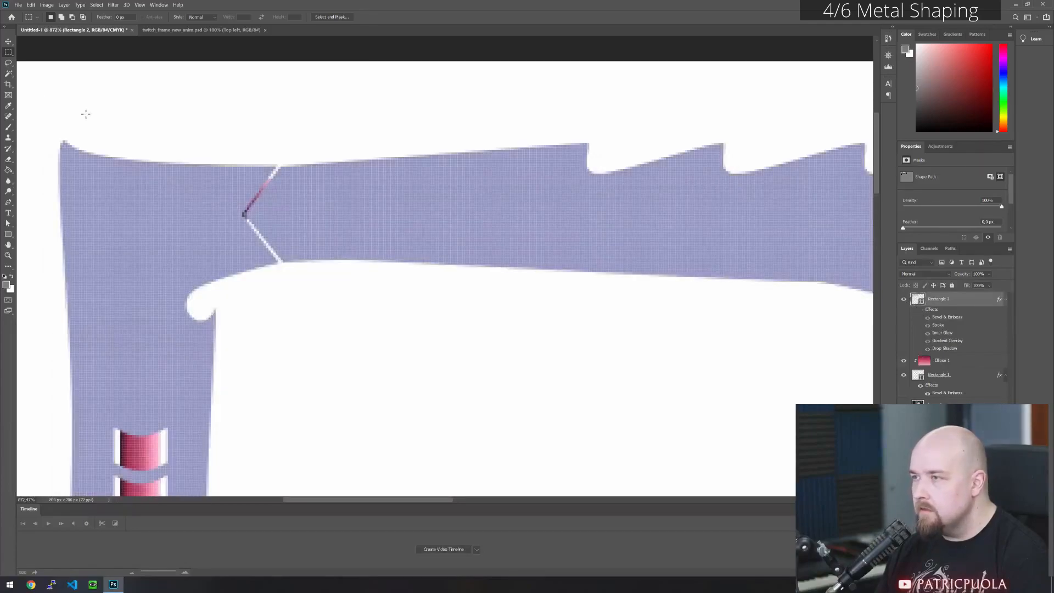
- Add closely spaced anchor points along the upper and lower edges of the arm and the corner piece on both sides of the V seam
scroll(239, 149, up, 5)
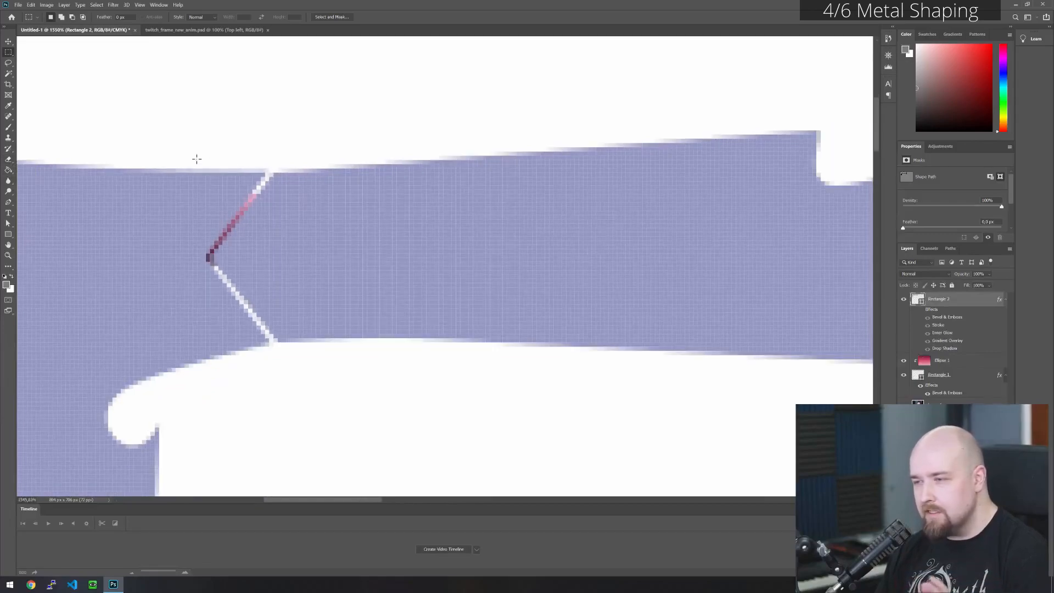
key(v)
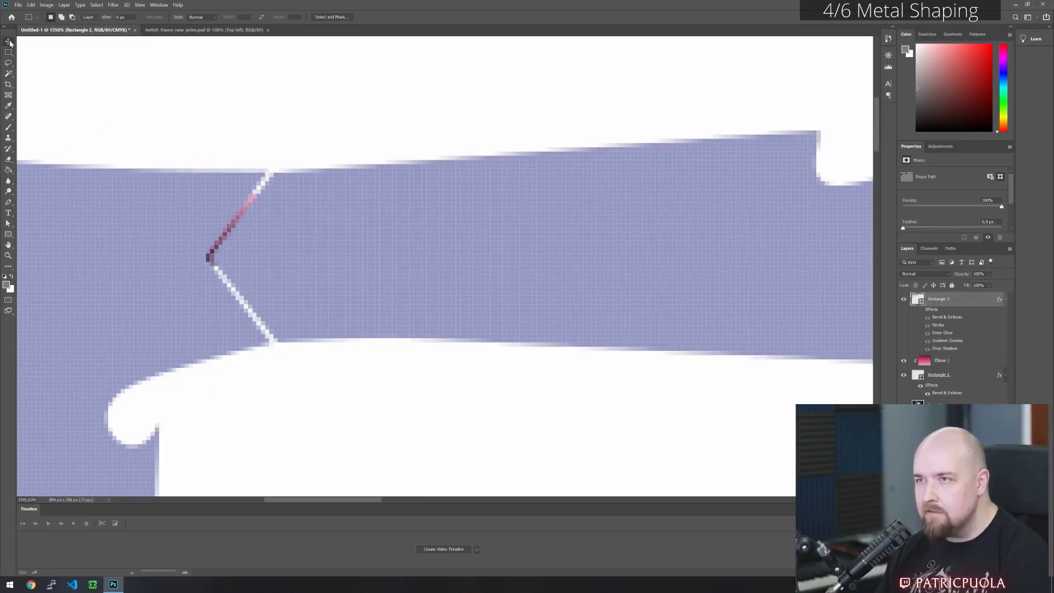
click(9, 224)
click(323, 251)
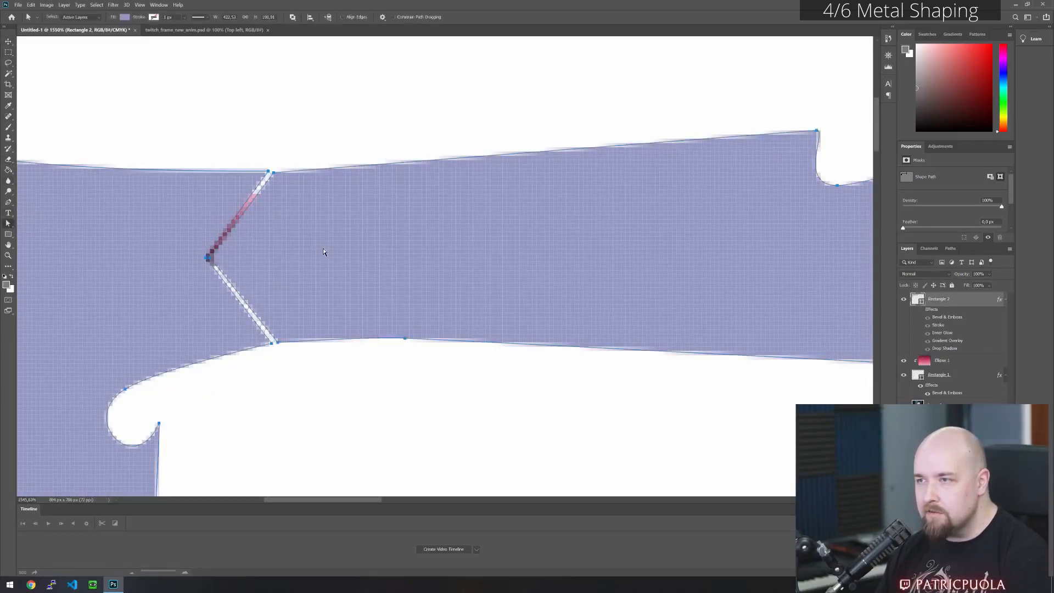
drag(8, 202, 40, 225)
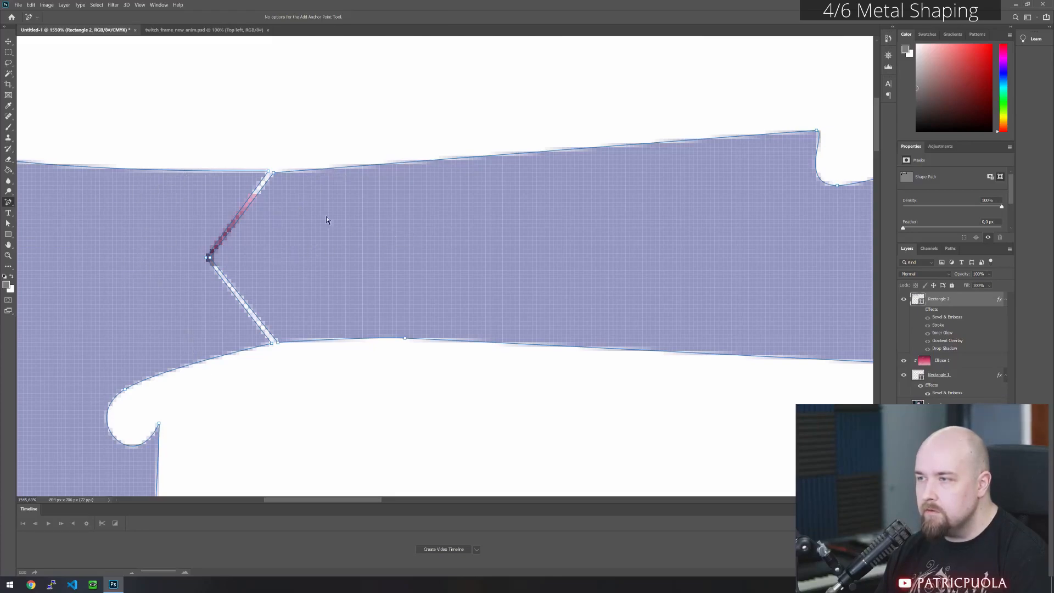
click(327, 169)
click(339, 167)
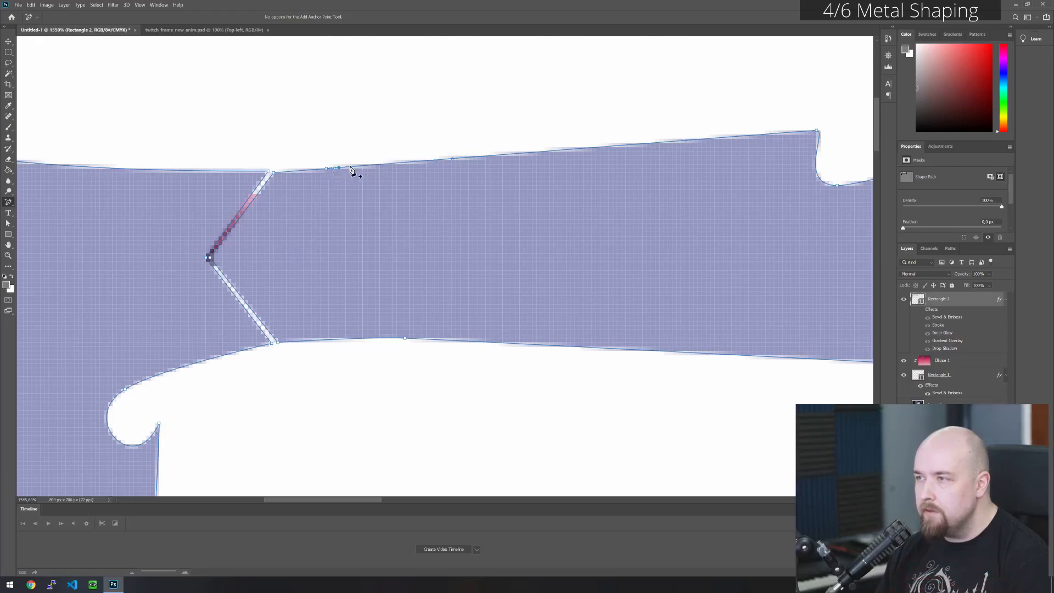
click(327, 339)
click(344, 339)
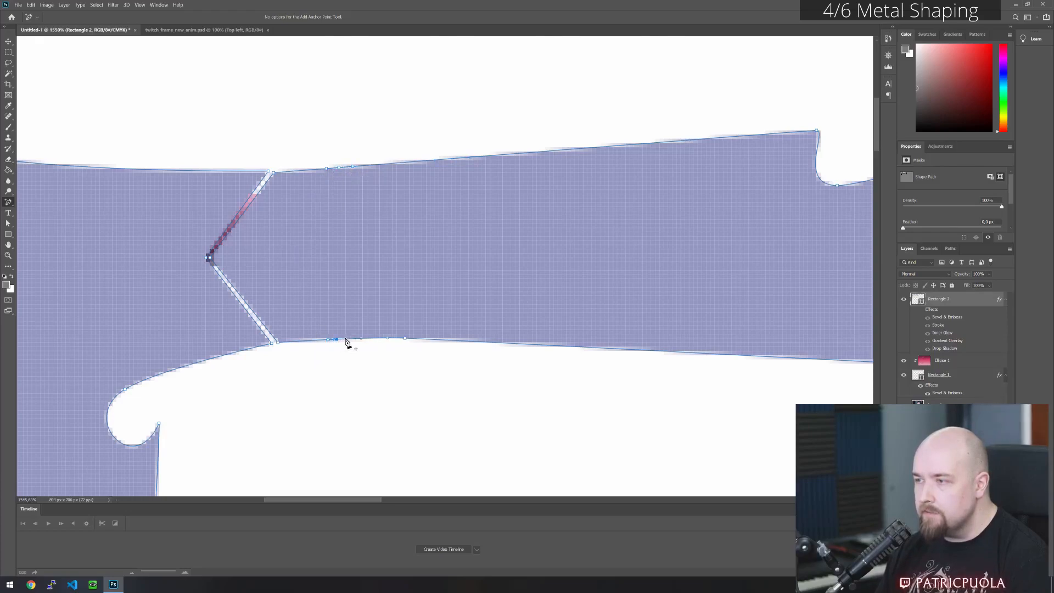
click(209, 359)
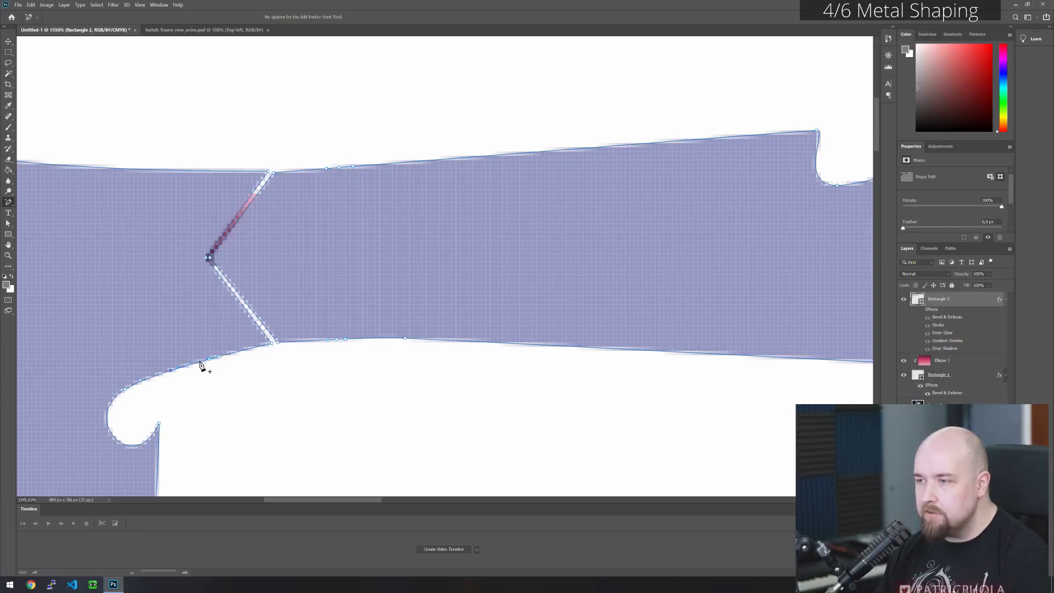
click(187, 171)
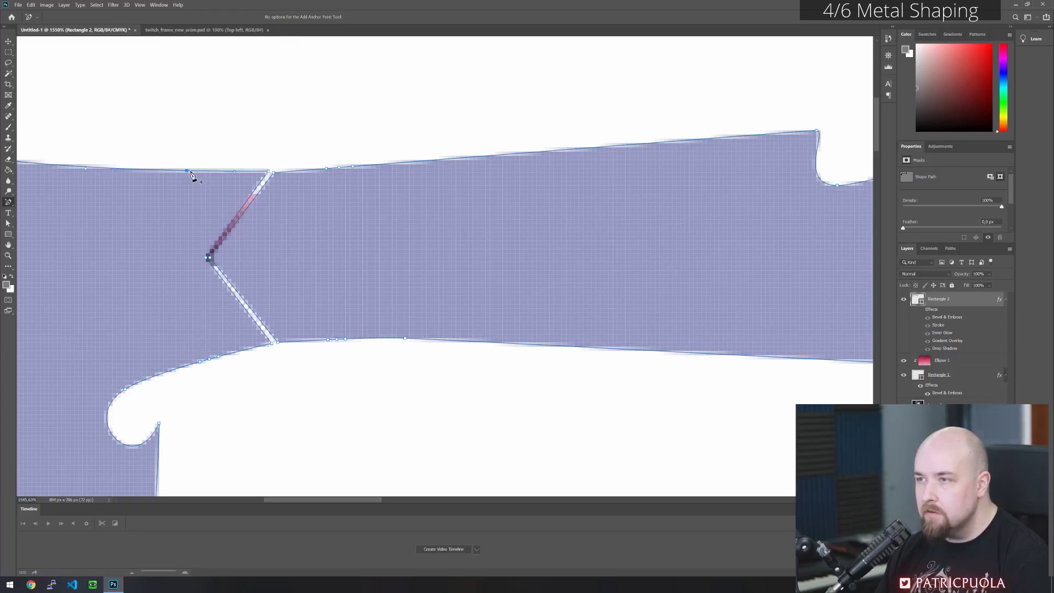
- Delete the middle anchor points on the arm's upper and lower edges to cut a straight gap beside the V seam
click(9, 223)
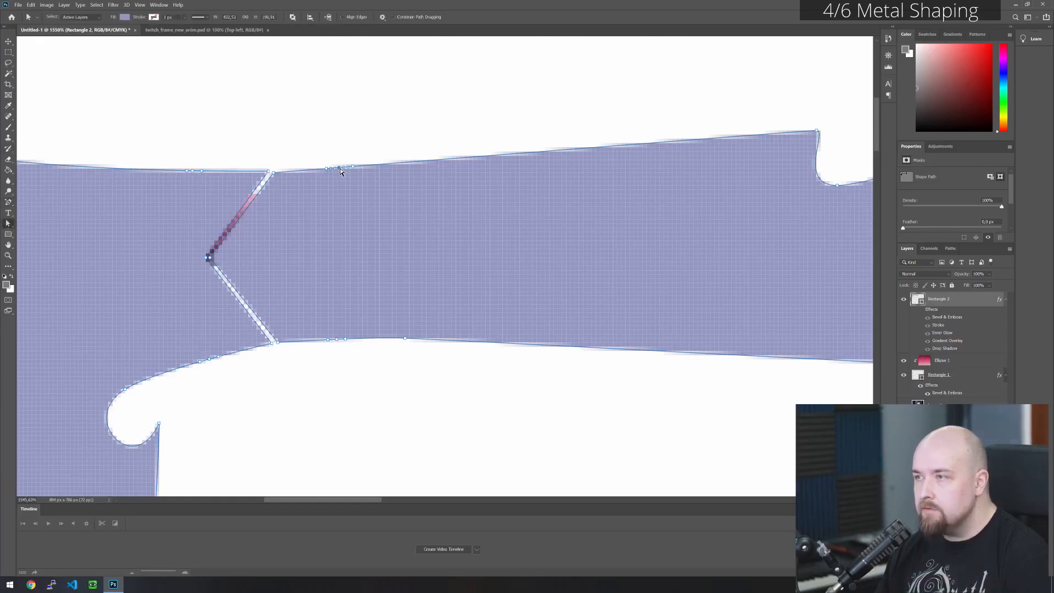
key(Delete)
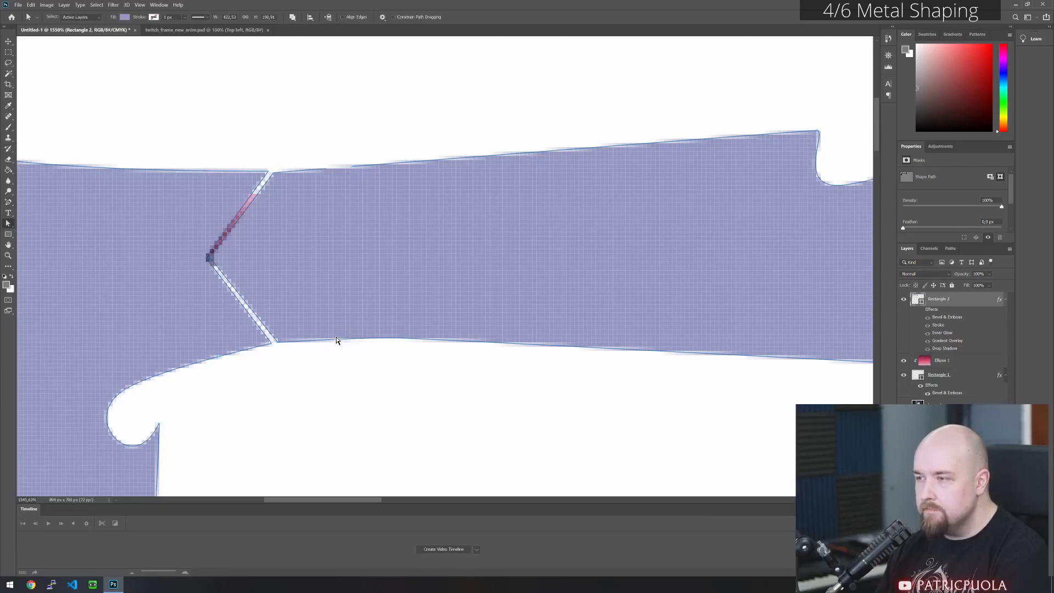
click(337, 340)
key(Delete)
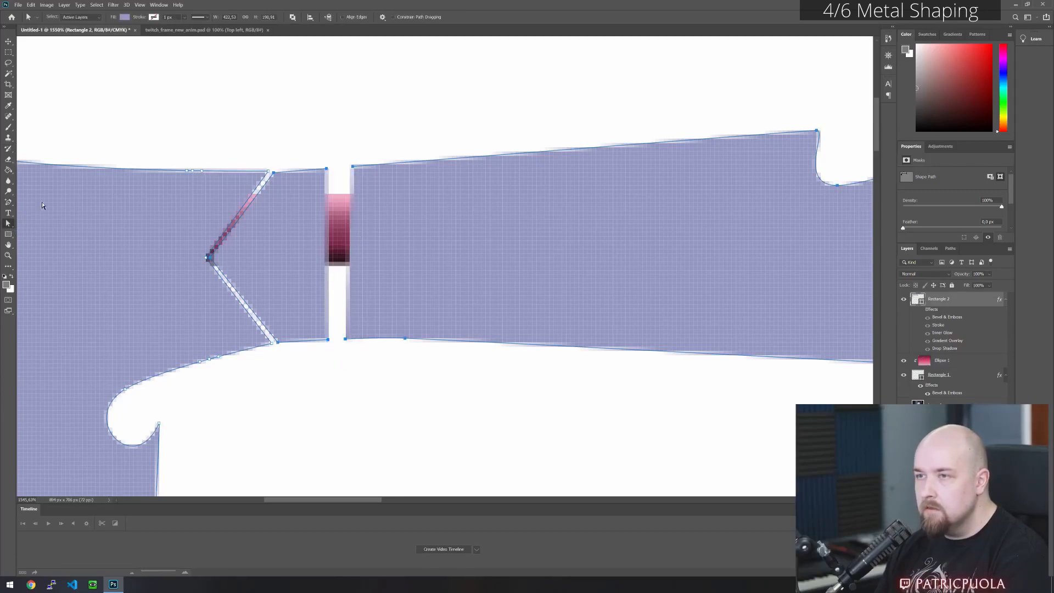
- Close both sides of the new gap with the Pen tool as matching V-shaped edges, leaving a separate chevron strip beside the arm
right_click(8, 226)
click(9, 203)
right_click(8, 204)
click(23, 203)
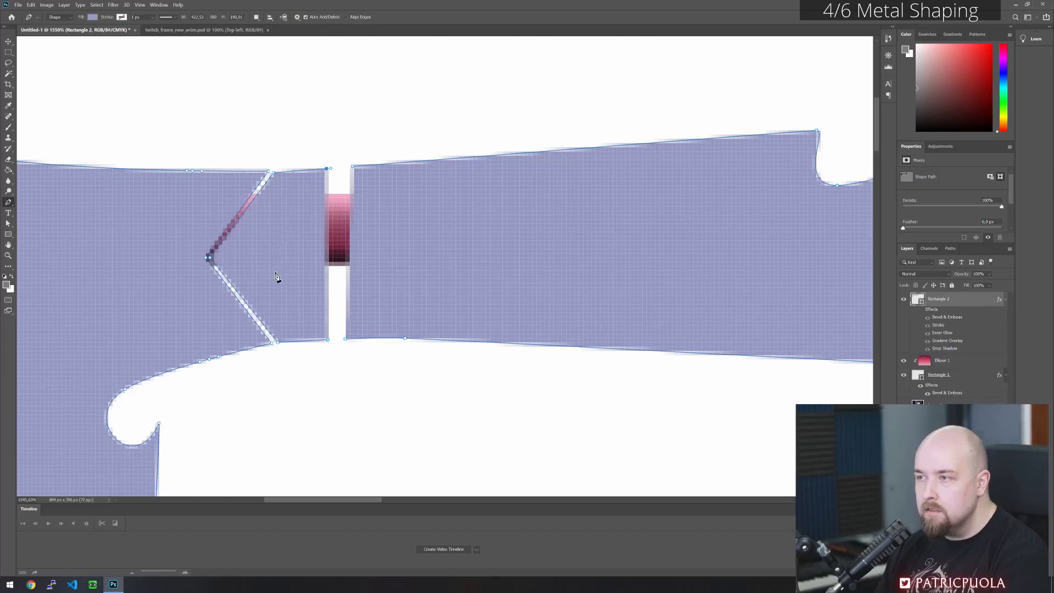
click(283, 253)
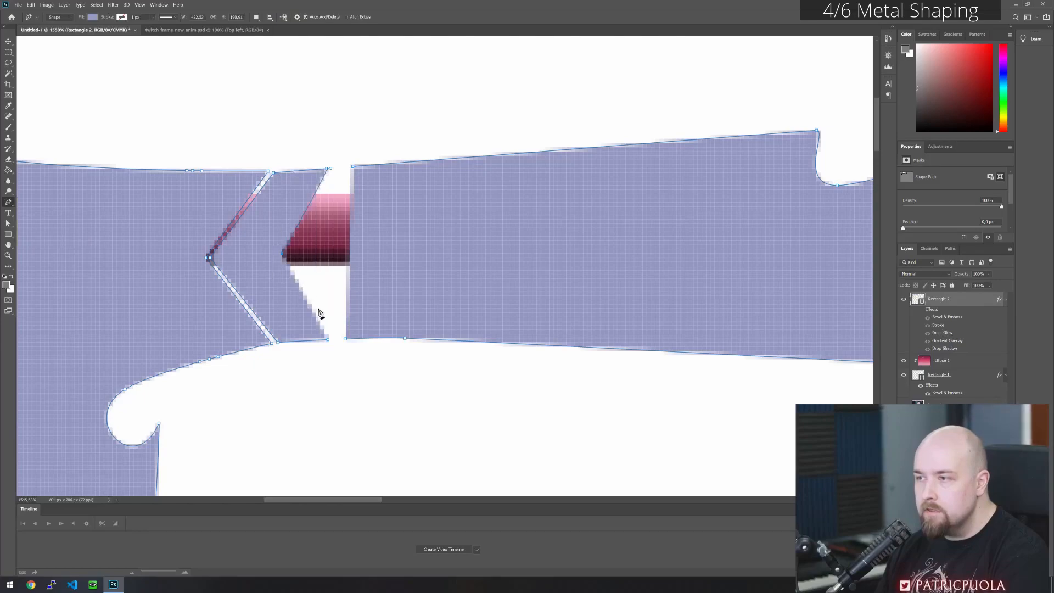
click(327, 339)
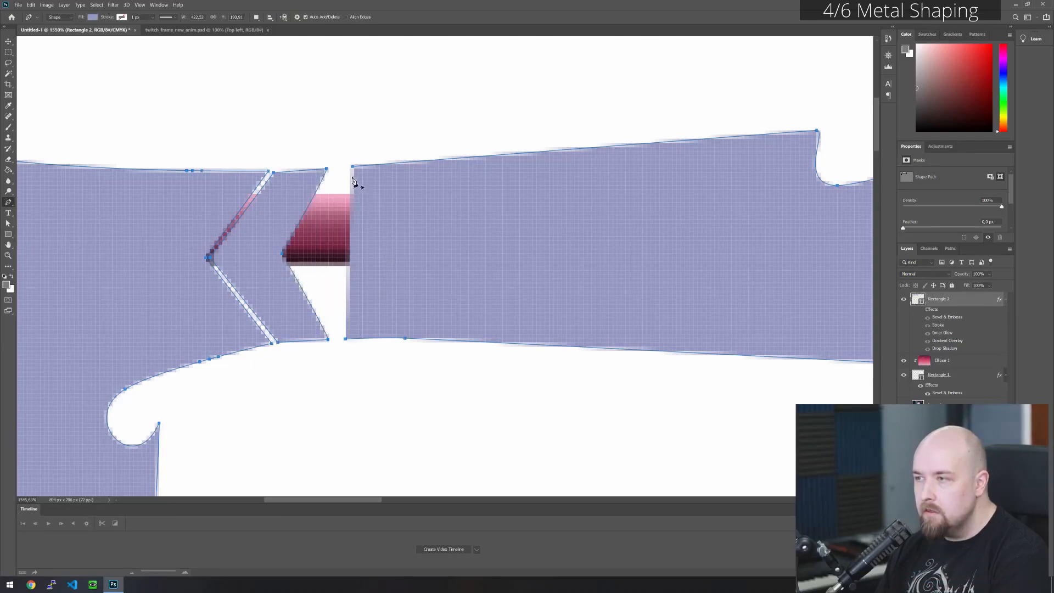
click(352, 166)
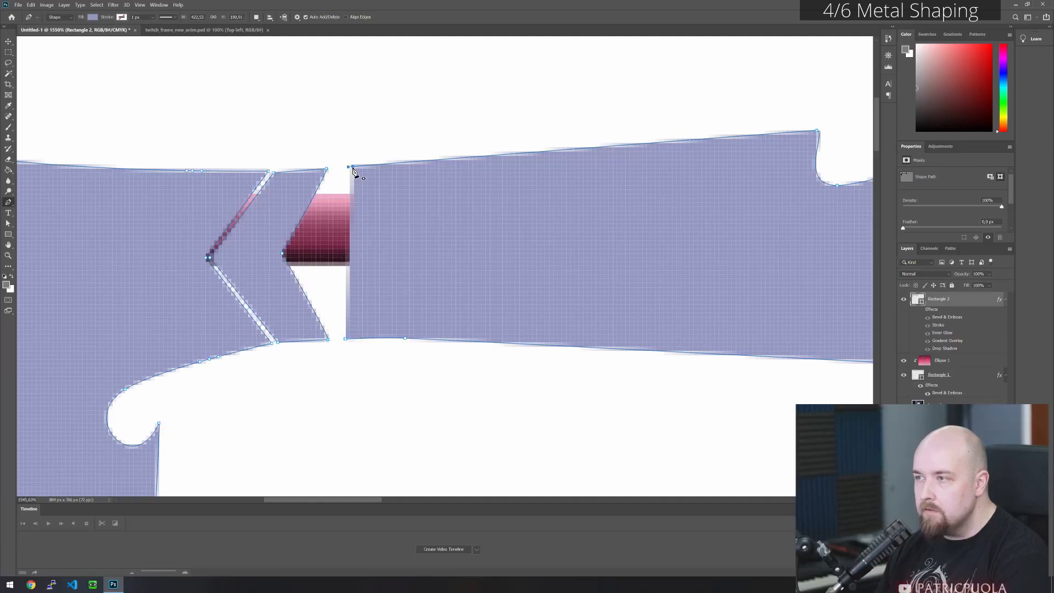
click(287, 258)
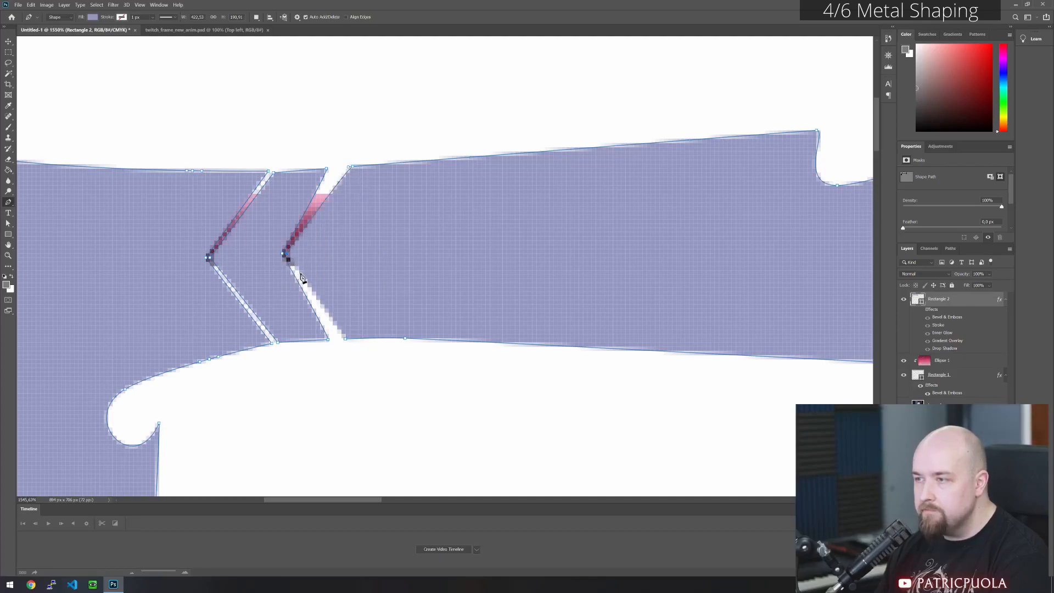
click(345, 339)
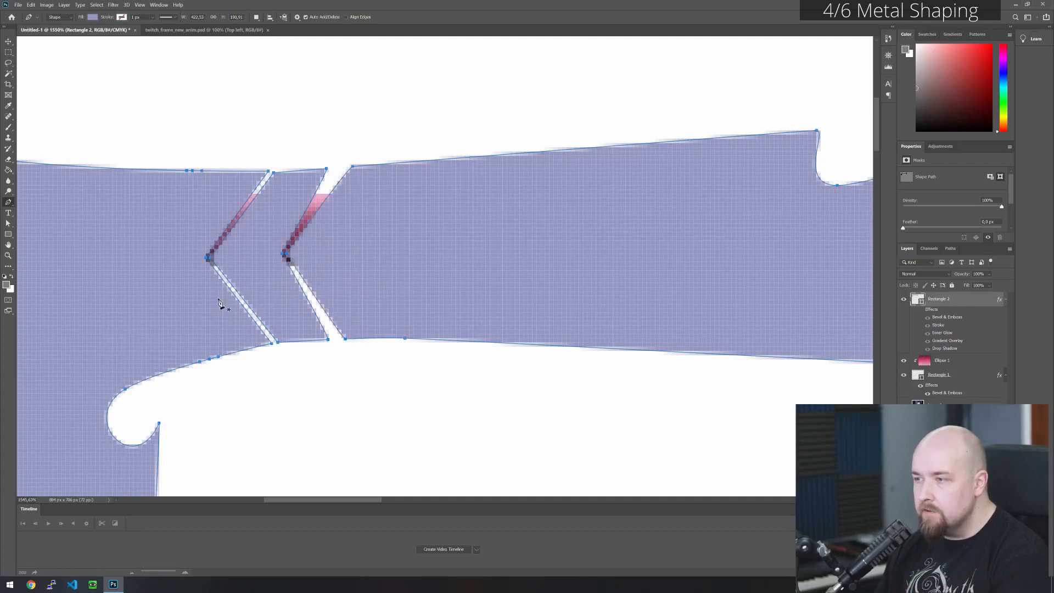
- Try to move the arm's upper end point at the second V seam closer to the chevron strip
click(8, 224)
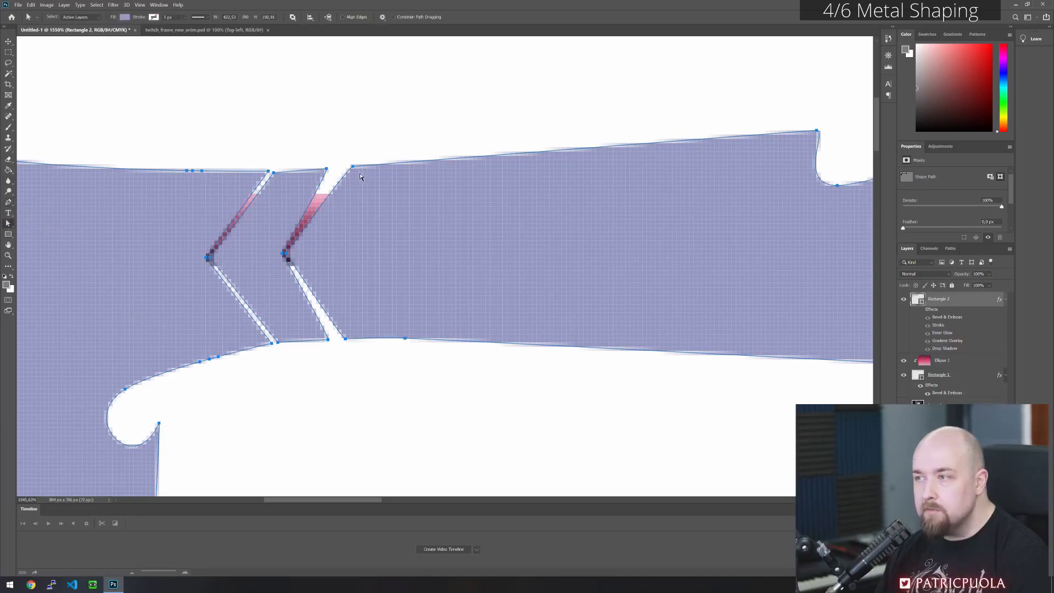
drag(354, 168, 337, 171)
key(ctrl+z)
key(ctrl+z)
key(ctrl+z)
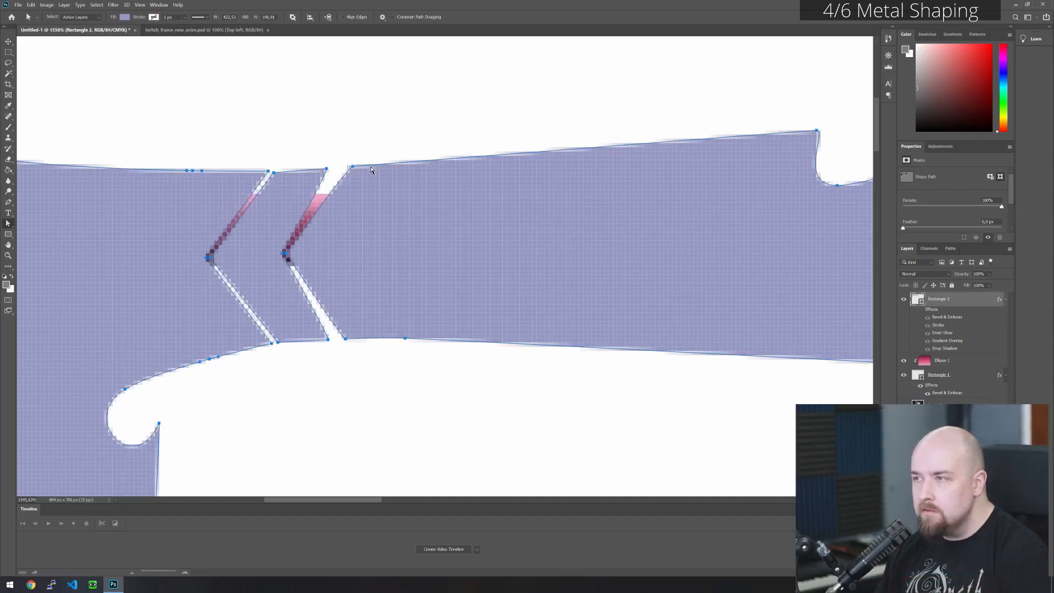
drag(352, 166, 344, 172)
key(ctrl+z)
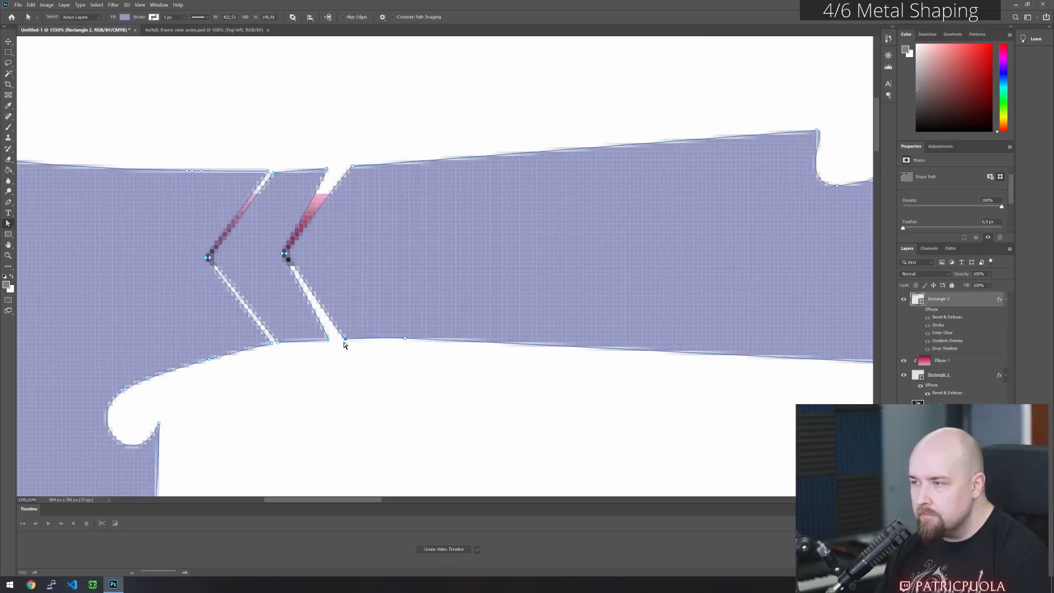
- Narrow the seam between the chevron strip and the arm by moving the arm's end points and V tip closer to the strip
drag(344, 339, 332, 338)
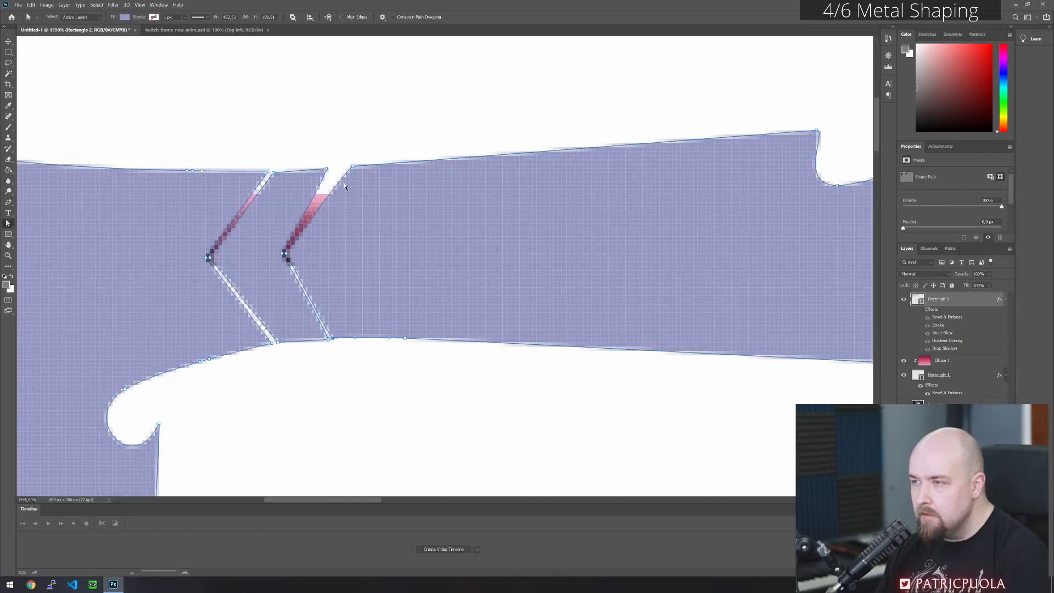
drag(352, 167, 330, 169)
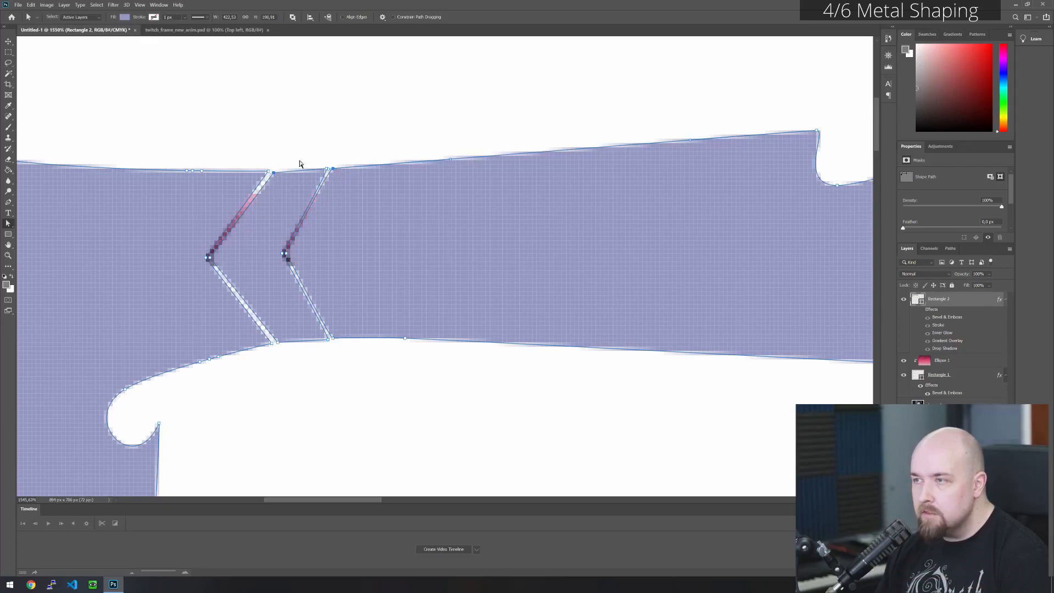
drag(284, 254, 286, 256)
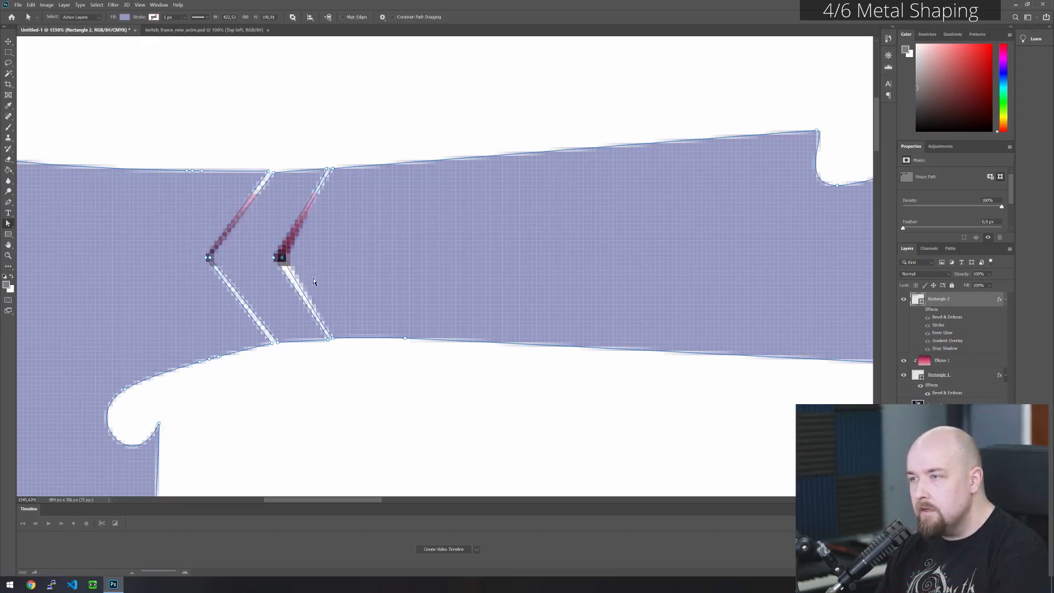
click(552, 383)
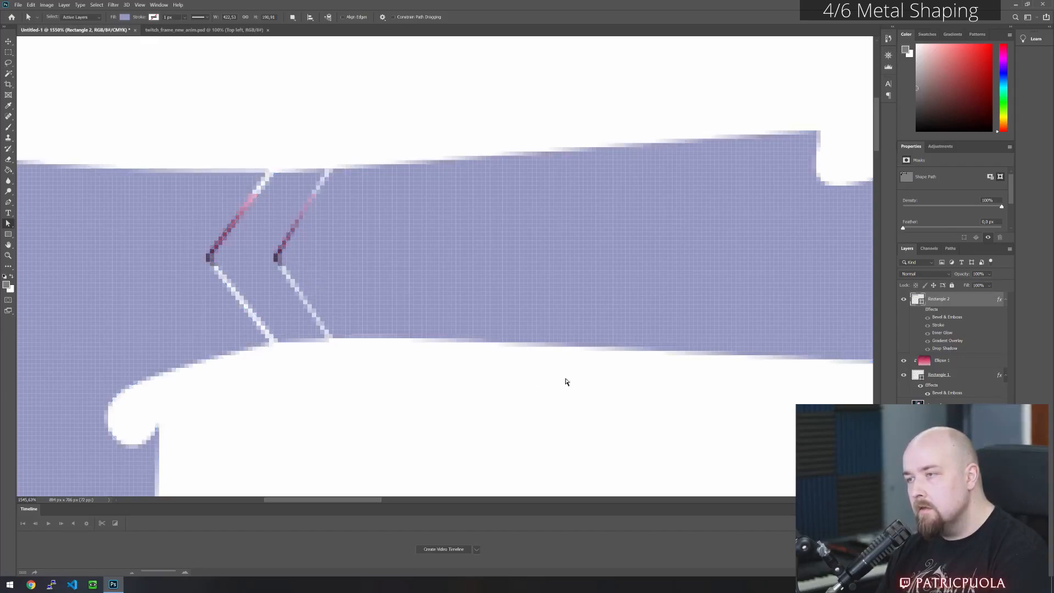
- Delete the middle anchor points on the corner piece's upper and lower edges to cut a straight gap before the first V seam
click(153, 204)
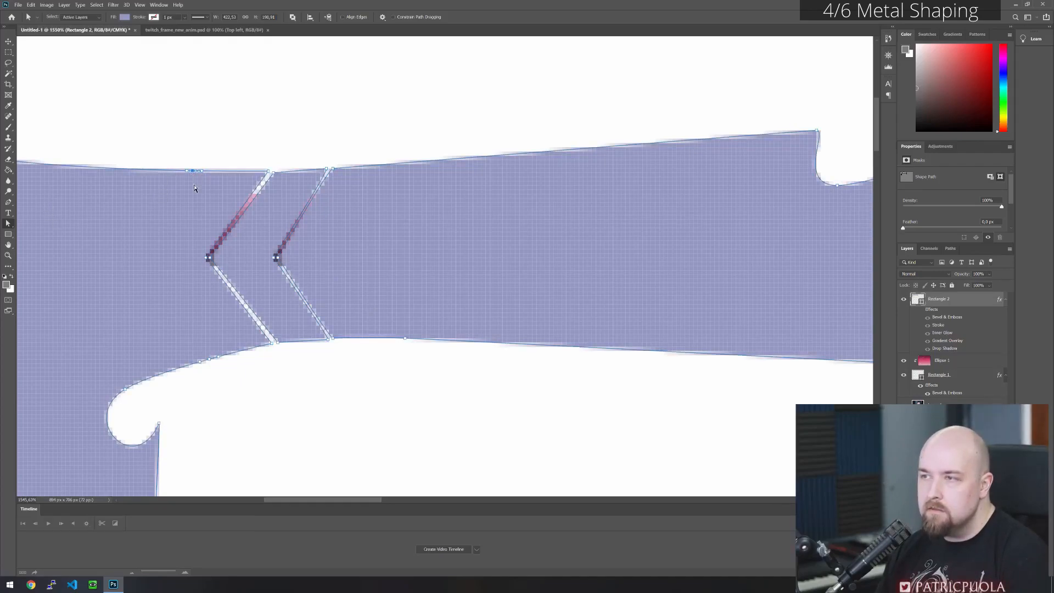
click(209, 358)
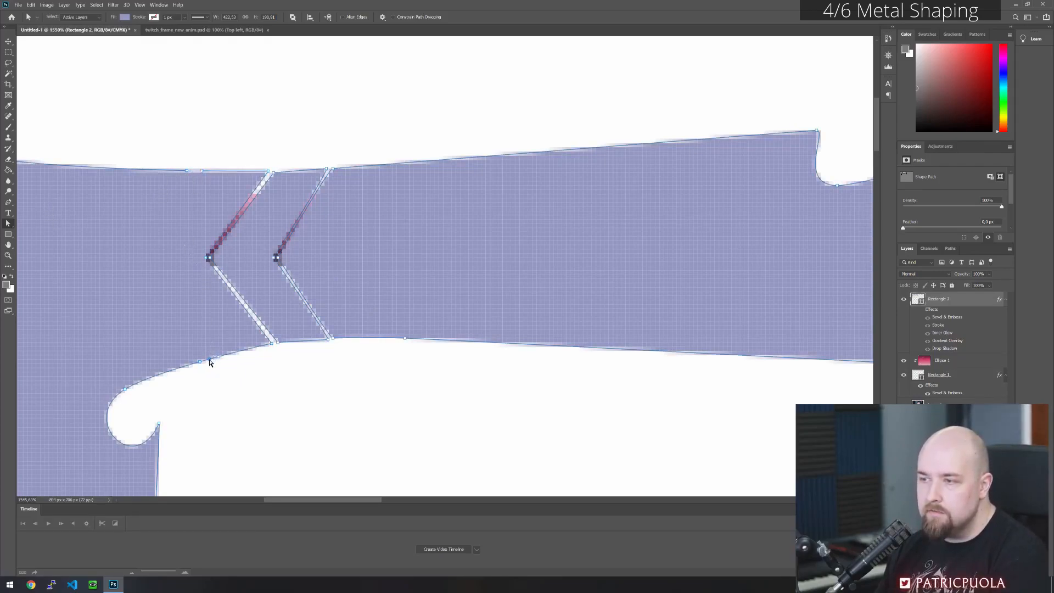
key(Delete)
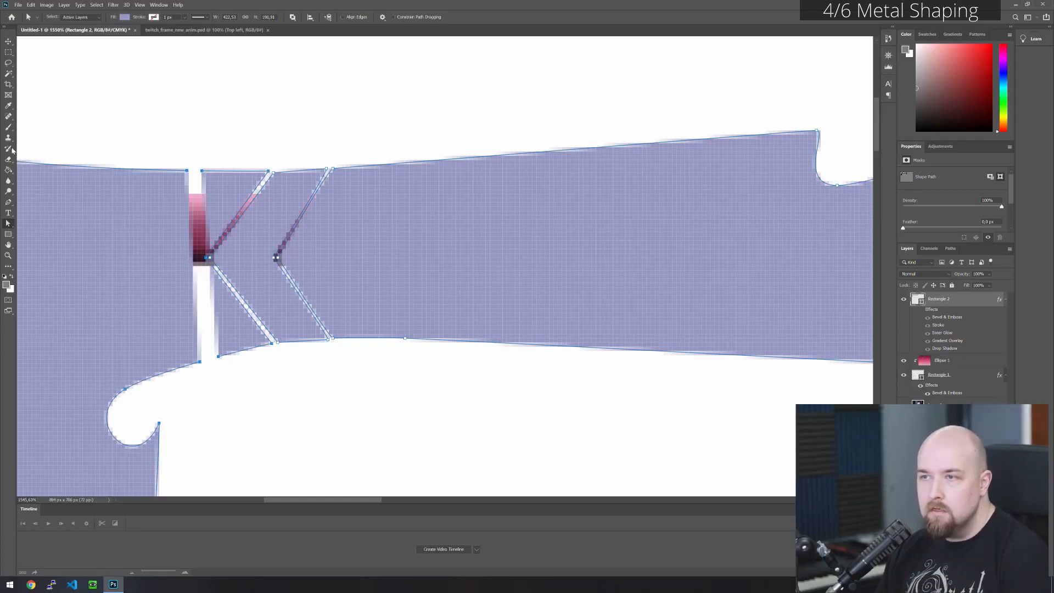
- Close both sides of the straight gap with the Pen tool as V-shaped edges, separating a second chevron strip from the corner piece
click(8, 202)
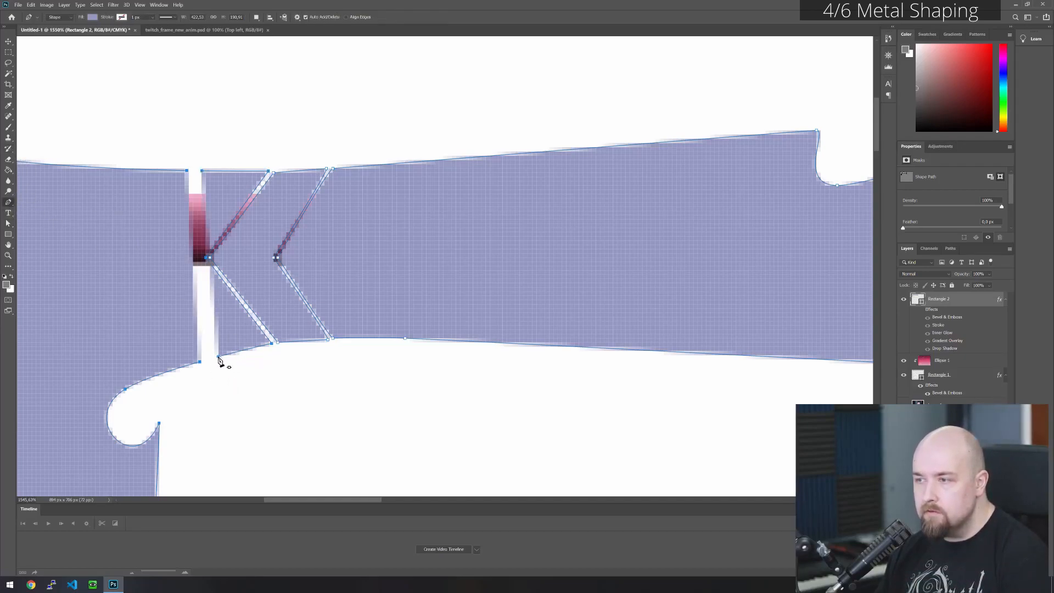
click(155, 262)
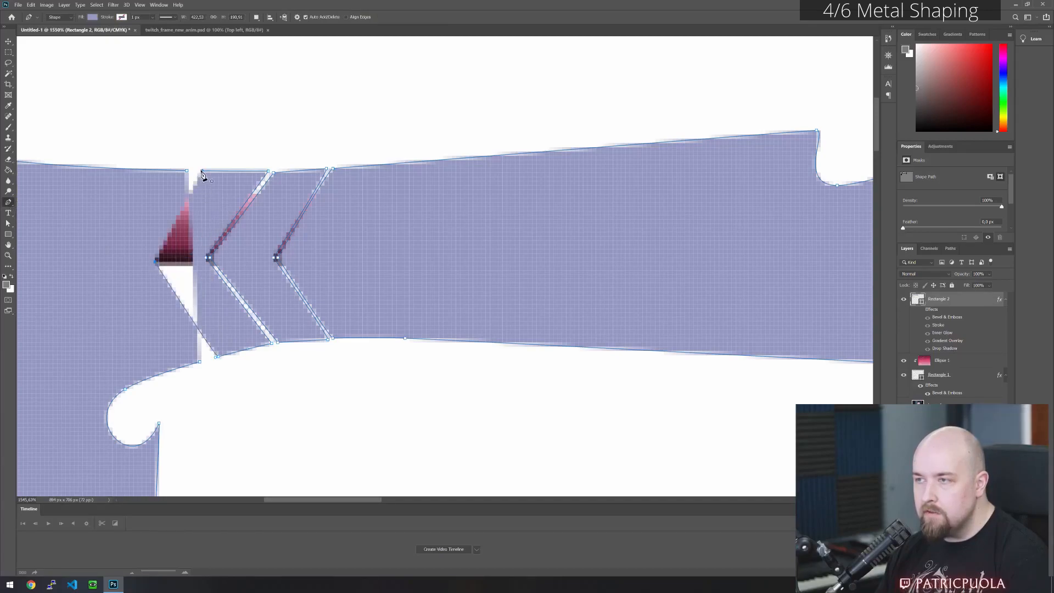
click(201, 172)
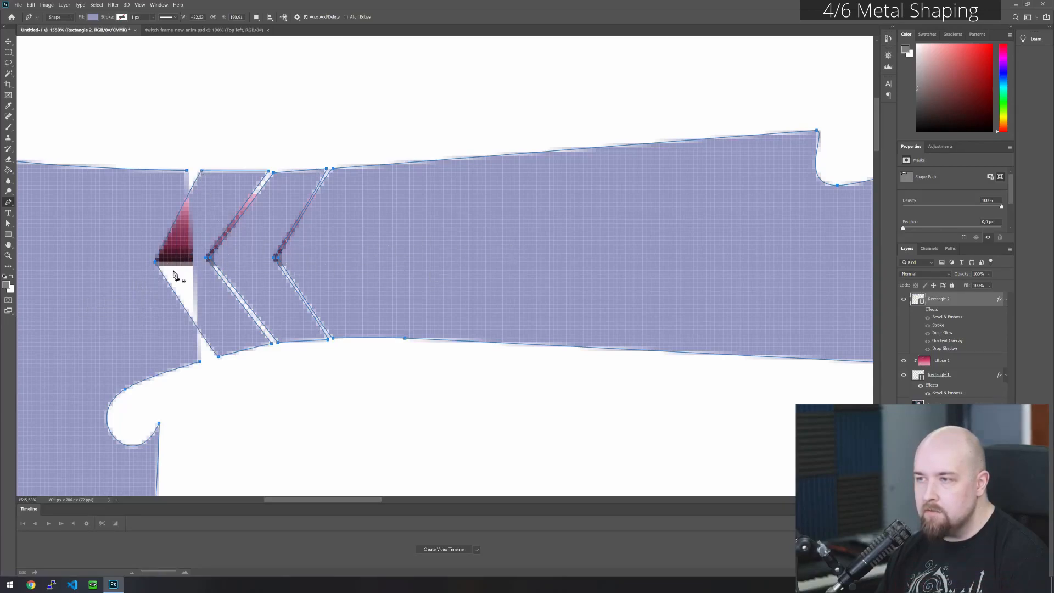
click(187, 172)
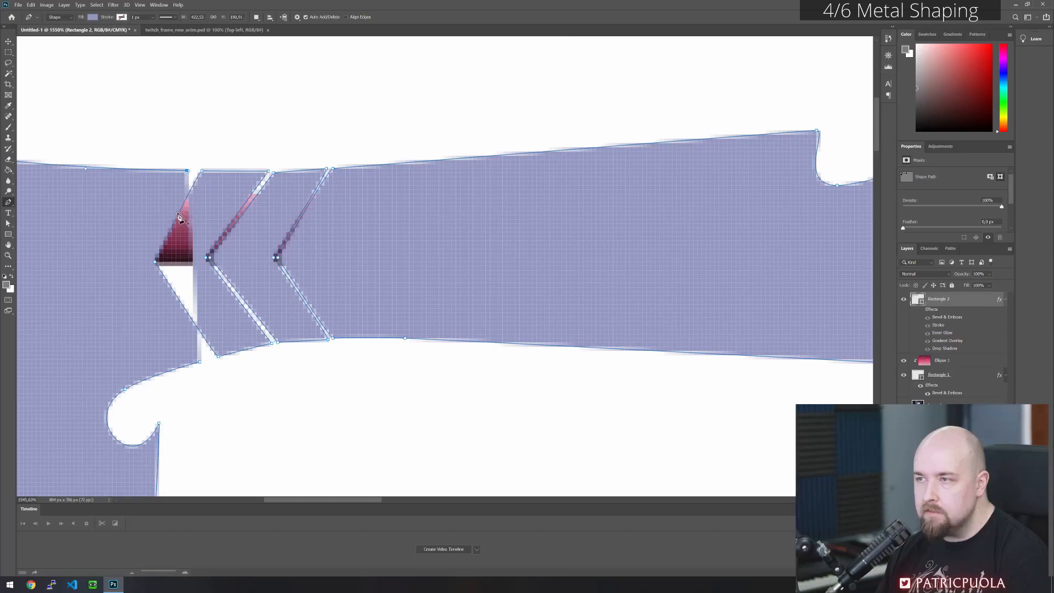
click(152, 261)
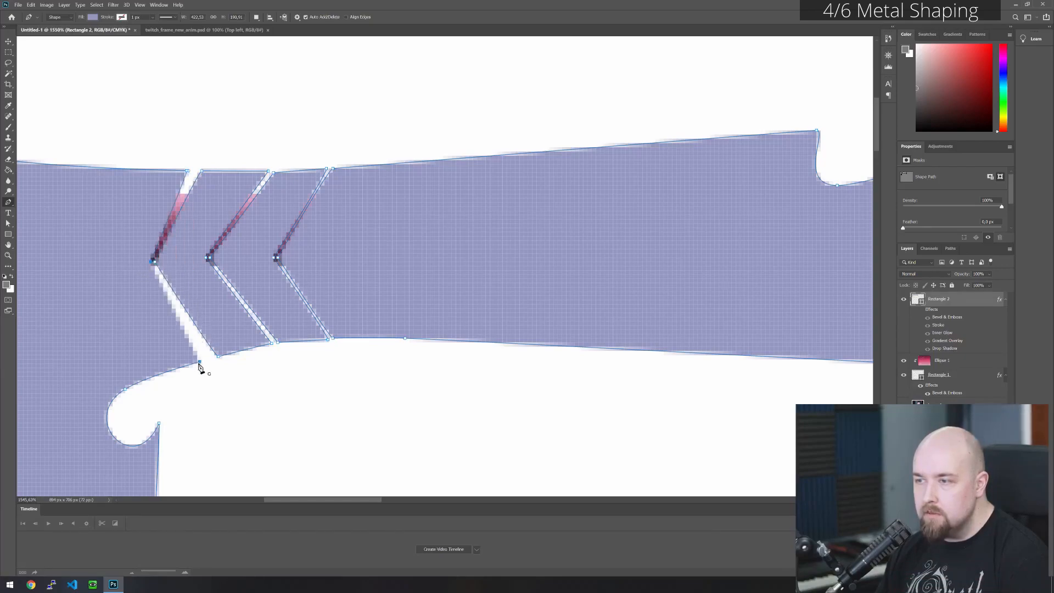
click(200, 363)
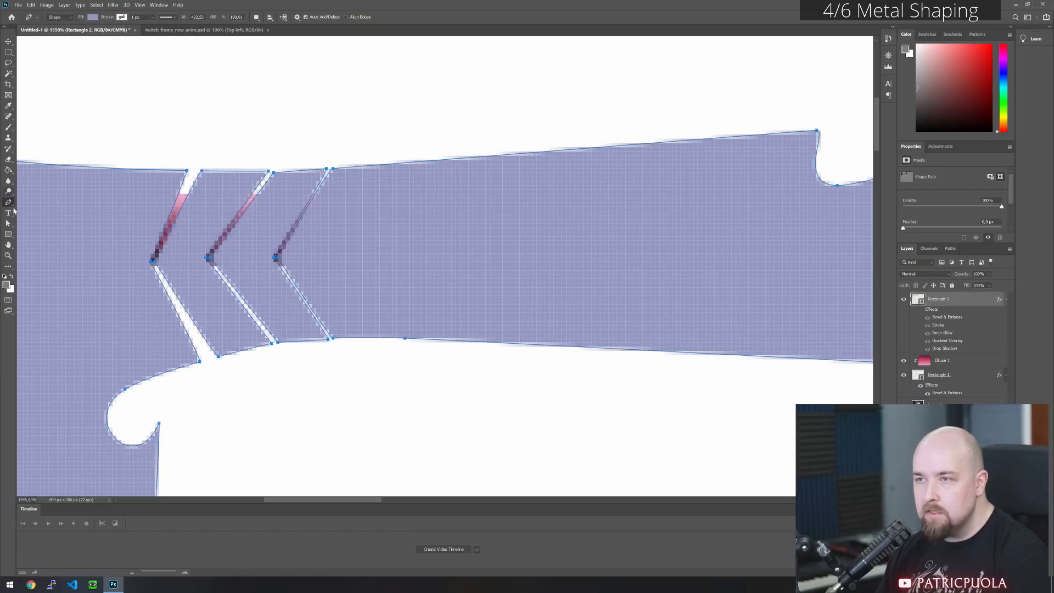
- Move the new seam's V tips outward toward the corner and slightly down so the chevron becomes deeper
click(8, 223)
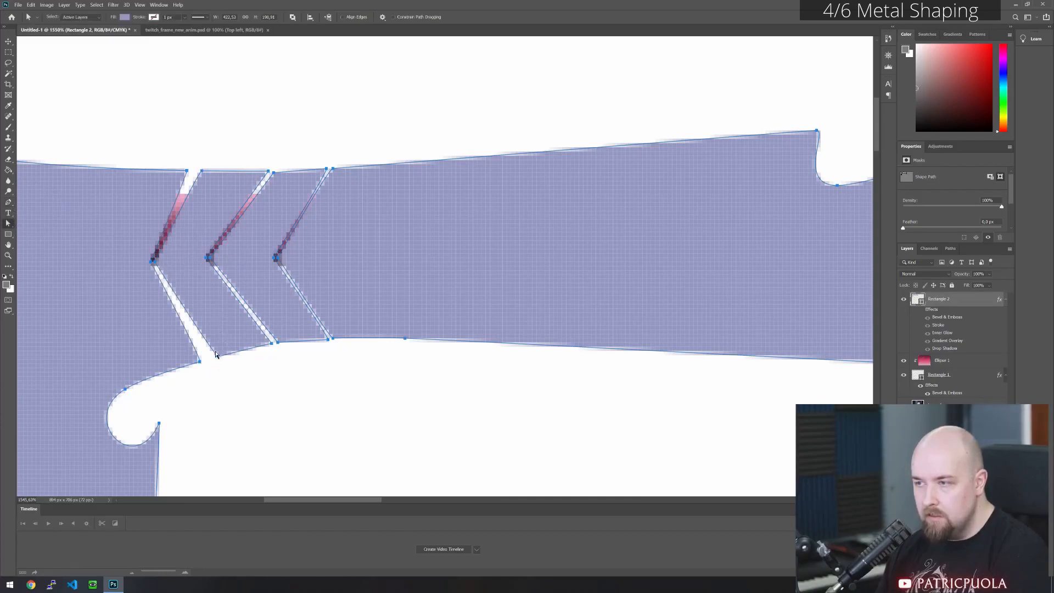
key(Left)
key(Left)
key(Left)
key(Left)
key(Left)
key(Left)
key(Down)
key(Down)
key(Down)
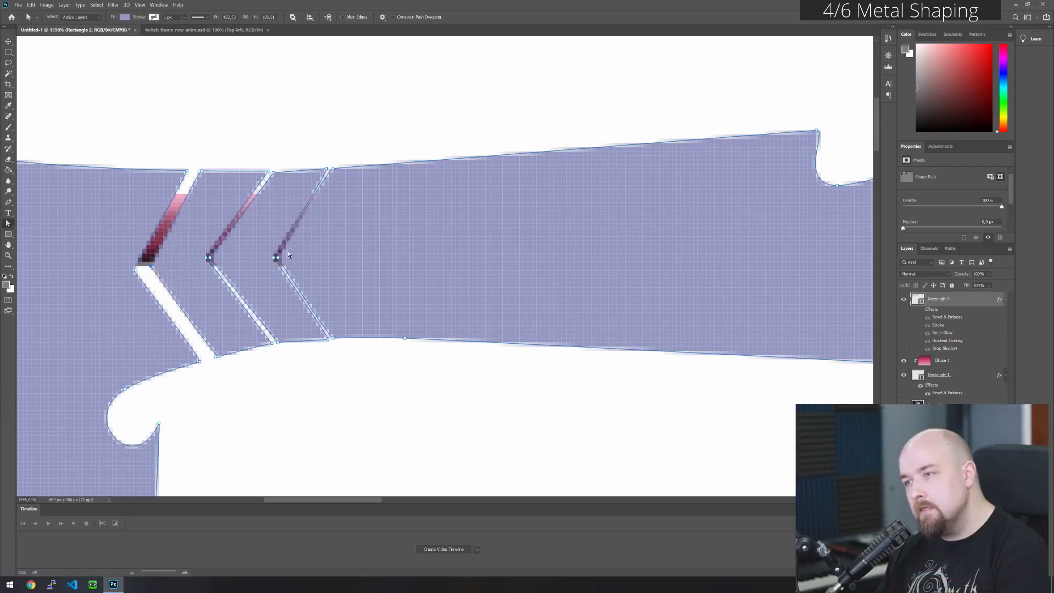
- Shift the new chevron strip's upper and lower end points toward the arm so its edges run parallel to the neighbouring seam
key(Right)
key(Right)
key(Right)
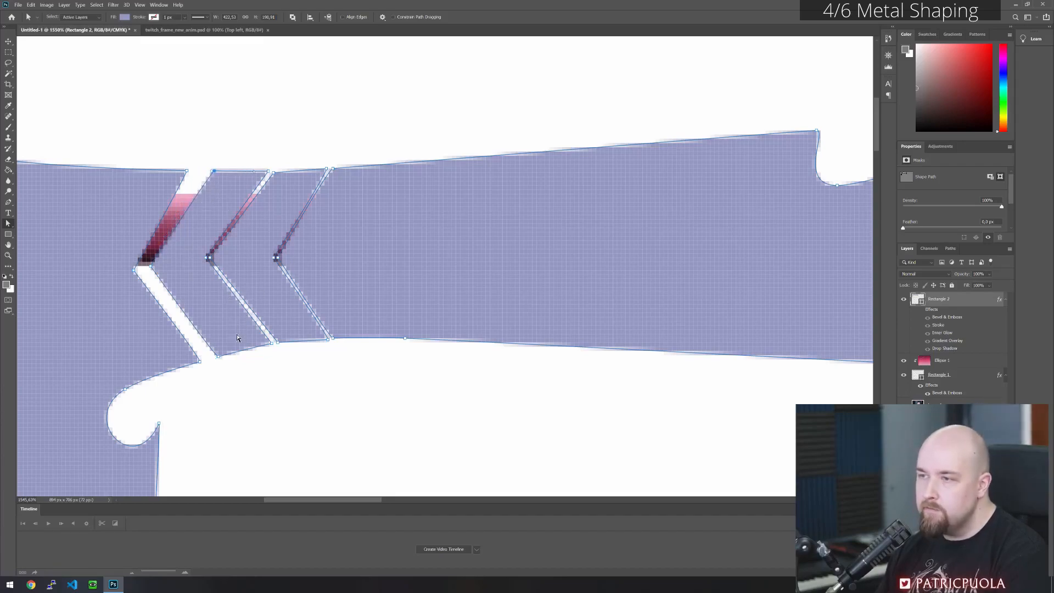
drag(220, 360, 225, 354)
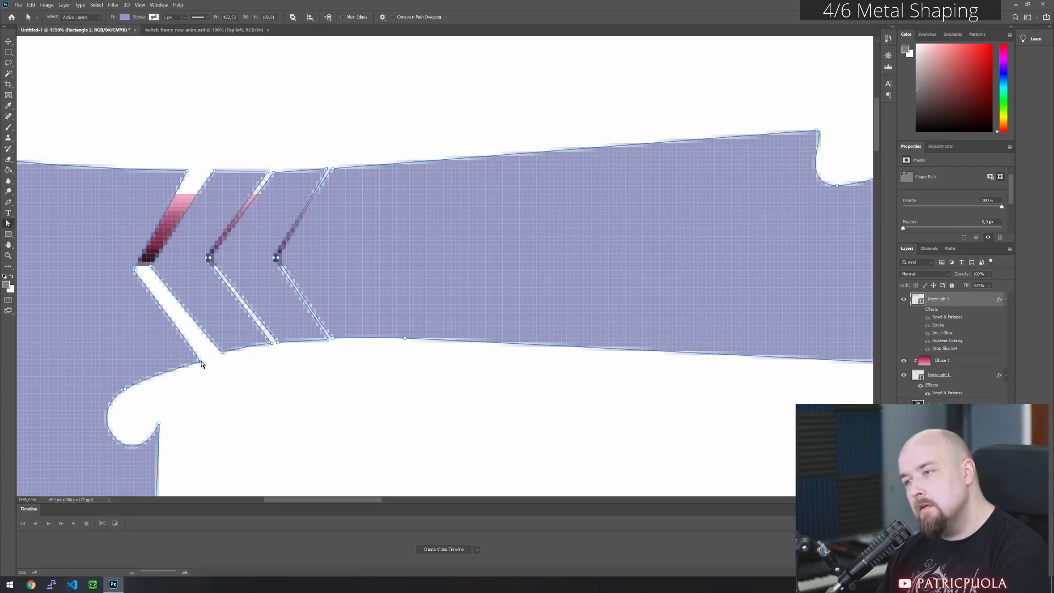
- Narrow the new seam by moving the corner piece's end points and V tip close to the chevron strip
drag(199, 362, 217, 352)
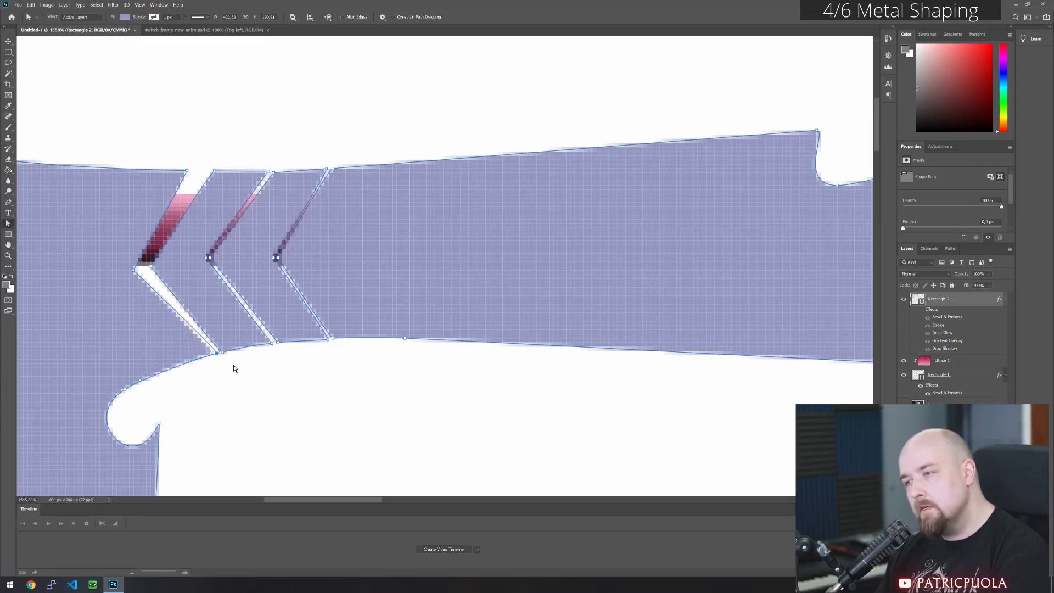
drag(135, 270, 148, 266)
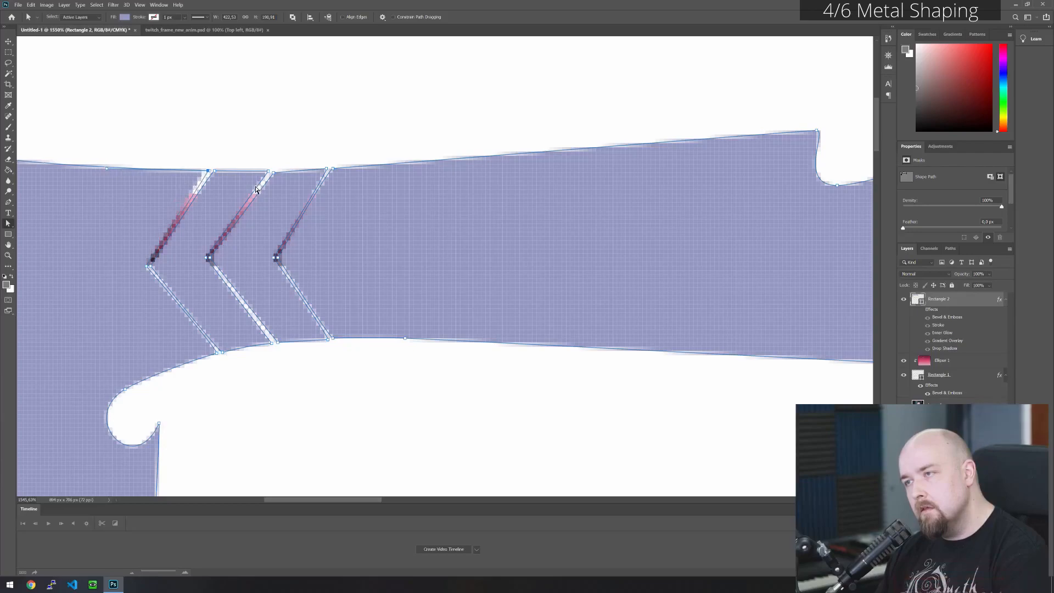
click(269, 139)
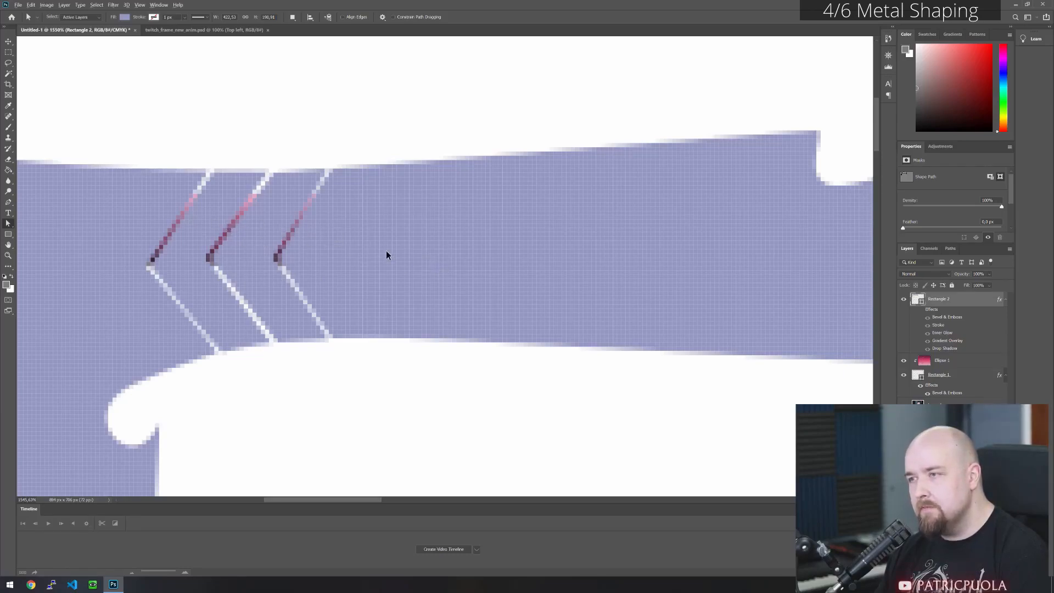
- Turn the Rectangle 2 layer effects back on and check the metal corner piece against the whole frame
scroll(387, 253, down, 10)
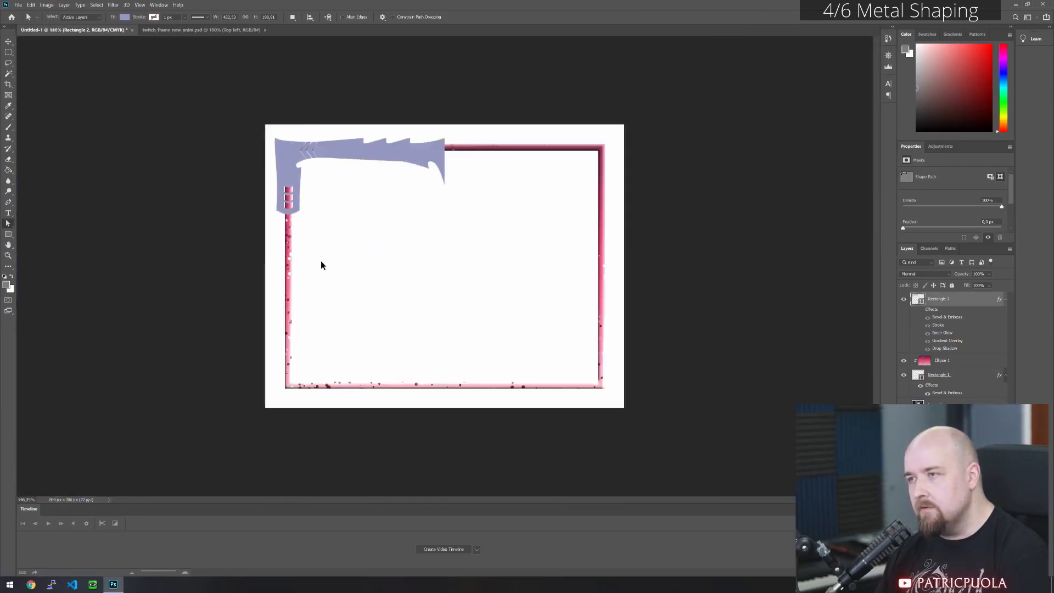
scroll(321, 261, down, 2)
scroll(318, 254, down, 1)
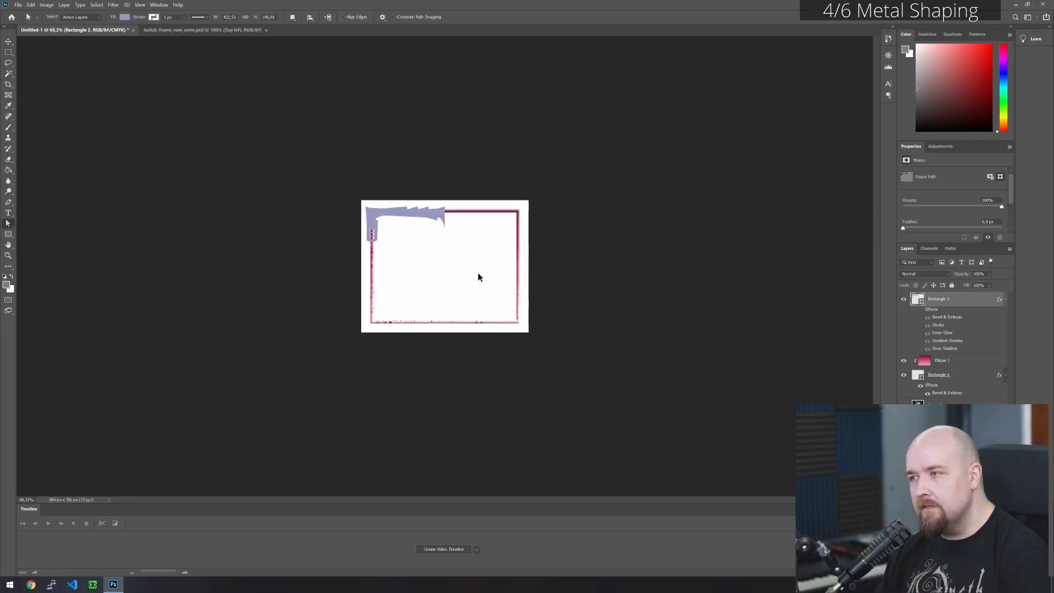
key(ctrl+1)
scroll(324, 150, up, 8)
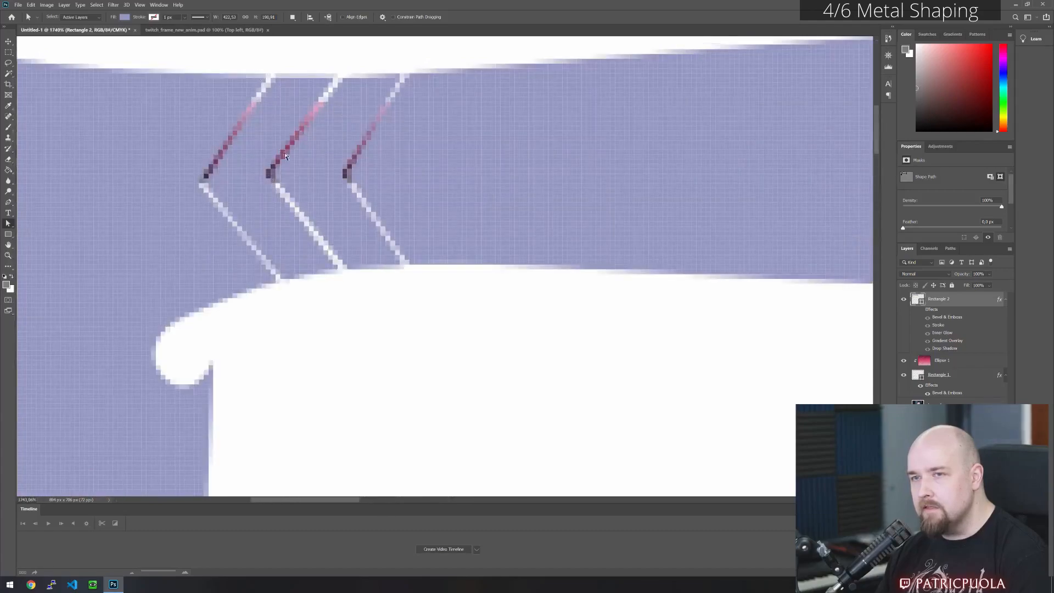
scroll(252, 162, down, 3)
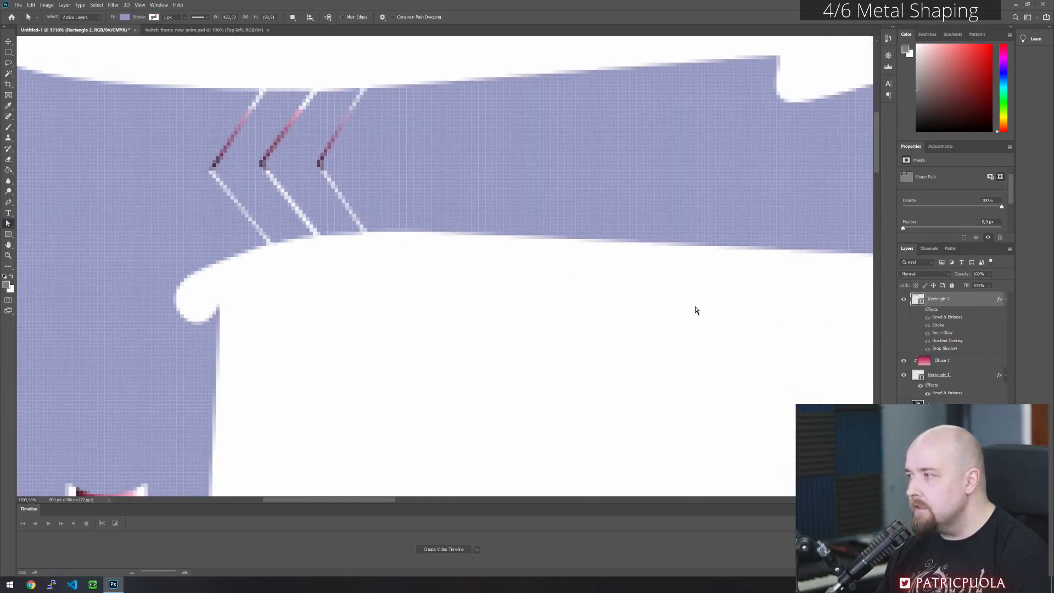
scroll(338, 255, down, 2)
scroll(337, 255, down, 2)
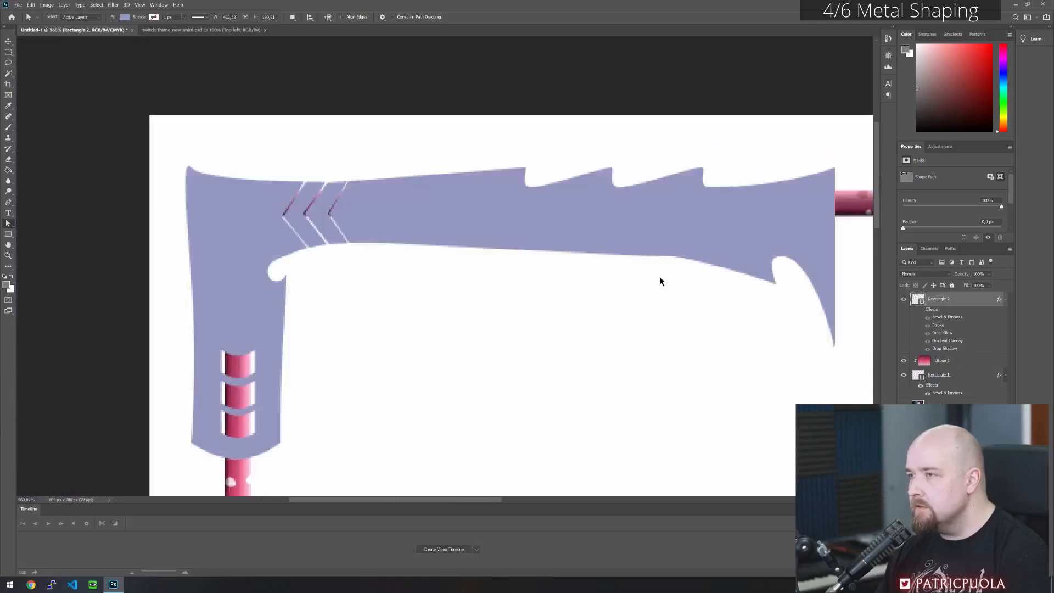
click(920, 310)
scroll(351, 268, down, 2)
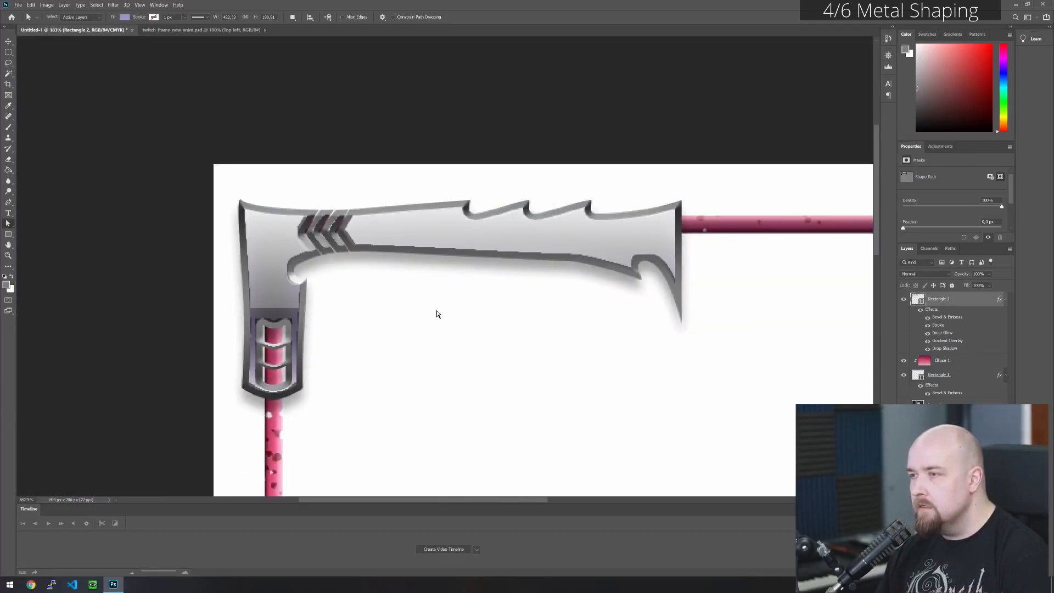
scroll(421, 322, down, 3)
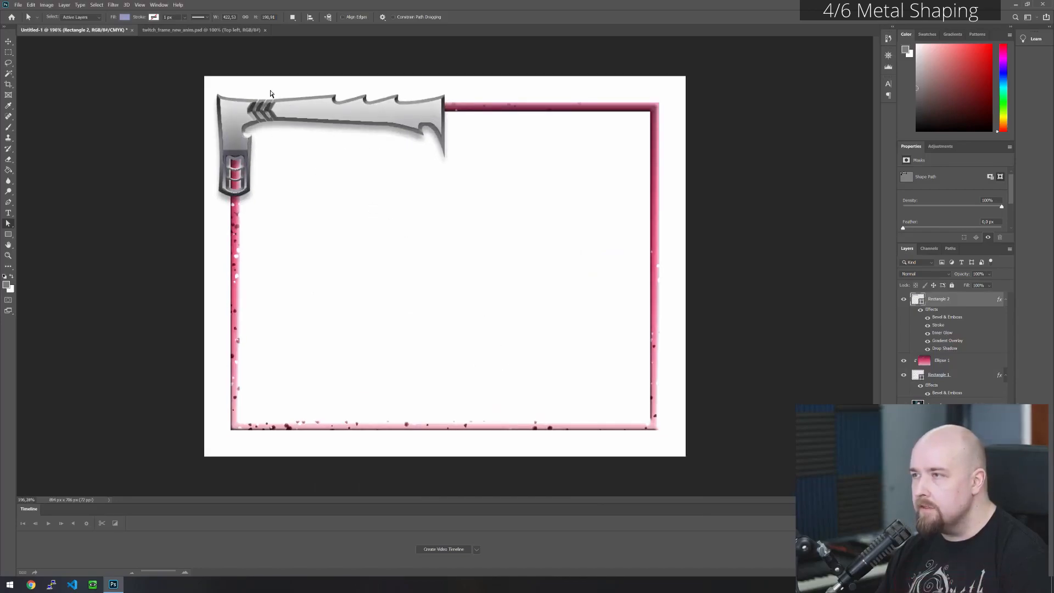
- Reduce the Bevel & Emboss size in the Rectangle 2 layer style
scroll(281, 98, up, 2)
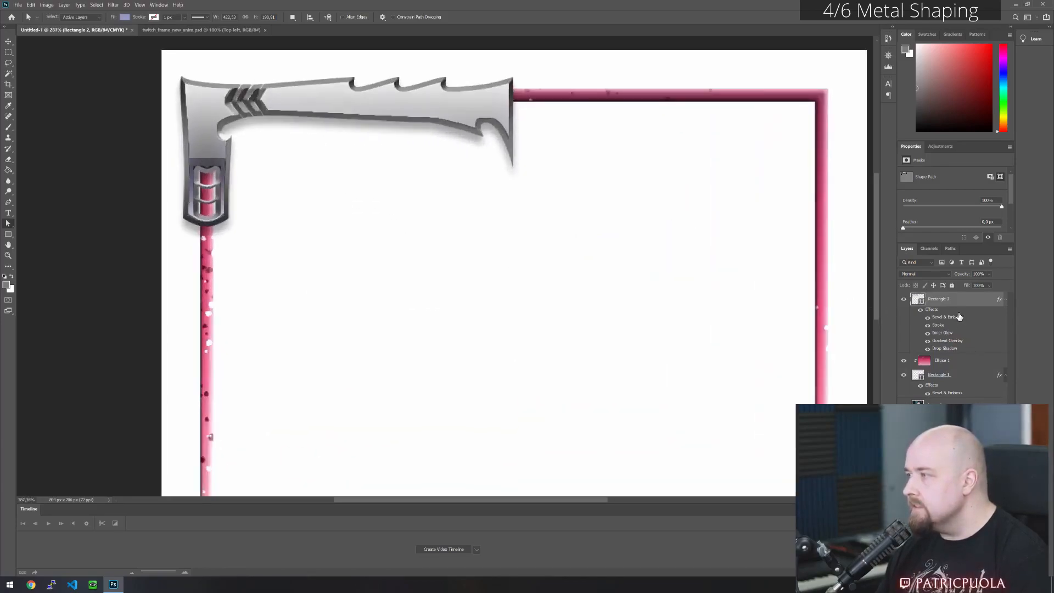
double_click(957, 316)
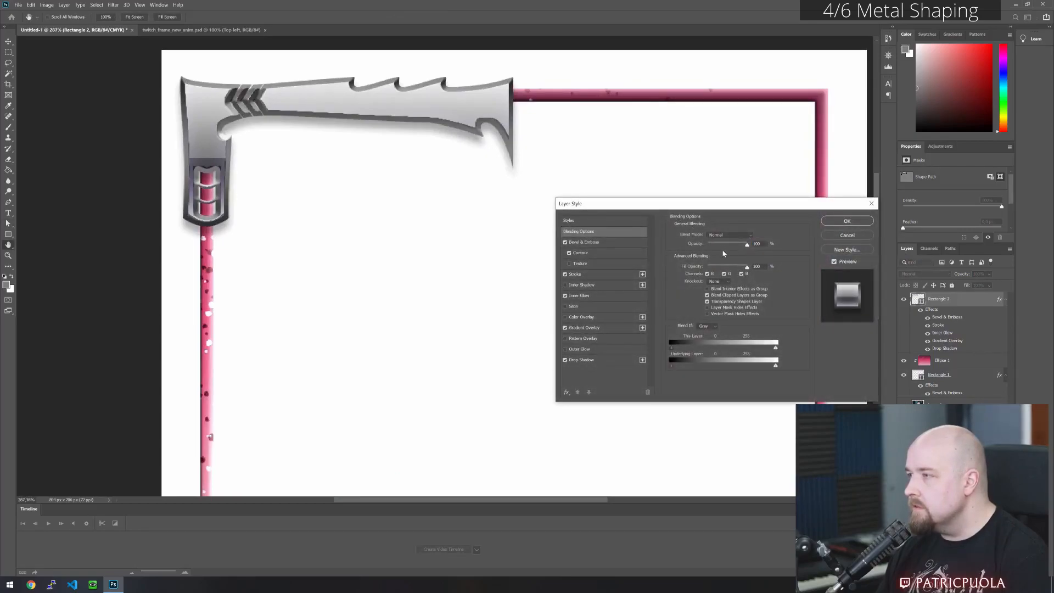
click(619, 241)
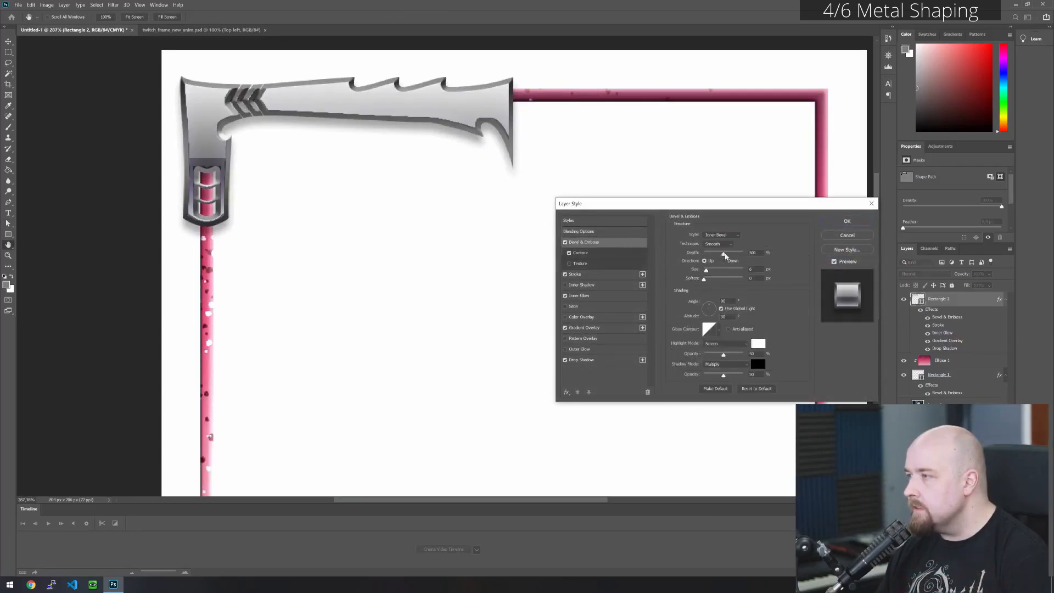
drag(706, 271, 705, 274)
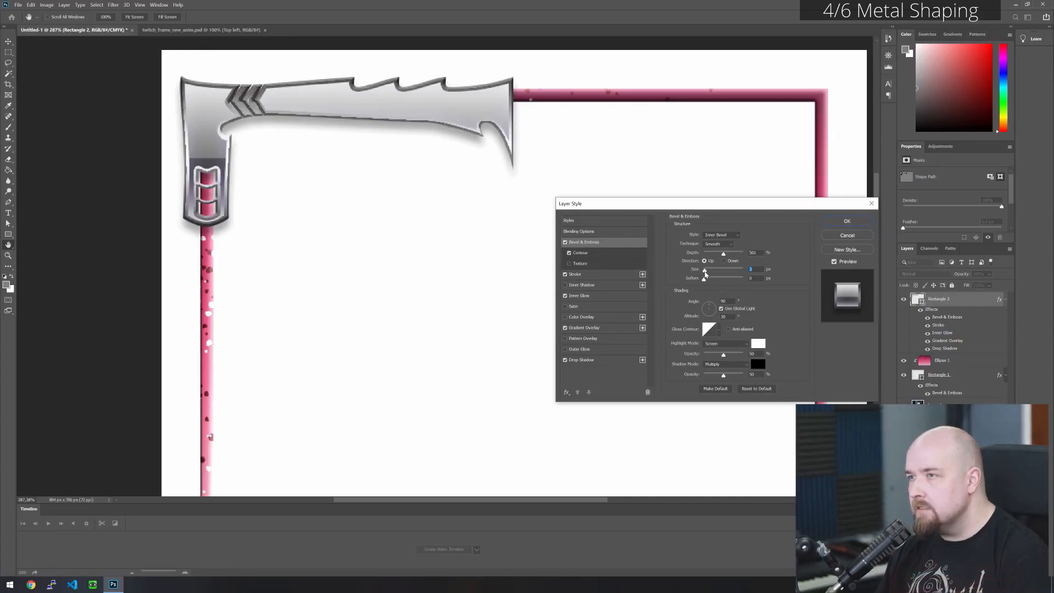
- Reduce the gradient stroke size to a thin outline around the metal plates
click(595, 274)
drag(702, 239, 700, 237)
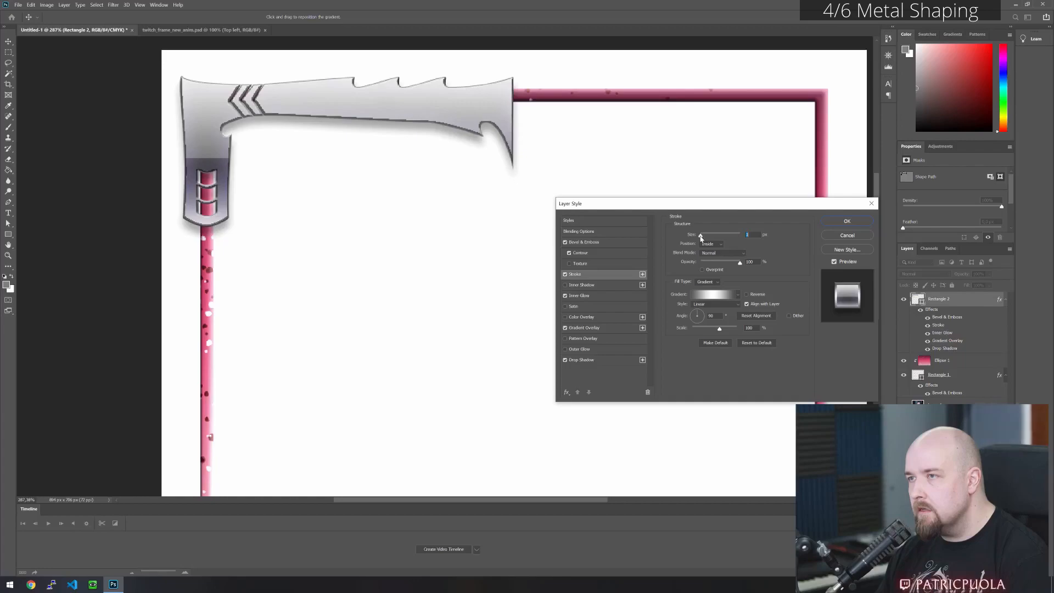
drag(700, 237, 701, 237)
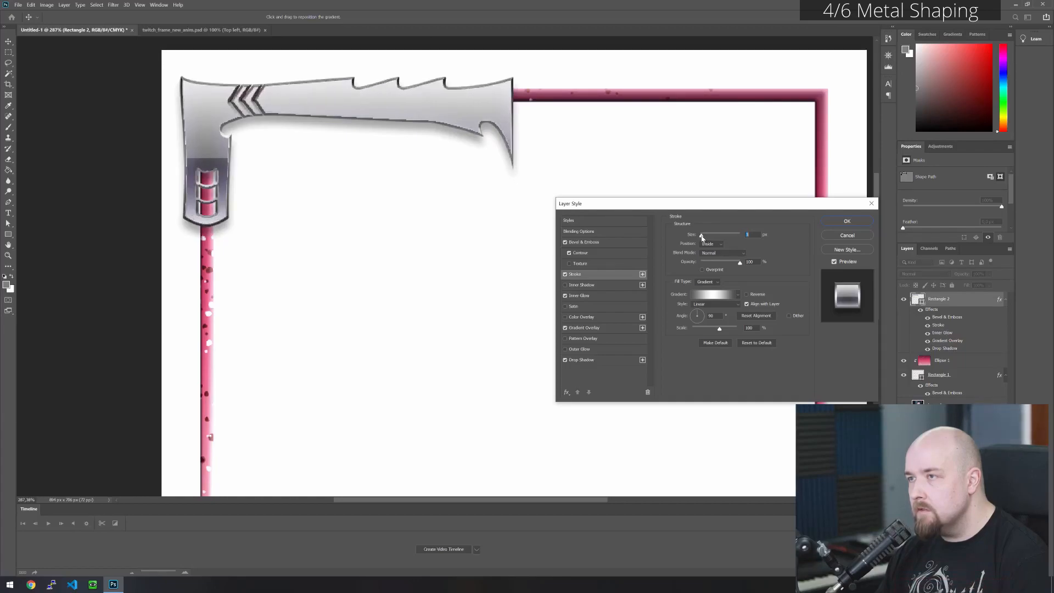
- Lower the Bevel & Emboss depth to about 230%, adjust its size, and apply the layer style
click(600, 243)
drag(722, 254, 706, 274)
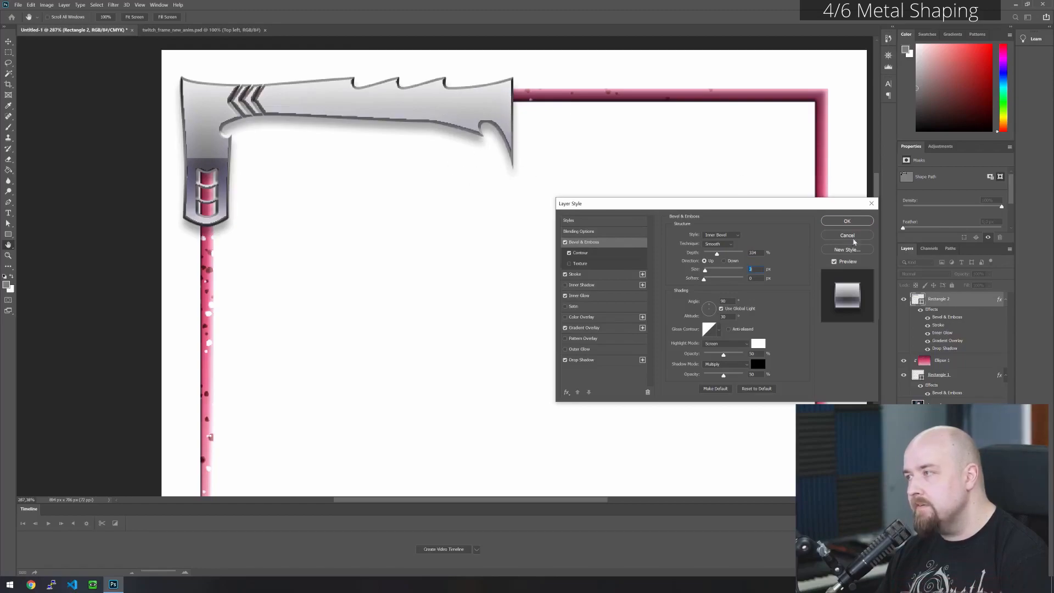
click(847, 220)
scroll(337, 253, down, 3)
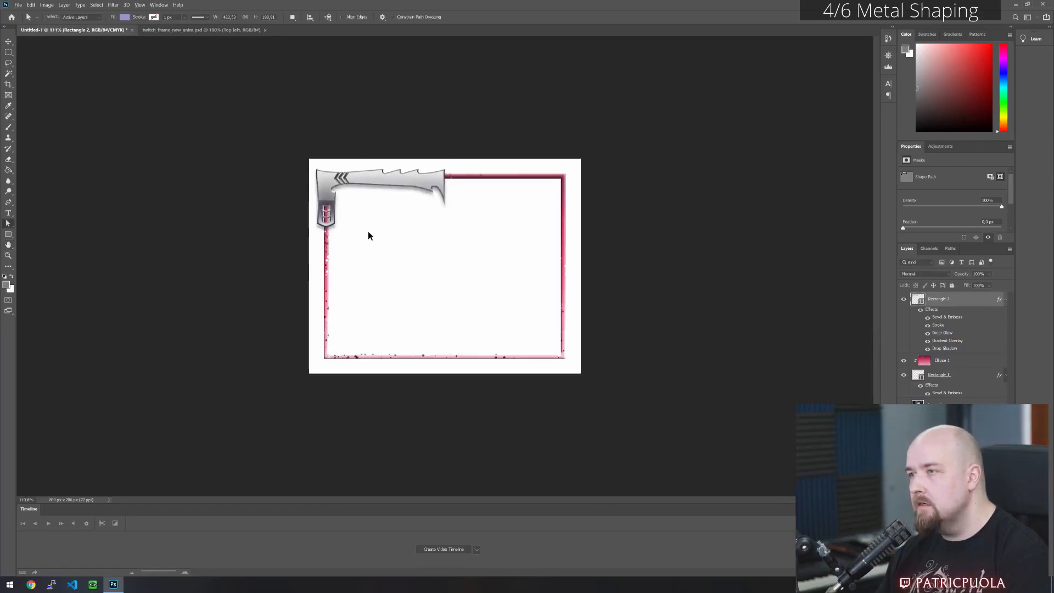
- Inspect the styled metal corner piece against the frame and hide the Rectangle 2 layer effects
scroll(266, 120, up, 4)
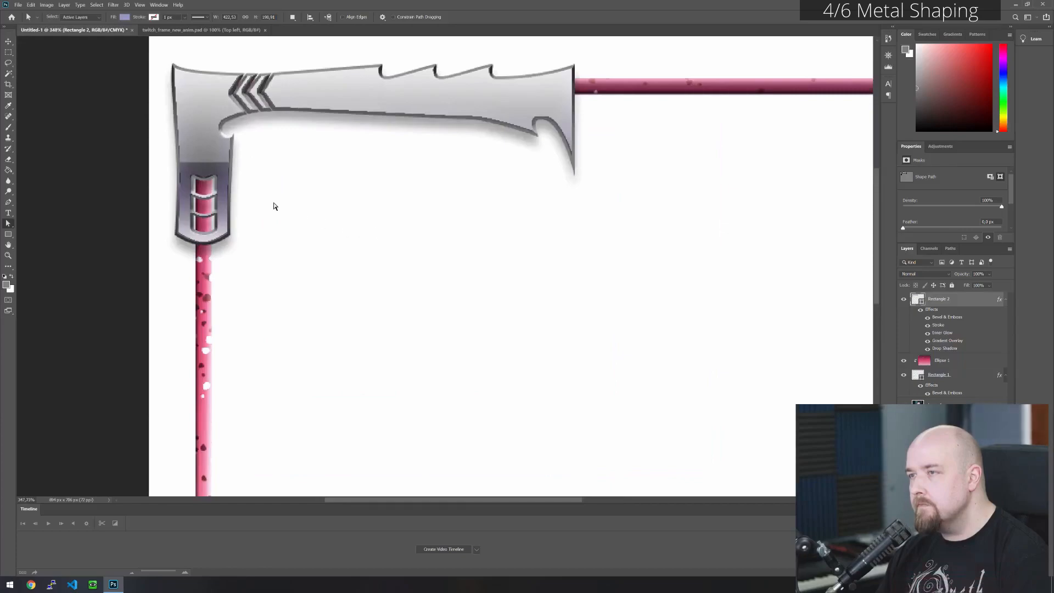
scroll(308, 204, down, 3)
scroll(308, 212, down, 1)
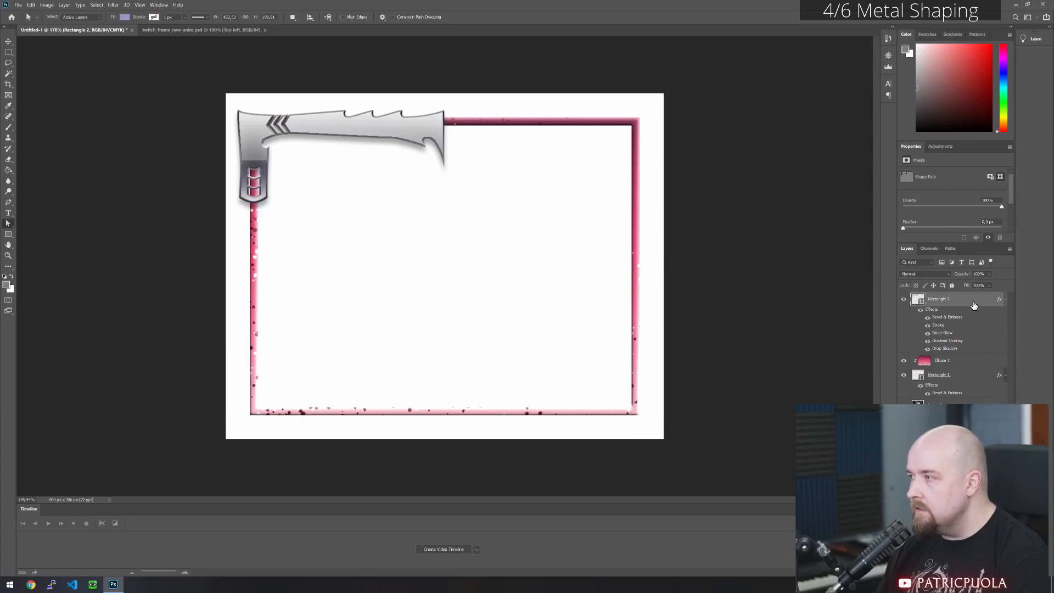
click(920, 310)
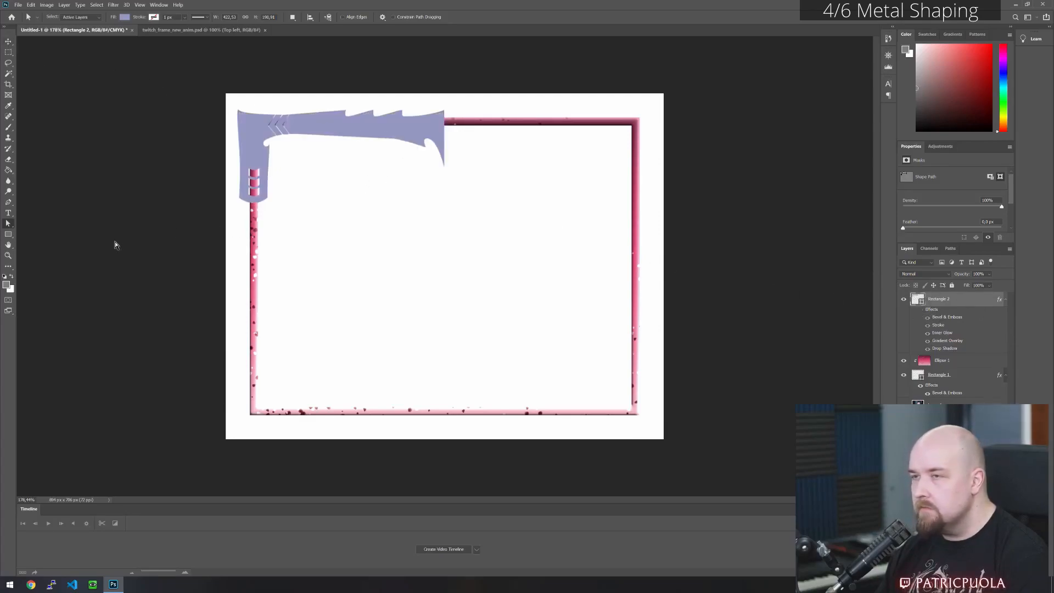
- Try to duplicate the corner plate paths beside the original and flip the copy horizontally for the right half of the frame
click(254, 130)
drag(272, 135, 461, 137)
click(31, 5)
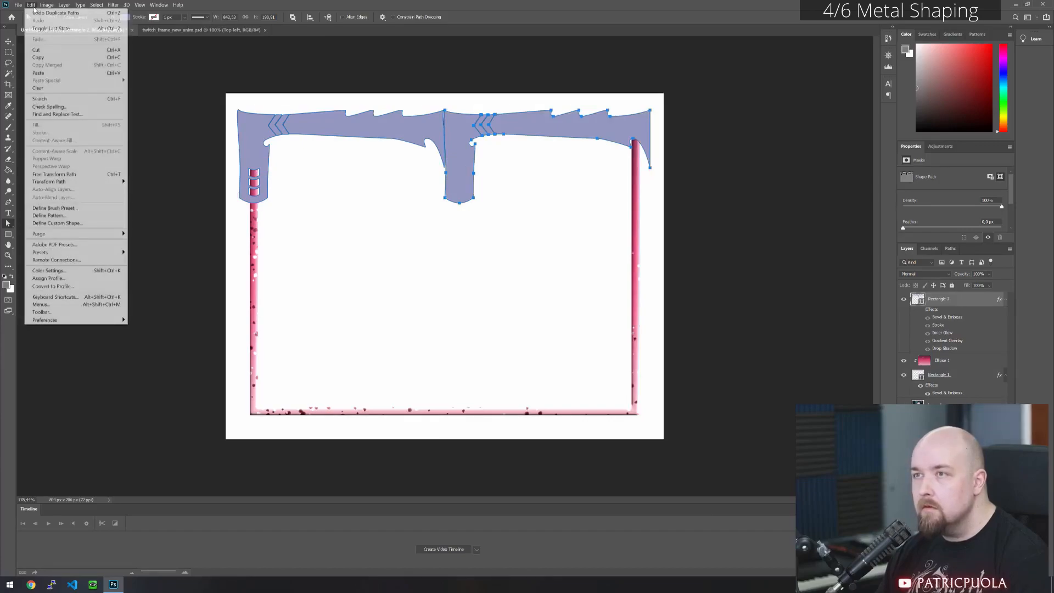
mouse_move(89, 183)
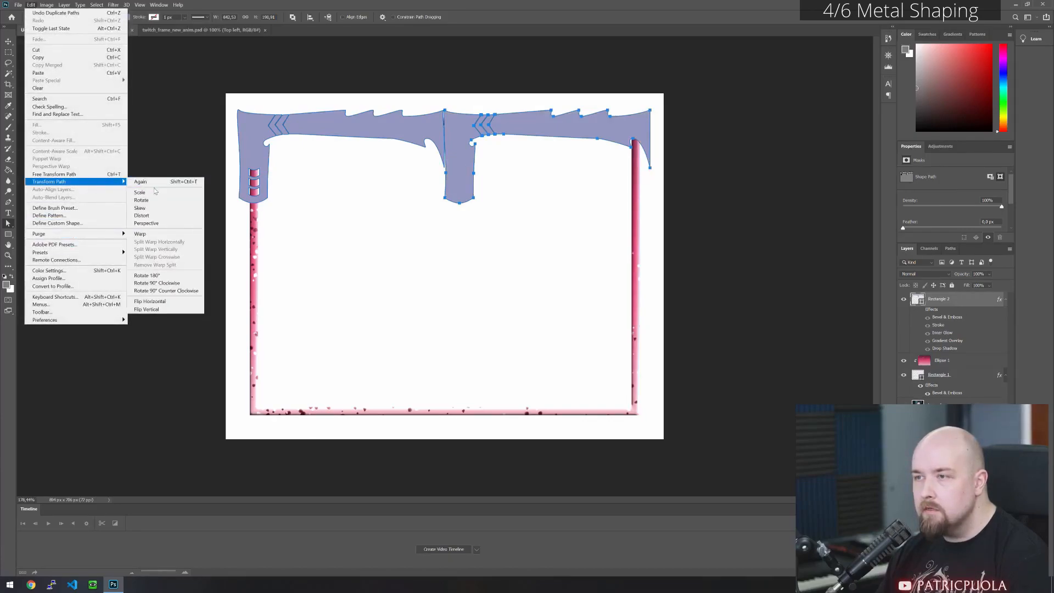
click(181, 300)
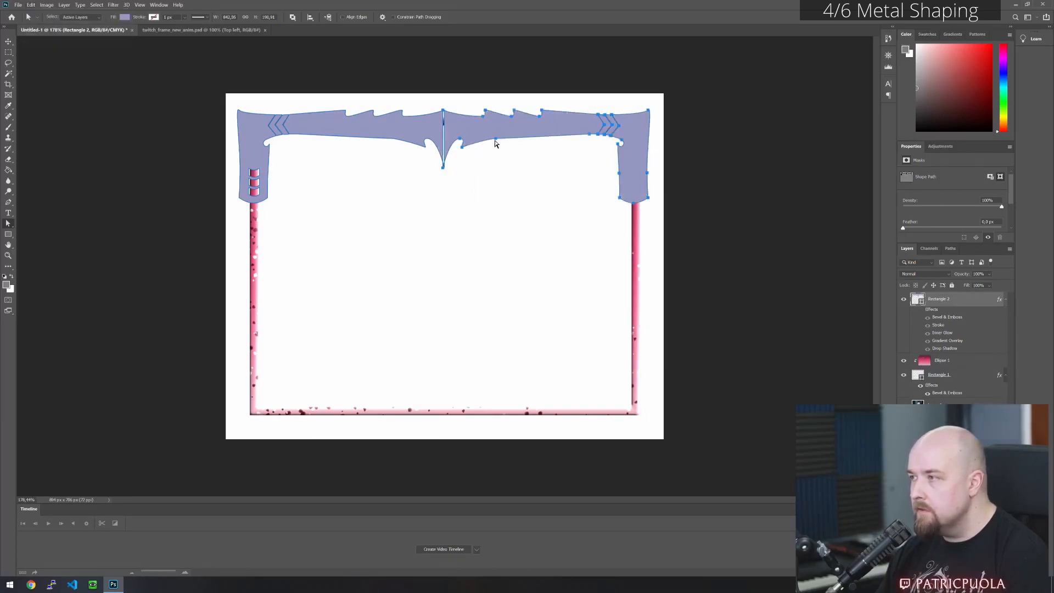
click(543, 187)
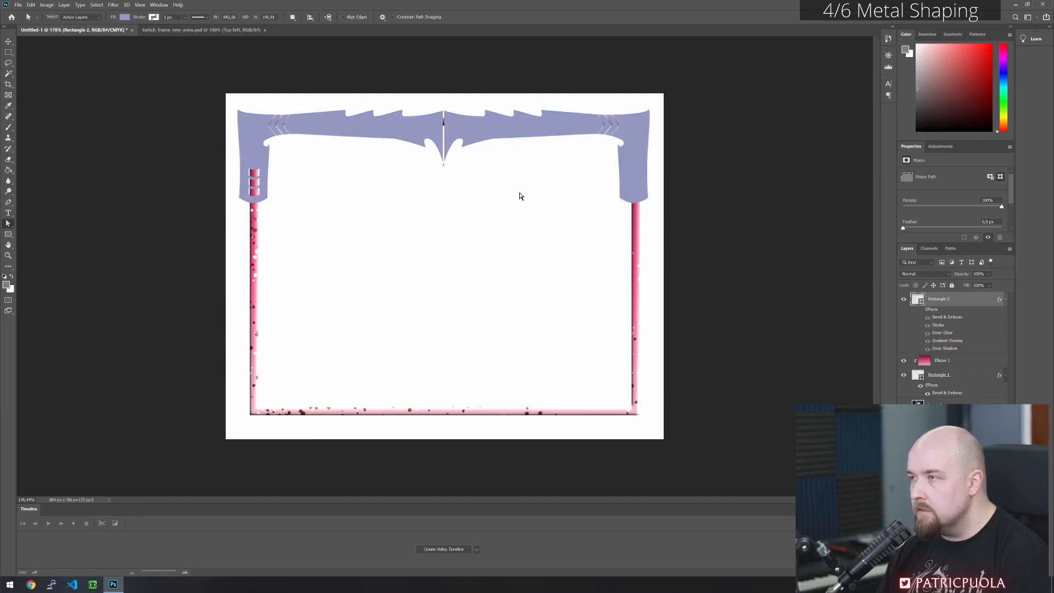
- Check the centre seam between the two halves, revert the flip and delete the duplicated corner plate paths
click(452, 131)
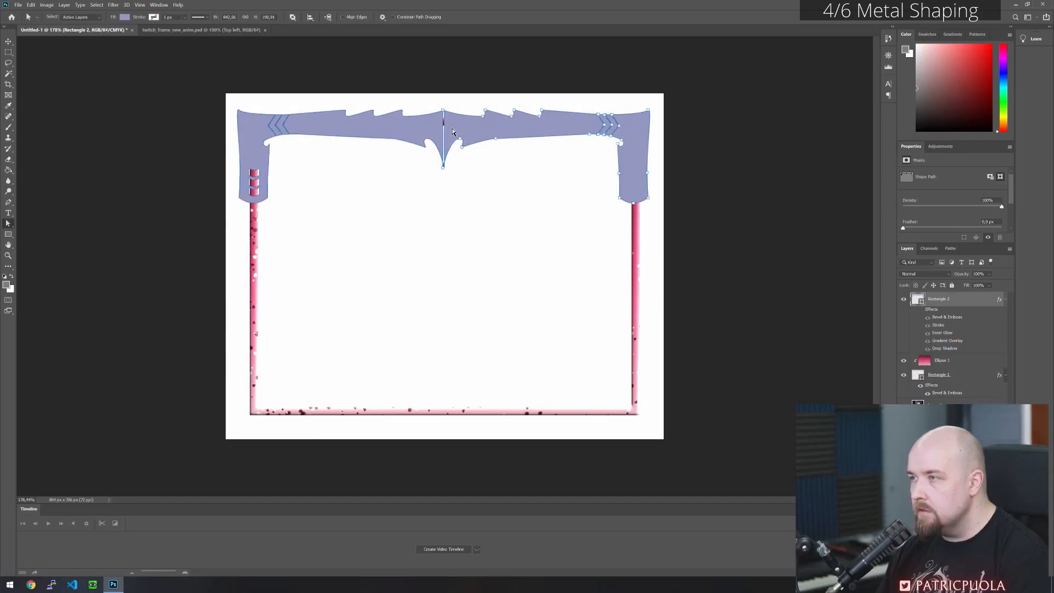
scroll(442, 115, up, 5)
scroll(445, 107, up, 3)
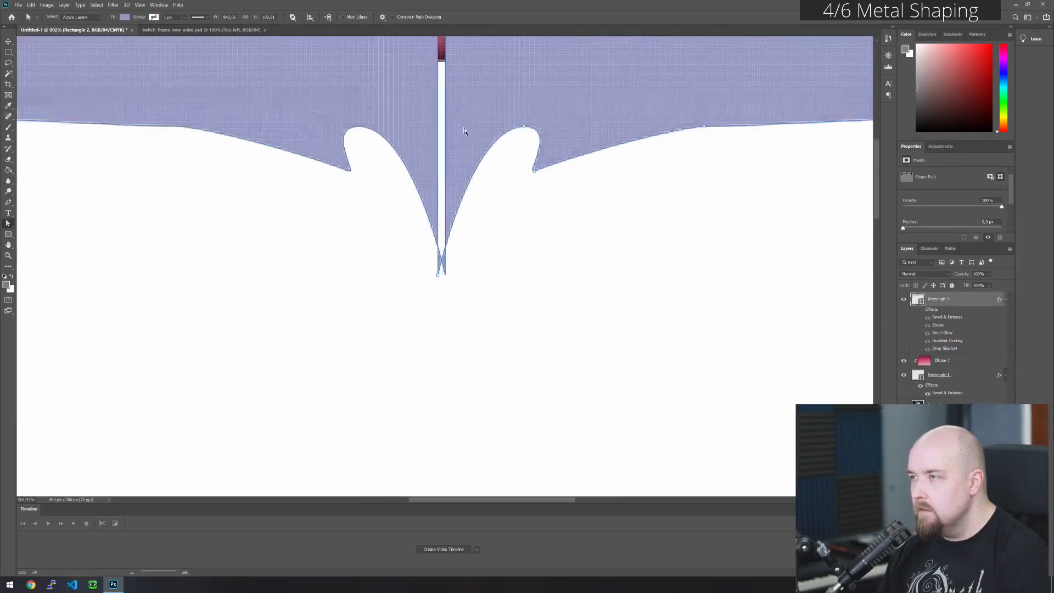
drag(534, 242, 547, 364)
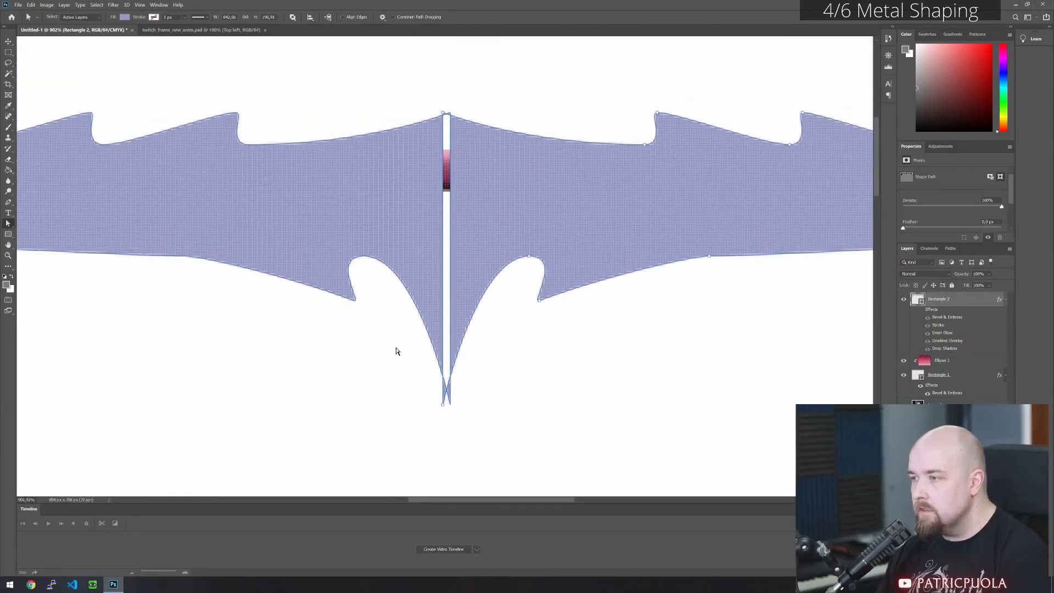
scroll(511, 338, down, 7)
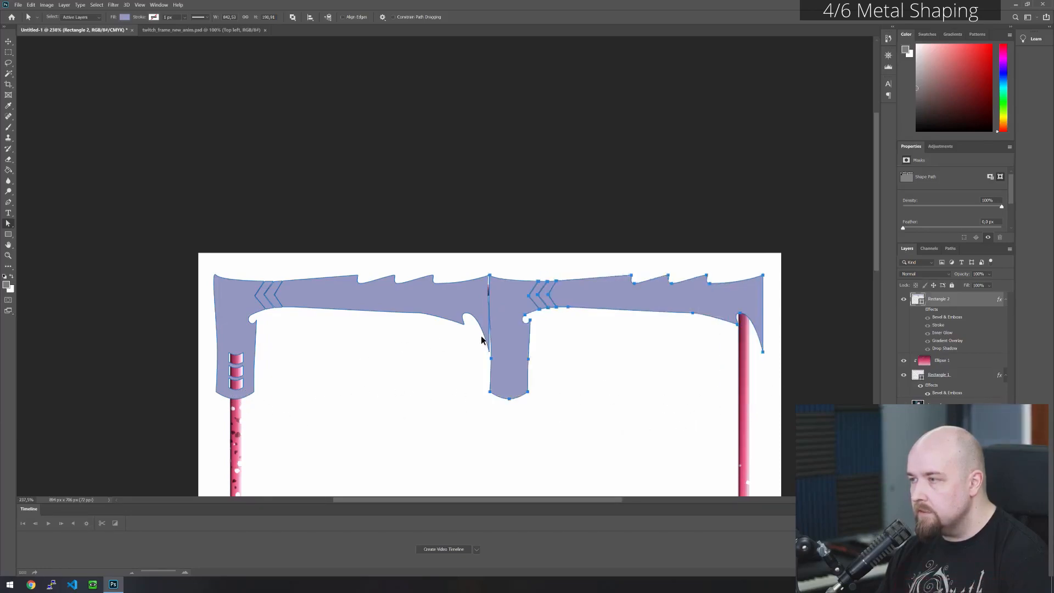
key(Delete)
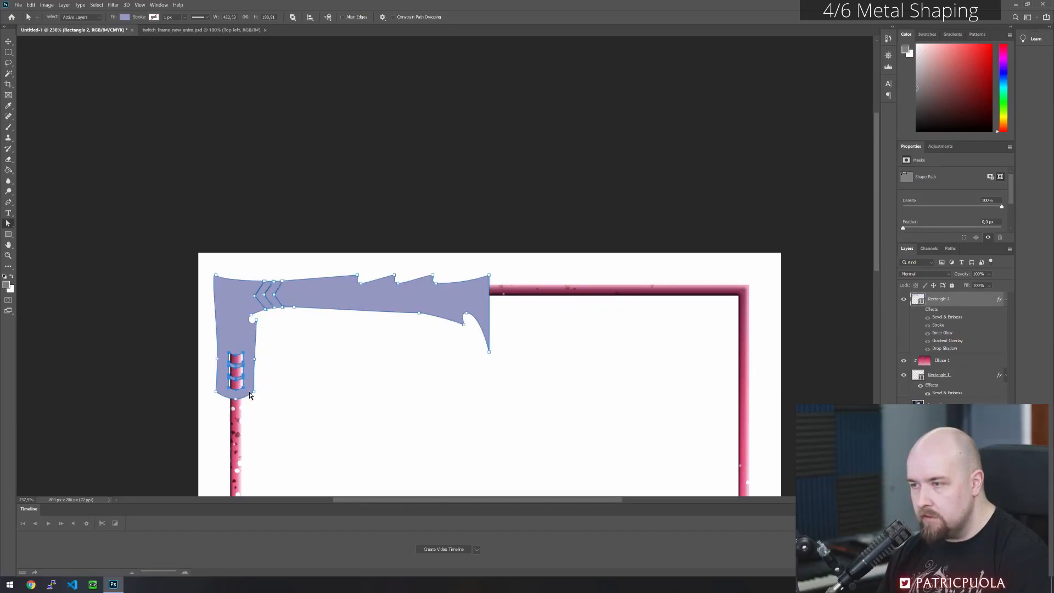
- Duplicate all corner piece paths, including the slot cutouts, beside the original and flip the copy horizontally
drag(275, 306, 505, 311)
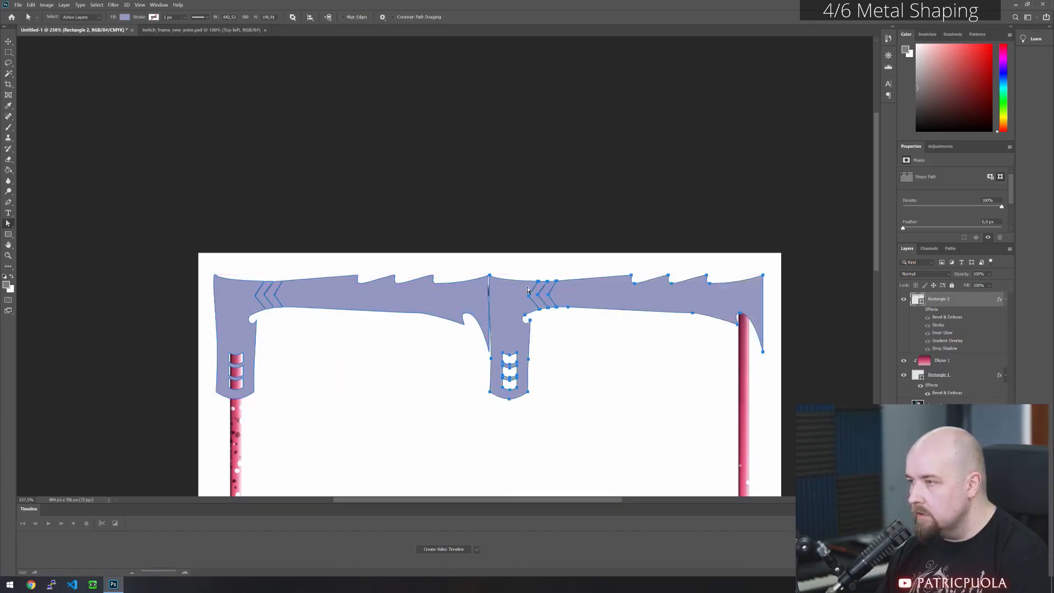
click(32, 6)
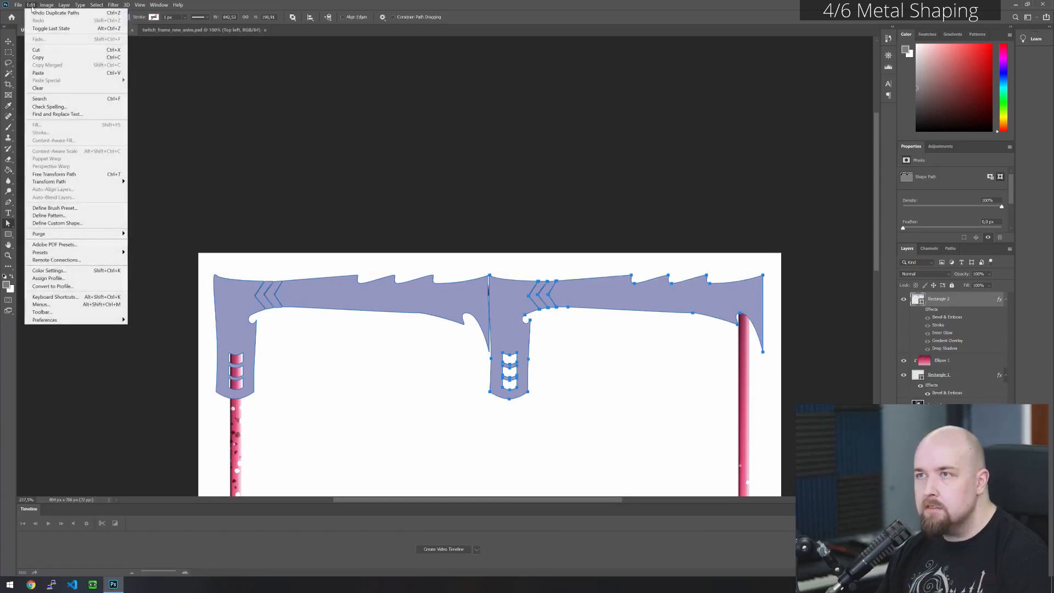
mouse_move(89, 182)
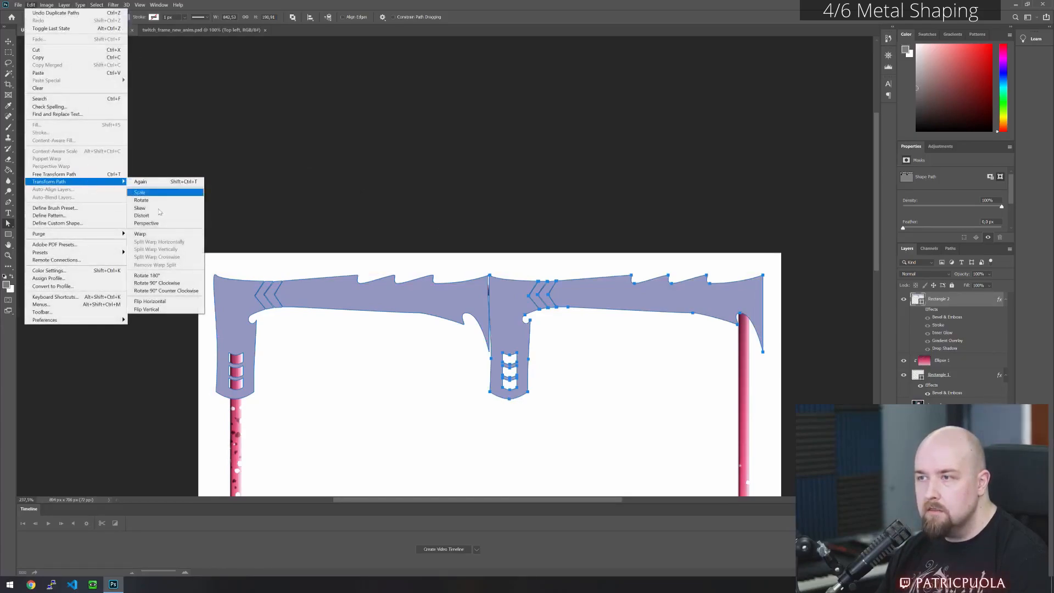
click(165, 299)
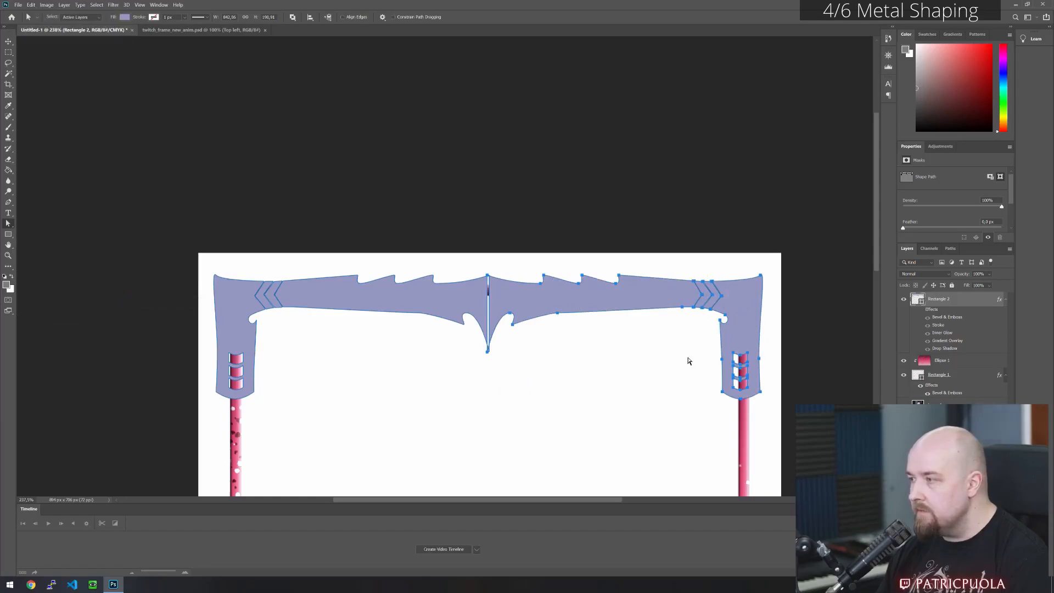
- Nudge the mirrored corner piece outward to the right so its spike tip lines up with the original at the centre
key(Right)
key(Right)
key(Right)
key(Right)
key(Right)
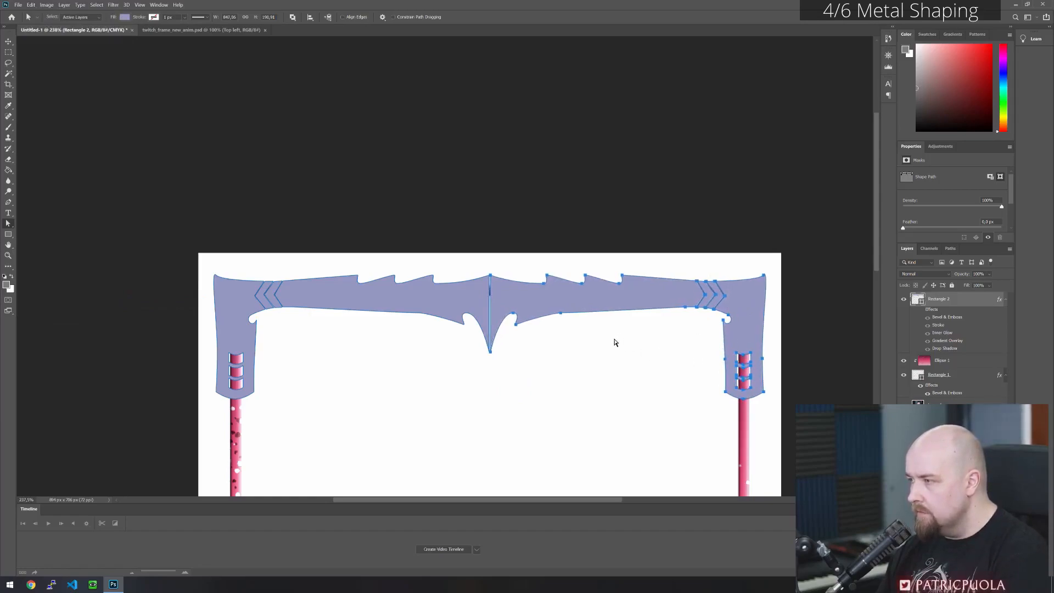
click(570, 368)
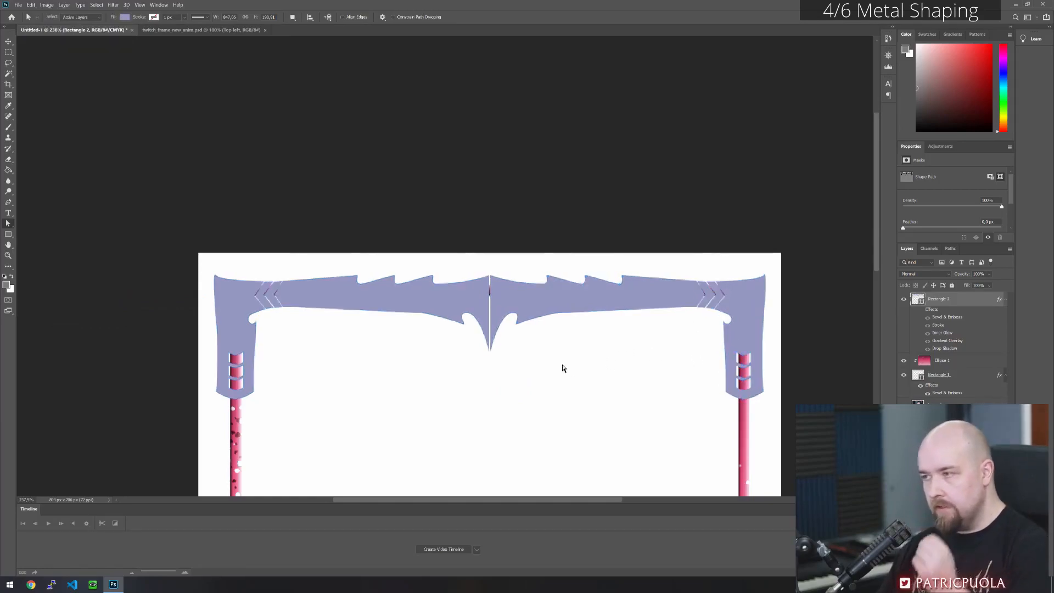
- Narrow the centre seam by moving the right half's upper and lower spike anchor points toward the left half
scroll(540, 326, down, 2)
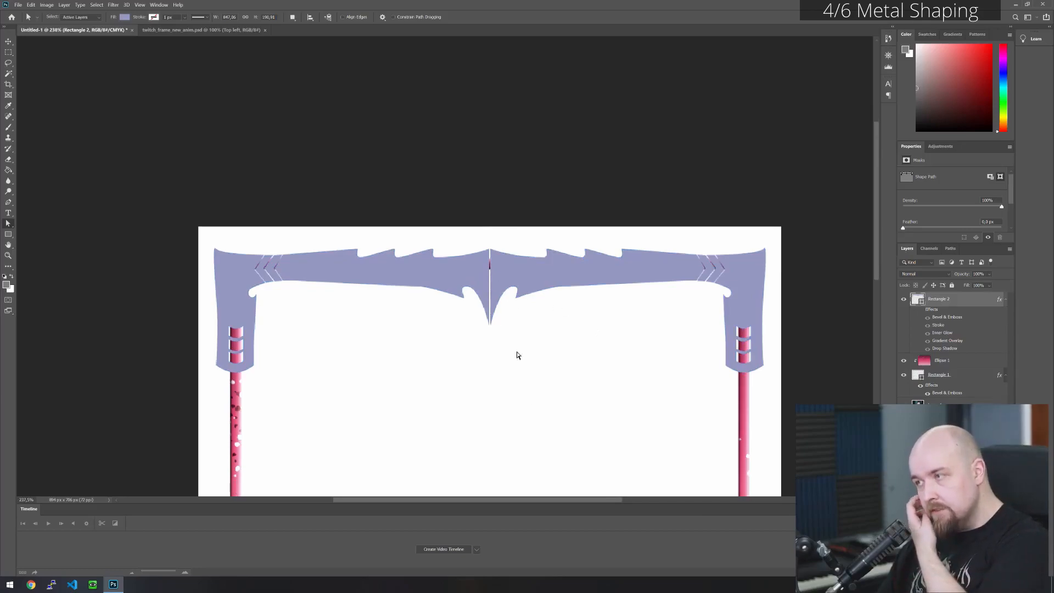
scroll(501, 284, up, 5)
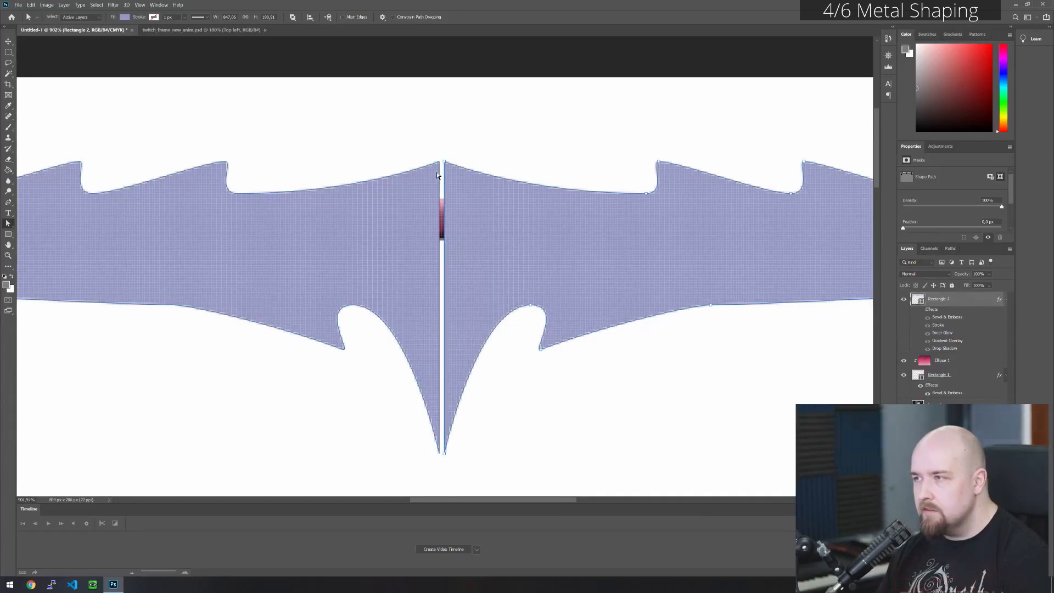
drag(439, 150, 469, 451)
click(484, 228)
drag(444, 162, 441, 162)
key(ctrl+z)
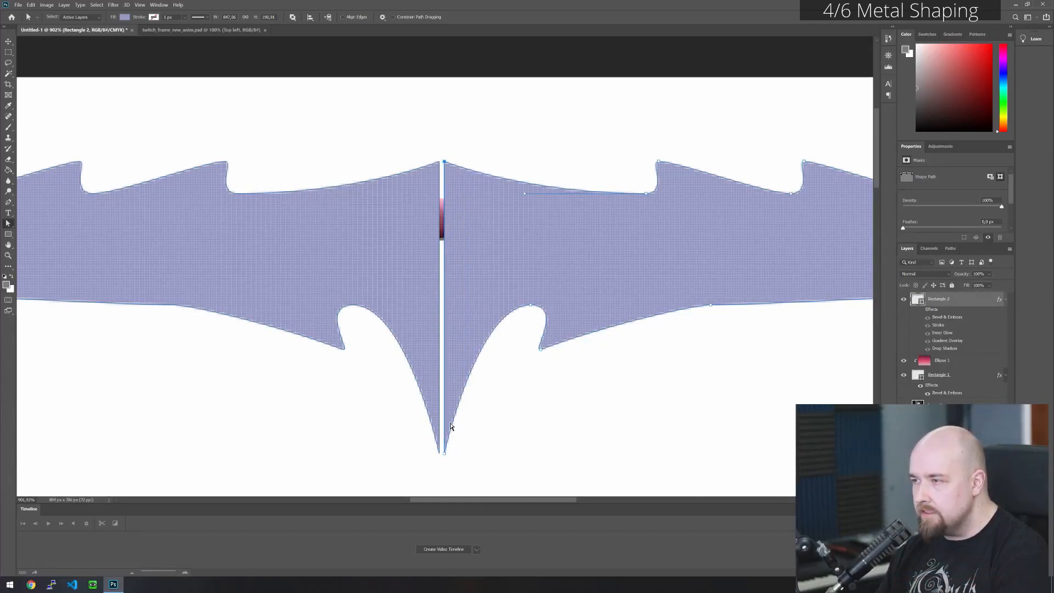
key(ctrl+shift+z)
drag(444, 453, 442, 454)
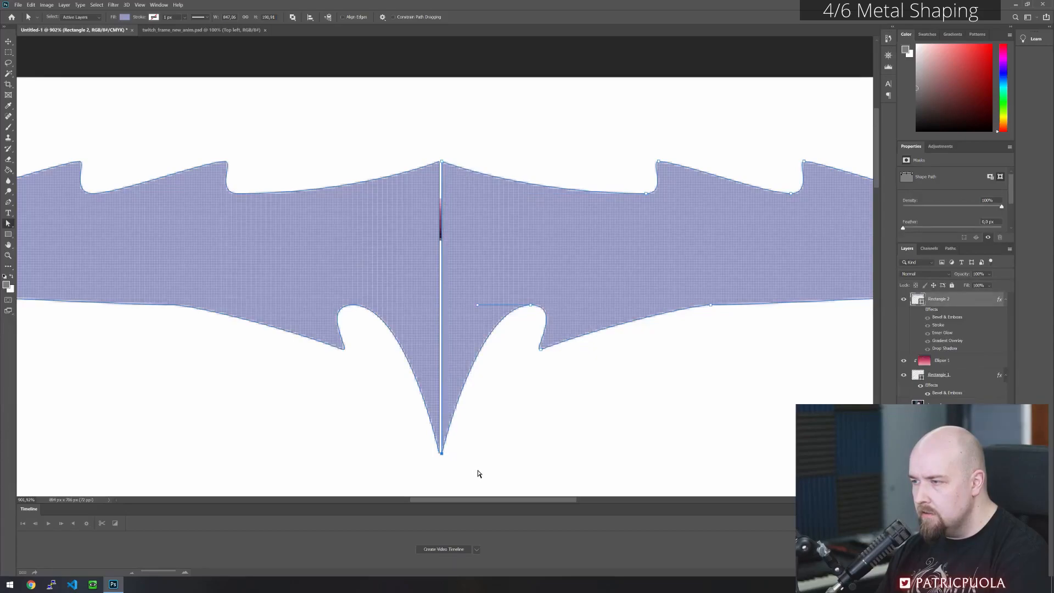
click(464, 449)
click(451, 188)
key(ctrl+z)
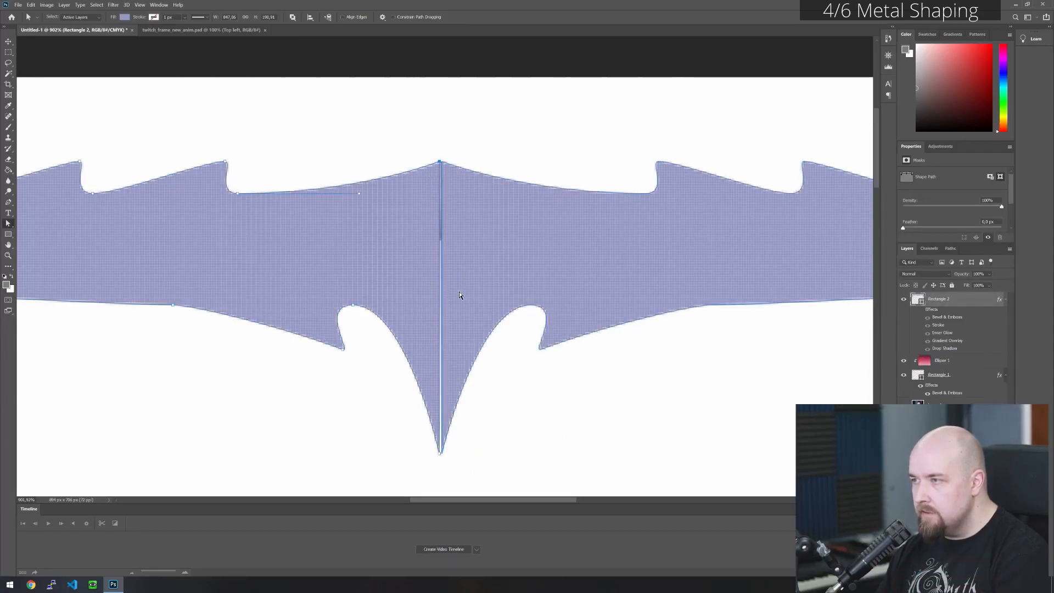
click(486, 164)
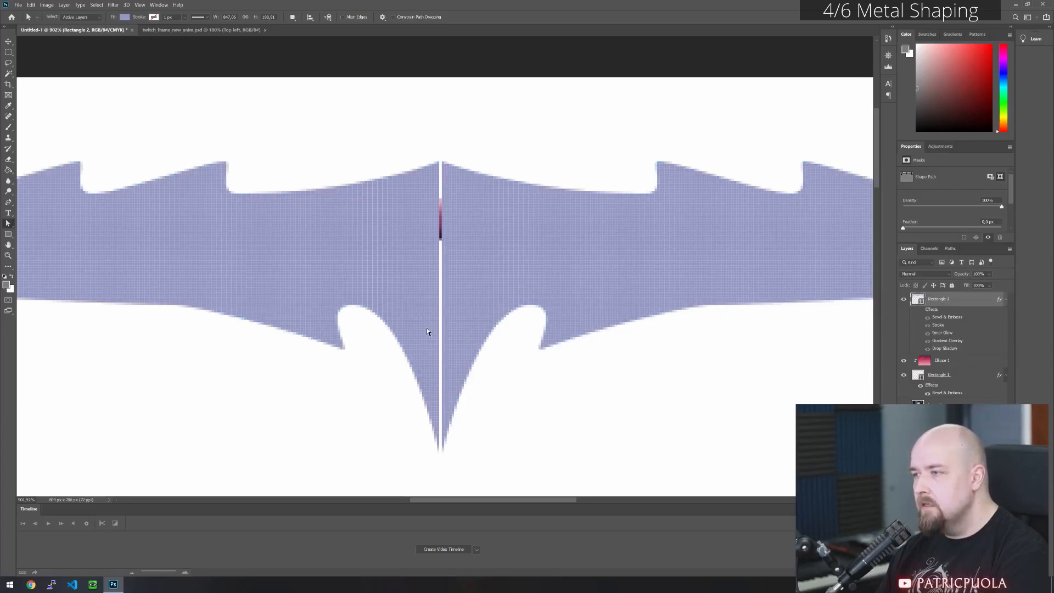
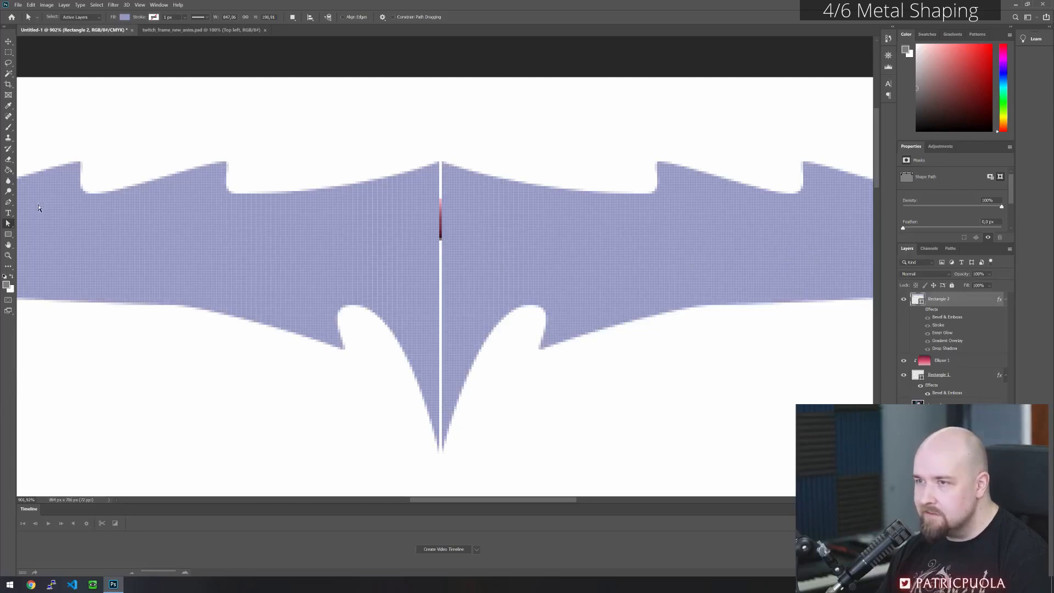
click(9, 203)
right_click(10, 205)
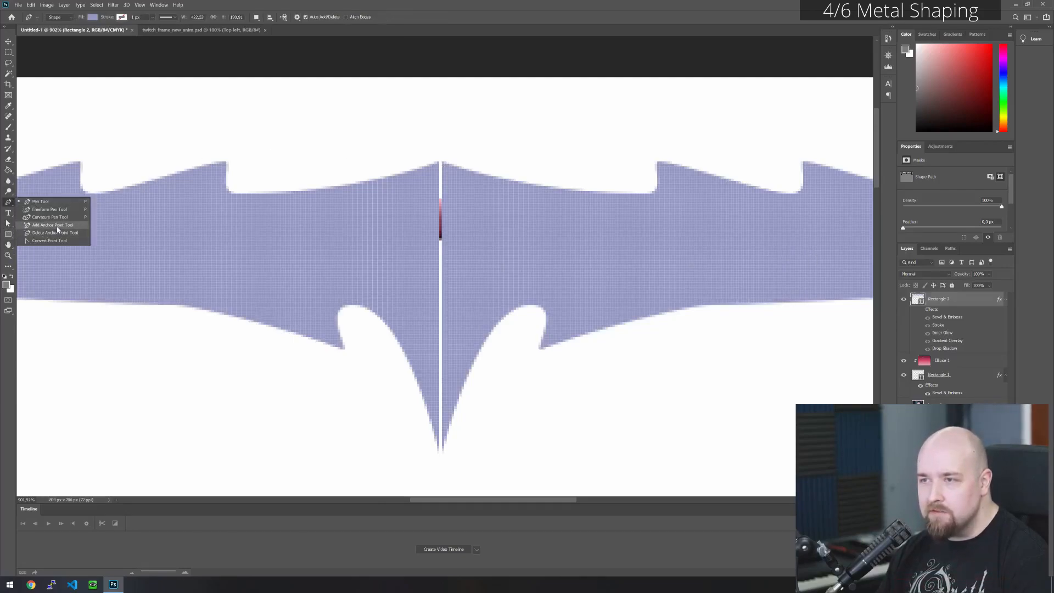
click(49, 226)
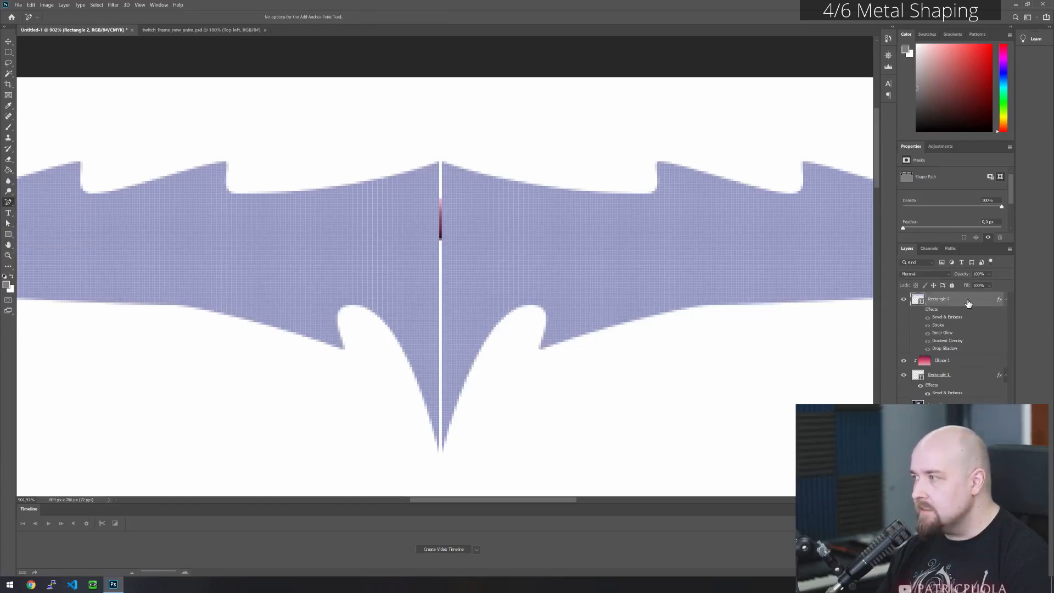
click(8, 223)
click(244, 238)
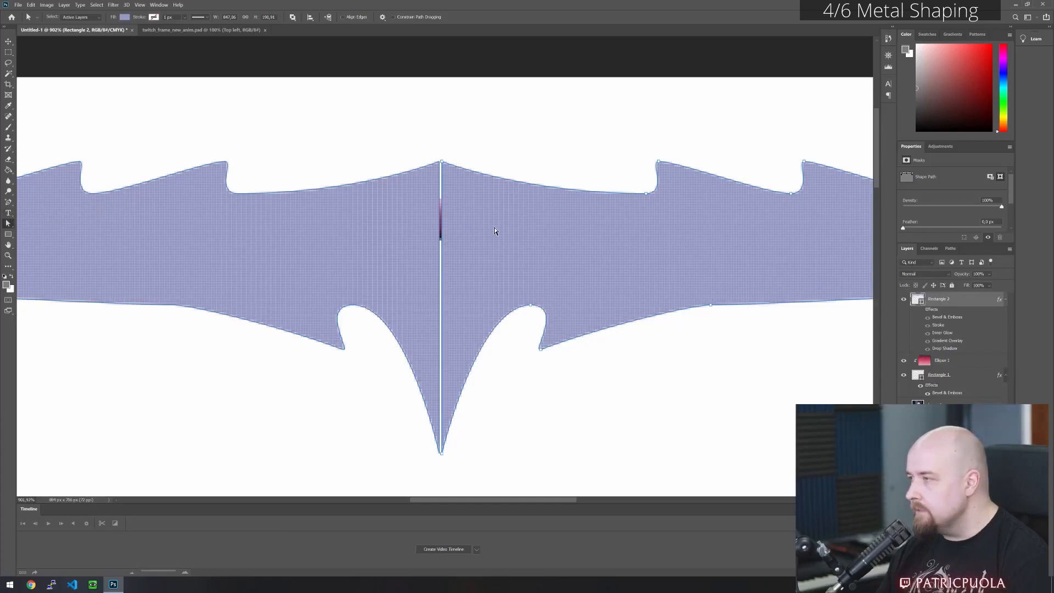
- Undo the mirrored right half so only the original left corner piece remains, and redo the hiding of its layer effects
scroll(494, 231, down, 5)
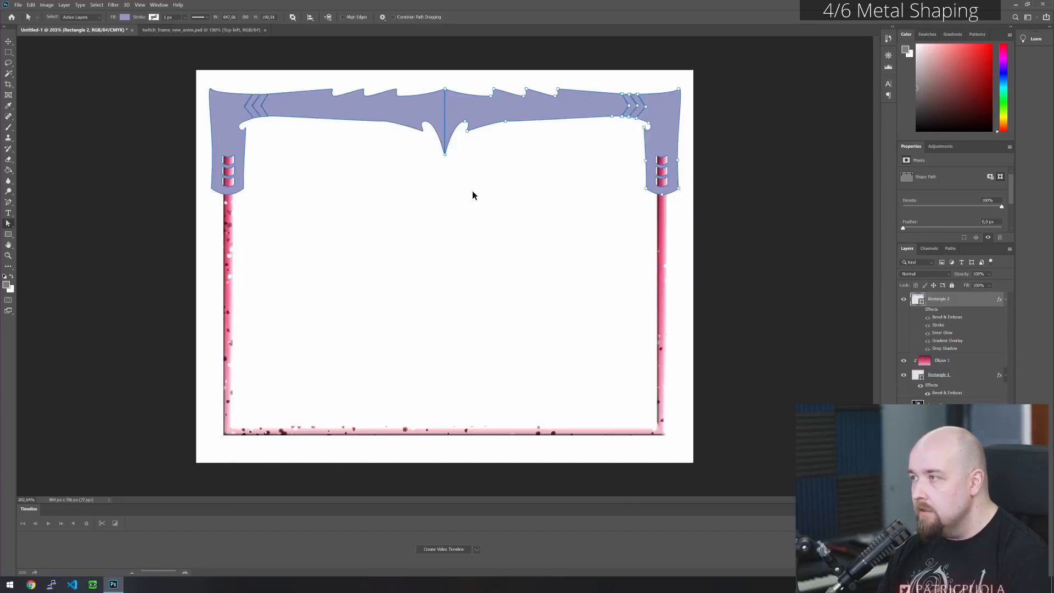
key(ctrl+z)
key(ctrl+z)
key(ctrl+z)
key(ctrl+z)
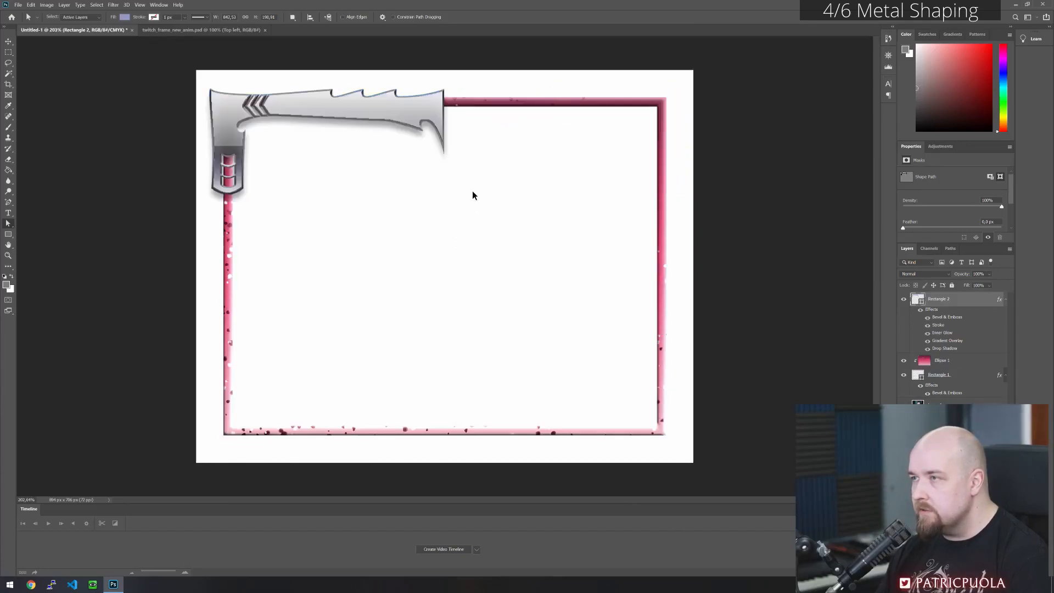
click(33, 5)
click(47, 20)
- Add anchor points near the metal piece's centre tip, on its upper edge and on the spike's curved lower edge
scroll(438, 91, up, 5)
scroll(437, 94, up, 10)
click(414, 187)
click(9, 202)
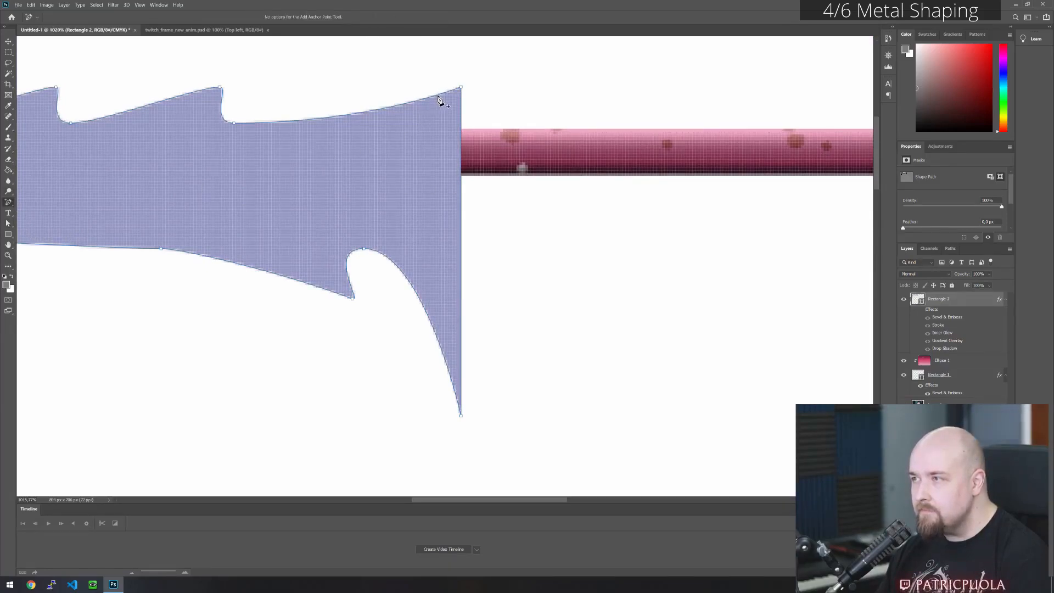
click(432, 96)
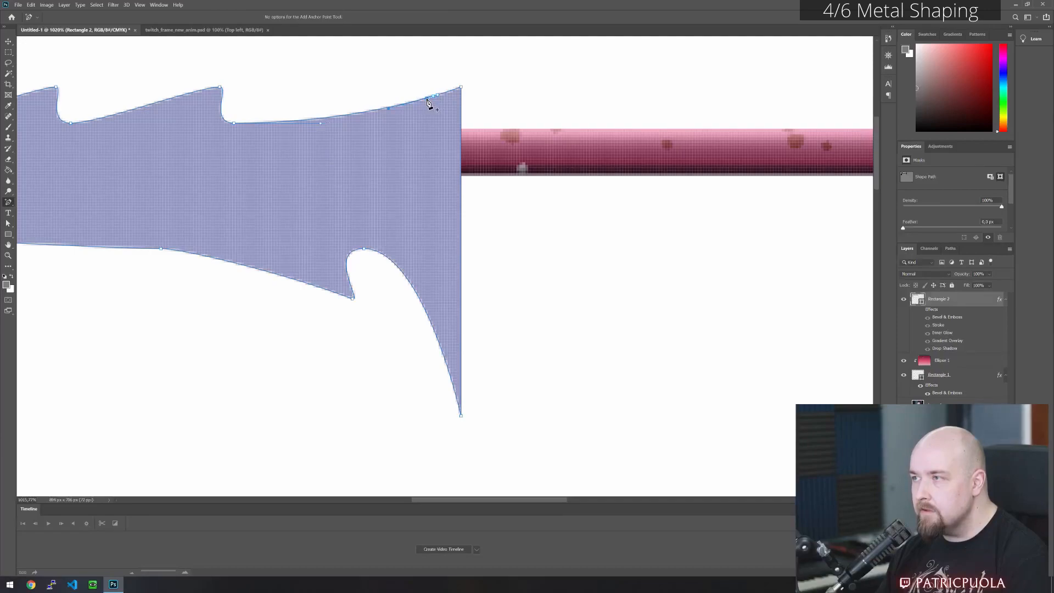
click(439, 346)
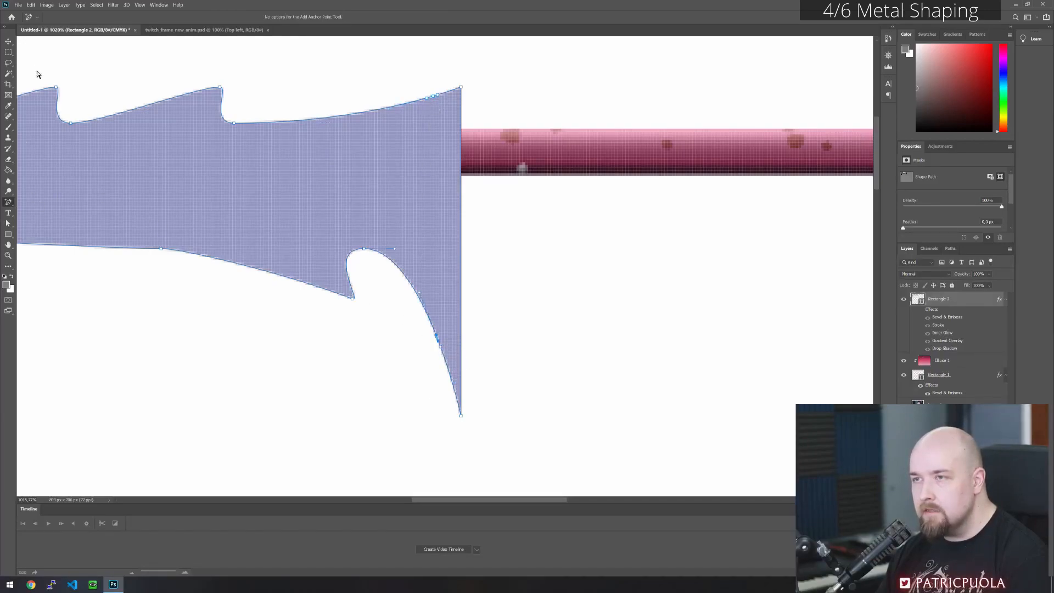
- Delete the middle anchor points on the upper edge and the spike curve to split off a narrow strip at the tip
click(8, 224)
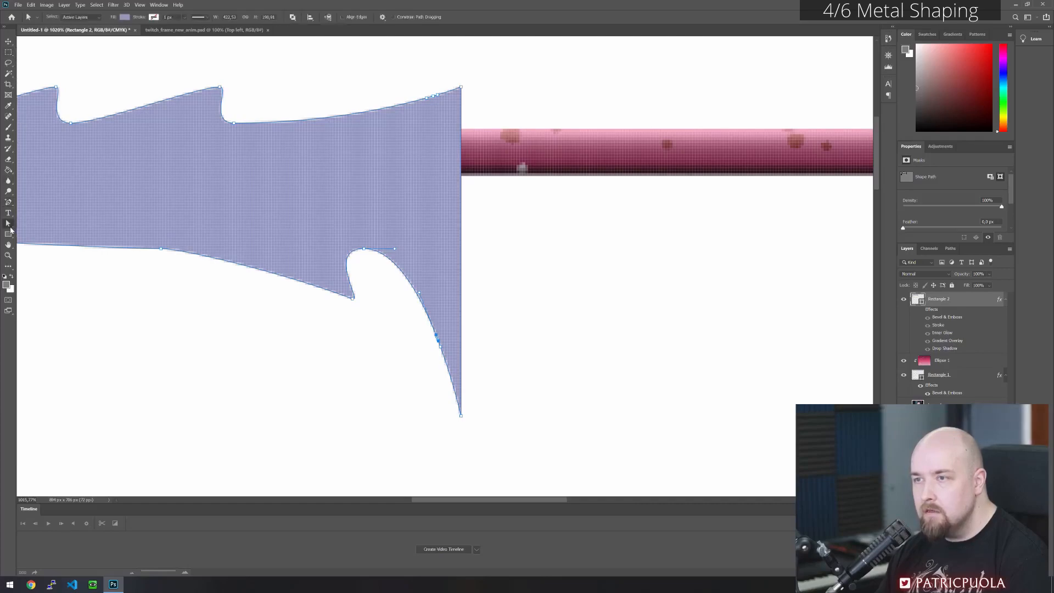
click(438, 346)
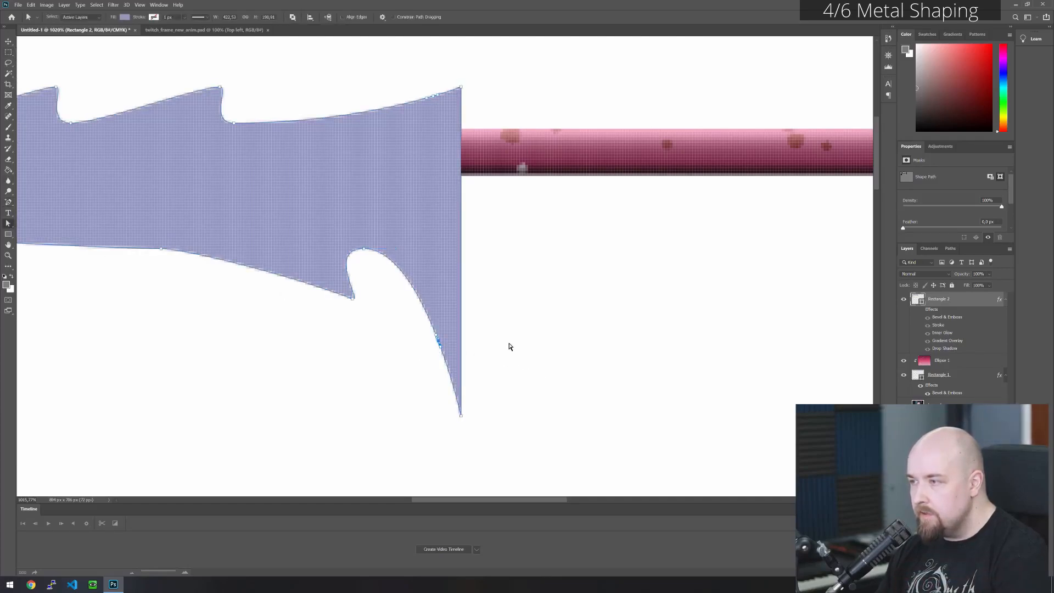
key(Delete)
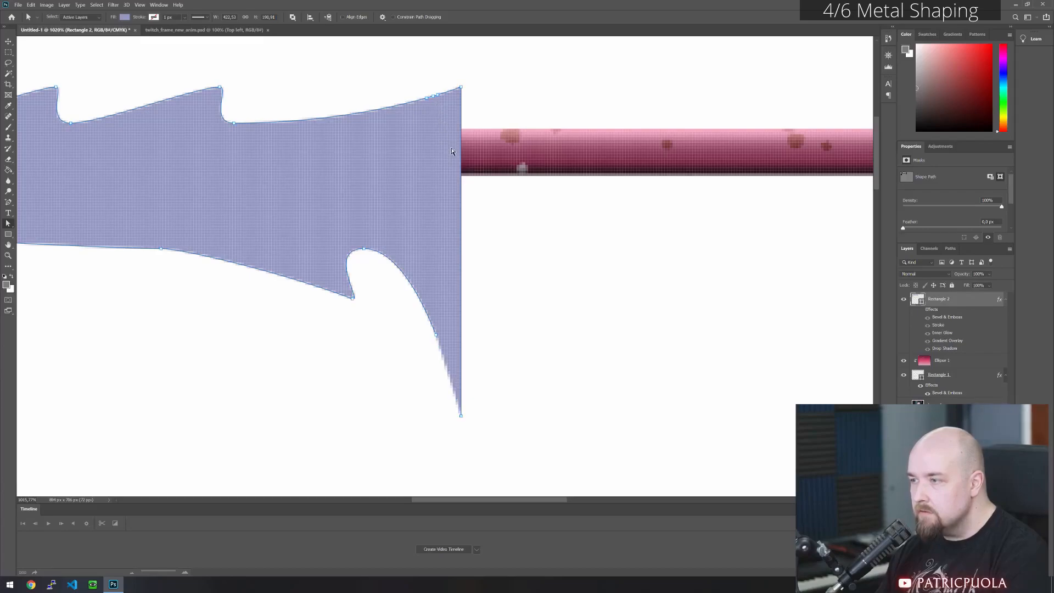
key(ctrl+z)
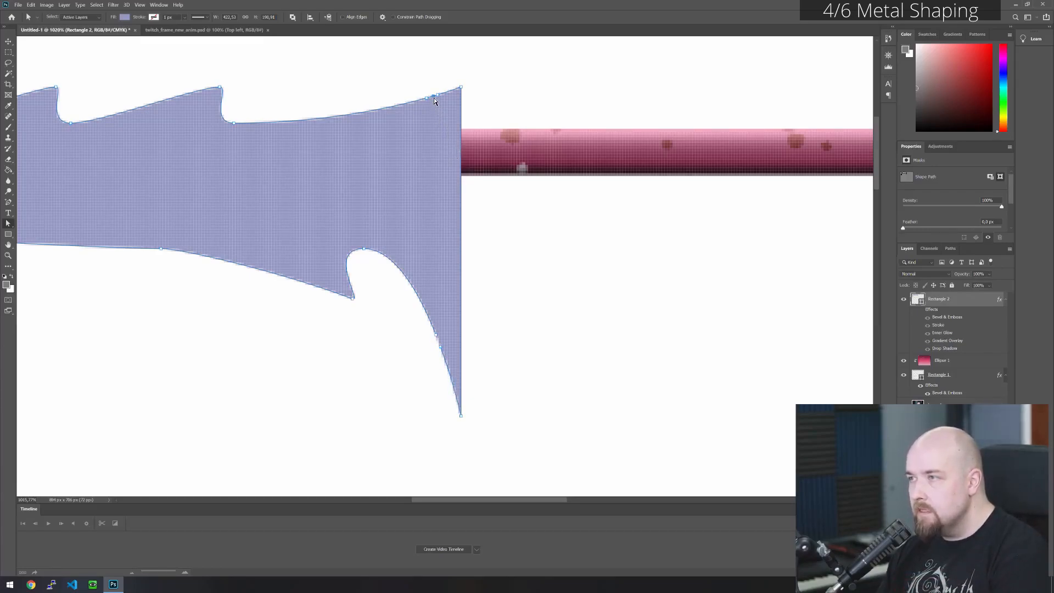
key(Delete)
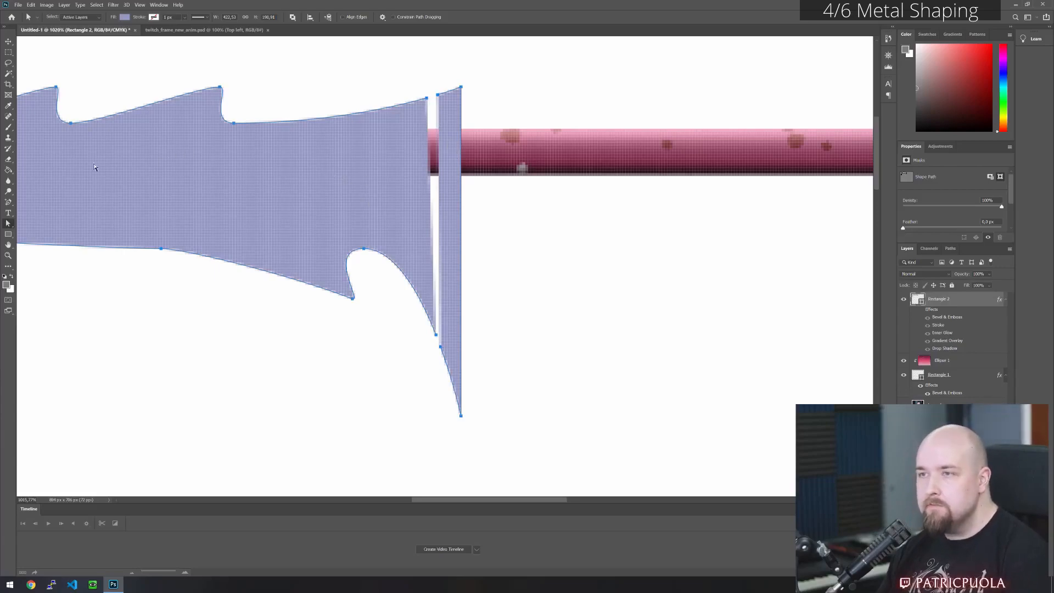
- Close the open paths on both sides of the gap with the Pen tool, joining each upper and lower end point
drag(8, 201, 32, 204)
click(31, 204)
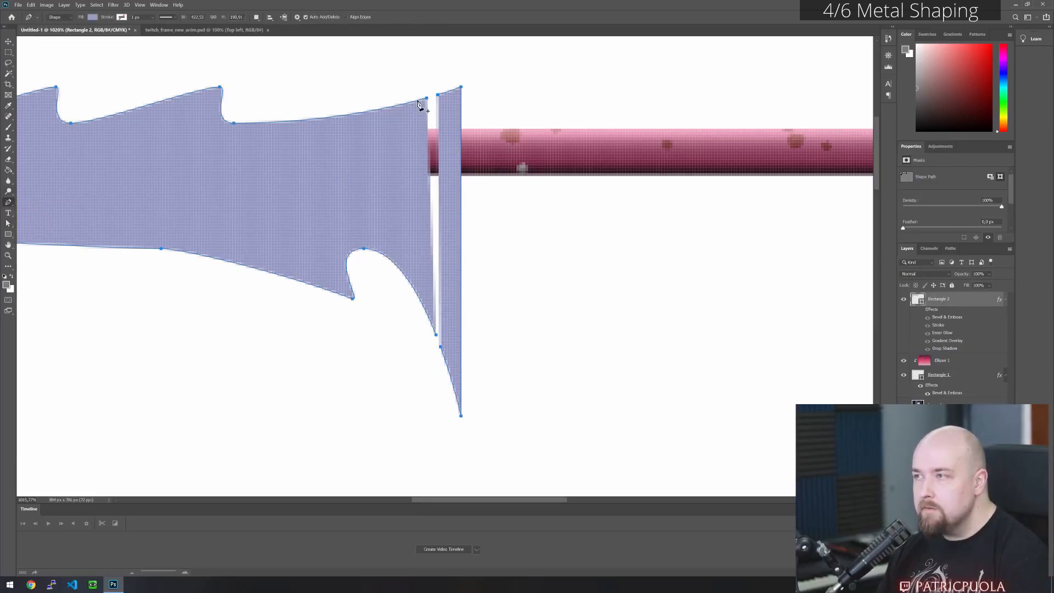
click(436, 334)
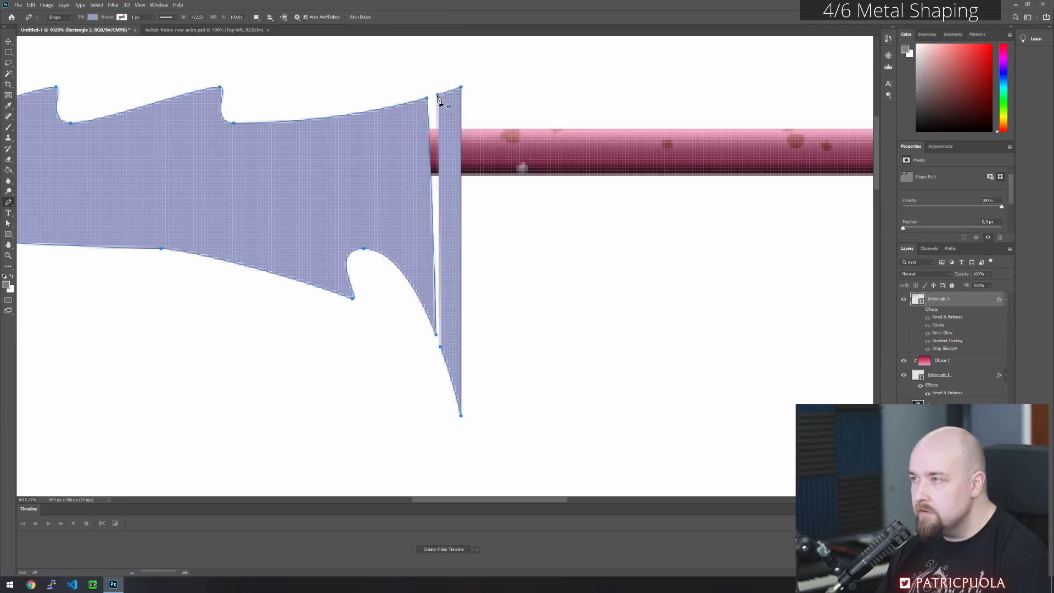
click(440, 347)
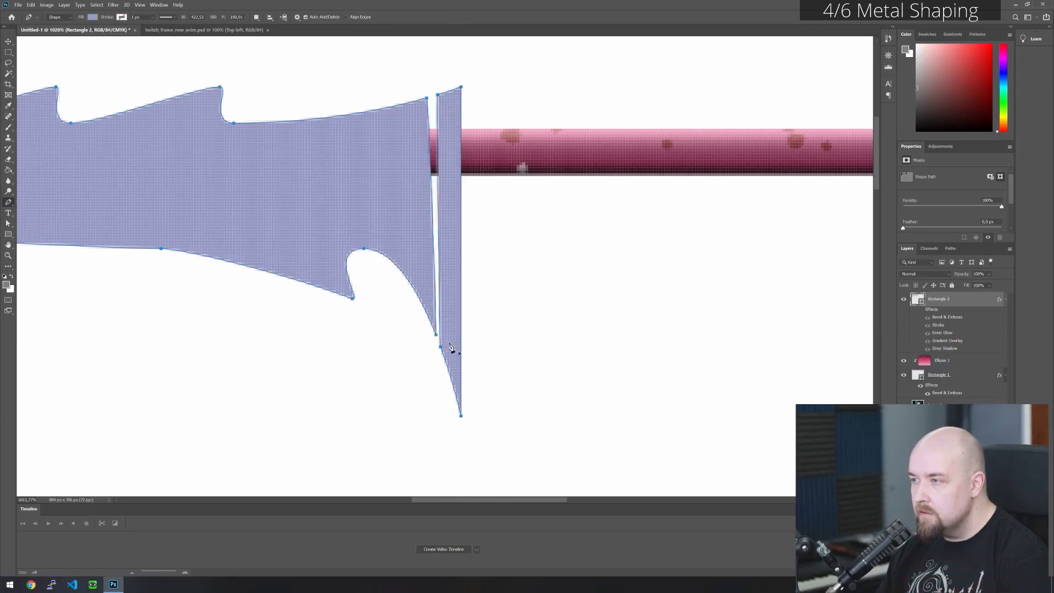
- Move the end points facing the gap closer together to leave a thin slit, and toggle the layer effects to preview it
click(8, 223)
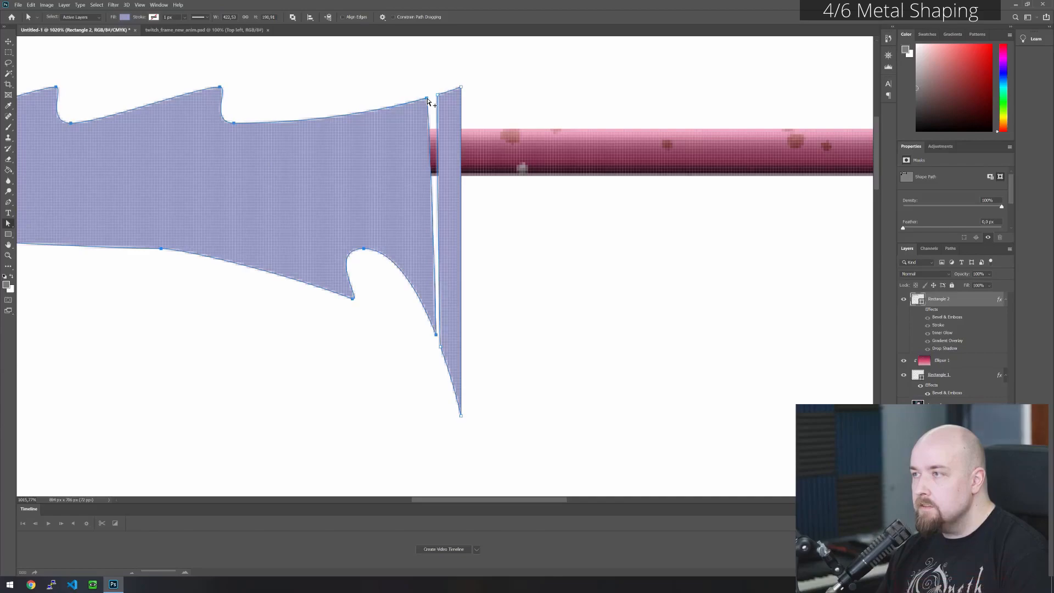
ctrl+alt+click(427, 99)
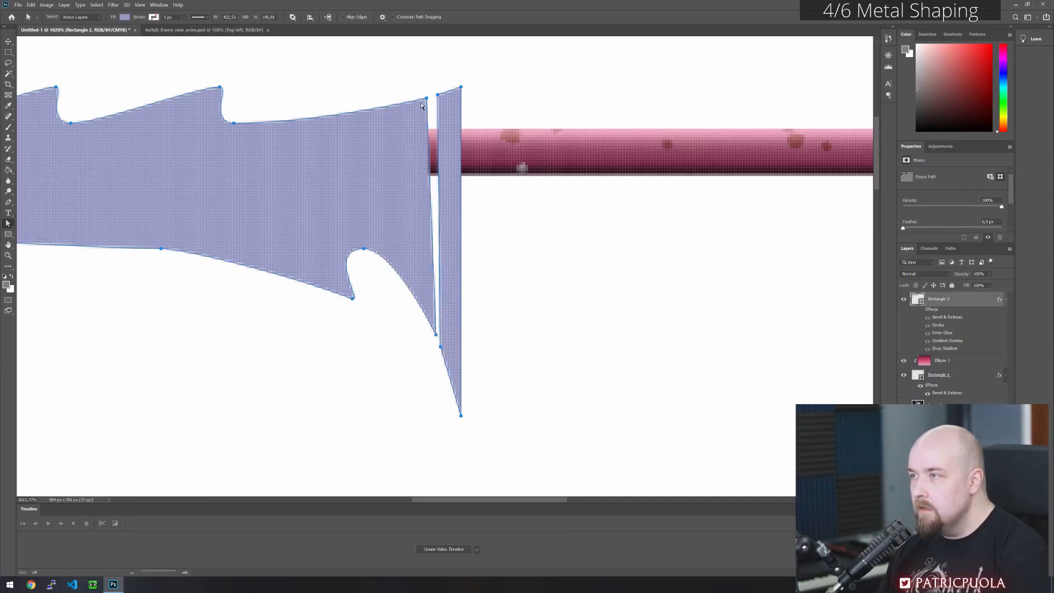
key(Right)
key(Up)
key(Right)
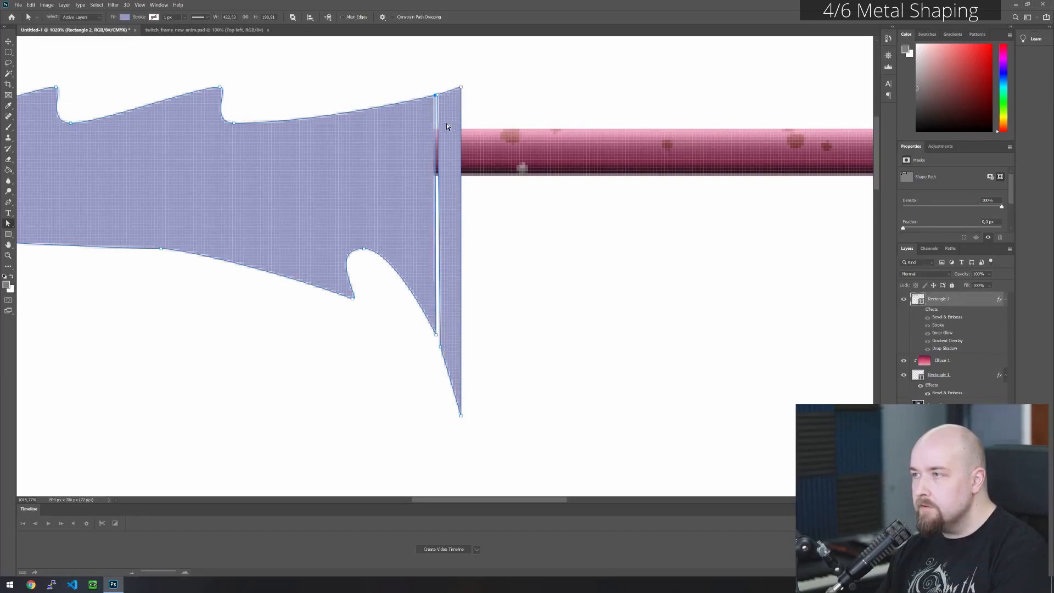
key(Left)
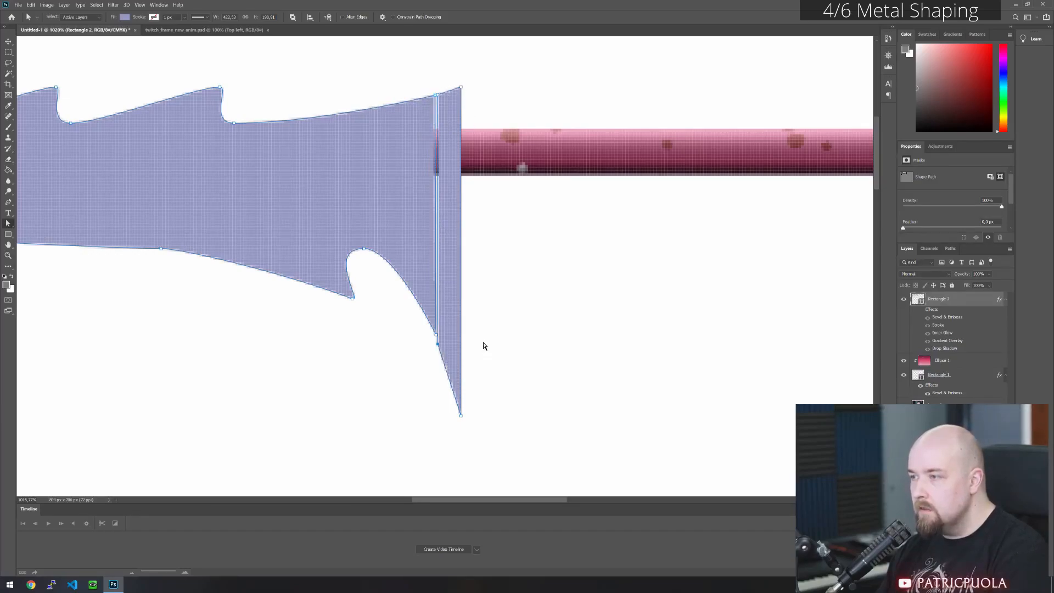
click(517, 313)
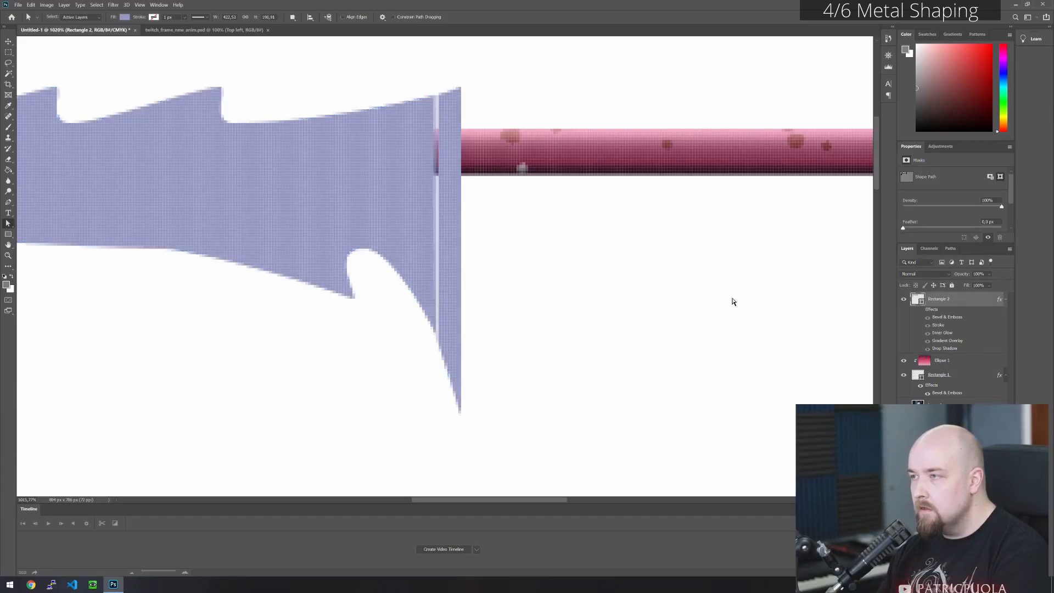
click(920, 310)
click(920, 310)
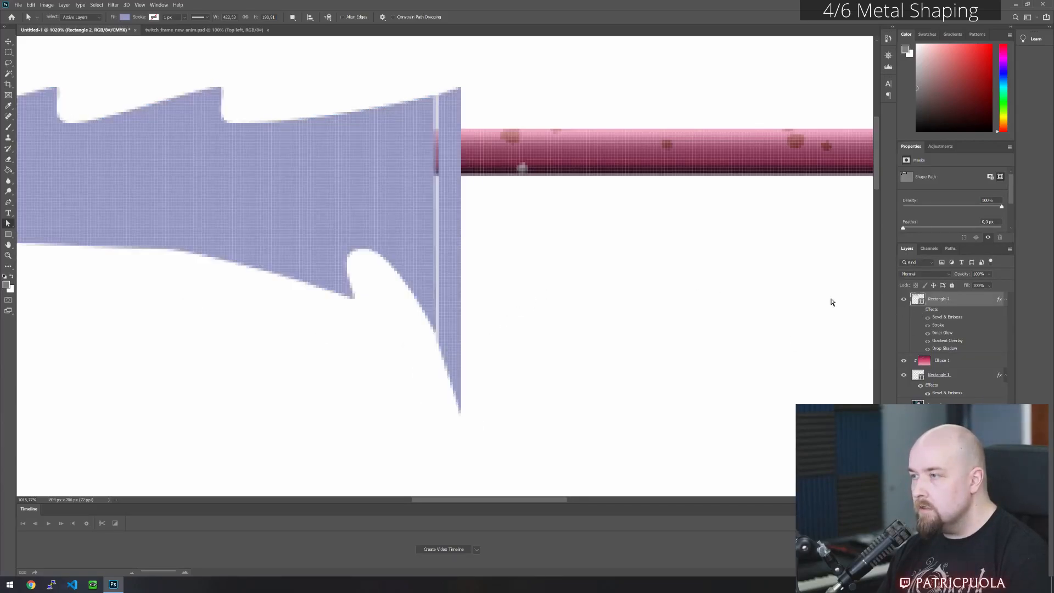
- Duplicate all paths of the slit corner piece beside the original and flip the copy horizontally
scroll(549, 276, down, 5)
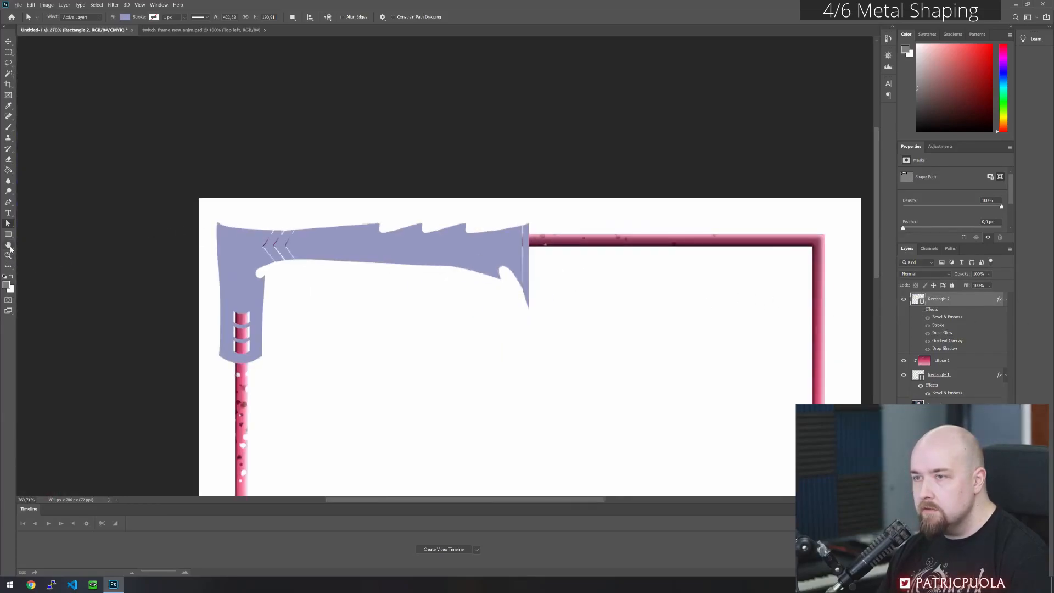
drag(209, 215, 601, 436)
drag(302, 267, 546, 261)
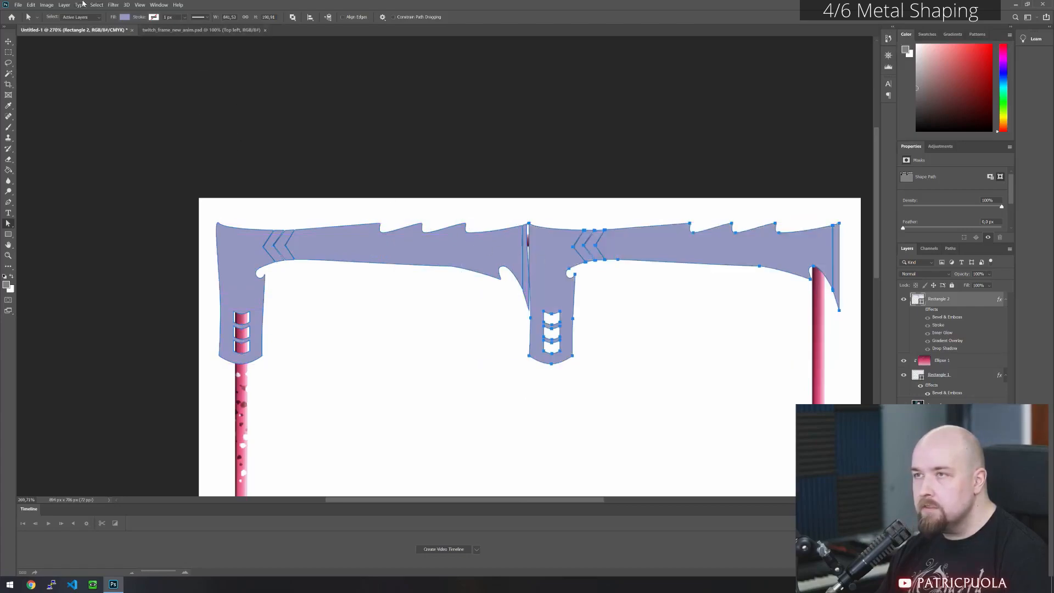
click(30, 5)
mouse_move(18, 4)
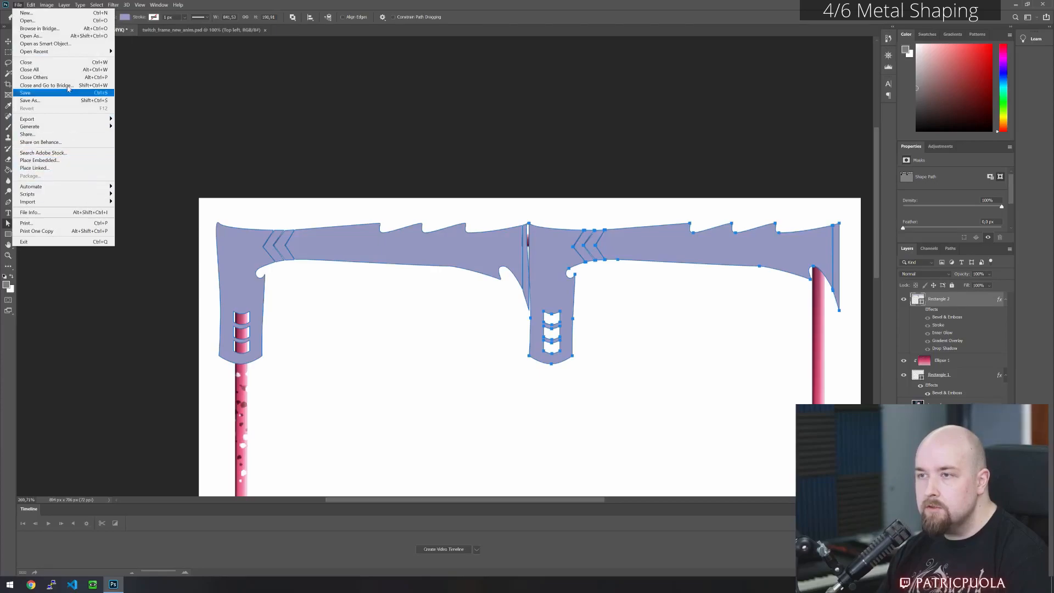
mouse_move(91, 182)
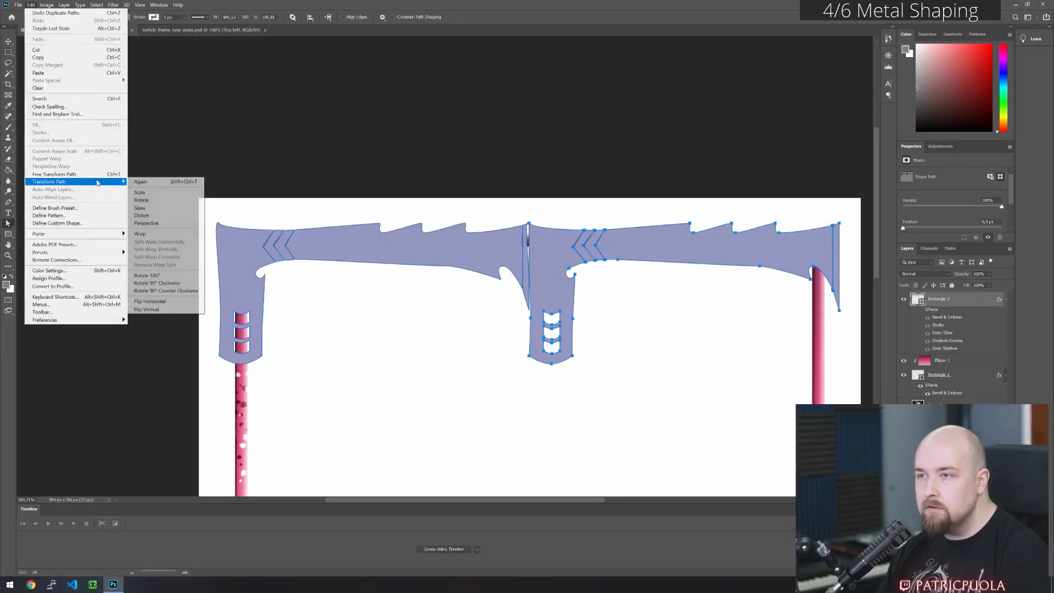
click(160, 302)
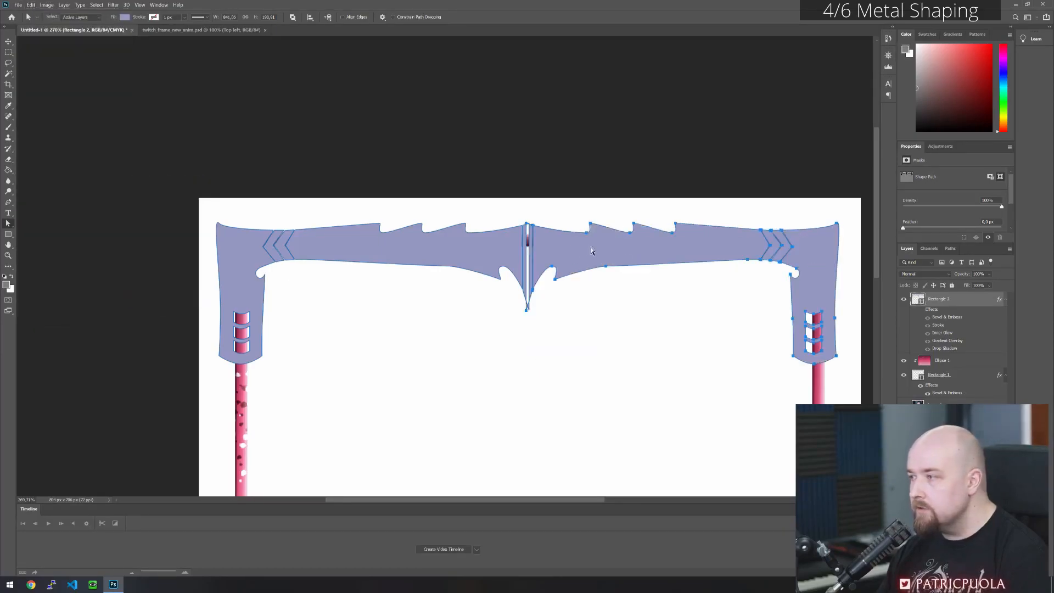
- Nudge the mirrored corner piece outward to the right so the two spike halves meet at the centre
key(Right)
key(Right)
key(Right)
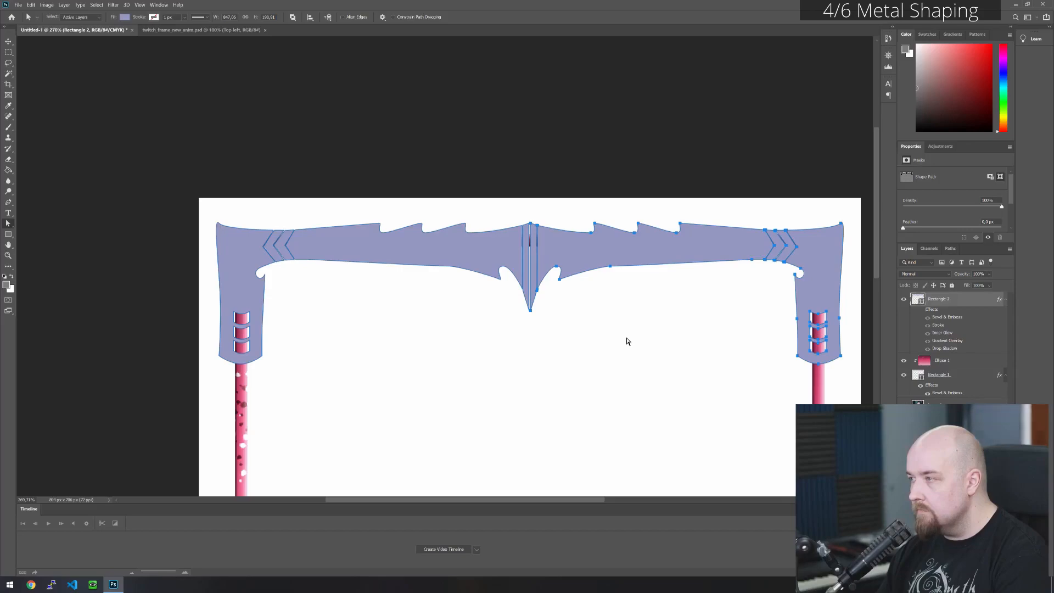
key(Right)
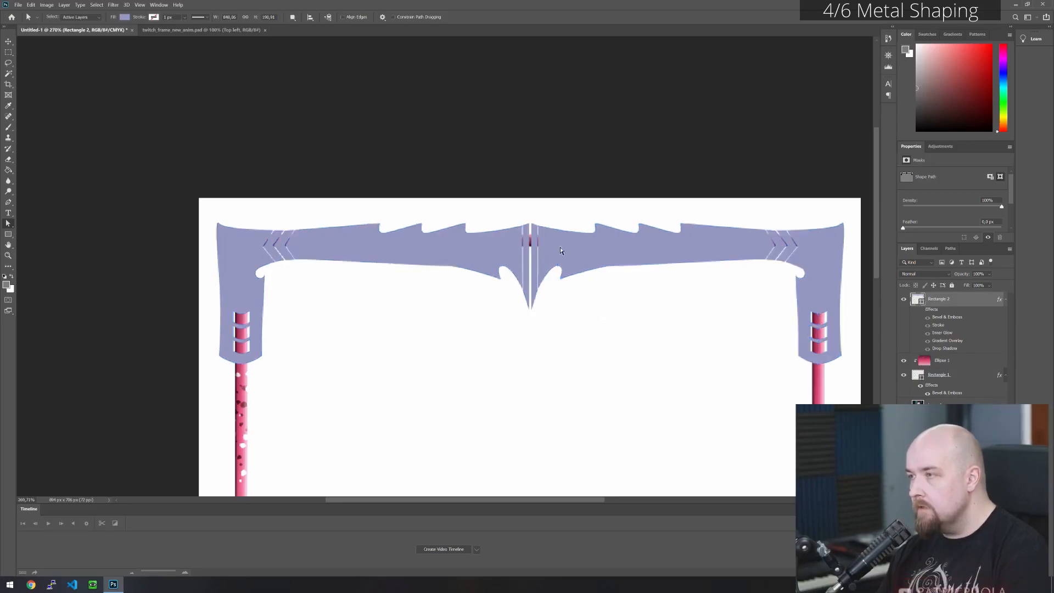
- Narrow the centre seam by moving the facing top and bottom spike anchor points of both halves toward each other
scroll(541, 228, up, 6)
click(494, 206)
click(476, 119)
key(Left)
click(462, 125)
click(465, 119)
key(Right)
scroll(480, 302, down, 1)
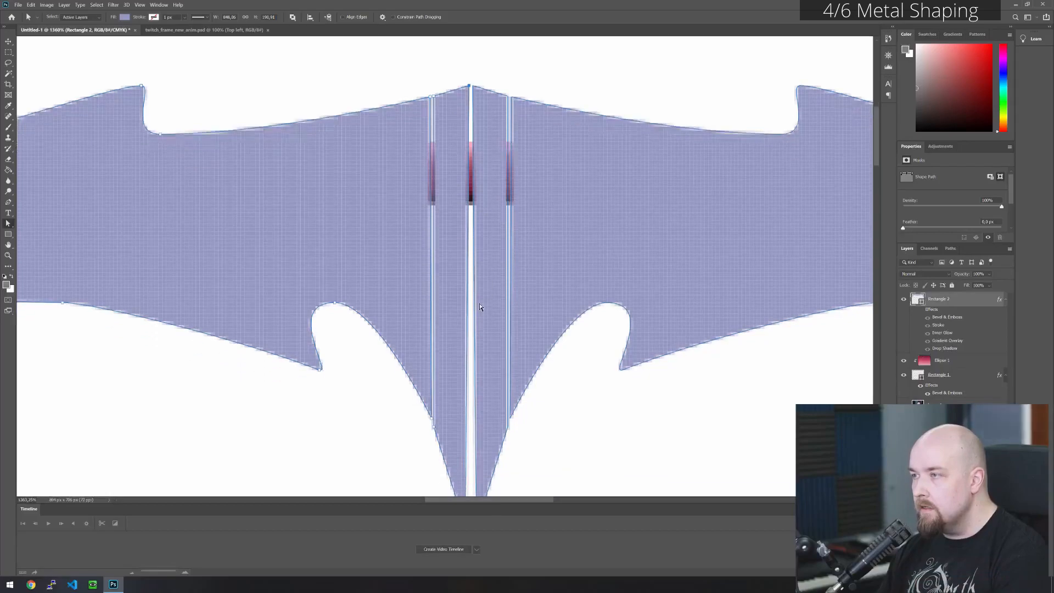
scroll(480, 306, down, 2)
click(476, 447)
key(Left)
key(Right)
click(545, 431)
scroll(506, 290, down, 5)
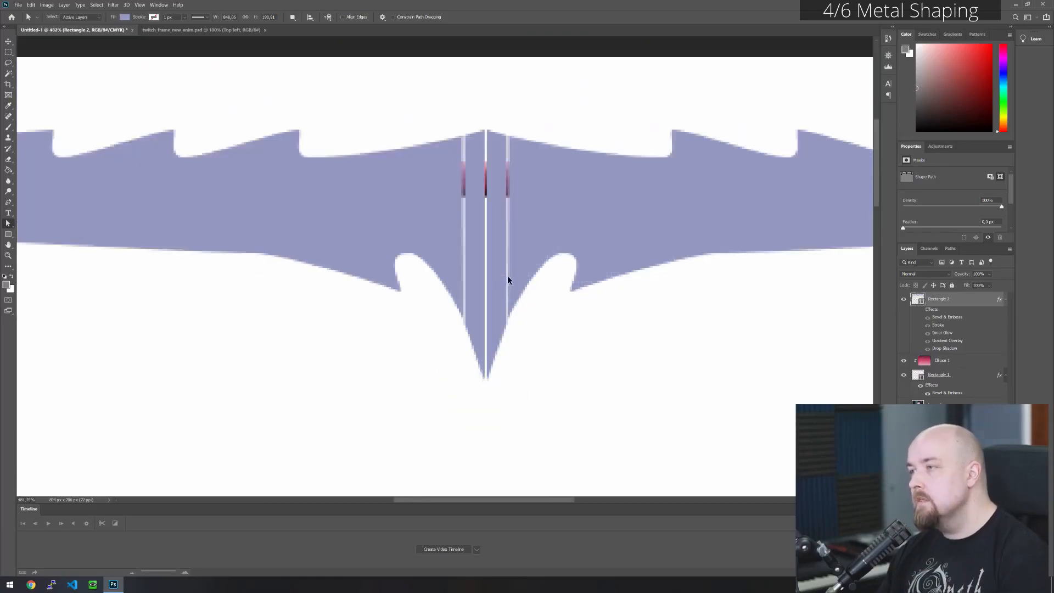
- Show the metal shape's layer effects again and inspect the finished top bar on the whole frame
scroll(506, 281, down, 3)
click(920, 309)
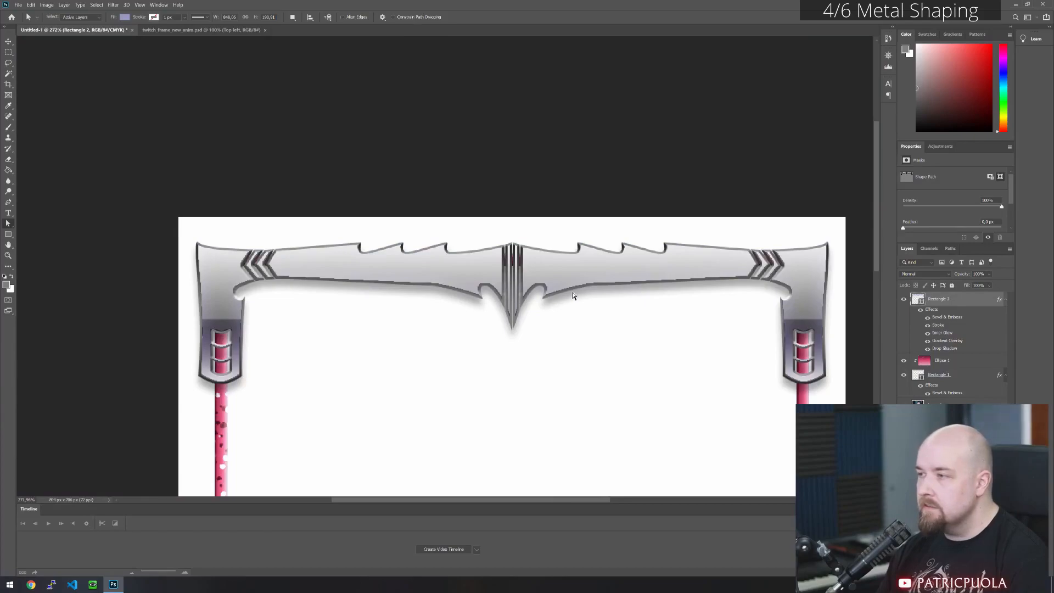
scroll(555, 352, down, 1)
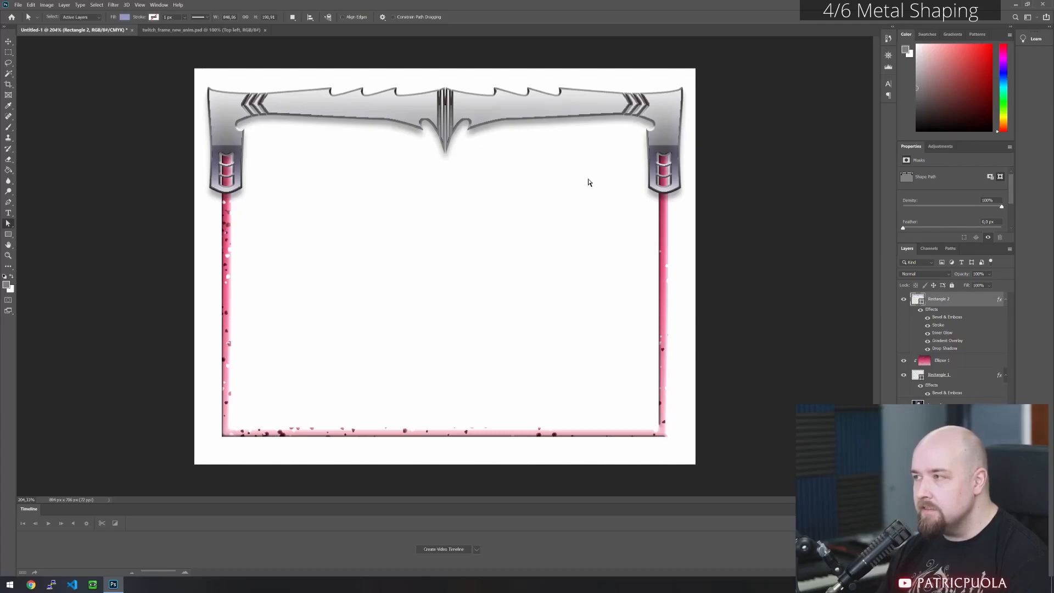
- Draw a grey rectangle of about 50 by 107 px over the frame's lower-left corner, above the Ellipse 1 layer
click(960, 367)
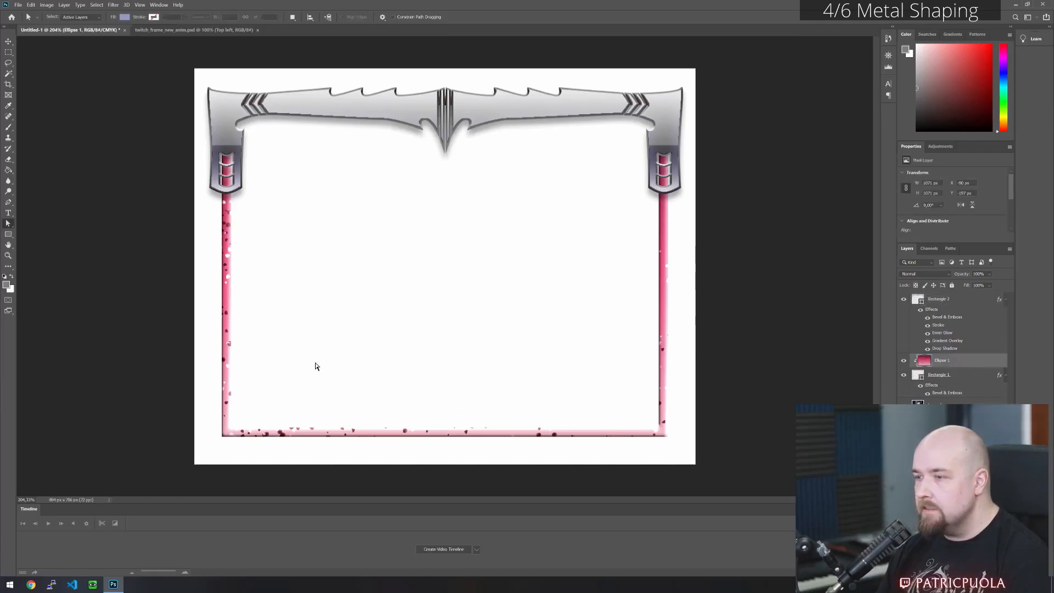
scroll(258, 423, up, 3)
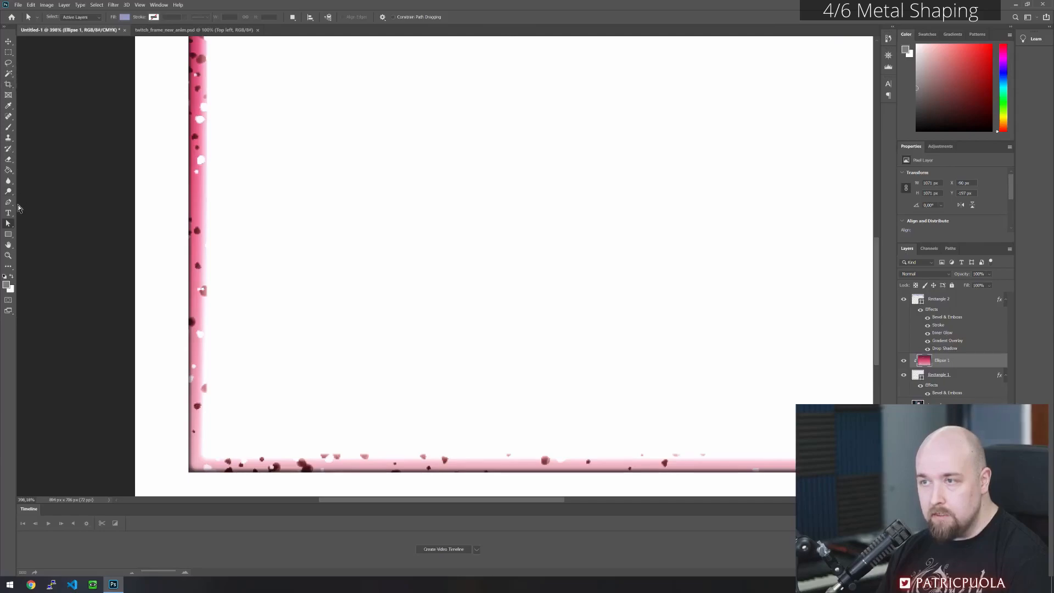
click(8, 235)
drag(172, 369, 227, 486)
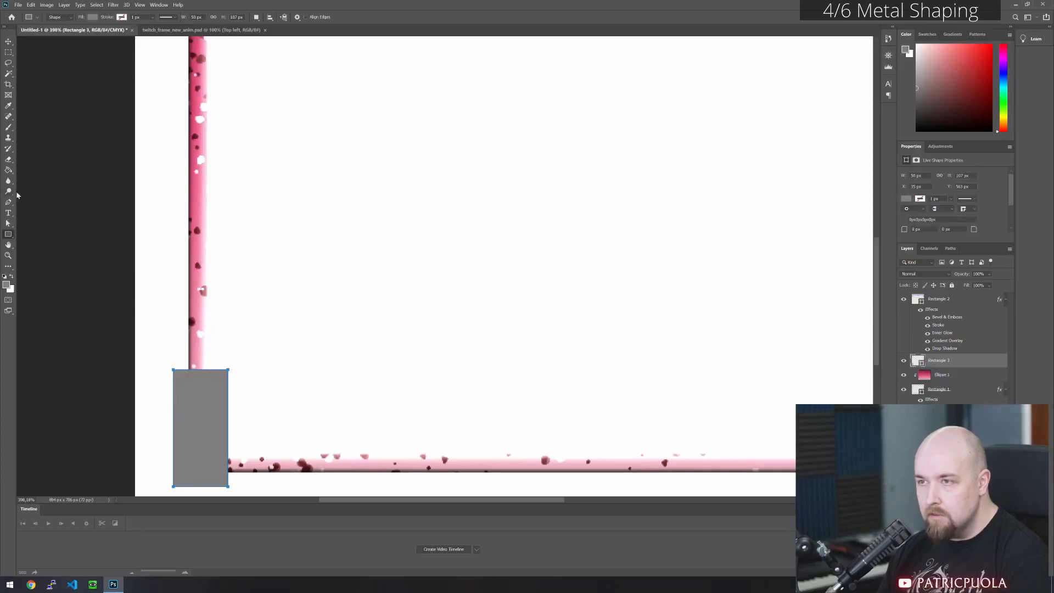
- Add anchor points at the middle of the rectangle's top and bottom edges and on the lower part of both side edges
drag(9, 203, 46, 226)
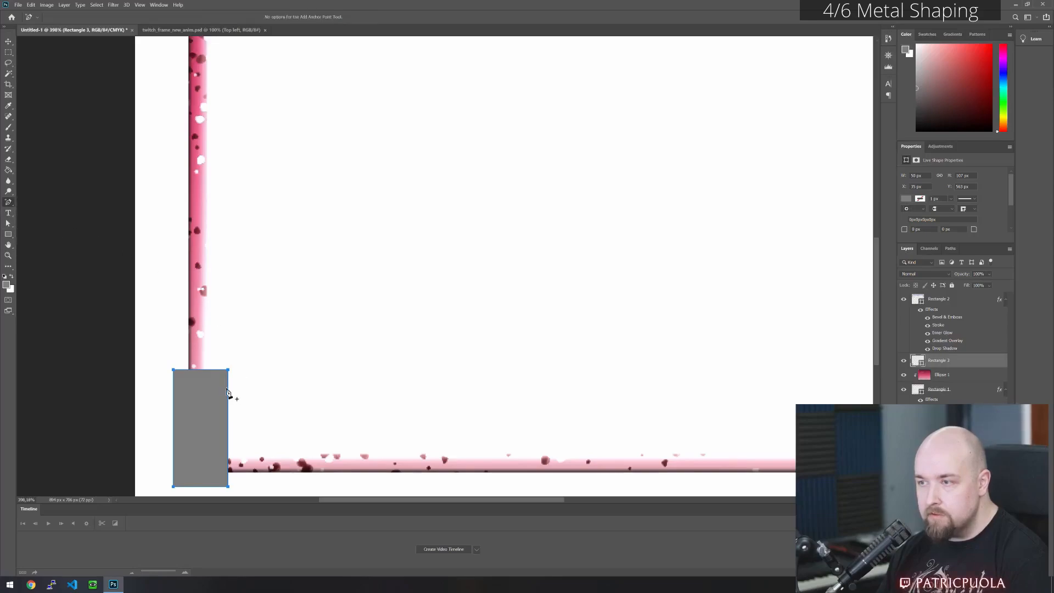
click(201, 370)
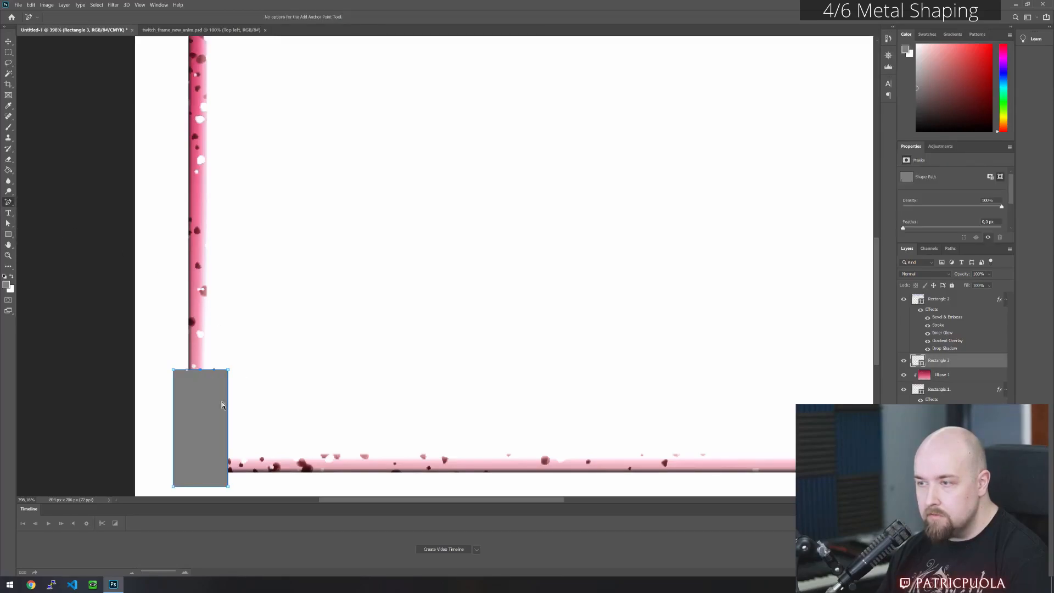
click(228, 444)
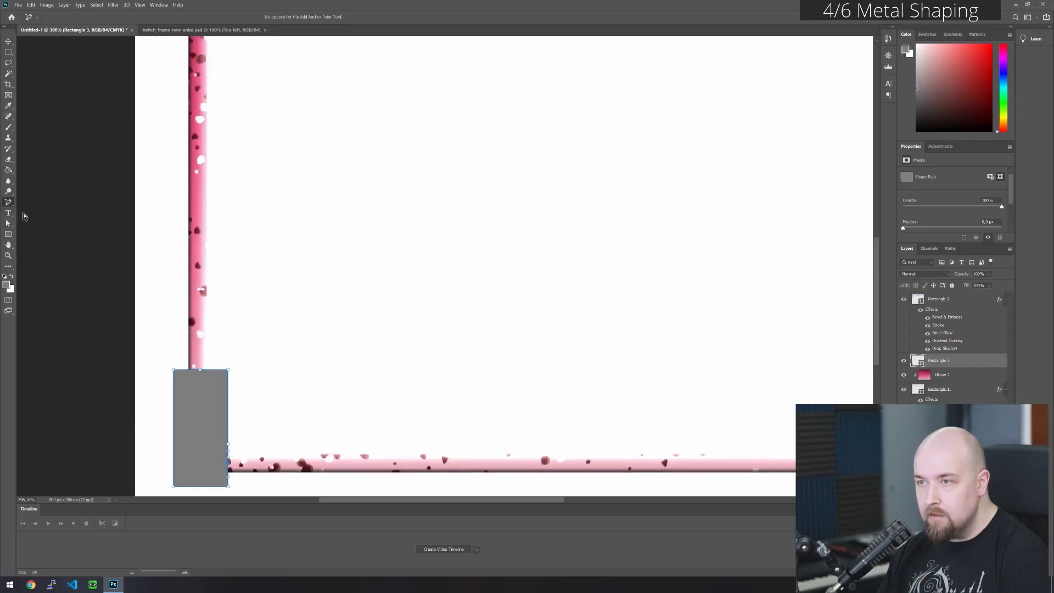
click(174, 444)
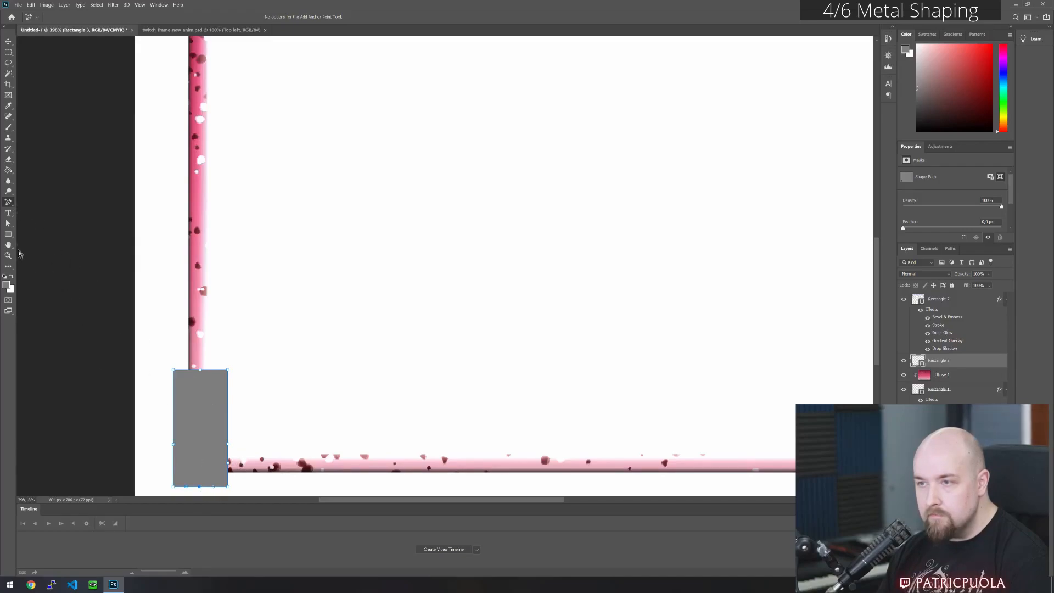
- Stretch the rectangle's lower-right anchors horizontally along the bottom border until the L-shaped piece is 160 px wide
click(8, 223)
click(252, 456)
drag(250, 453, 221, 492)
key(shift+Right)
key(shift+Right)
key(shift+Right)
key(shift+Right)
key(shift+Right)
key(shift+Right)
key(shift+Right)
key(shift+Right)
key(shift+Right)
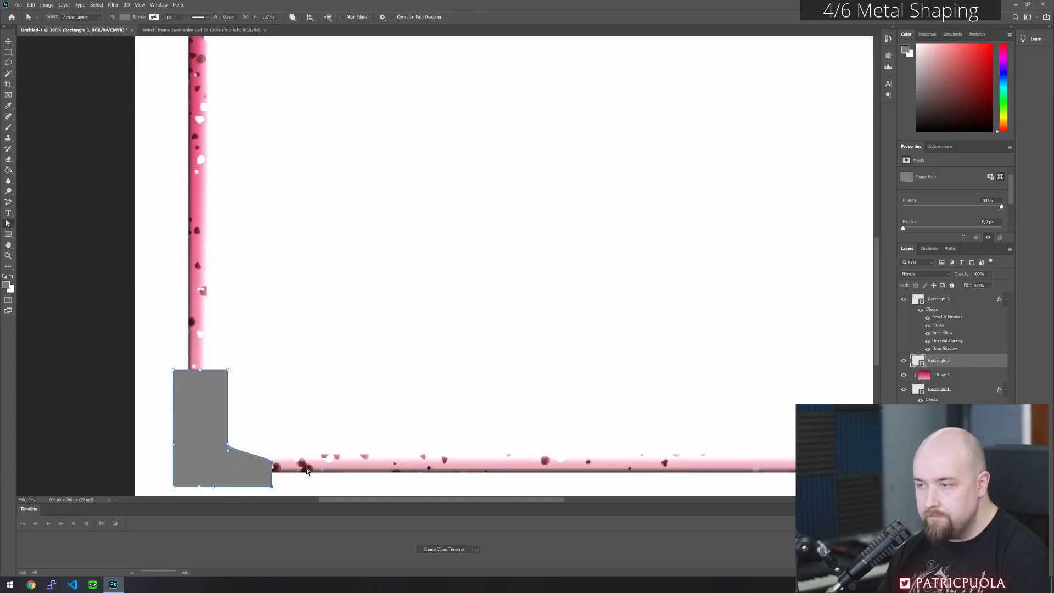
key(shift+Right)
key(shift+Right)
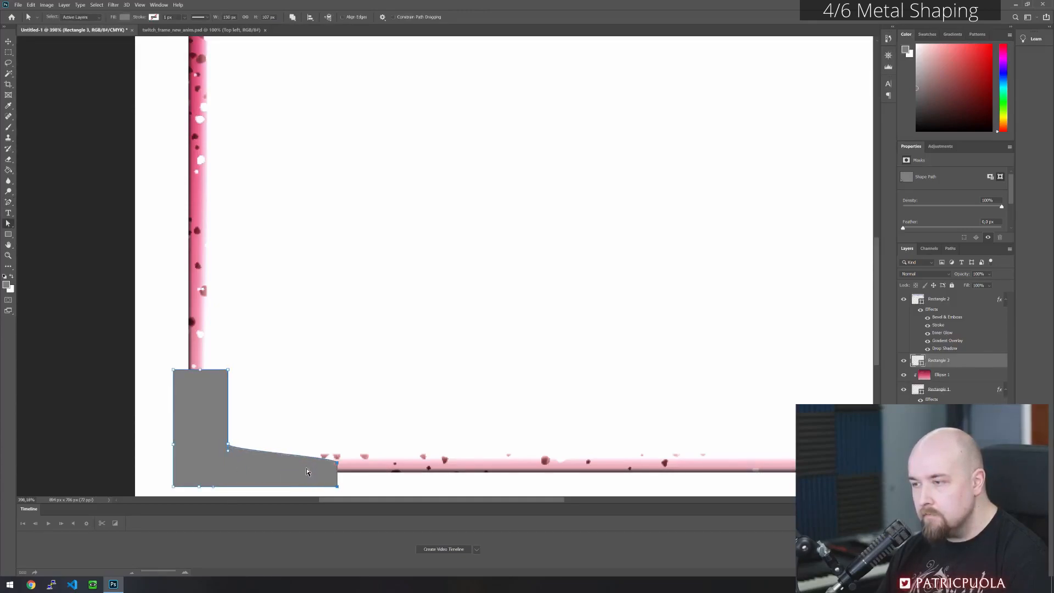
click(315, 346)
click(330, 469)
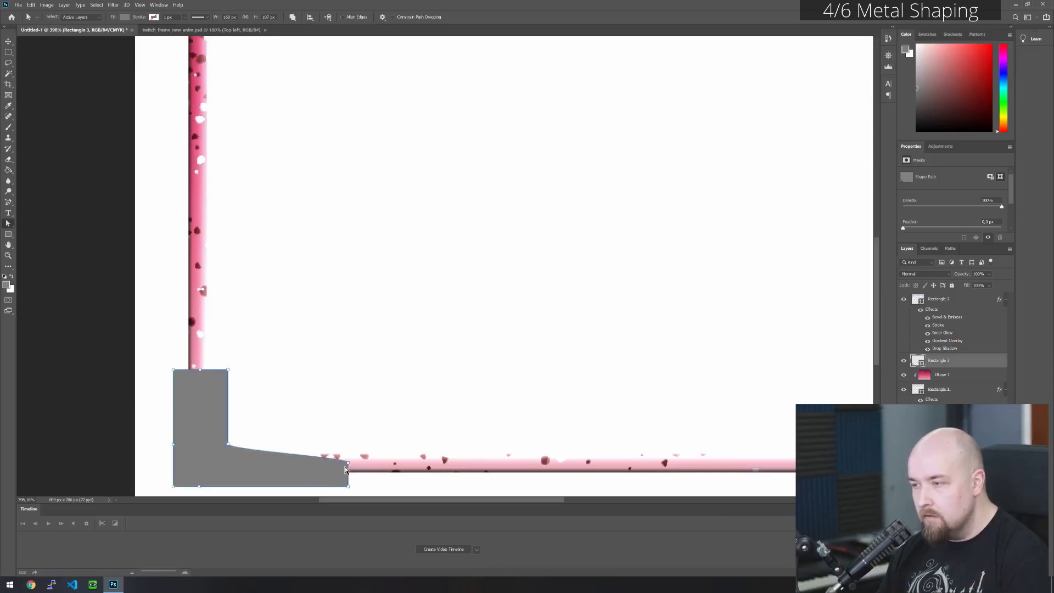
- Raise the upper anchor at the horizontal leg's outer end until the leg's top edge runs nearly level
click(348, 463)
key(Up)
key(Up)
key(Up)
key(Up)
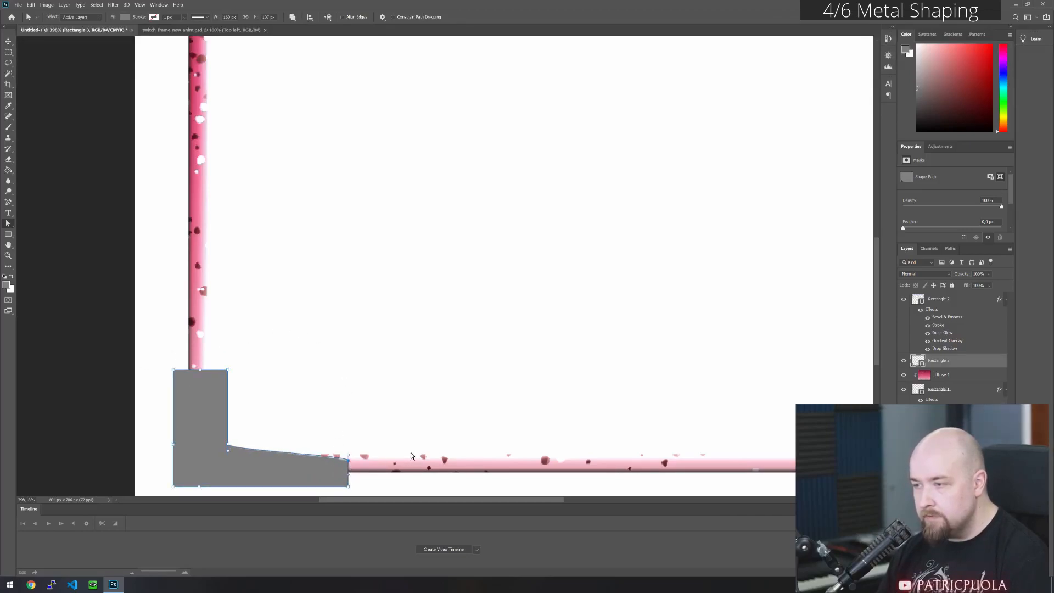
key(Up)
key(Up)
key(Up)
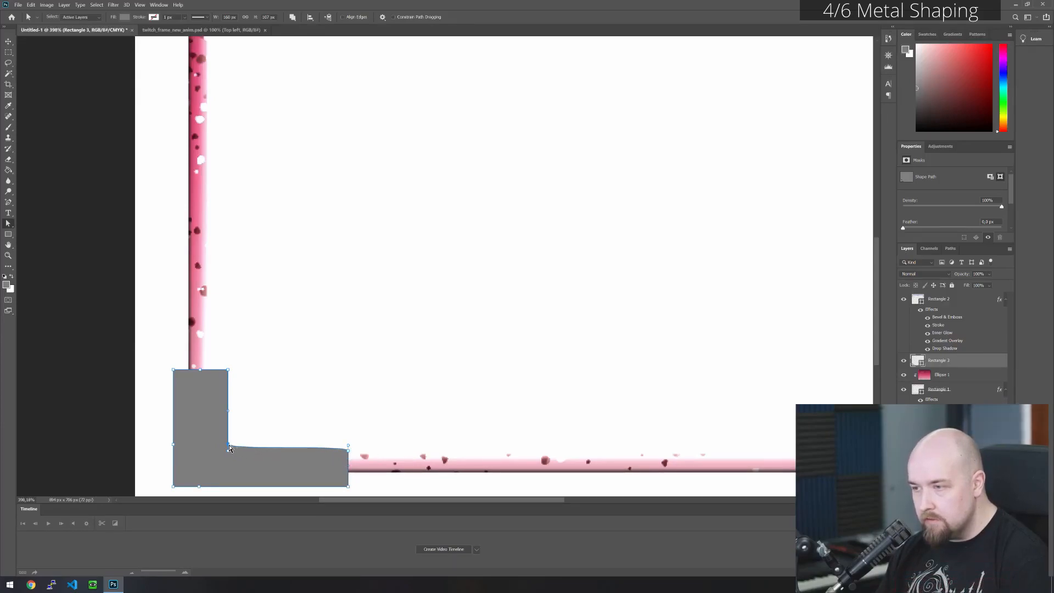
- Round the inner corner between the two legs by moving its anchor slightly outward and adjusting its curve handles
drag(228, 451, 245, 485)
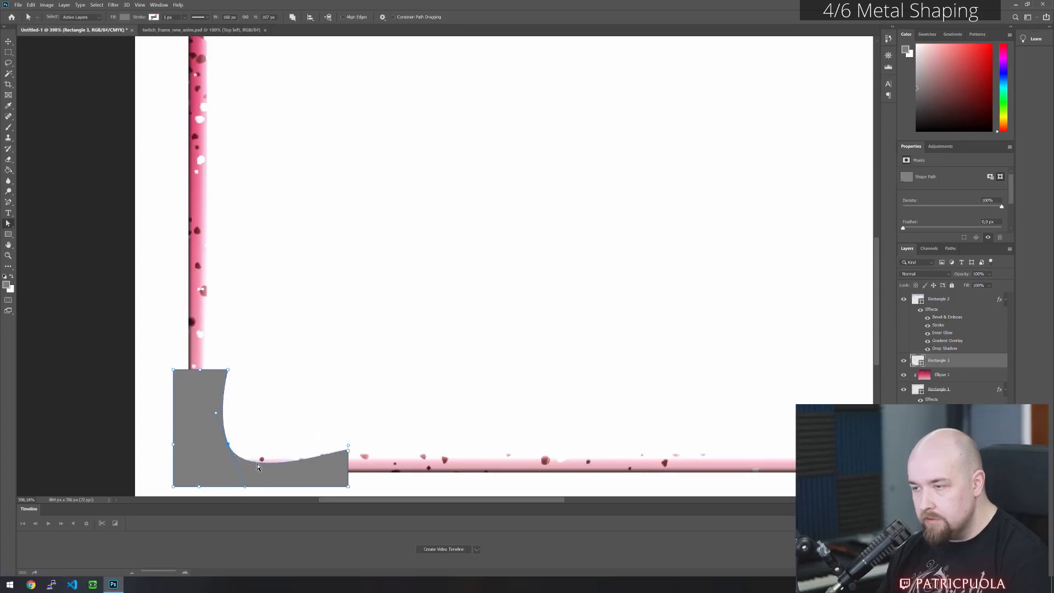
drag(228, 446, 234, 439)
drag(250, 486, 245, 460)
click(308, 445)
click(349, 456)
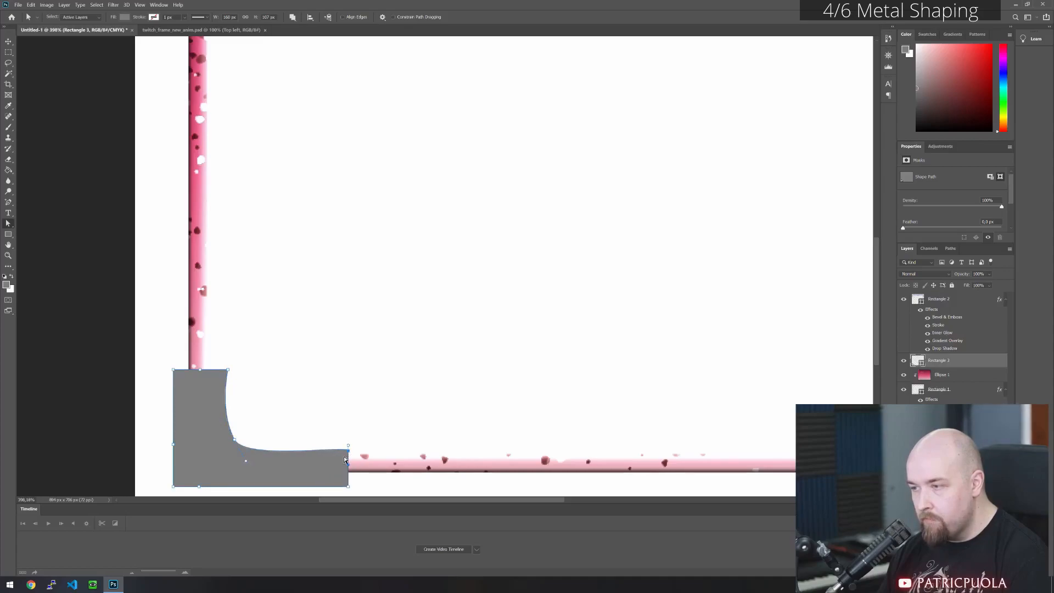
- Refine the upper anchor at the horizontal leg's outer end to a slight rise, undoing the more strongly flared versions
ctrl+alt+click(348, 451)
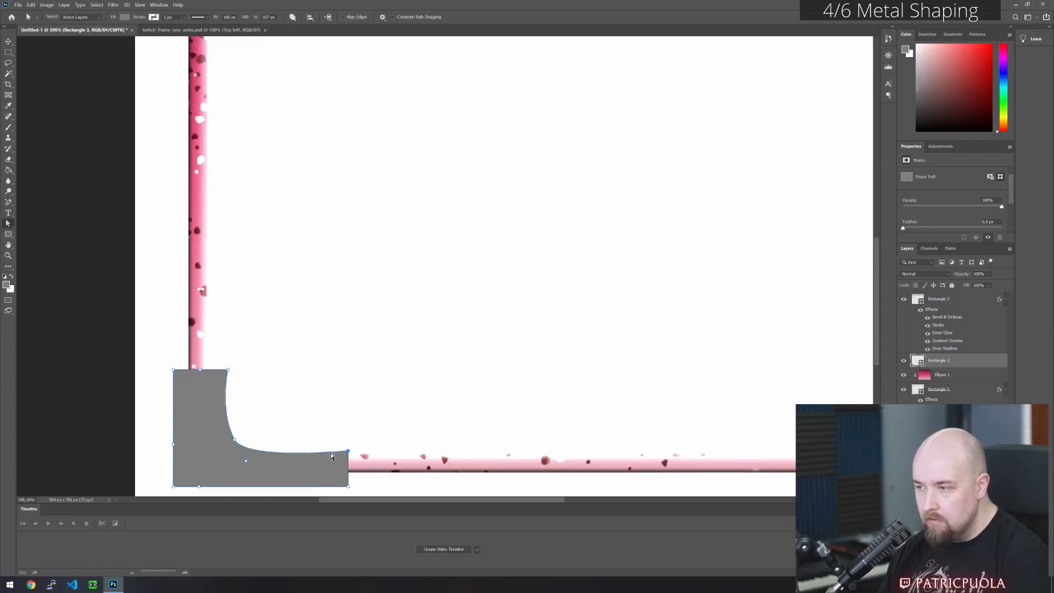
drag(347, 452, 353, 423)
key(ctrl+z)
click(429, 421)
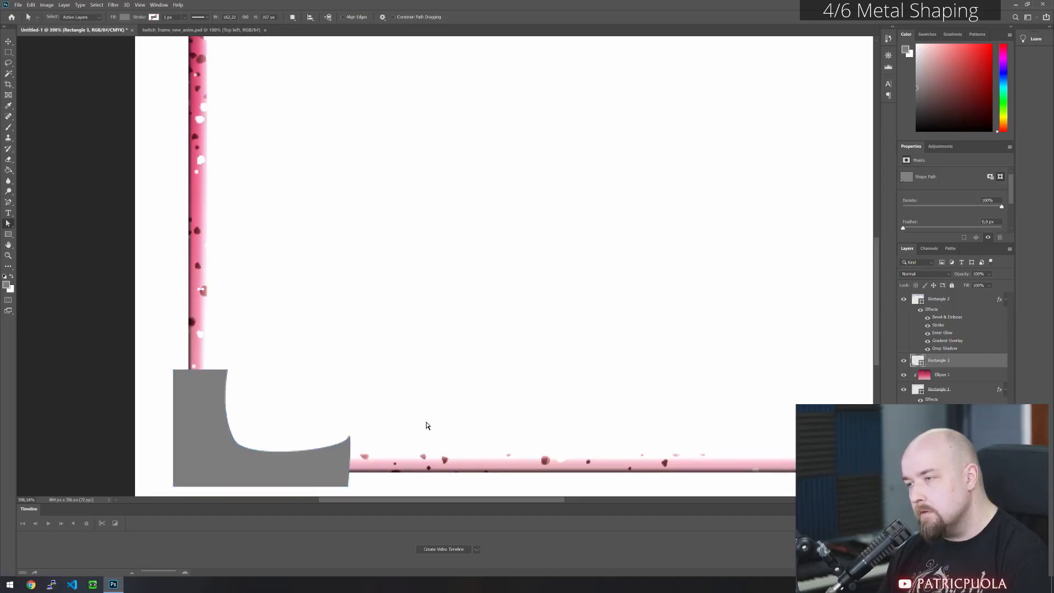
key(ctrl+z)
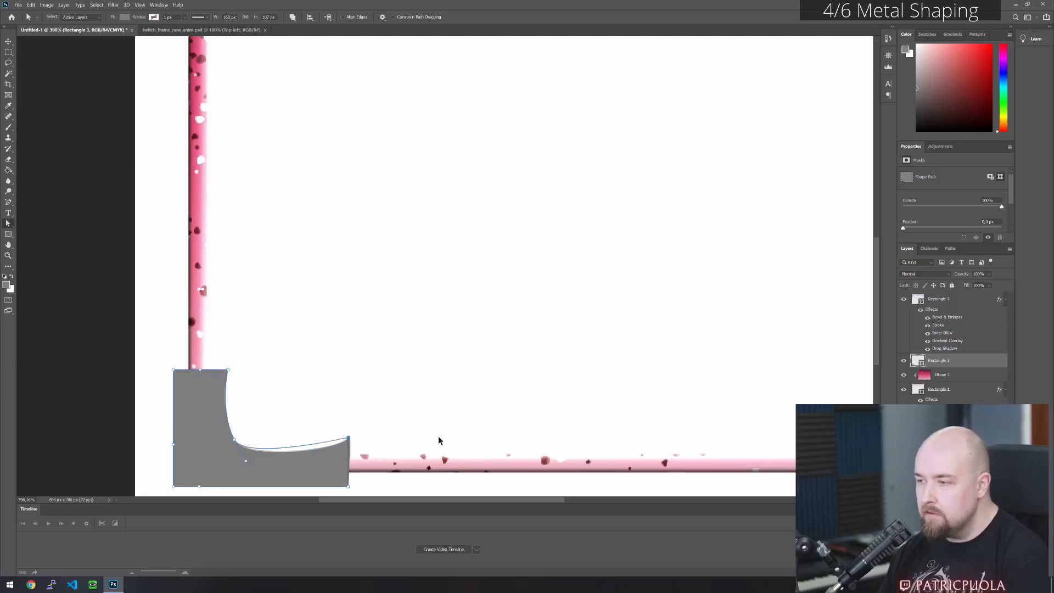
drag(348, 439, 350, 446)
click(372, 432)
click(348, 441)
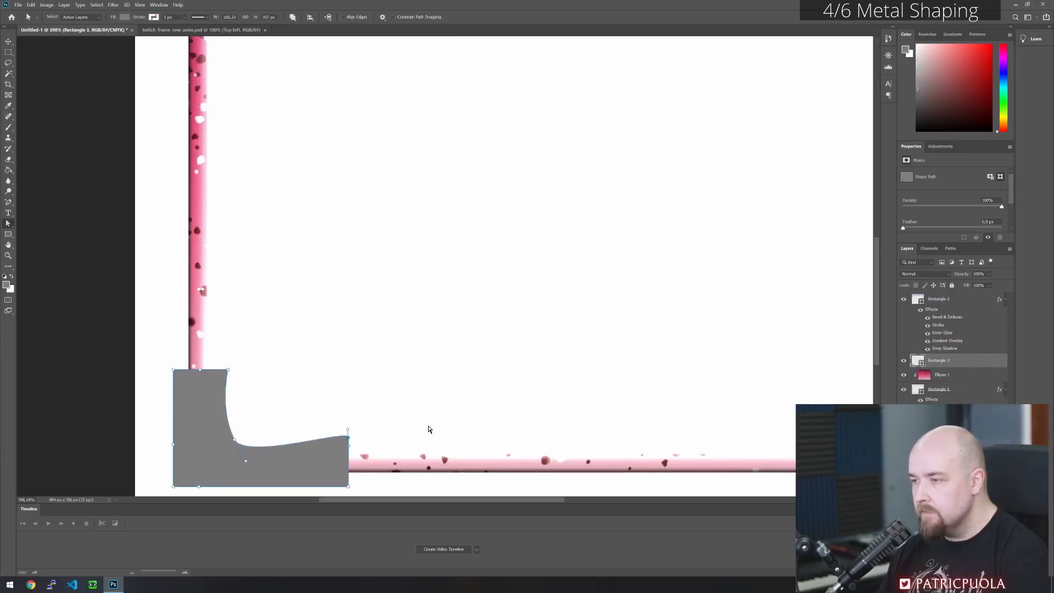
key(ctrl+z)
key(ctrl+z)
key(ctrl+shift+z)
- Shift the outer side anchor of the vertical leg inward and bend its handles to form an S-curve above the lower-left corner
click(194, 490)
click(184, 452)
drag(180, 435, 177, 433)
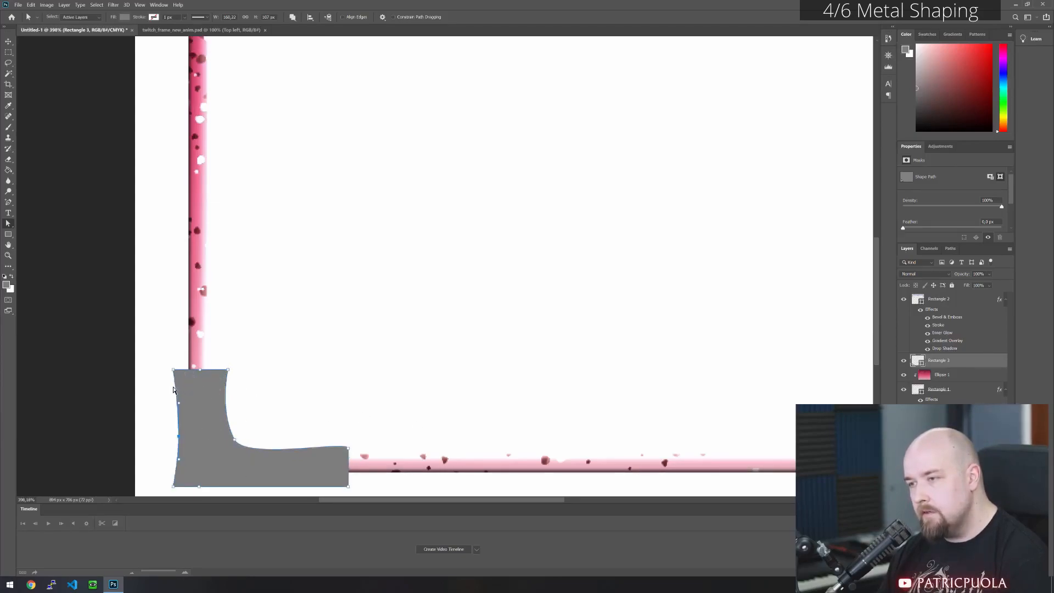
drag(176, 406, 172, 422)
drag(170, 423, 170, 422)
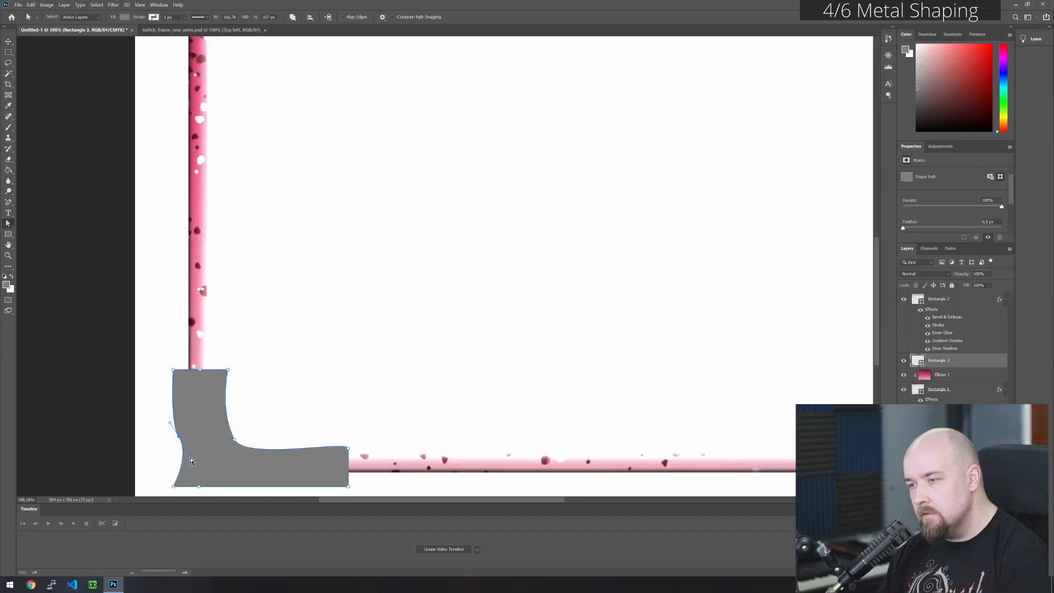
drag(202, 481, 202, 482)
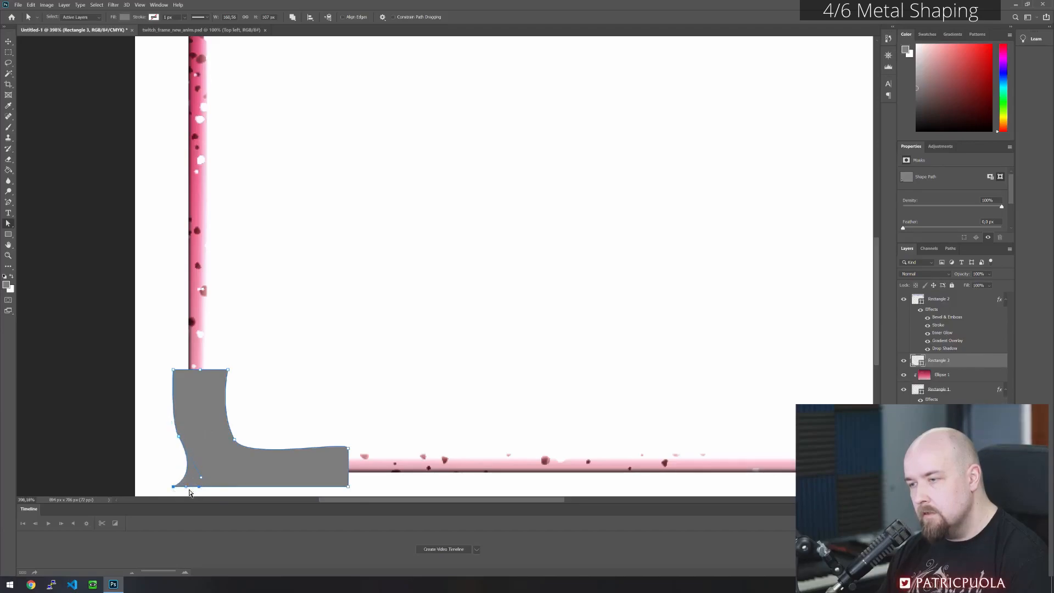
- Pull the lower-left corner anchor outward and up into a pointed spike, and curve the bottom edge beneath it
key(shift+Left)
key(shift+Left)
key(shift+Up)
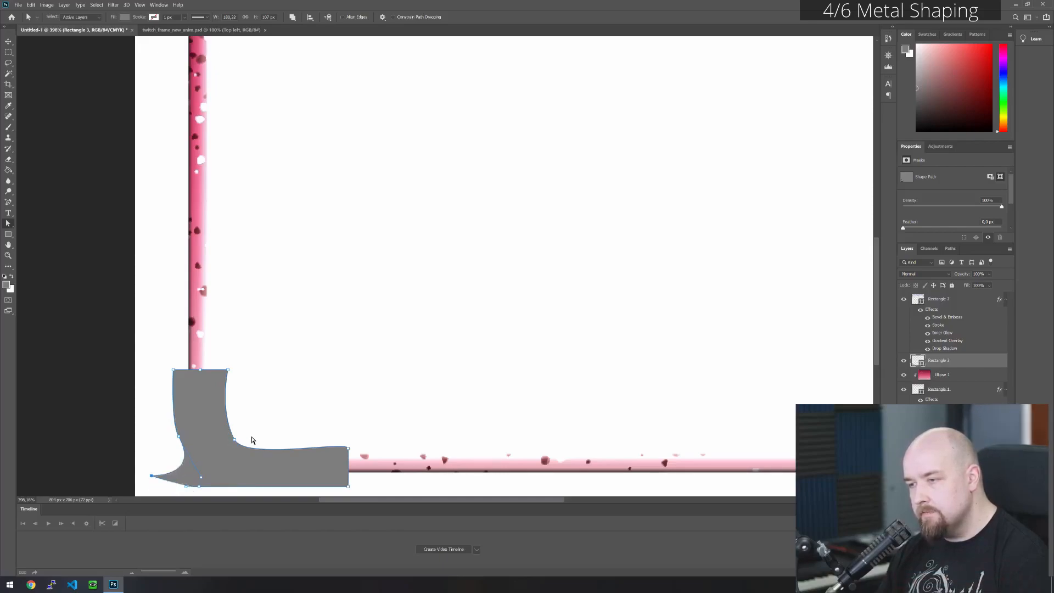
key(shift+Right)
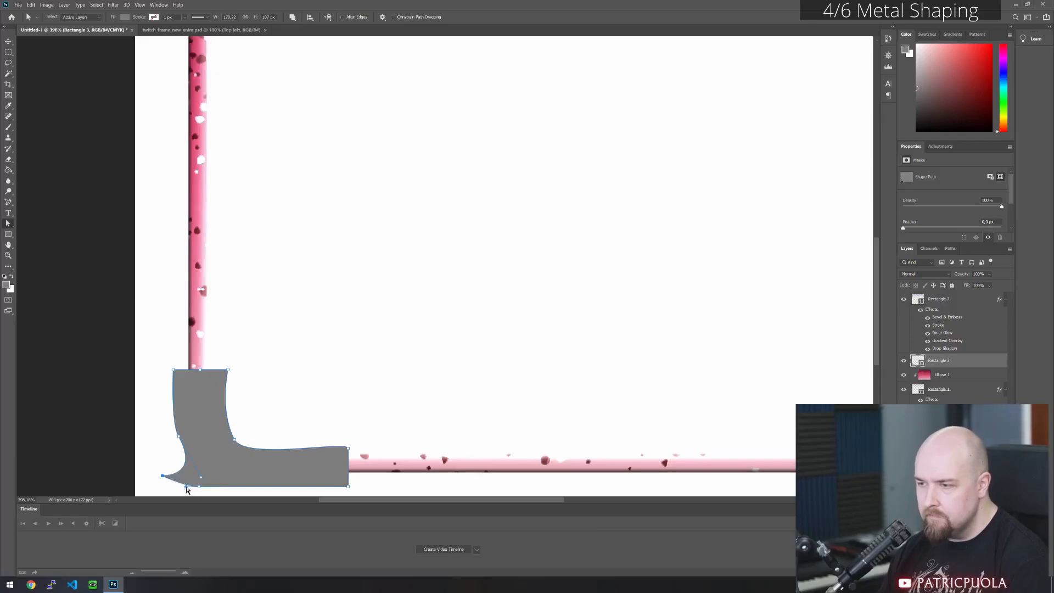
drag(186, 490, 181, 497)
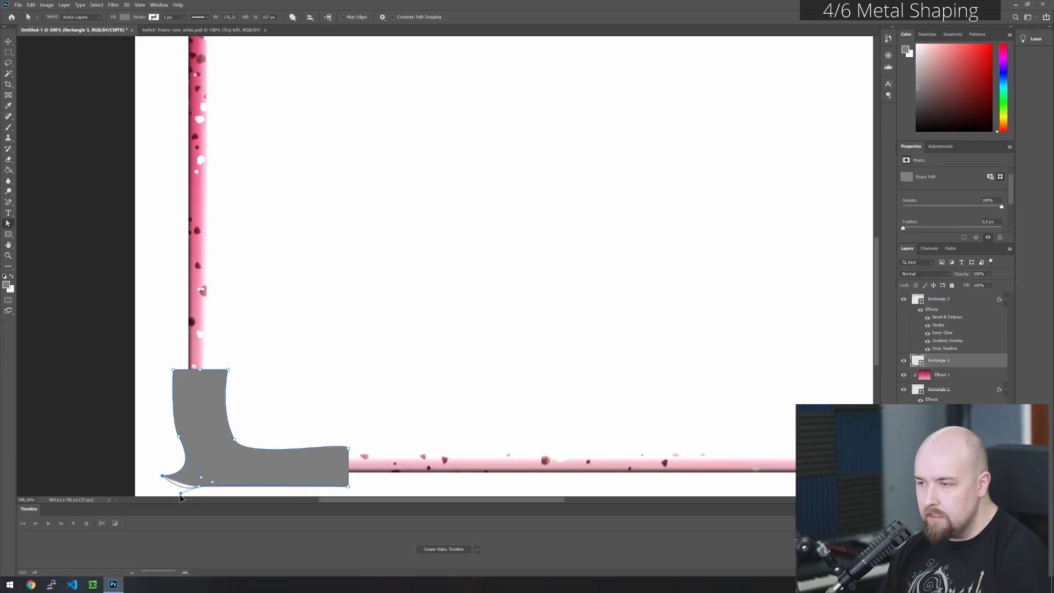
click(358, 407)
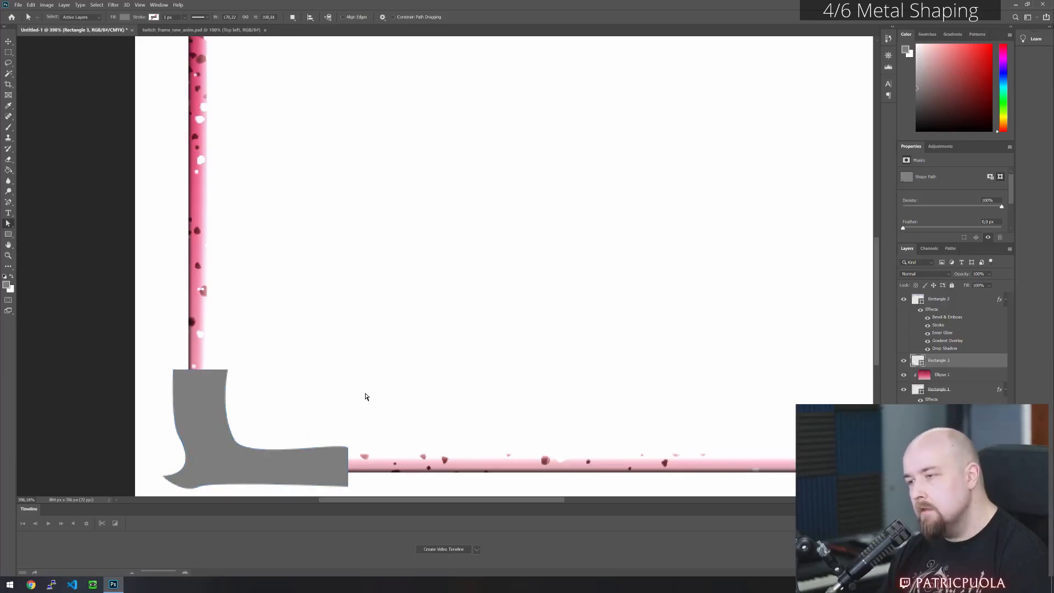
- Narrow the vertical leg's top by nudging its upper-right anchor inward
scroll(349, 397, down, 2)
scroll(219, 375, up, 3)
click(239, 387)
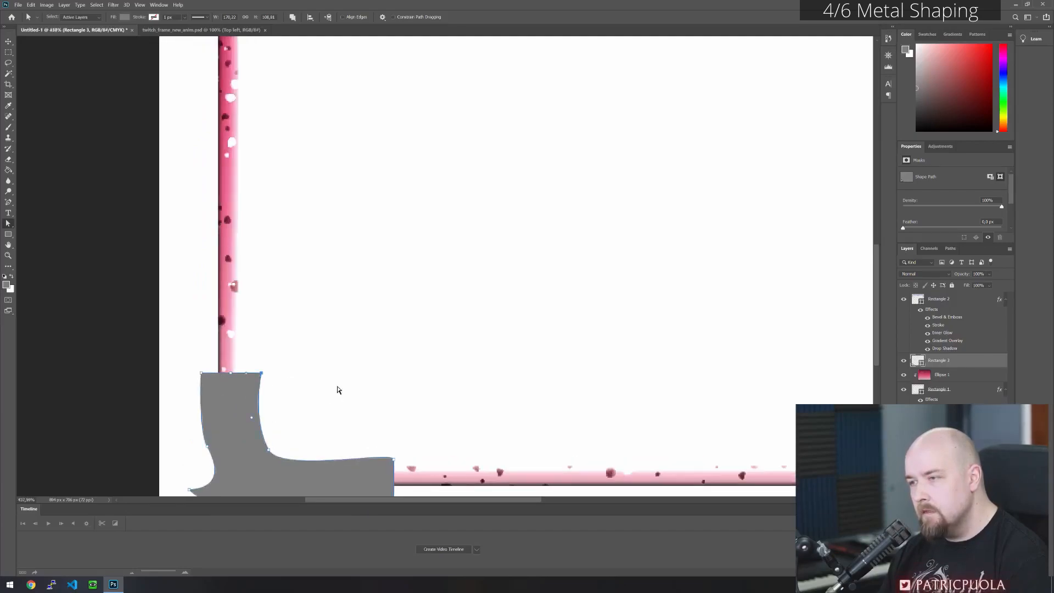
key(Left)
key(Left)
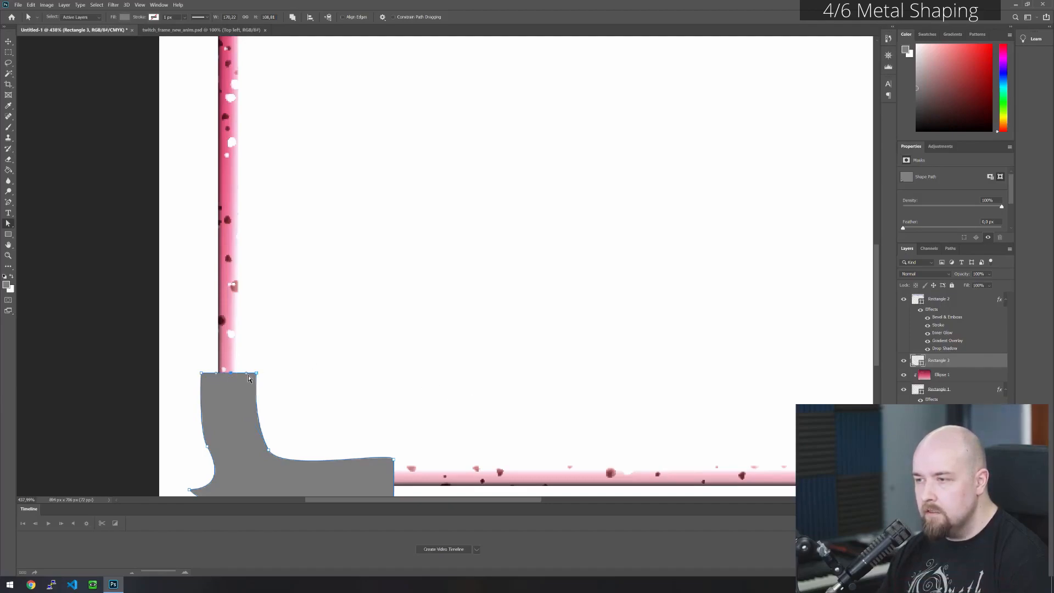
- Raise the middle anchor of the vertical leg's top edge by about 10 px to give it a rounded cap
drag(446, 232, 476, 260)
key(Up)
key(Up)
key(Up)
key(Up)
key(Up)
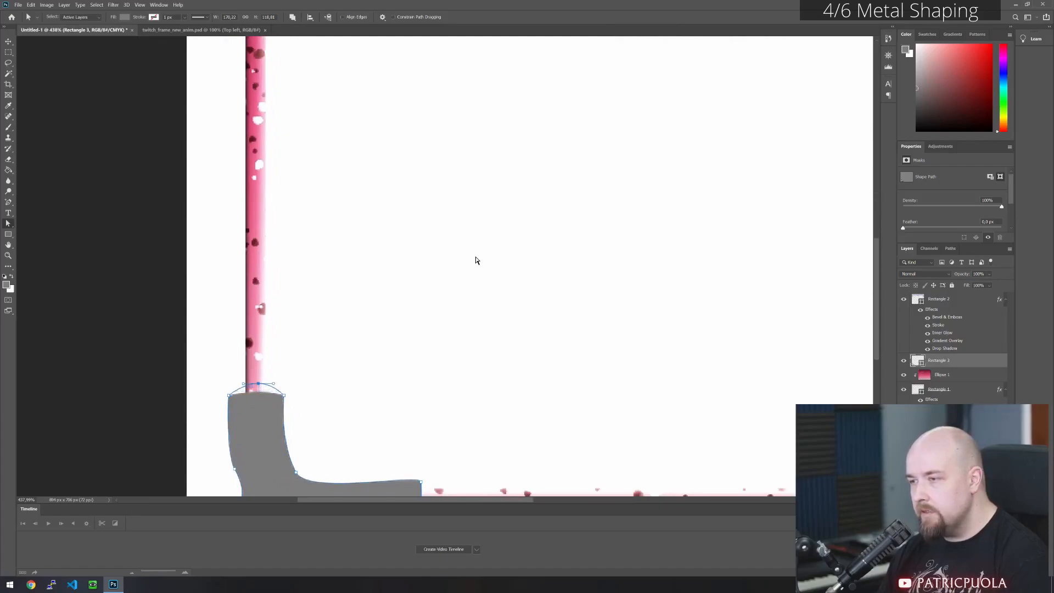
click(475, 260)
scroll(470, 307, down, 3)
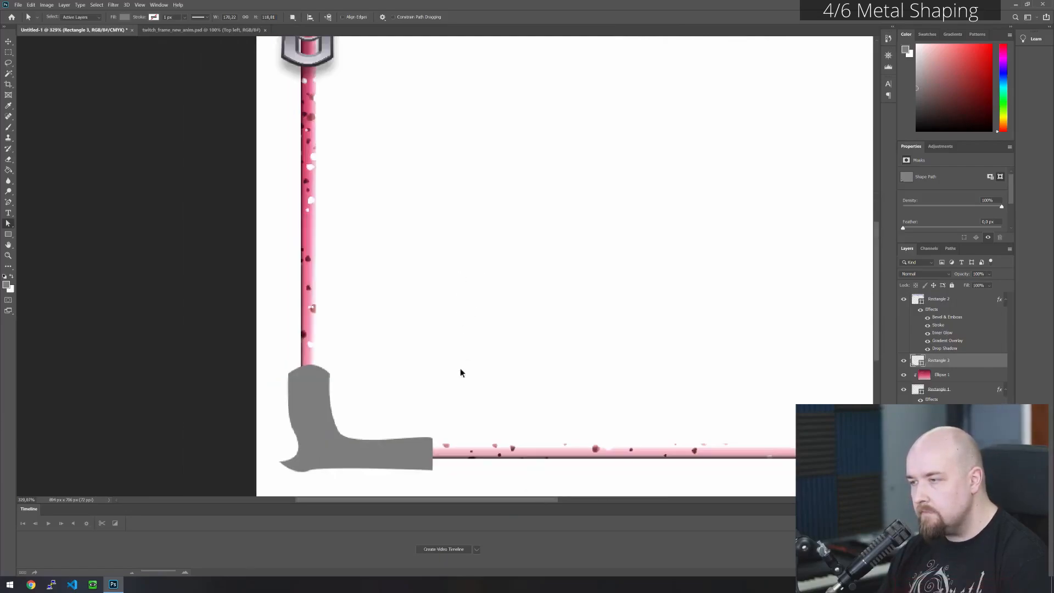
- Adjust both handles of the inner corner anchor to straighten the vertical leg's inner side and deepen the curve into the horizontal leg
scroll(330, 427, up, 3)
click(331, 414)
drag(340, 435, 328, 426)
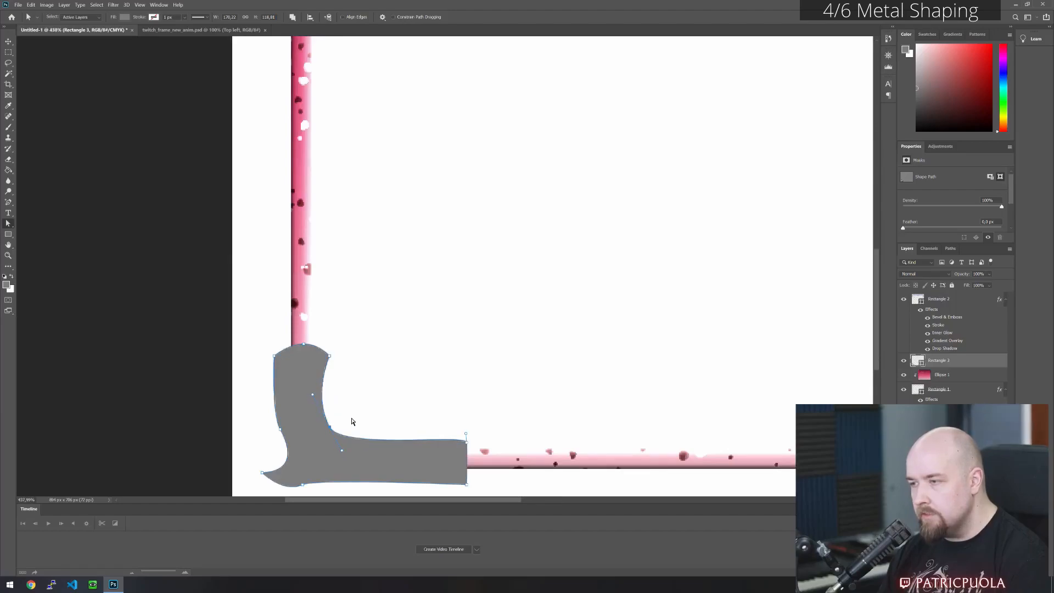
drag(312, 397, 329, 402)
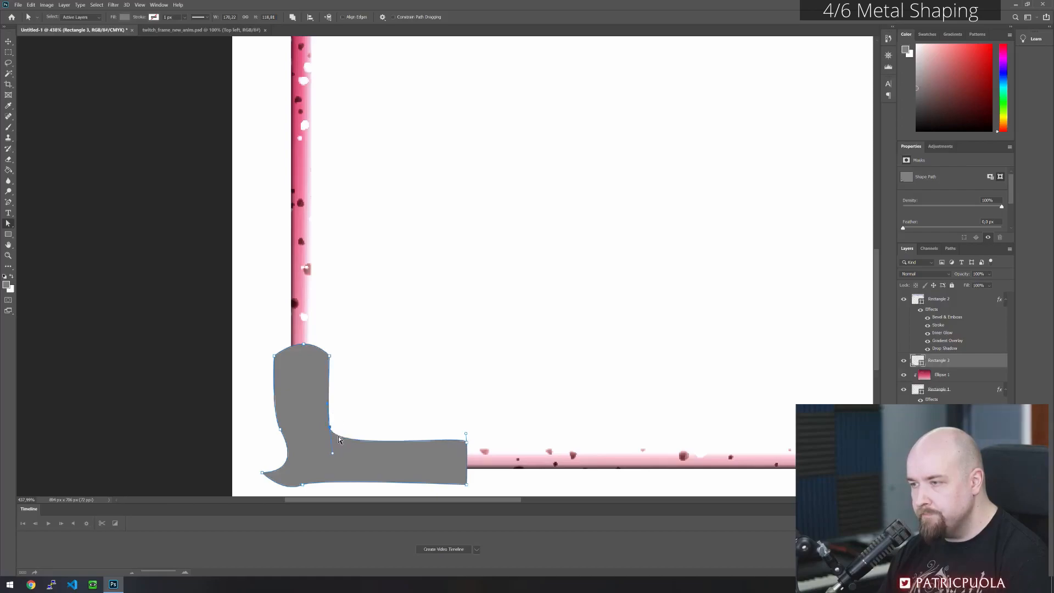
drag(333, 456, 327, 469)
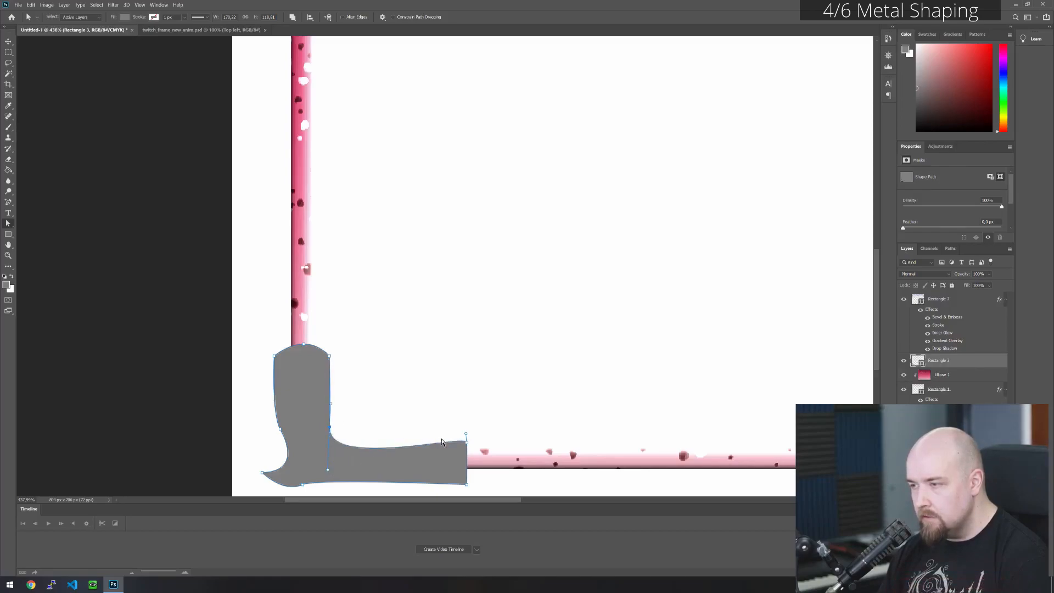
- Add an anchor on the horizontal leg's upper edge and pull it up and toward the vertical leg to form a hump
click(9, 202)
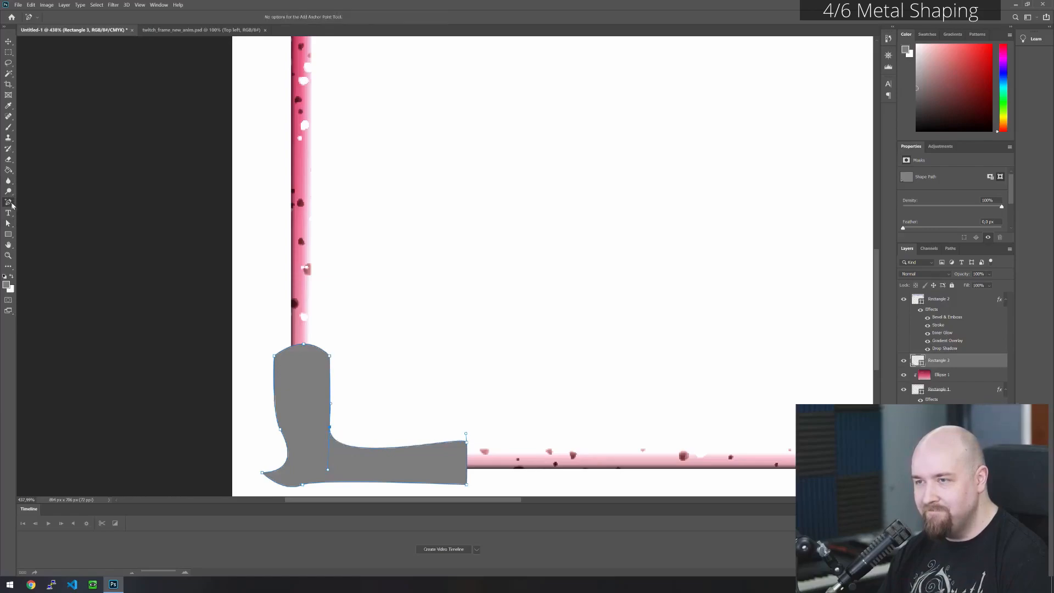
click(391, 448)
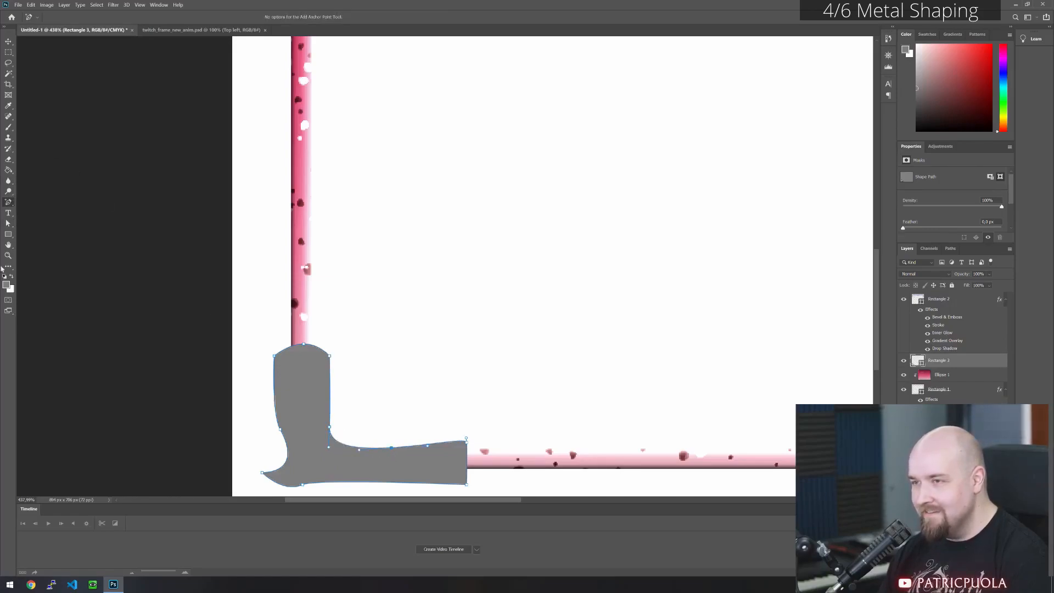
click(7, 223)
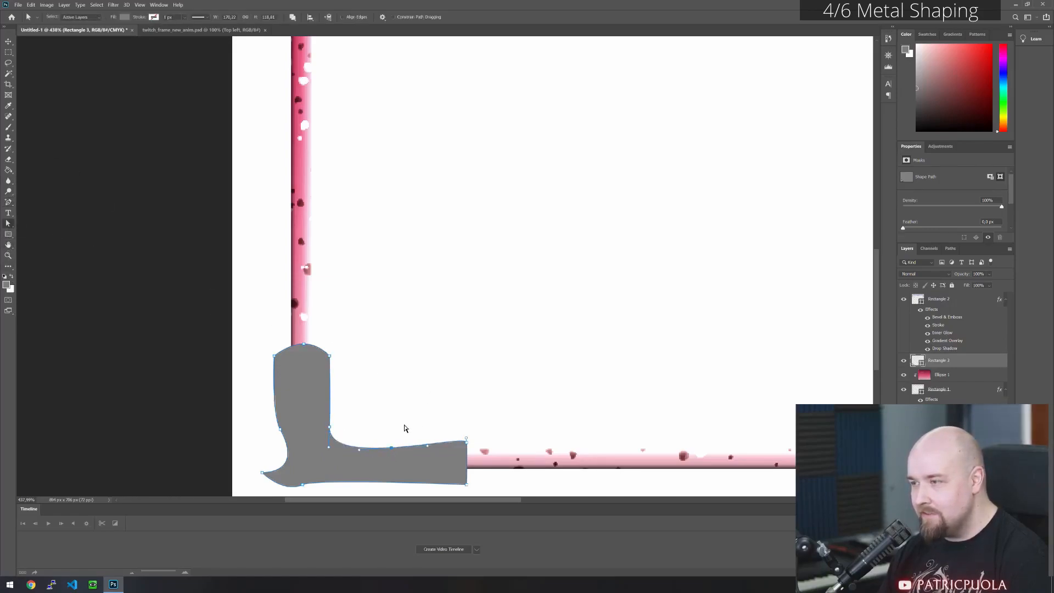
drag(390, 448, 378, 435)
click(353, 423)
- Adjust the inner corner's lower handle and shift the hump anchor further toward the corner, sharpening the dip between the legs
click(329, 430)
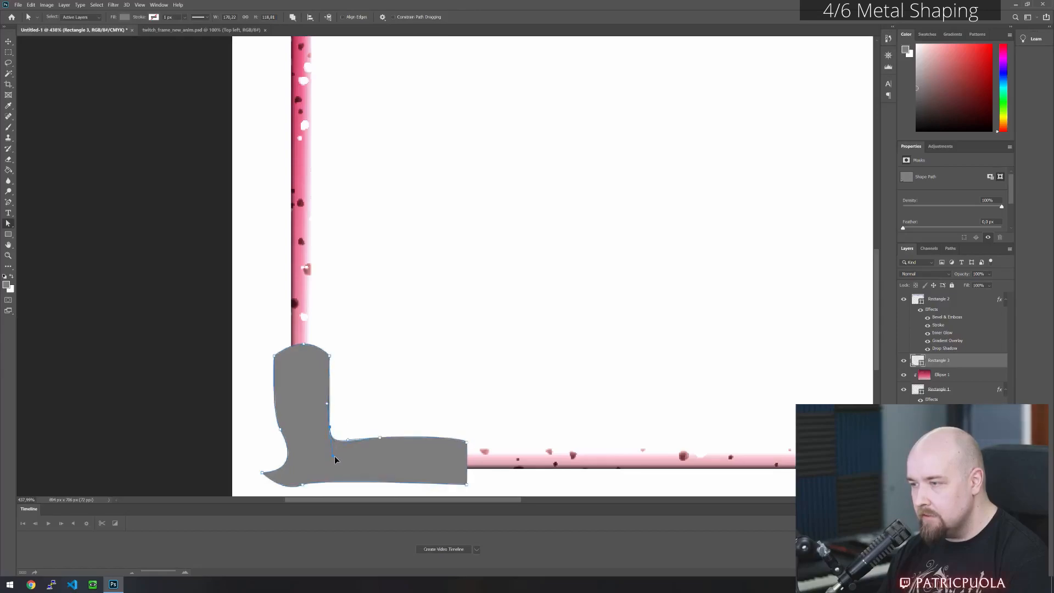
drag(334, 465, 331, 467)
drag(380, 438, 367, 435)
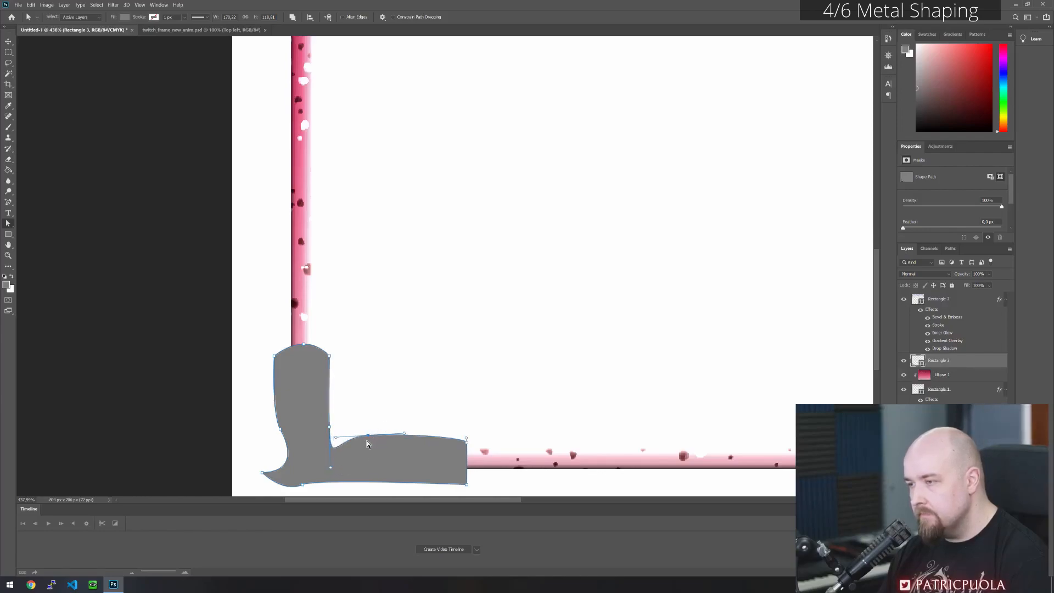
click(403, 422)
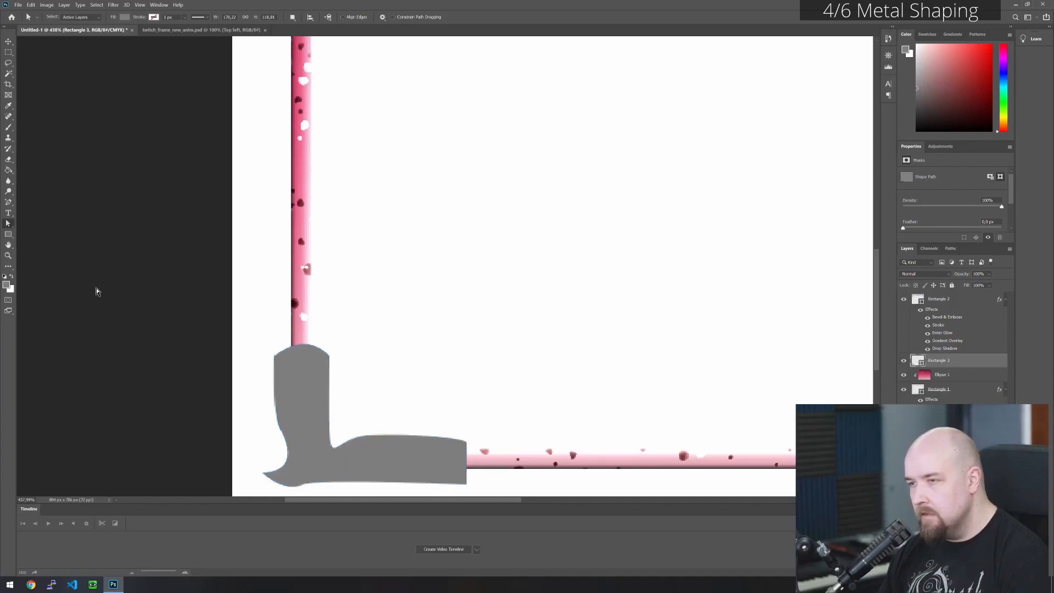
- Add six anchor points spaced along the upper edge of the horizontal leg
click(9, 203)
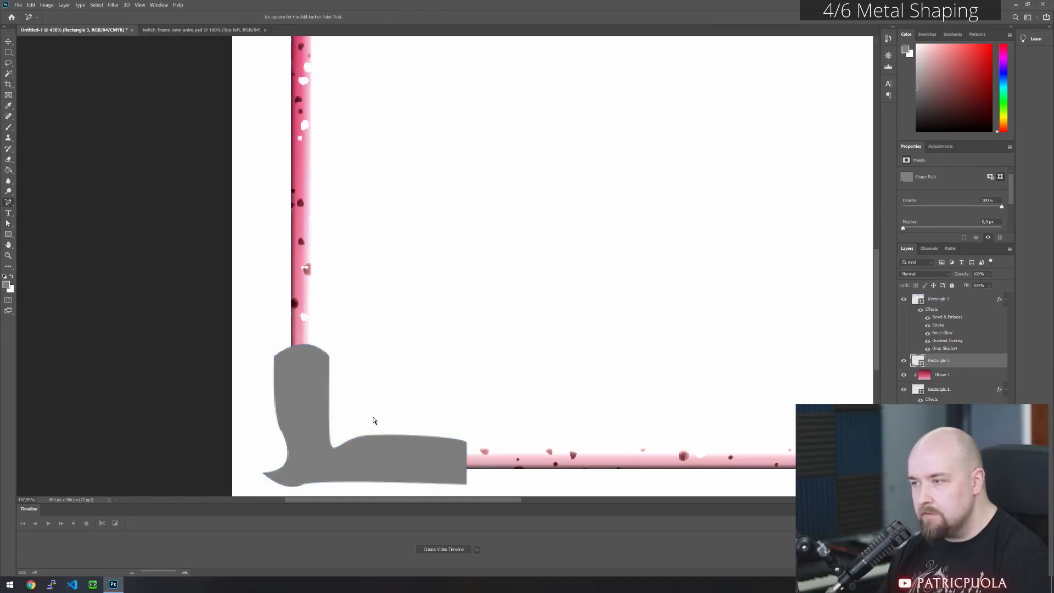
click(8, 223)
click(384, 464)
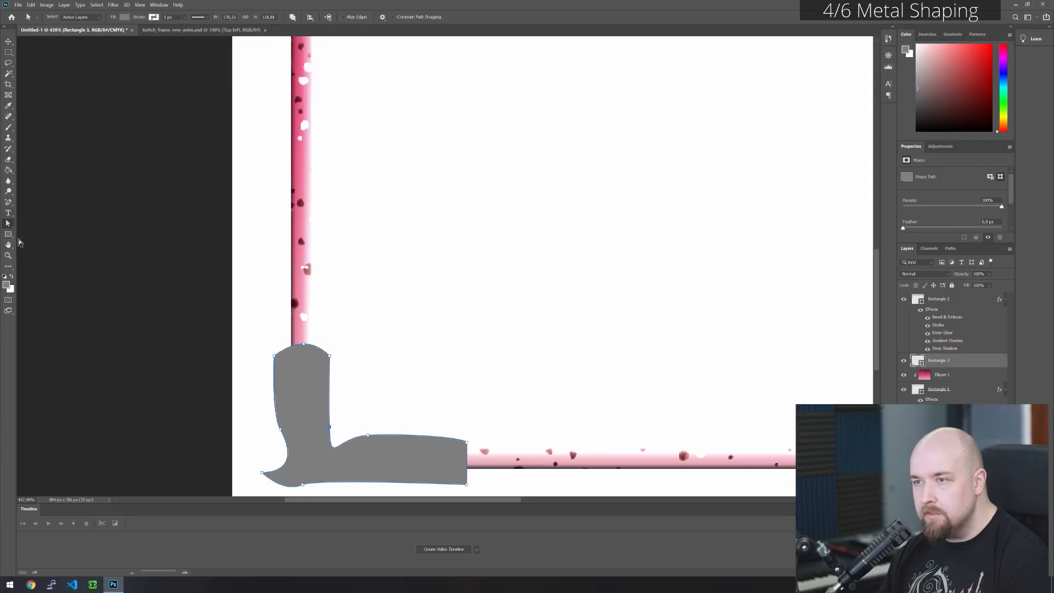
click(10, 202)
click(373, 435)
click(383, 435)
click(398, 435)
click(410, 435)
click(419, 435)
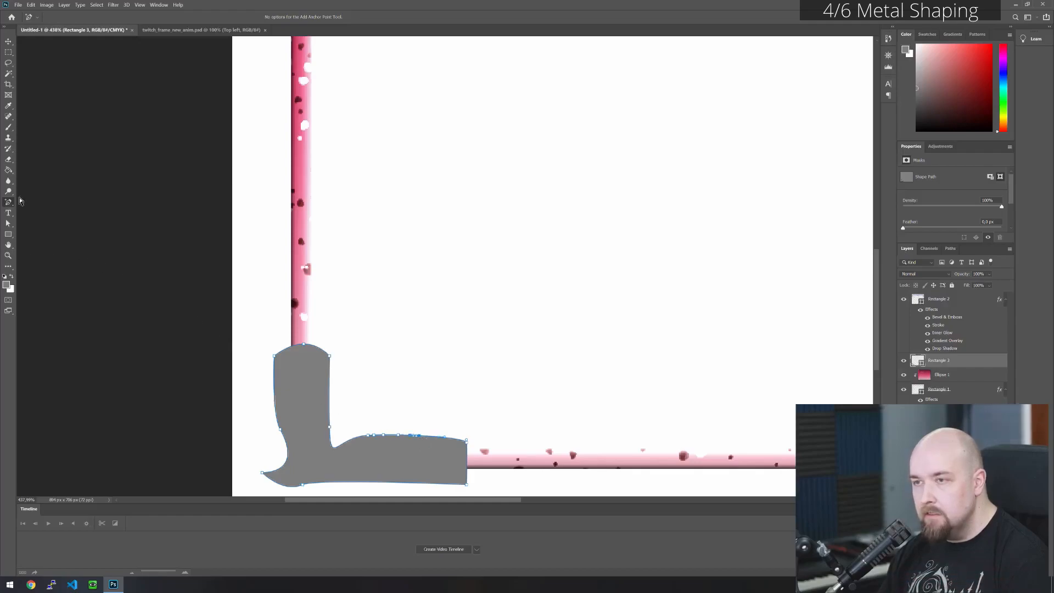
click(431, 435)
click(9, 224)
click(461, 402)
click(437, 483)
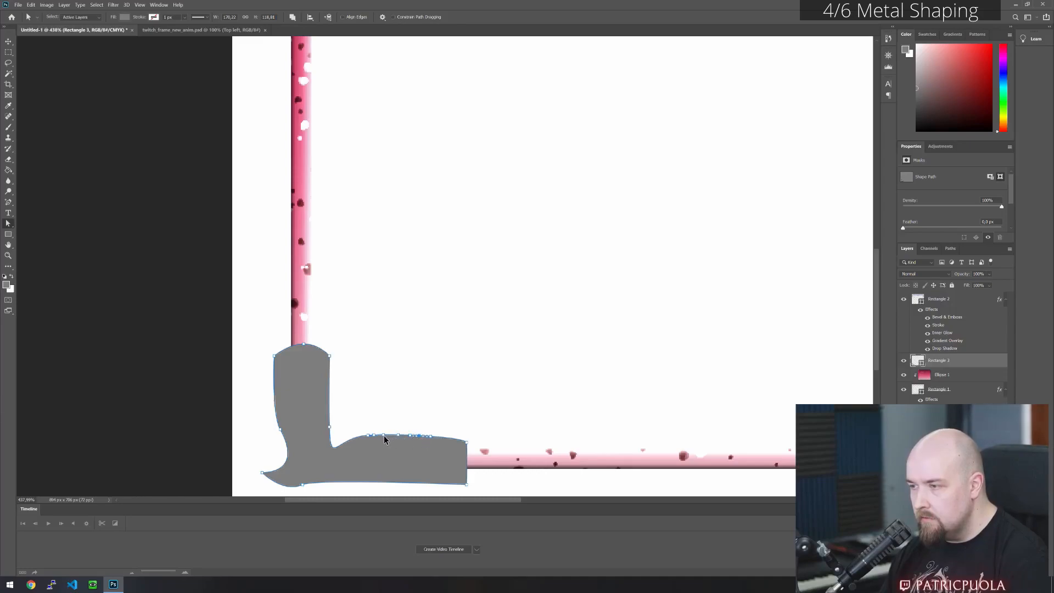
drag(261, 345, 465, 487)
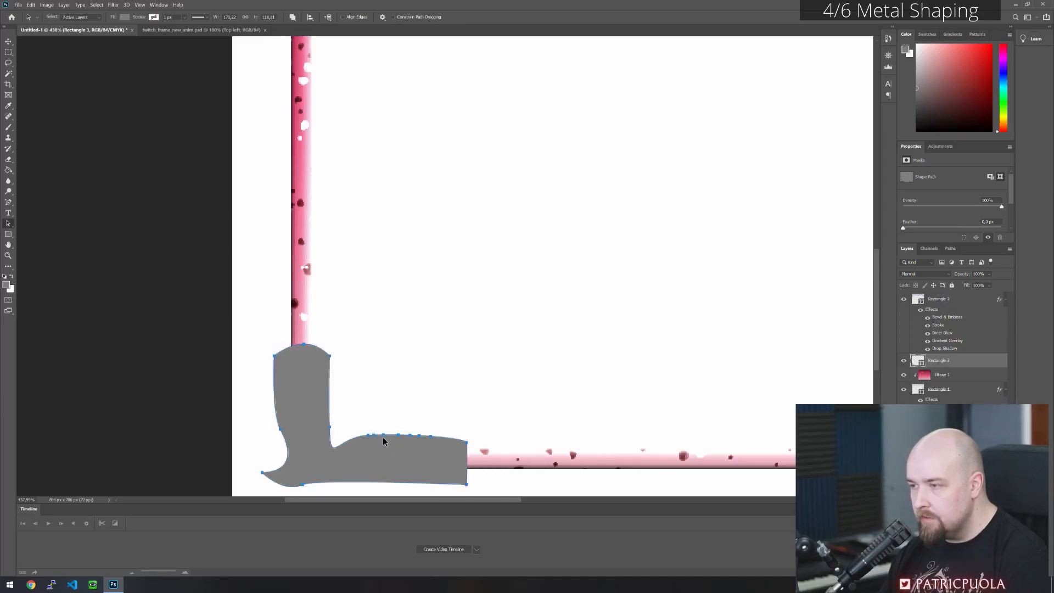
click(395, 428)
click(400, 440)
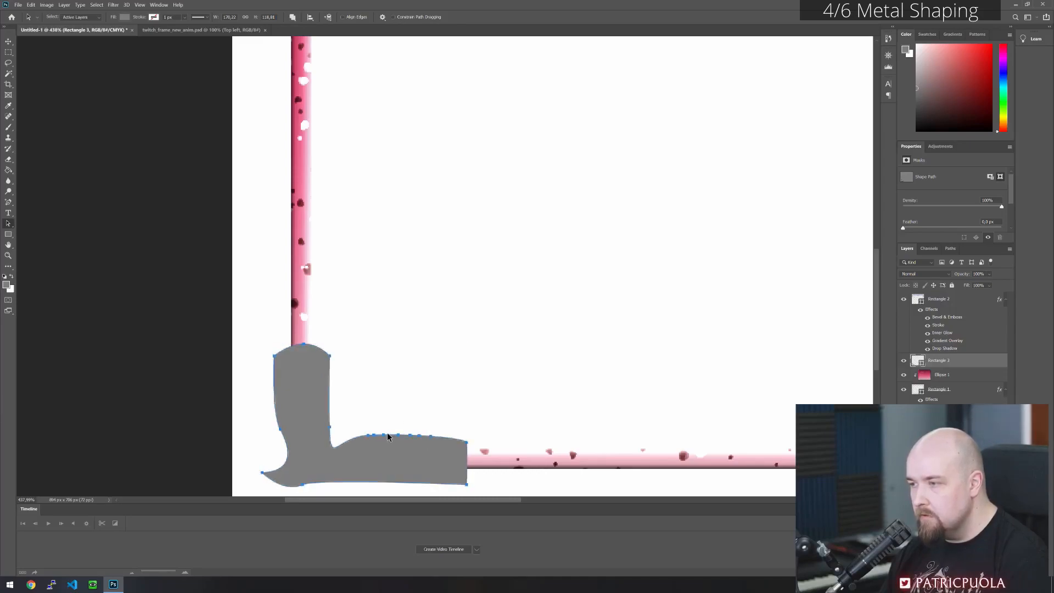
click(9, 225)
click(44, 221)
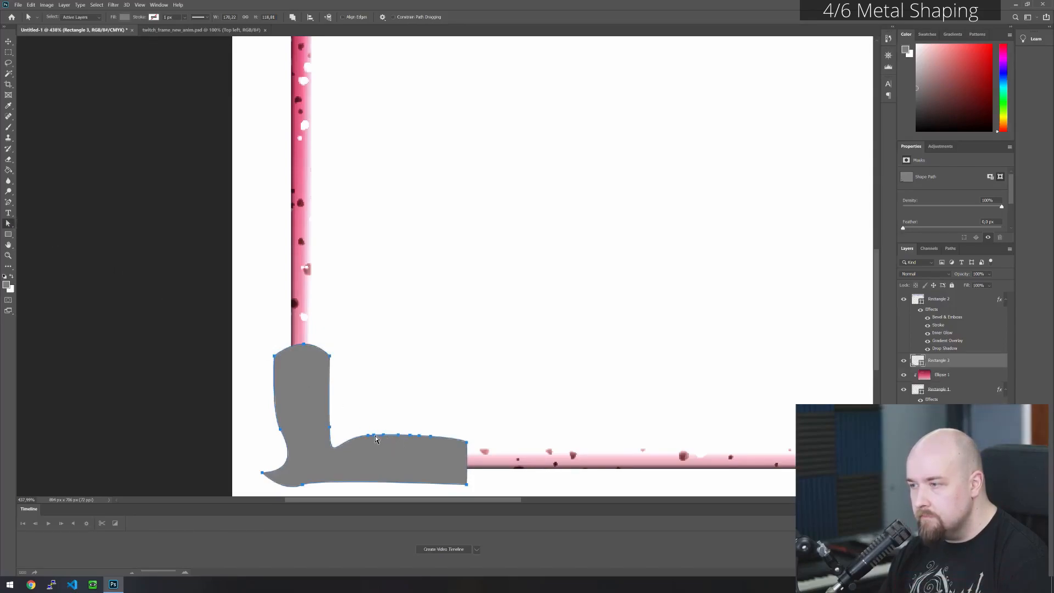
click(398, 434)
click(407, 442)
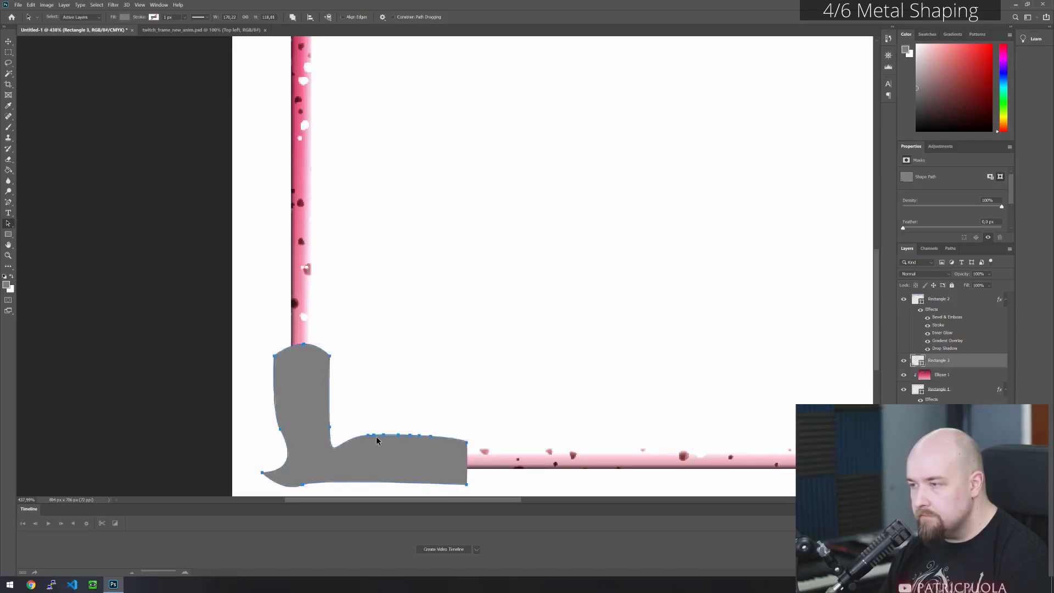
right_click(9, 224)
click(36, 231)
- Select alternate added anchors on the horizontal leg's upper edge, lower them and shift them left to cut slanted notches between teeth
click(374, 436)
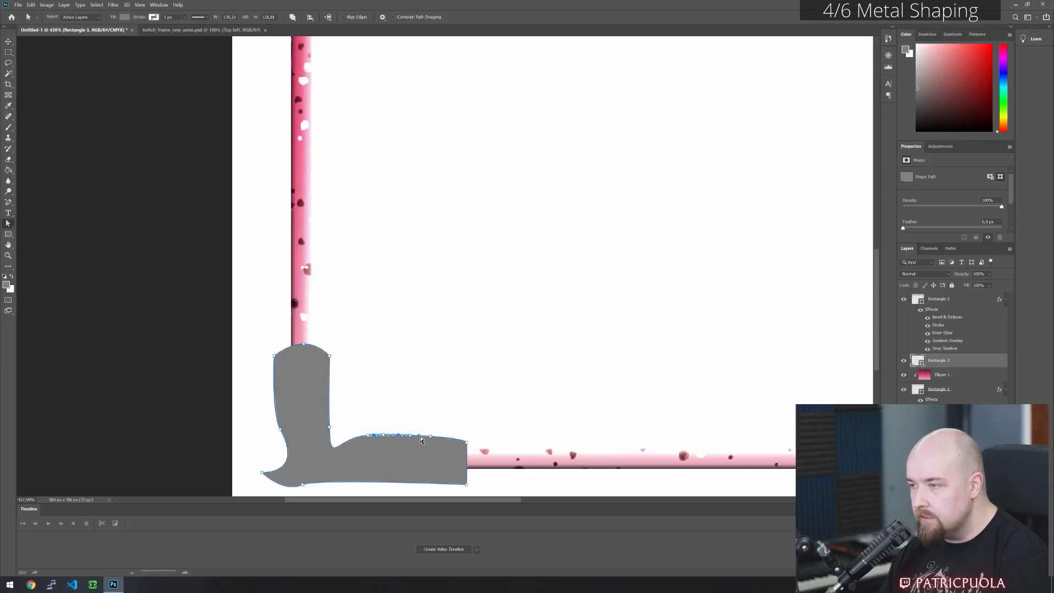
key(Down)
key(Down)
key(Down)
key(Down)
key(Down)
key(Down)
key(Down)
key(Down)
key(Down)
key(Down)
key(Down)
key(Down)
key(Down)
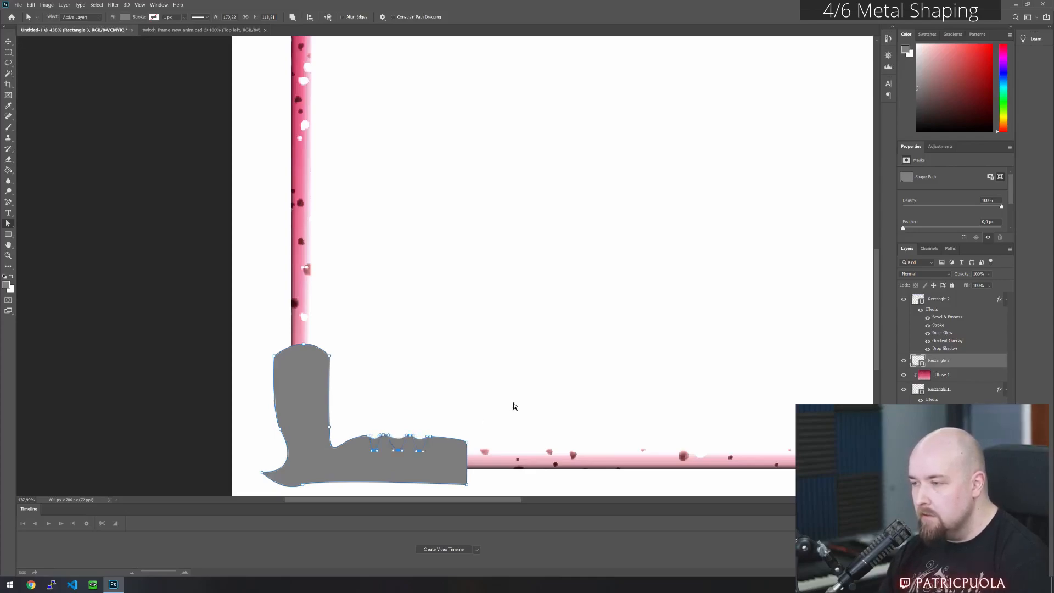
key(shift+Left)
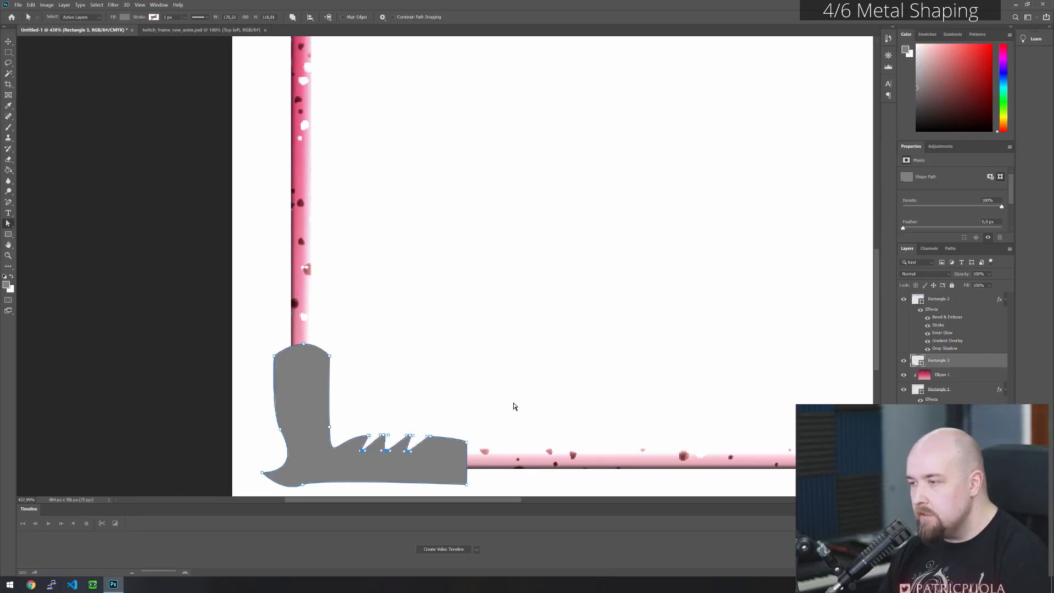
click(361, 395)
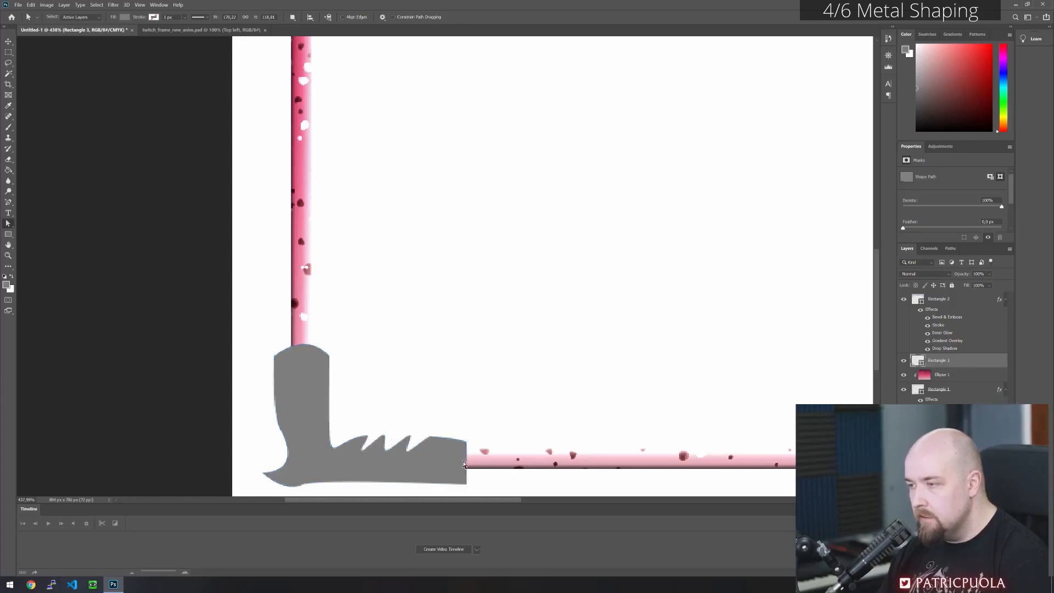
- Select the tooth tips along the horizontal leg and nudge them left to make the teeth more upright
click(432, 450)
drag(354, 422, 435, 439)
key(Left)
key(Left)
key(Left)
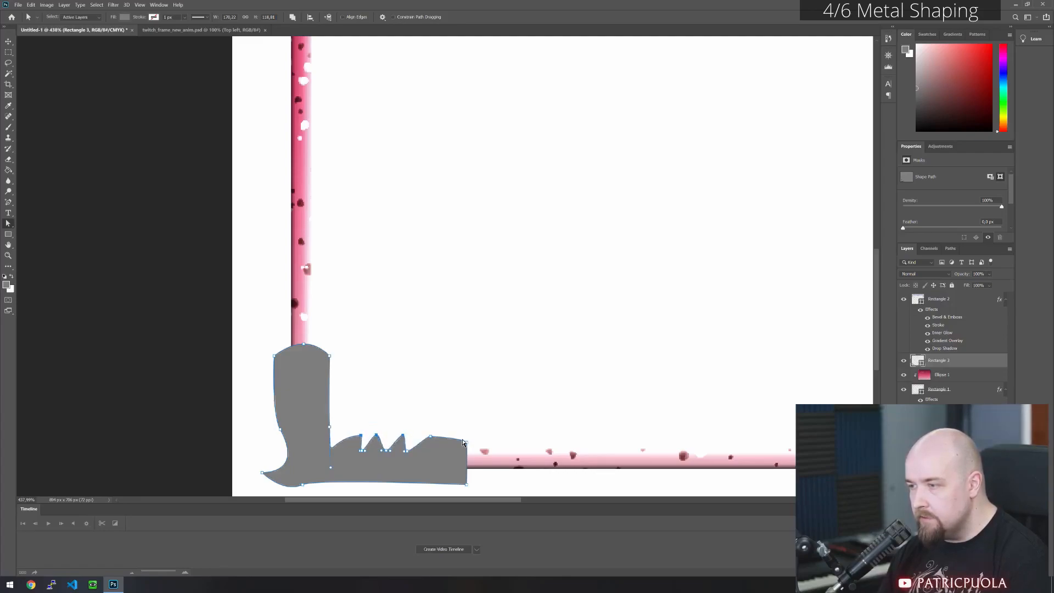
- Nudge the second and third tooth tips right so the teeth lean toward the horizontal leg's outer end
click(385, 418)
drag(371, 420, 442, 441)
key(Right)
key(Right)
click(375, 427)
key(Right)
key(Right)
- Raise the upper and lower corner anchors at the horizontal leg's outer end
key(Up)
key(Up)
key(Up)
drag(474, 490, 462, 480)
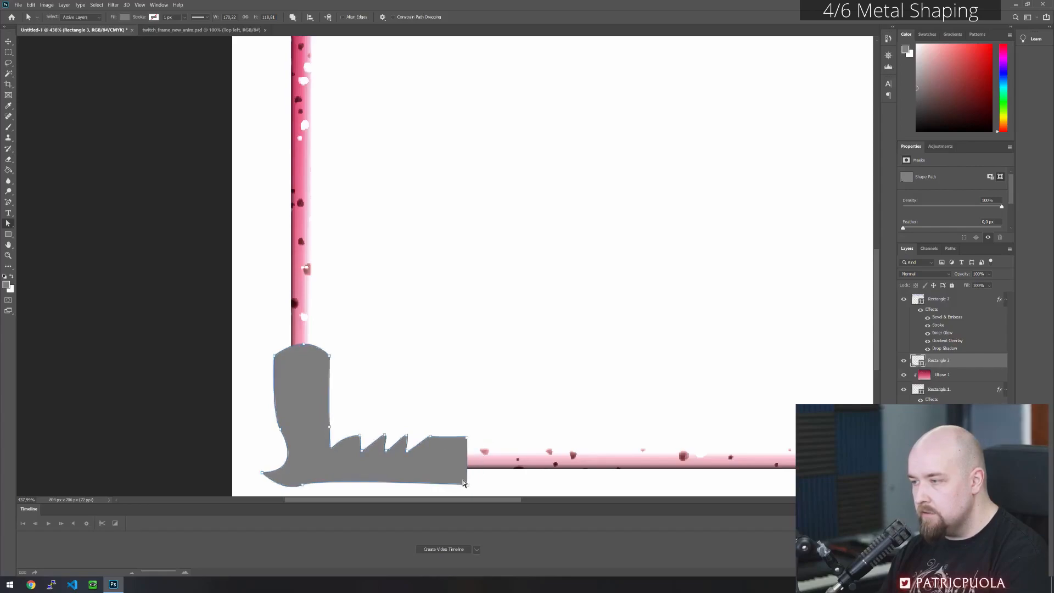
key(Up)
key(Up)
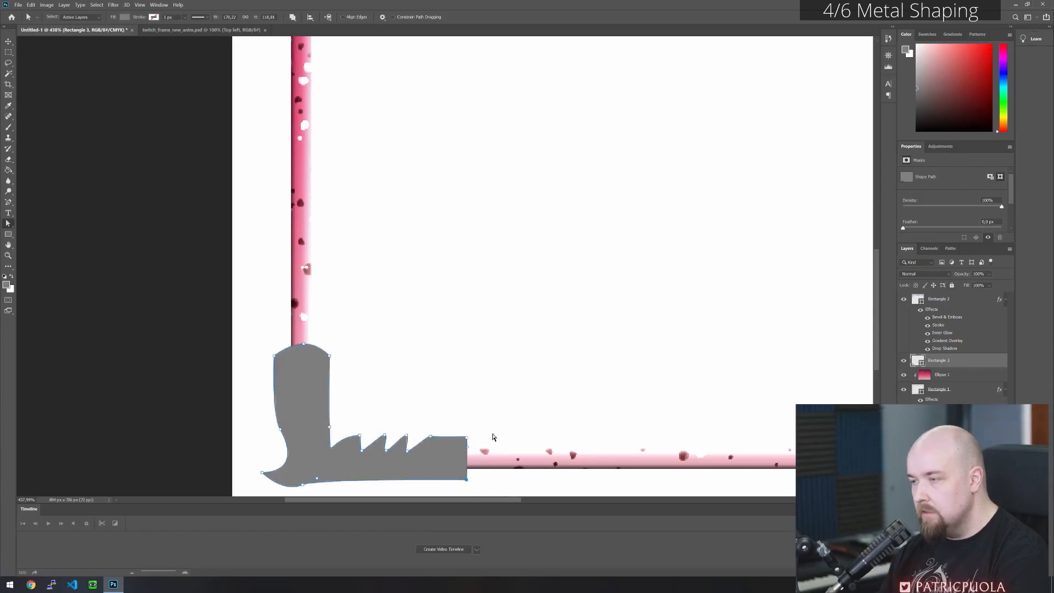
- Pull the first tooth tip's handle down toward the inner corner to straighten the tooth's rising slope
click(483, 420)
click(353, 447)
drag(360, 439, 332, 450)
click(439, 411)
click(358, 452)
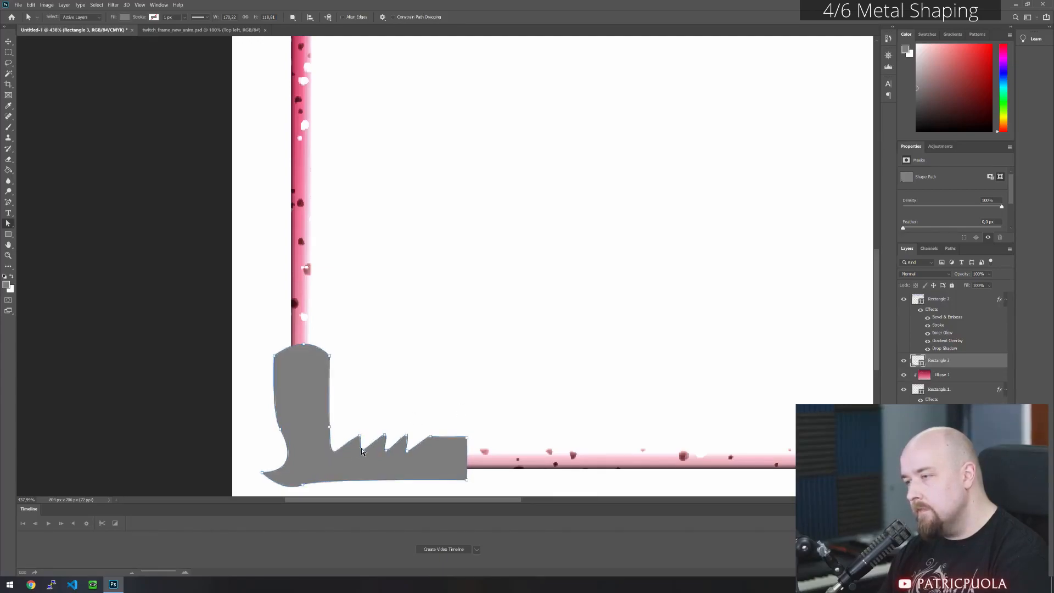
- Select the three tooth tips and nudge them slightly right to slant the teeth more
click(383, 438)
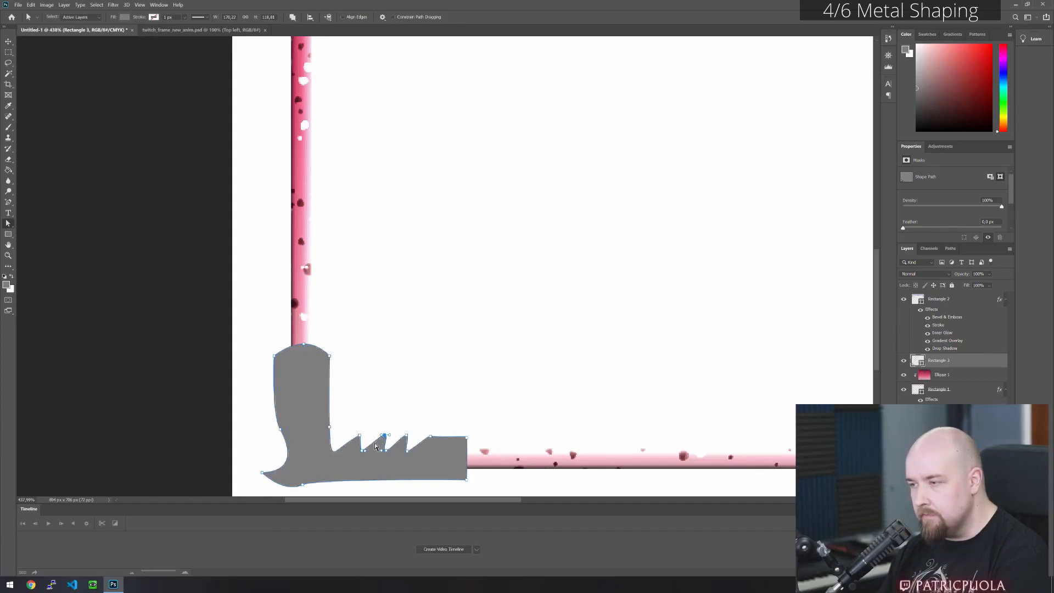
drag(354, 424, 413, 442)
key(Right)
key(Right)
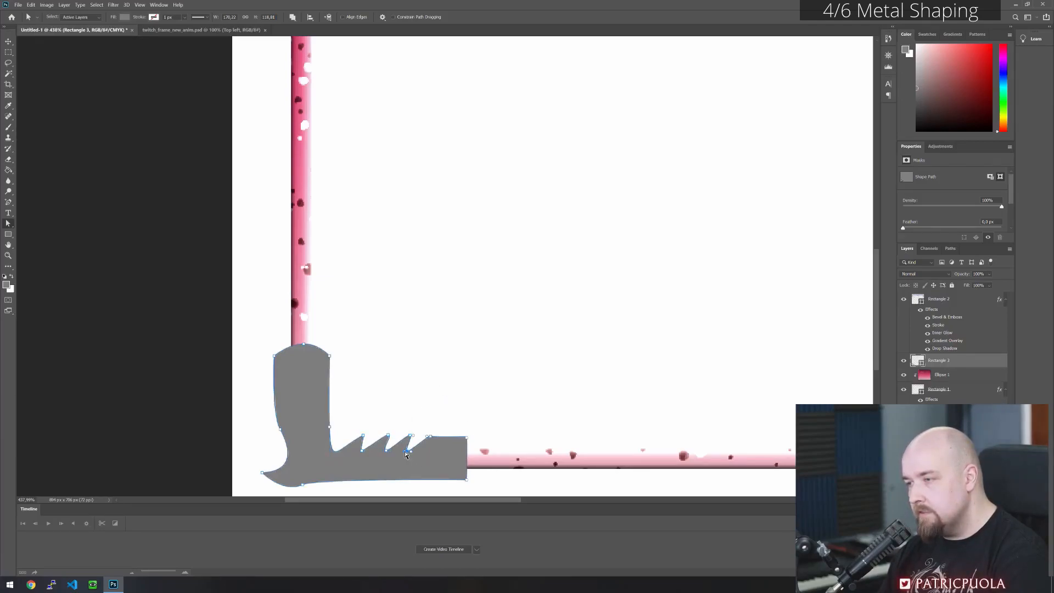
click(362, 451)
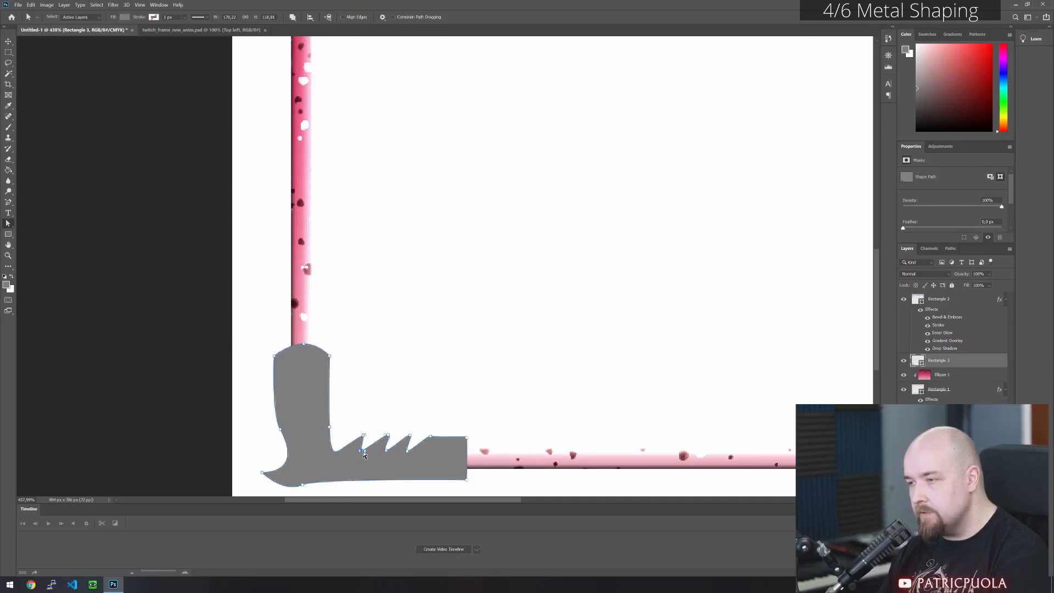
drag(372, 455, 384, 457)
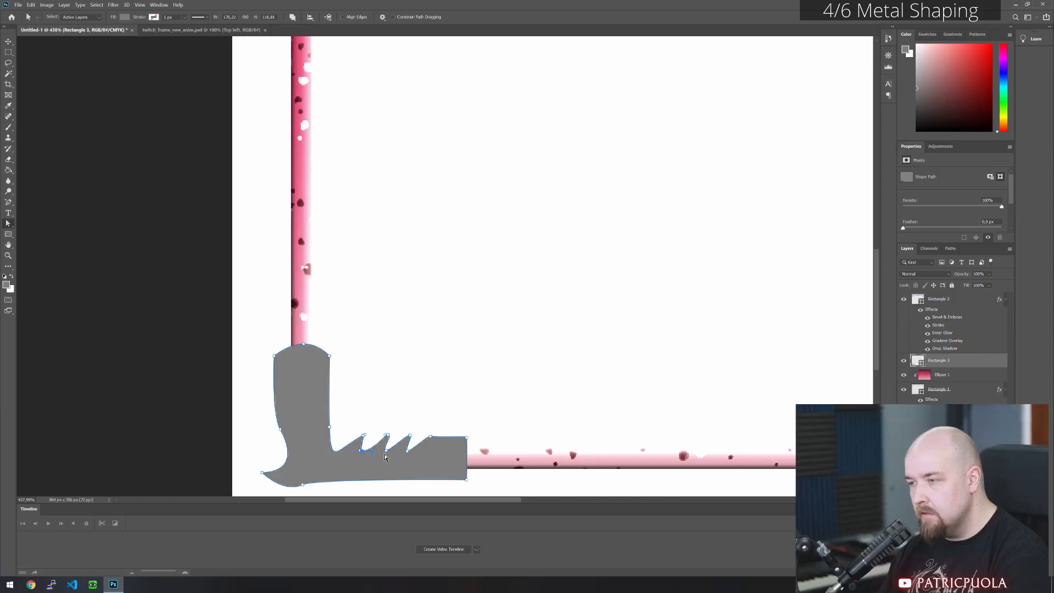
key(ctrl+z)
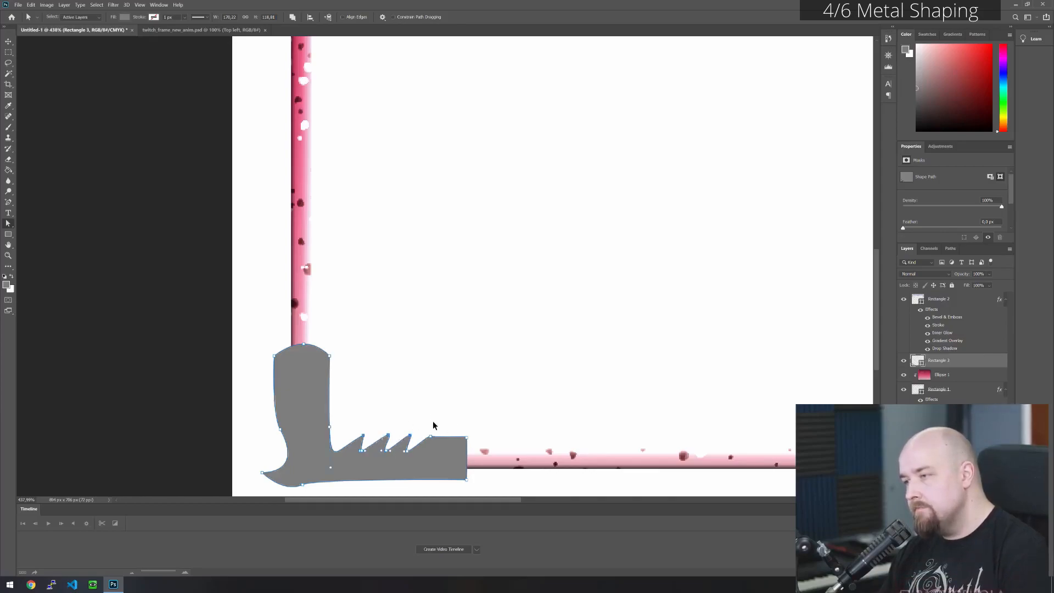
- Bend the rising slopes of the three teeth outward into rounded arcs using their anchor handles
drag(365, 451, 393, 441)
click(363, 442)
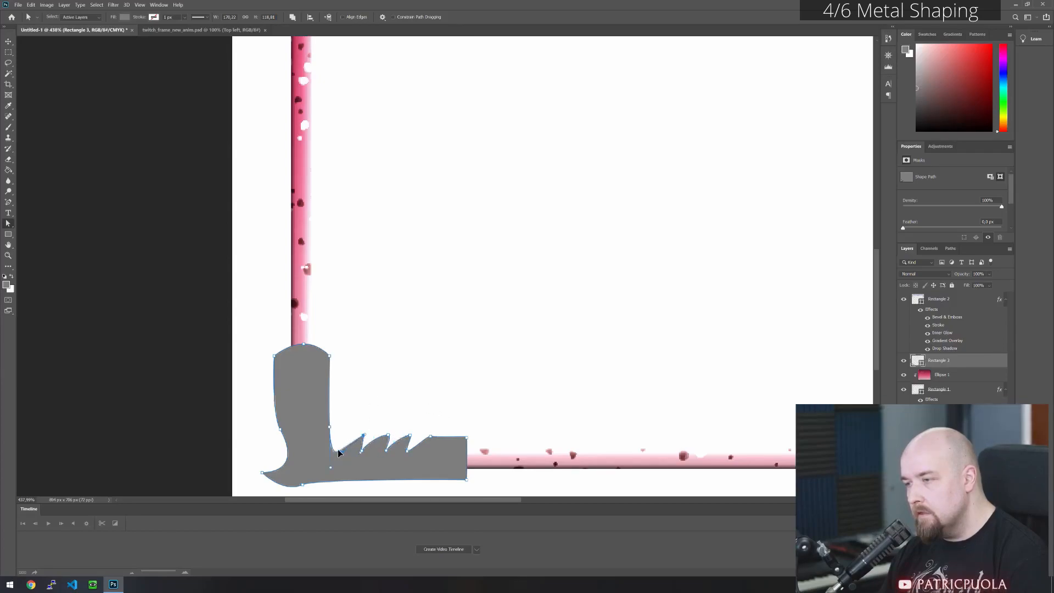
drag(344, 438, 343, 438)
click(488, 391)
- Round the slope between the last notch and the horizontal leg's flat end by adjusting its top anchor's handle
click(423, 449)
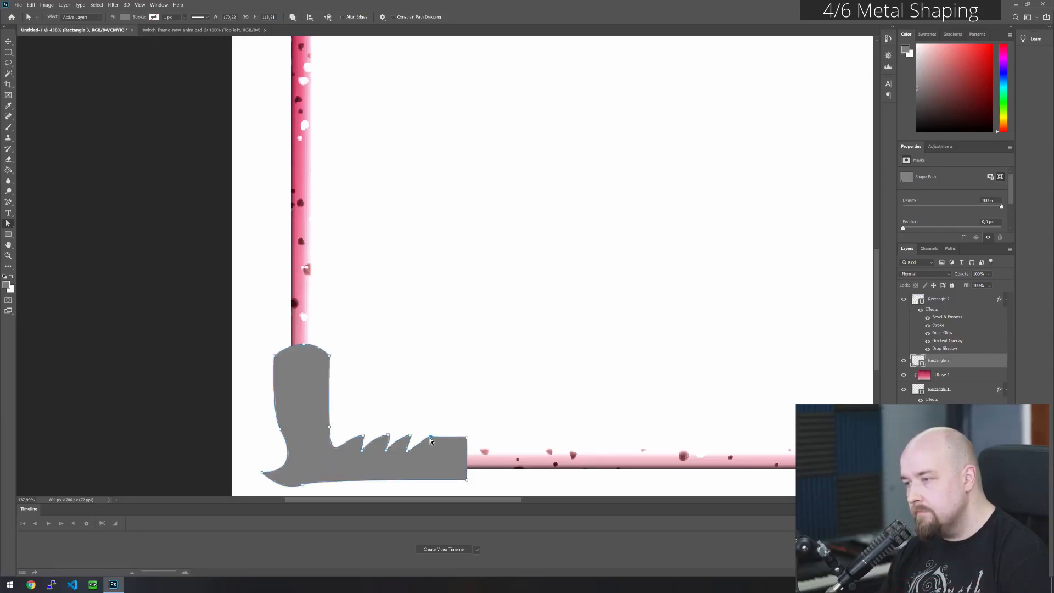
drag(428, 439, 417, 437)
click(466, 393)
click(420, 447)
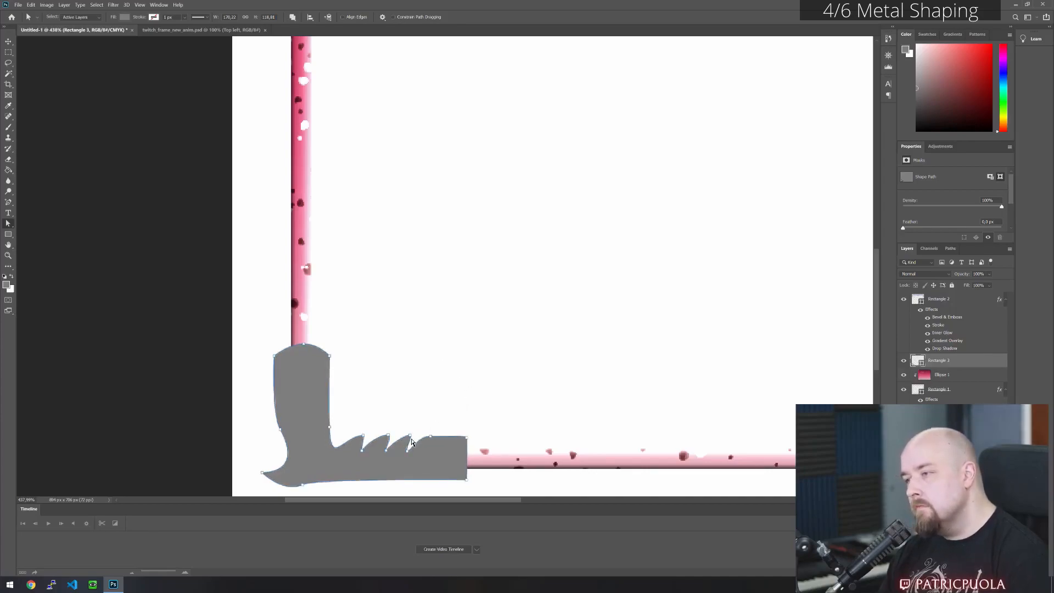
- Adjust the handles at the third and second tooth tips to curve their notch-facing sides inward
click(410, 435)
drag(411, 439, 407, 437)
click(387, 437)
drag(393, 435, 390, 439)
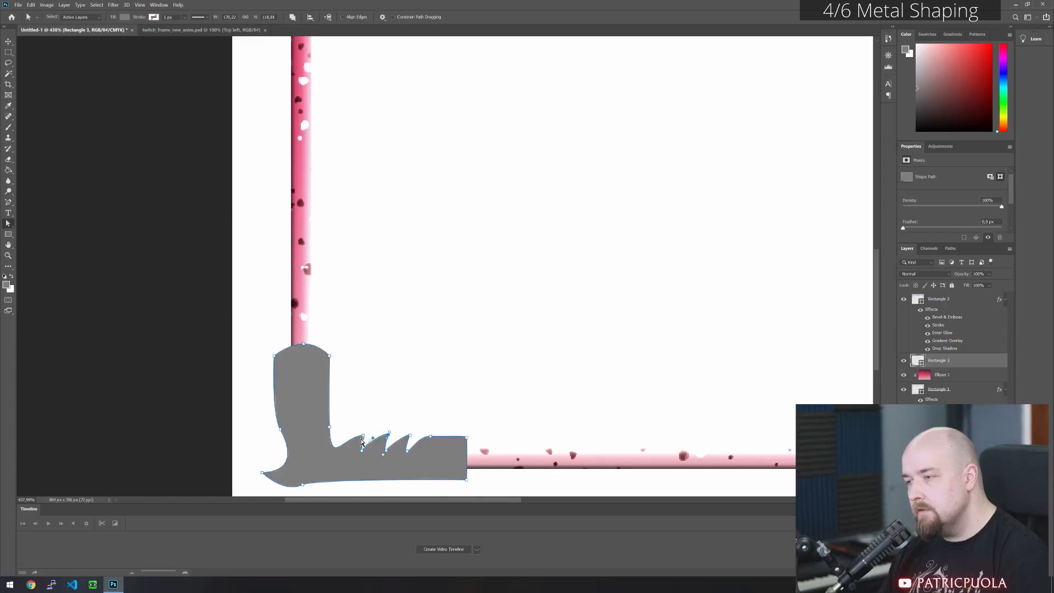
- Reshape the first tooth by adjusting its tip's position and handles, curving its notch-facing side and smoothing the slope from the inner corner
click(364, 437)
drag(365, 439, 362, 441)
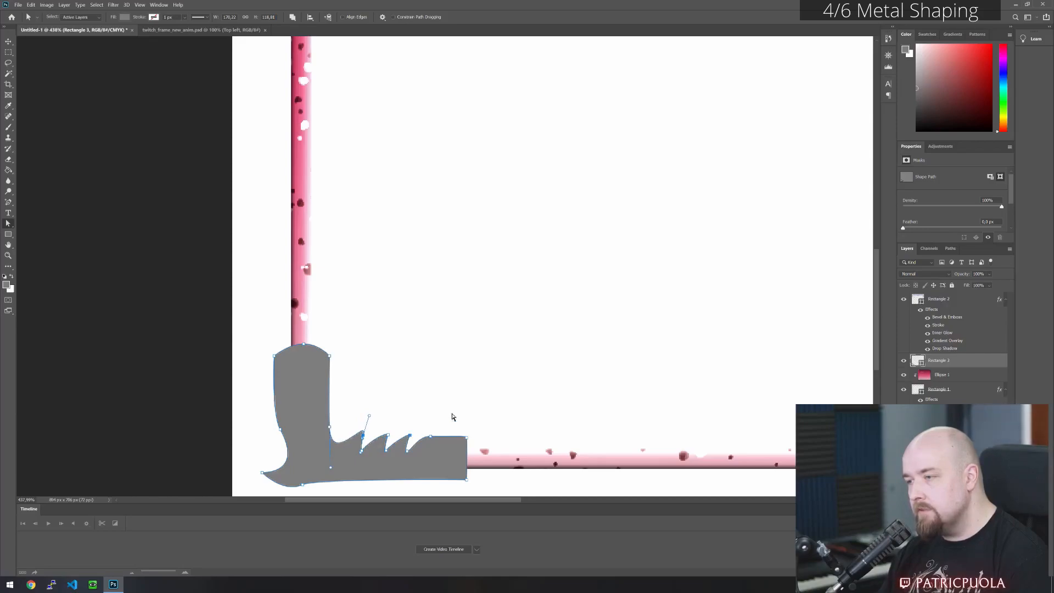
key(Down)
key(Right)
key(Left)
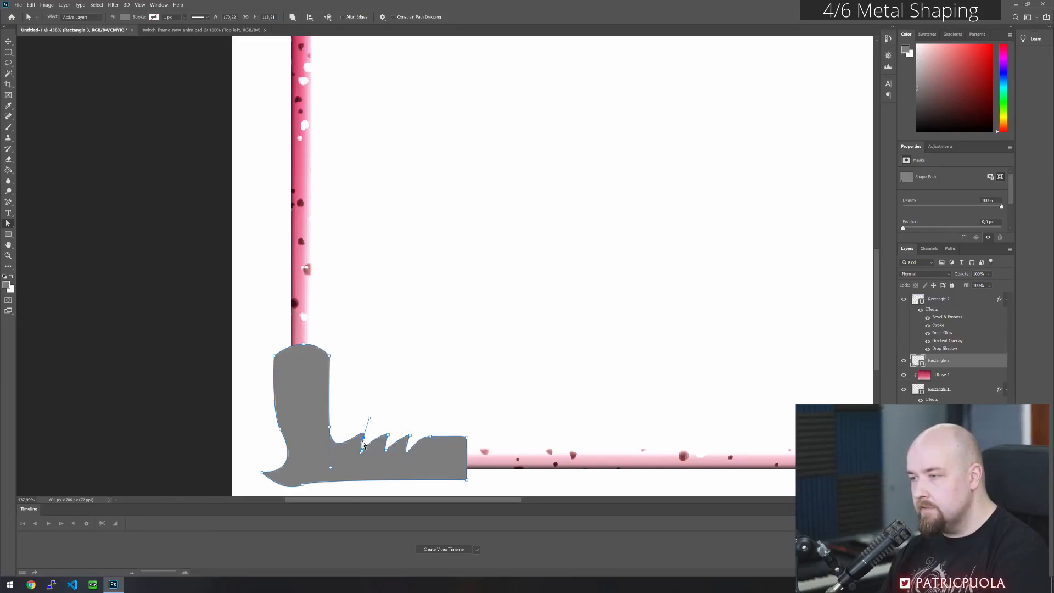
drag(369, 418, 368, 421)
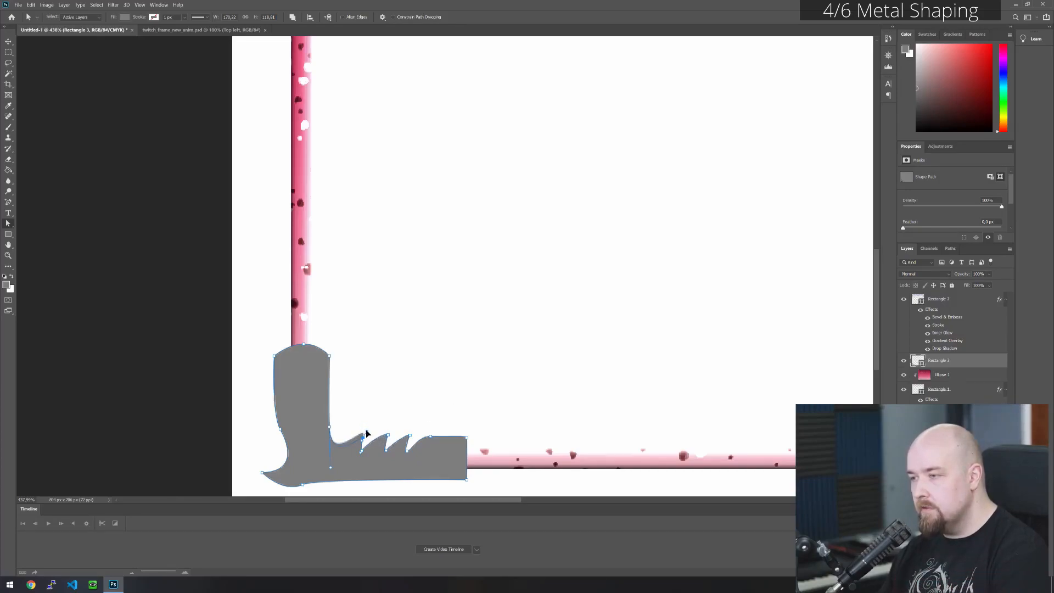
click(469, 412)
click(443, 446)
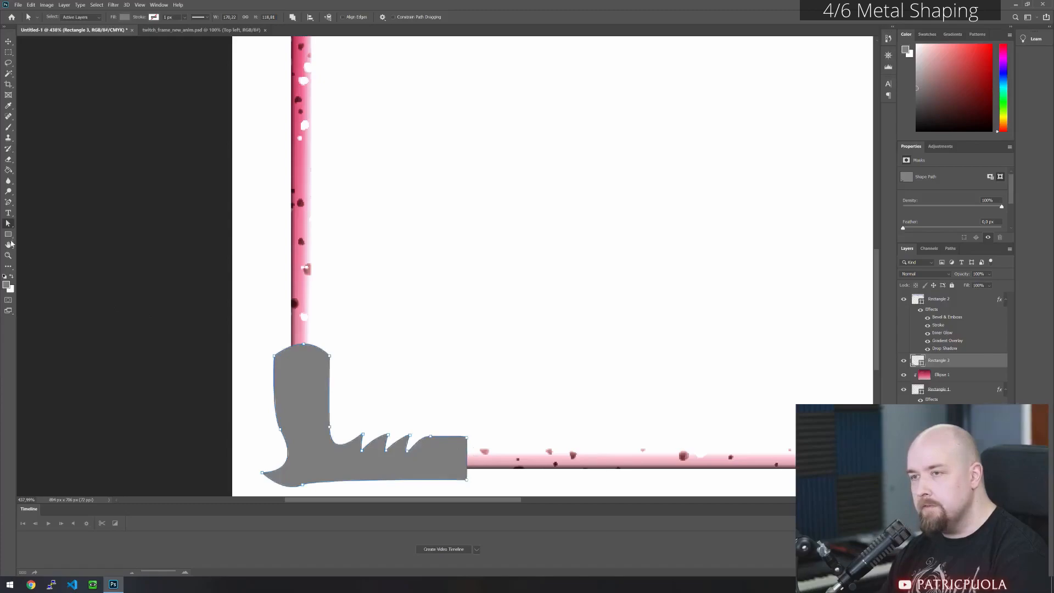
- Add an anchor point midway on the horizontal leg's flat end and nudge it 10 px outward to form a pointed tip
click(9, 202)
click(467, 459)
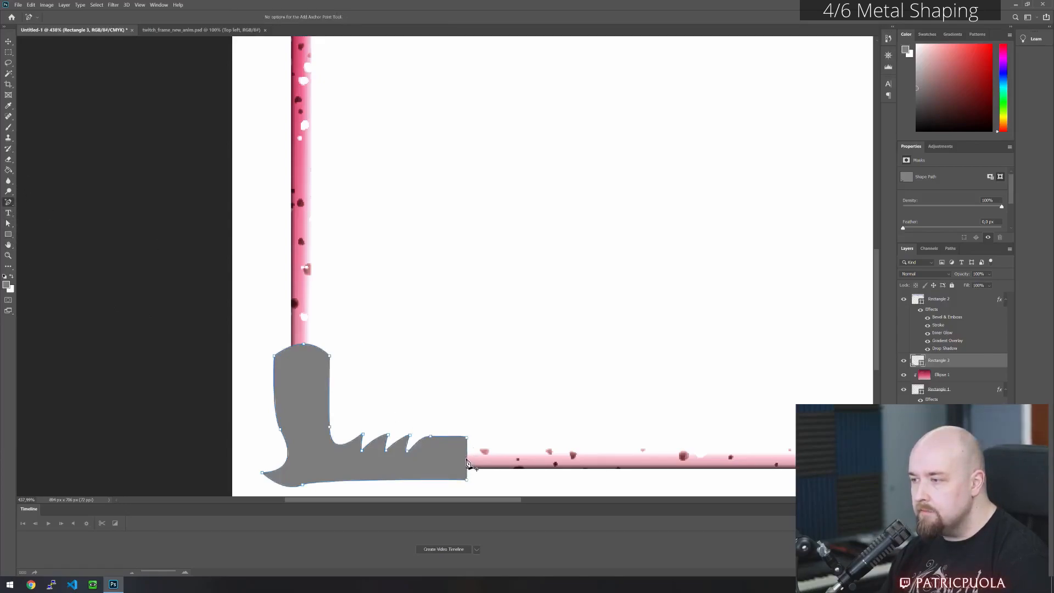
click(8, 224)
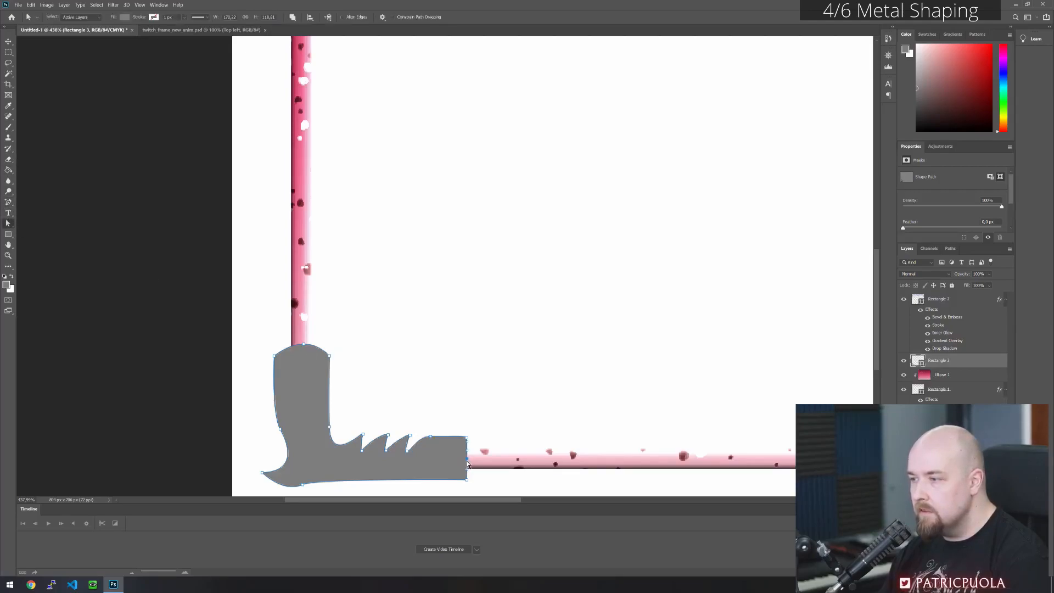
key(shift+Right)
key(shift+Right)
key(shift+Left)
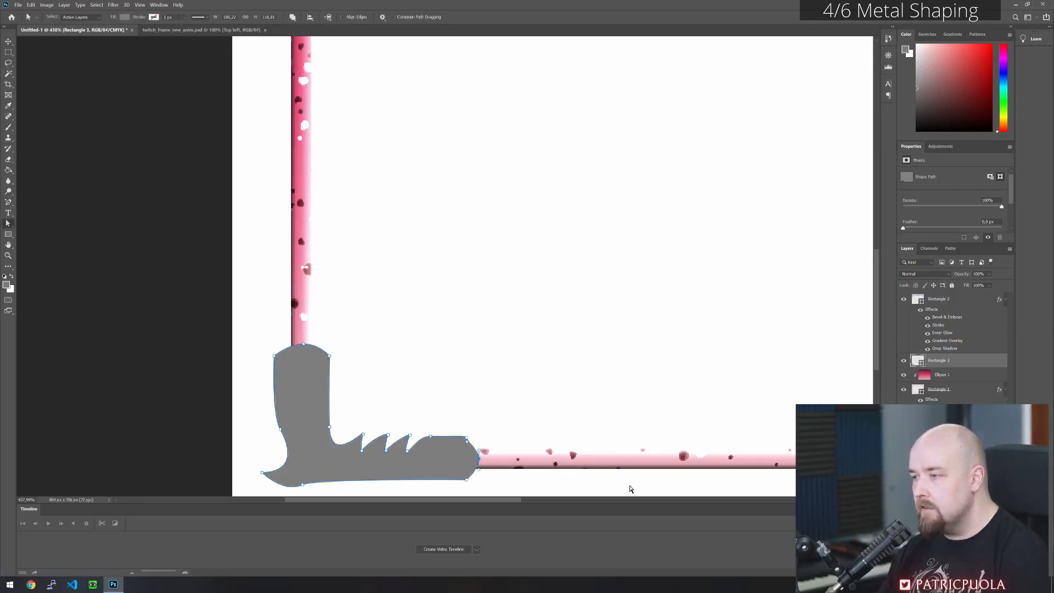
key(shift+Left)
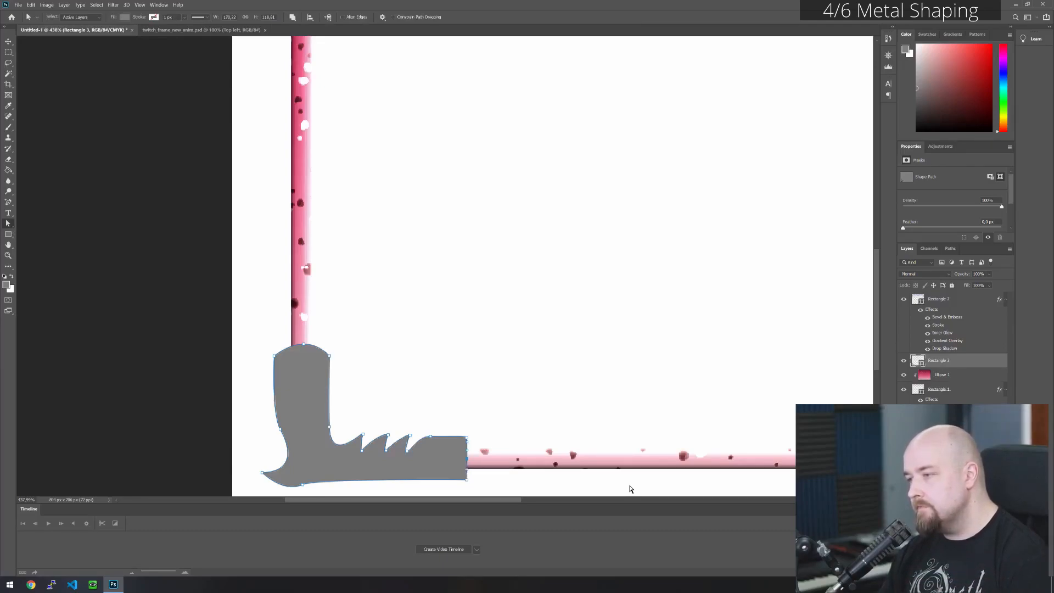
key(shift+Right)
click(548, 417)
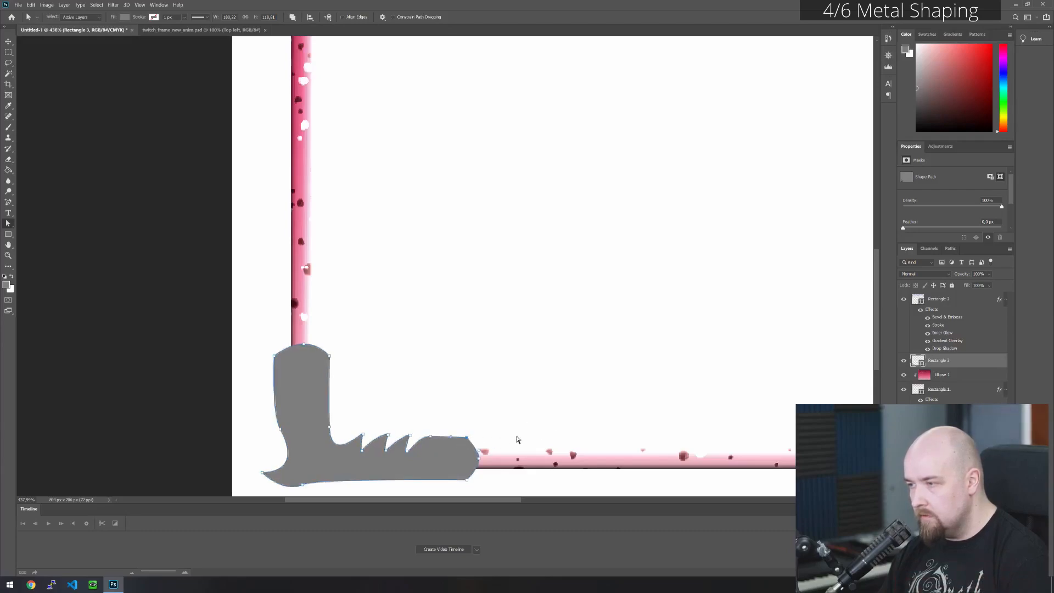
key(Up)
click(555, 419)
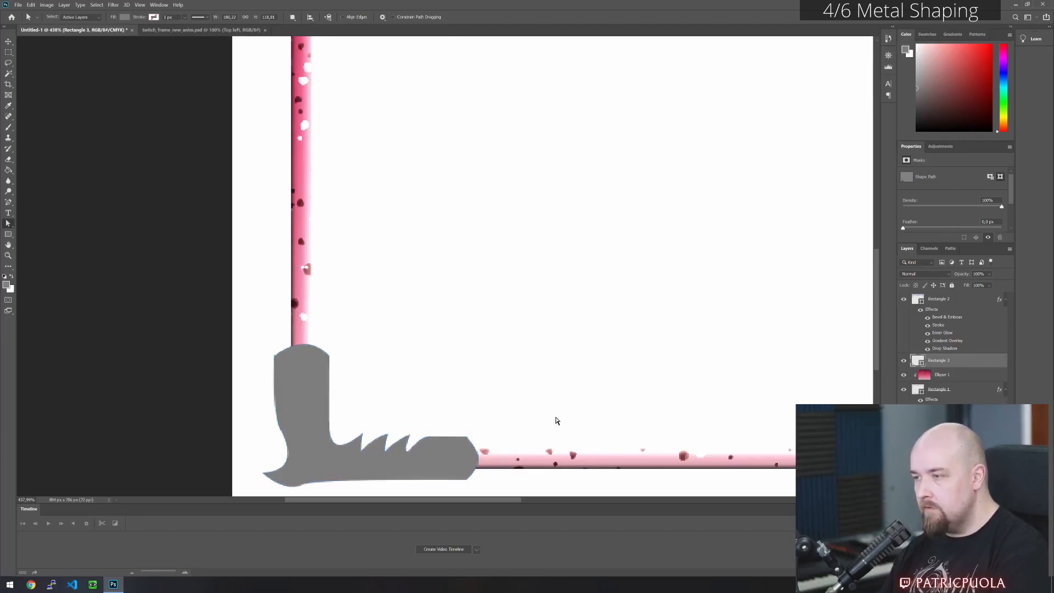
- Apply the saved silver metal layer style to the lower-left corner shape
scroll(392, 393, down, 5)
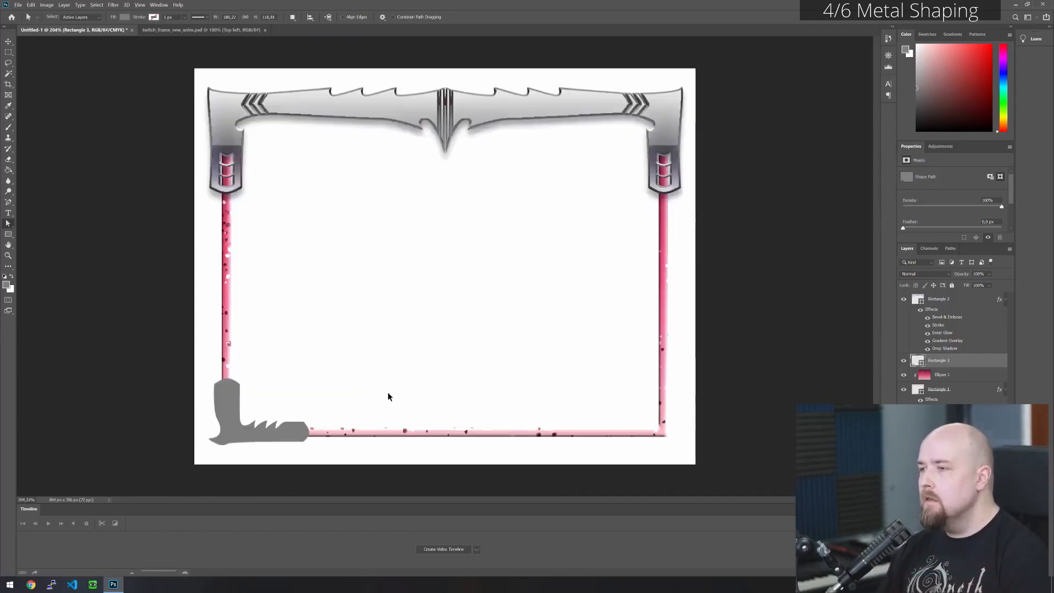
scroll(234, 391, up, 2)
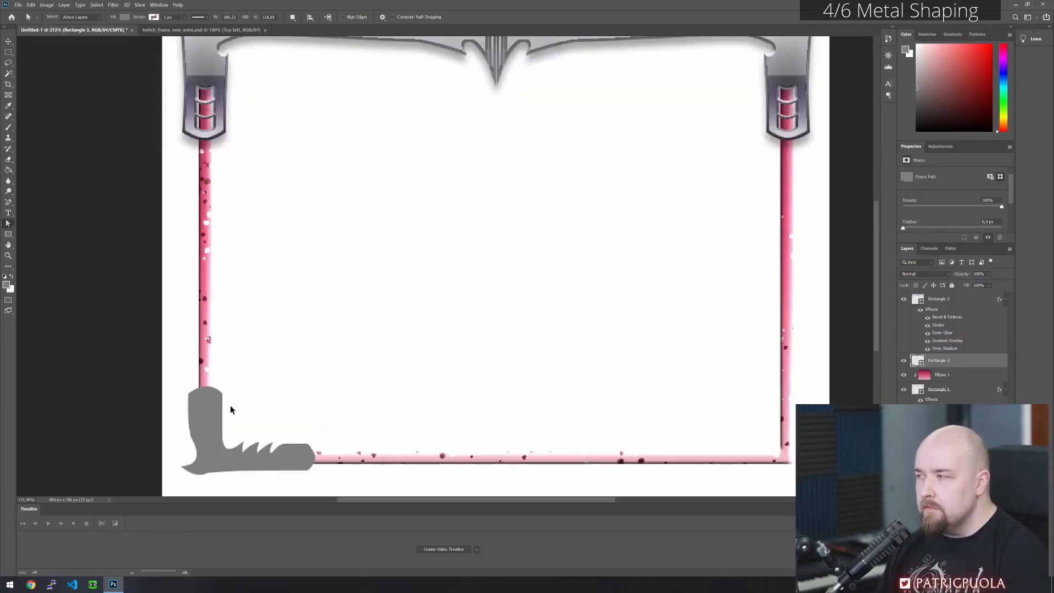
click(210, 425)
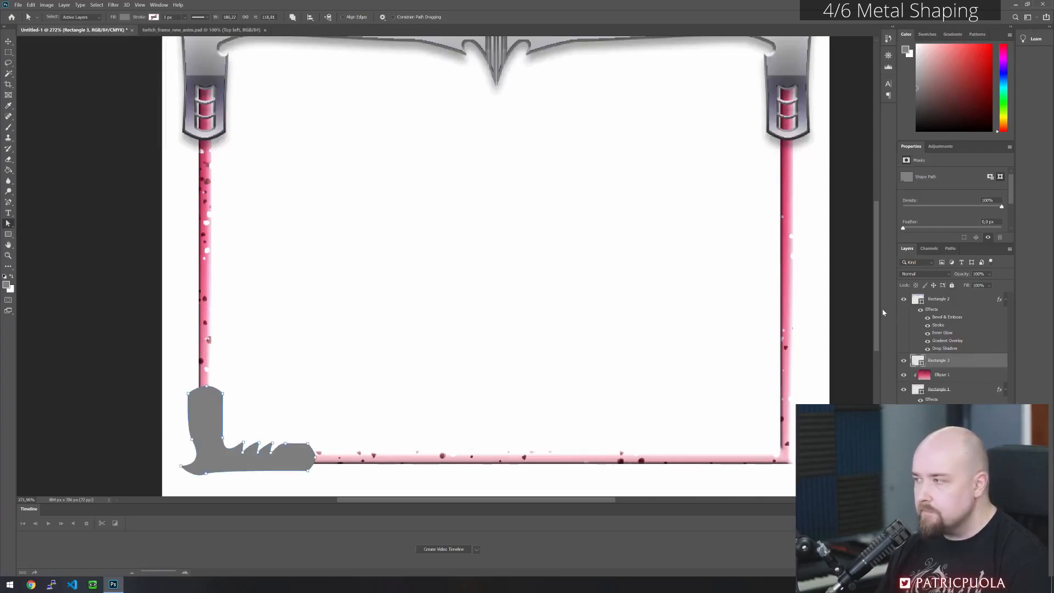
right_click(958, 361)
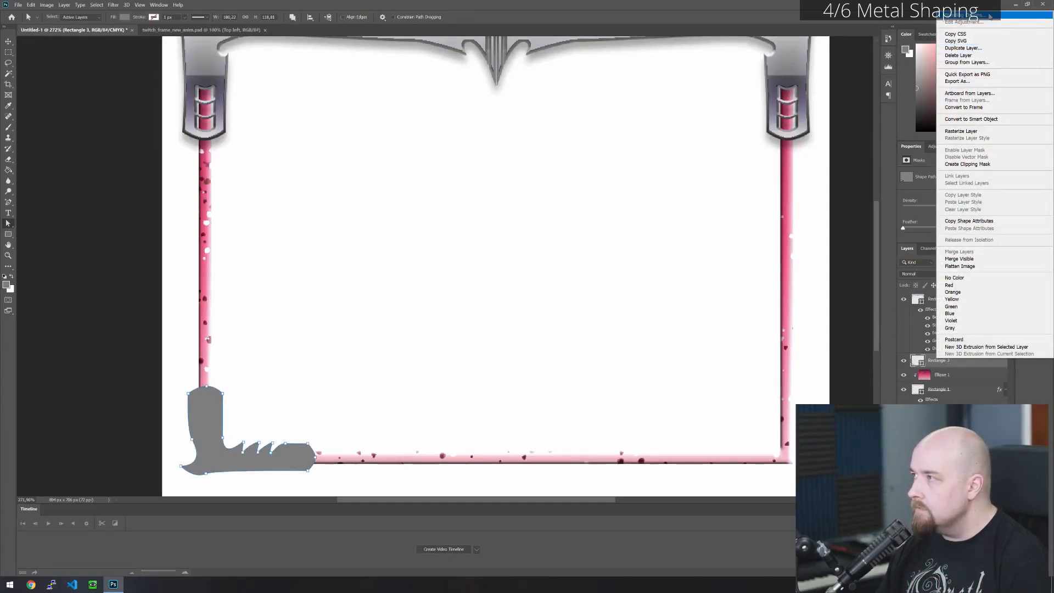
click(991, 17)
click(595, 222)
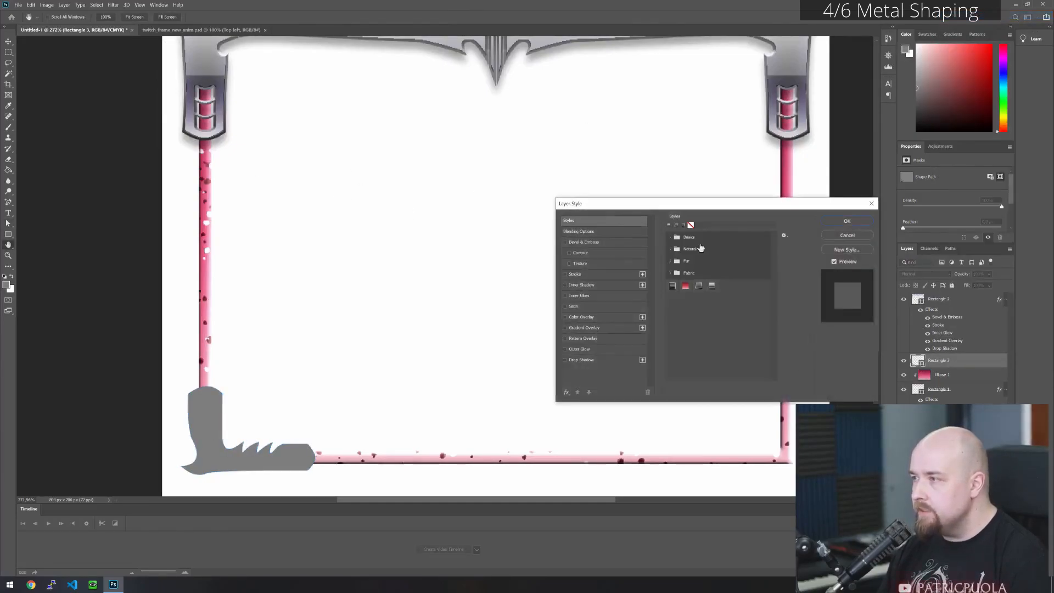
click(711, 286)
click(846, 221)
scroll(356, 319, down, 2)
click(435, 306)
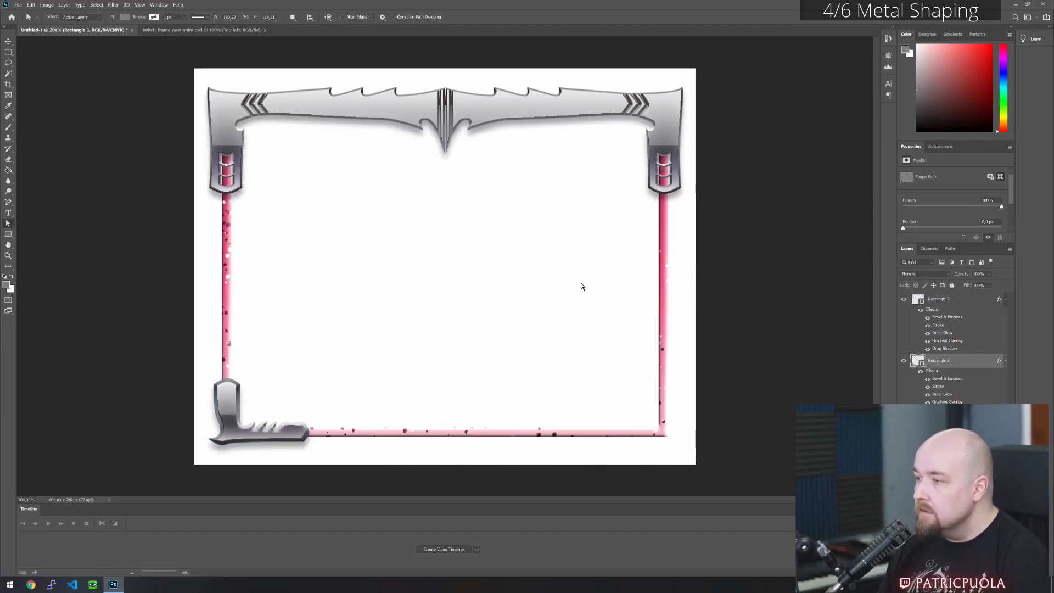
- Duplicate the lower-left corner path to the frame's lower-right corner and flip the copy horizontally
click(939, 456)
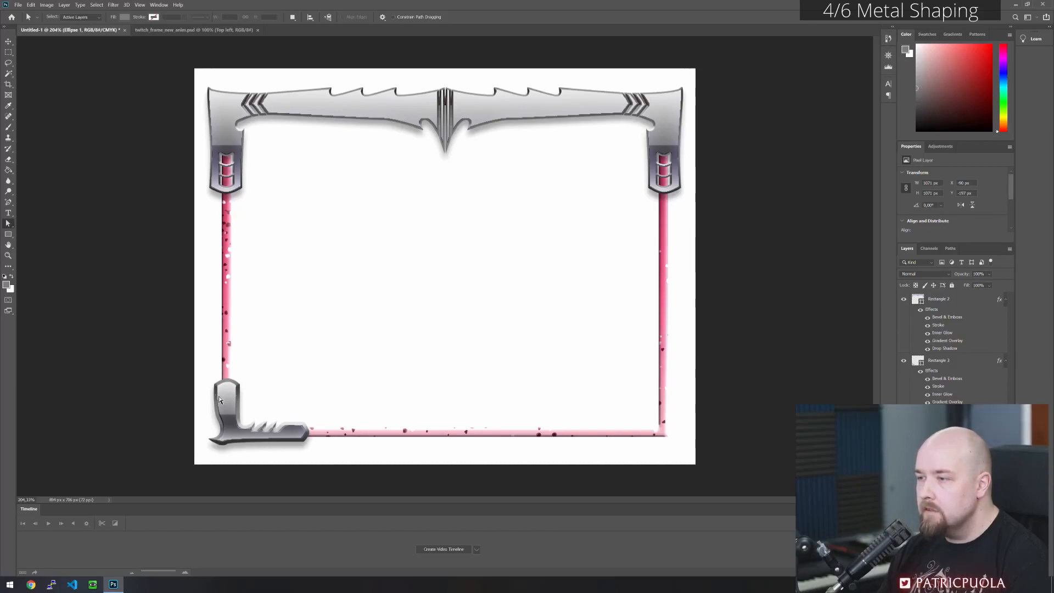
click(954, 362)
drag(240, 404, 597, 406)
click(47, 5)
mouse_move(31, 4)
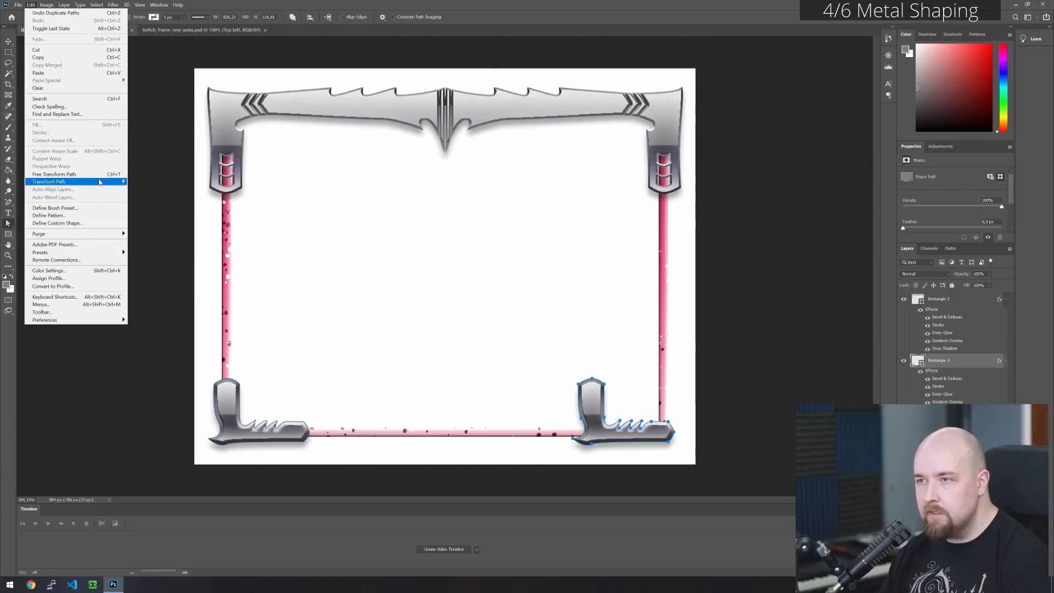
mouse_move(88, 182)
click(169, 300)
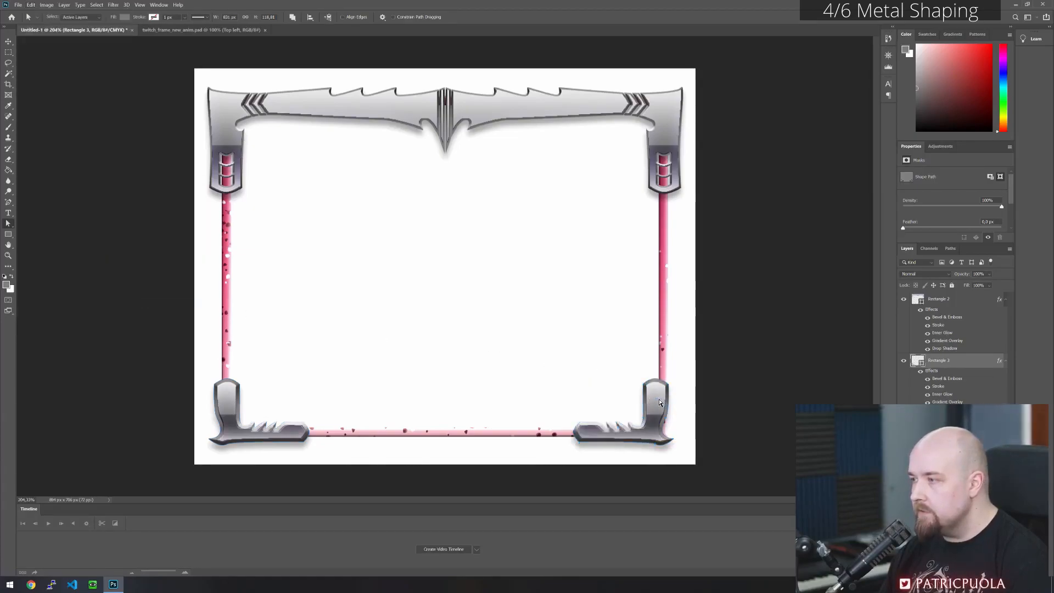
- Try to move the flipped corner piece outward, first with its path points selected and once more using the Move tool
drag(536, 332, 713, 488)
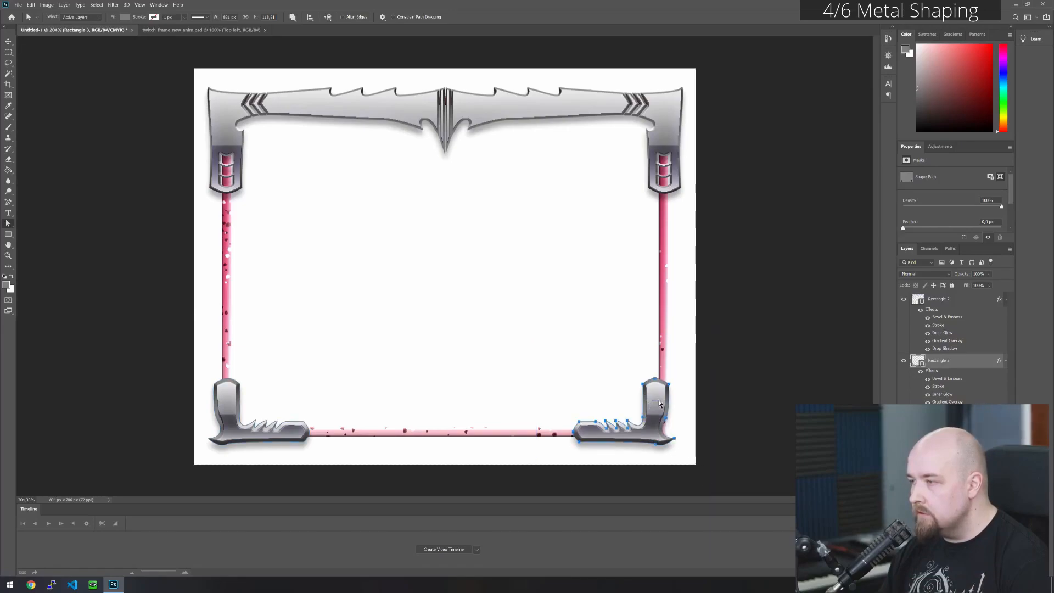
drag(655, 404, 666, 401)
key(ctrl+z)
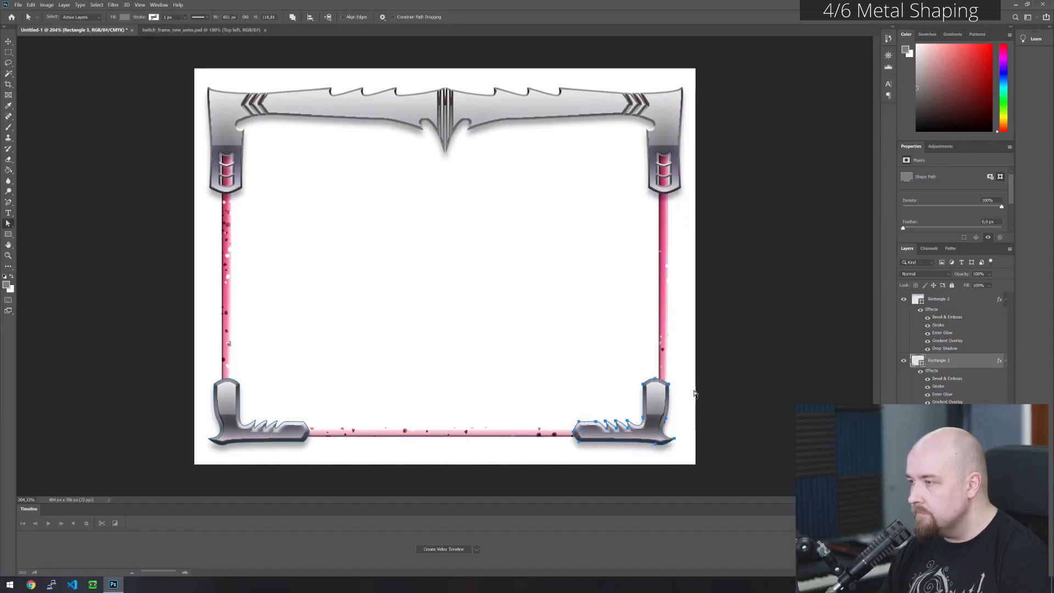
drag(520, 339, 747, 496)
drag(535, 340, 719, 478)
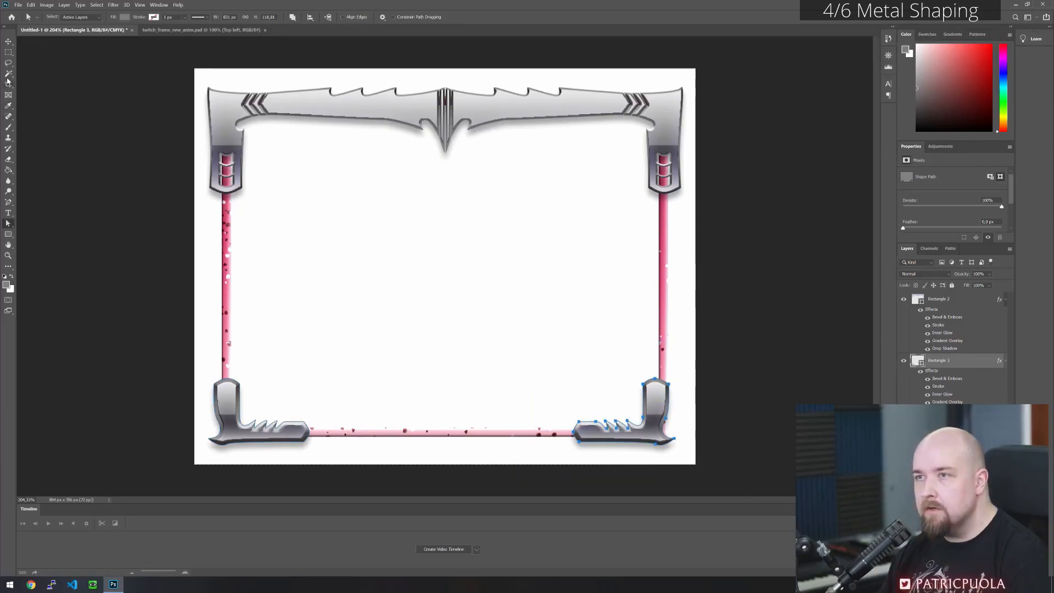
key(v)
drag(658, 412, 668, 413)
key(ctrl+z)
- Select all anchors of the flipped corner piece and move it outward until its vertical leg is centred on the right bar
click(9, 223)
drag(557, 335, 699, 470)
mouse_move(602, 438)
mouse_down()
mouse_move(598, 403)
mouse_move(598, 432)
mouse_move(621, 437)
mouse_move(601, 434)
mouse_up()
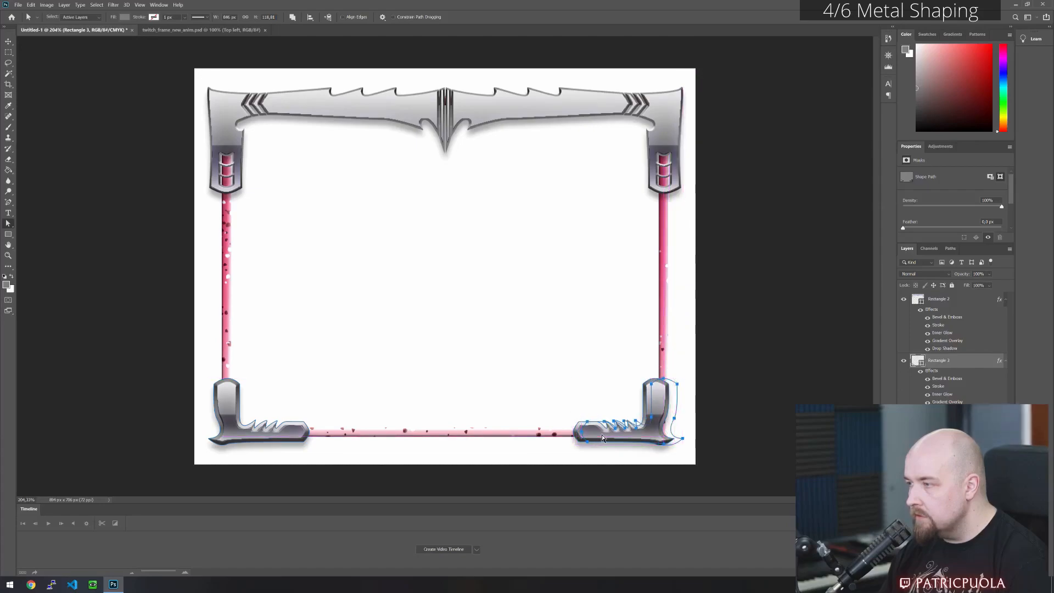
key(ctrl+z)
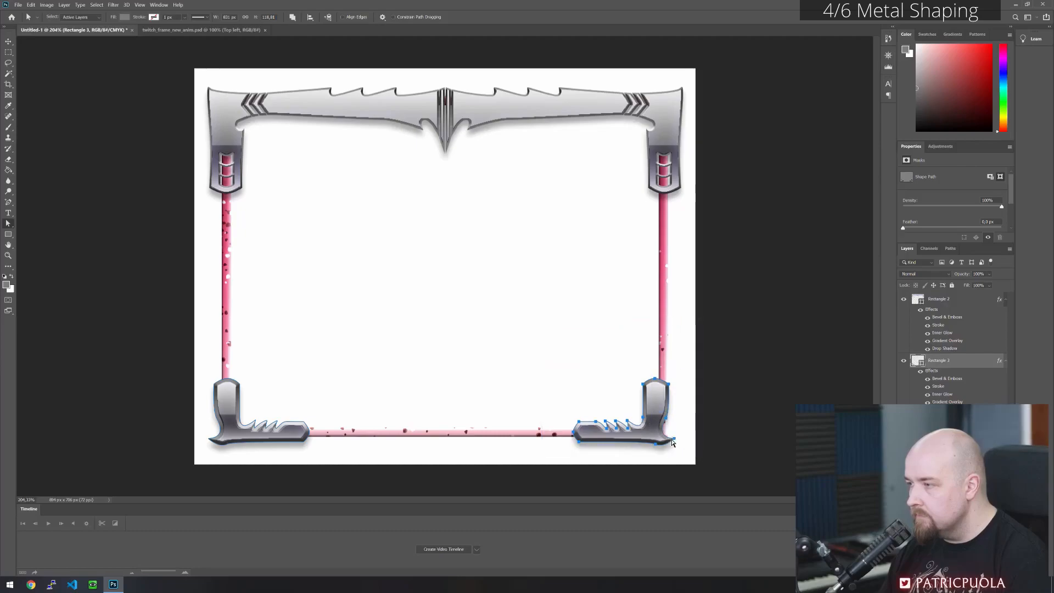
drag(674, 442, 683, 443)
click(582, 335)
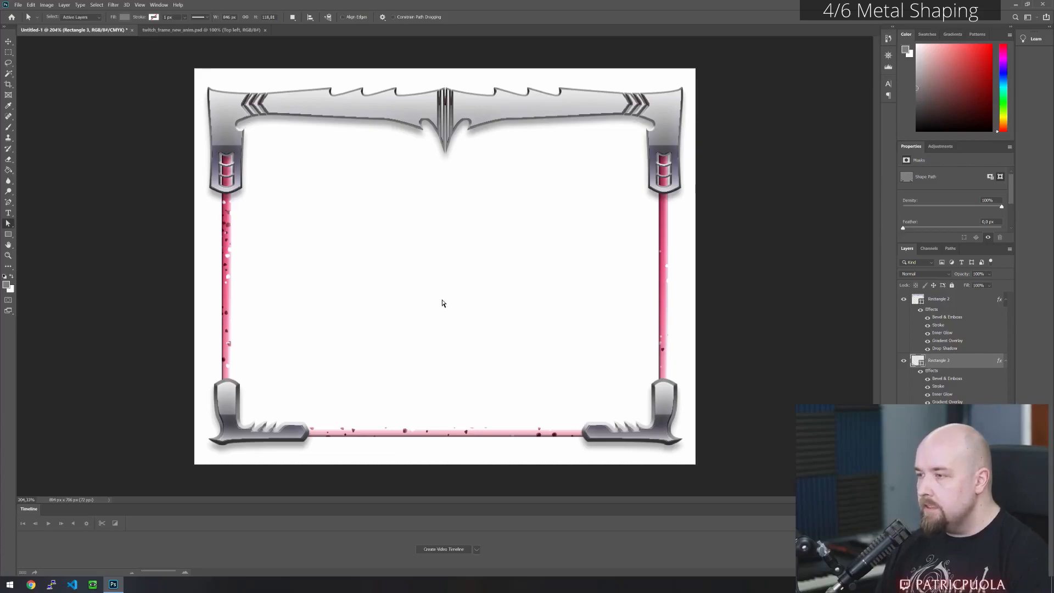
key(ctrl+s)
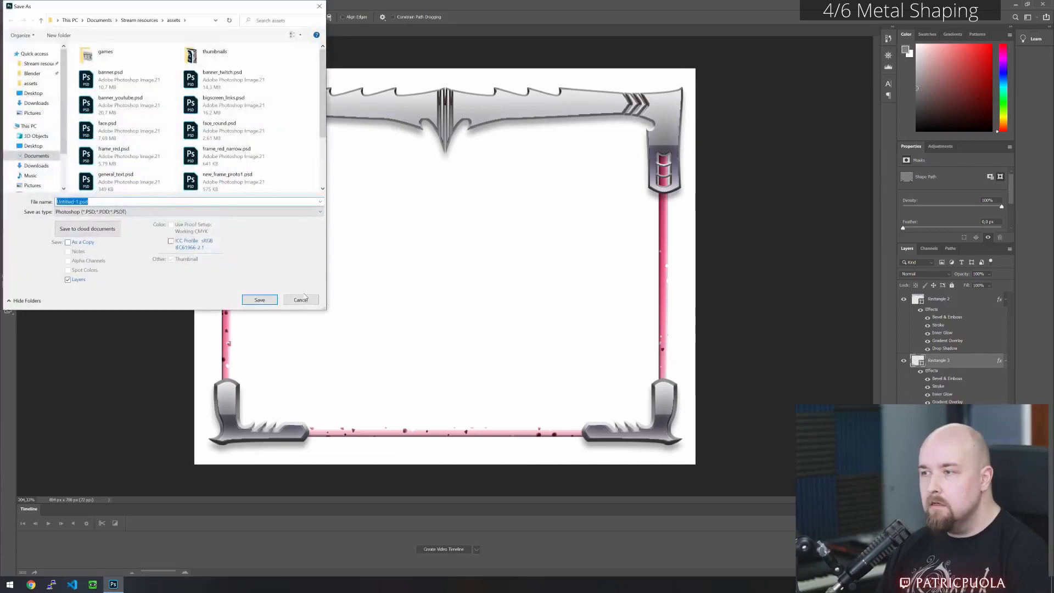
click(303, 299)
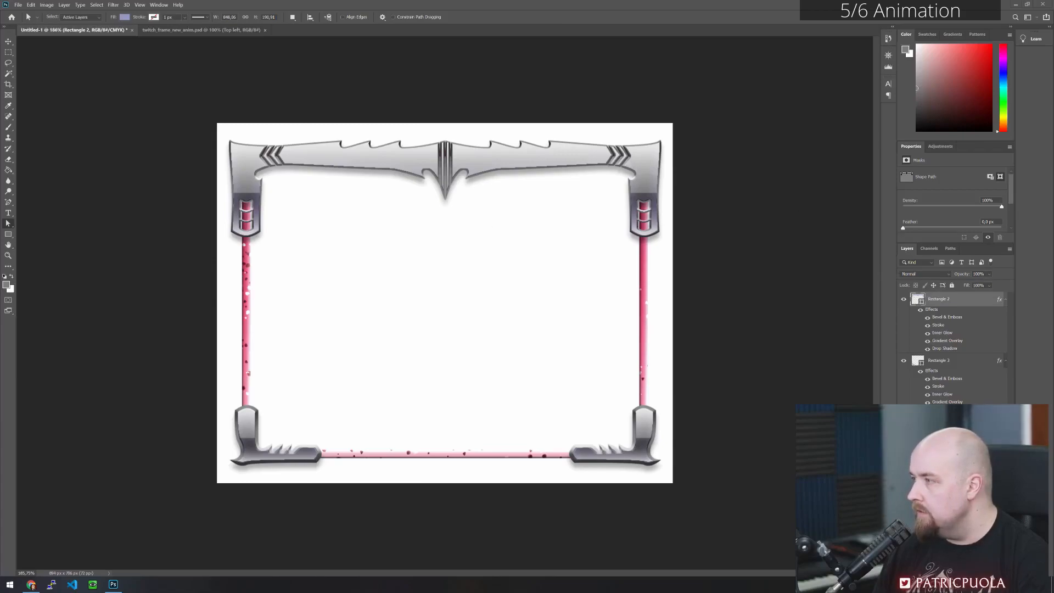
- Change the Inner Glow colour of the top metal frame's layer style to muted red ae6262
click(960, 362)
right_click(959, 302)
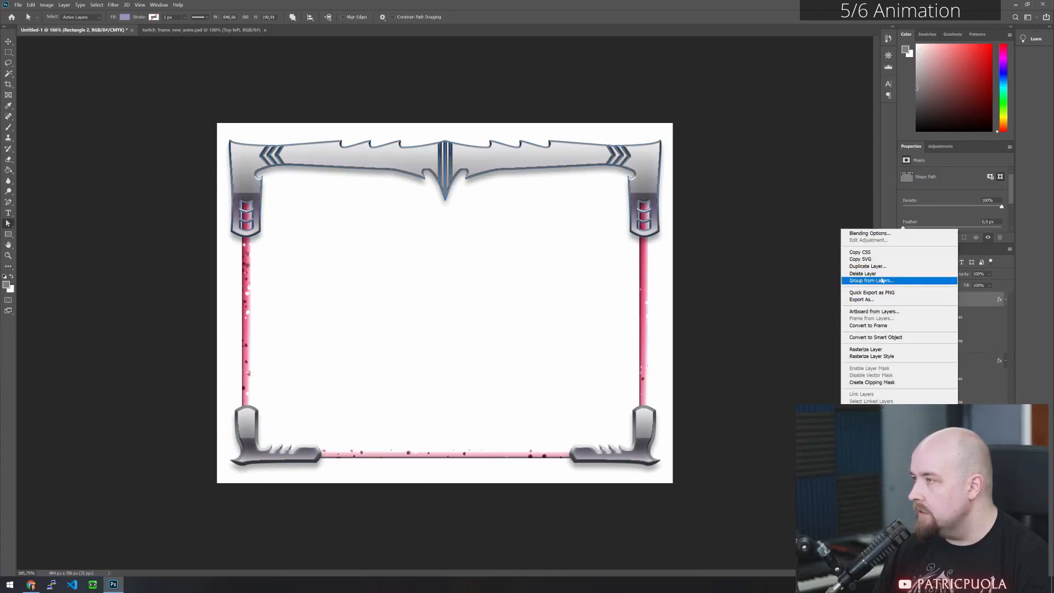
click(869, 234)
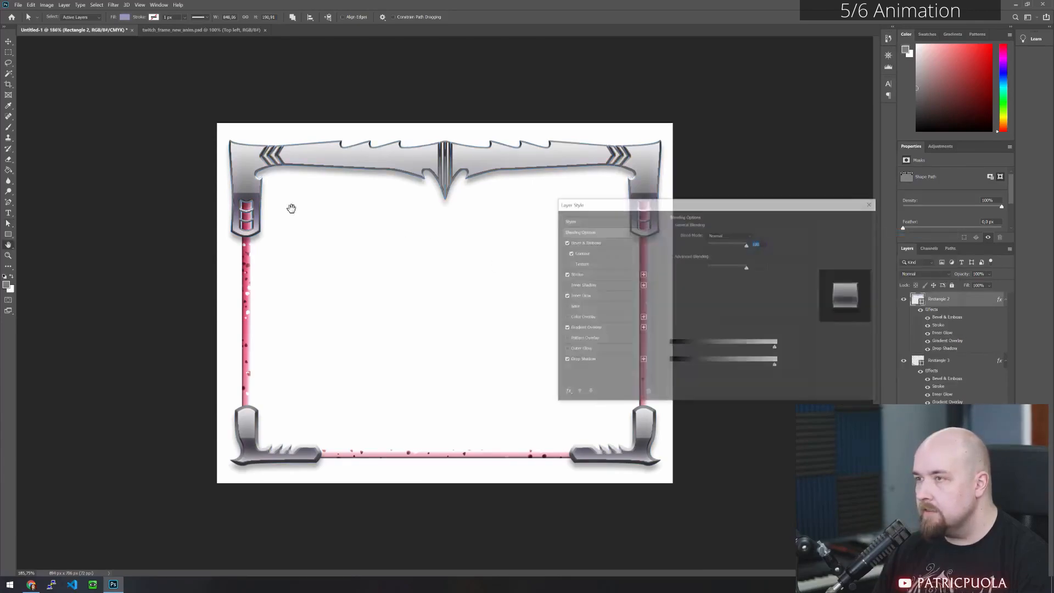
click(598, 298)
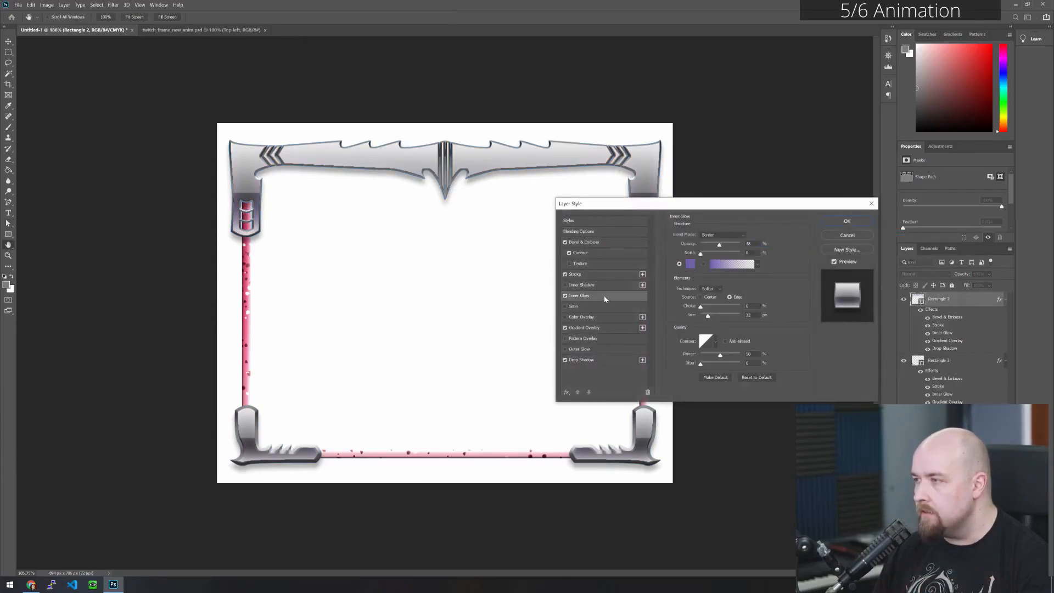
click(690, 264)
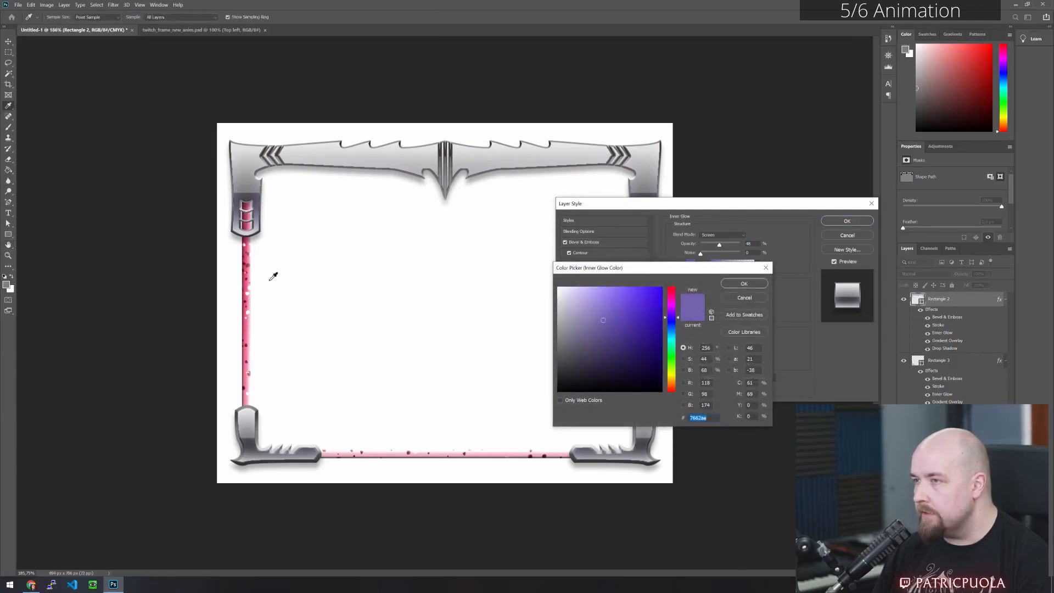
click(671, 302)
drag(673, 301, 671, 286)
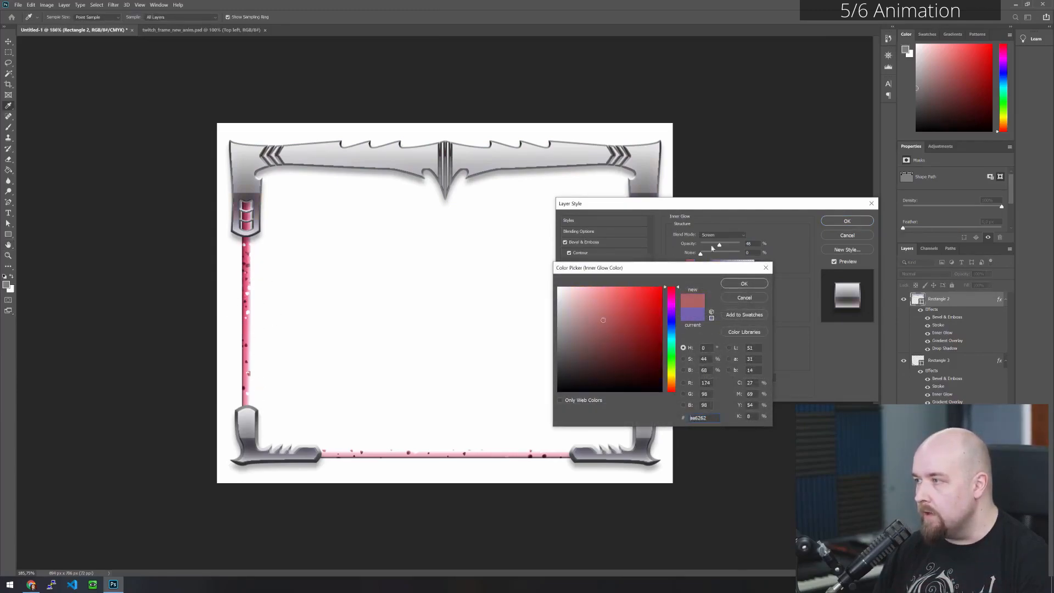
click(743, 283)
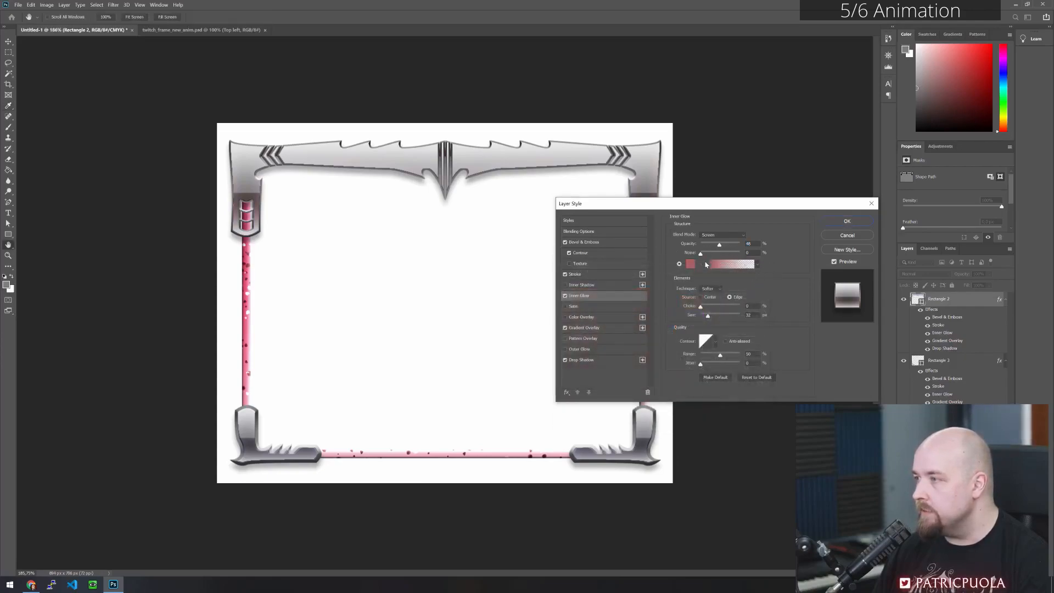
- Raise the top frame's Inner Glow opacity to about 81%, set its choke to 0%, reduce its size and apply the style
mouse_move(709, 317)
mouse_down()
mouse_move(690, 316)
mouse_move(715, 310)
mouse_move(707, 313)
mouse_up()
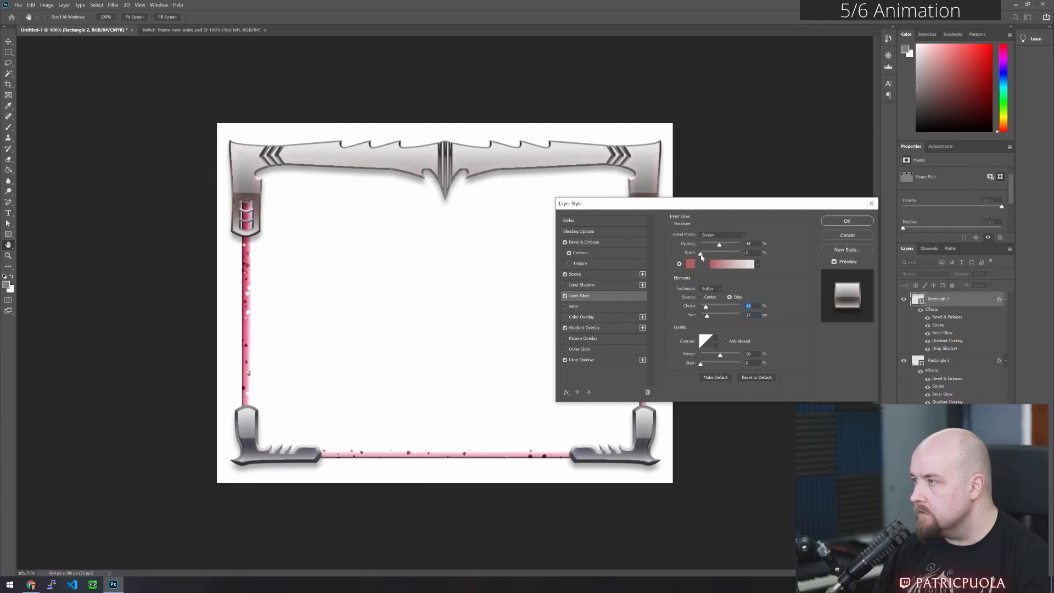
drag(731, 247, 733, 245)
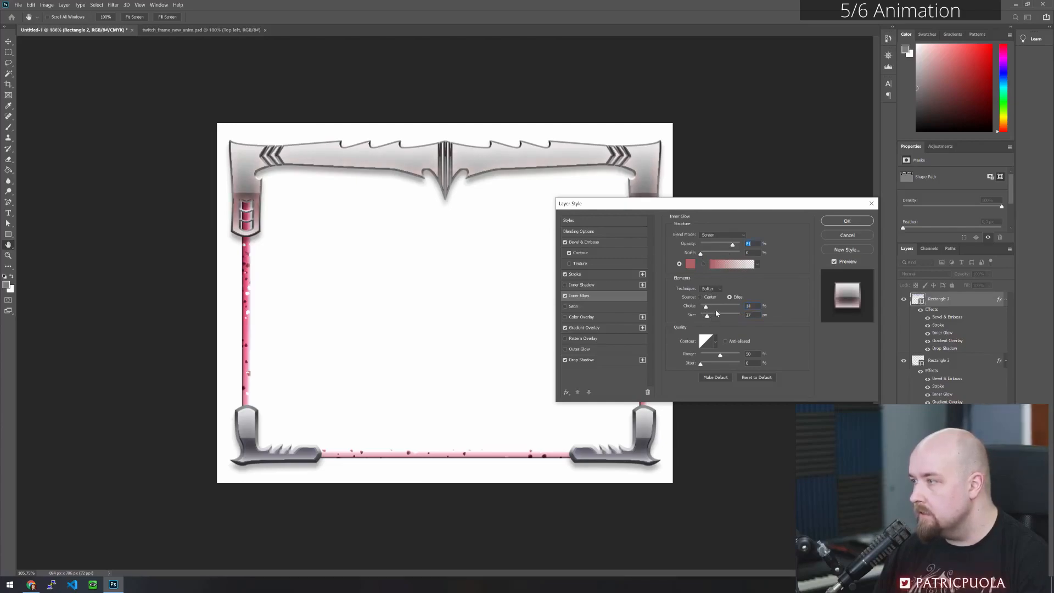
drag(703, 310, 706, 318)
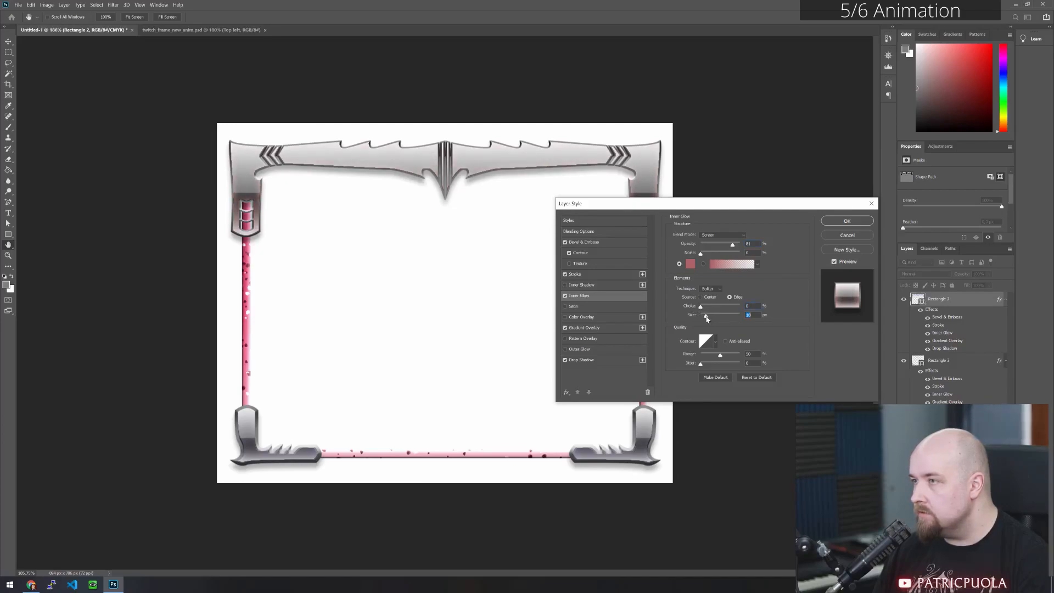
click(847, 222)
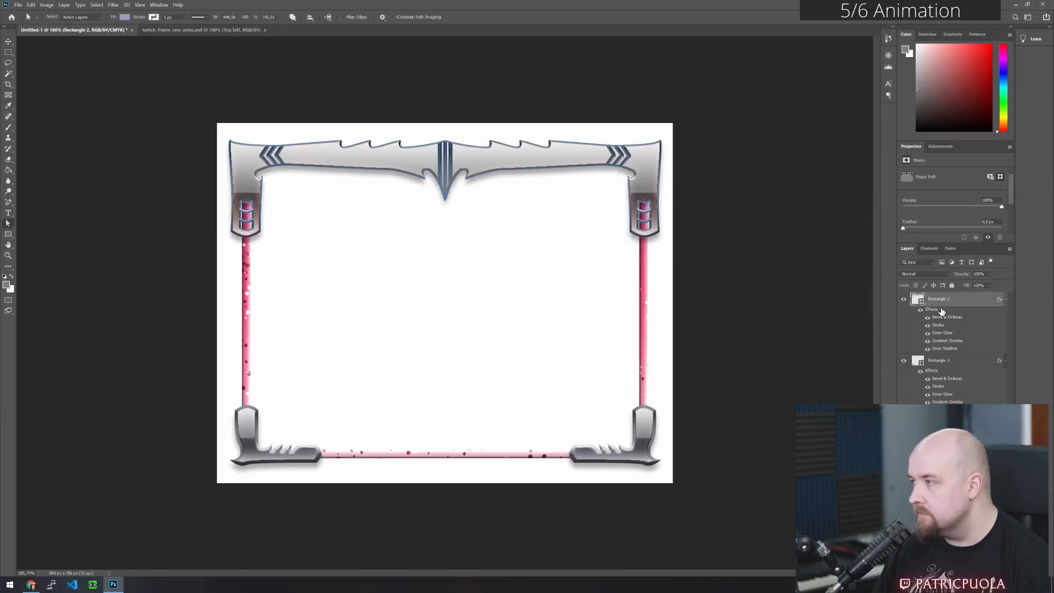
- Change the Inner Glow colour of the bottom corner pieces' layer style to a muted red
click(955, 363)
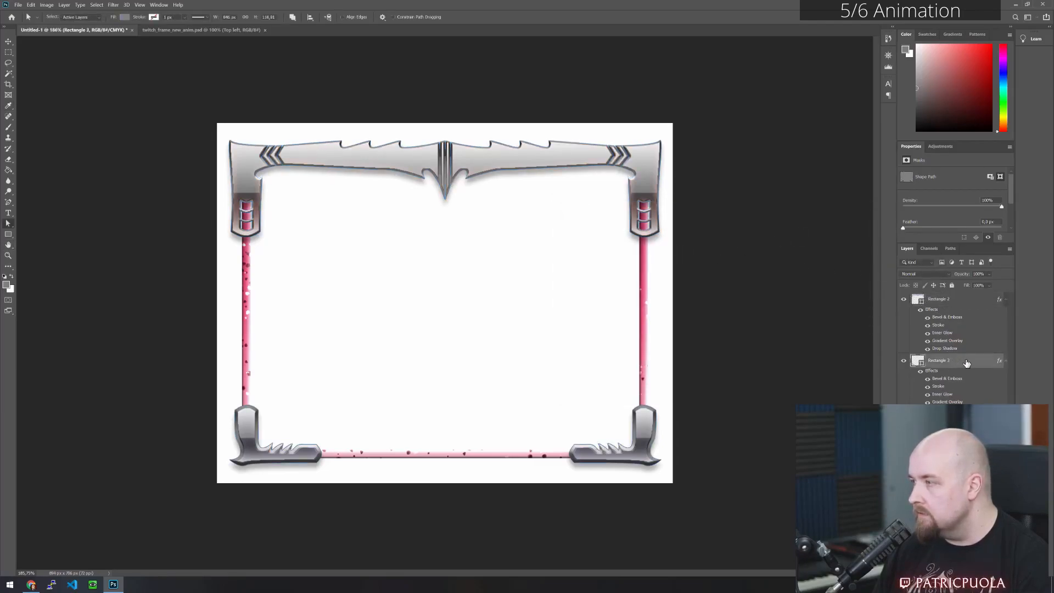
double_click(965, 363)
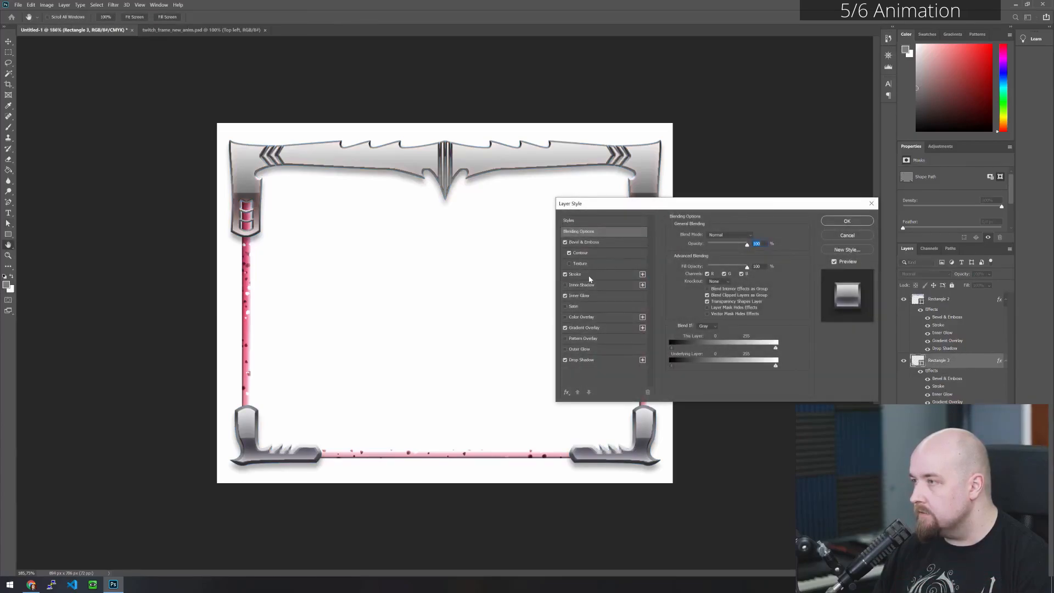
click(585, 296)
click(691, 267)
drag(671, 318, 673, 285)
key(Return)
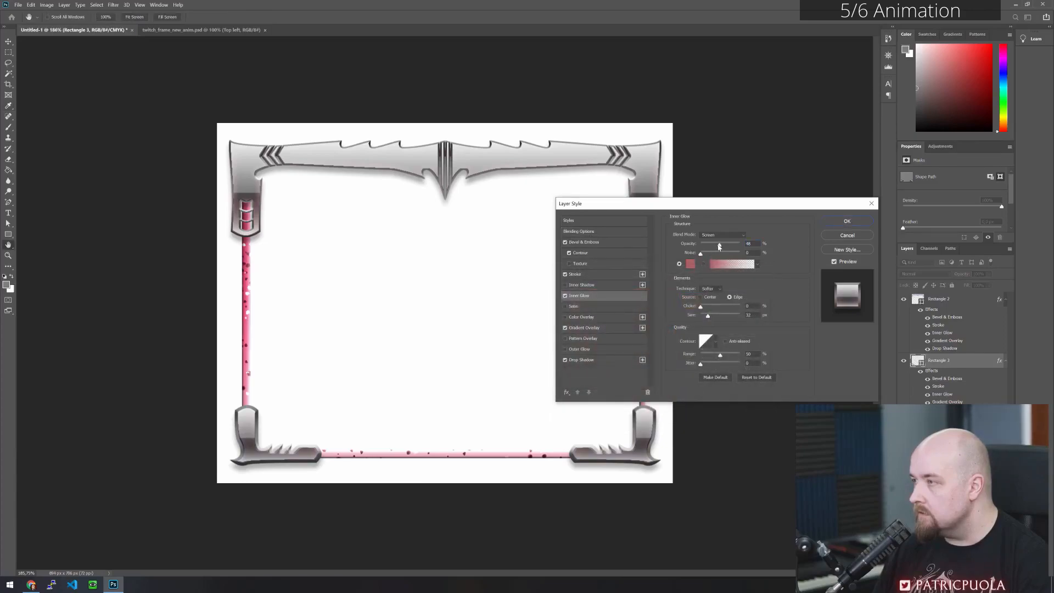
- Raise the bottom corner pieces' Inner Glow opacity to 100%, reduce the glow size and apply the style
drag(718, 244, 742, 244)
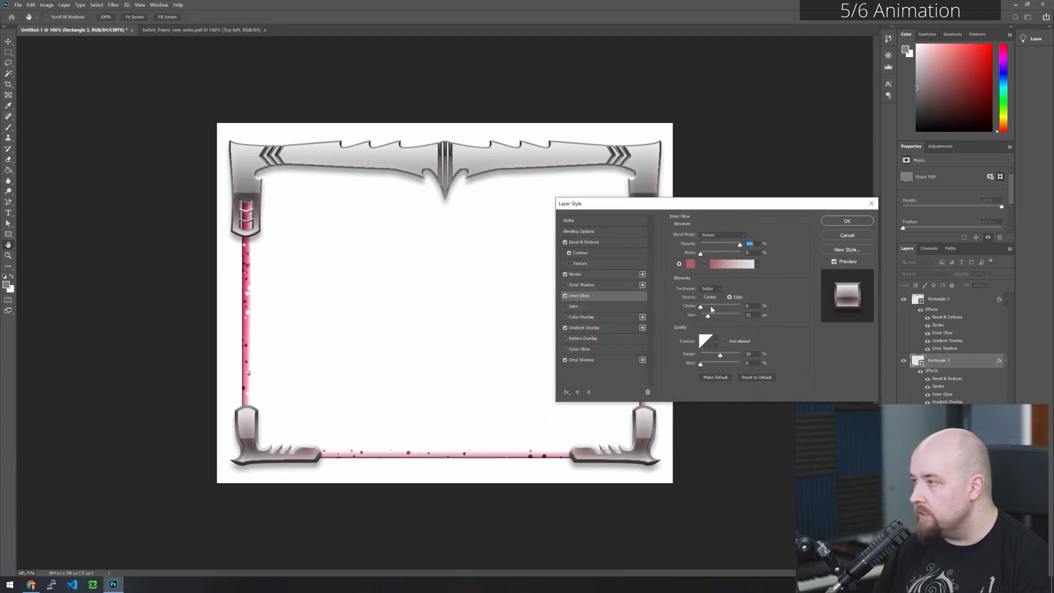
drag(709, 319, 707, 320)
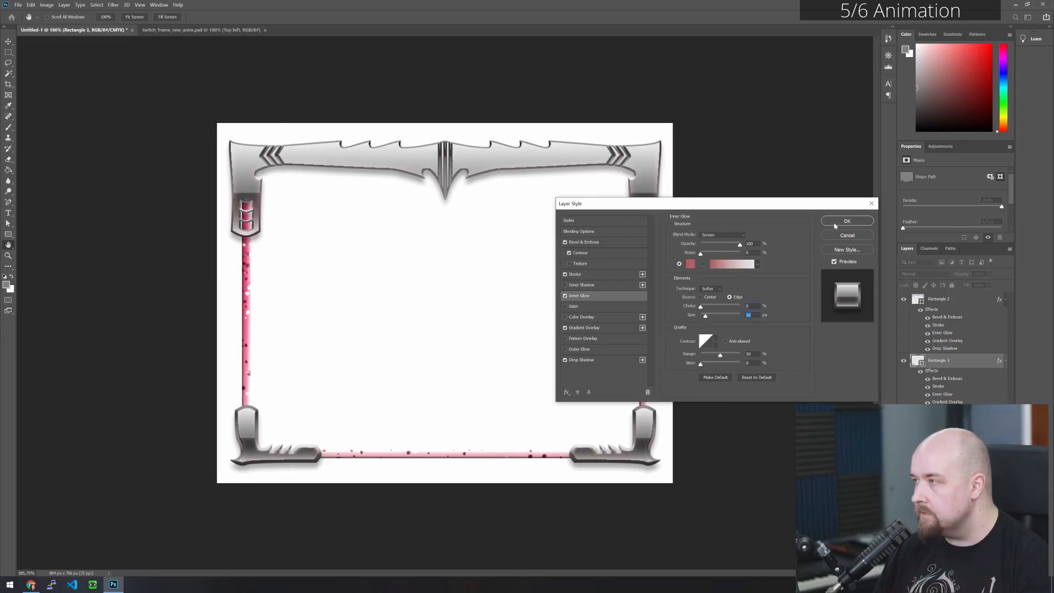
click(846, 221)
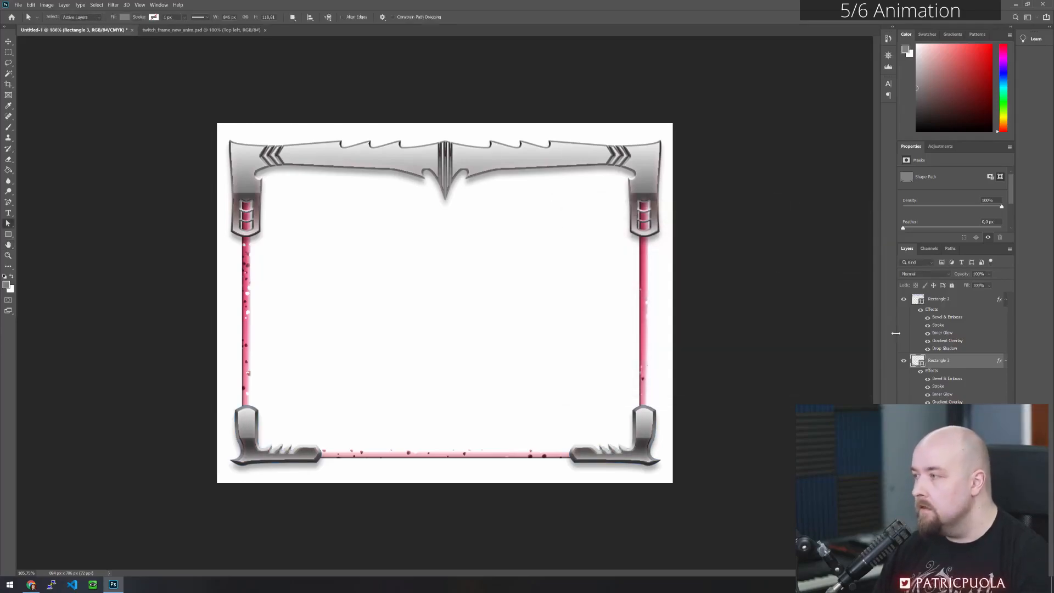
- Hide both metal frame layers and display the Timeline, enlarged enough to show the tracks of all the layers
click(903, 360)
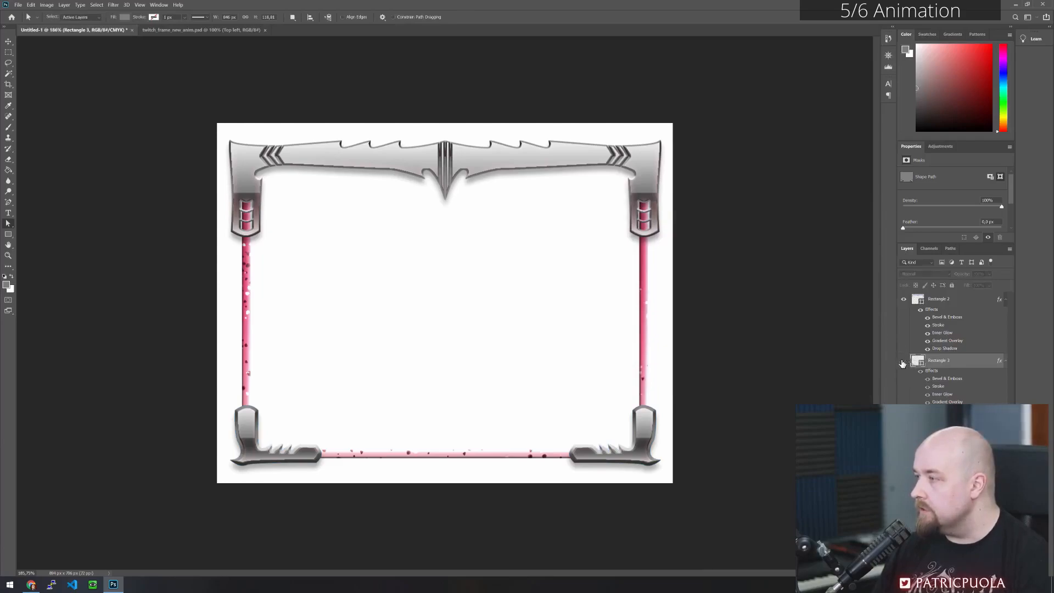
click(903, 299)
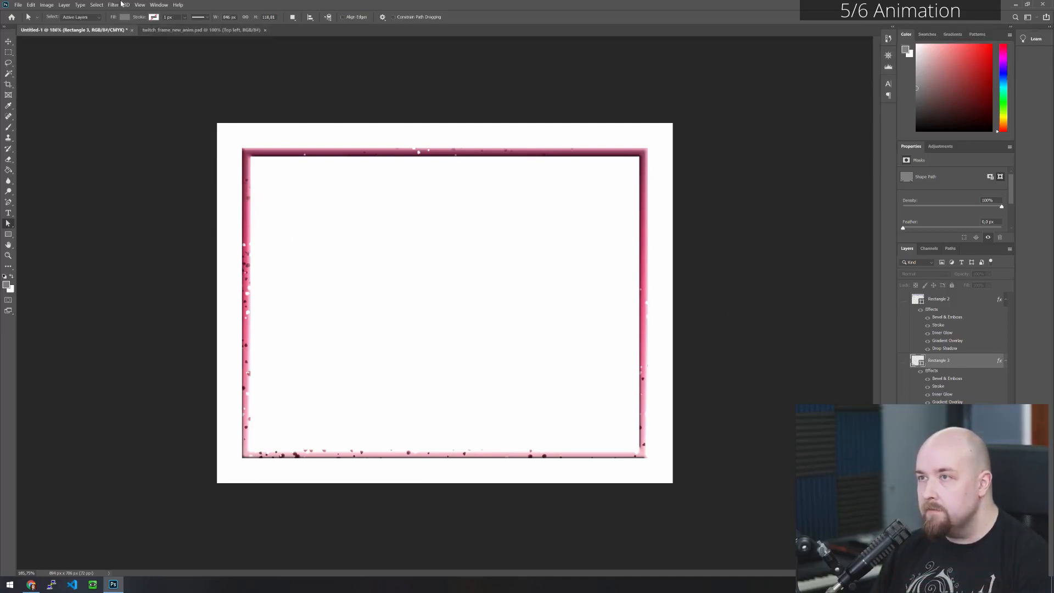
click(158, 5)
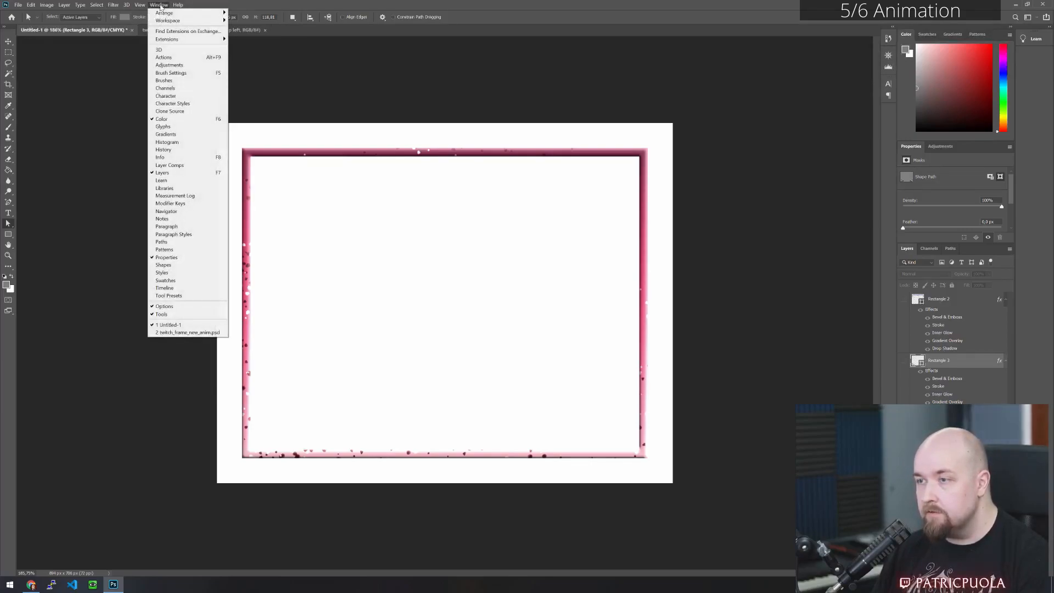
click(182, 289)
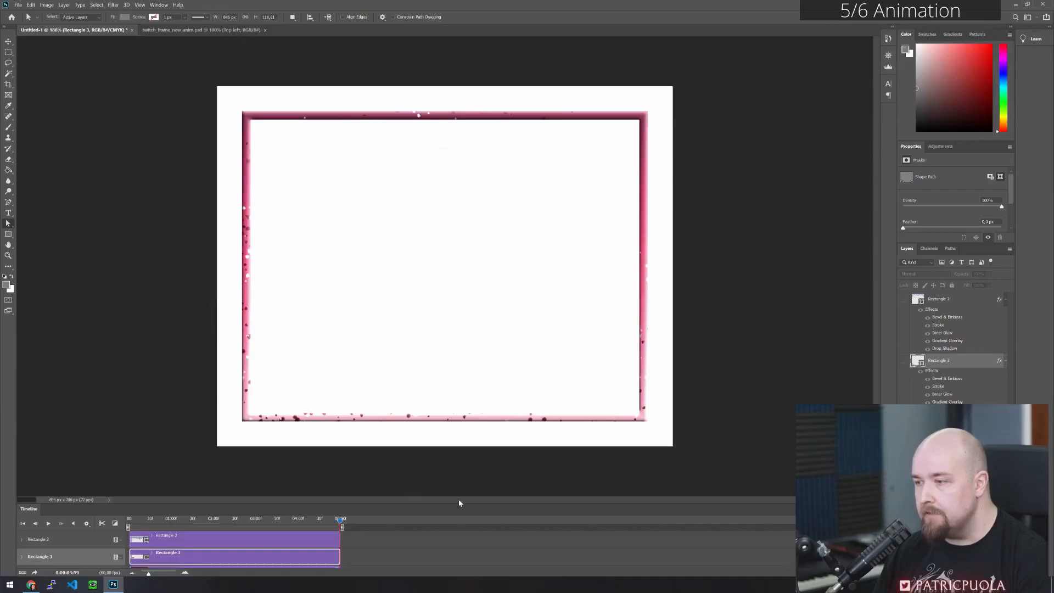
drag(458, 503, 478, 453)
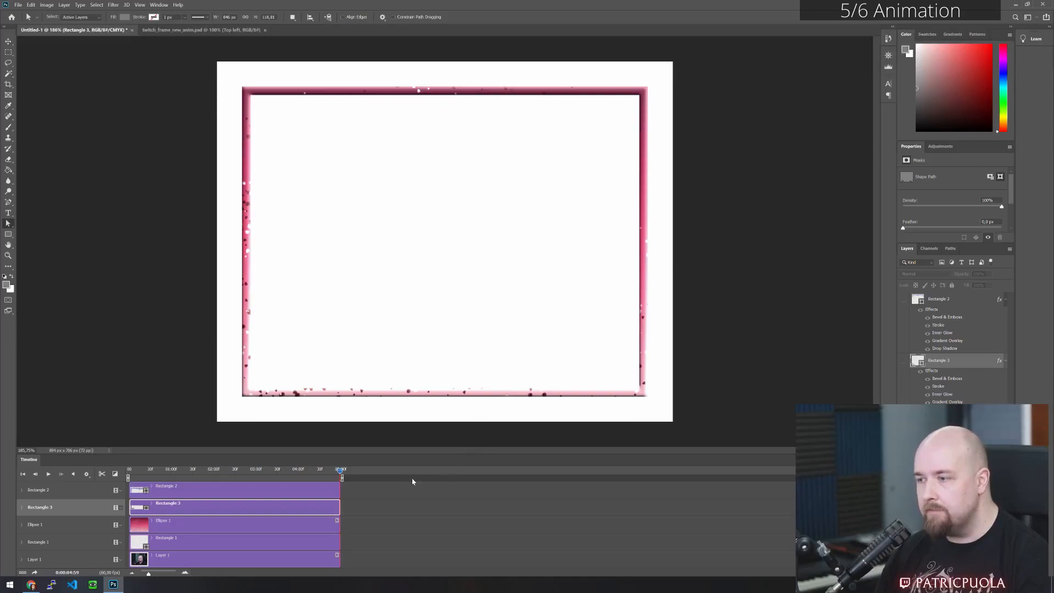
scroll(451, 498, down, 2)
scroll(452, 498, up, 2)
scroll(455, 503, down, 2)
scroll(454, 509, up, 2)
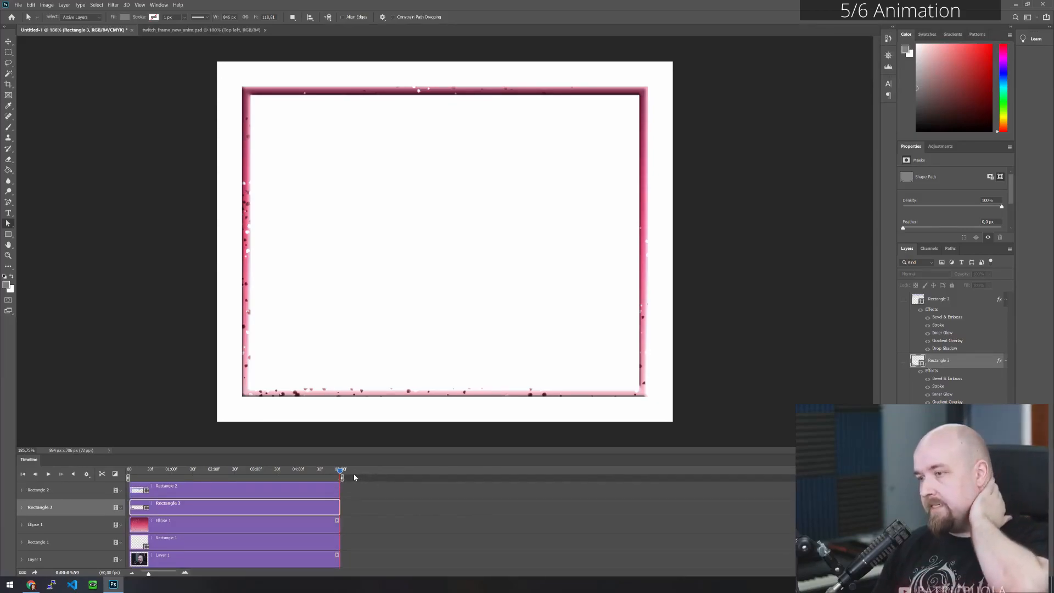
- Set the timeline frame rate to 60 fps
click(876, 459)
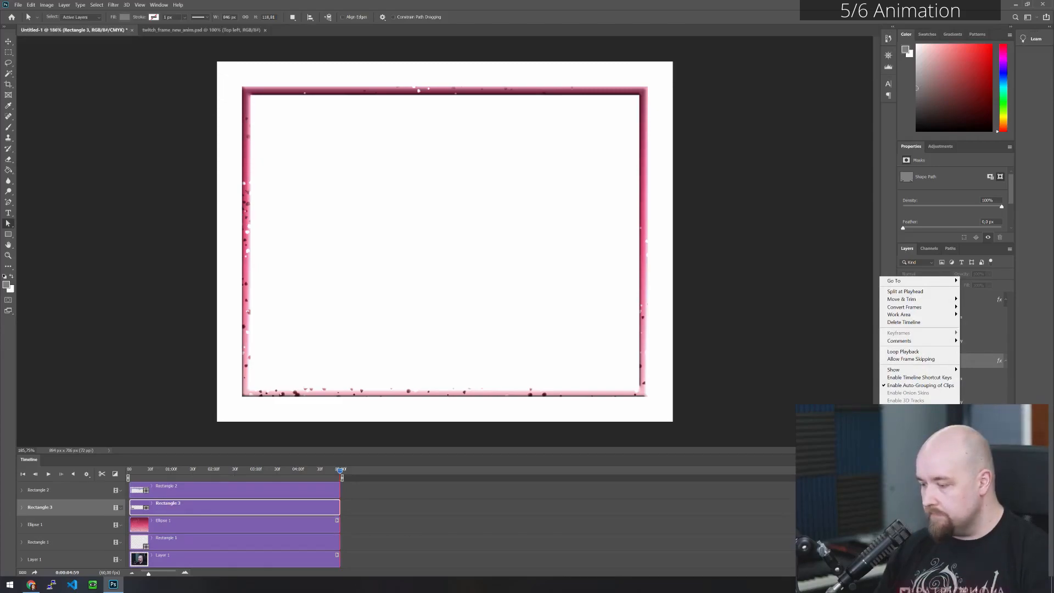
click(813, 426)
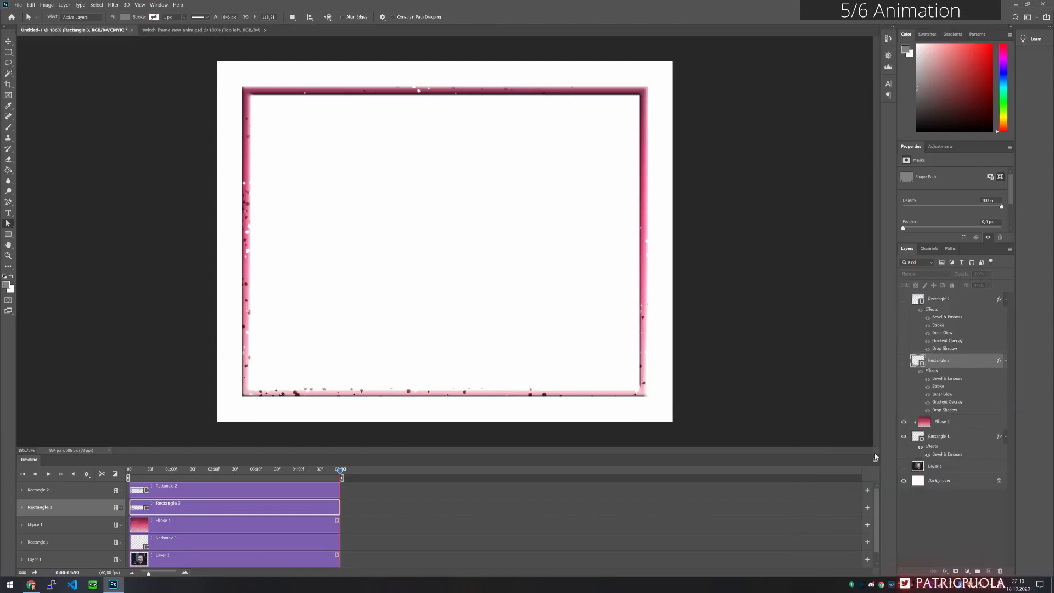
click(875, 461)
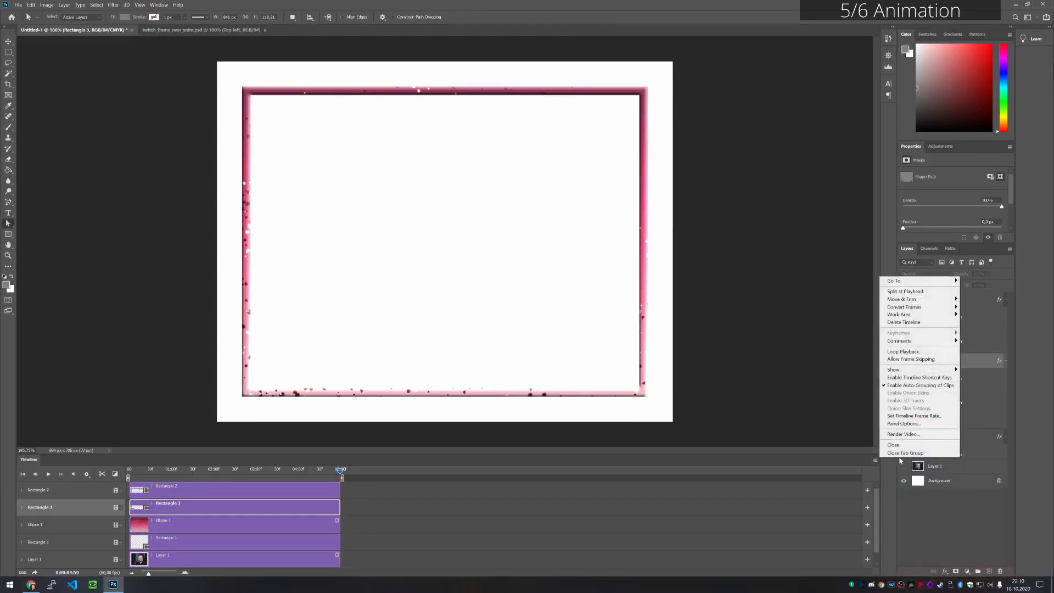
click(930, 416)
click(513, 185)
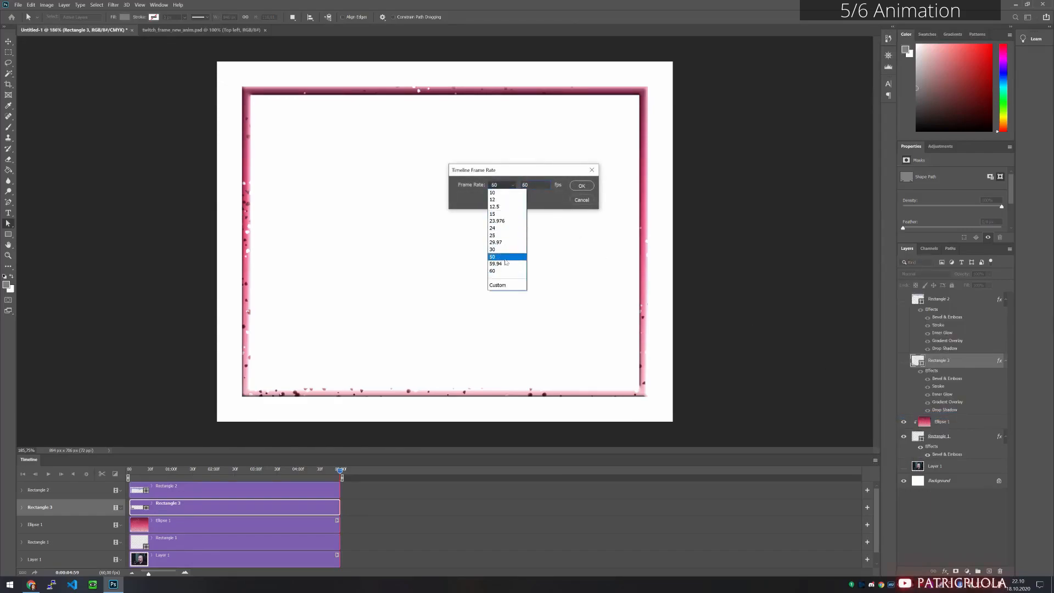
click(496, 270)
click(581, 185)
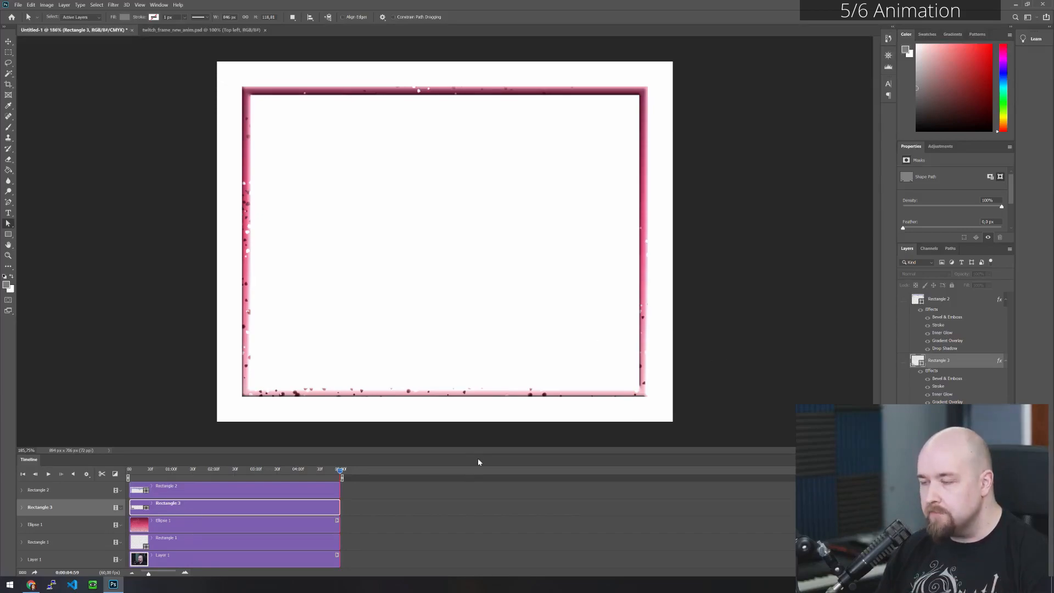
click(479, 512)
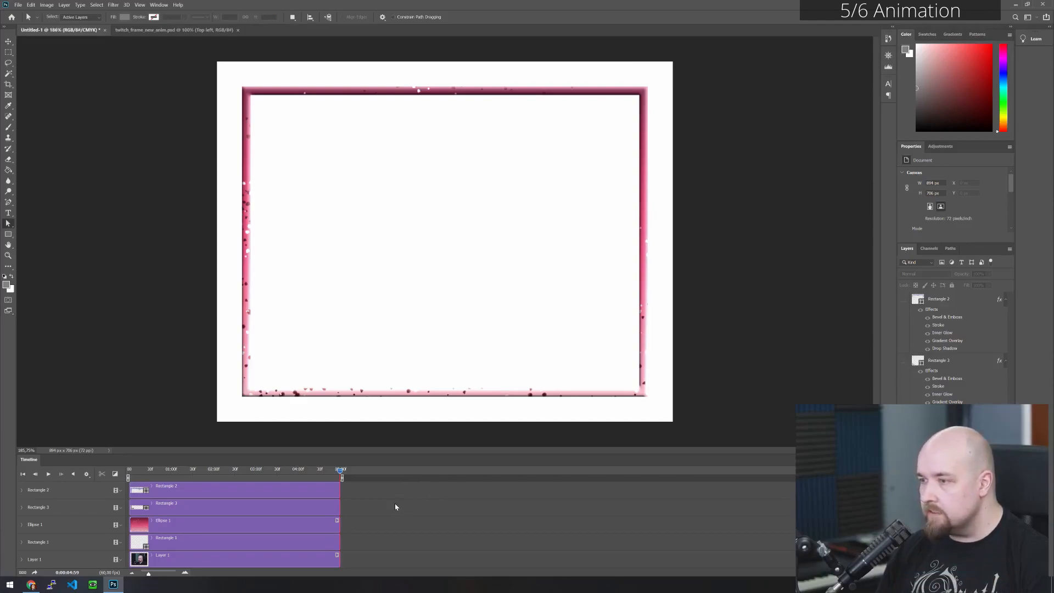
scroll(378, 500, down, 1)
scroll(377, 514, up, 1)
scroll(376, 523, down, 1)
scroll(370, 528, up, 1)
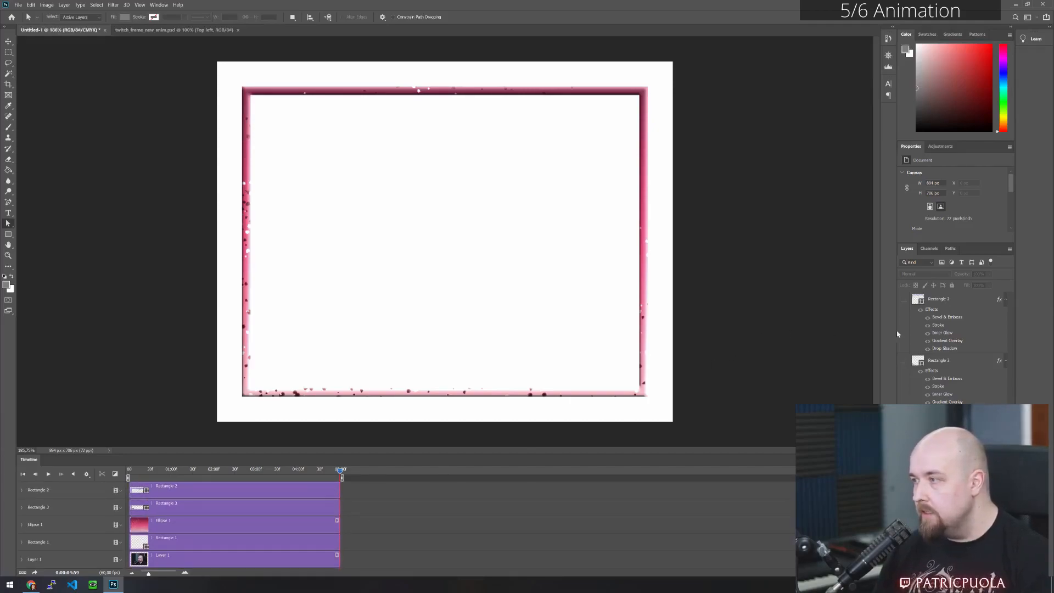
click(939, 421)
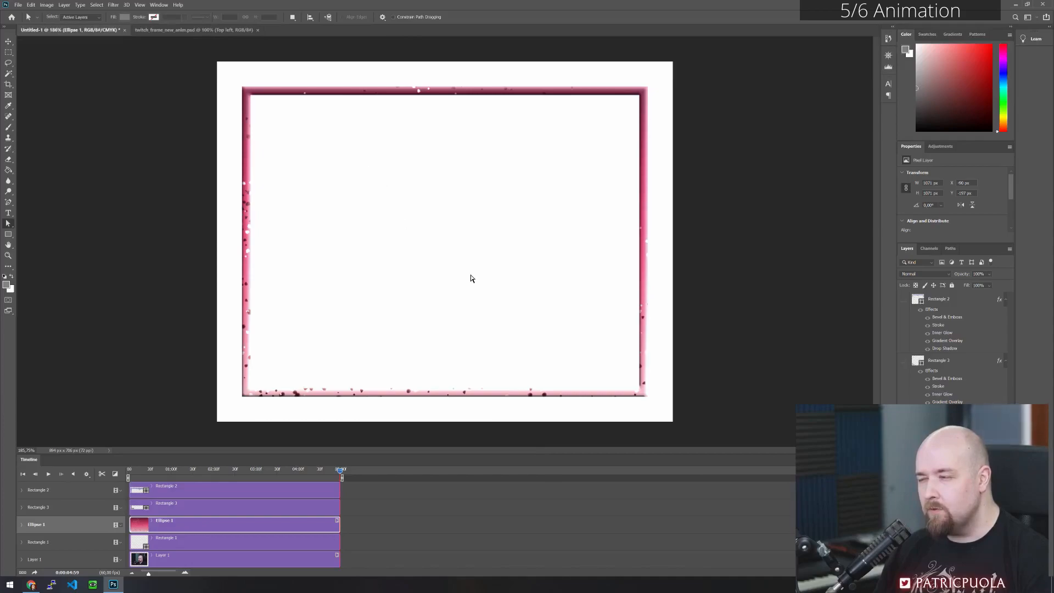
click(410, 505)
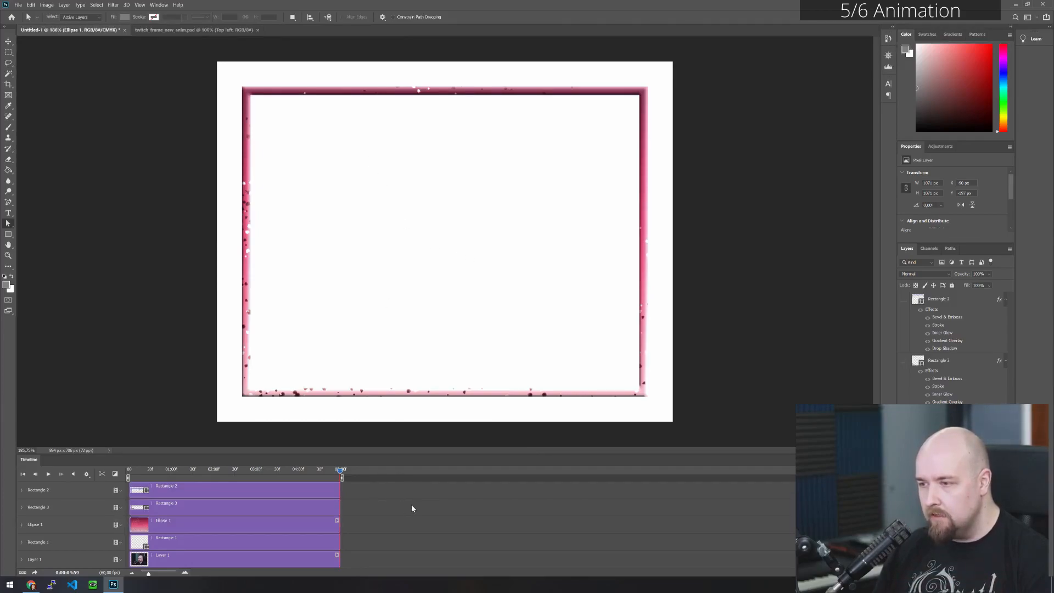
scroll(384, 512, down, 1)
scroll(373, 536, up, 1)
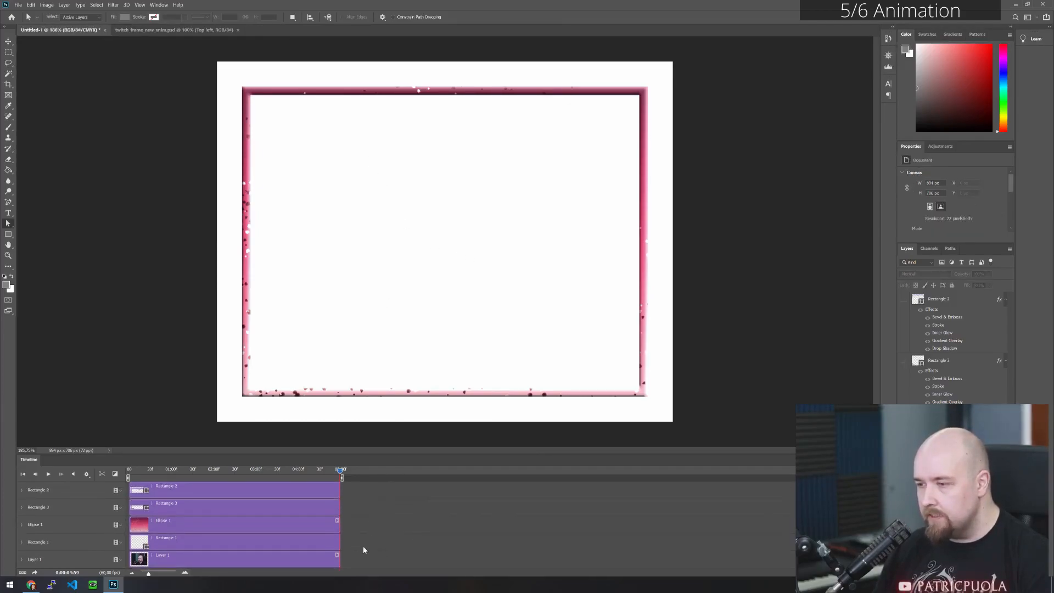
- Move the playhead back inside the clips and try to extend the work area's end past them
click(338, 488)
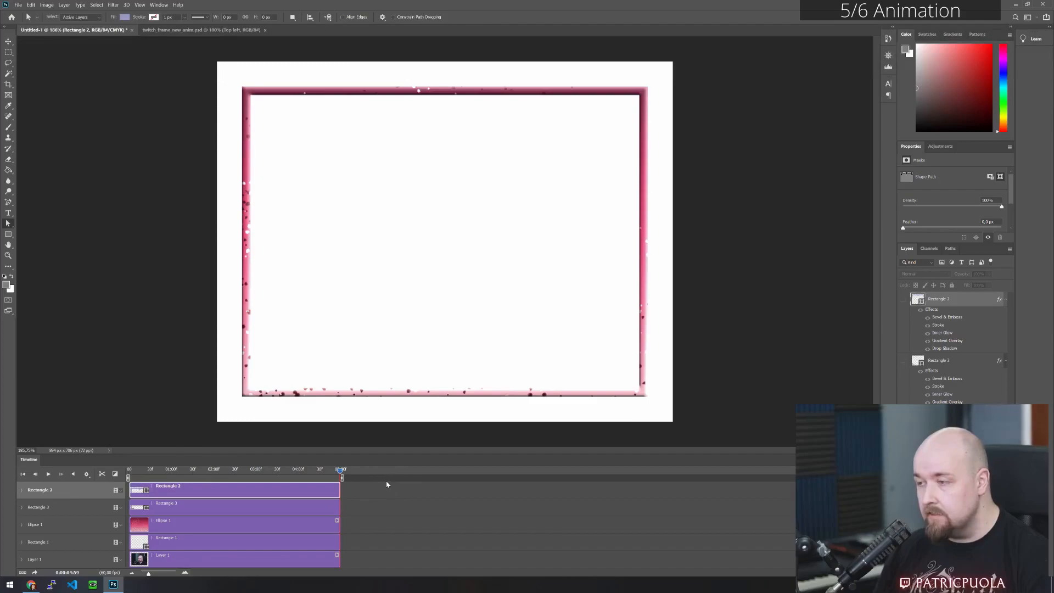
click(276, 476)
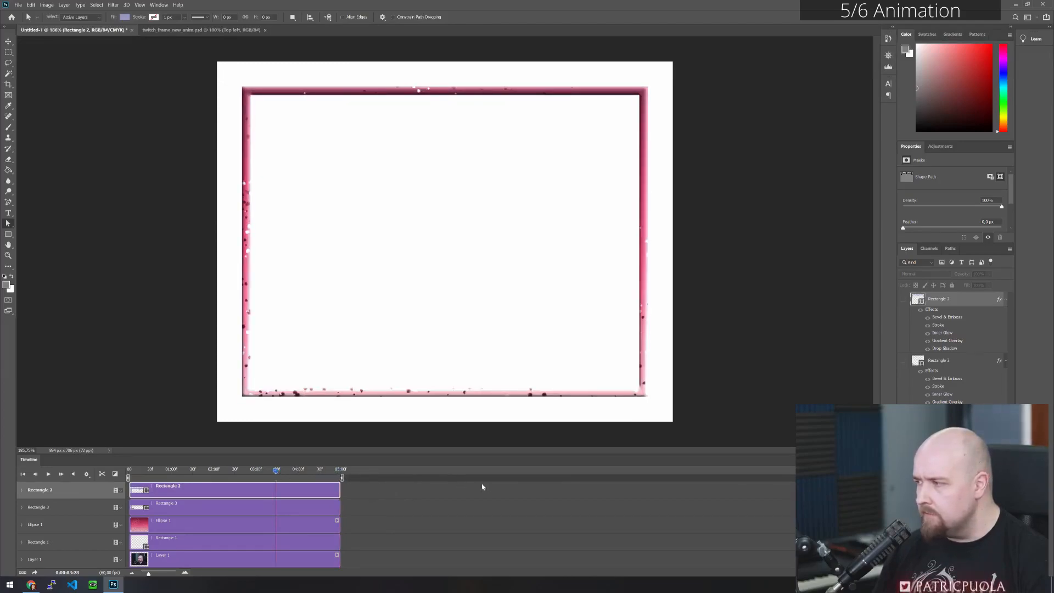
scroll(385, 507, down, 2)
scroll(381, 508, up, 2)
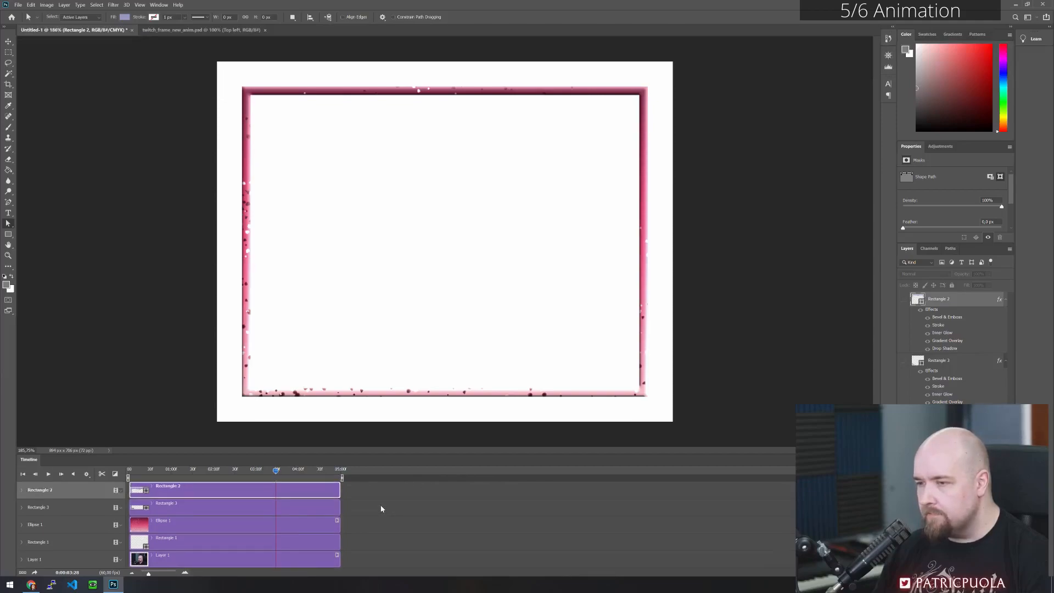
drag(345, 479, 764, 506)
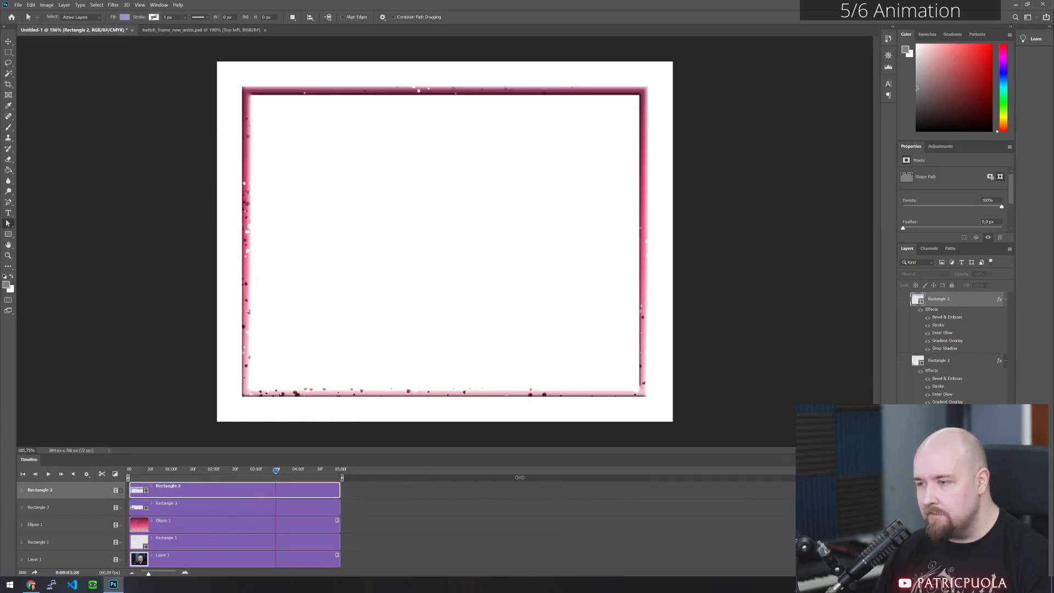
mouse_move(341, 478)
mouse_down()
mouse_move(176, 478)
mouse_move(342, 478)
mouse_up()
click(383, 487)
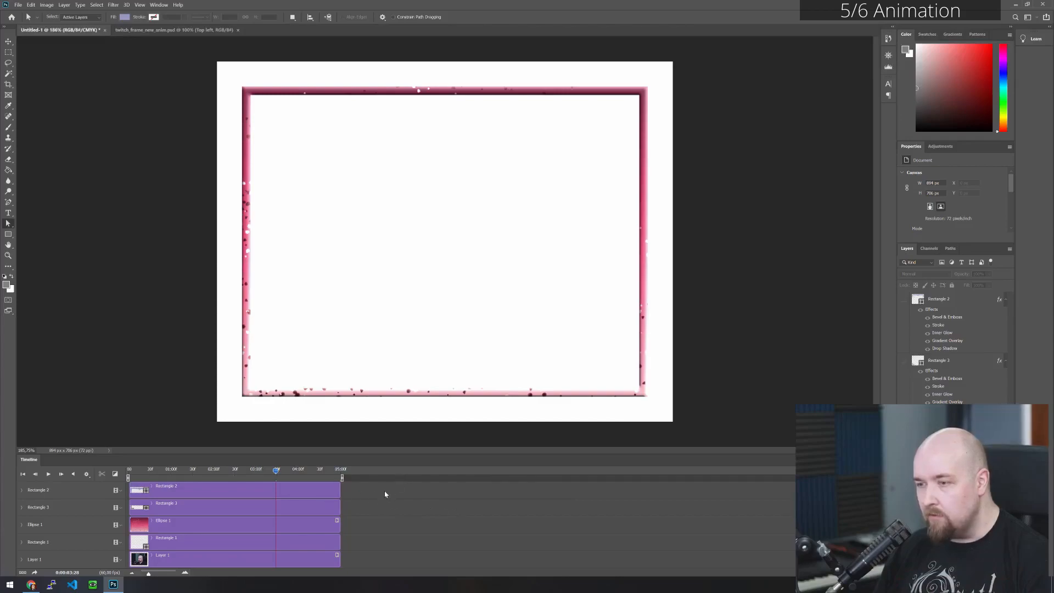
- Extend the timeline clips of Rectangle 2, Rectangle 3, Ellipse 1, Rectangle 1 and Layer 1 to 10 seconds
click(306, 489)
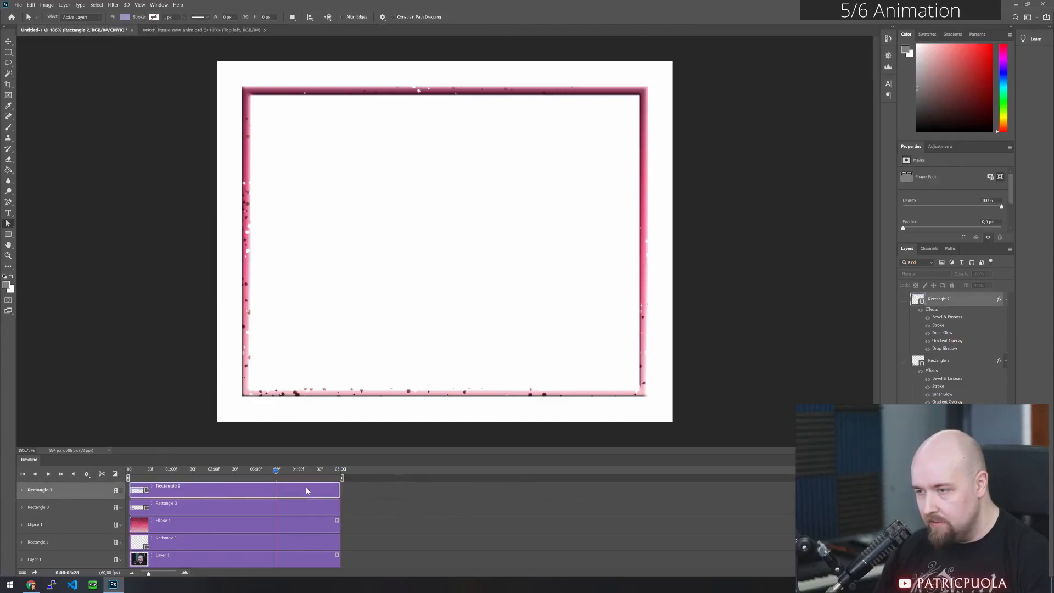
drag(339, 494, 552, 488)
click(449, 505)
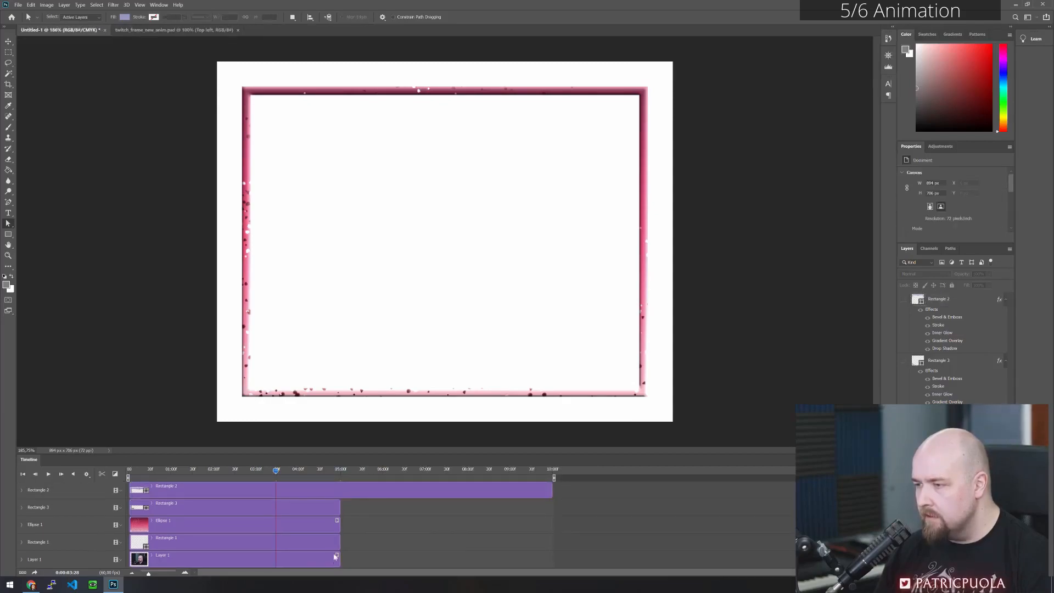
drag(339, 507, 564, 509)
drag(339, 524, 551, 523)
drag(339, 543, 551, 542)
drag(339, 559, 551, 560)
click(575, 540)
scroll(373, 529, down, 1)
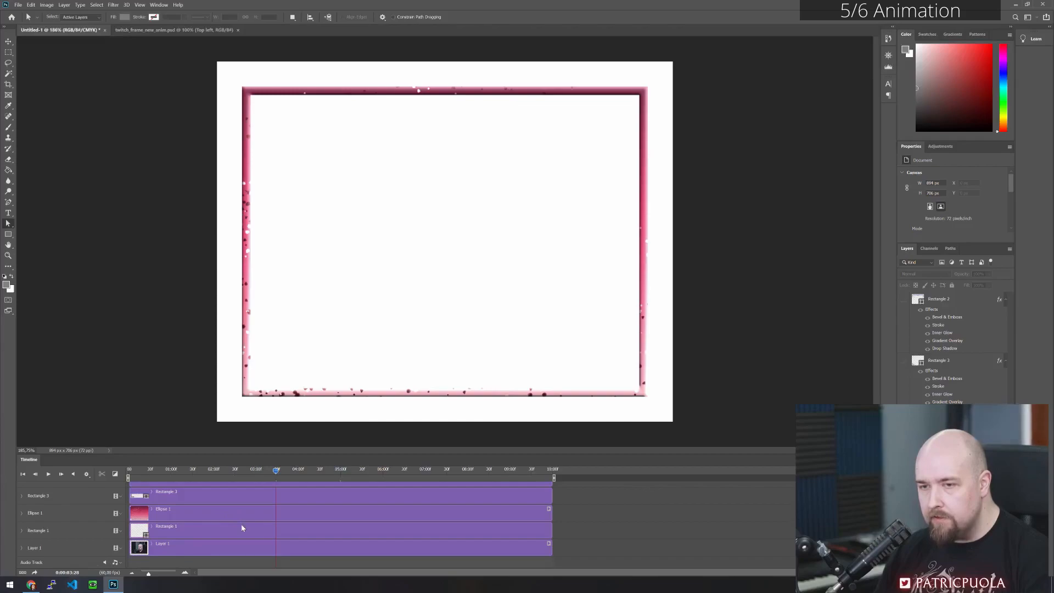
scroll(561, 503, up, 1)
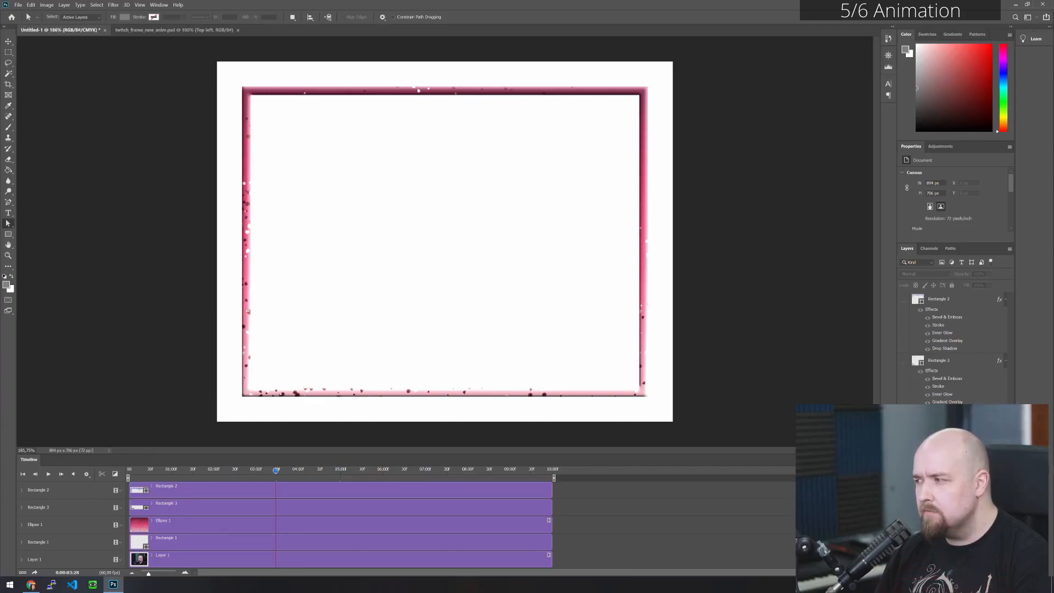
- Convert the locked white Background into a regular layer, keeping the suggested name and options
double_click(942, 508)
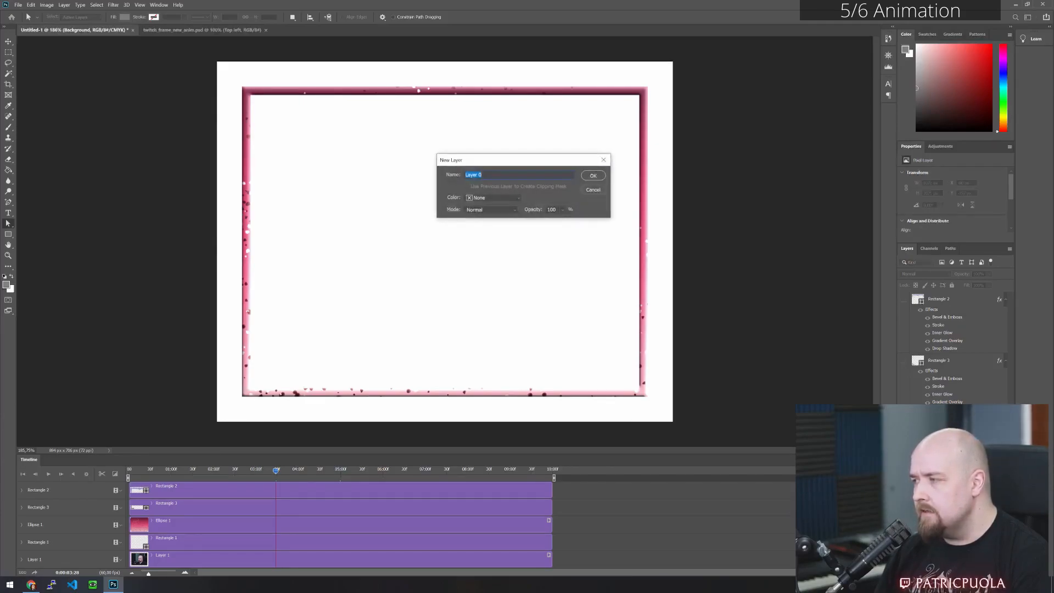
click(593, 176)
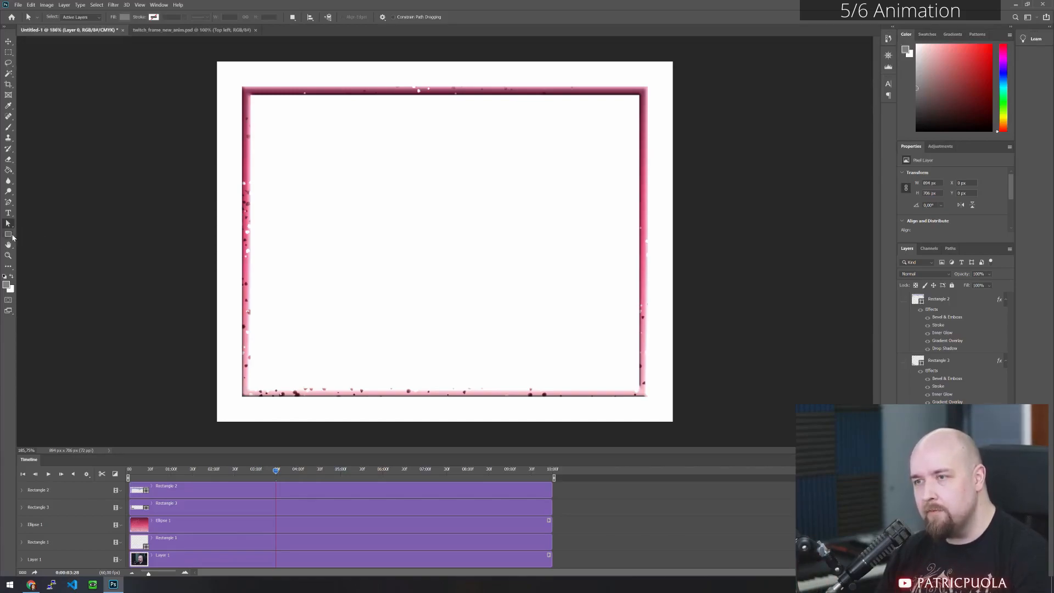
- Set the foreground colour to black (000000) and fill the white background layer with it using the Paint Bucket
click(9, 170)
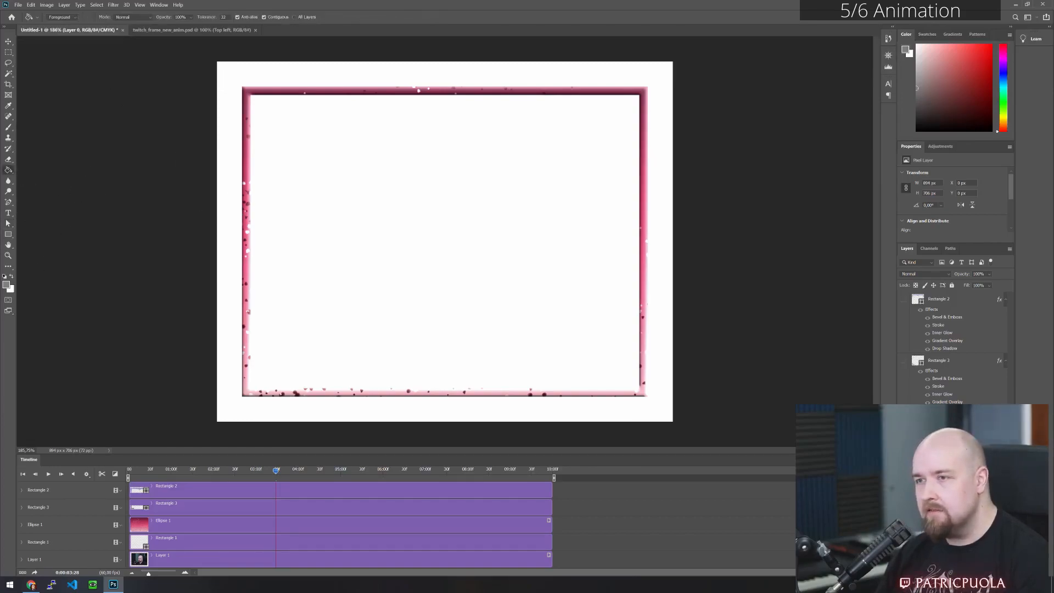
click(7, 285)
drag(610, 336, 496, 447)
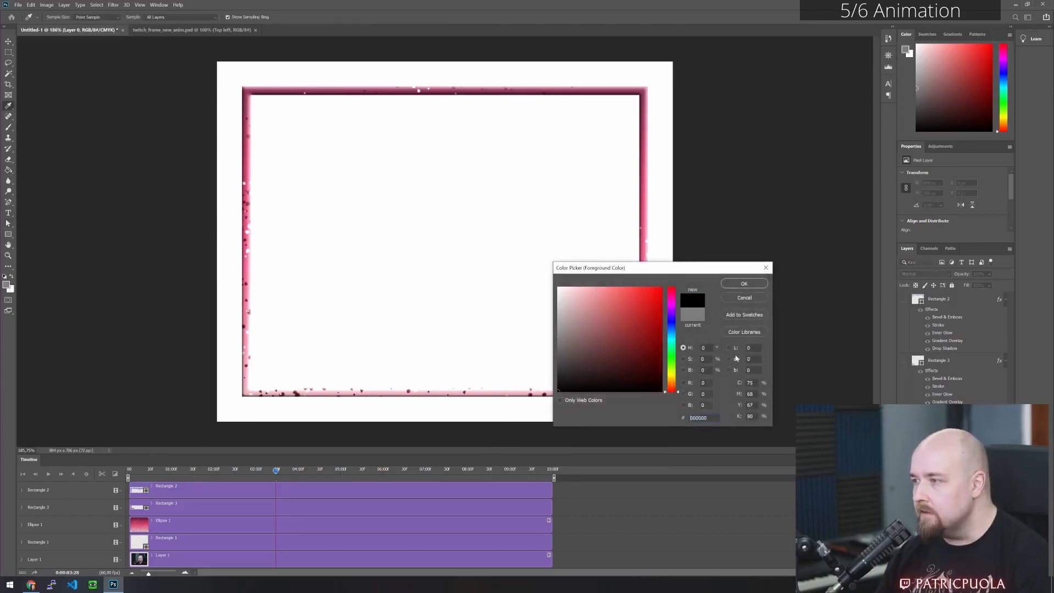
click(744, 283)
click(441, 218)
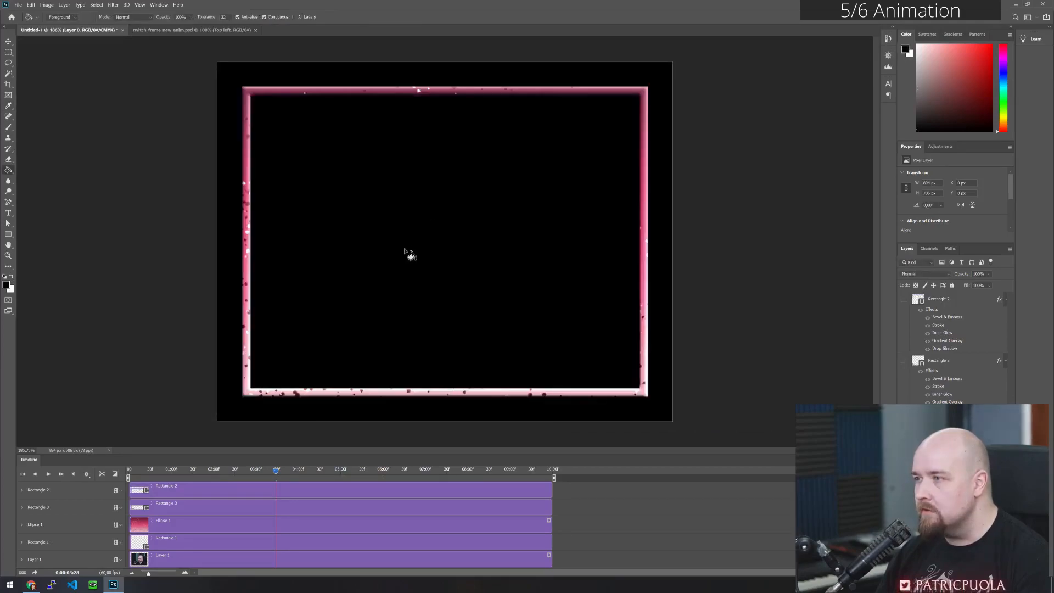
- Stretch Layer 0's timeline clip to run from the very start to 10 seconds, matching the other clips
click(8, 53)
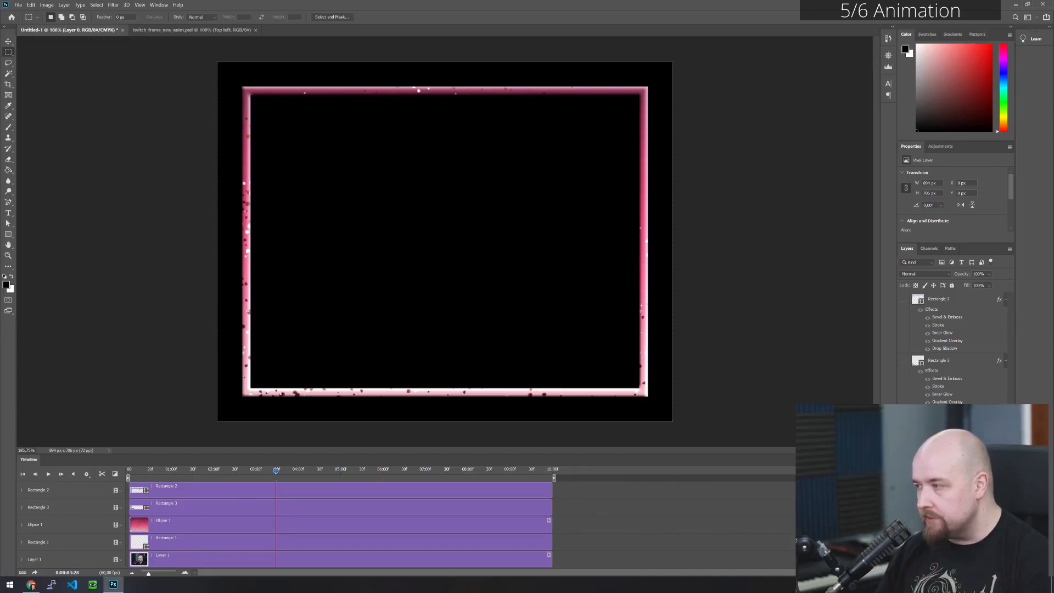
click(955, 527)
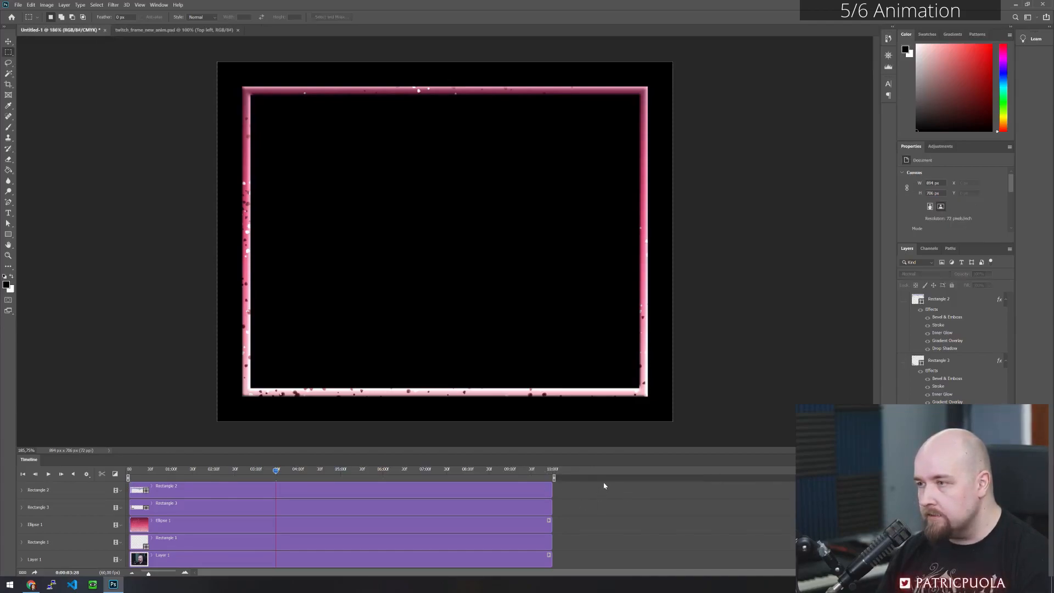
drag(273, 470, 113, 478)
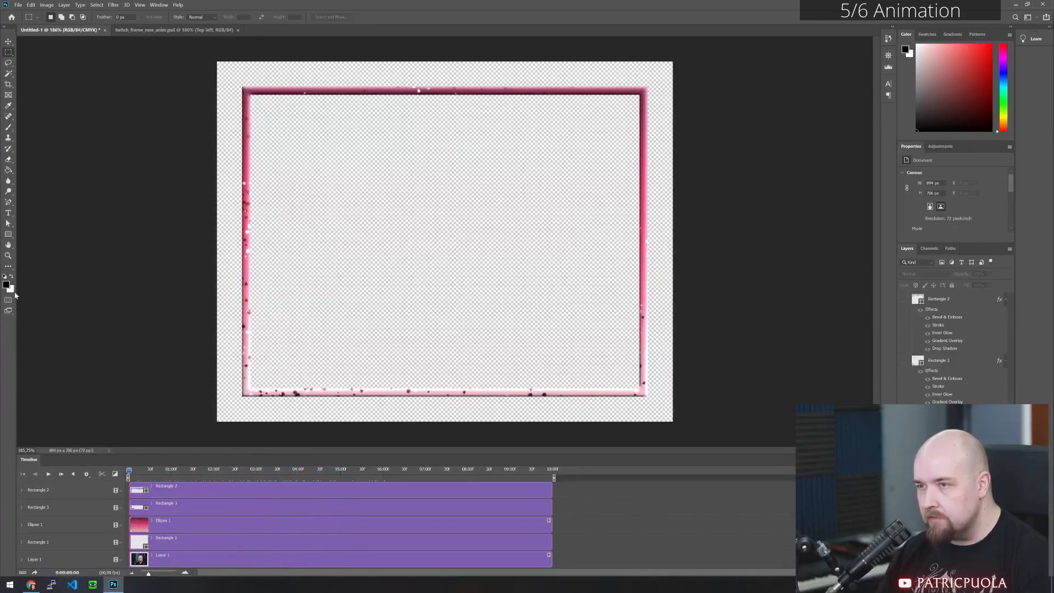
scroll(192, 518, down, 2)
click(289, 552)
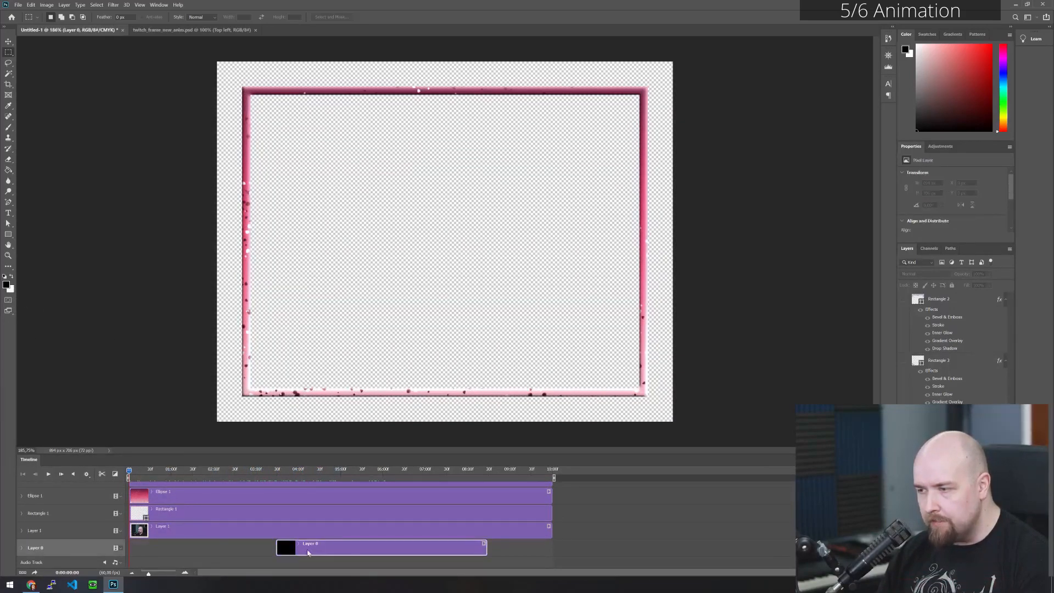
drag(277, 550, 131, 547)
drag(485, 551, 594, 527)
- Scrub through the timeline to check the black background's coverage, and return the playhead to the start
scroll(594, 522, up, 2)
scroll(581, 521, down, 2)
scroll(512, 513, up, 2)
drag(130, 472, 471, 490)
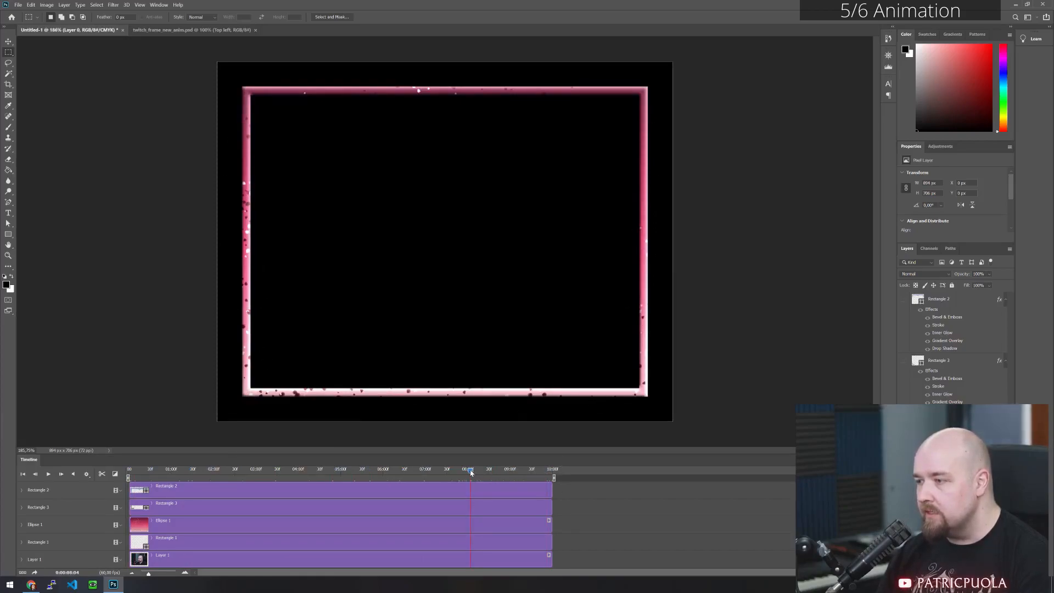
drag(471, 472, 310, 477)
drag(206, 475, 174, 484)
drag(463, 487, 122, 477)
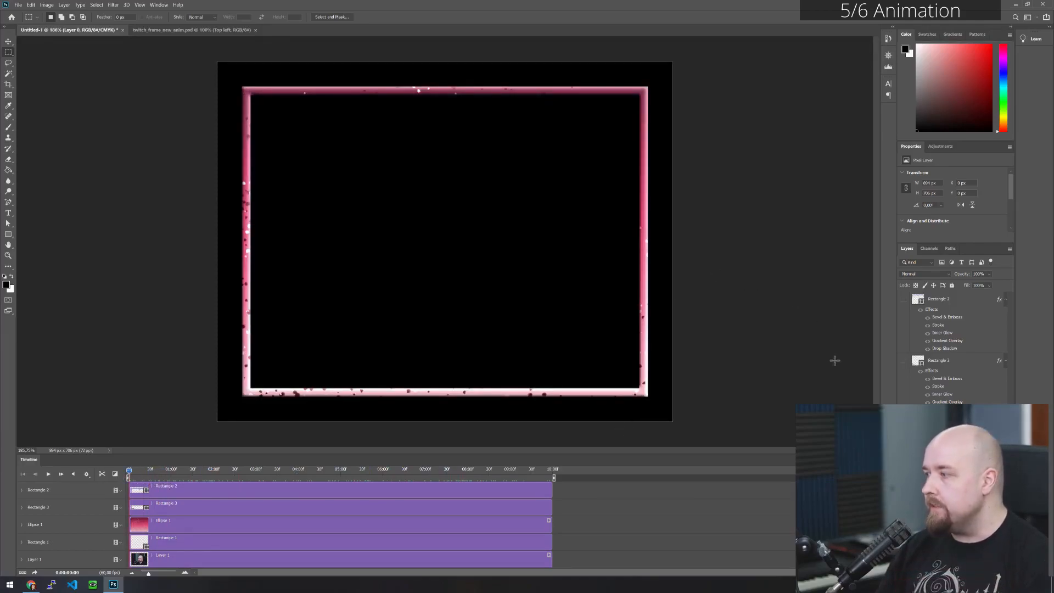
- Select the Ellipse 1 layer and convert it to a smart object so its transform can be animated
key(a)
click(565, 285)
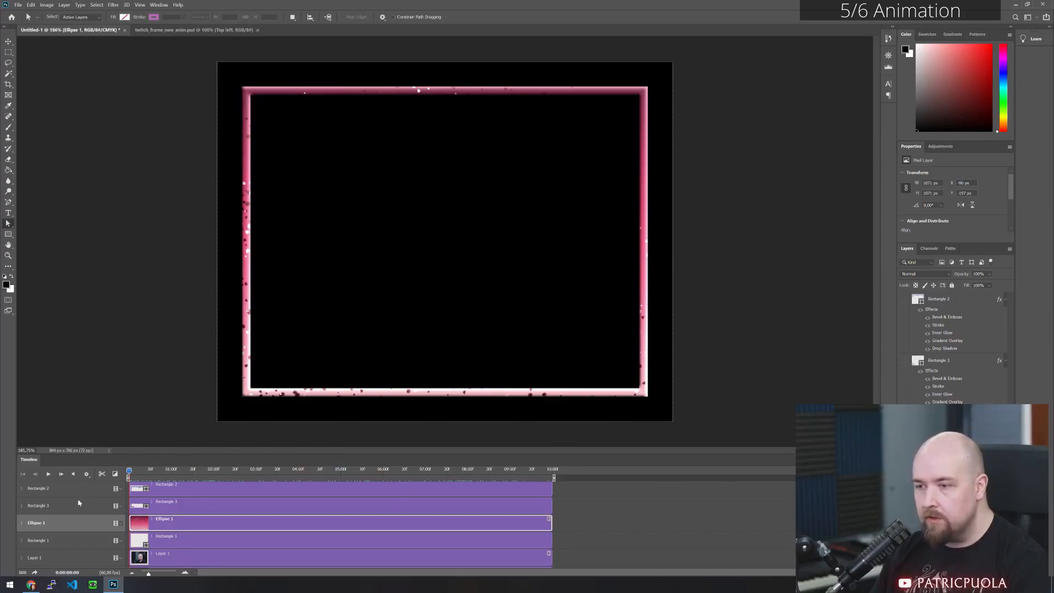
click(22, 523)
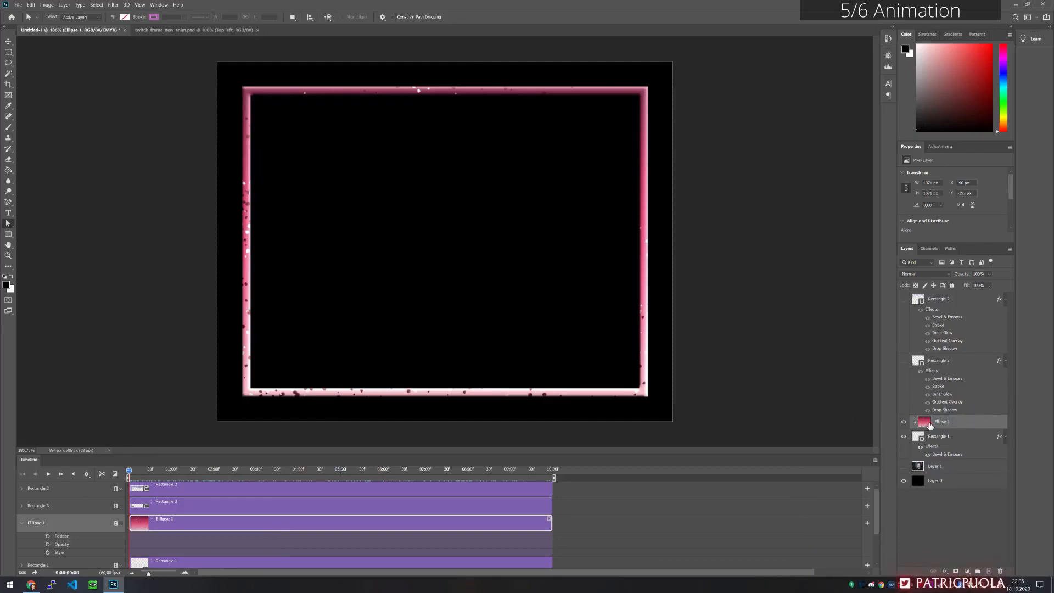
right_click(970, 424)
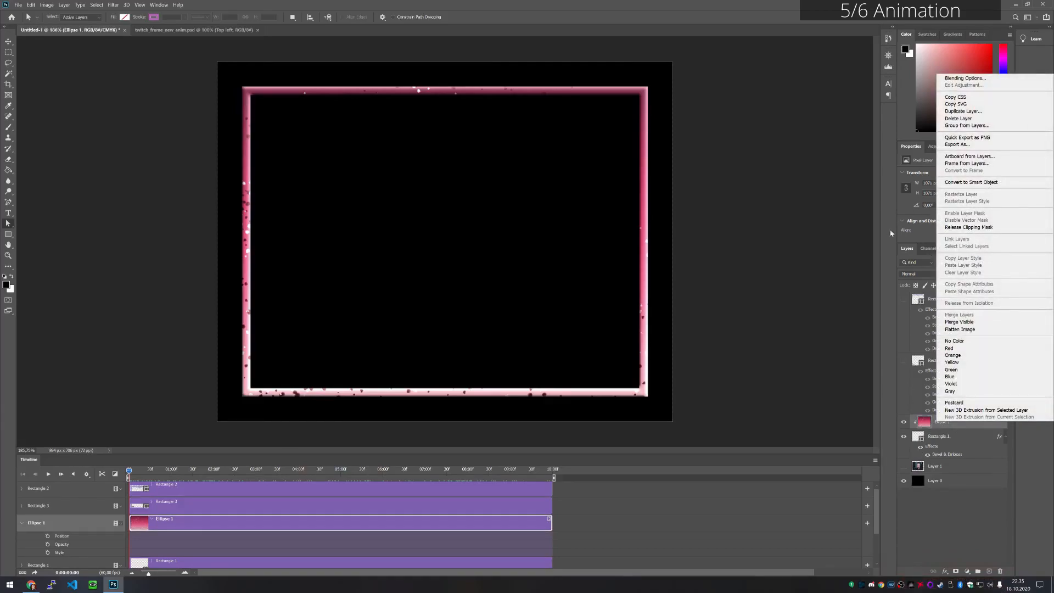
click(970, 182)
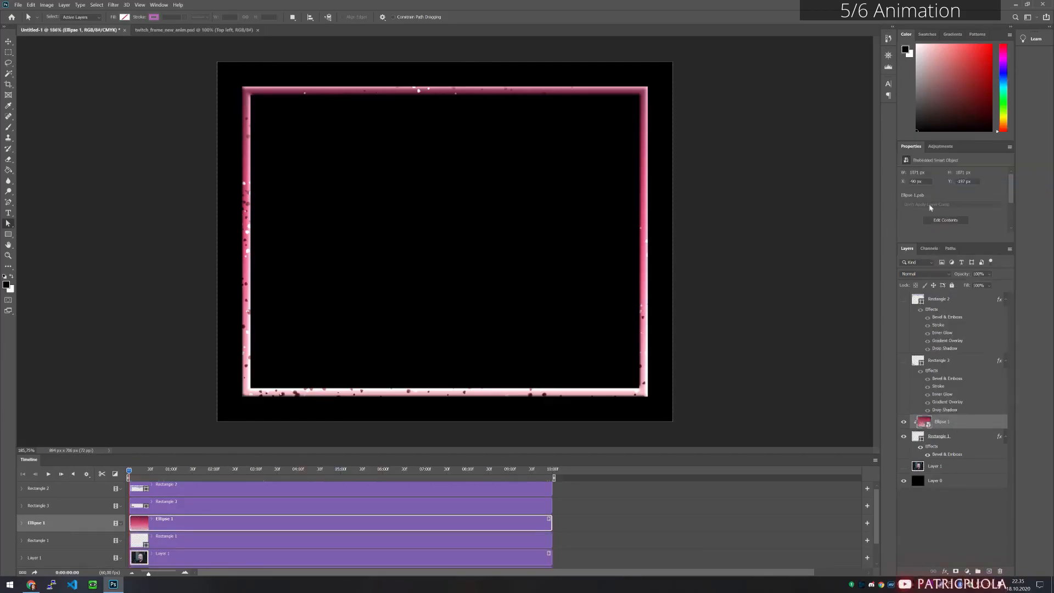
- Start Transform keyframing for Ellipse 1 at the beginning of the timeline and add a second keyframe at 5 seconds
click(22, 523)
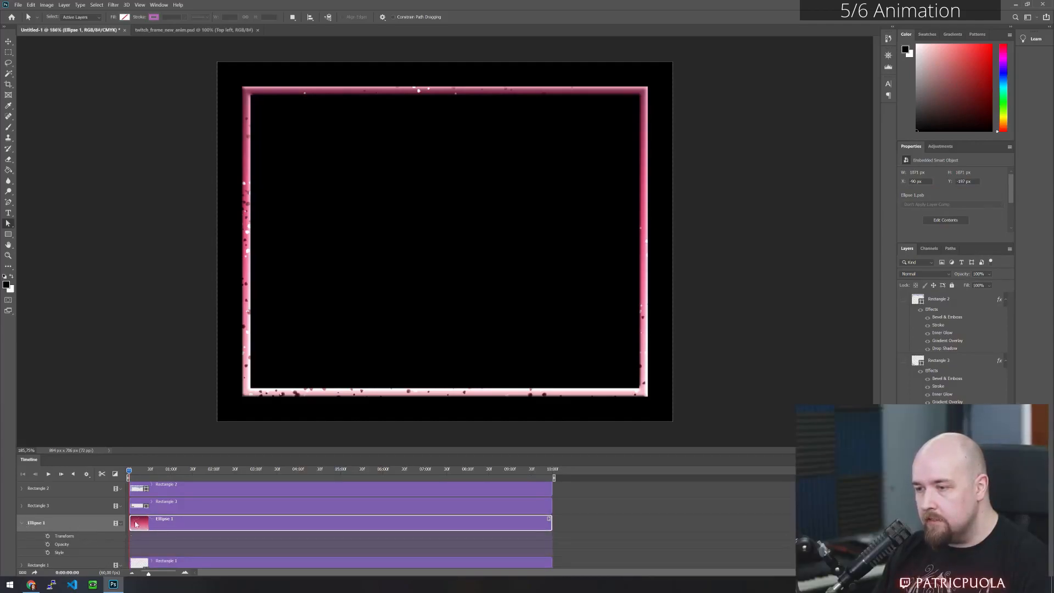
drag(129, 474, 103, 476)
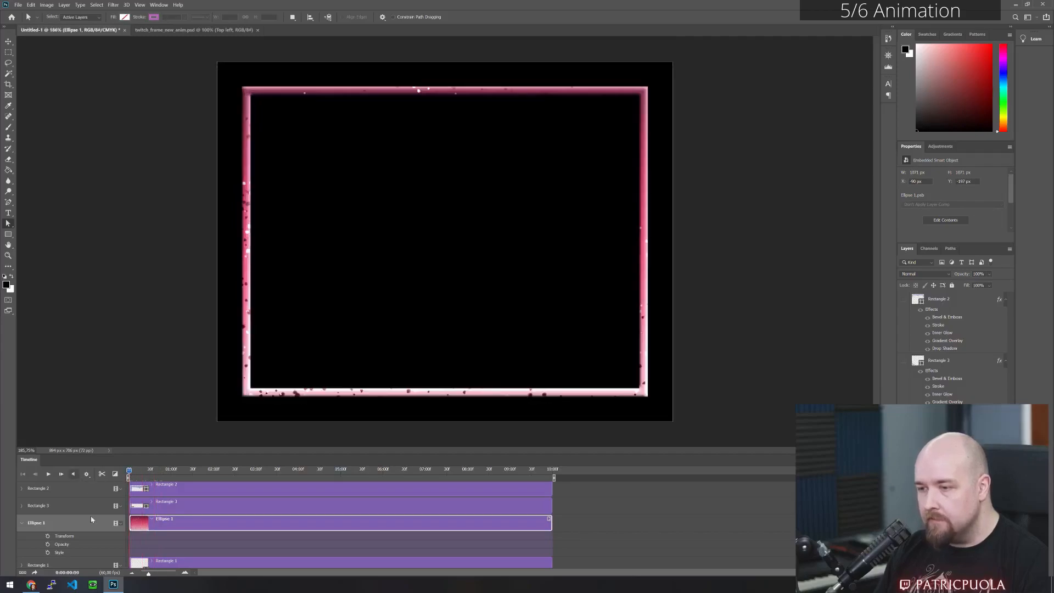
click(47, 536)
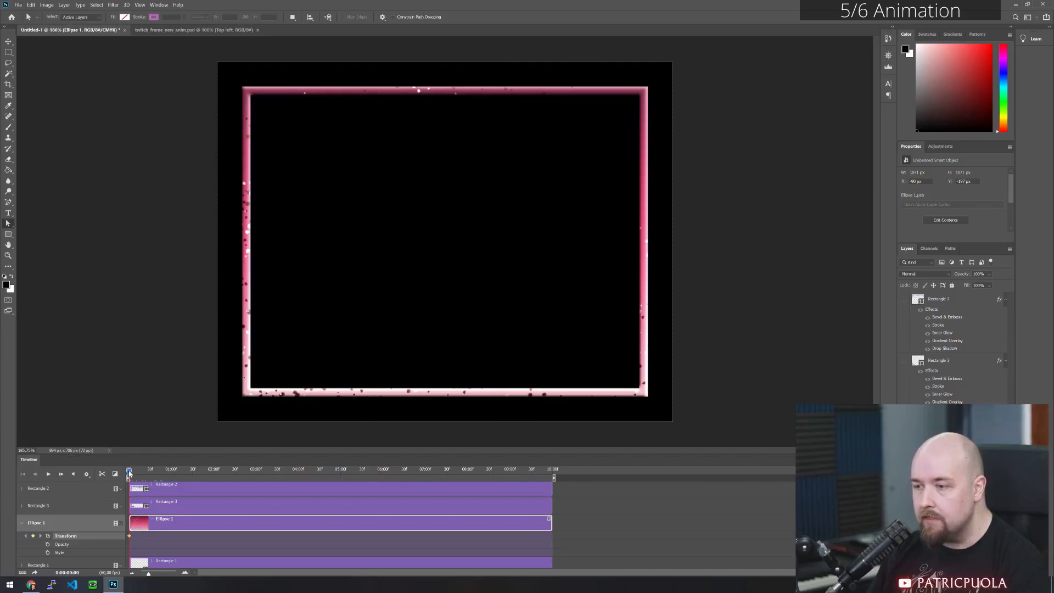
key(space)
drag(350, 476, 342, 478)
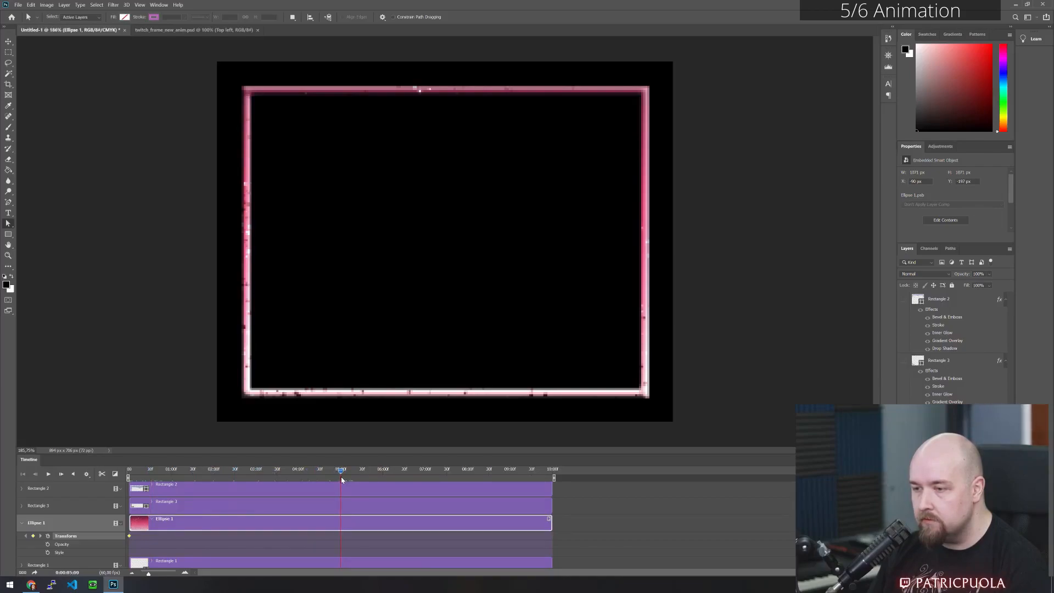
click(33, 536)
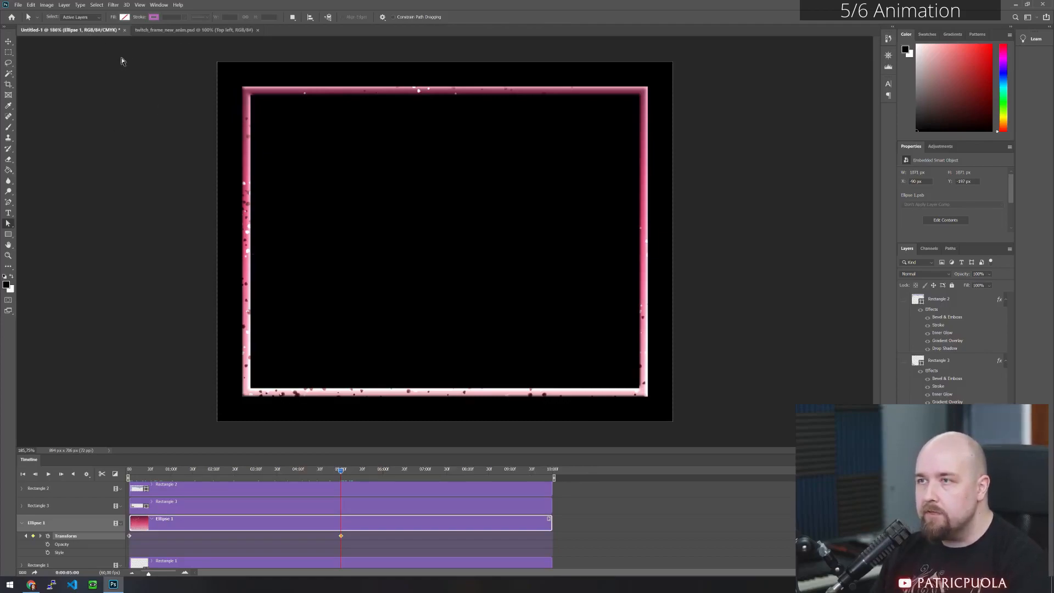
- Rotate Ellipse 1 by 180 degrees at the 5-second Transform keyframe and commit the transformation
click(42, 5)
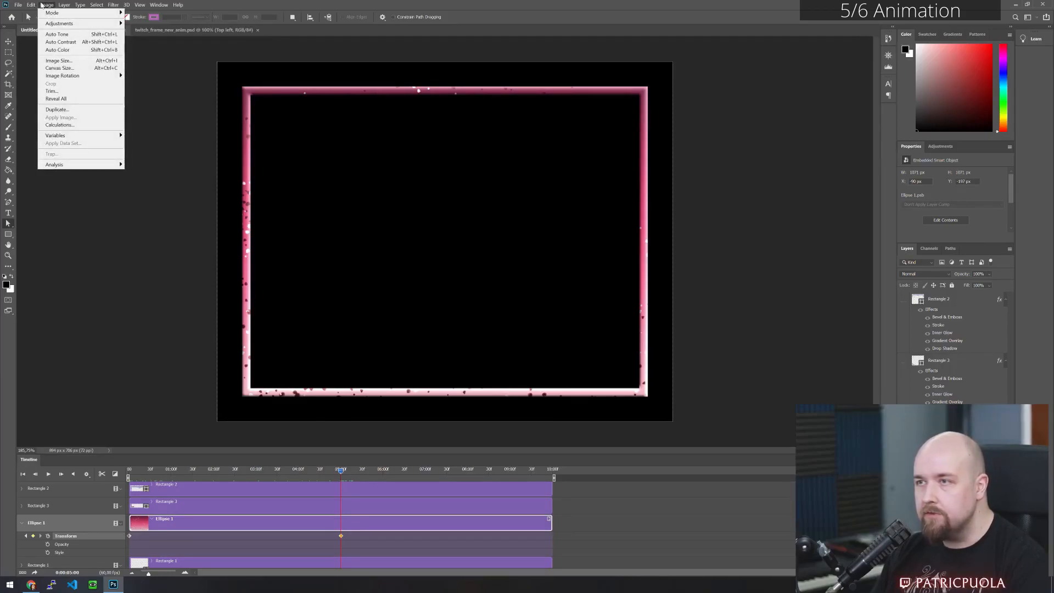
mouse_move(32, 5)
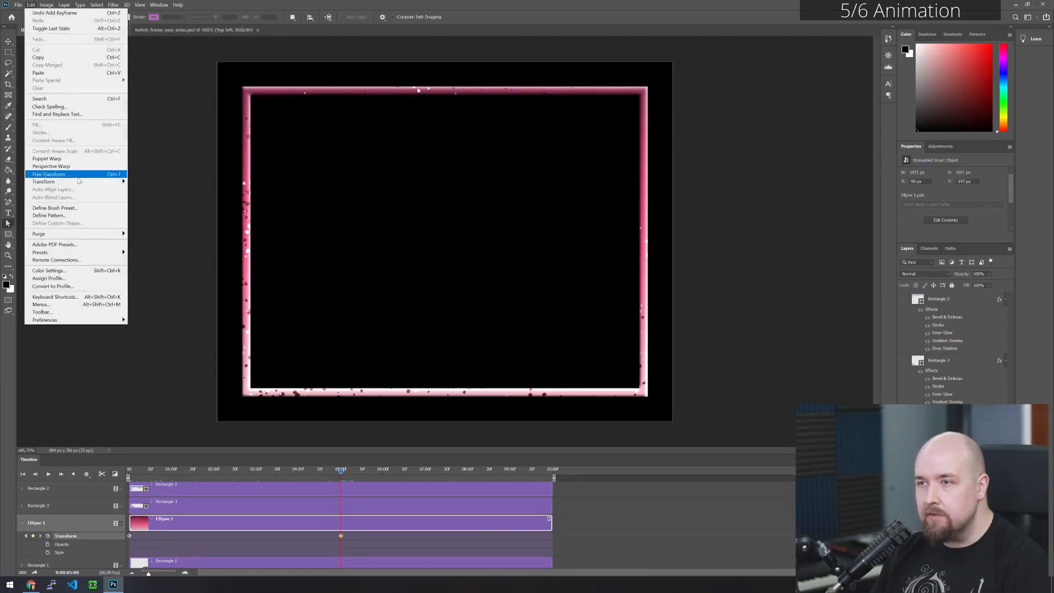
mouse_move(83, 185)
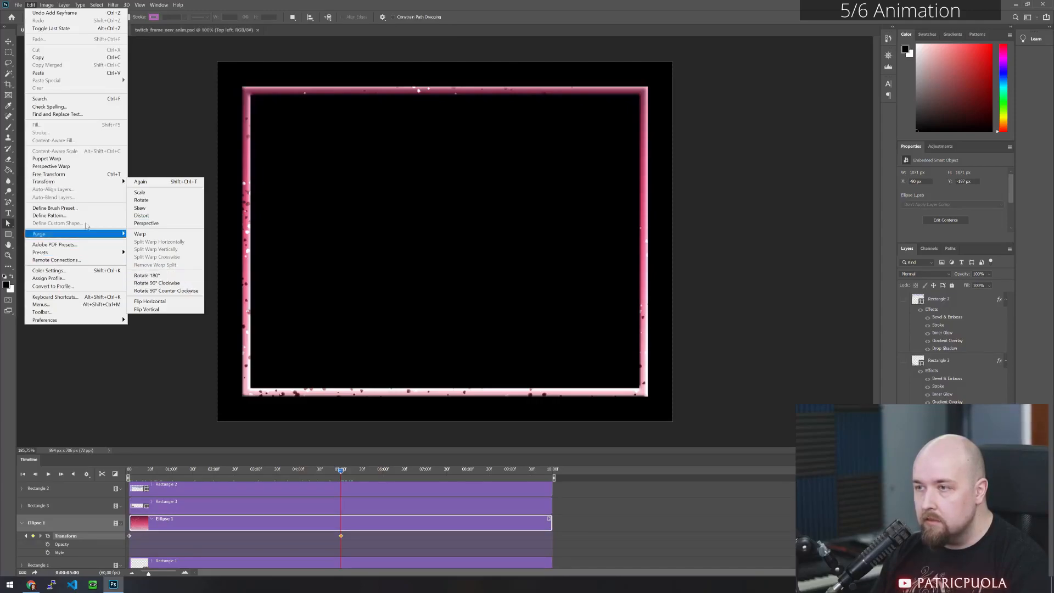
click(156, 200)
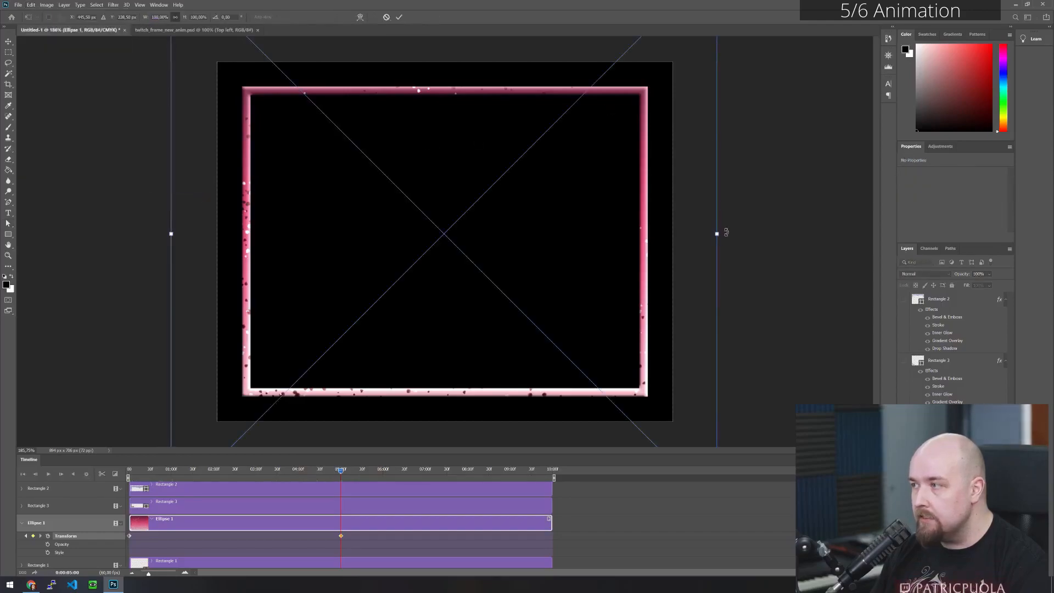
drag(735, 258, 431, 432)
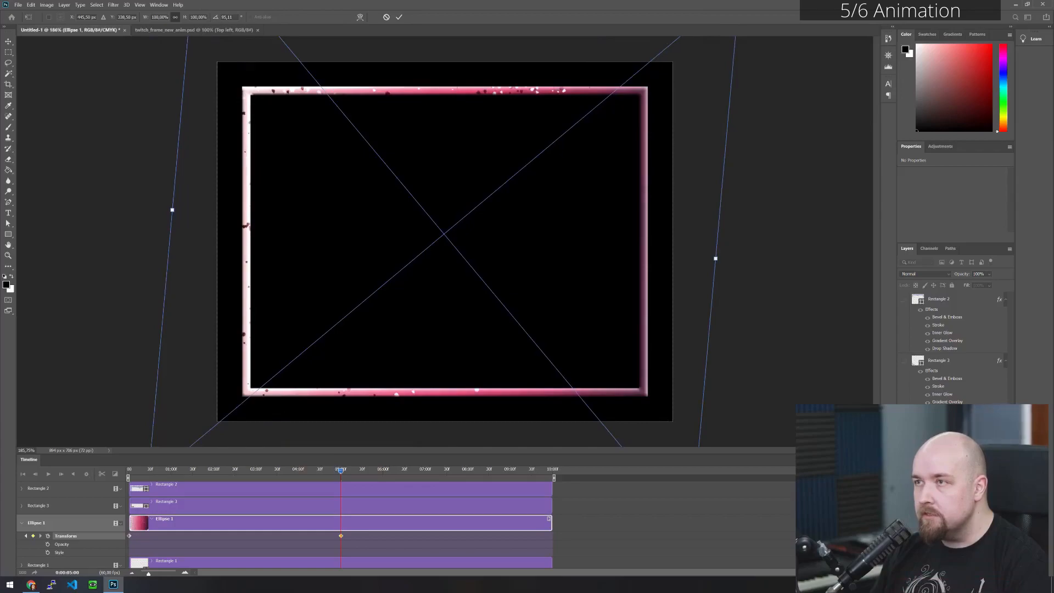
text(180)
key(Return)
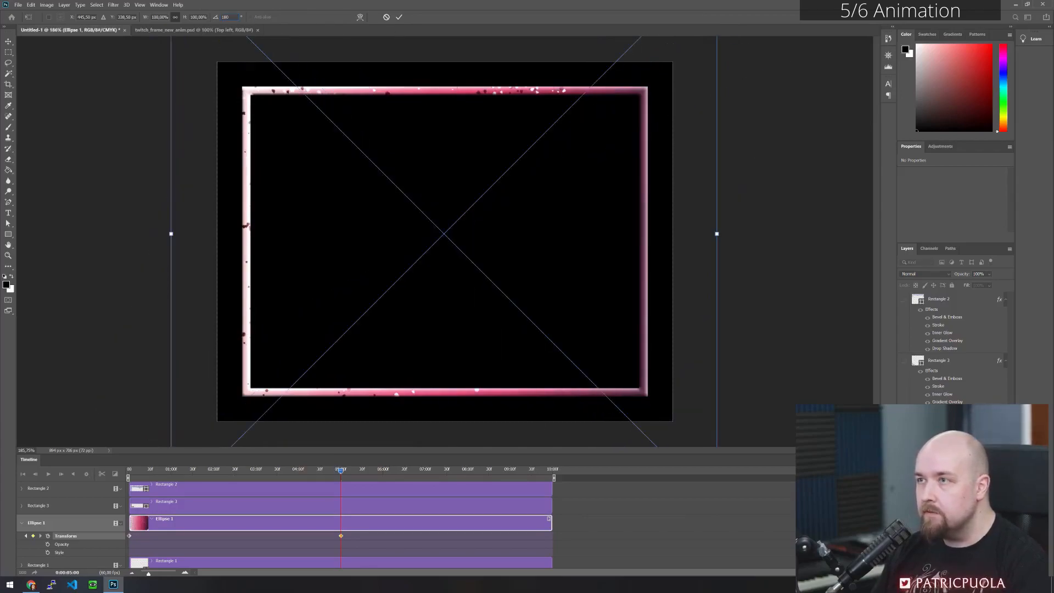
click(399, 17)
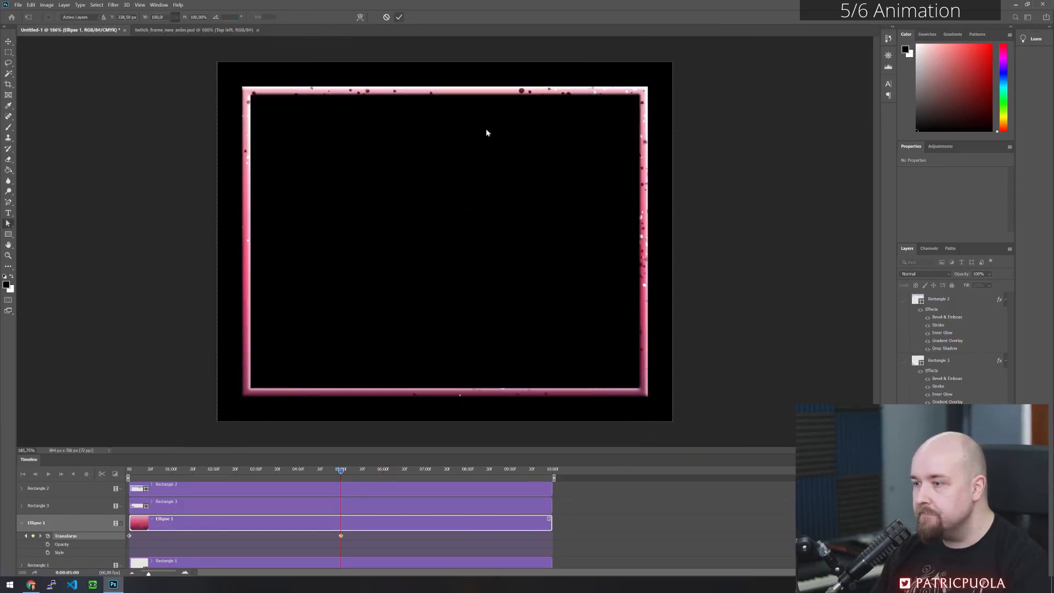
- Add a Transform keyframe at the end of the 10-second timeline and rotate Ellipse 1 back to its starting orientation
drag(341, 469, 571, 491)
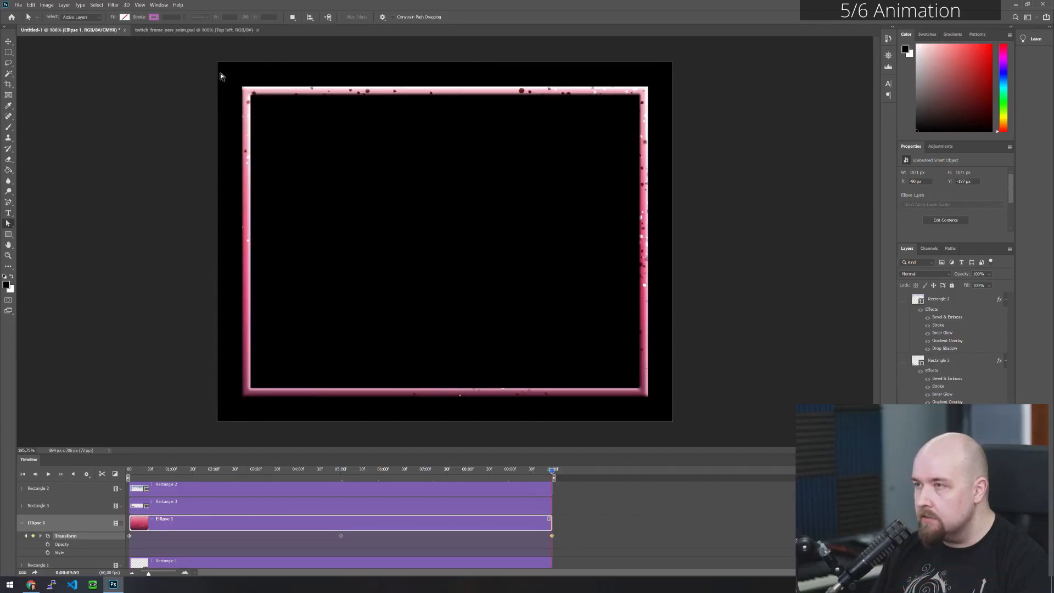
click(47, 5)
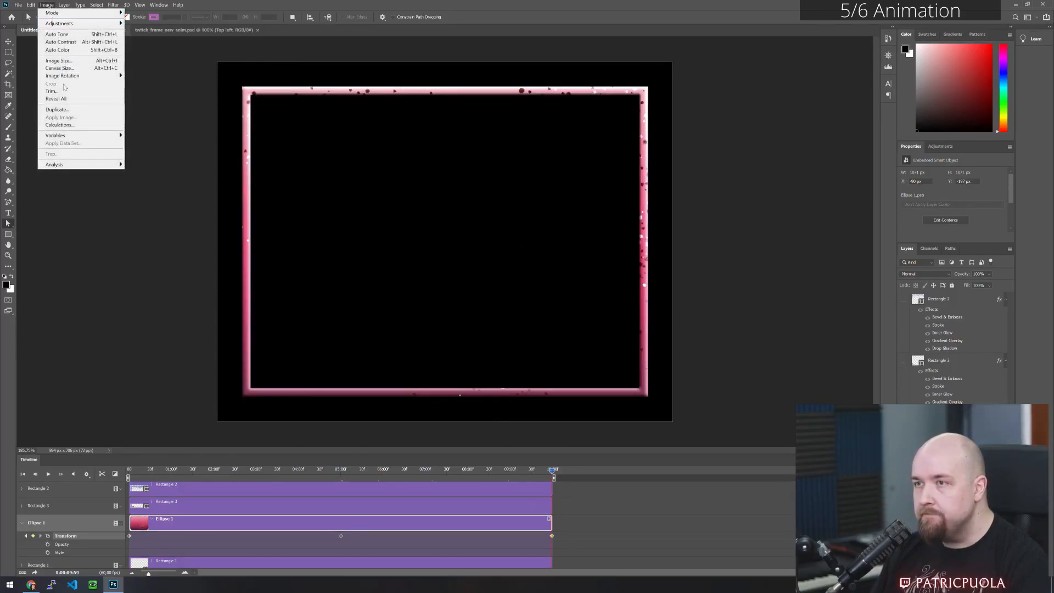
mouse_move(30, 5)
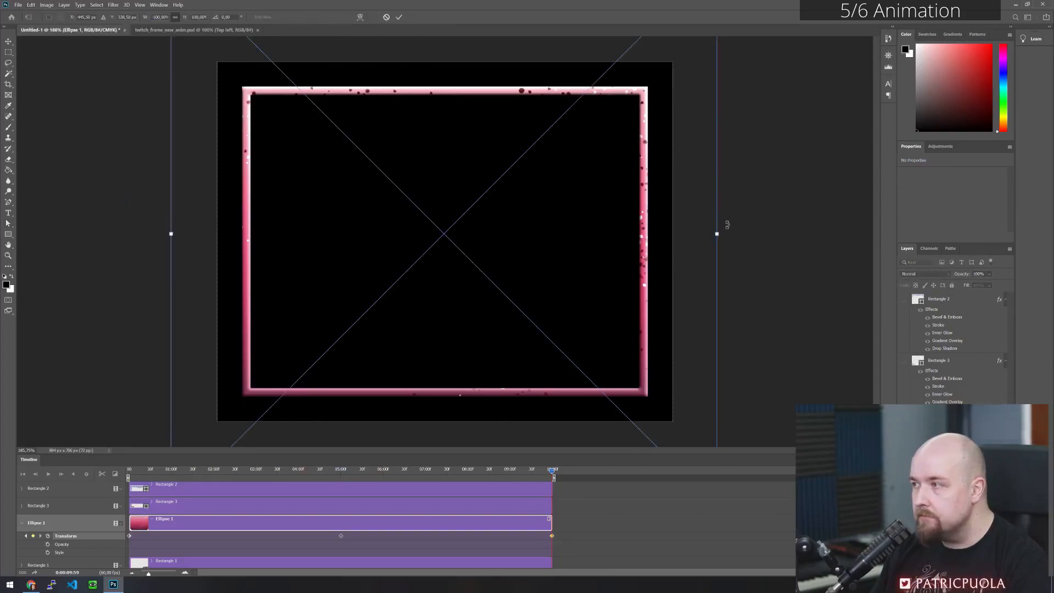
drag(724, 232, 508, 420)
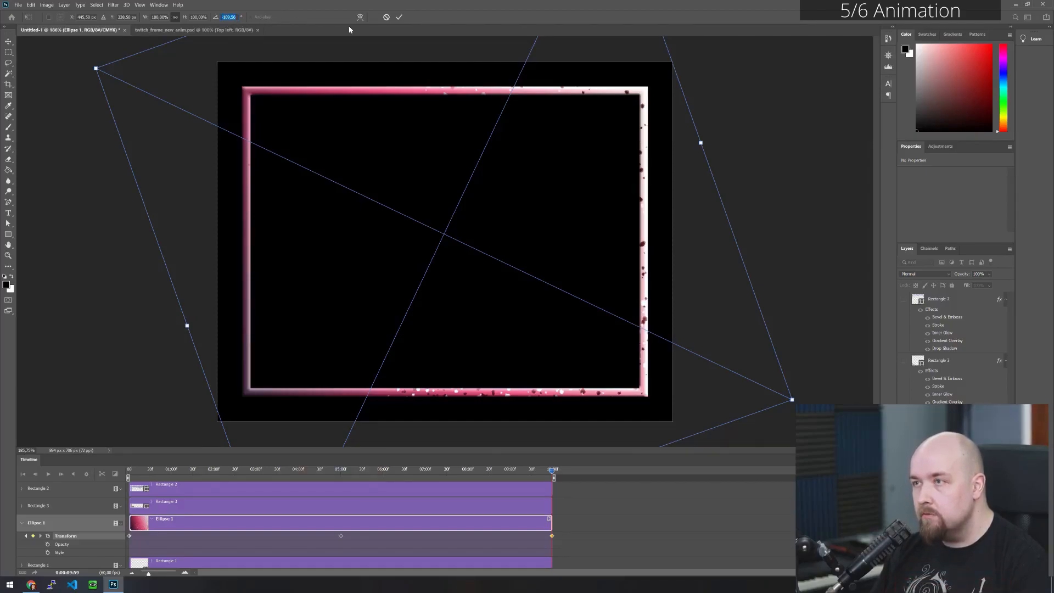
text(0)
click(399, 17)
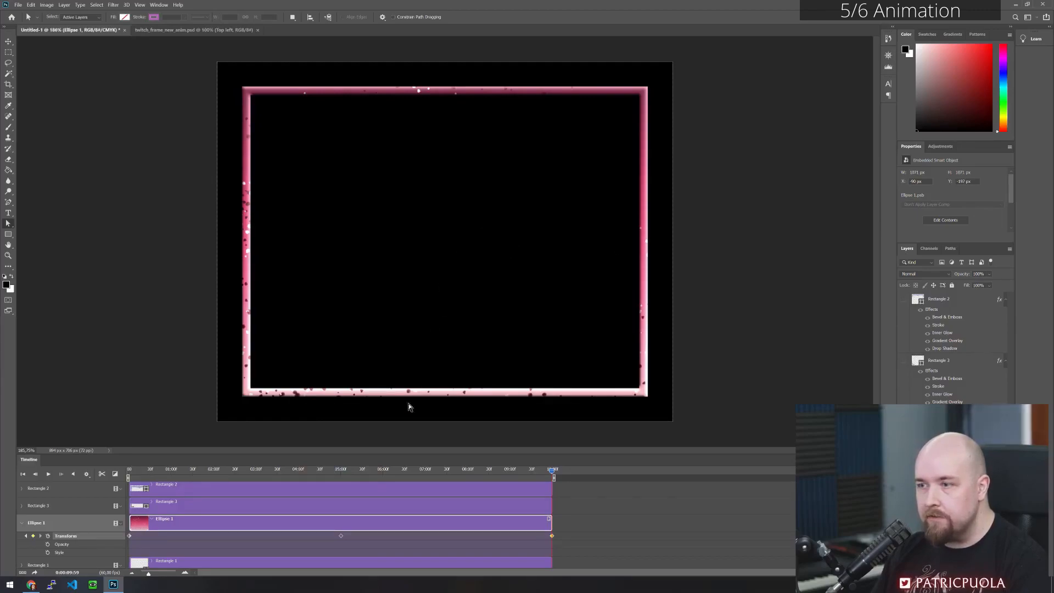
- Scrub and play the timeline to preview the rotating pink bars, and return the playhead to the start
drag(551, 471, 314, 470)
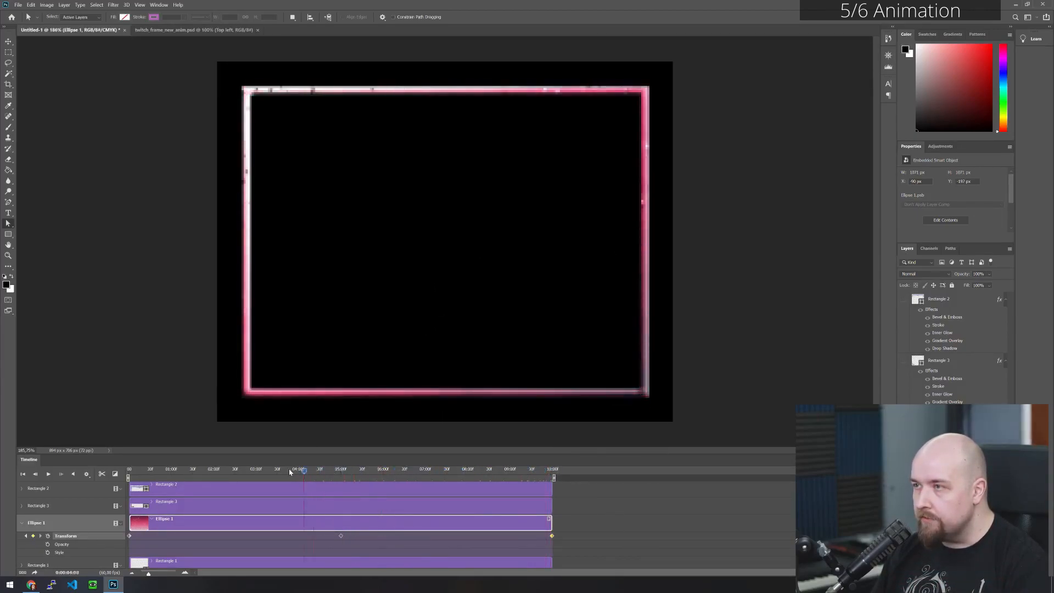
key(space)
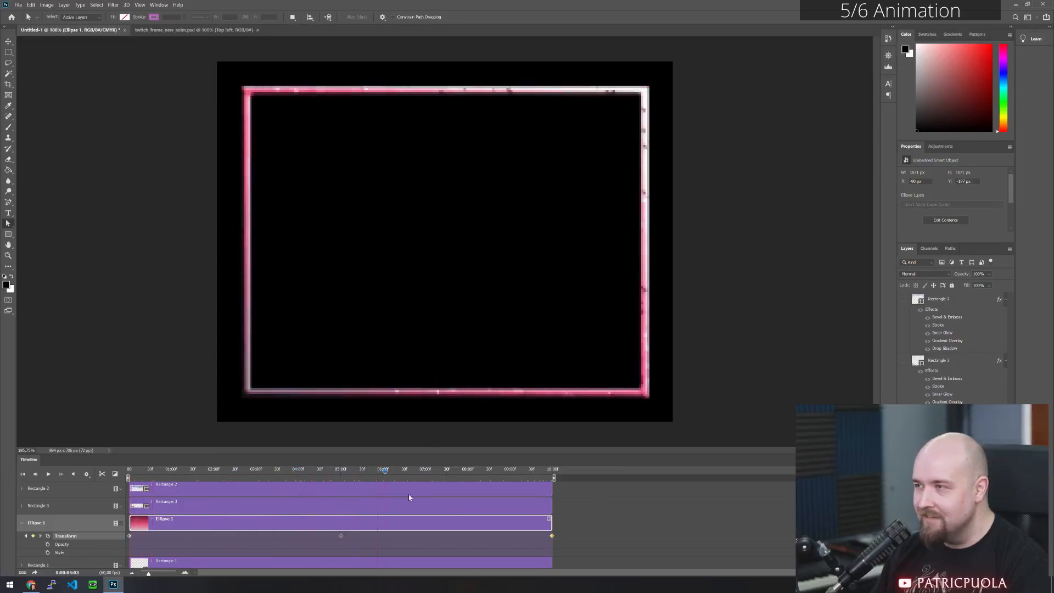
click(163, 471)
drag(164, 475, 93, 495)
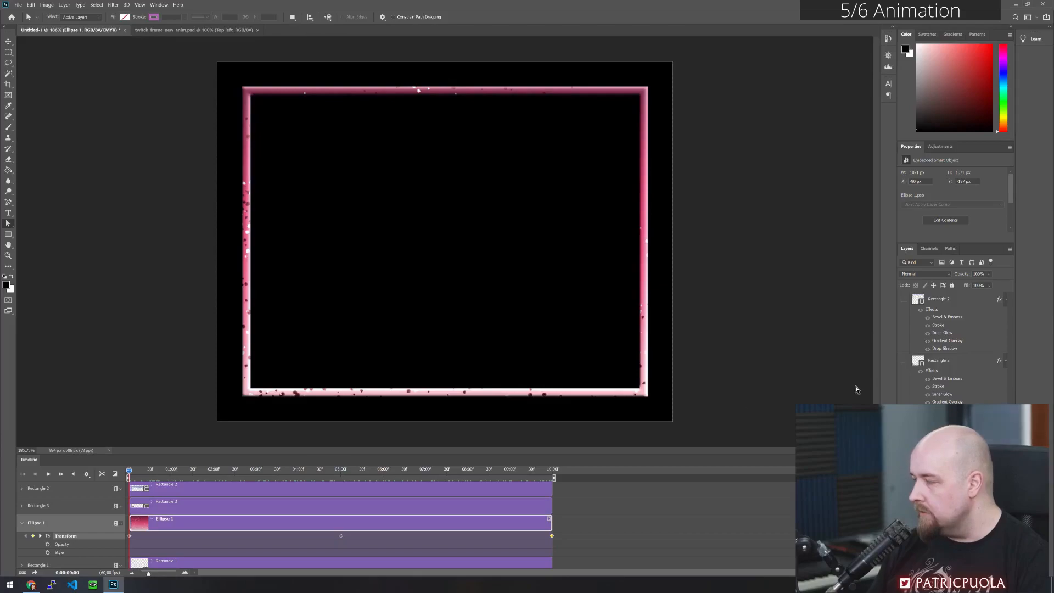
- Show the Rectangle 3 and Rectangle 2 metal frame layers and scrub the timeline to check the animation beneath them
click(903, 360)
click(903, 298)
drag(129, 473, 284, 469)
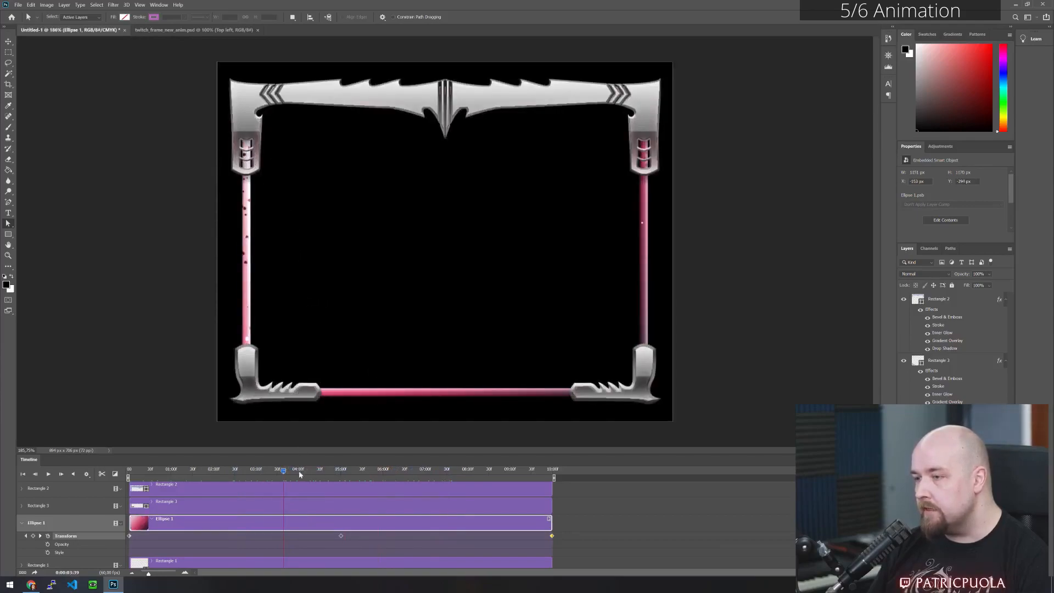
drag(284, 473, 129, 471)
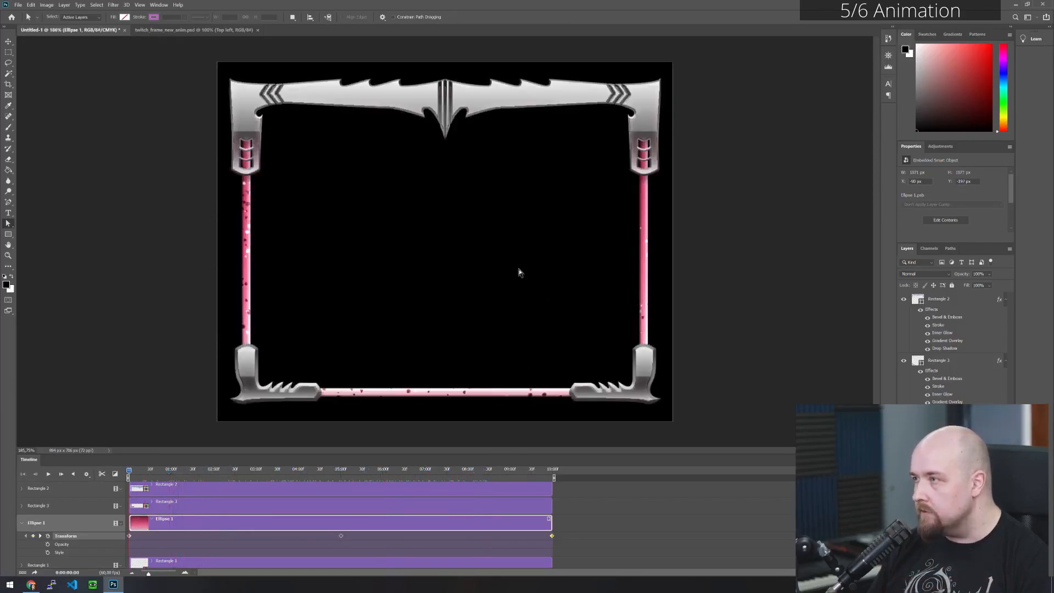
- Isolate the pink bars by hiding the Rectangle 2 and Rectangle 3 metal layers, and check the metal frame alone on transparency
click(903, 299)
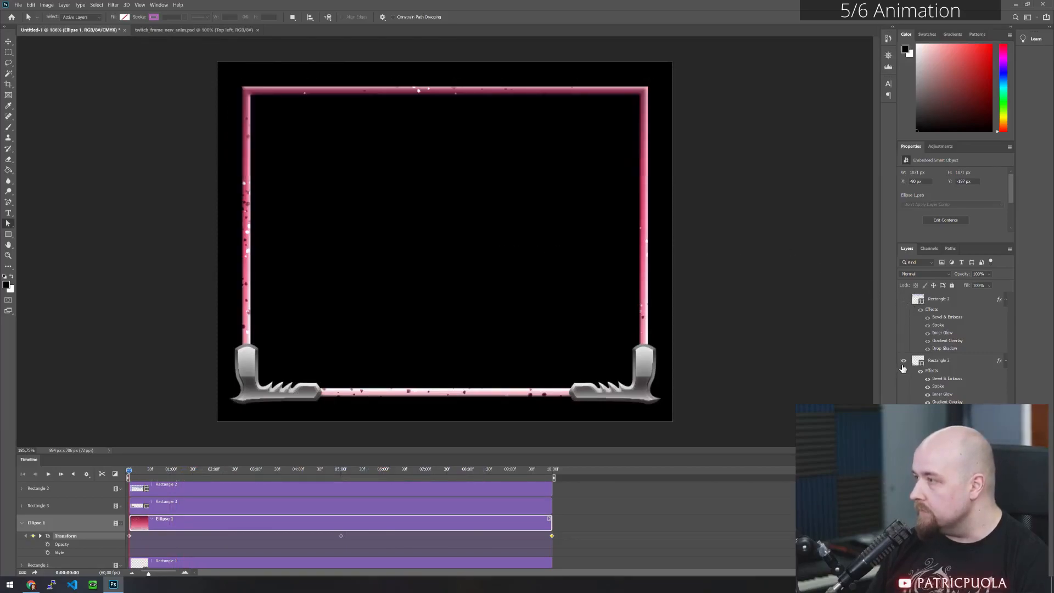
click(903, 361)
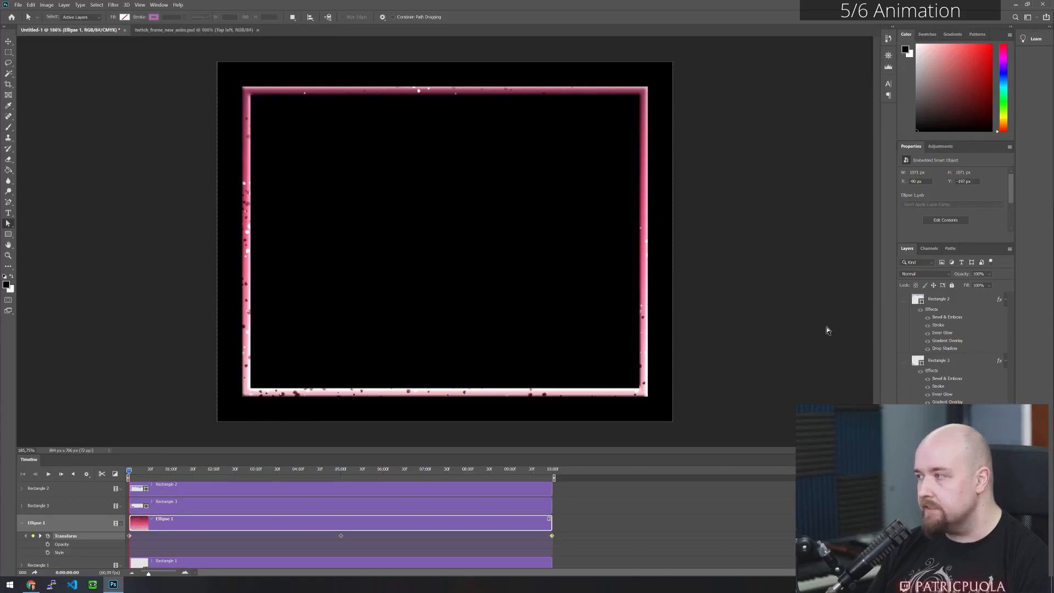
click(904, 360)
click(903, 299)
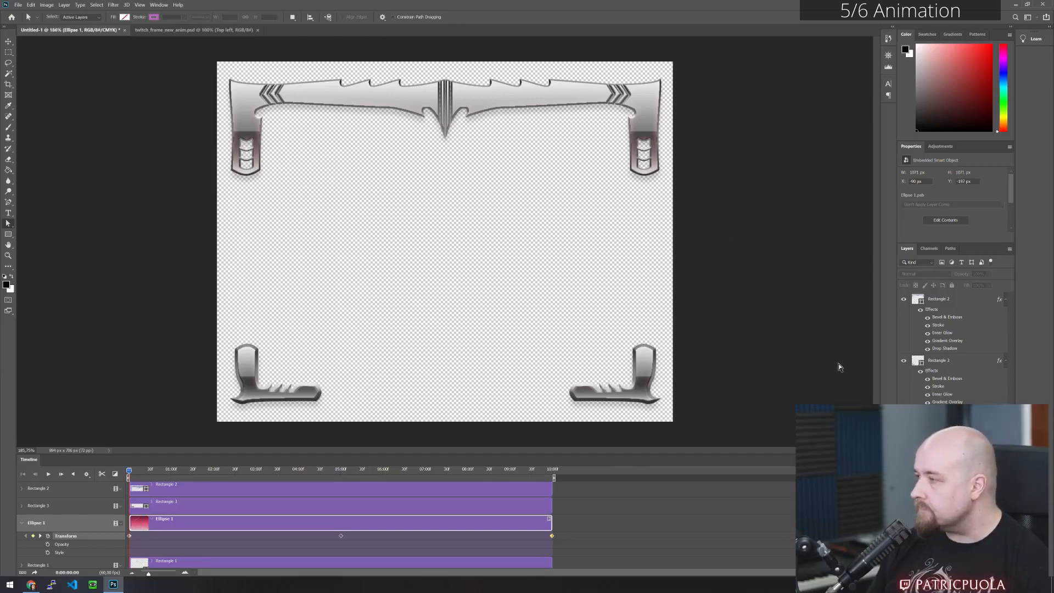
click(904, 434)
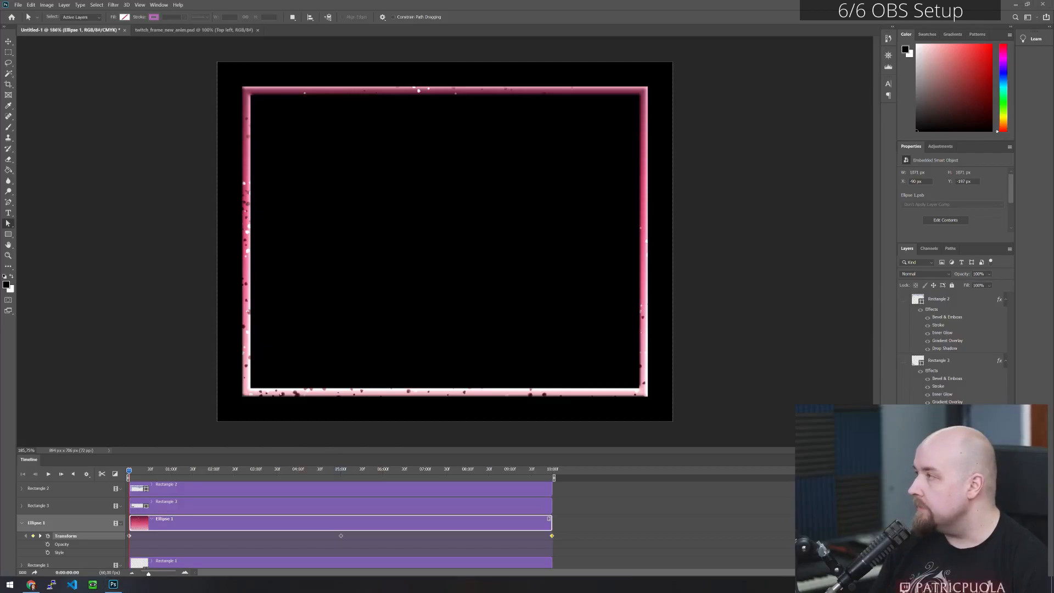
- Preview the exported metal_frame.png and red_tube.mp4 from the metal af folder, and move the folder window away
drag(1053, 234, 504, 151)
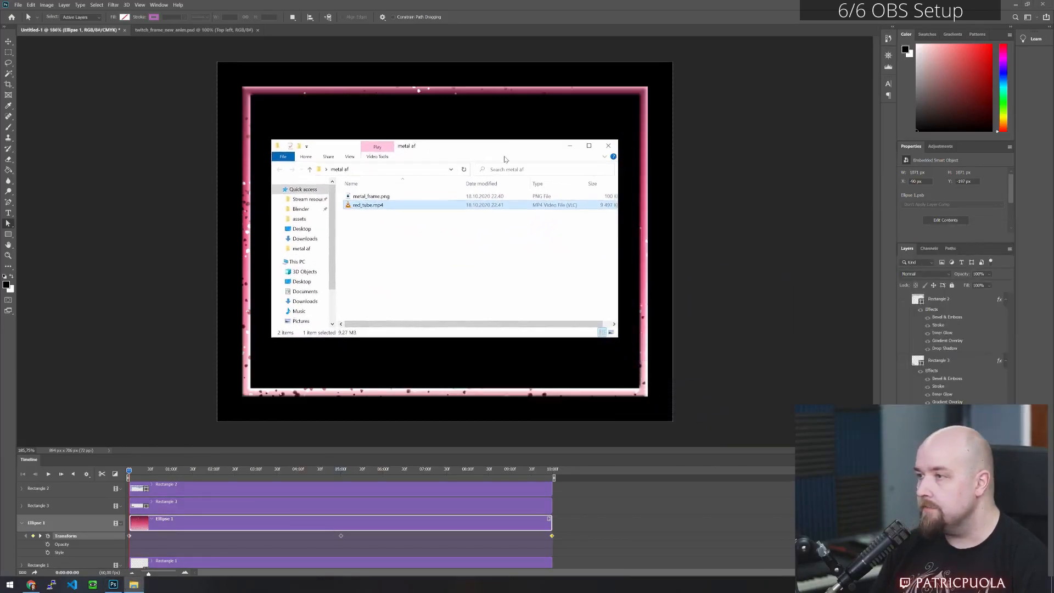
double_click(378, 196)
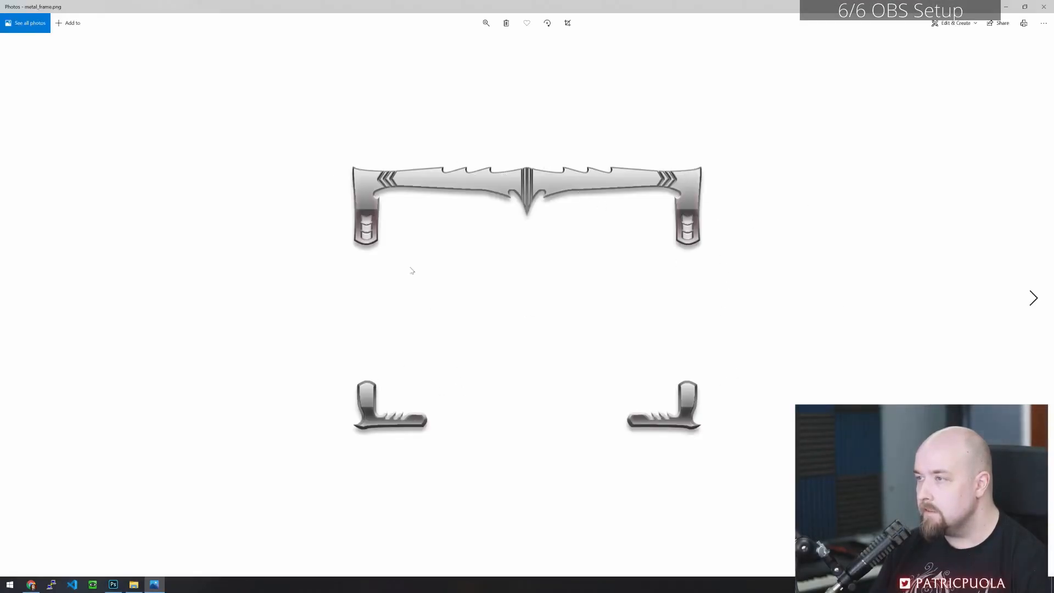
click(1042, 6)
double_click(378, 206)
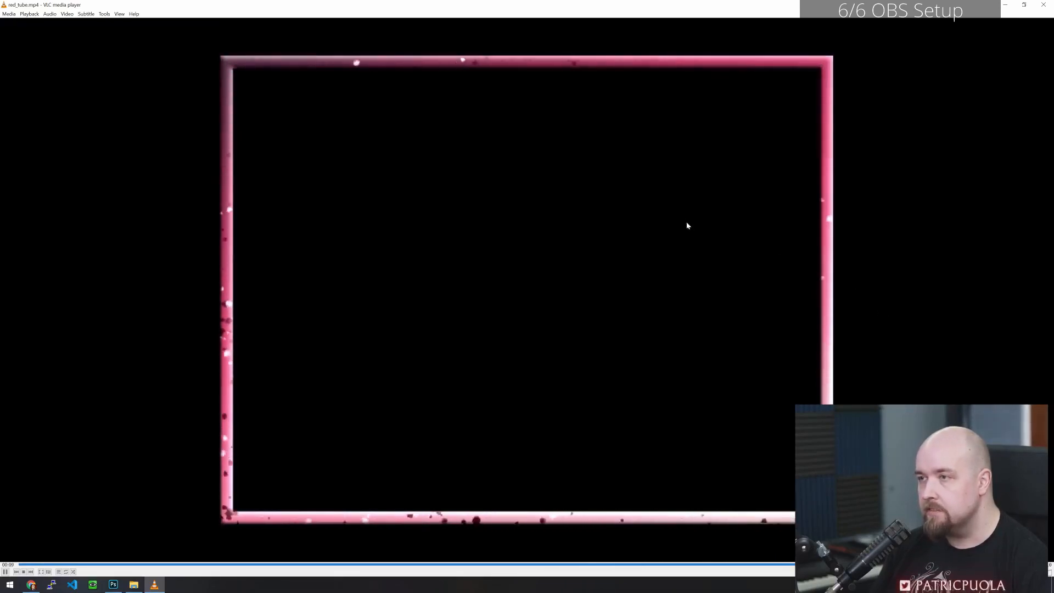
click(1044, 5)
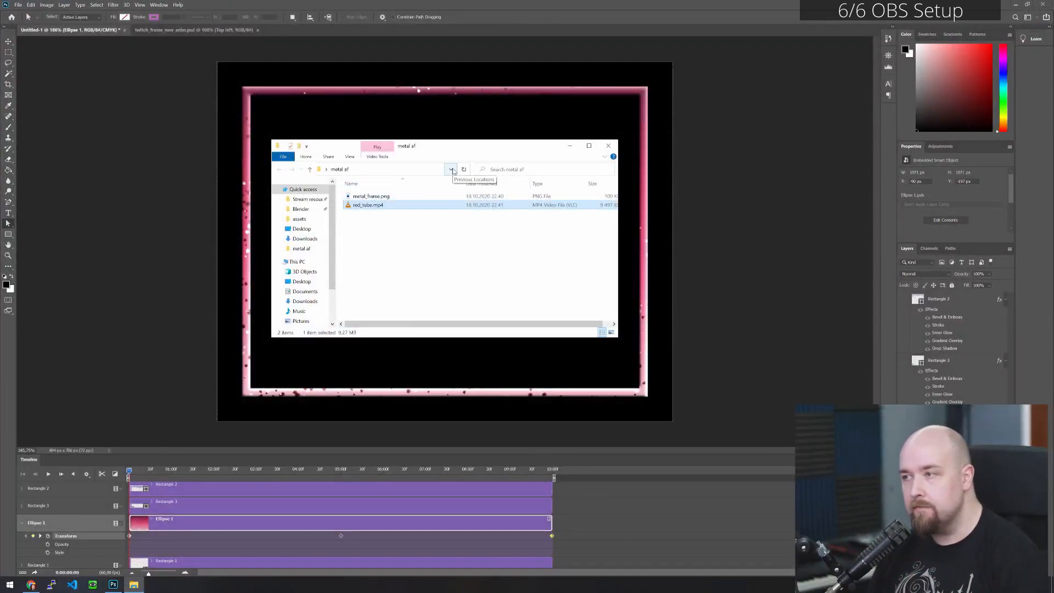
drag(469, 145, 1053, 296)
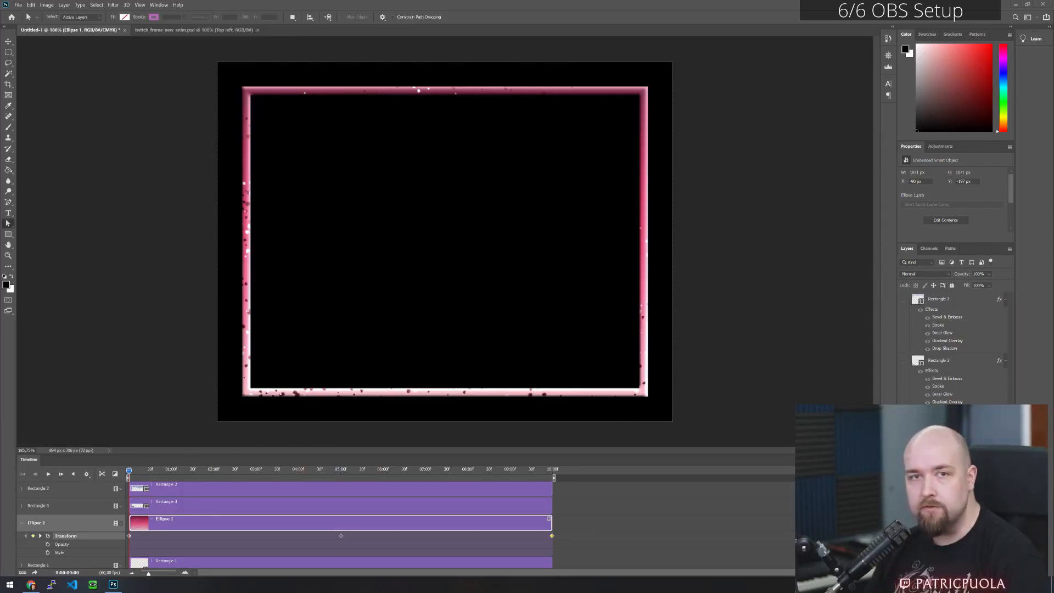
- Switch to OBS and create a new image source named frame_tut
drag(0, 104, 522, 1)
click(53, 502)
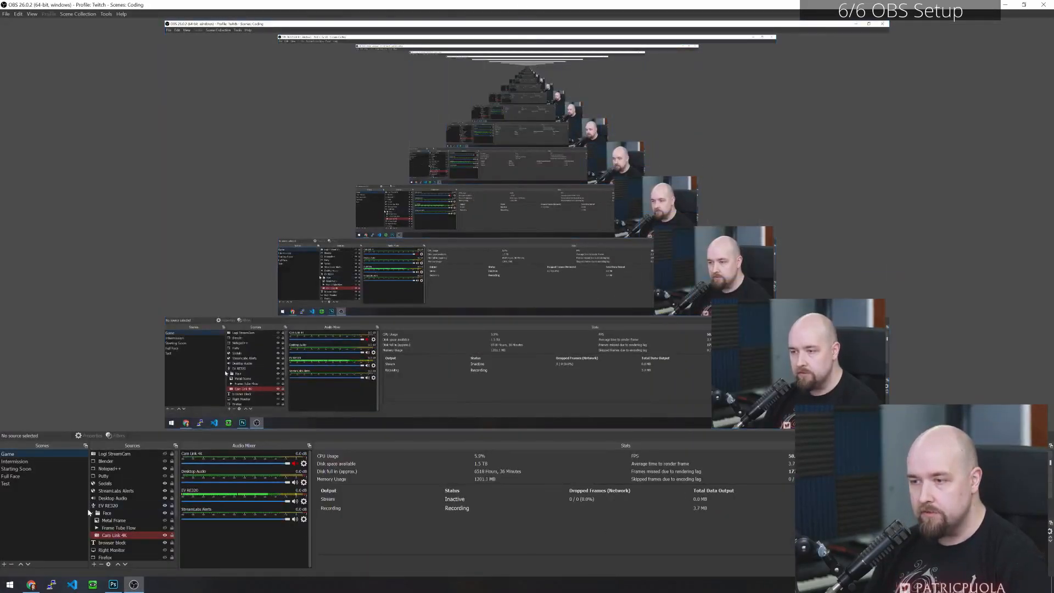
click(94, 565)
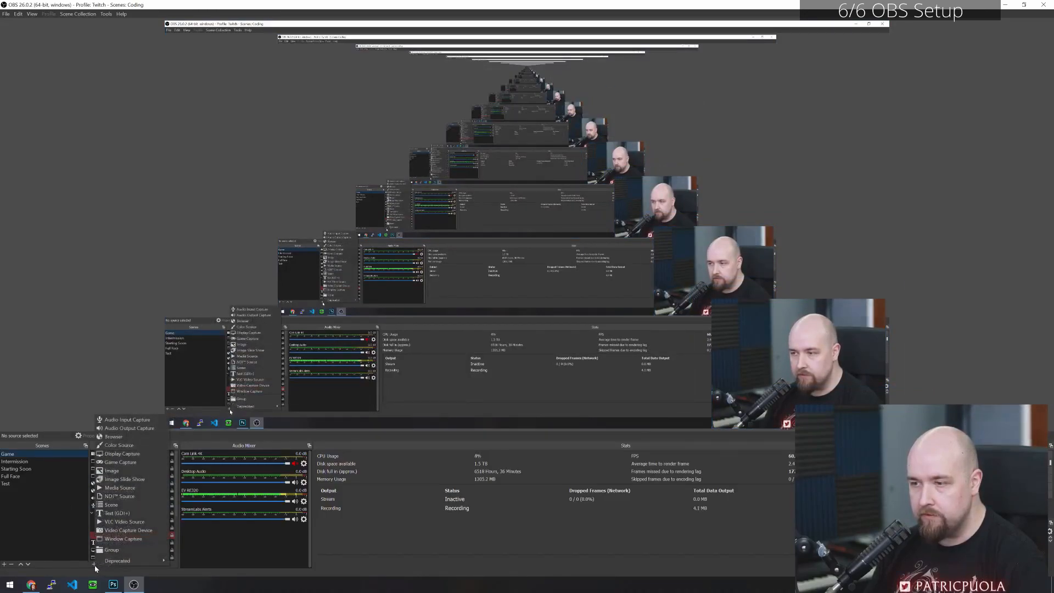
click(144, 471)
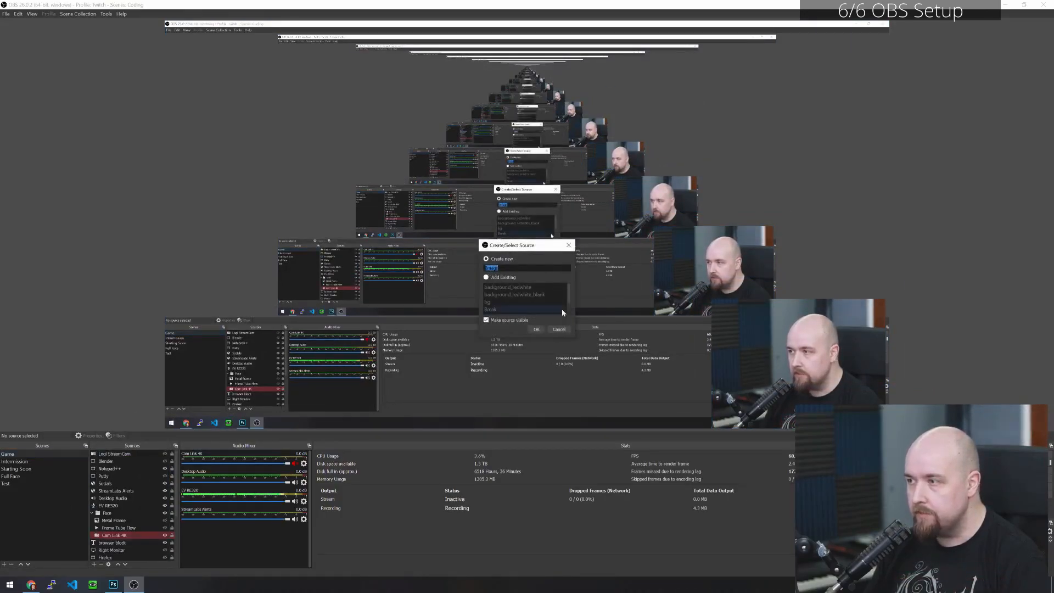
text(fra)
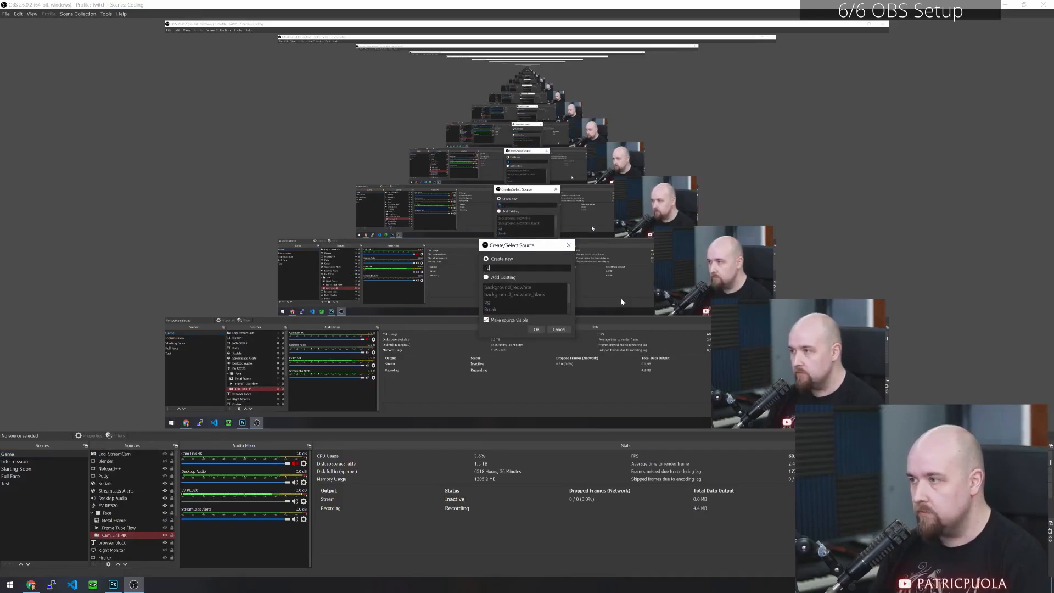
text(me_tut)
key(Return)
- Load metal_frame.png from the metal af folder into the frame_tut source and confirm its properties
click(647, 382)
click(481, 225)
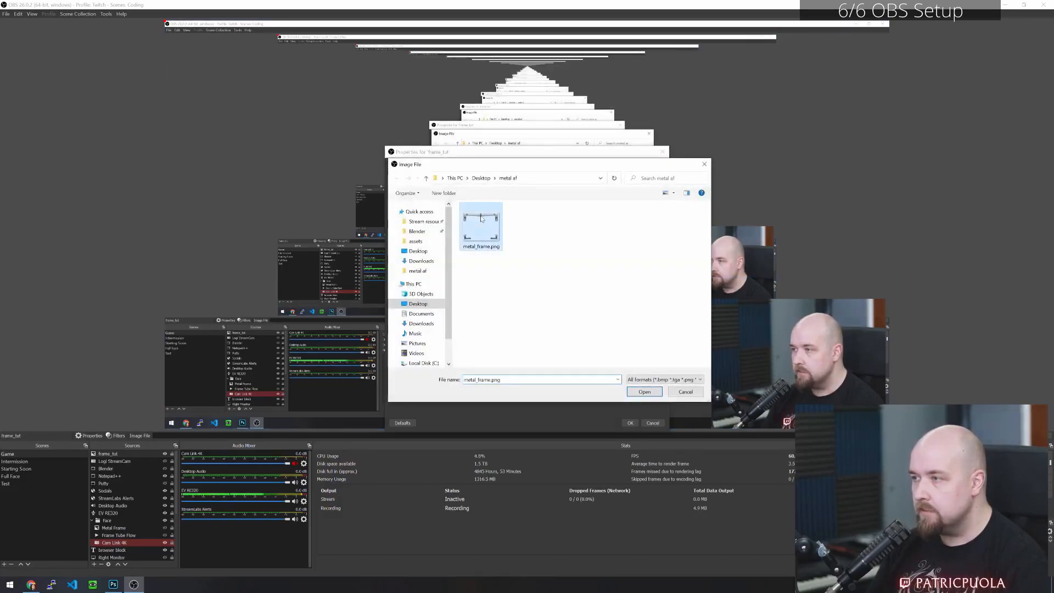
click(631, 390)
click(630, 422)
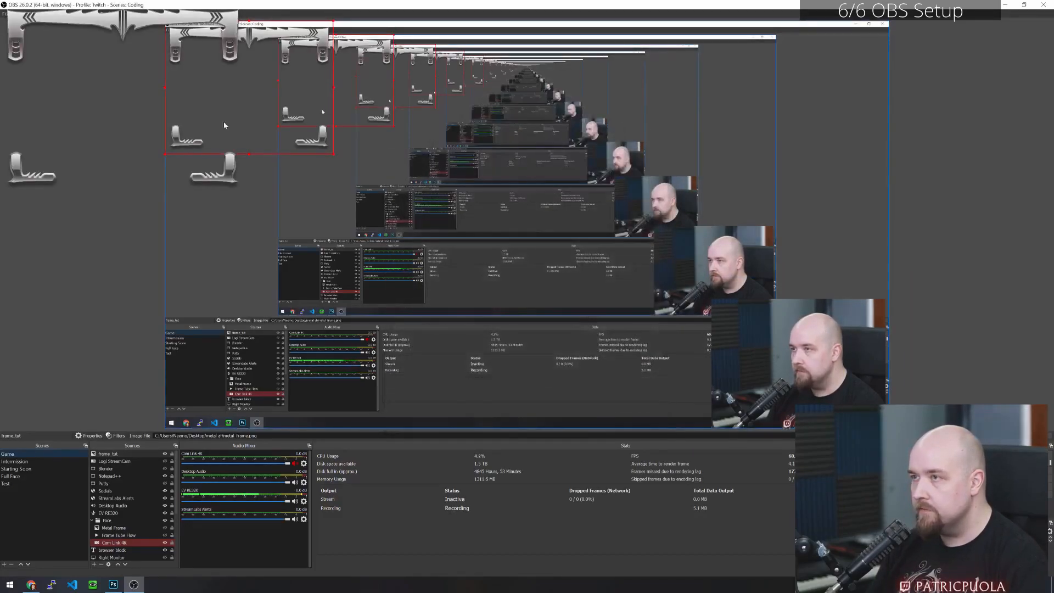
- Add a VLC video source named tube_tut with red_tube.mp4 in its playlist
click(94, 563)
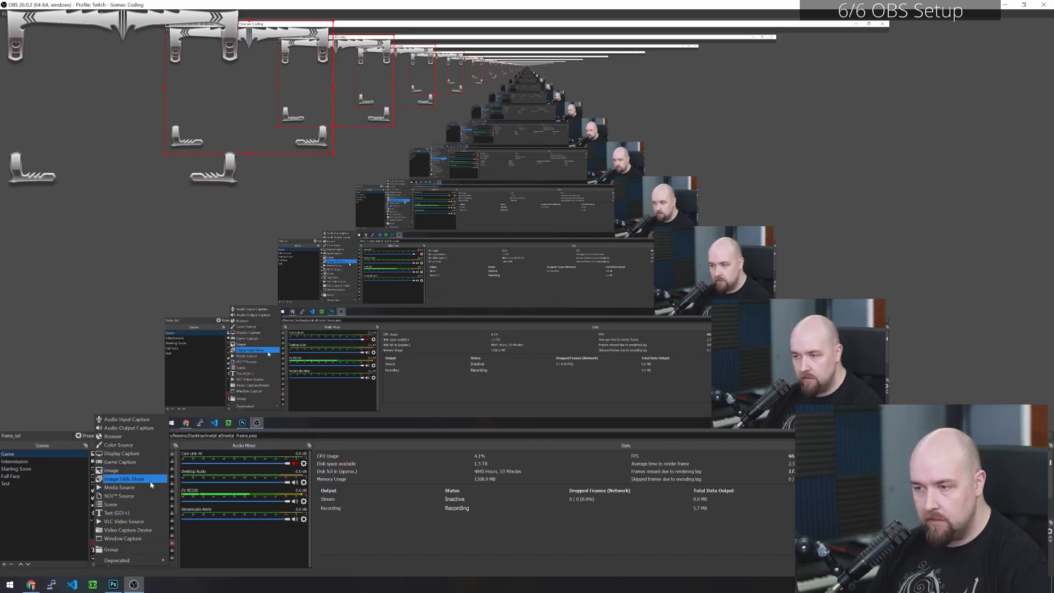
click(147, 521)
text(tube_tut)
key(Return)
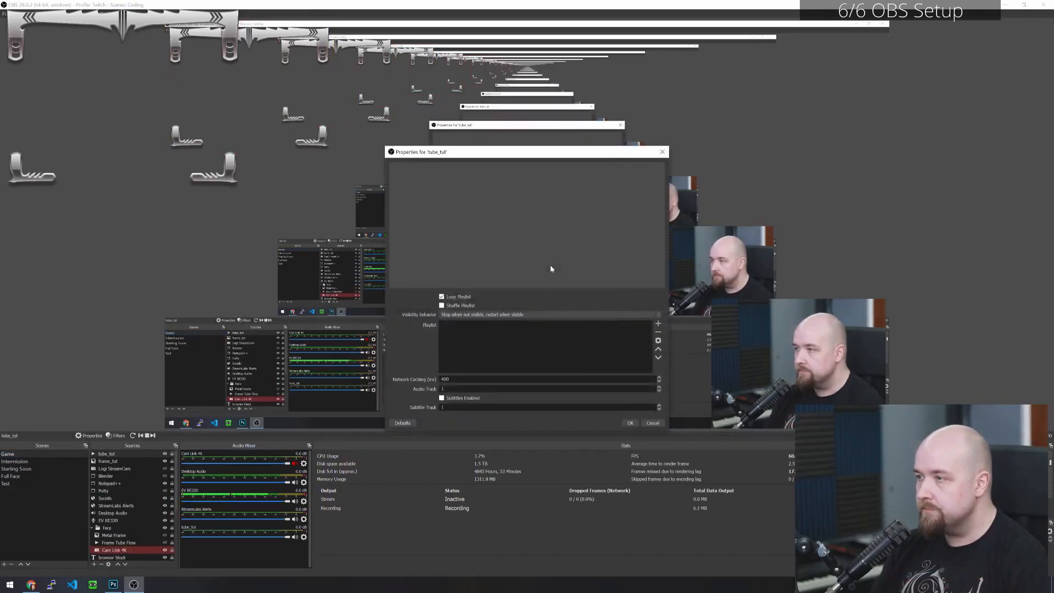
click(657, 325)
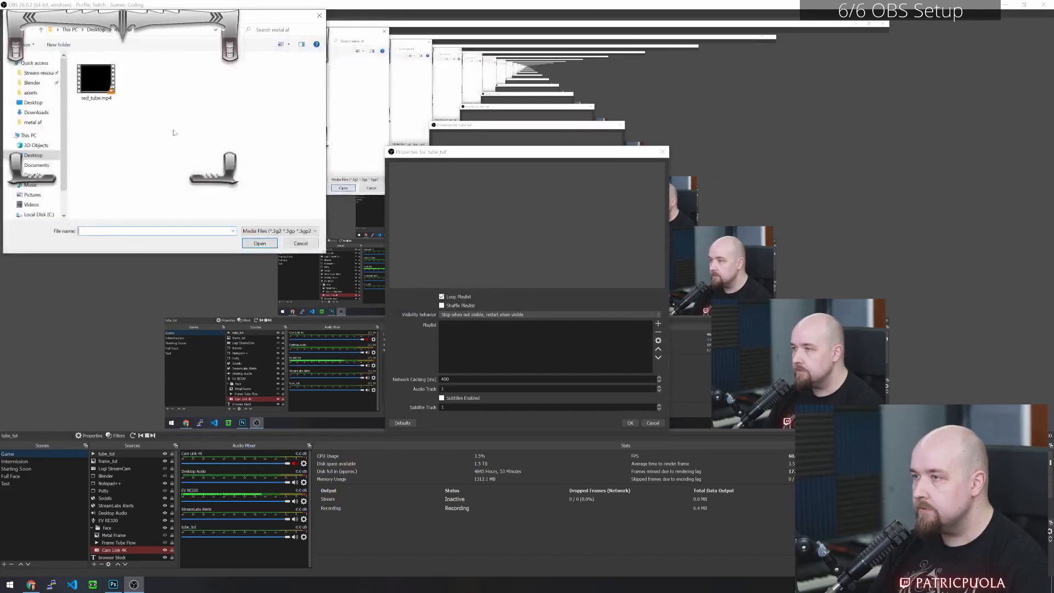
click(96, 78)
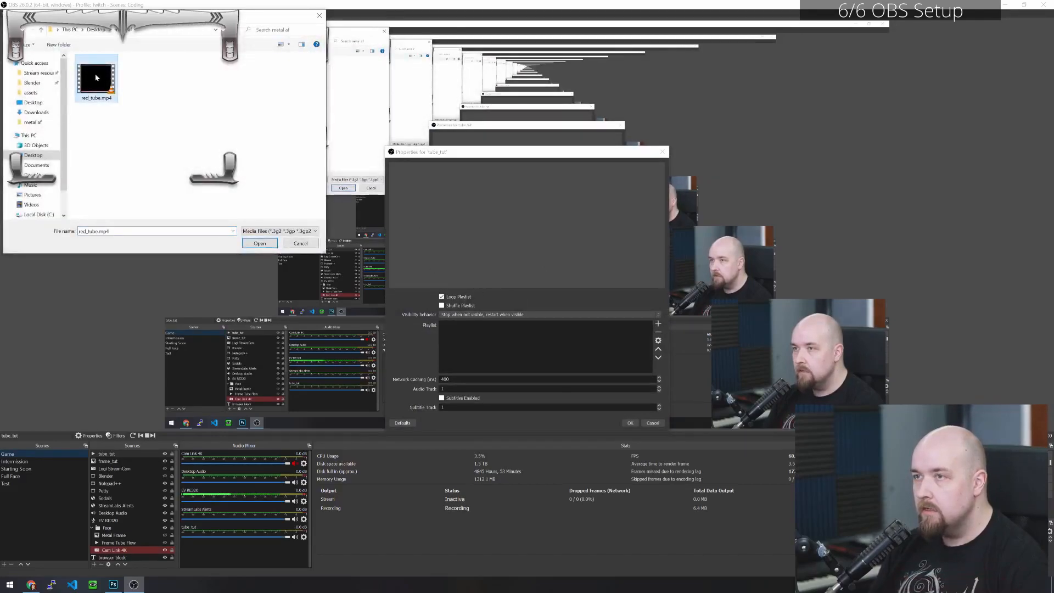
click(259, 243)
click(628, 421)
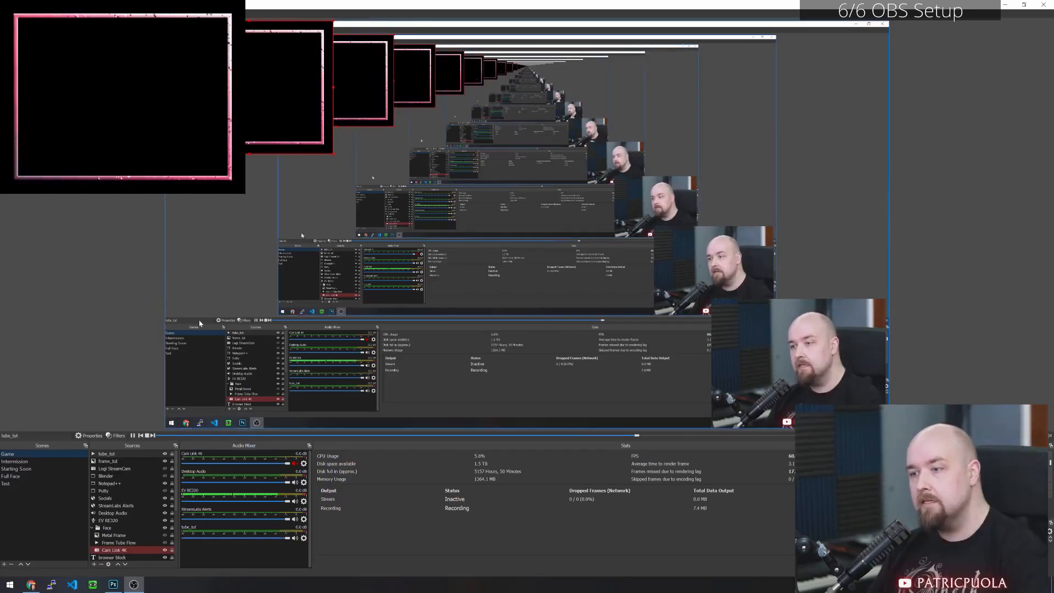
- Add a Color Key filter to tube_tut with the custom key color black (#000000) to remove its background
right_click(119, 451)
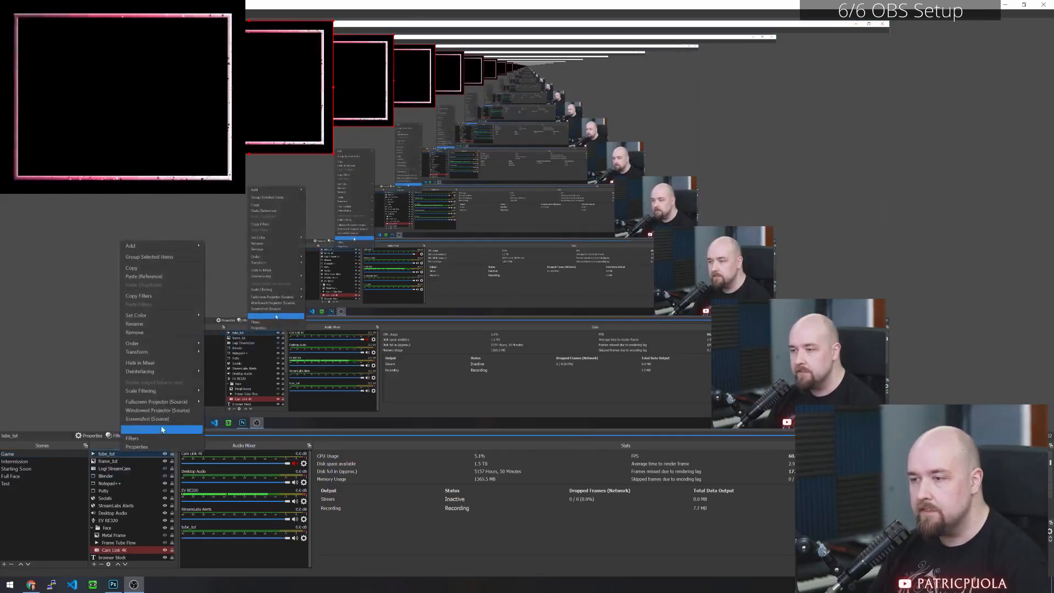
click(157, 438)
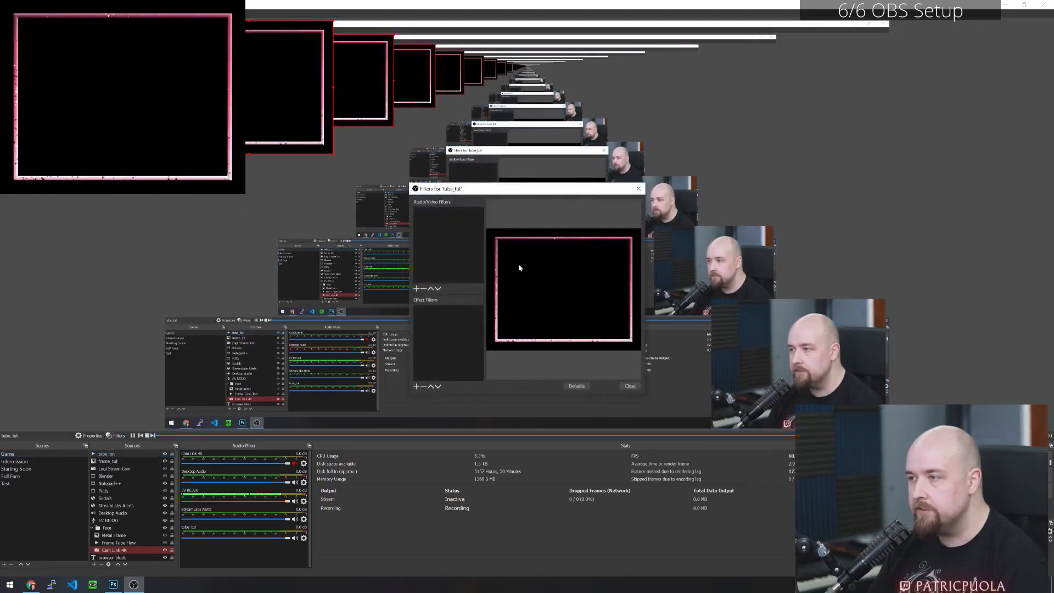
click(416, 387)
click(433, 419)
click(515, 305)
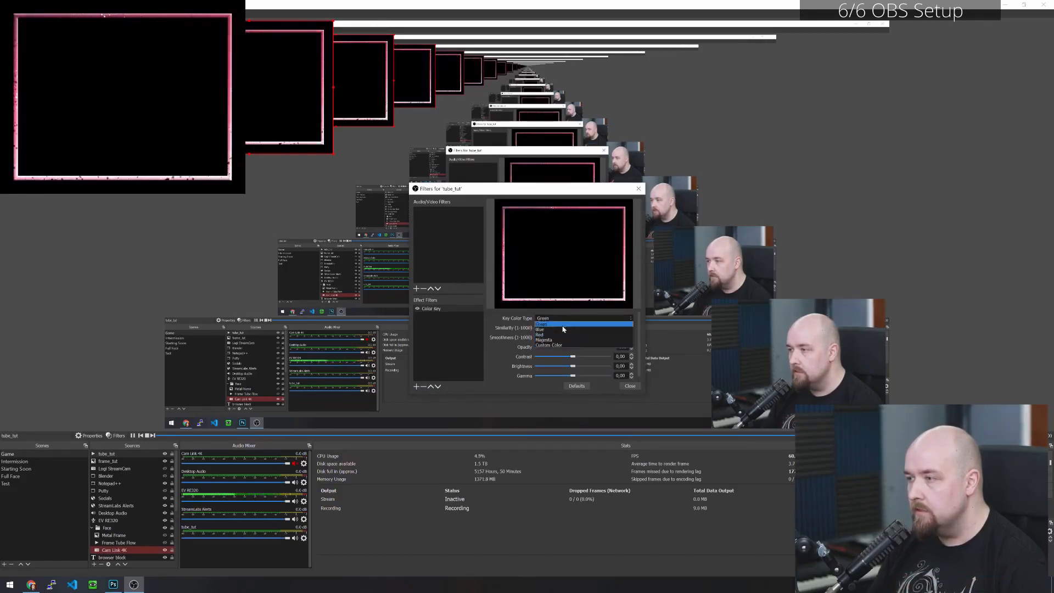
click(618, 346)
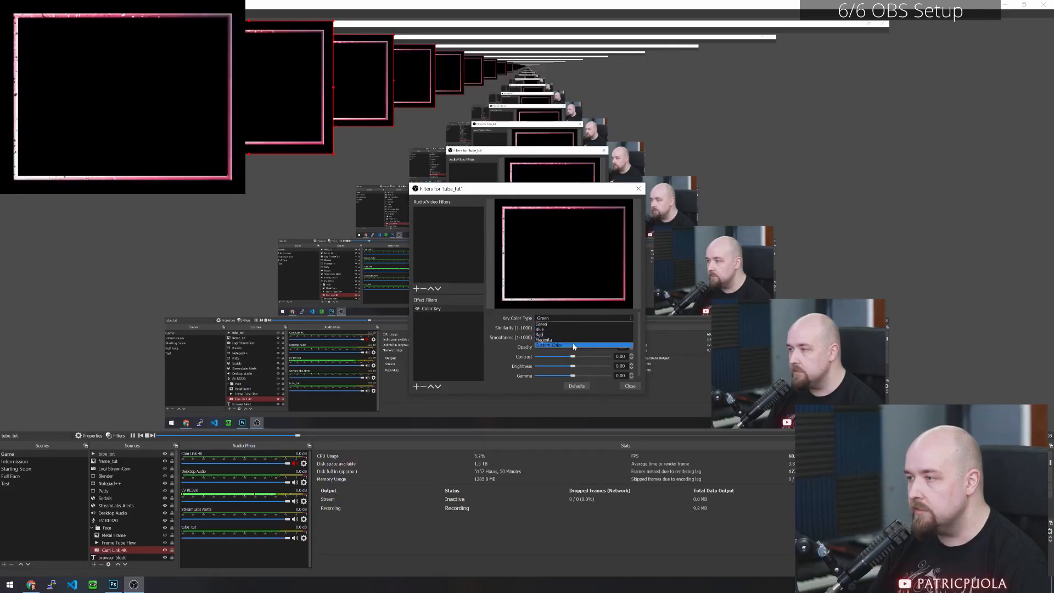
click(609, 327)
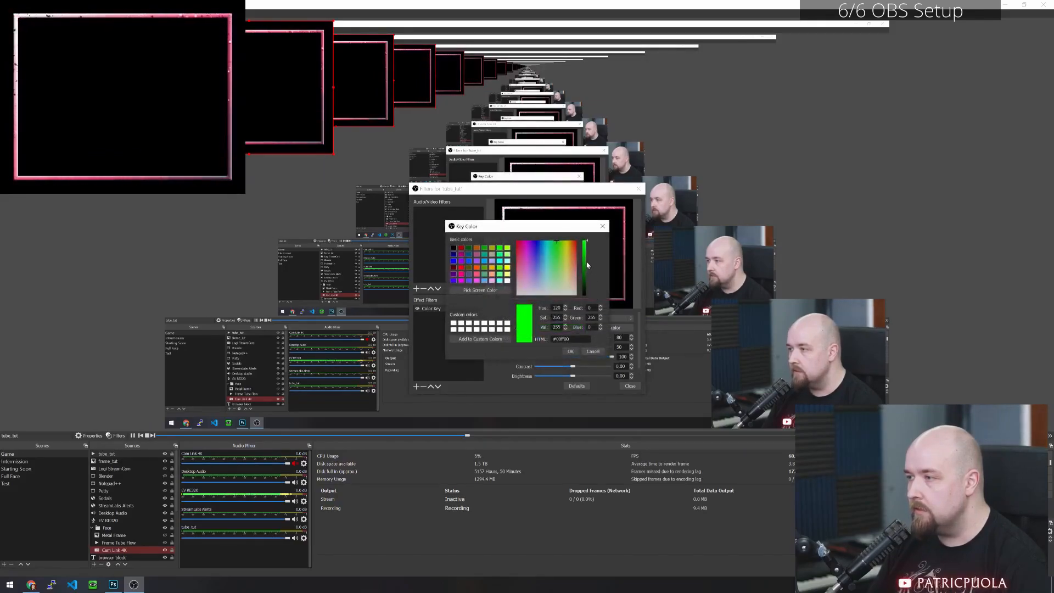
drag(586, 259, 586, 357)
click(571, 351)
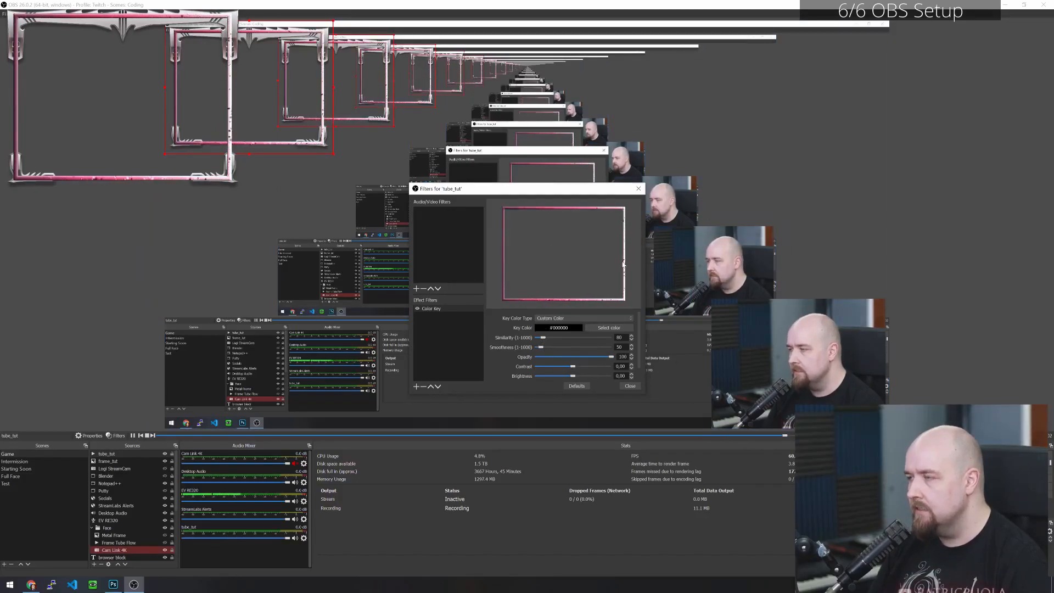
click(629, 386)
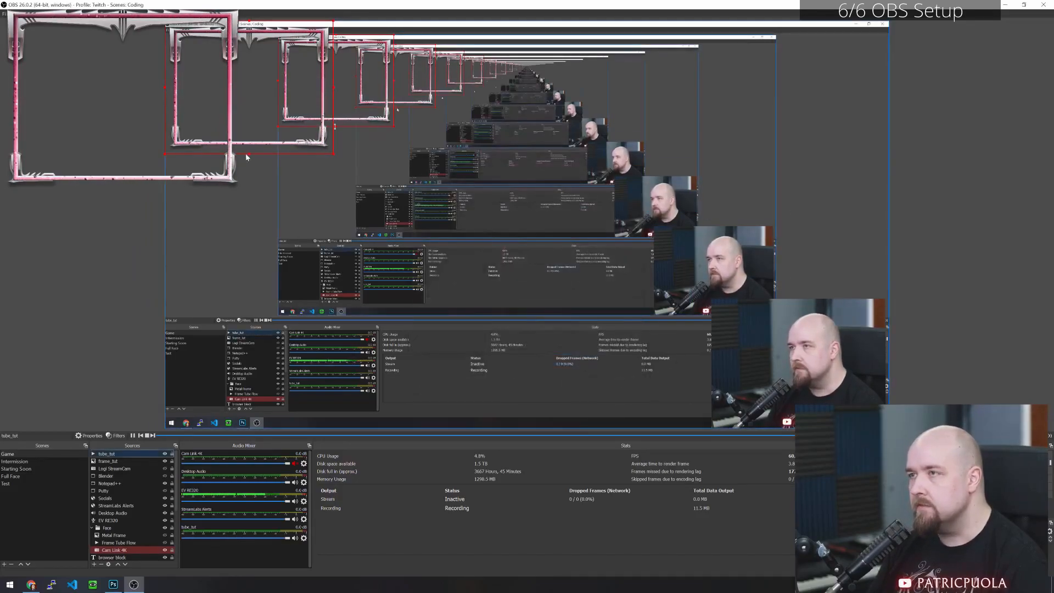
- Move frame_tut above tube_tut in the source order and create a group named frame_tut2
click(119, 462)
drag(123, 462, 121, 451)
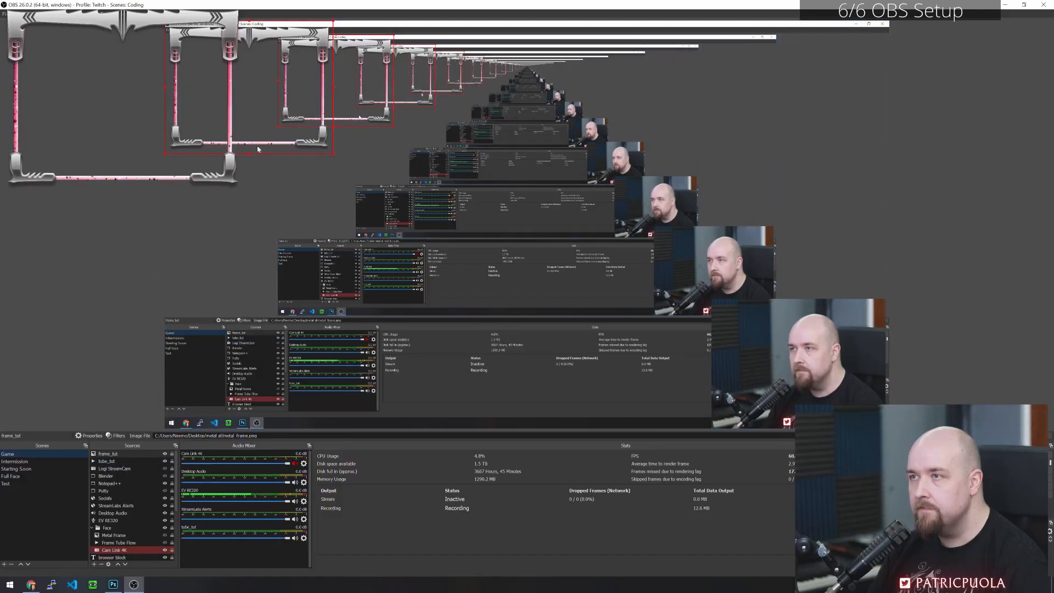
click(94, 564)
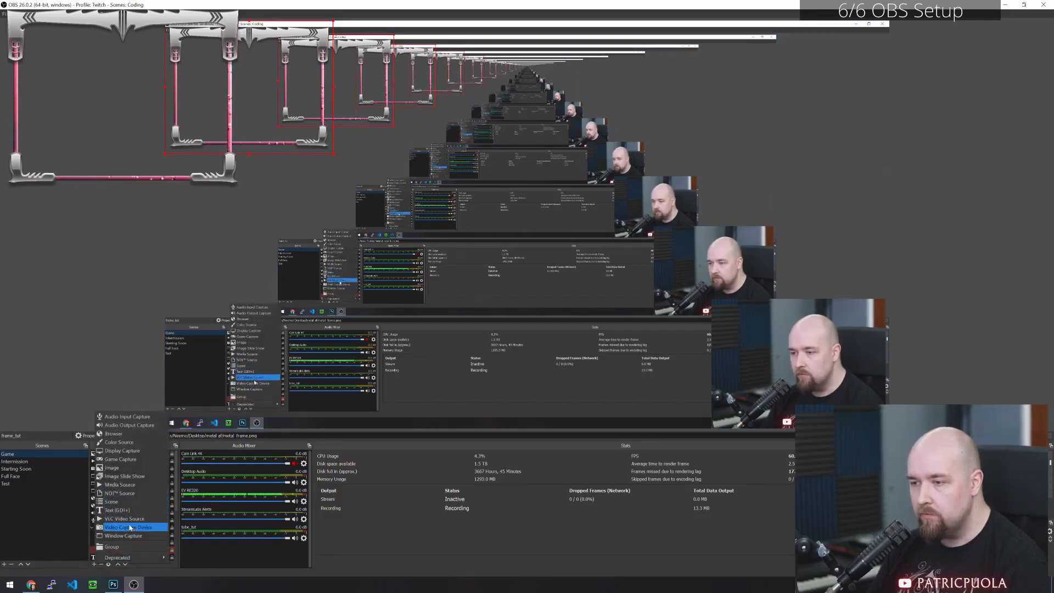
click(112, 546)
text(frame_tut)
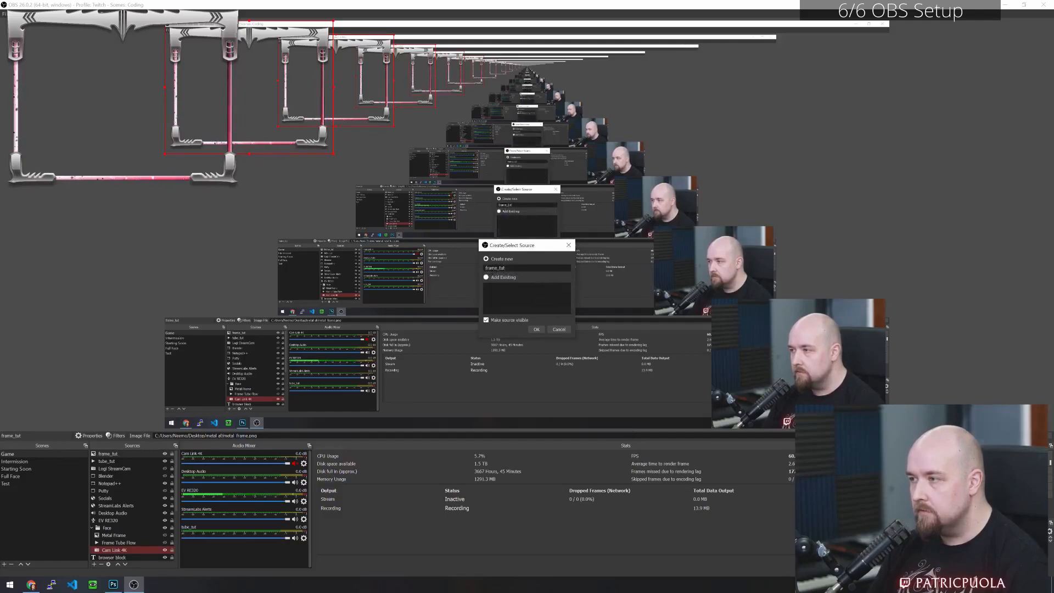
text(2)
key(Return)
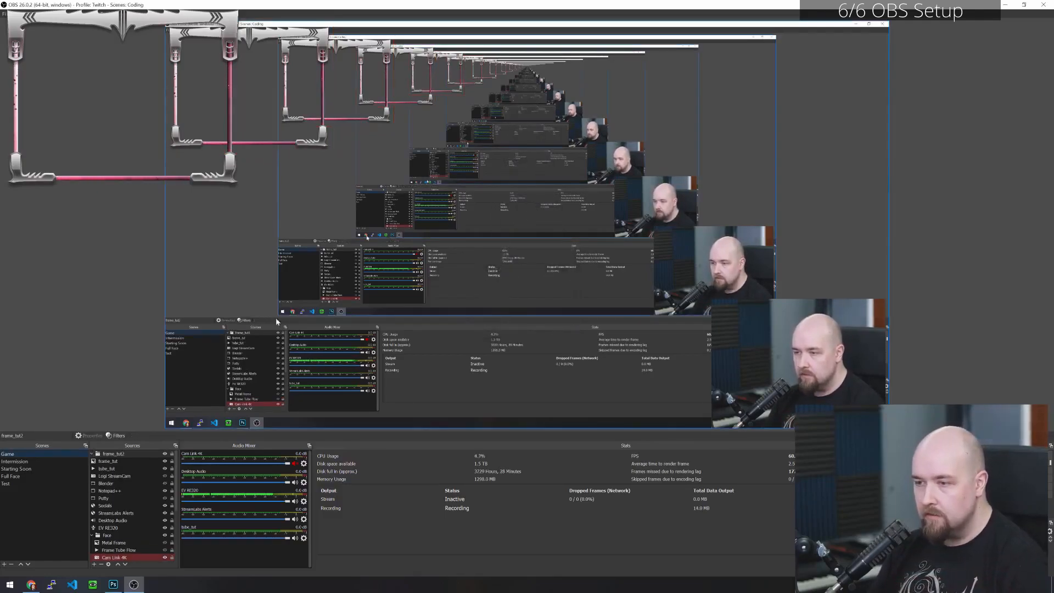
- Put tube_tut and frame_tut inside the frame_tut2 group, with frame_tut above tube_tut
mouse_move(107, 462)
mouse_down()
mouse_move(111, 450)
mouse_move(113, 461)
mouse_up()
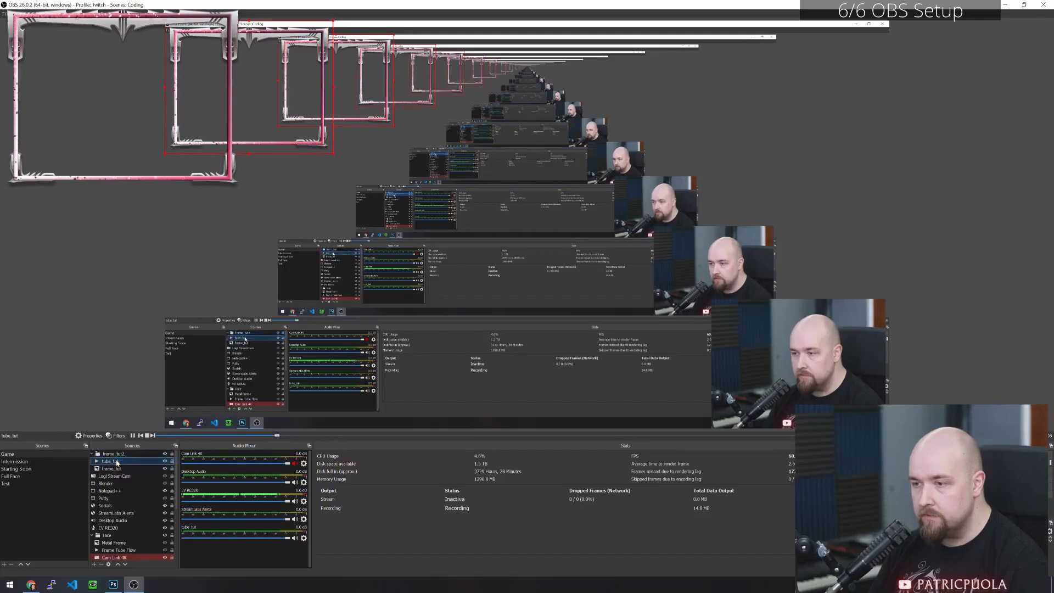
click(125, 476)
click(111, 468)
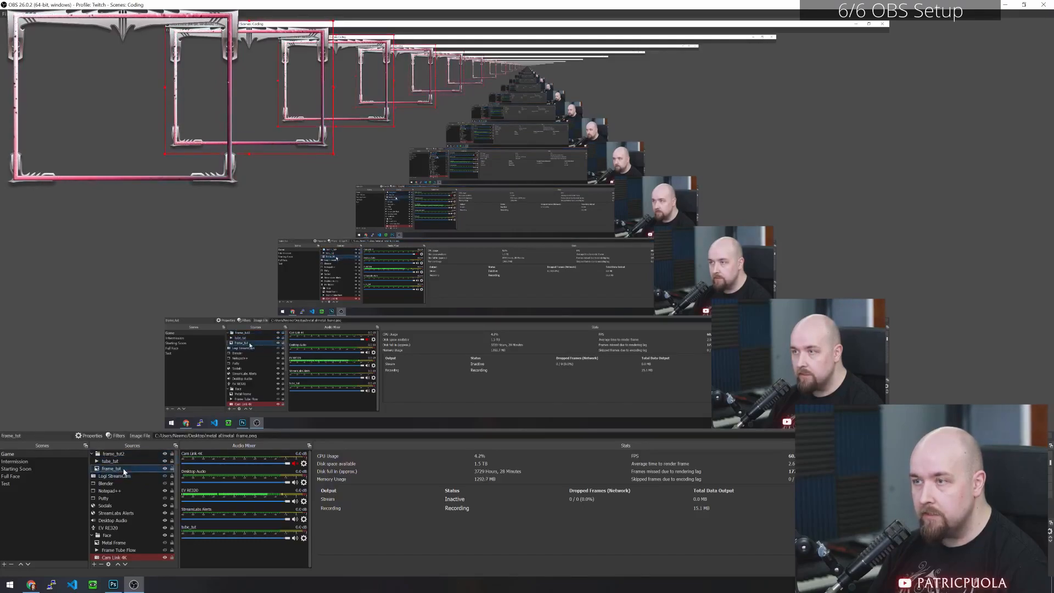
drag(111, 468, 119, 462)
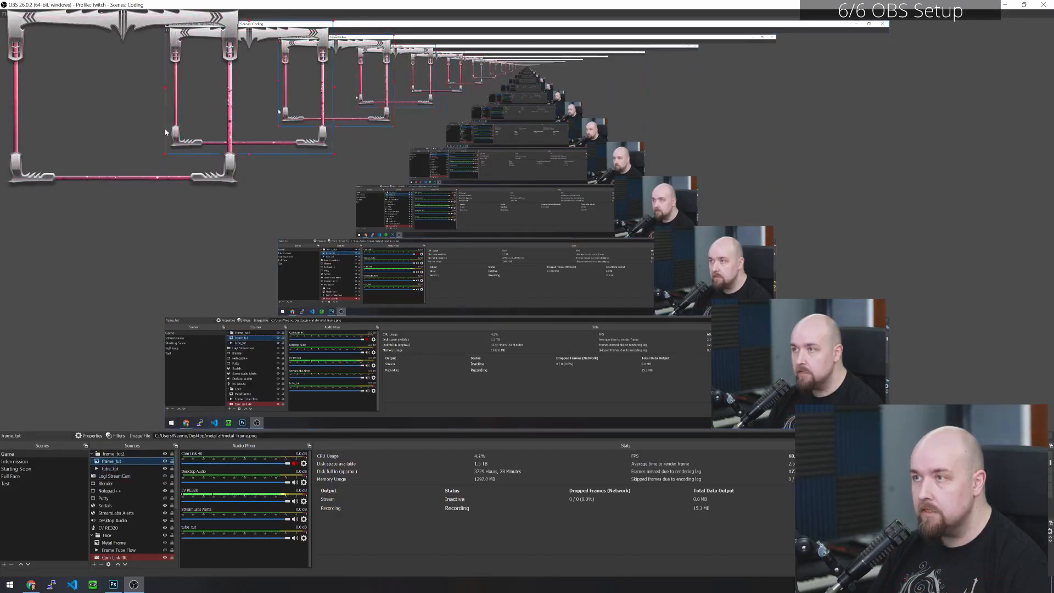
- Move the whole frame_tut2 group from the canvas's upper-left corner toward its centre
click(116, 454)
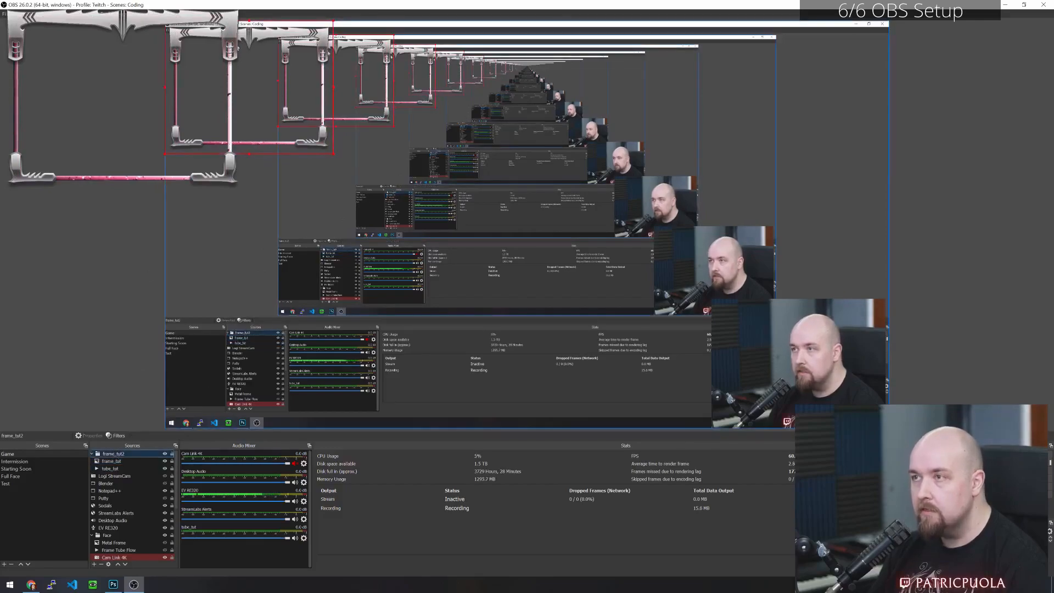
drag(232, 30, 405, 180)
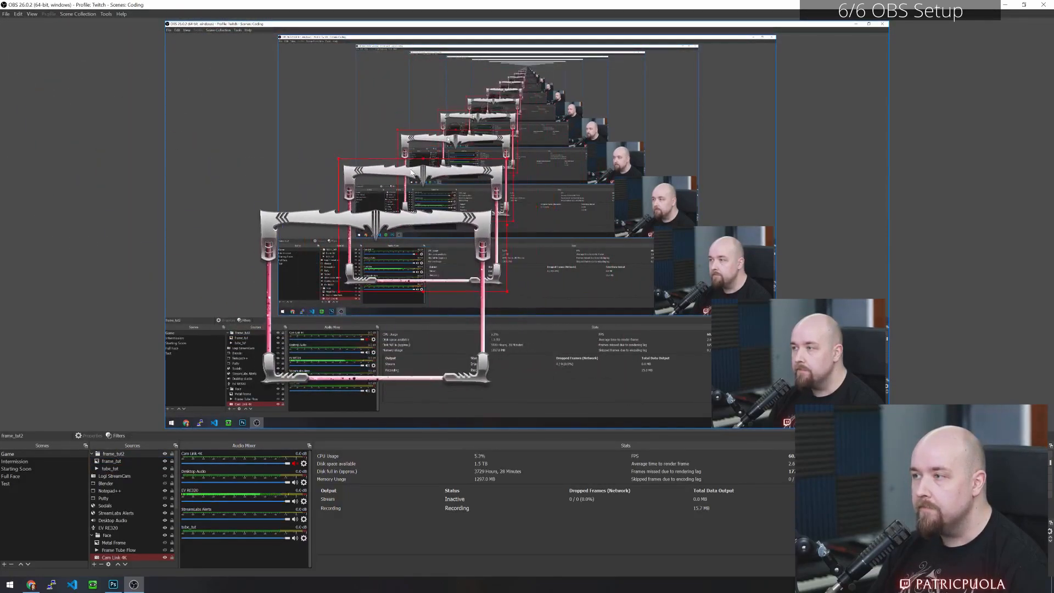